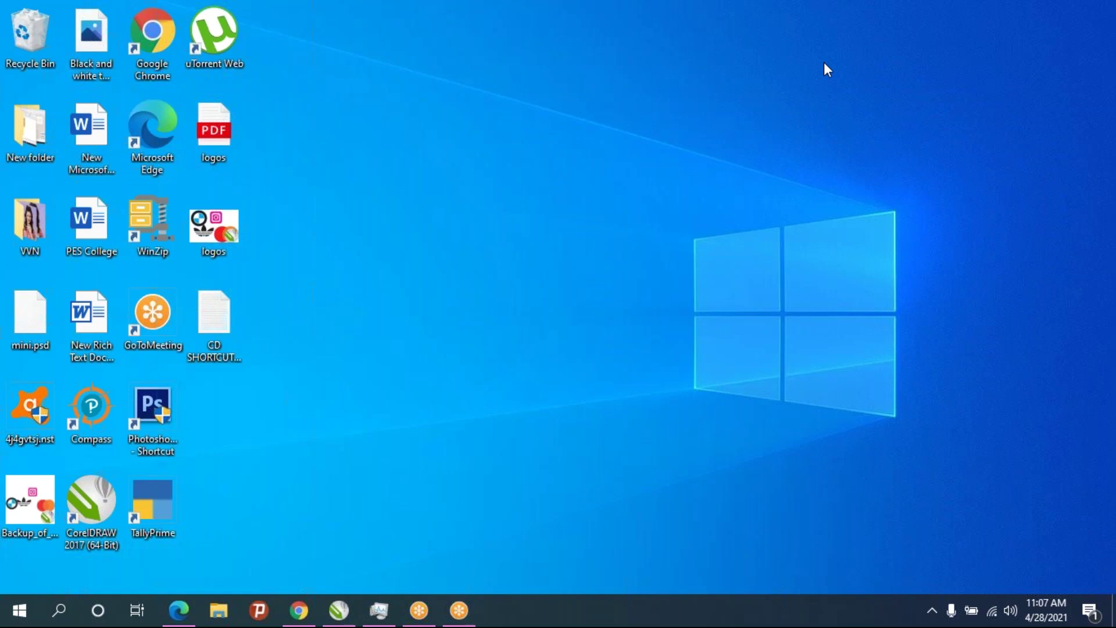
Launch Notepad from the Run box by typing 'no', then maximize its window
key(super+r)
text(no)
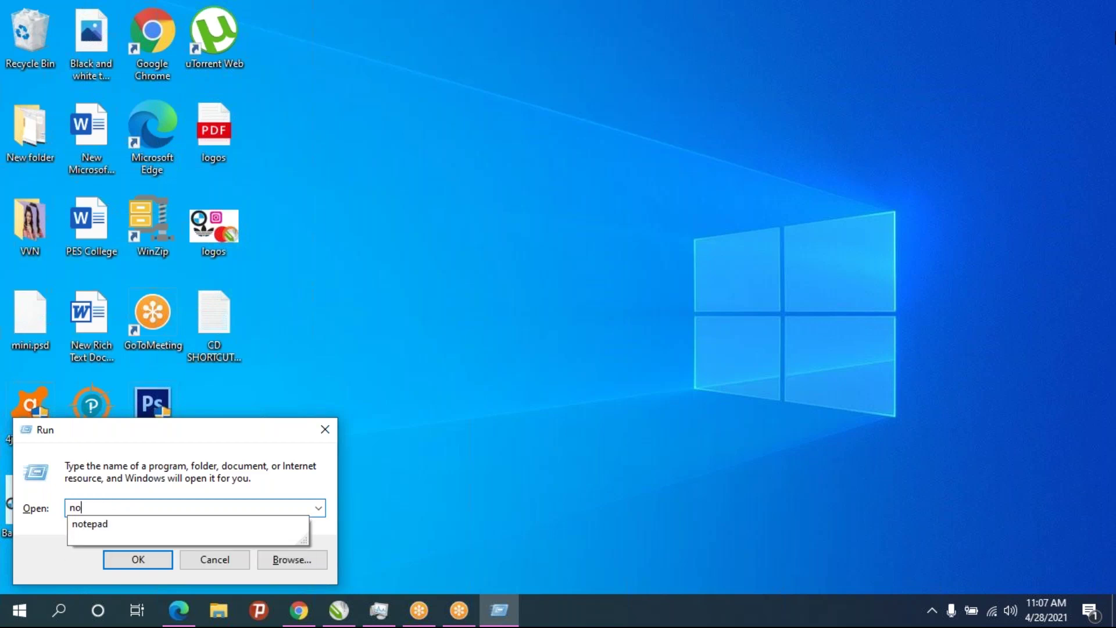
key(Down)
key(Return)
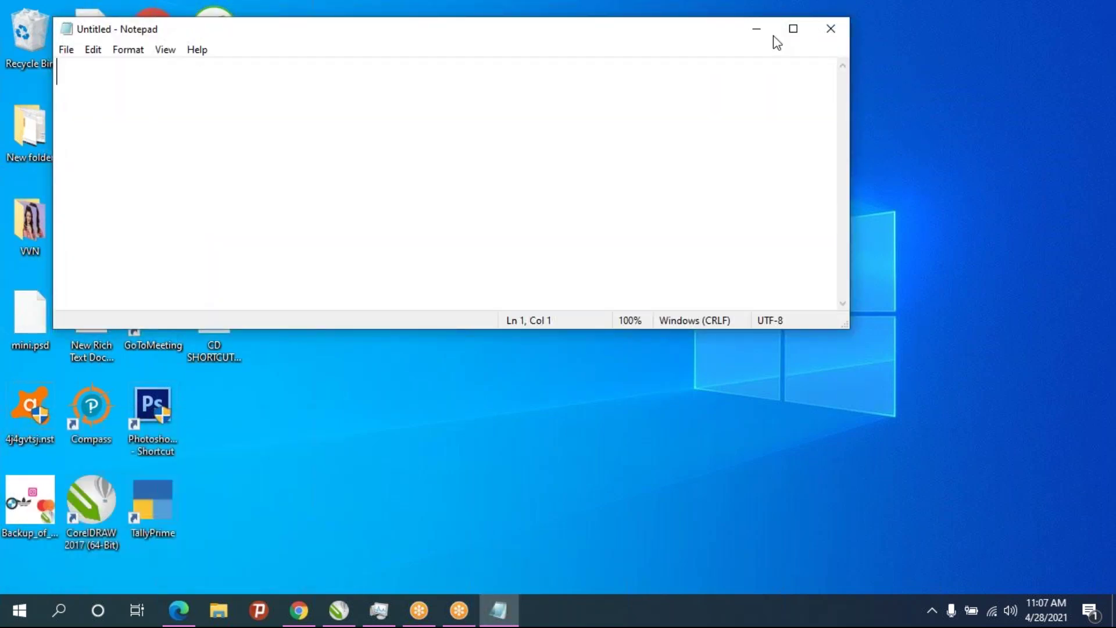
double_click(313, 28)
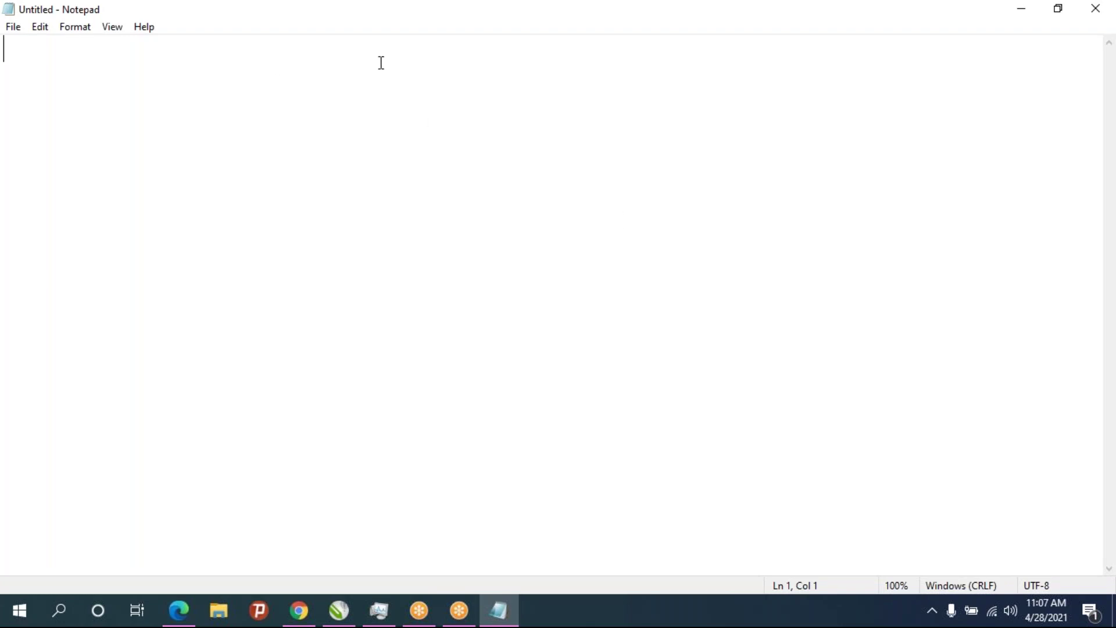
Type the title line 'COREL DRAW 2017' and start a new line below it
text(CORE)
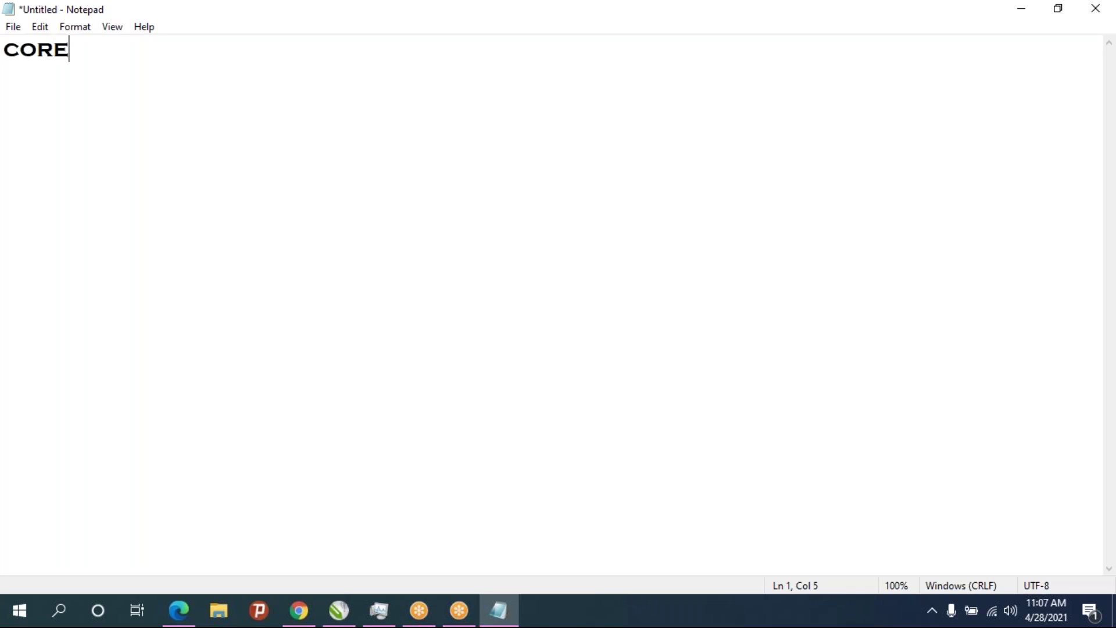
text(L DRAW)
key(Return)
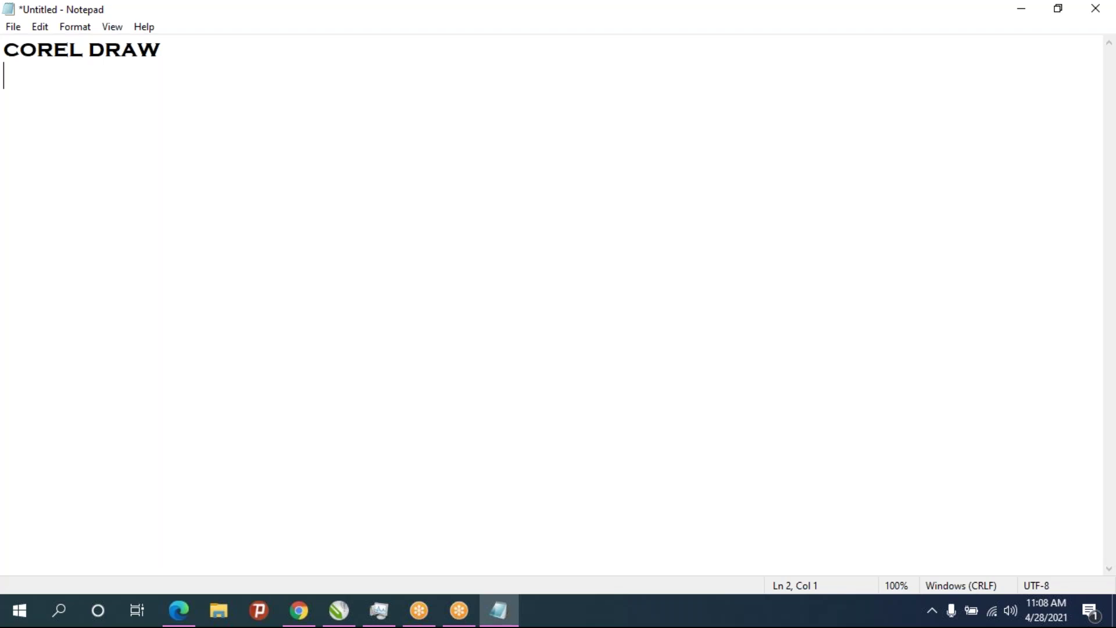
key(BackSpace)
text(201)
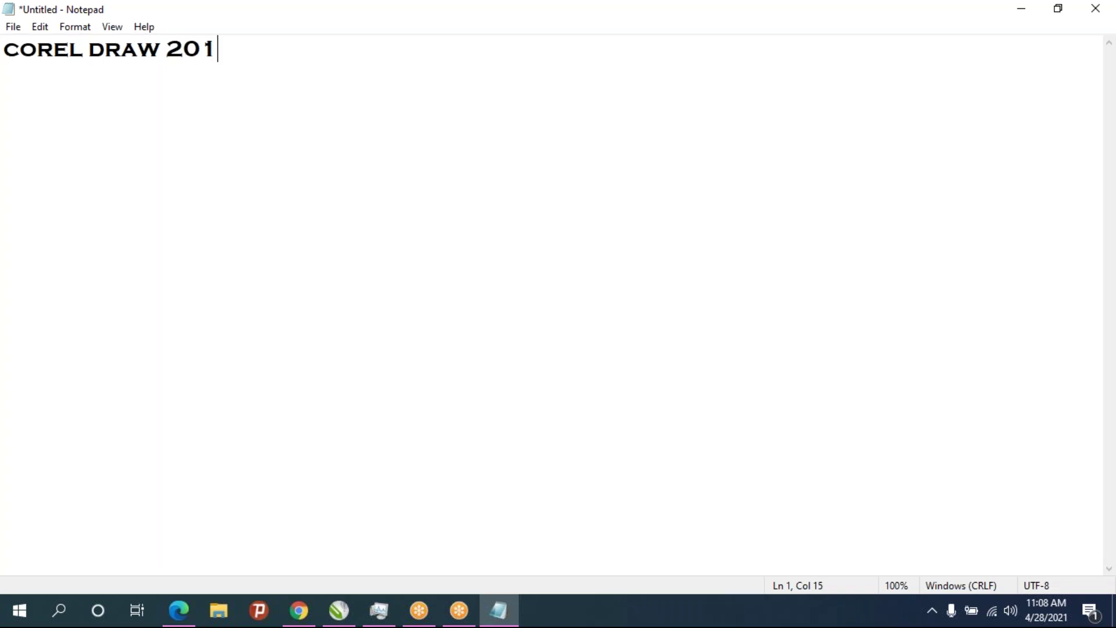
text(7)
key(Return)
Type 'VECTOR EDITING S/W' on line two, fix the typo, then show the desktop
key(Left)
key(Right)
text(VECTOR EDITING )
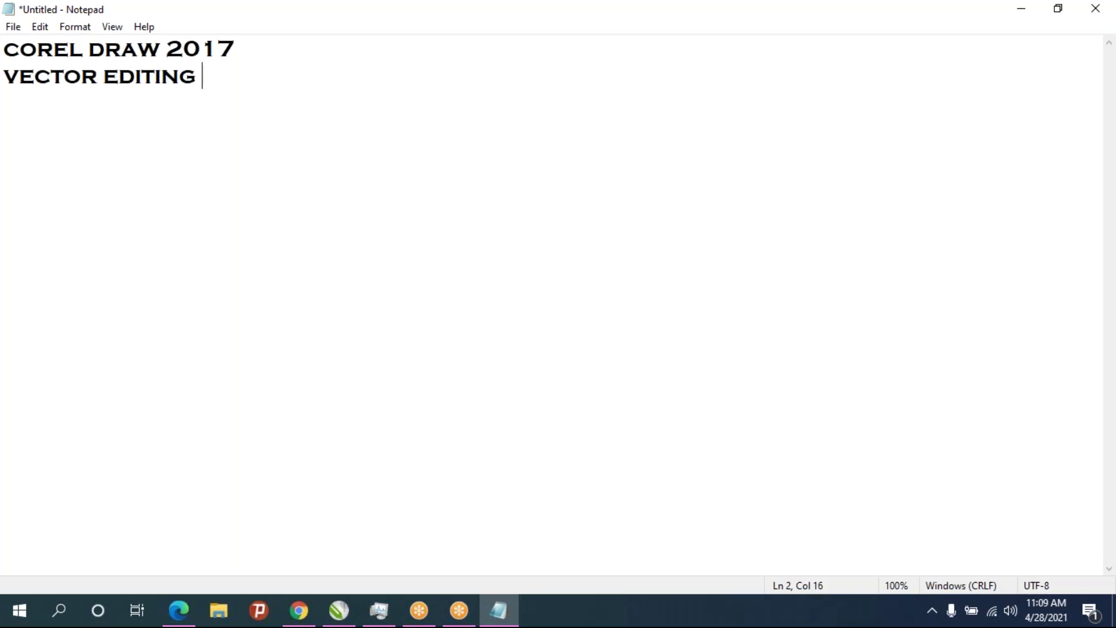
text(S)
text(?W)
key(BackSpace)
key(BackSpace)
text(/W)
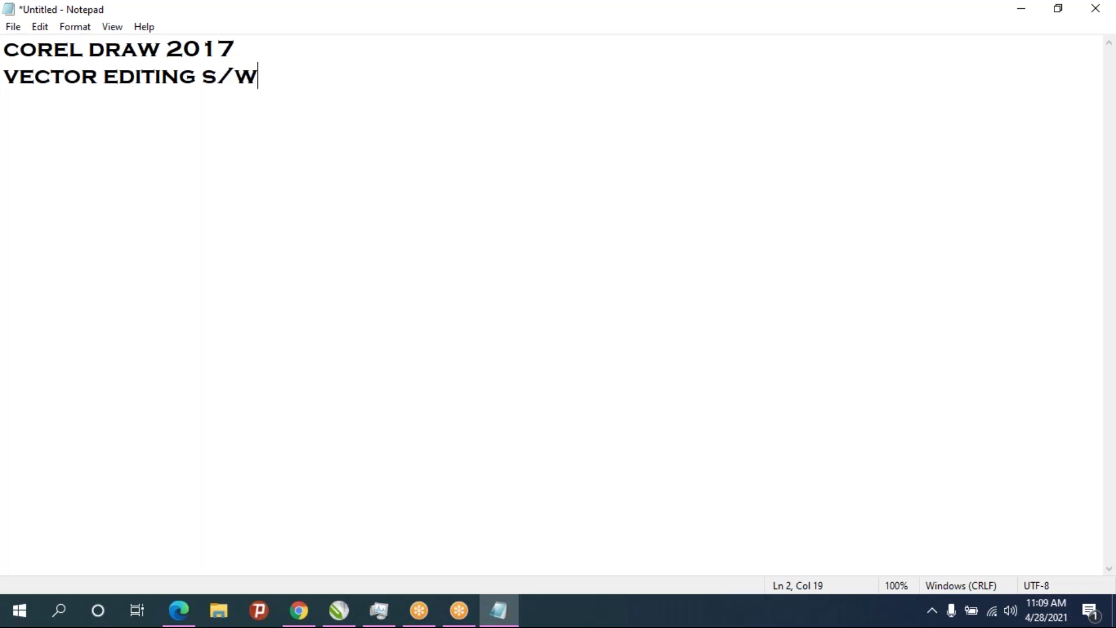
key(Return)
key(super+d)
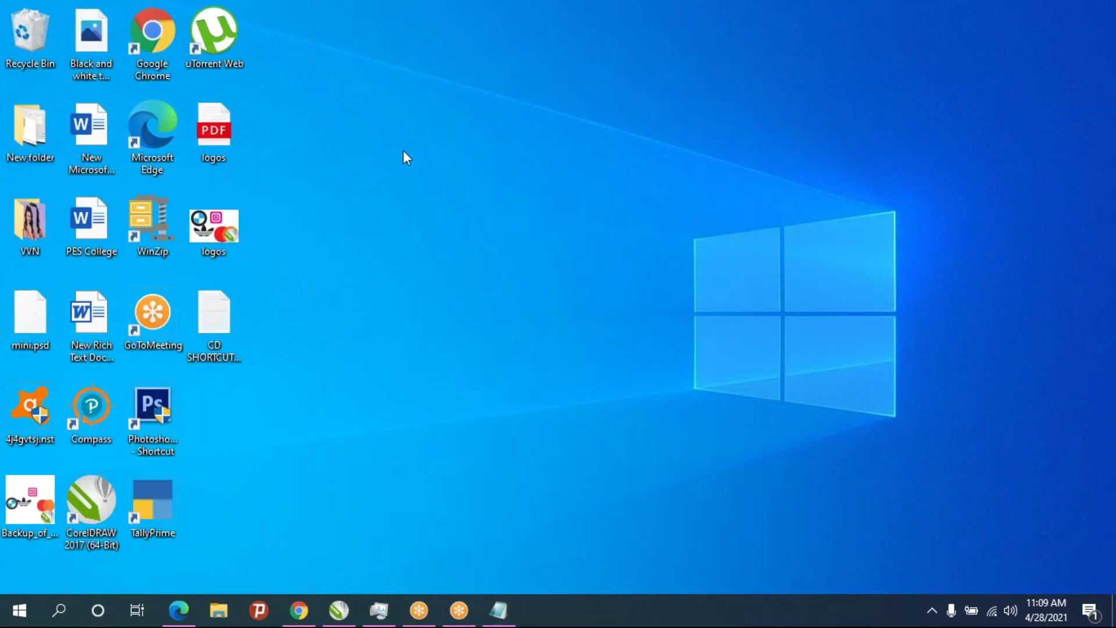
right_click(443, 153)
click(493, 204)
right_click(475, 173)
click(515, 216)
click(338, 609)
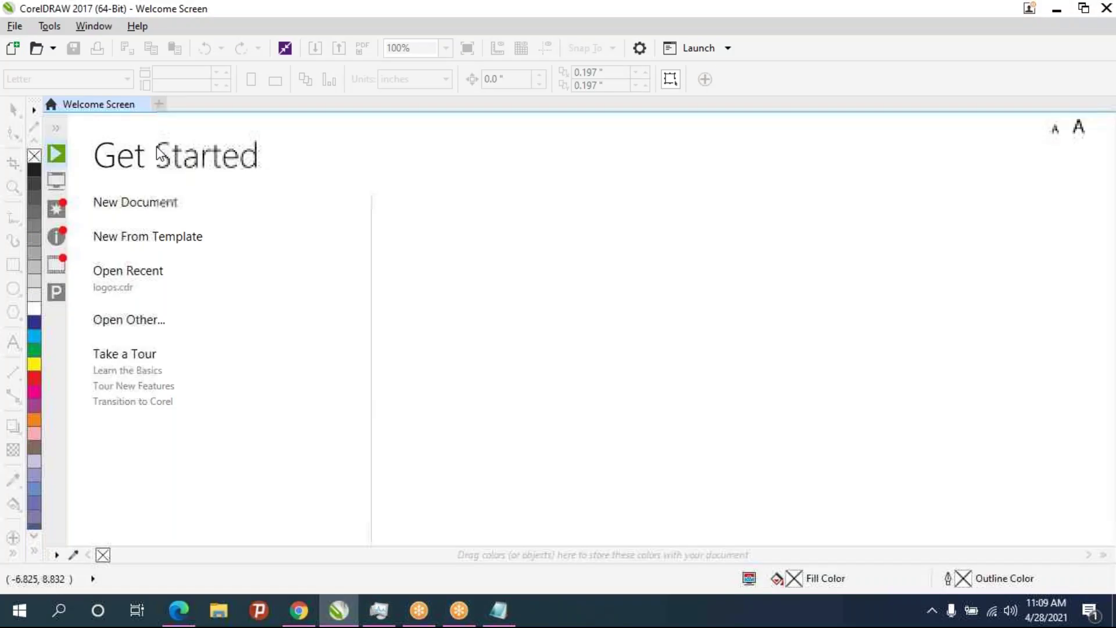
click(498, 609)
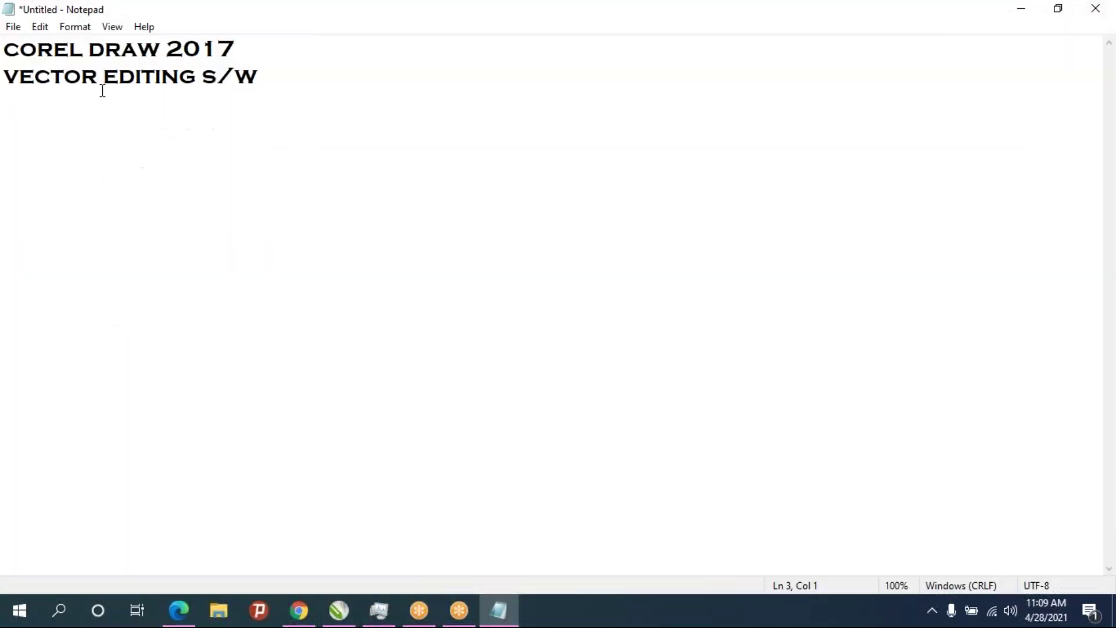
drag(90, 49, 3, 49)
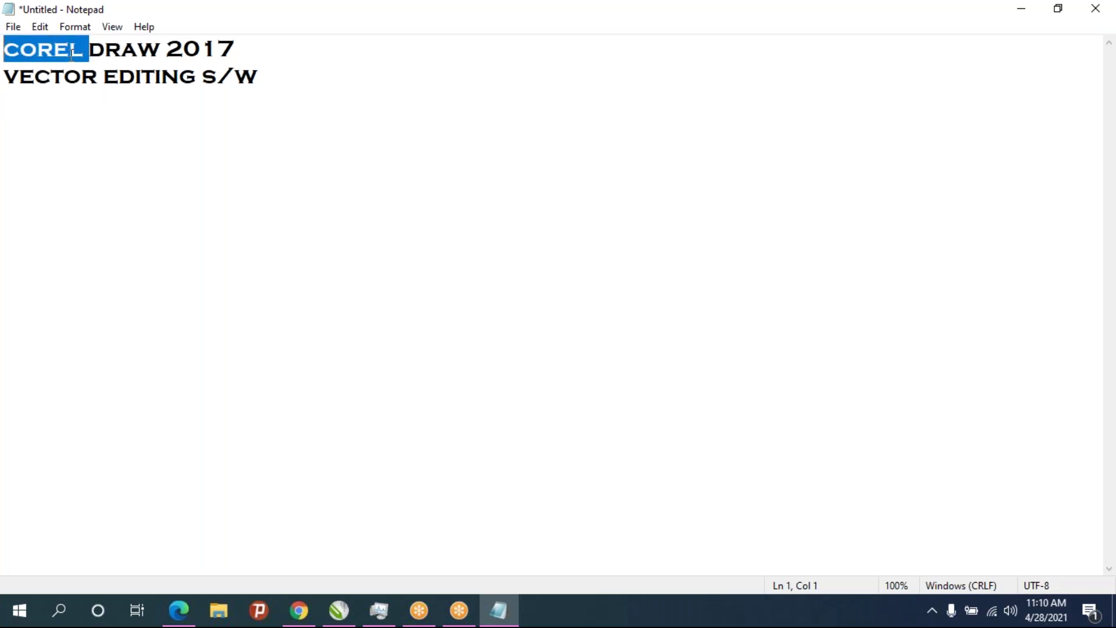
click(100, 48)
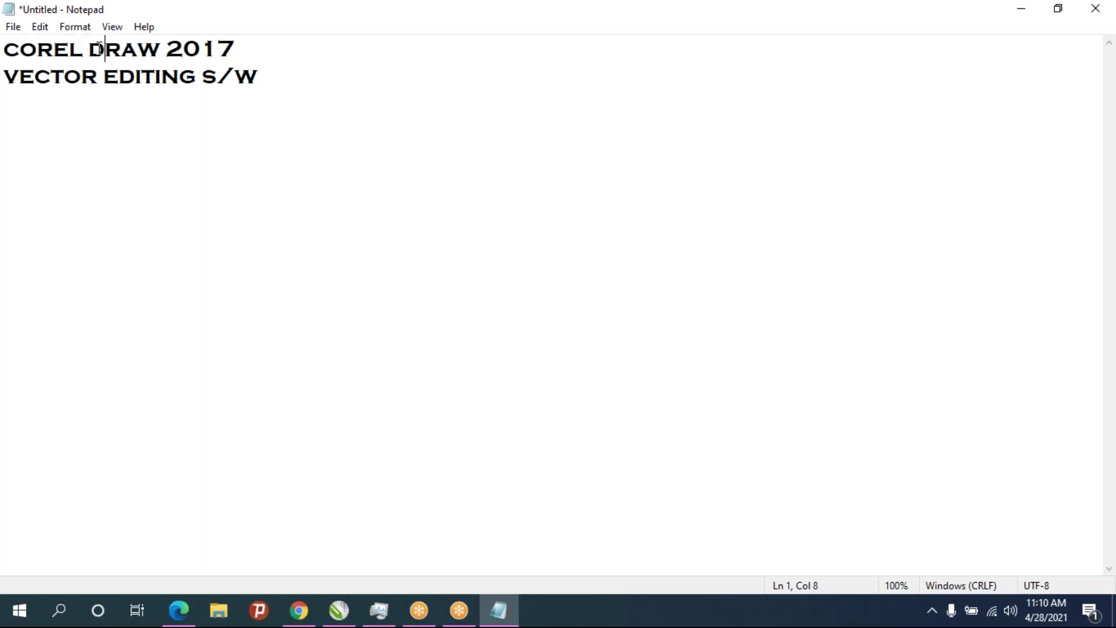
drag(92, 46, 165, 47)
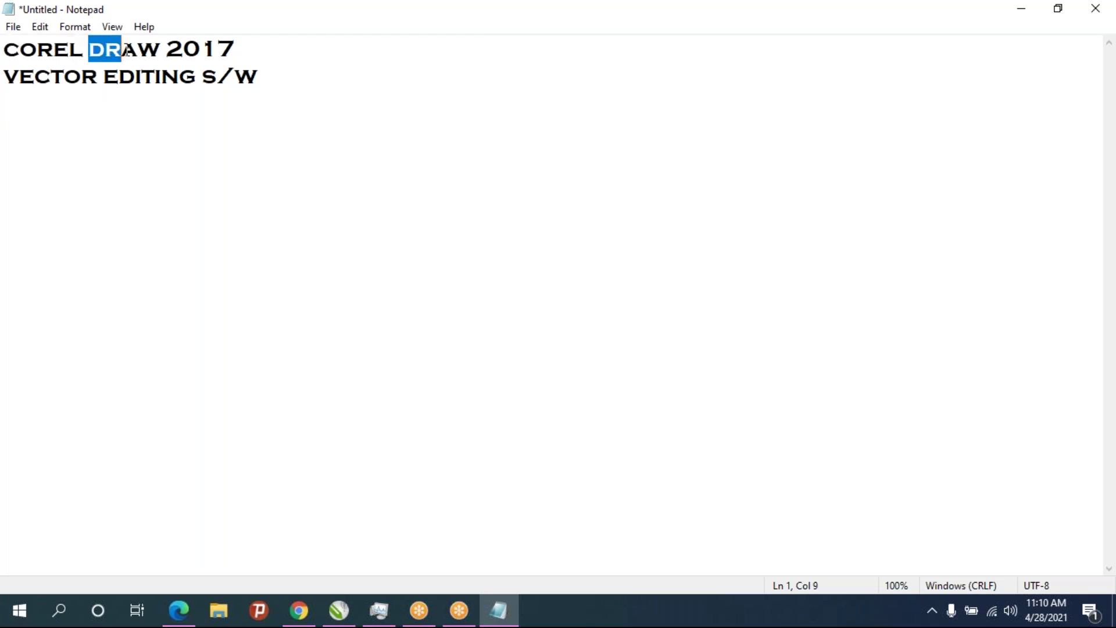
click(84, 46)
key(shift+Home)
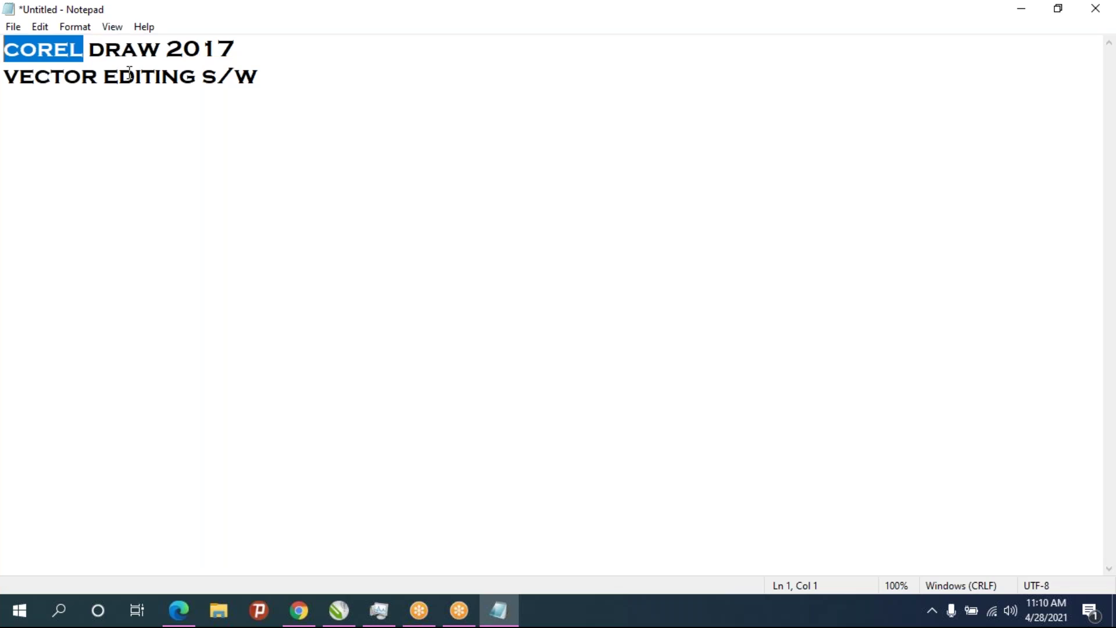
click(86, 46)
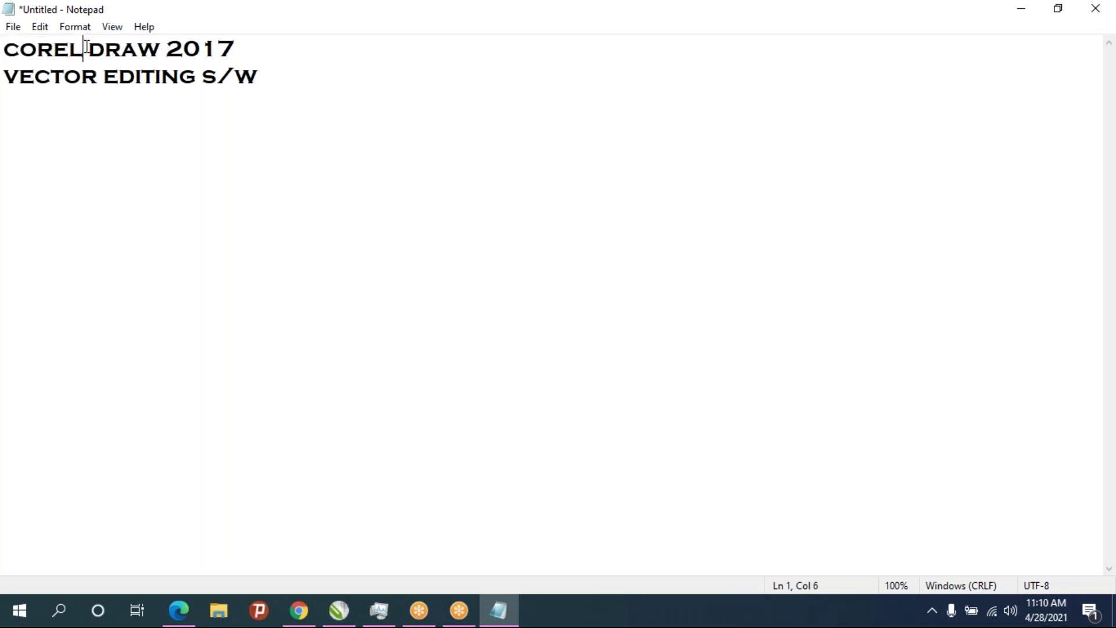
drag(149, 55, 258, 61)
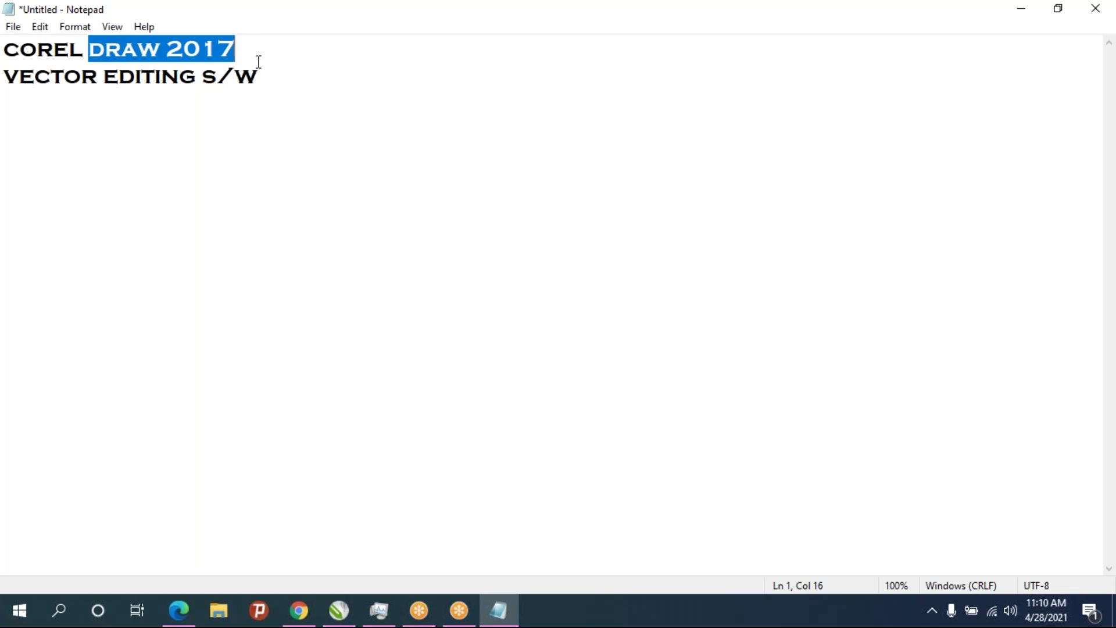
click(265, 74)
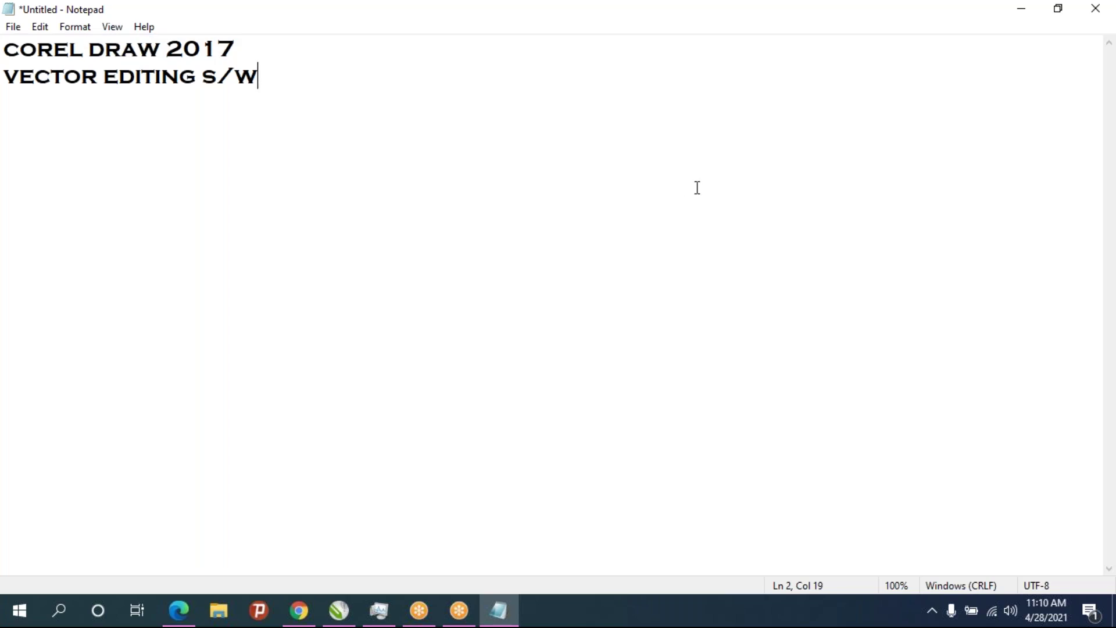
key(Return)
key(super+d)
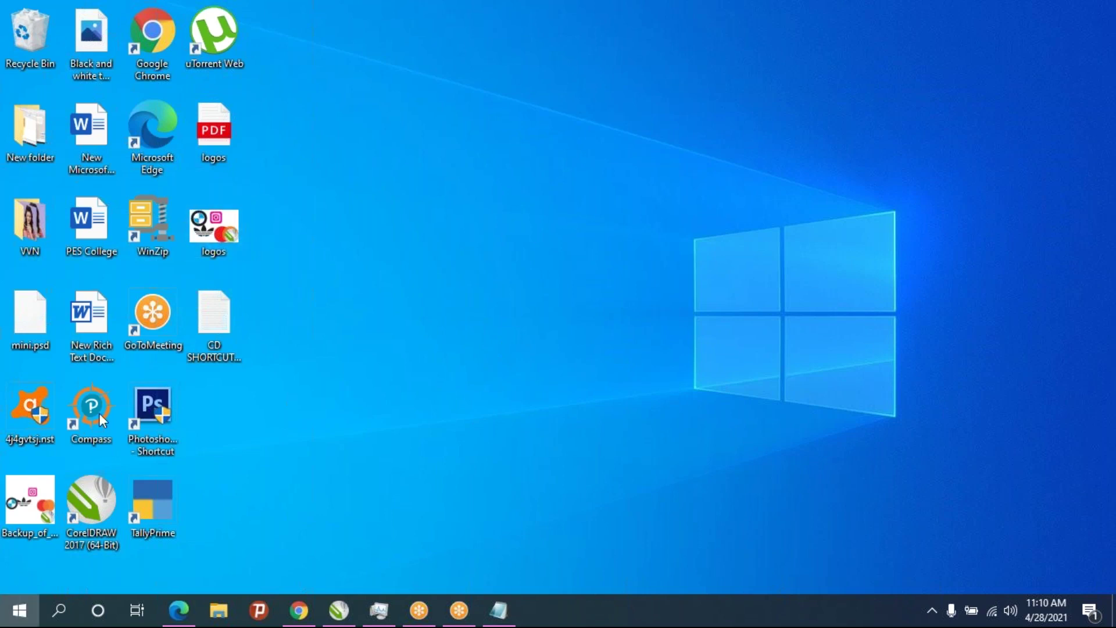
Launch CorelDRAW 2017 from a Start menu search for 'co' and skip signing in
click(18, 608)
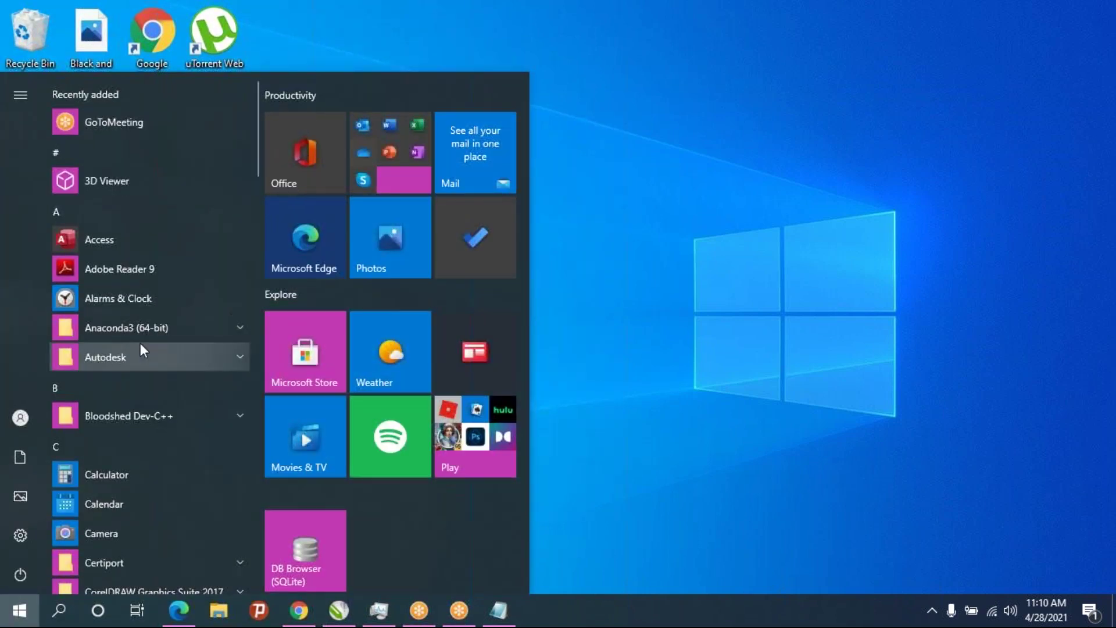
text(co)
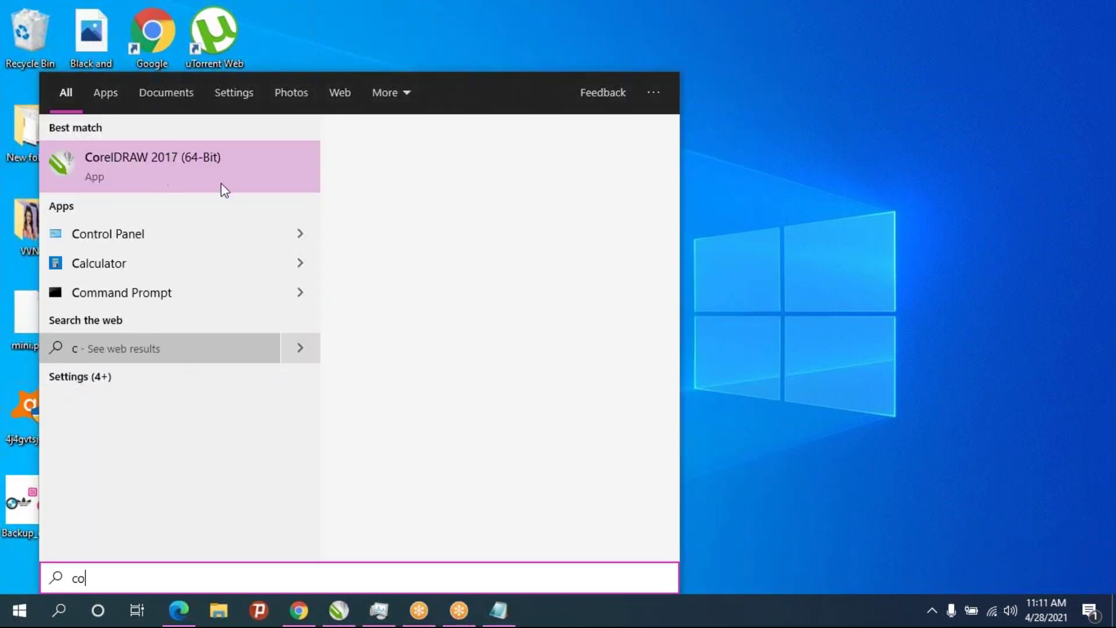
click(747, 222)
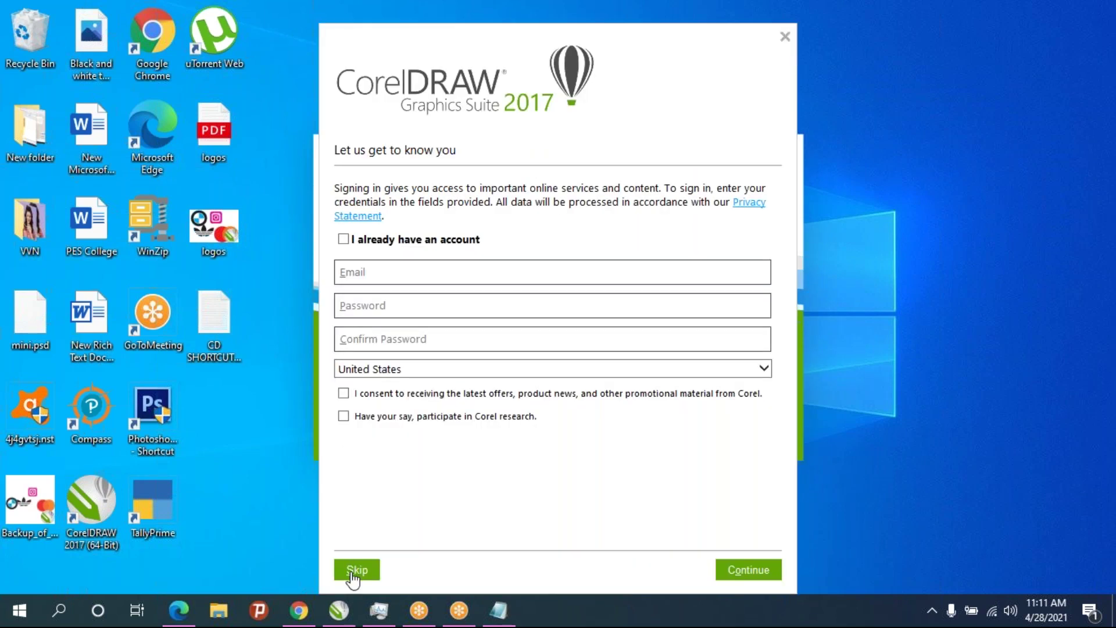
click(353, 572)
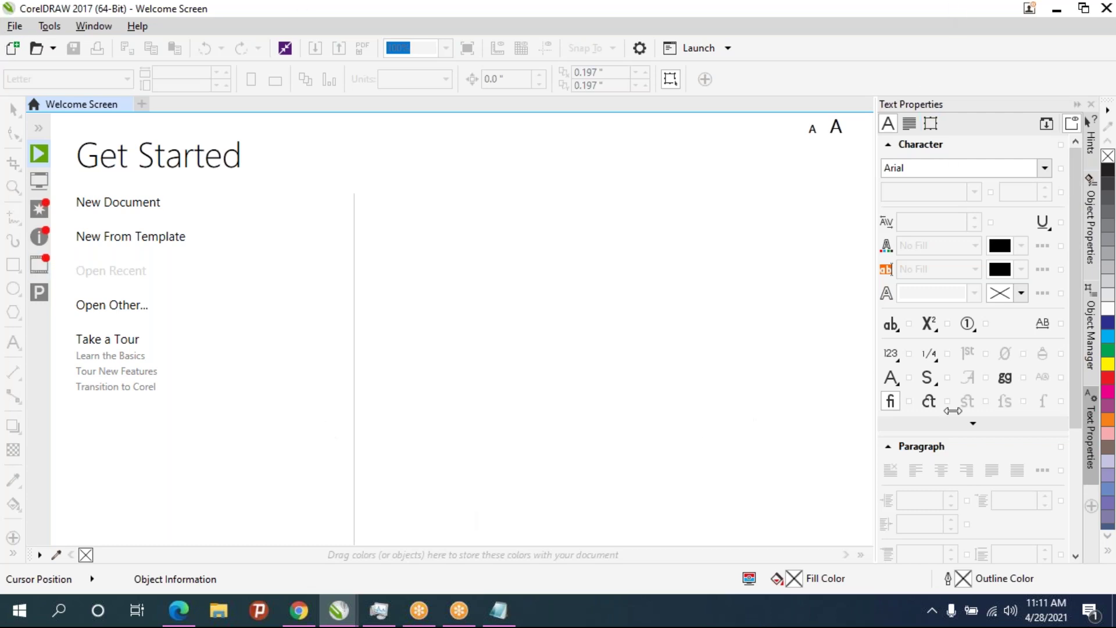
Create the new blank A4 document Untitled-1 with default settings
click(129, 204)
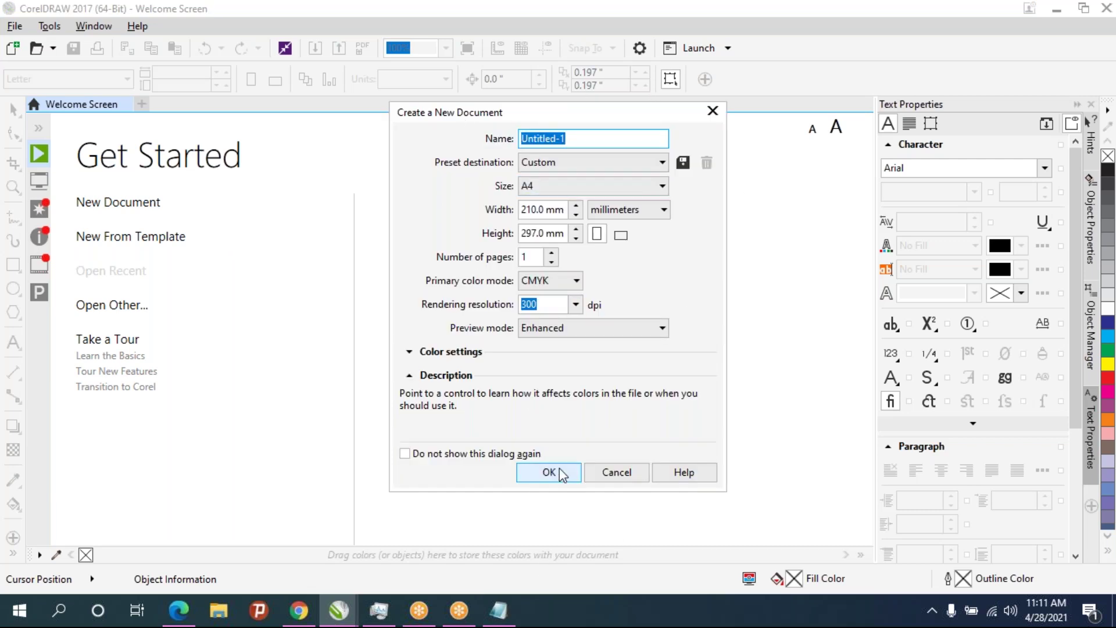
click(558, 469)
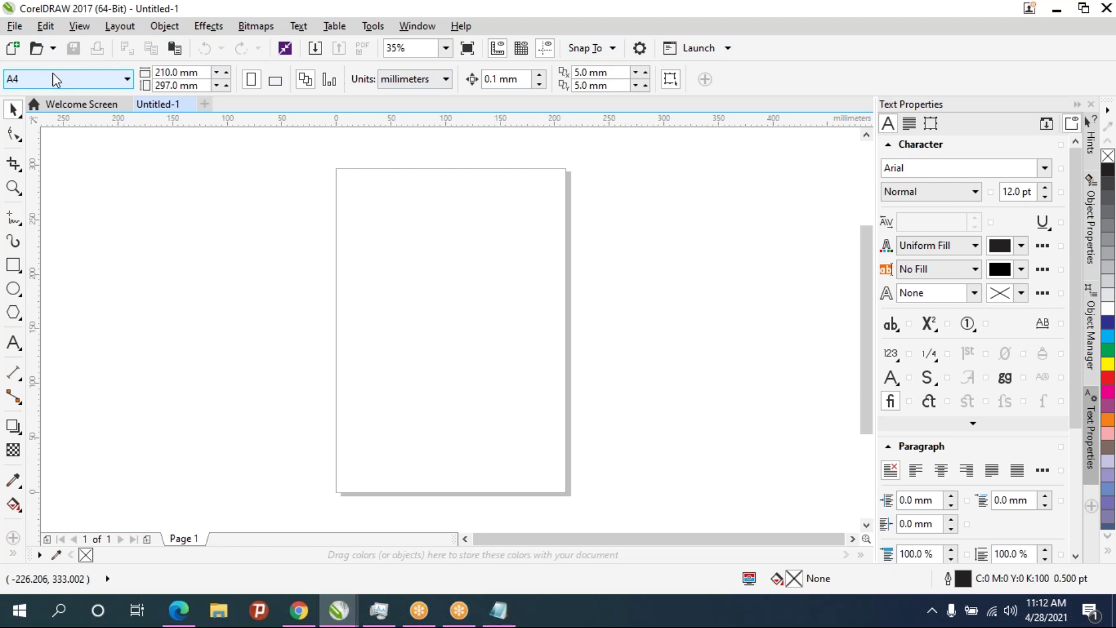
right_click(800, 77)
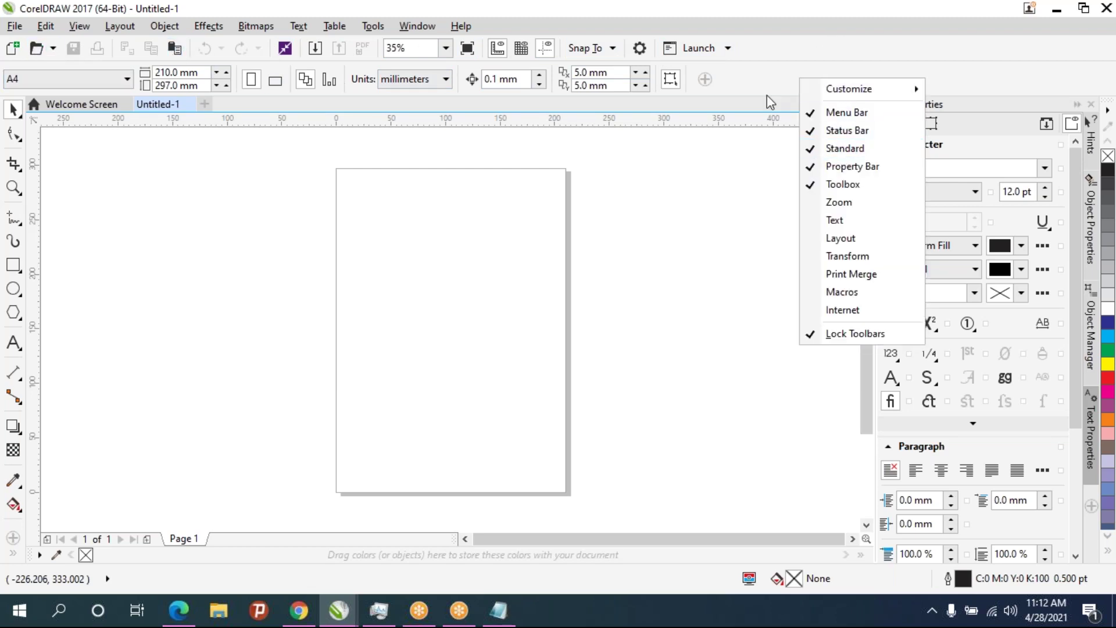
right_click(773, 73)
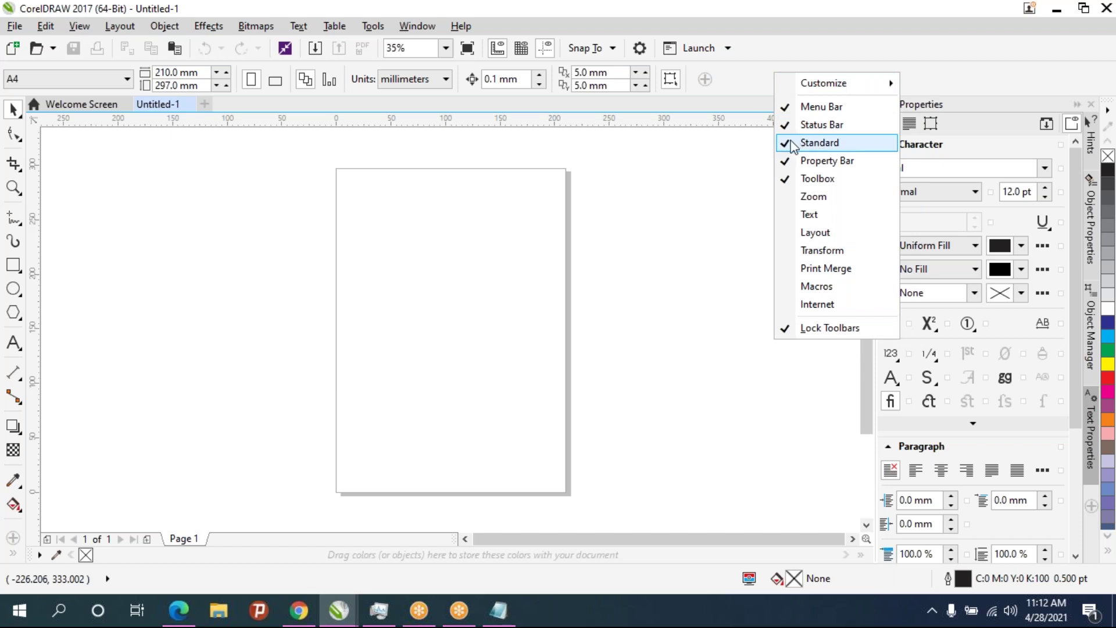
click(819, 143)
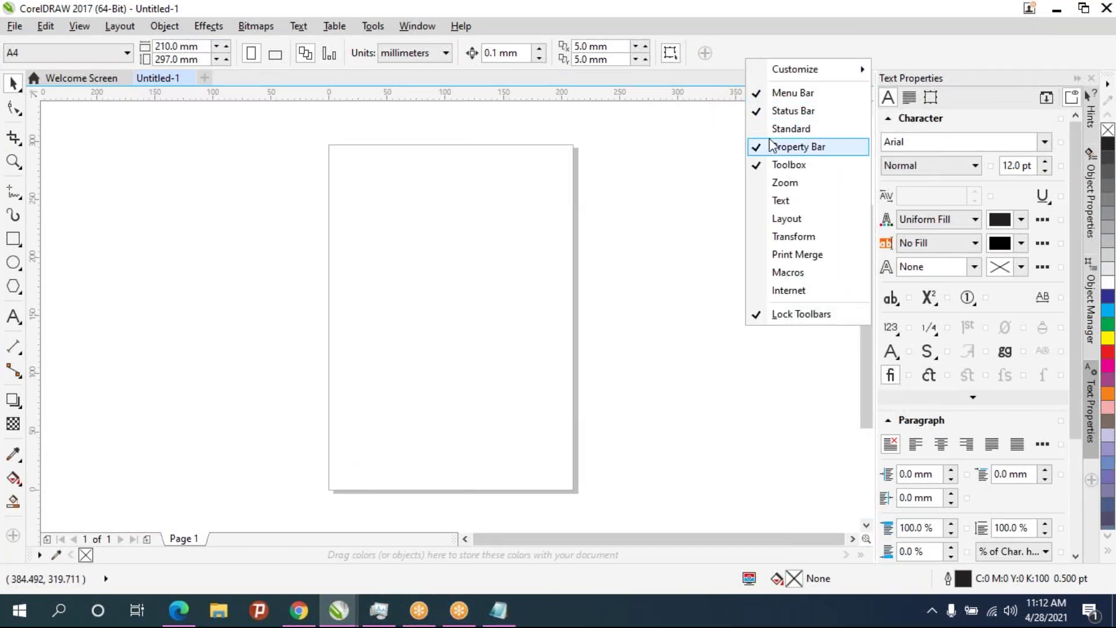
click(773, 128)
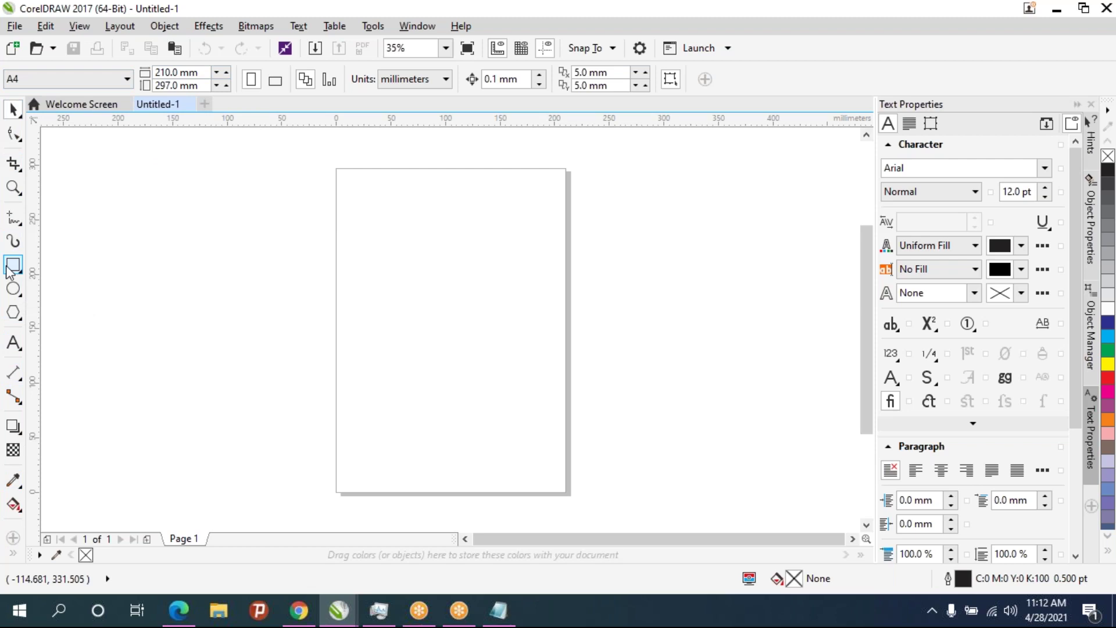
Try the Ellipse, Polygon and Rectangle tools, then close the Text Properties docker
click(12, 288)
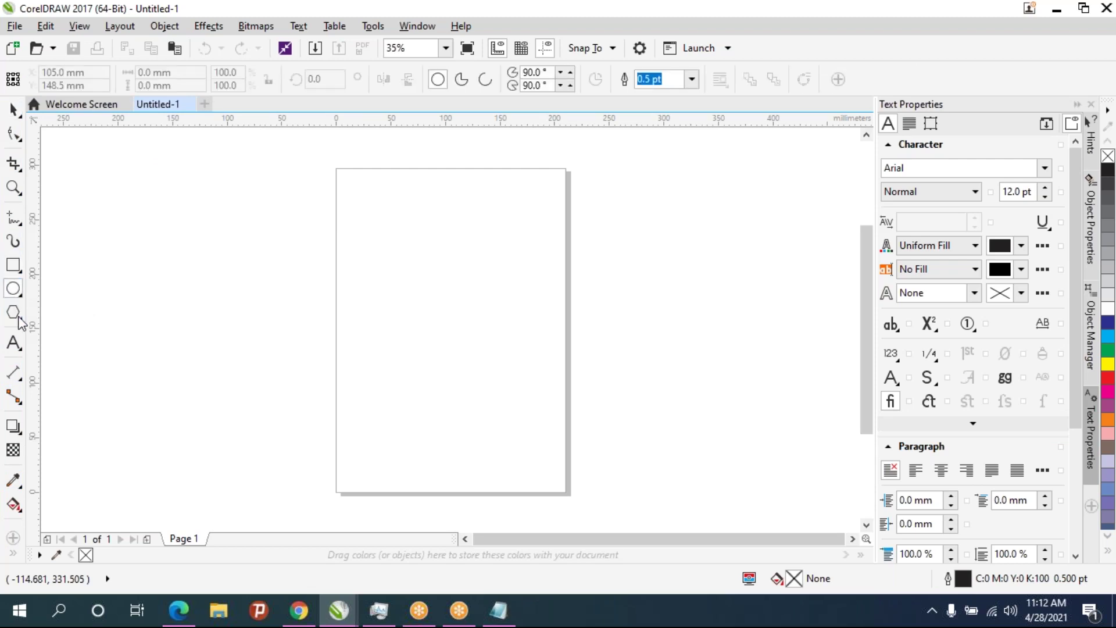
click(18, 316)
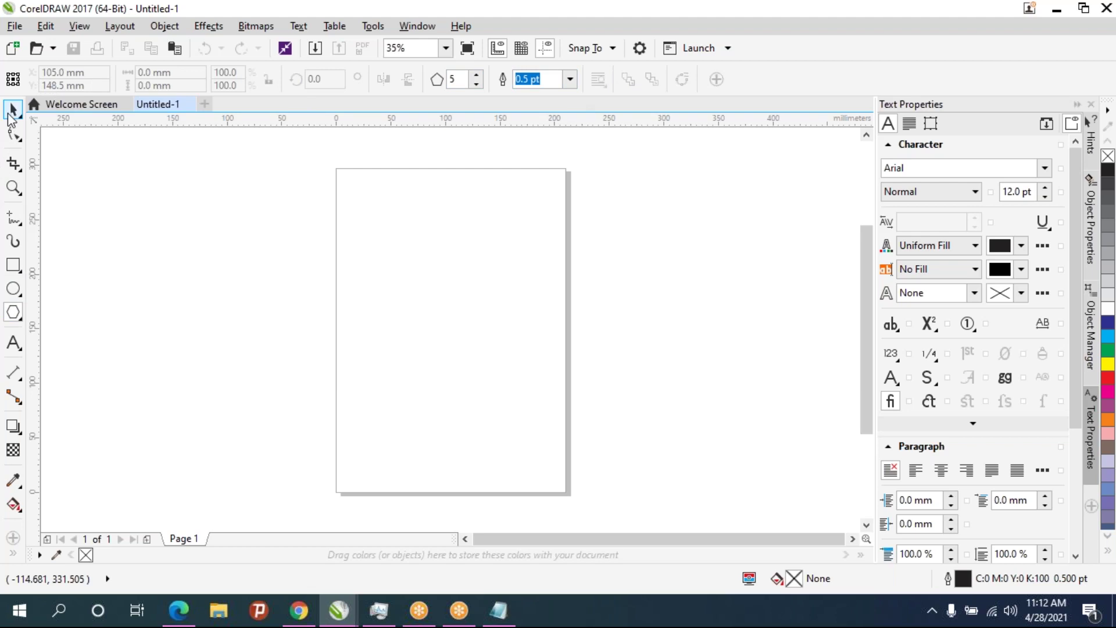
click(12, 110)
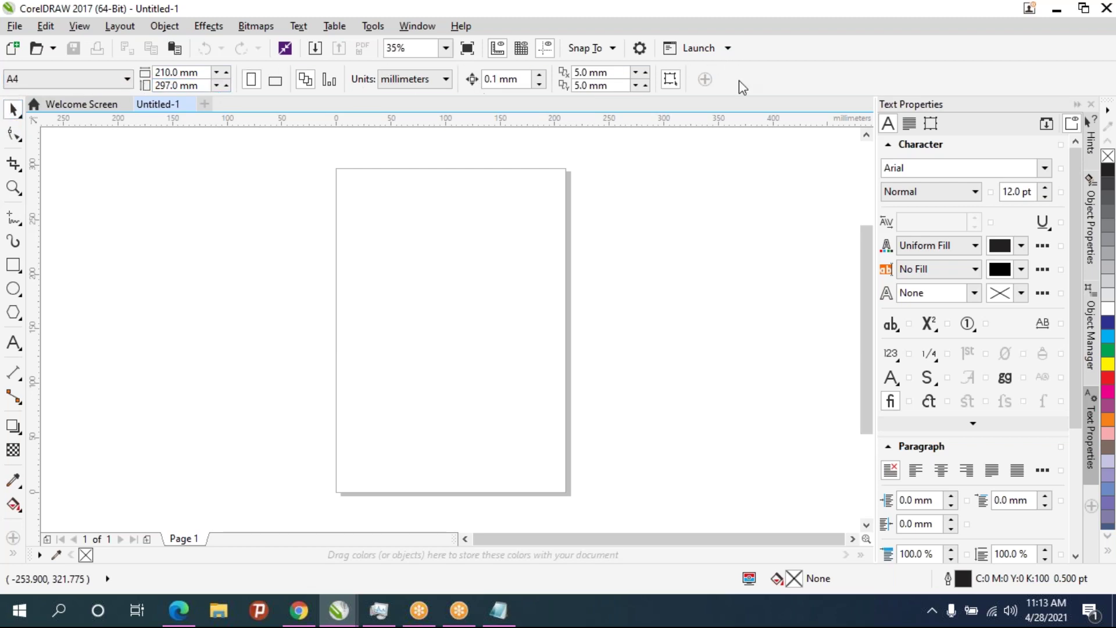
click(13, 264)
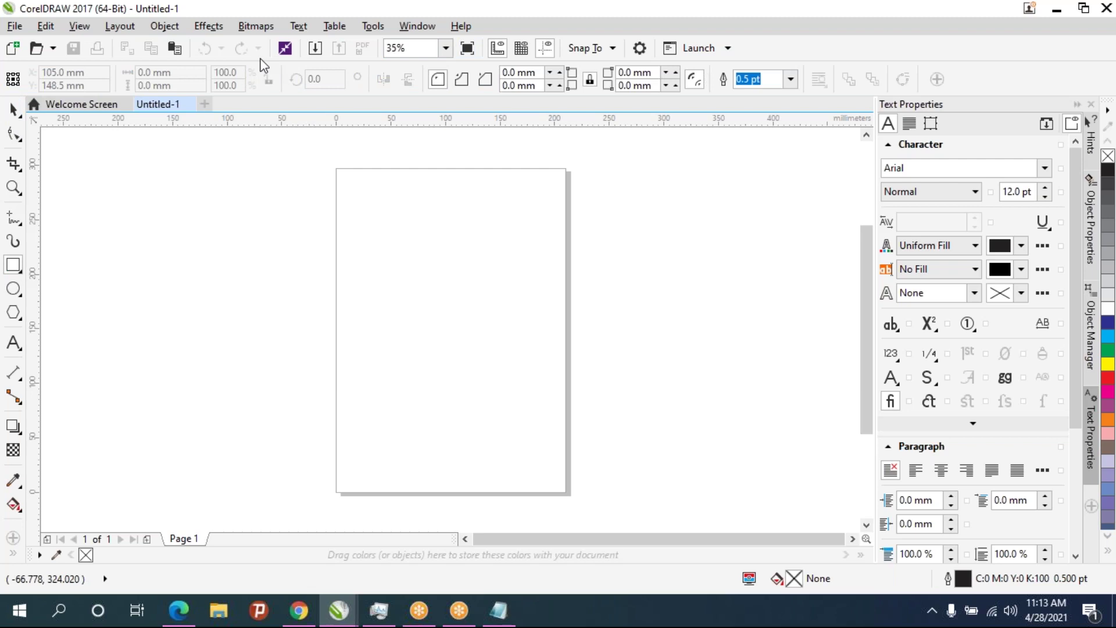
click(13, 109)
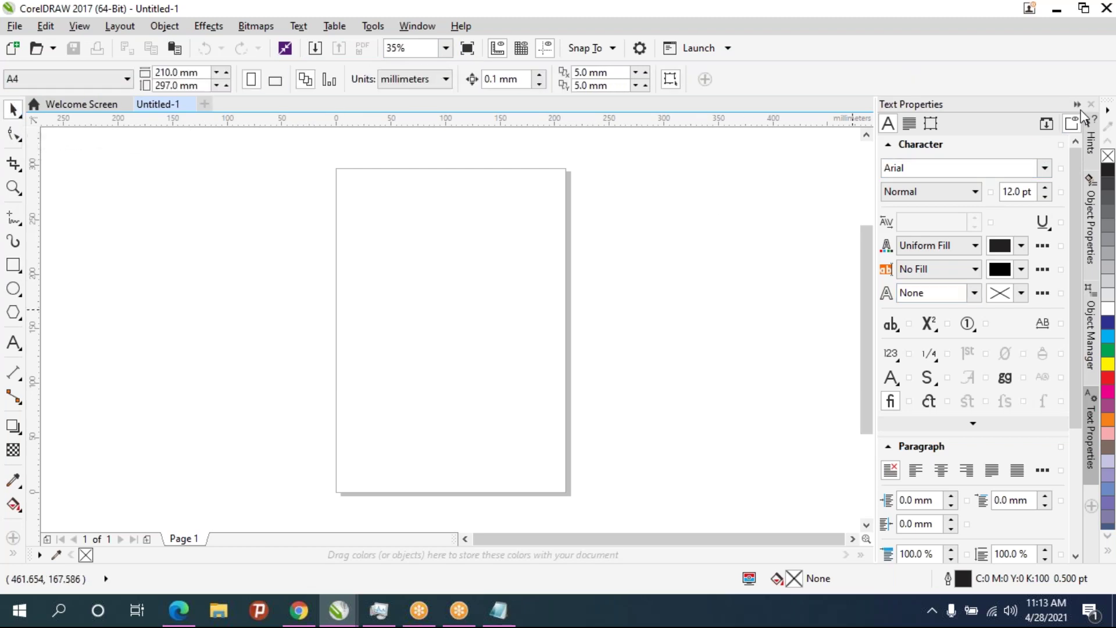
click(1090, 105)
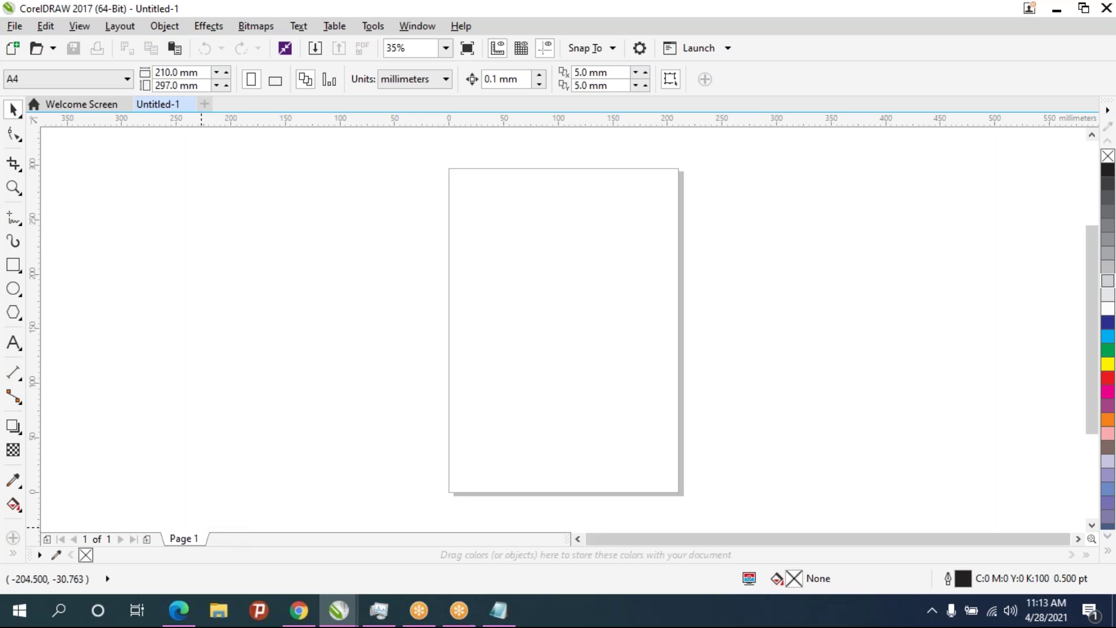
click(146, 539)
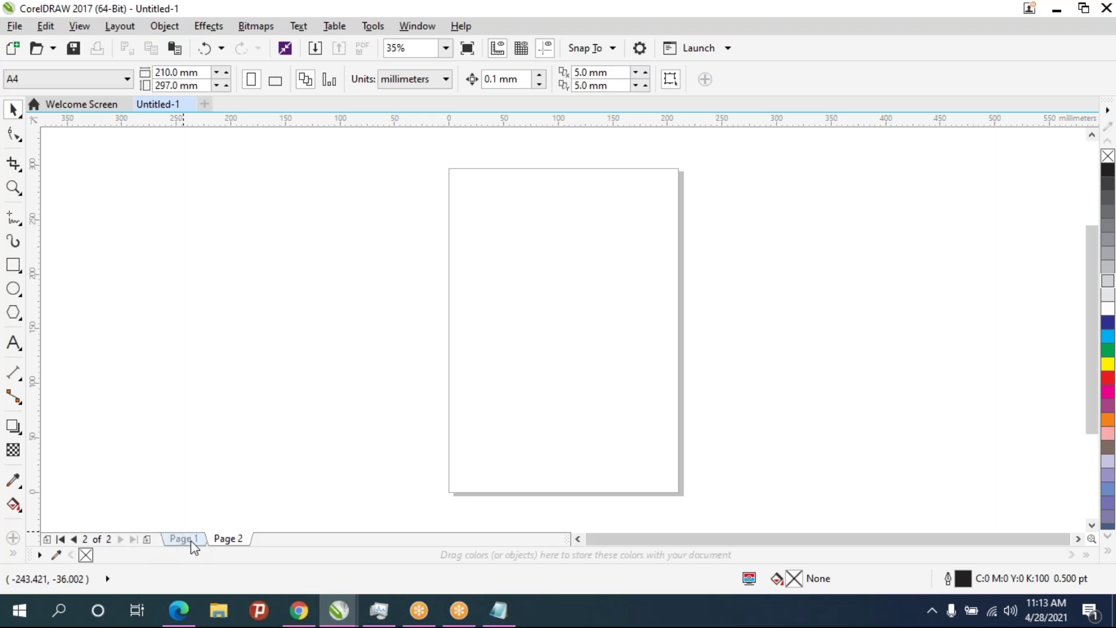
right_click(240, 541)
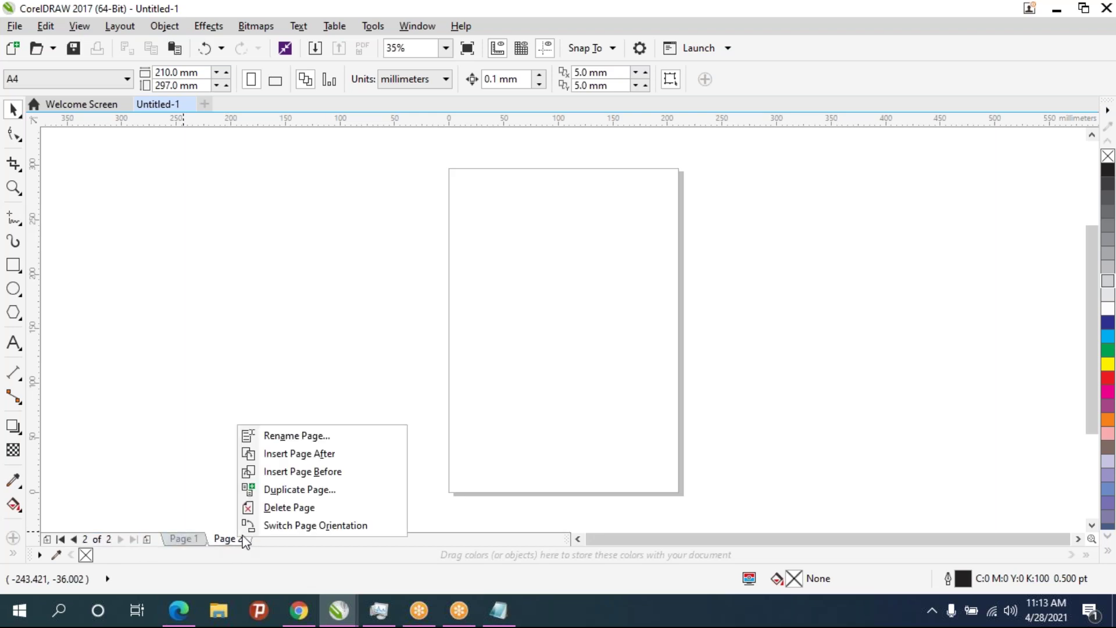
click(263, 506)
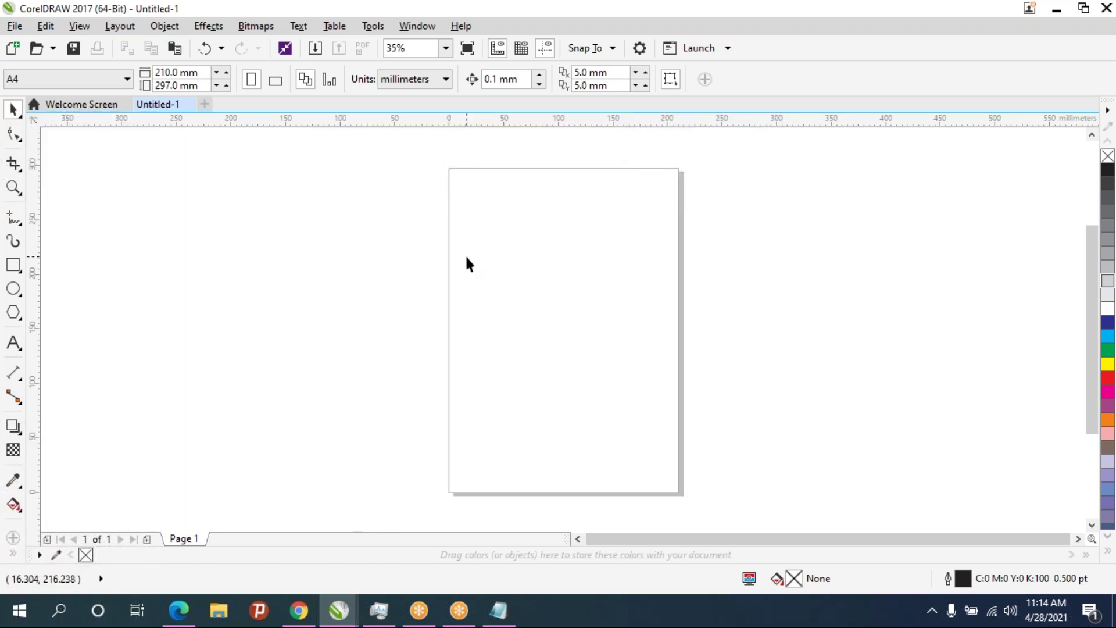
scroll(686, 191, down, 5)
scroll(670, 211, down, 2)
scroll(733, 180, up, 1)
scroll(704, 215, up, 2)
drag(395, 174, 391, 361)
scroll(386, 378, up, 2)
scroll(473, 344, up, 2)
scroll(480, 288, up, 2)
scroll(490, 382, down, 3)
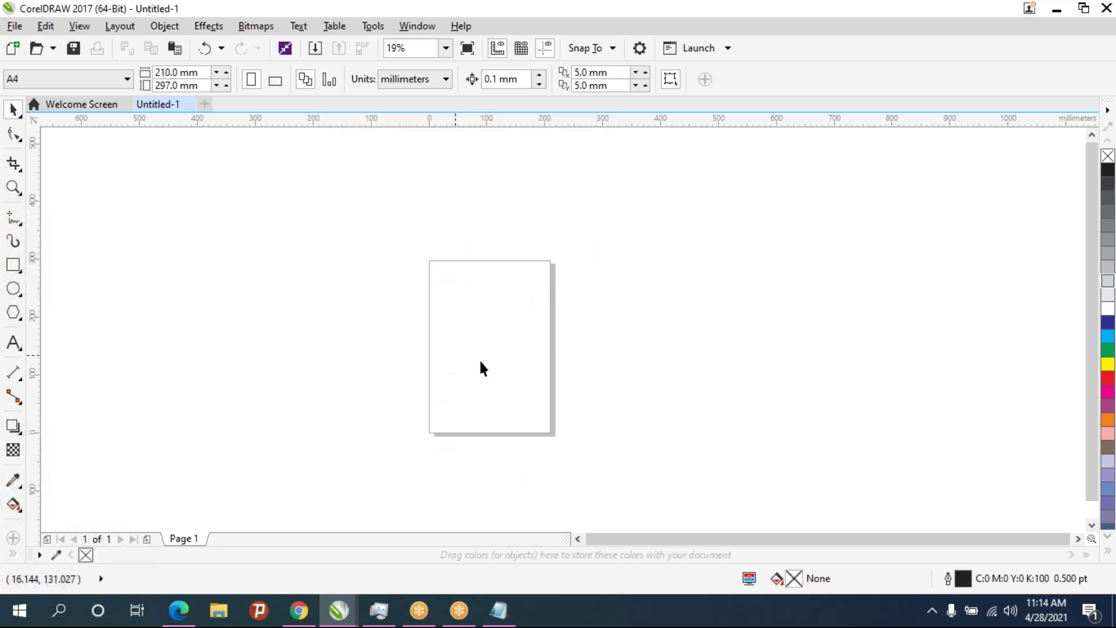
scroll(487, 353, up, 2)
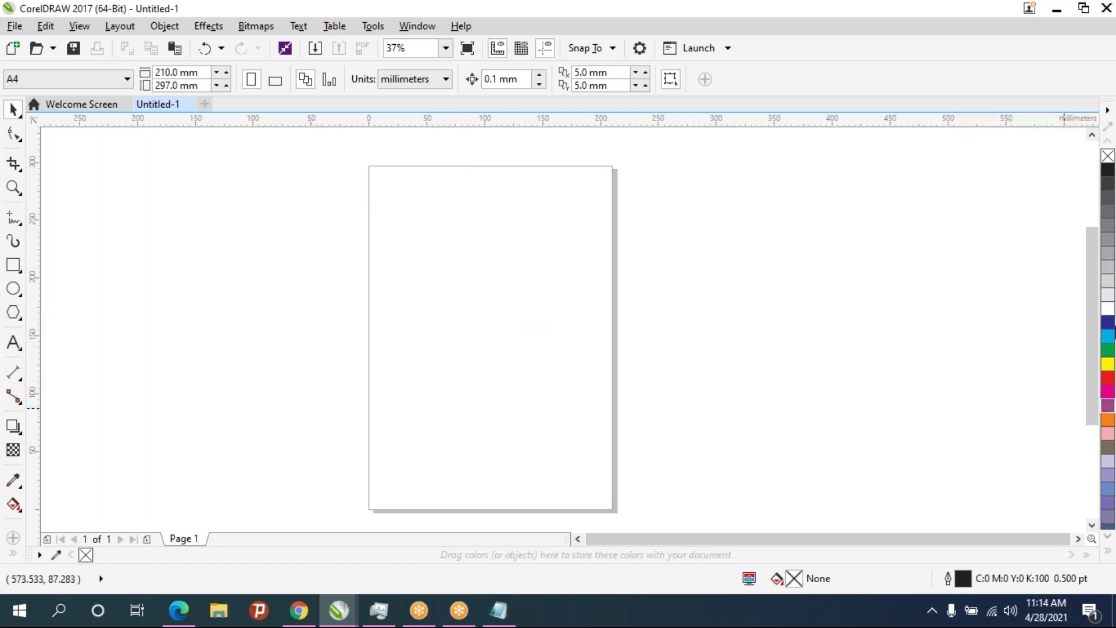
Move the colour palette from the right edge and dock it beside the left toolbox
drag(1103, 101, 39, 81)
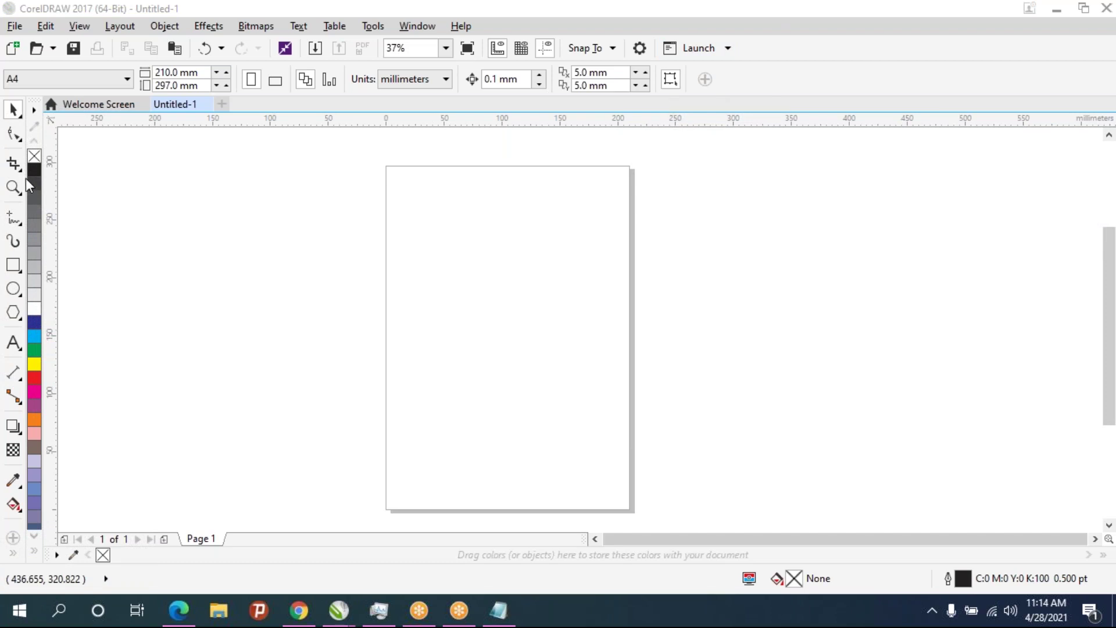
mouse_move(36, 105)
mouse_down()
mouse_move(61, 107)
mouse_move(31, 107)
mouse_up()
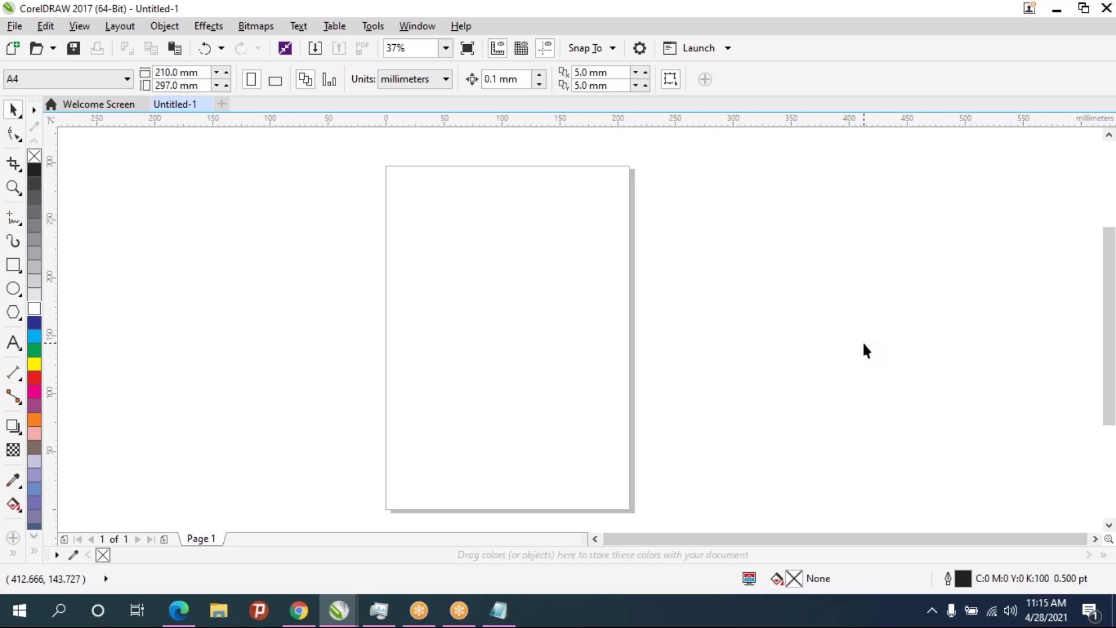
click(15, 26)
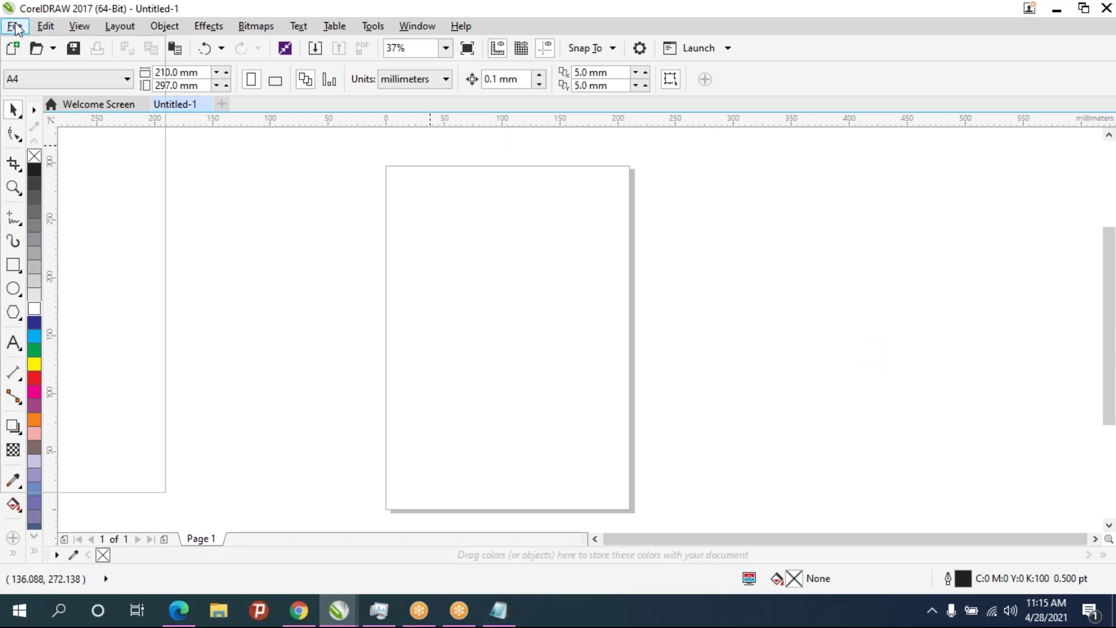
Choose File > New to bring up the Create a New Document dialog for Untitled-2
click(37, 53)
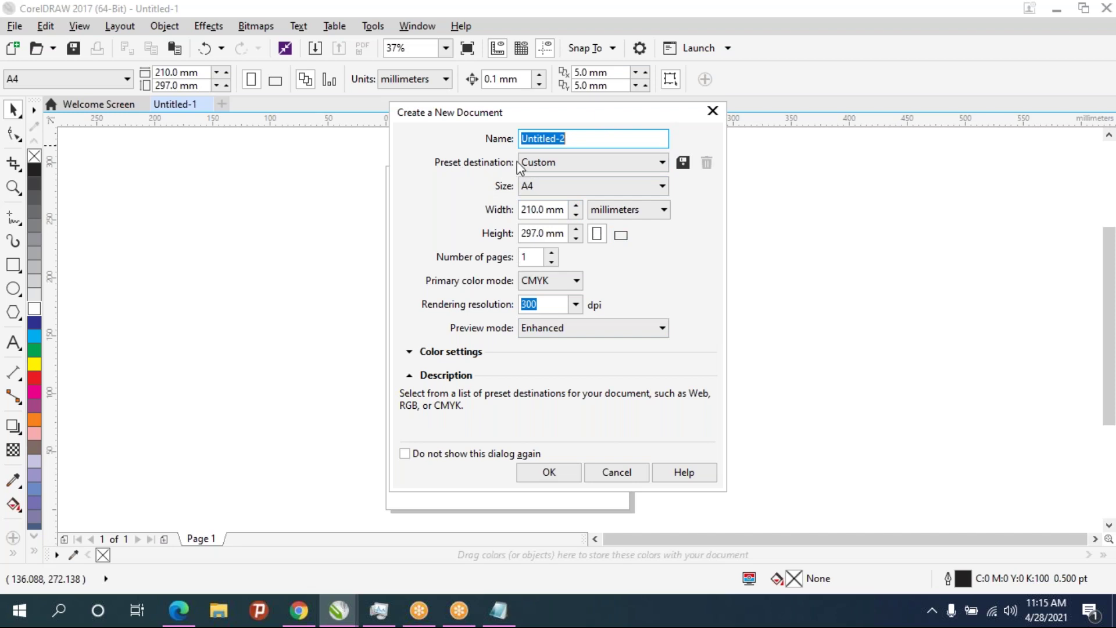
Try the CorelDRAW default and Web presets, then return to the Custom preset
click(556, 164)
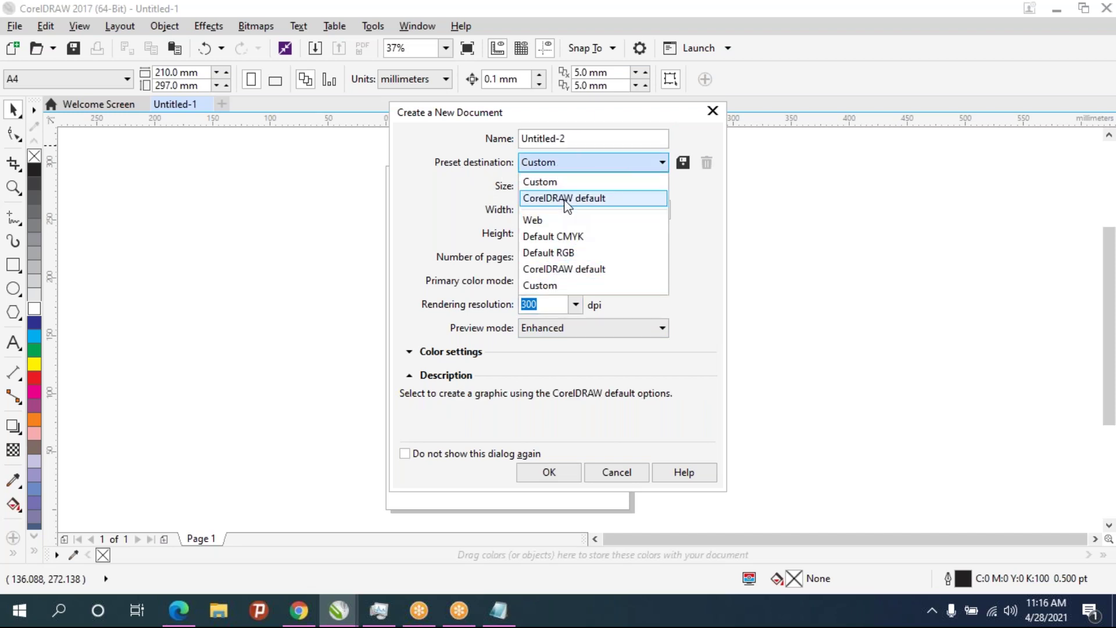
click(562, 182)
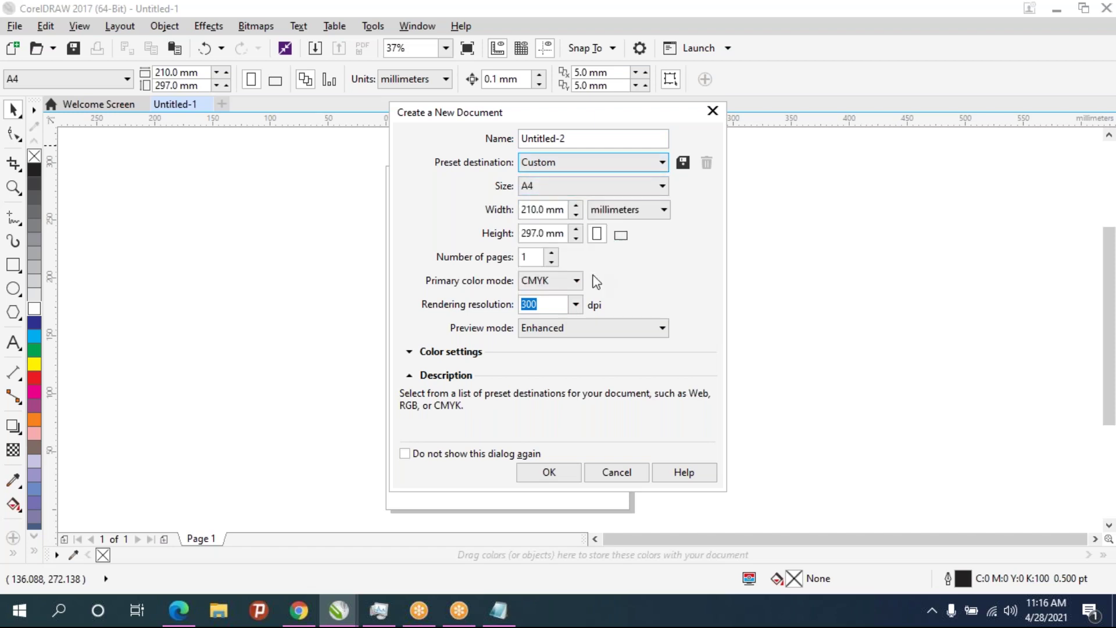
click(597, 167)
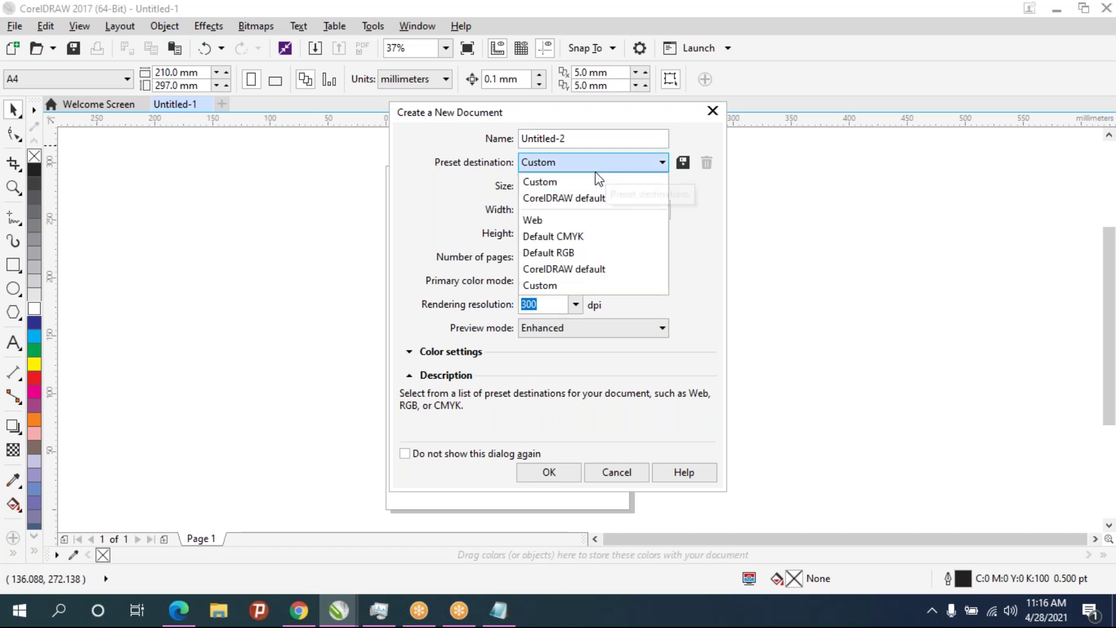
click(567, 200)
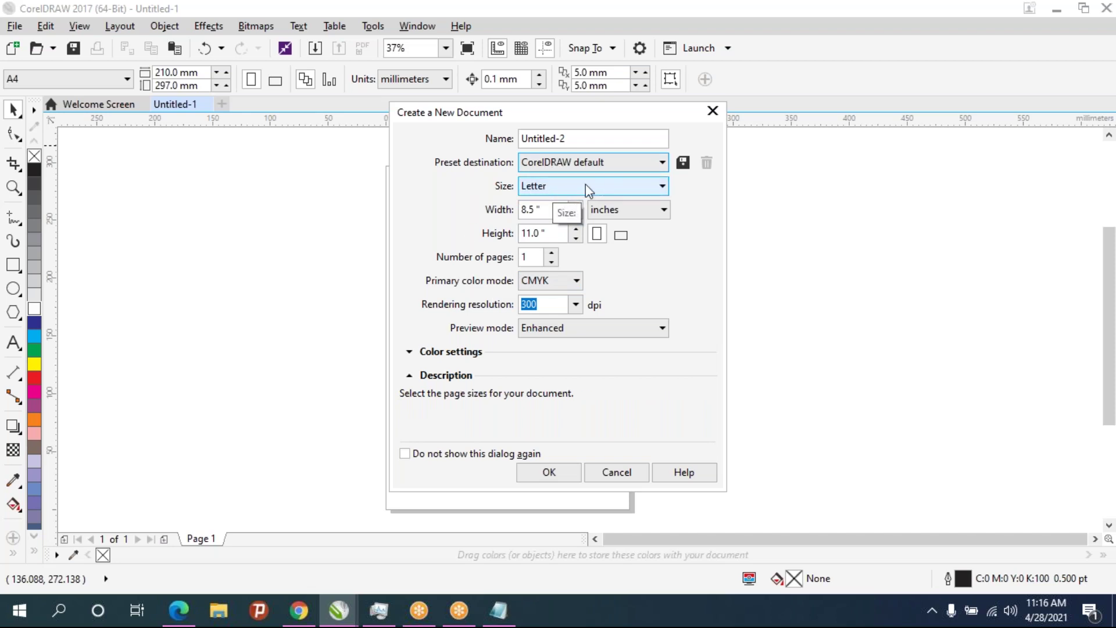
click(561, 186)
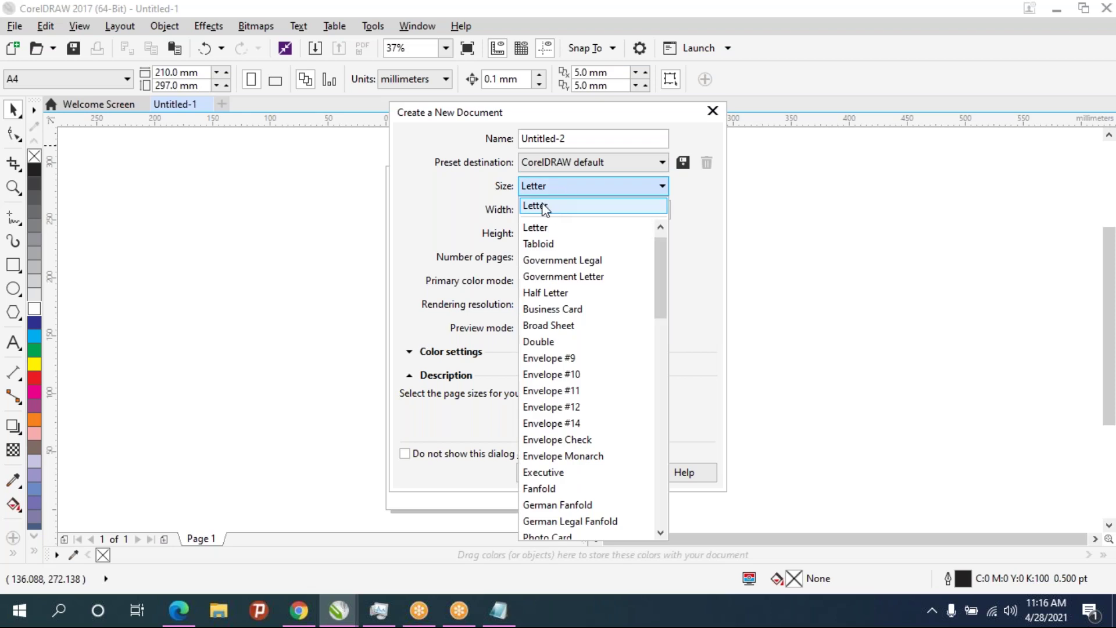
click(543, 206)
click(568, 166)
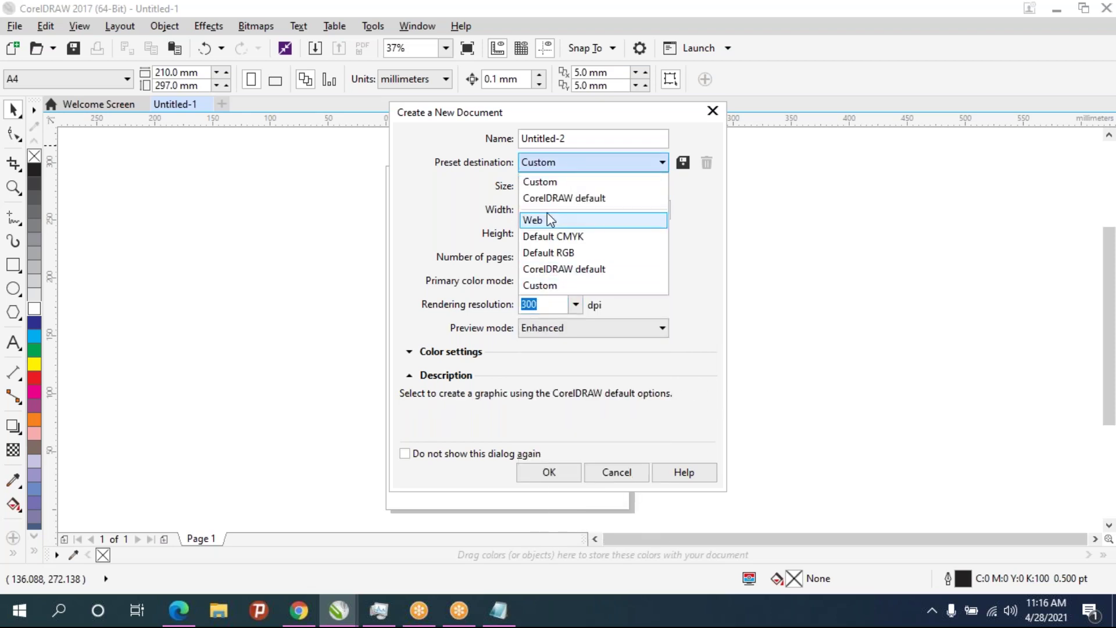
click(549, 219)
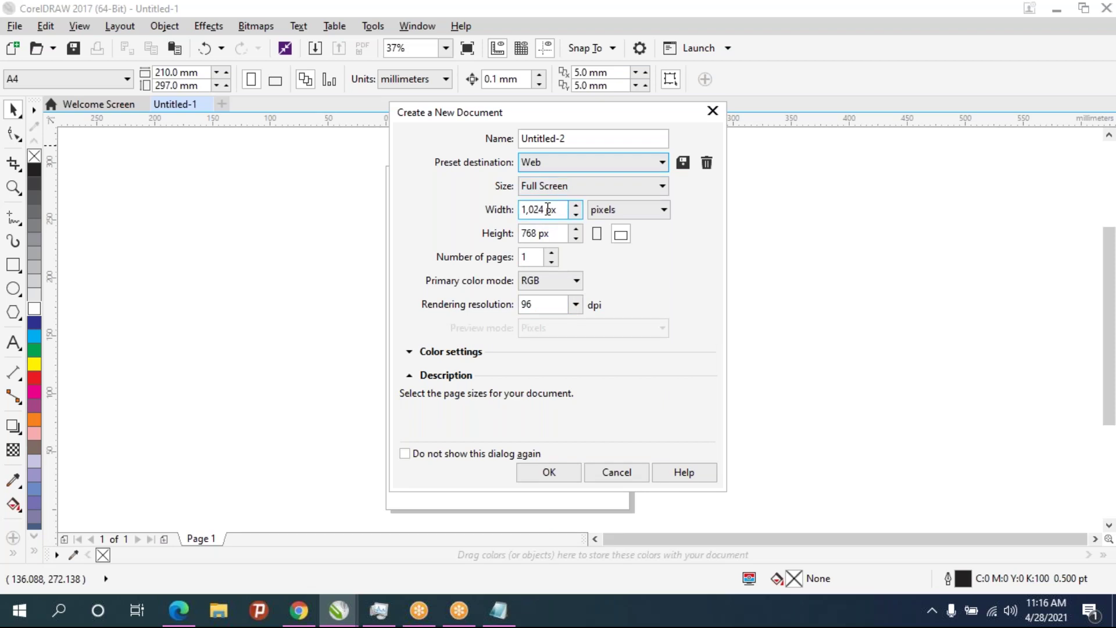
click(563, 166)
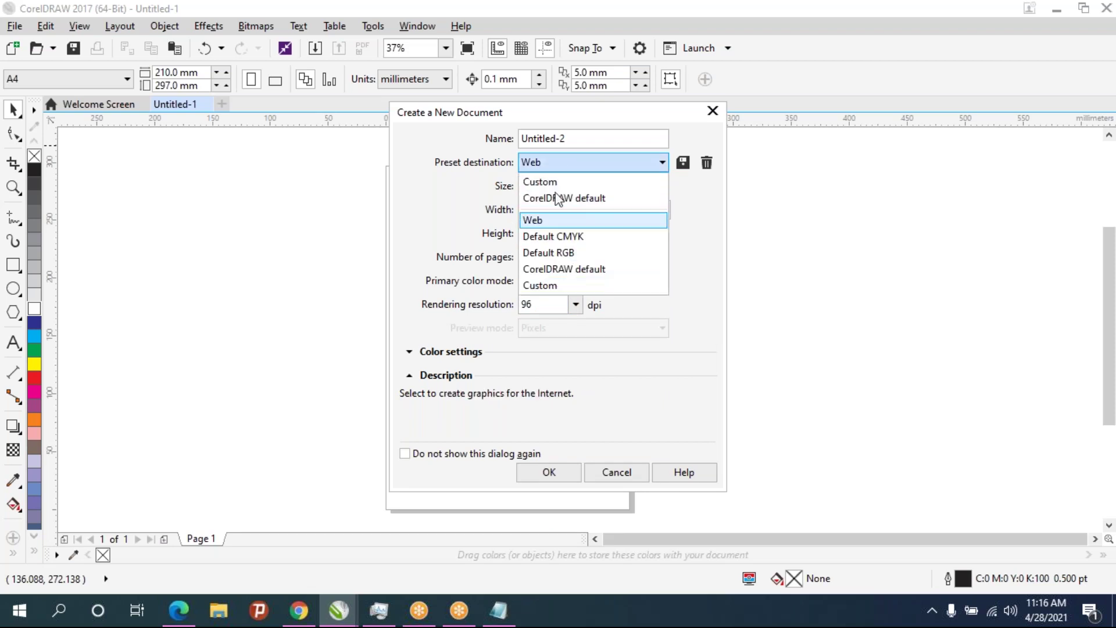
click(586, 179)
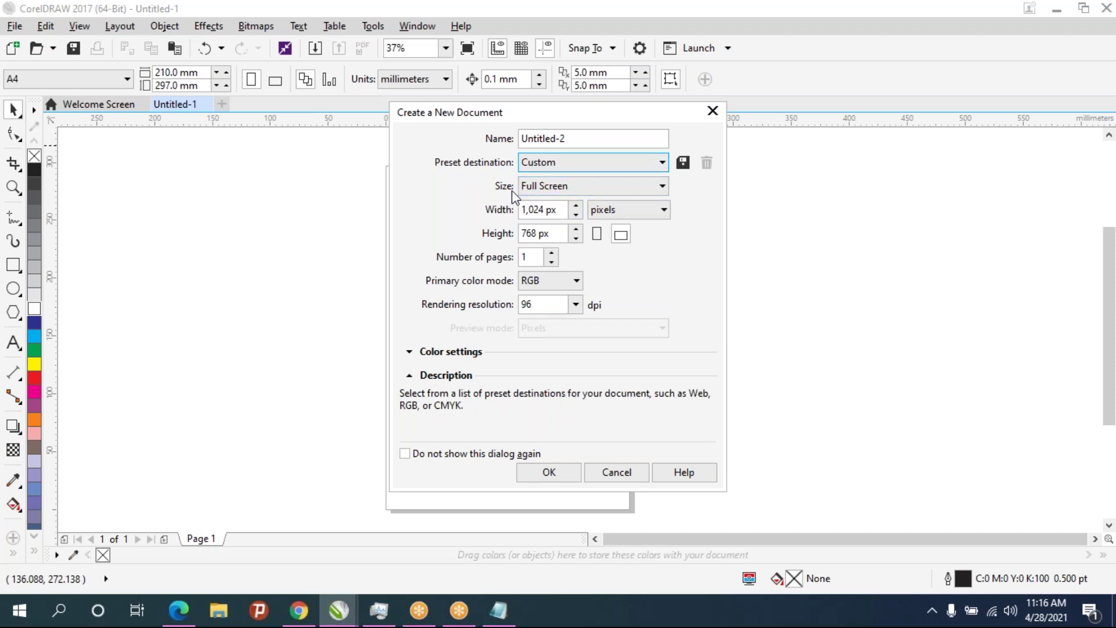
Set the page size to A4, 210 × 297 mm
click(571, 188)
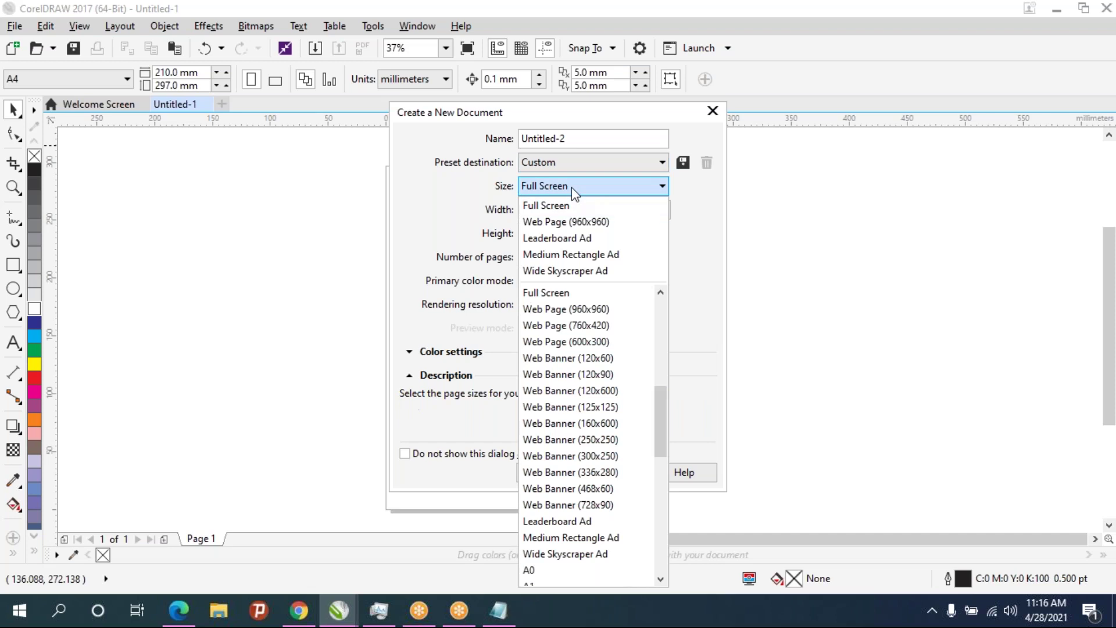
scroll(570, 392, down, 4)
click(549, 441)
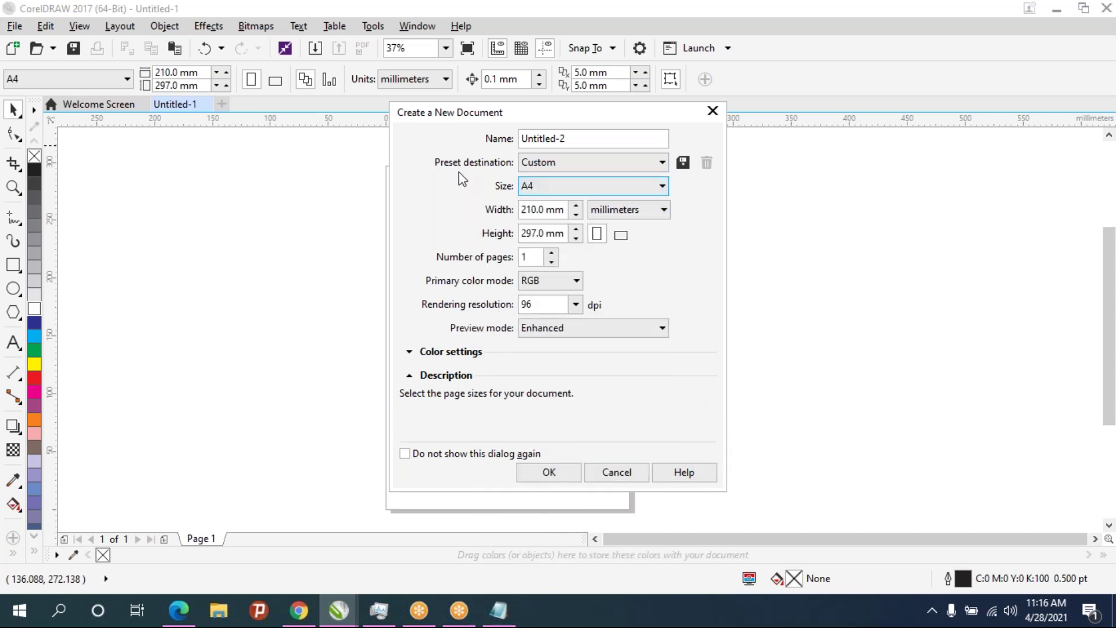
click(592, 185)
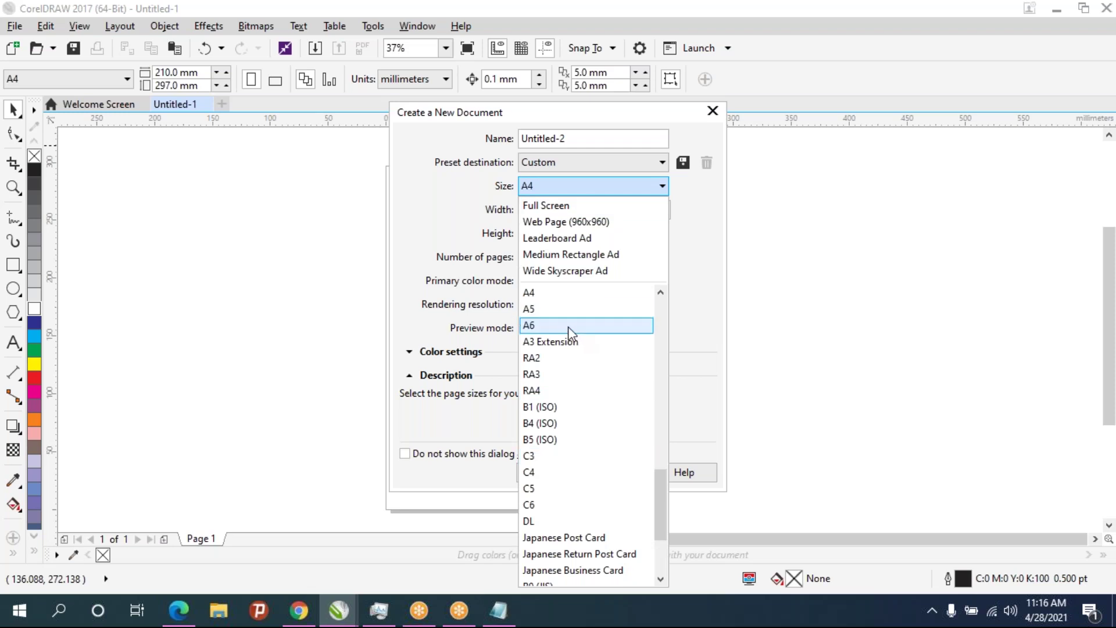
click(709, 253)
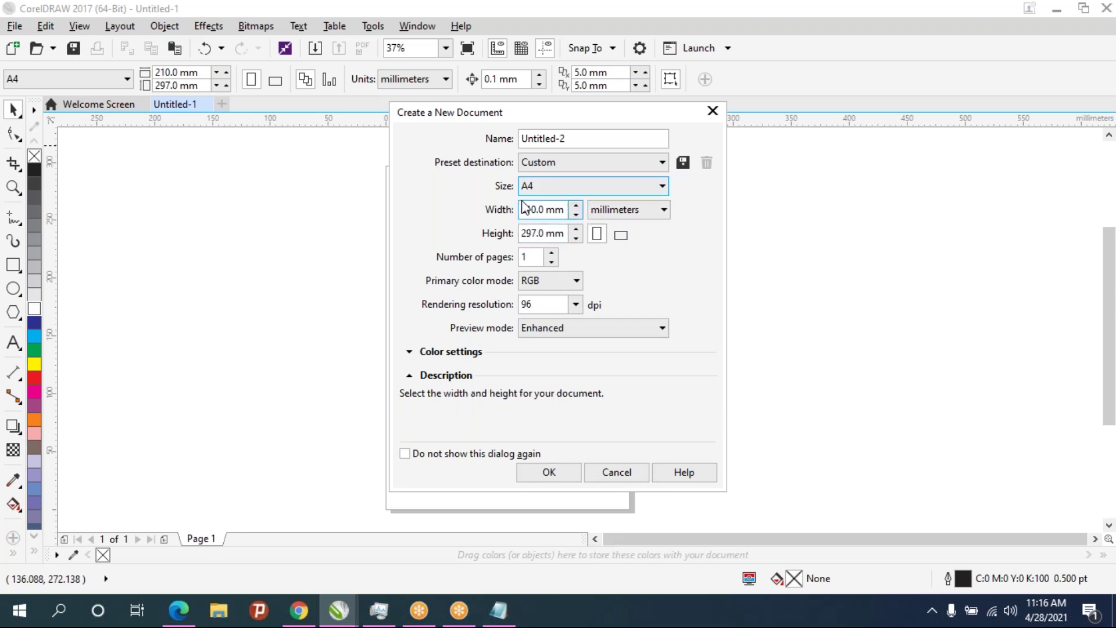
Keep millimetres as the units and switch the primary colour mode to CMYK
drag(533, 210, 512, 212)
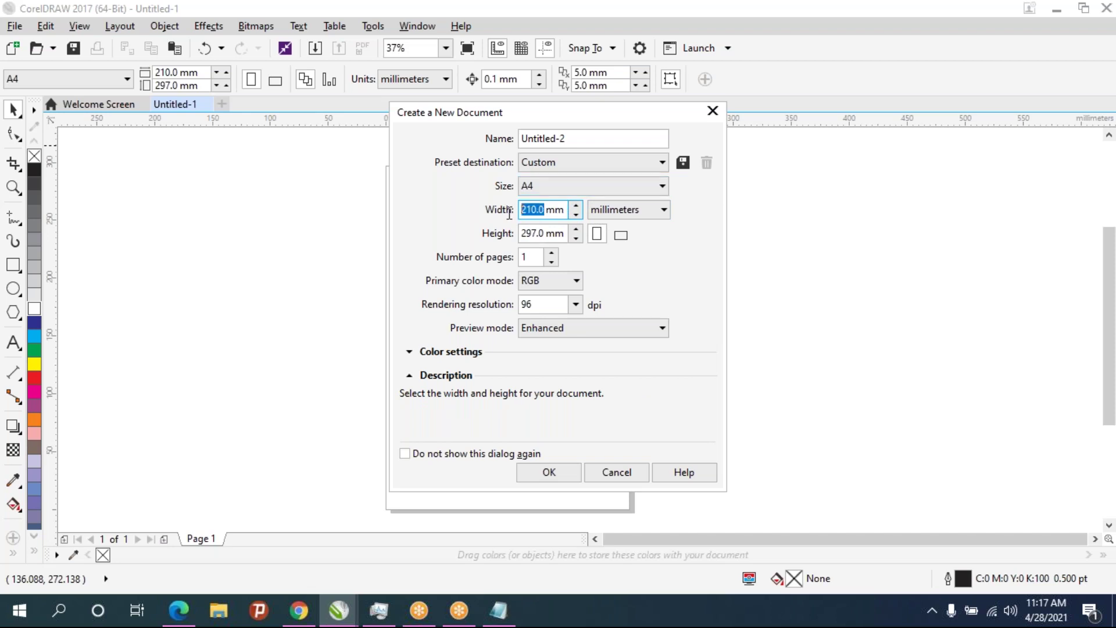
click(616, 215)
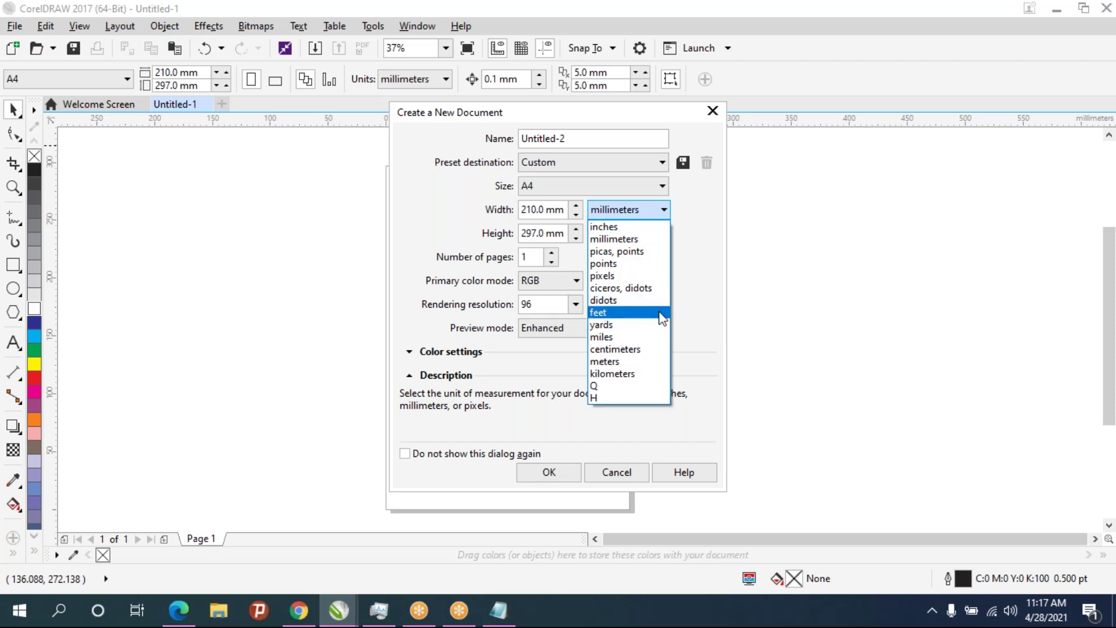
click(692, 250)
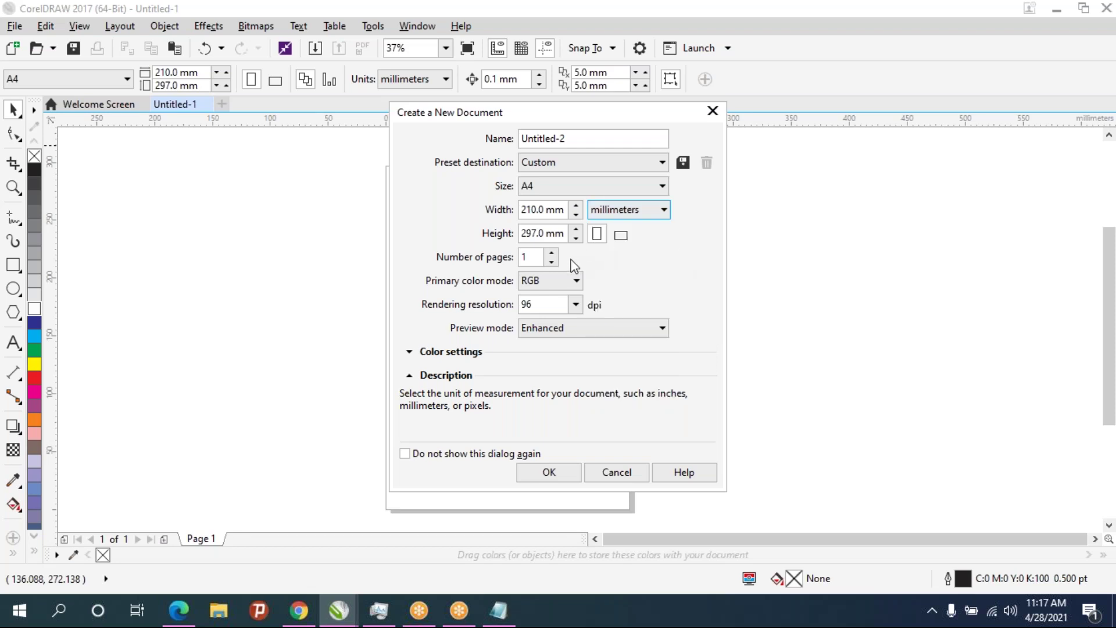
double_click(535, 254)
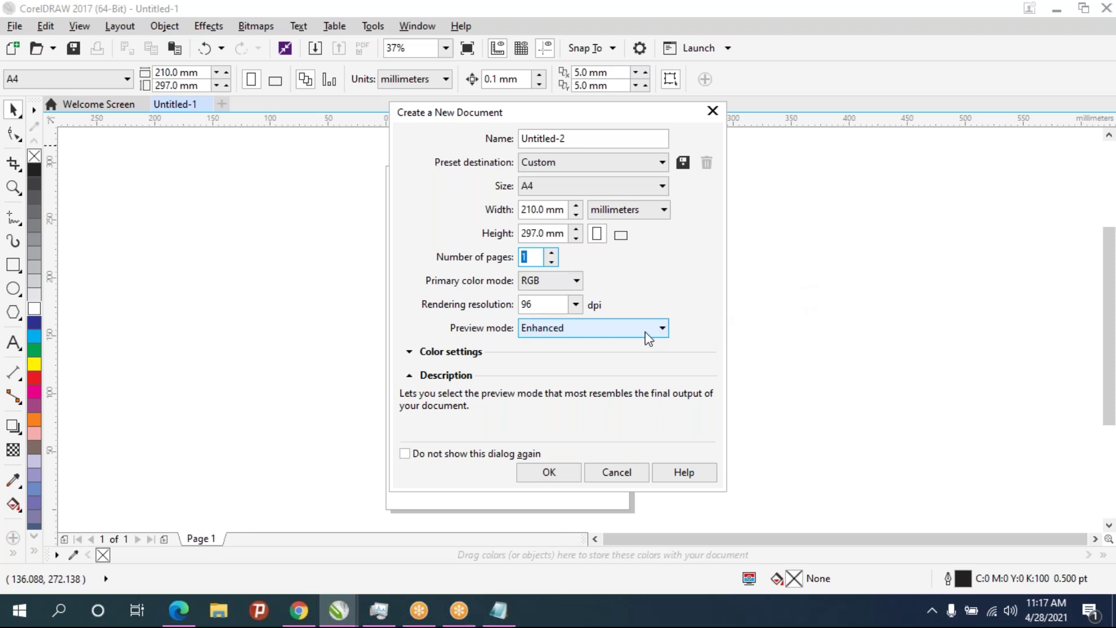
mouse_move(469, 281)
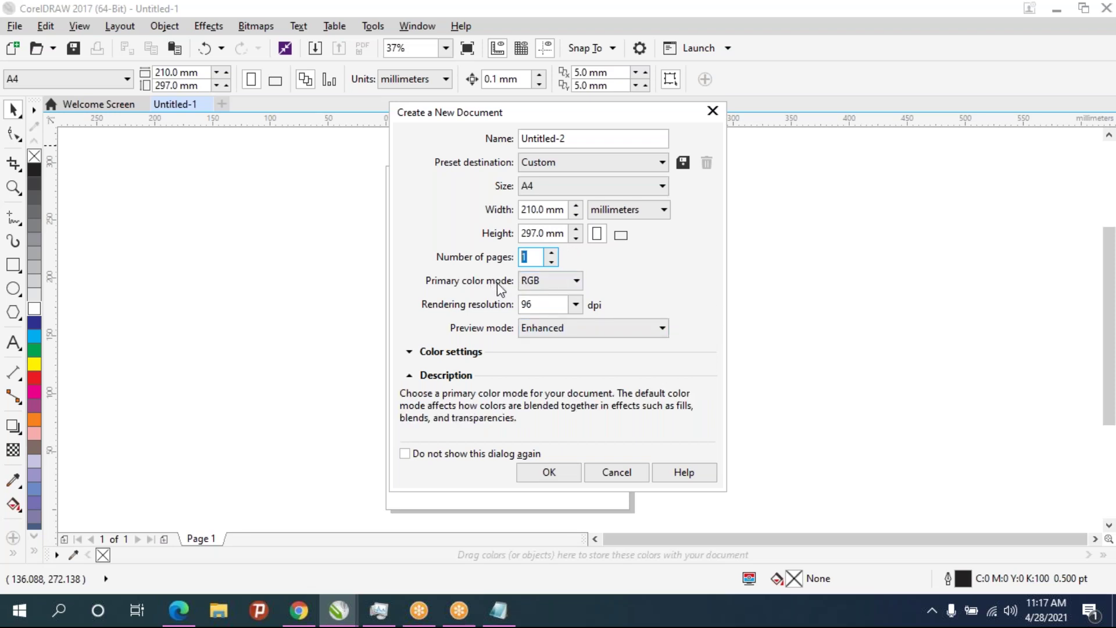
click(575, 282)
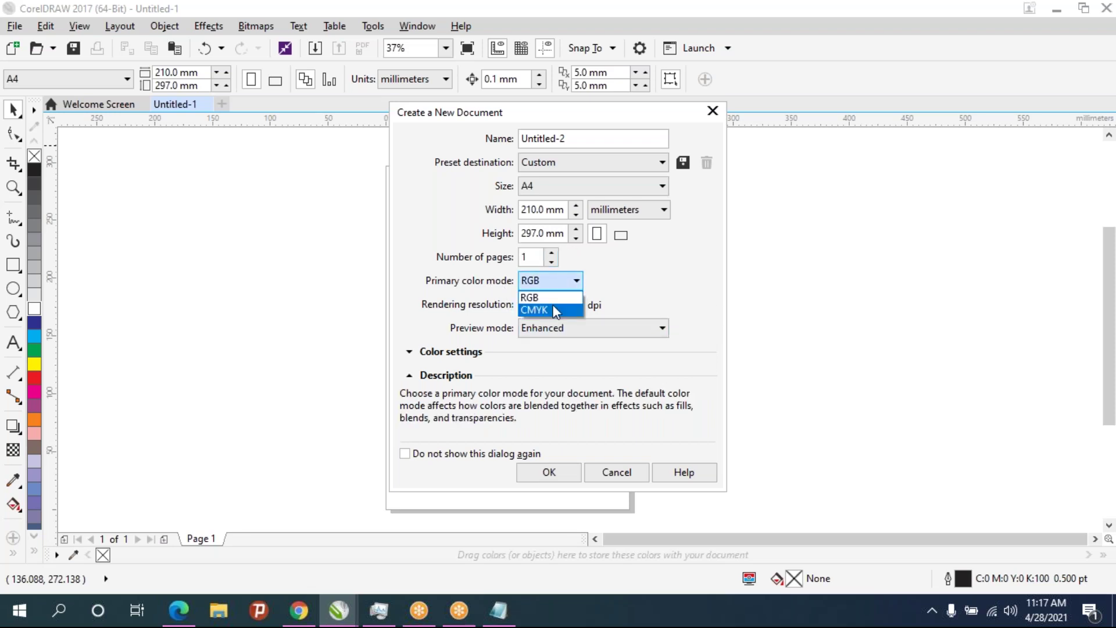
click(572, 306)
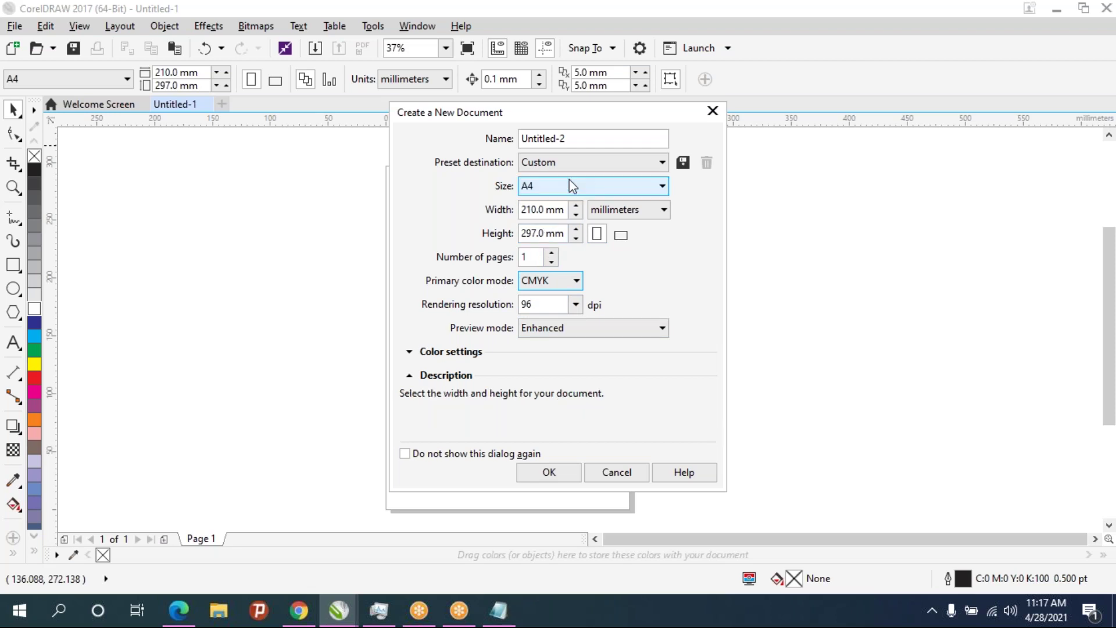
Apply the CorelDRAW default preset: Letter, 8.5 × 11 inches, CMYK, 300 dpi
click(557, 162)
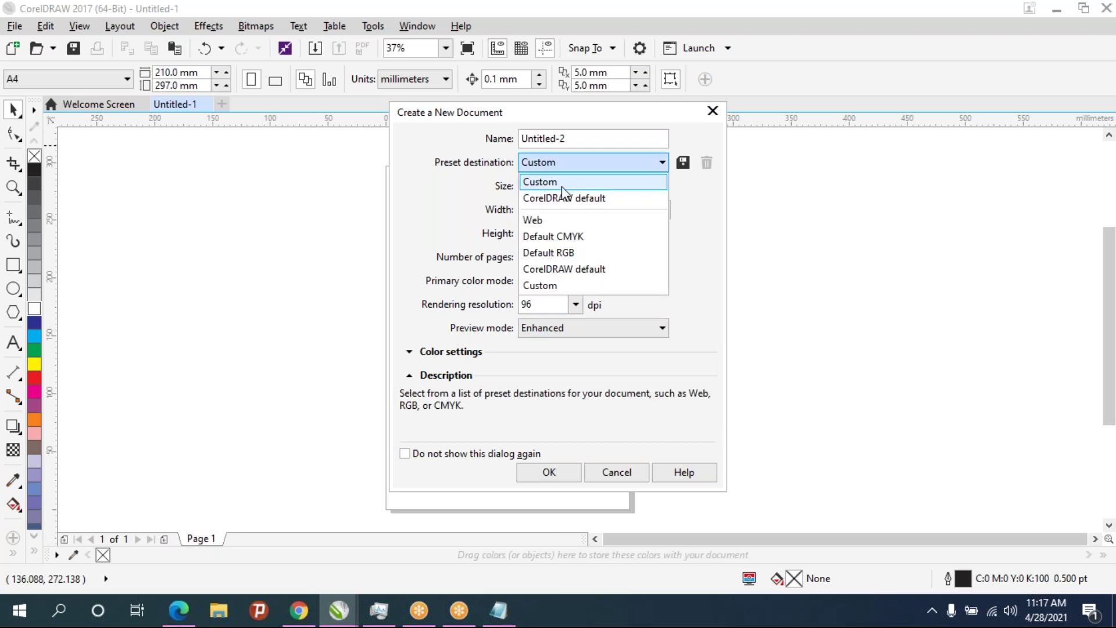
click(716, 251)
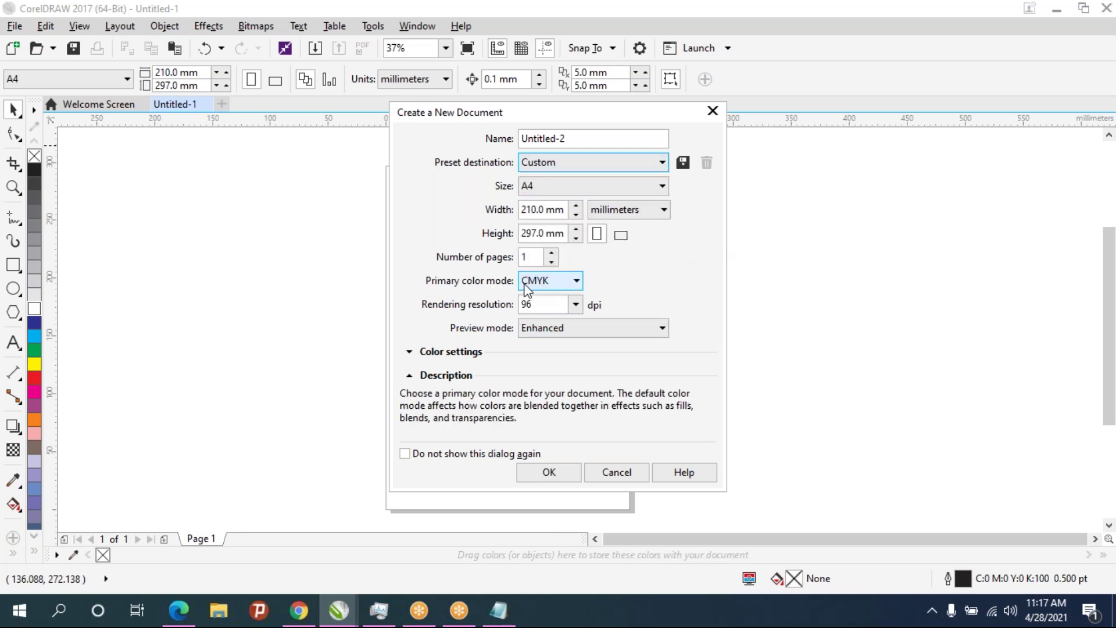
click(582, 165)
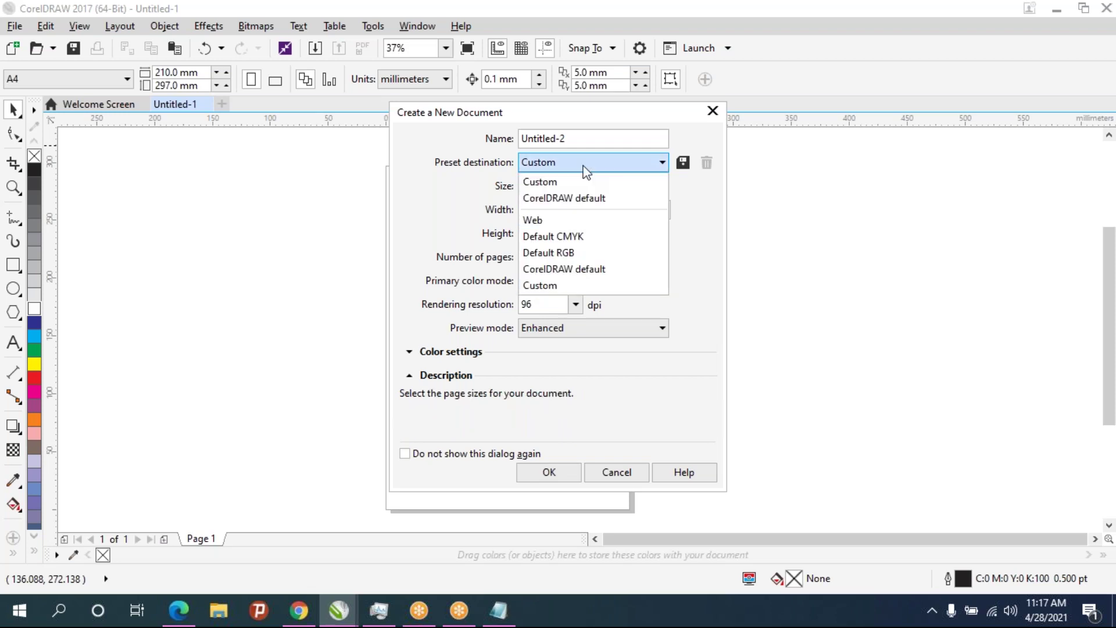
click(582, 197)
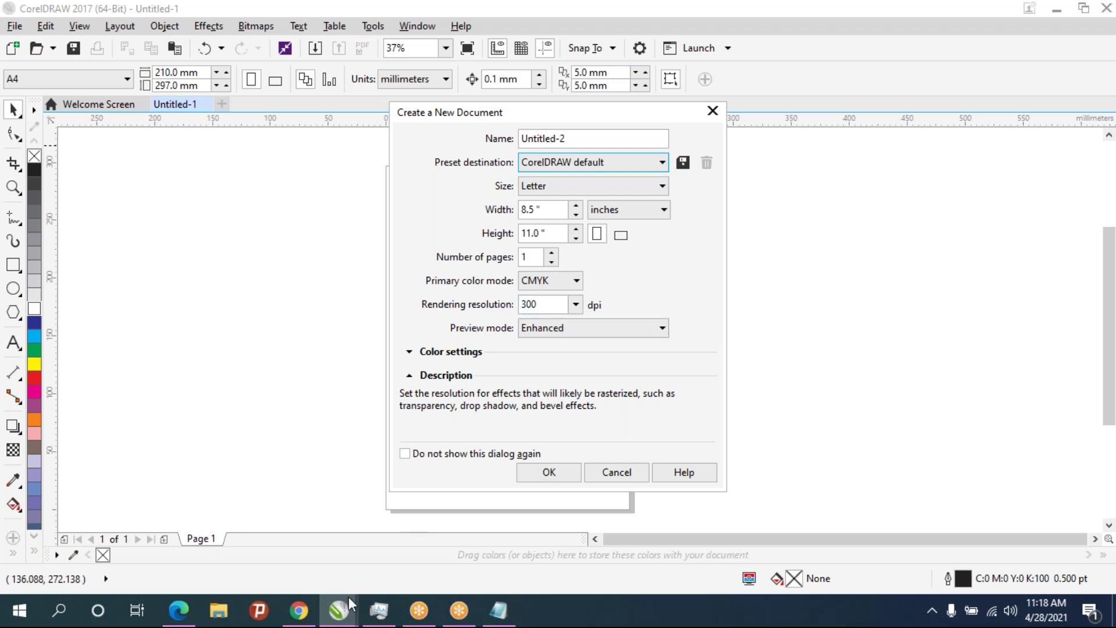
Bring the browser window to the front from the taskbar
click(312, 614)
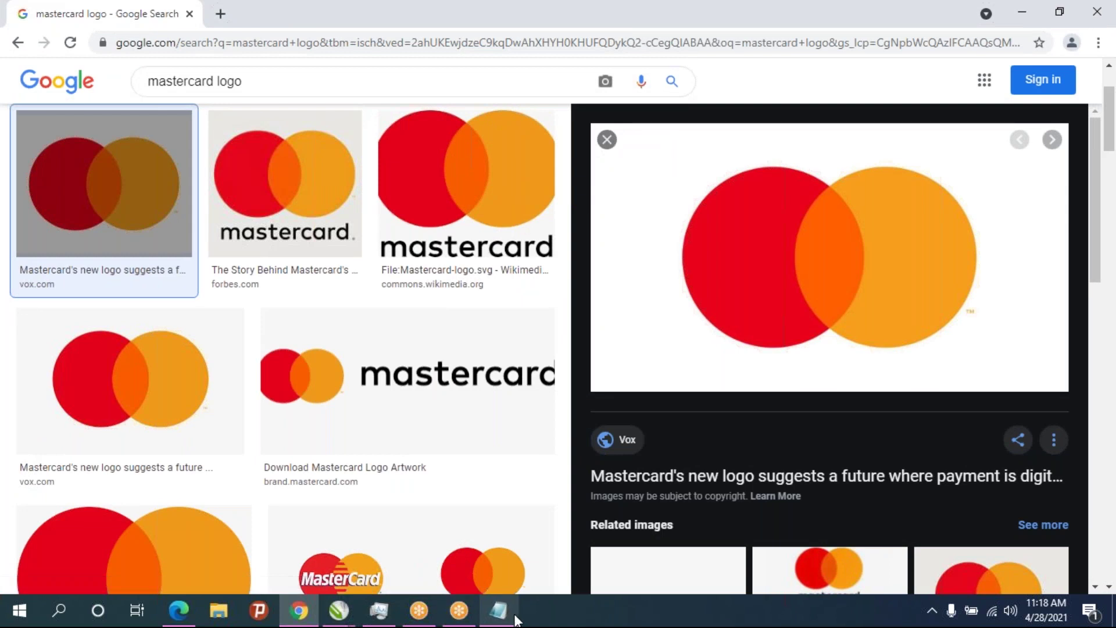
Add the lines 'PPI - PIXEL PER INCH' and 'DPI - DOTS PER INCH' to the Notepad notes
click(498, 610)
click(272, 86)
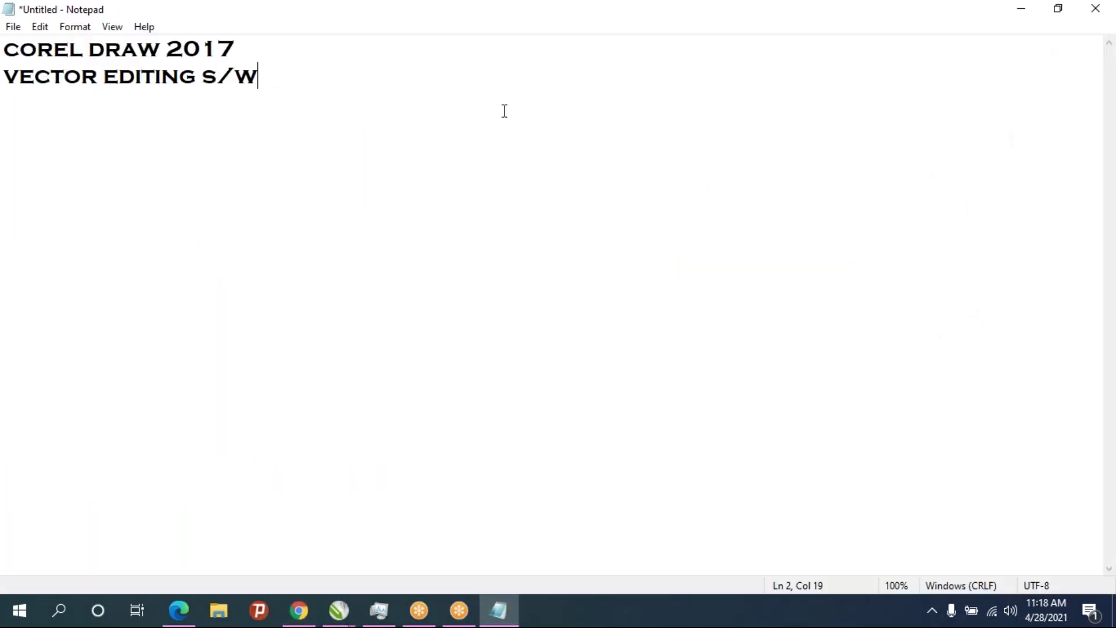
key(Down)
key(Down)
text(PPI)
key(Return)
text(DPI)
key(Up)
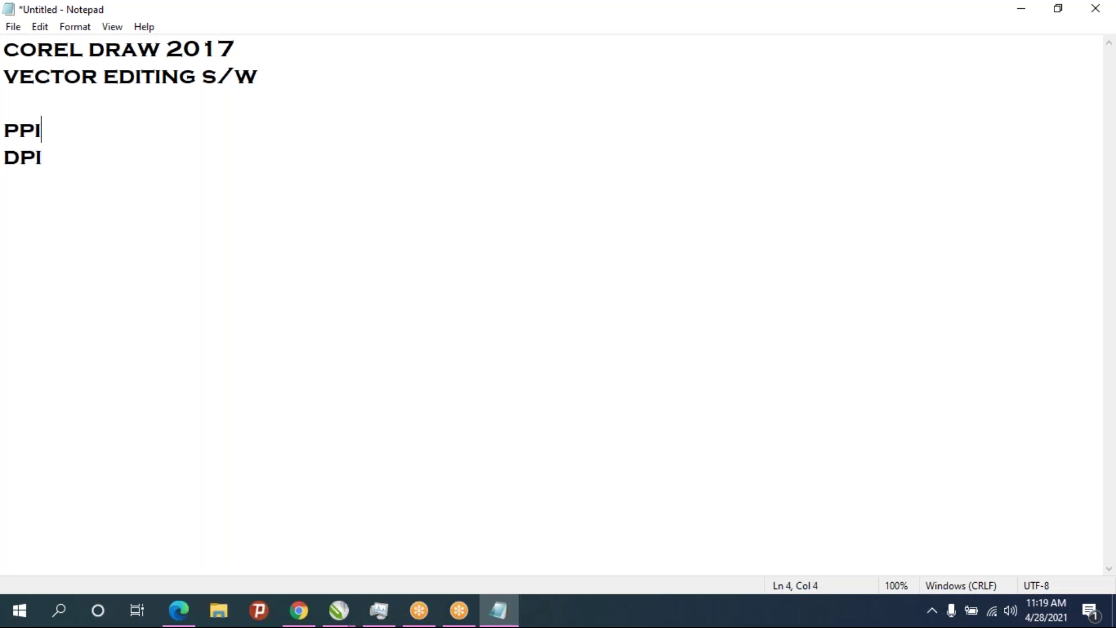
text( -)
text( PIXEL)
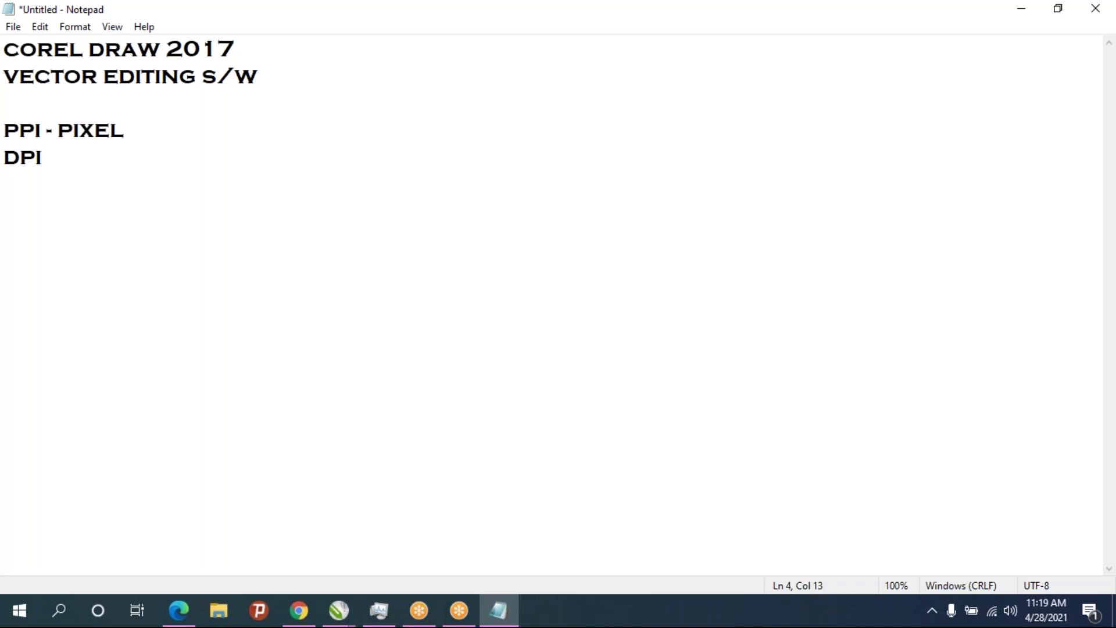
text( PER INCH)
key(Down)
text(- )
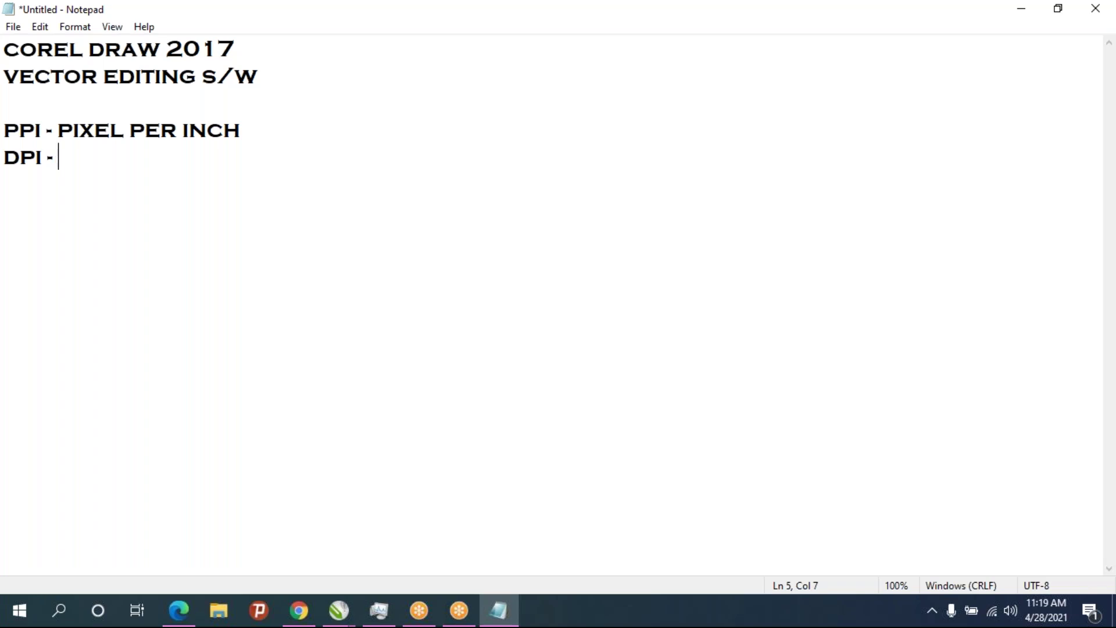
text(DOTS )
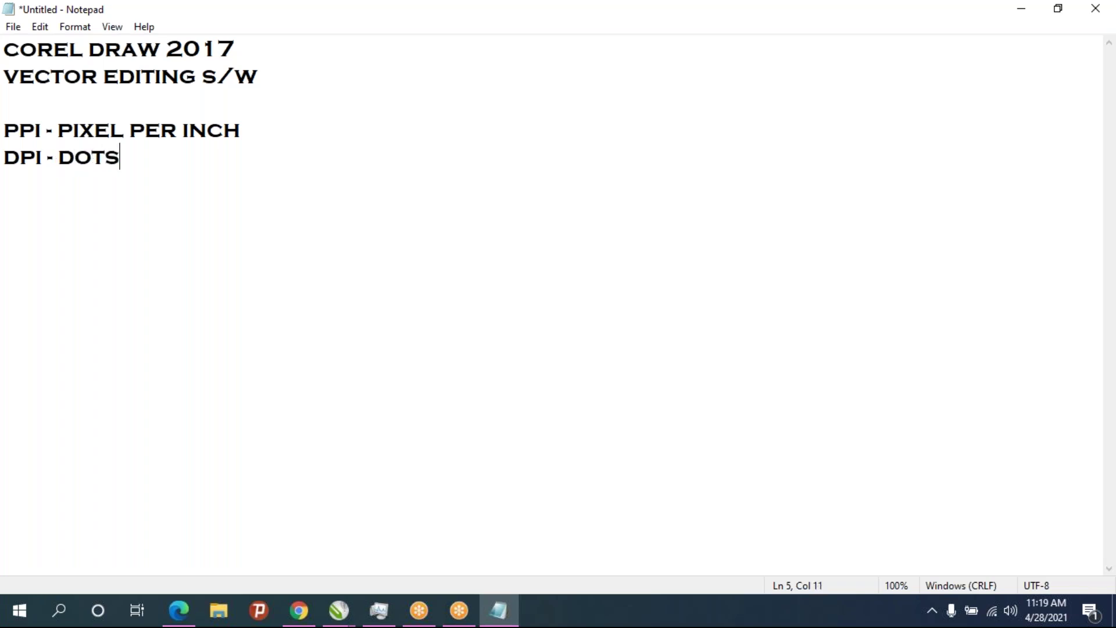
text(PER )
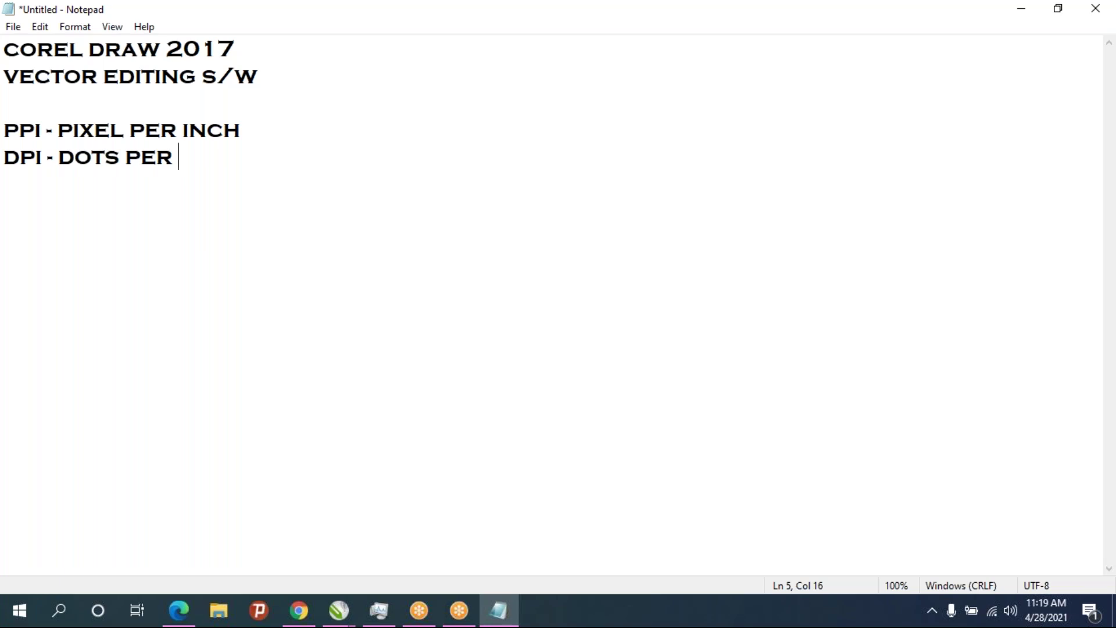
text(INCH)
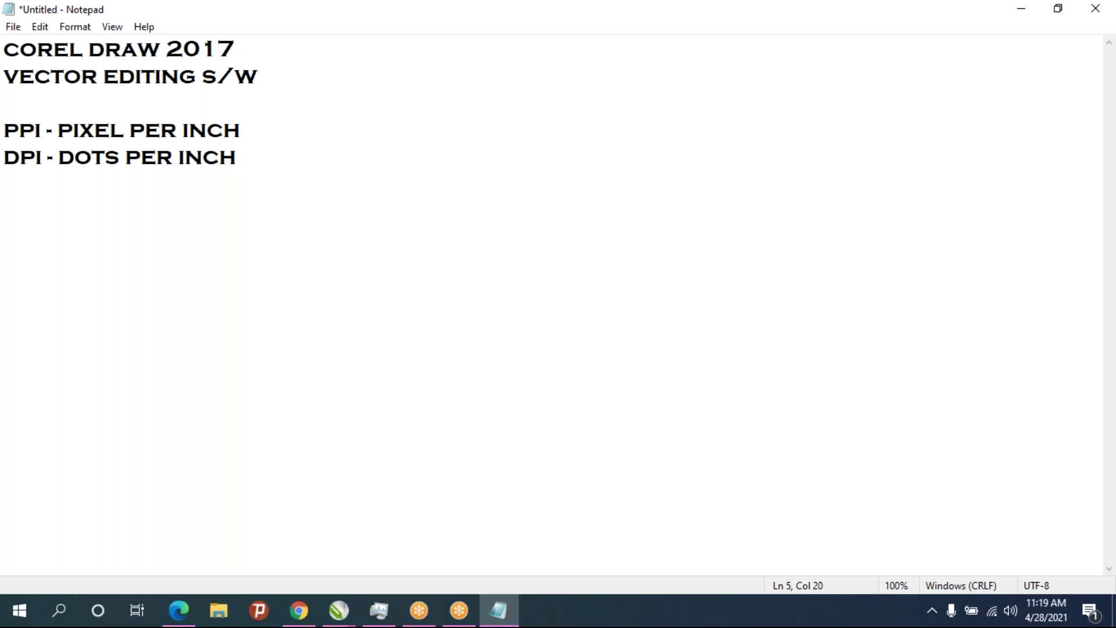
key(alt+Tab)
key(alt+Tab)
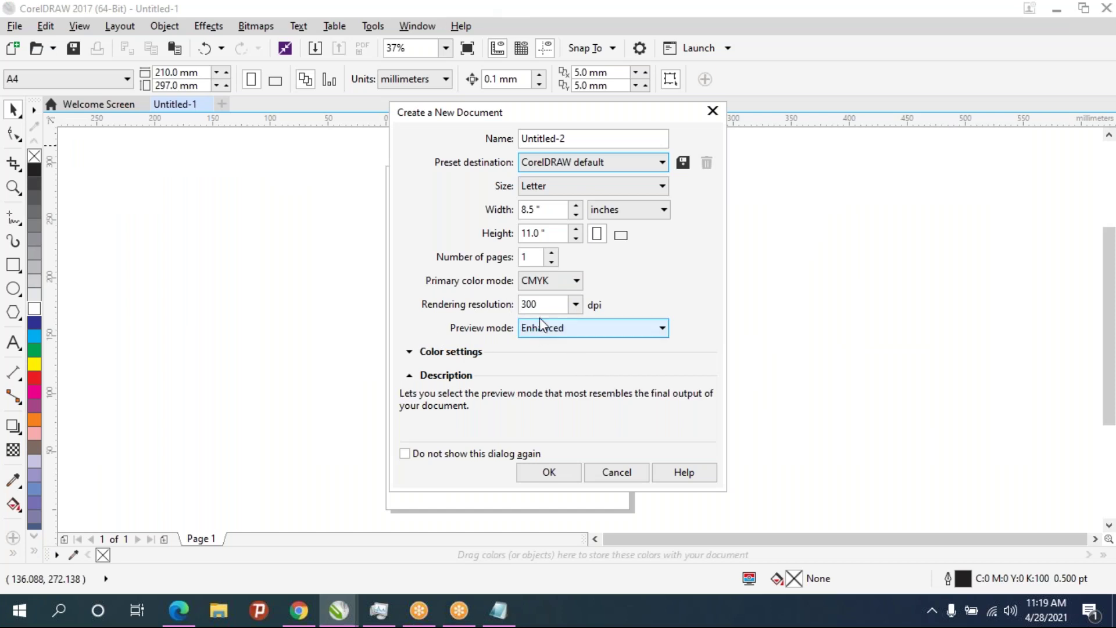
Keep the rendering resolution at 300 dpi and the preview mode at Enhanced
drag(547, 308, 513, 310)
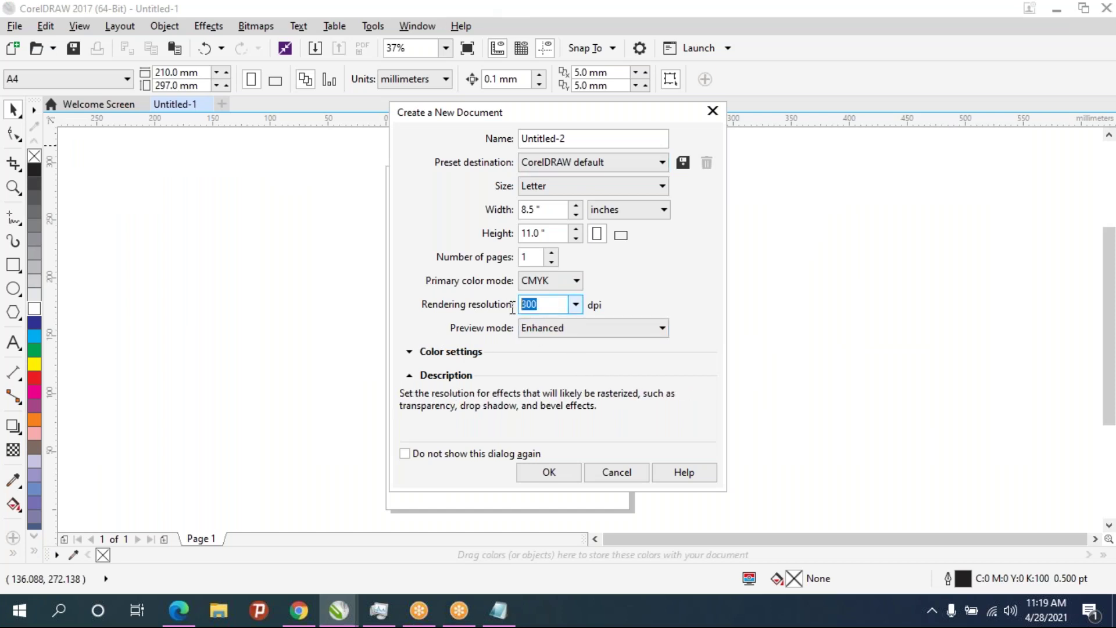
click(575, 304)
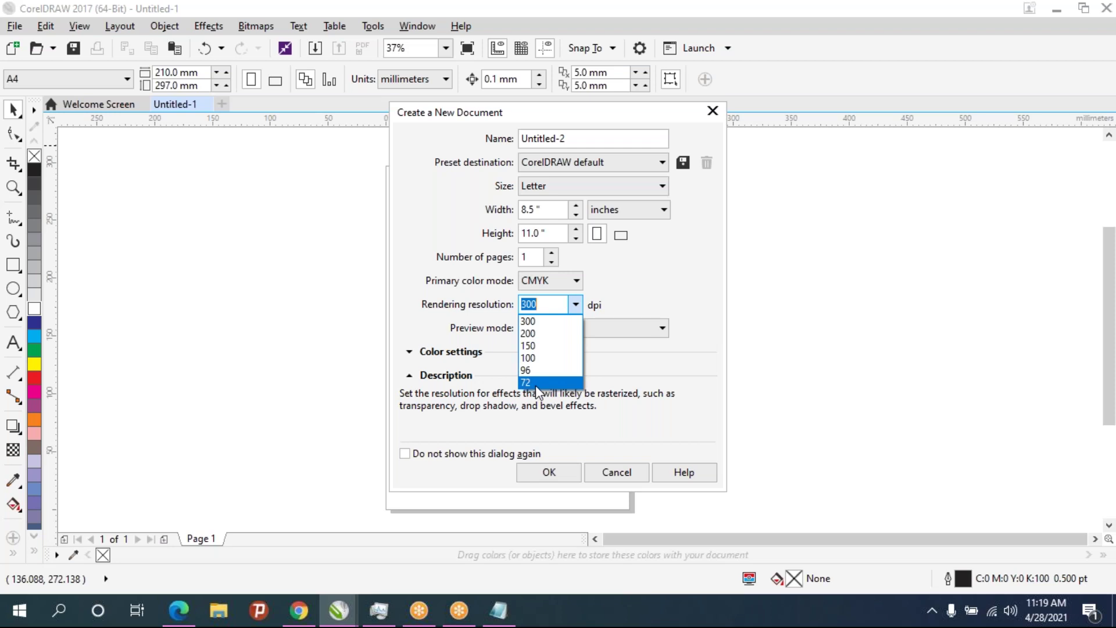
click(610, 371)
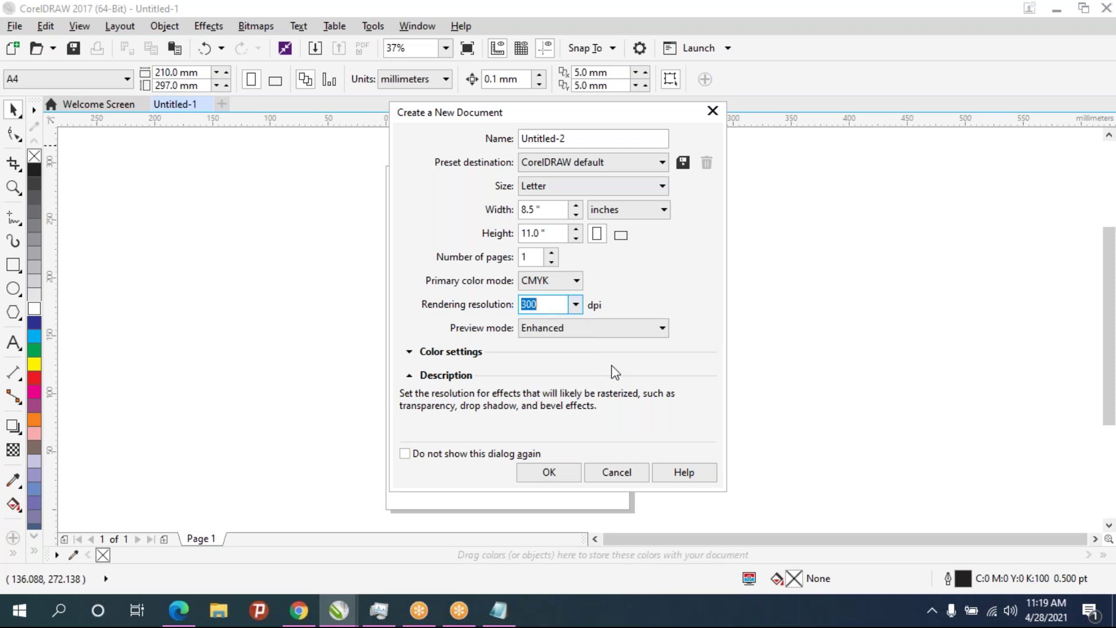
click(559, 322)
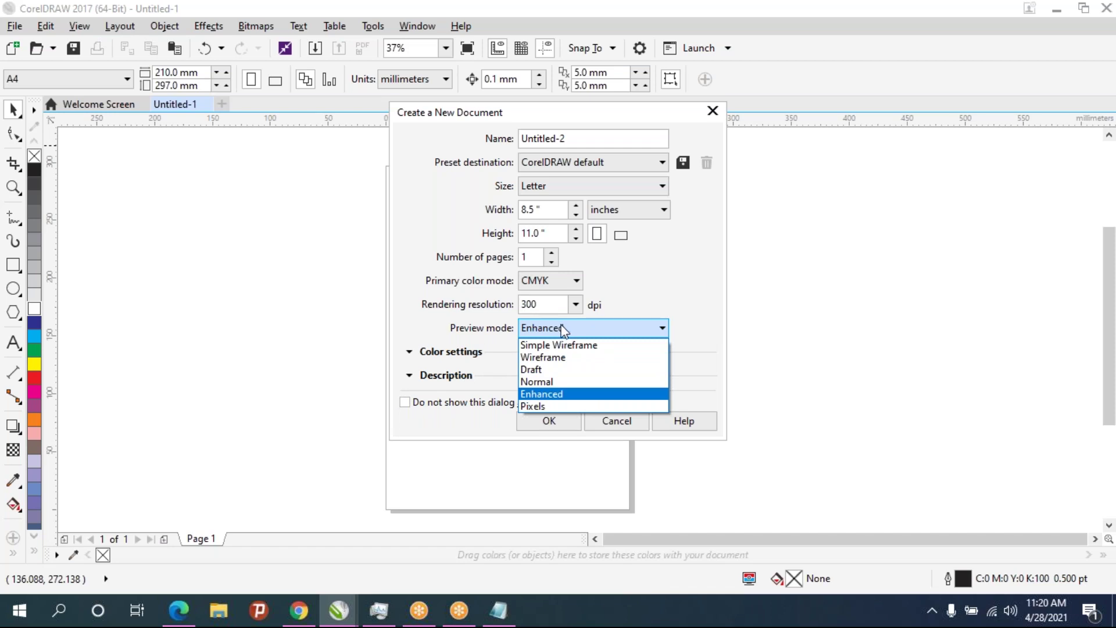
click(536, 395)
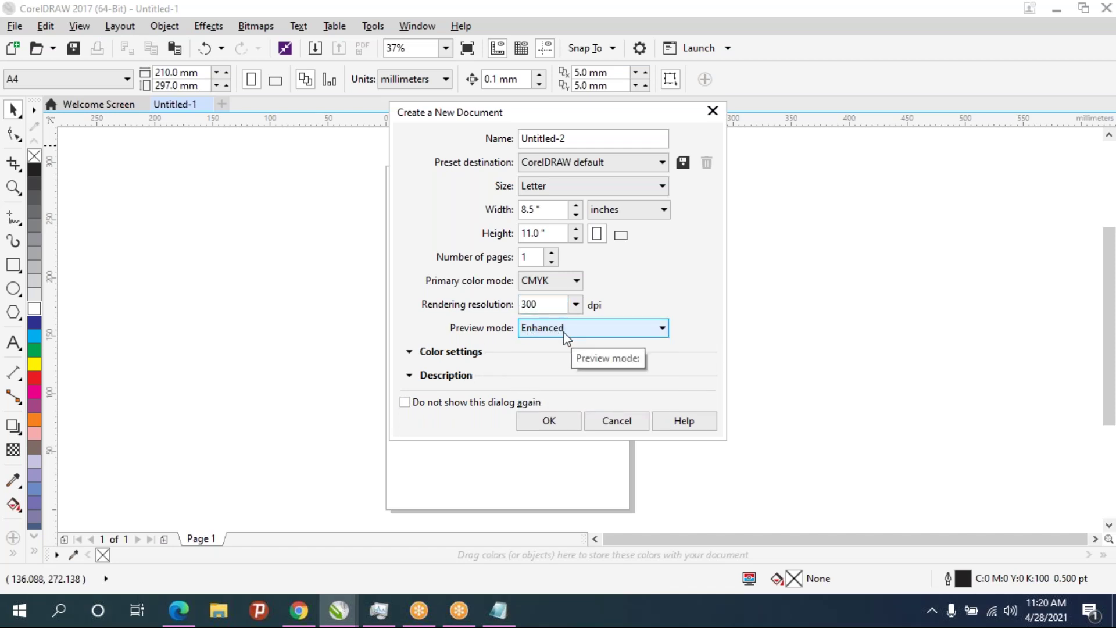
Toggle the page orientation to landscape, back to portrait, then landscape again
click(619, 236)
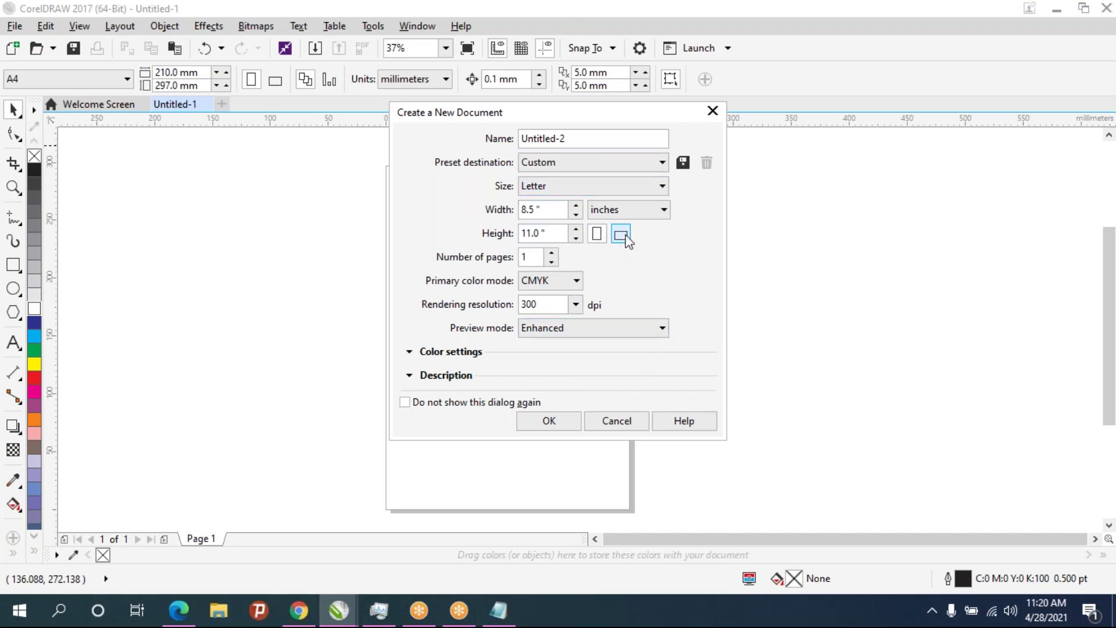
click(597, 232)
click(626, 237)
Create the landscape Letter document, then view the Untitled-1, Untitled-2 and Welcome Screen tabs
click(564, 420)
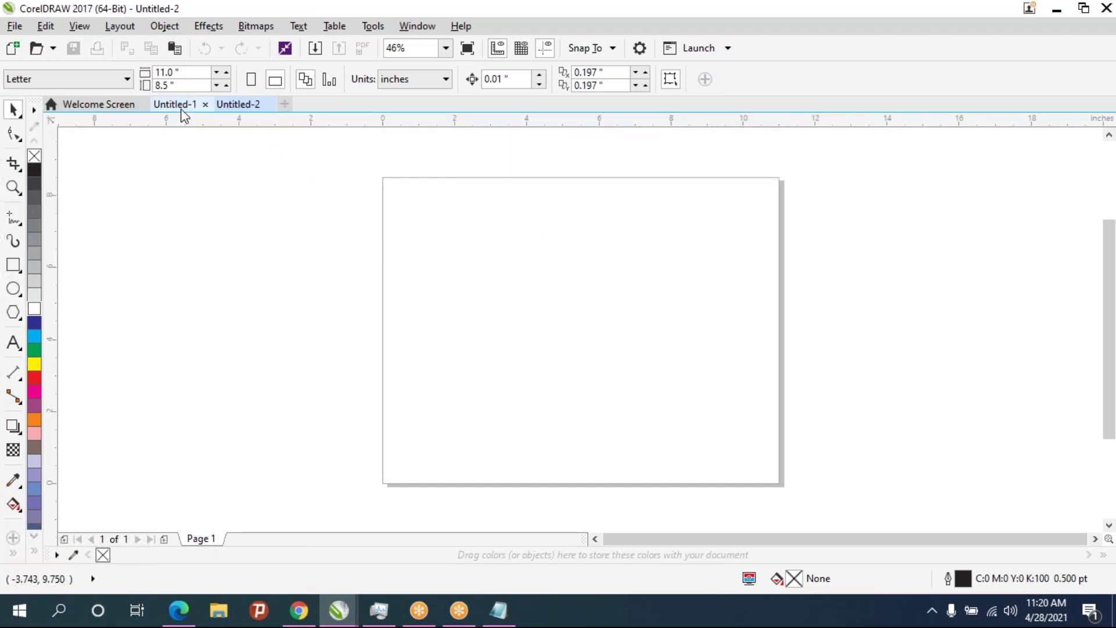
click(180, 108)
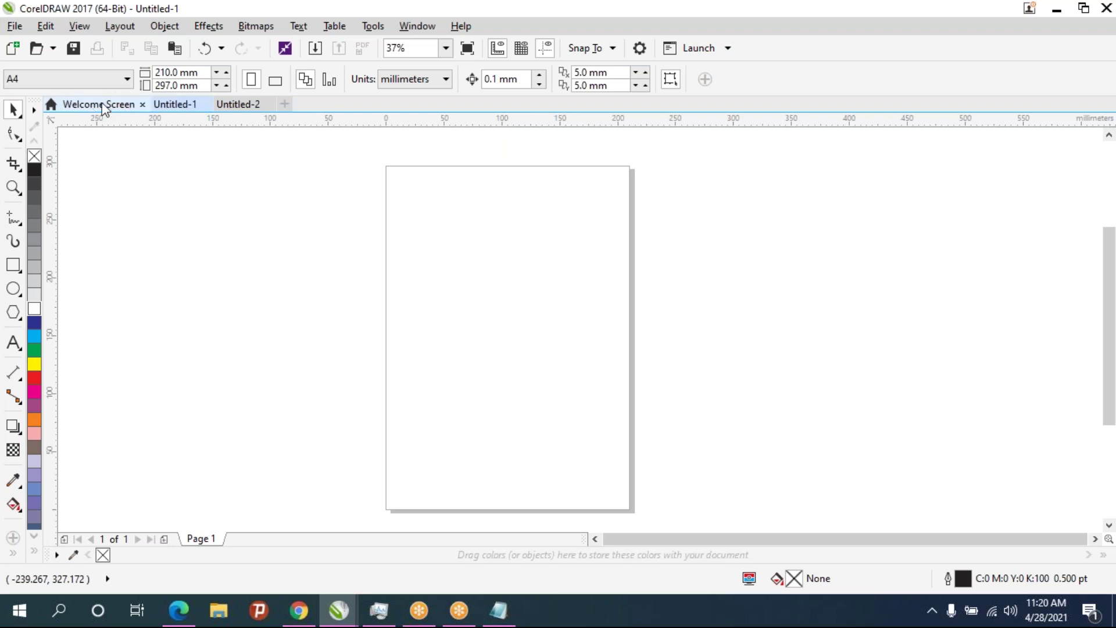
click(244, 105)
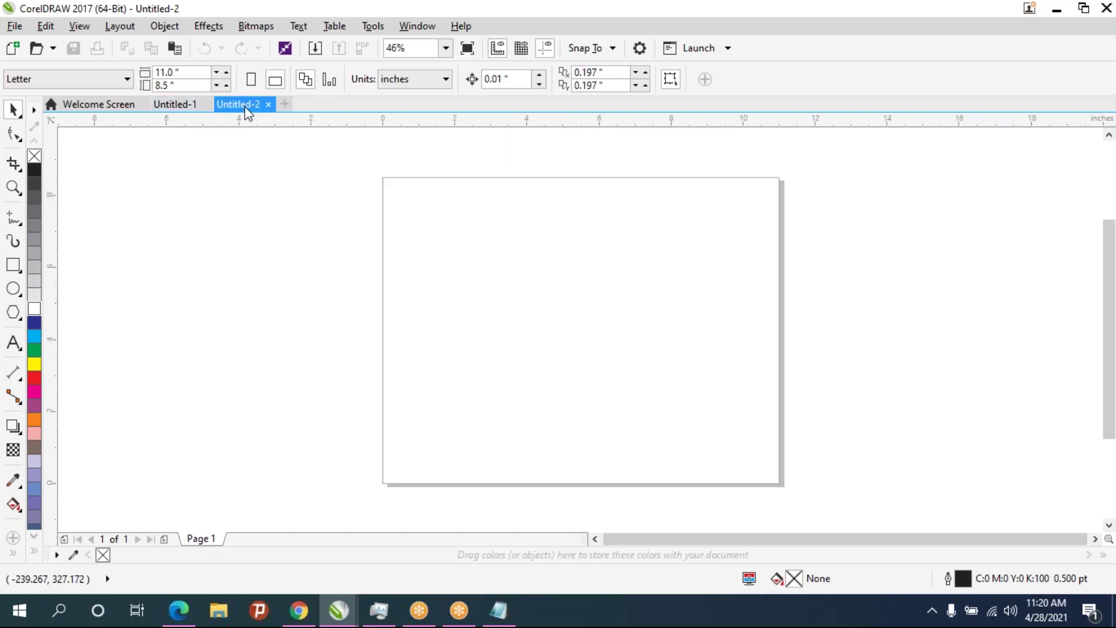
click(125, 106)
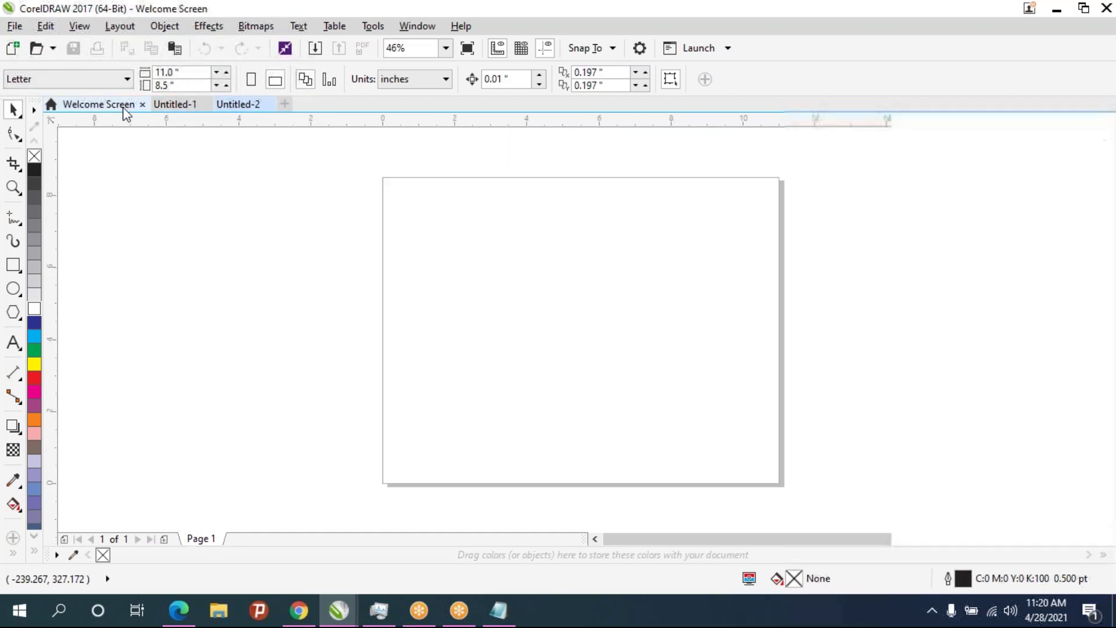
Close Untitled-1 without saving its changes, leaving Untitled-2 open
click(168, 105)
click(259, 108)
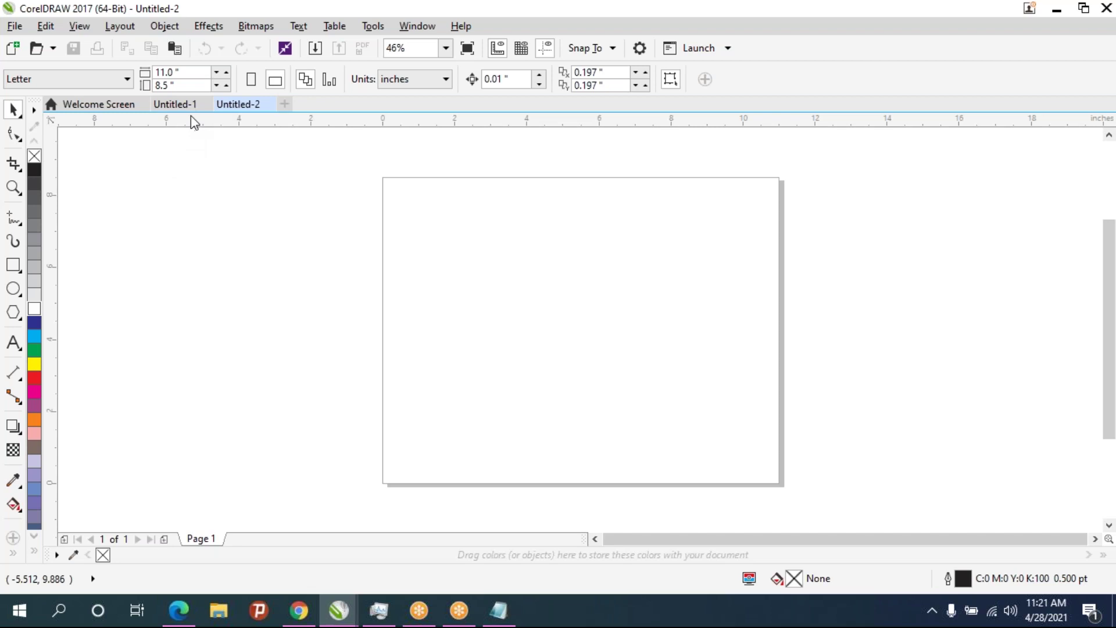
mouse_move(174, 103)
click(206, 104)
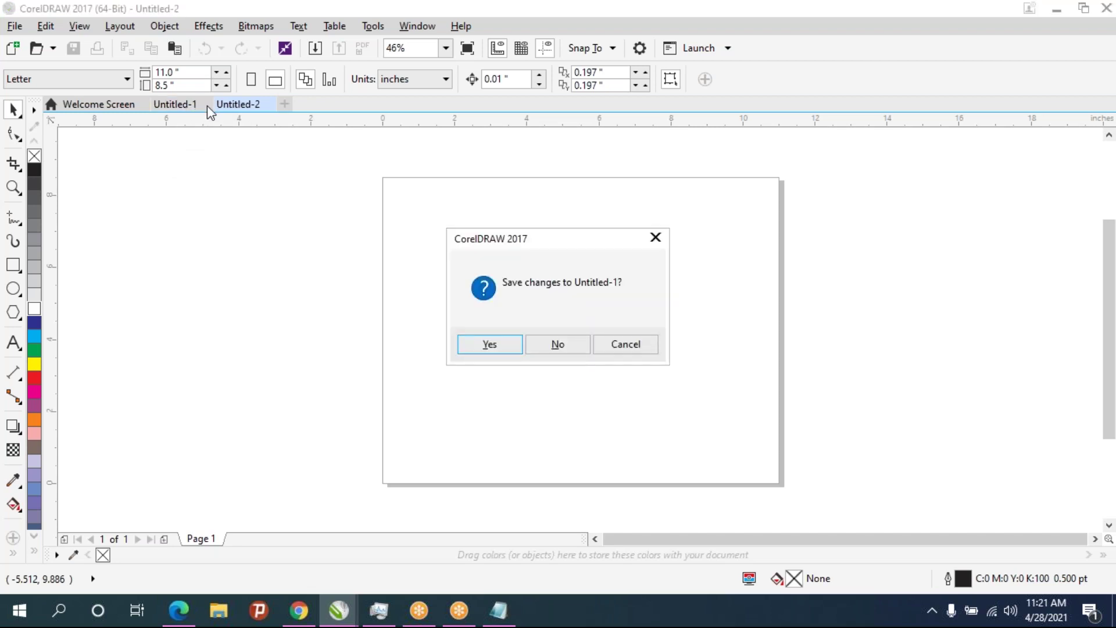
click(558, 346)
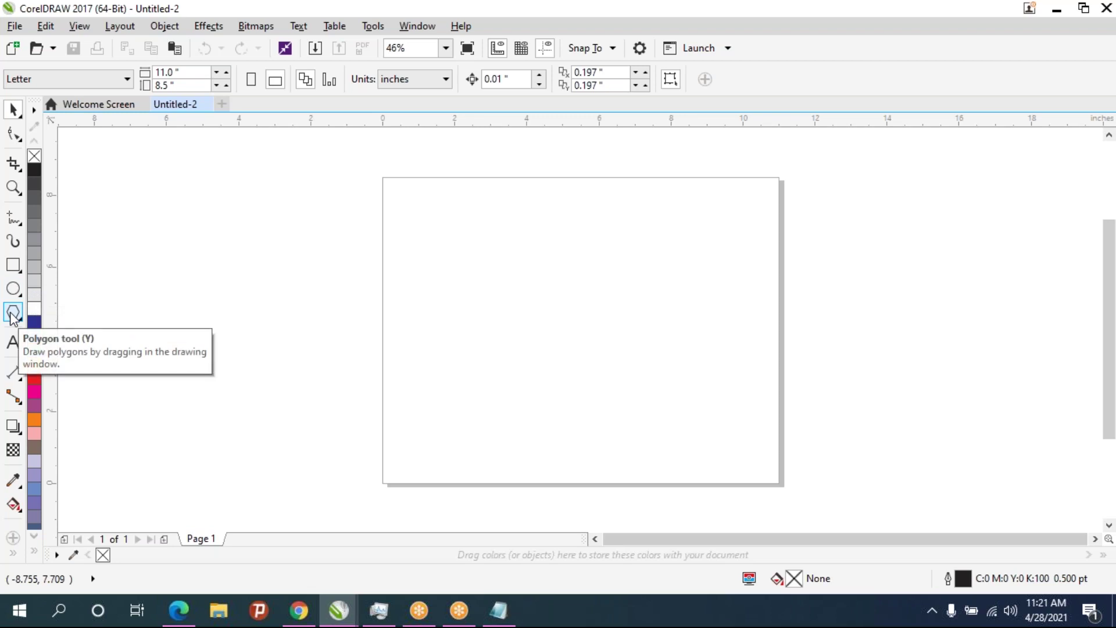
Draw a page-sized rectangle with the Rectangle tool, then delete it
click(12, 267)
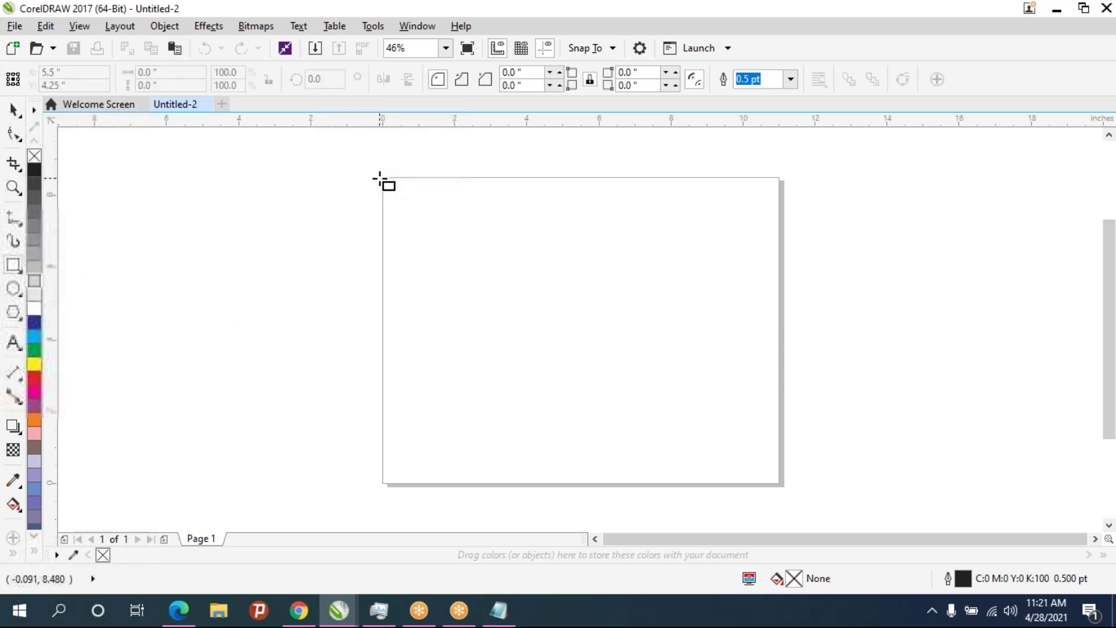
drag(382, 178, 462, 293)
drag(522, 354, 779, 466)
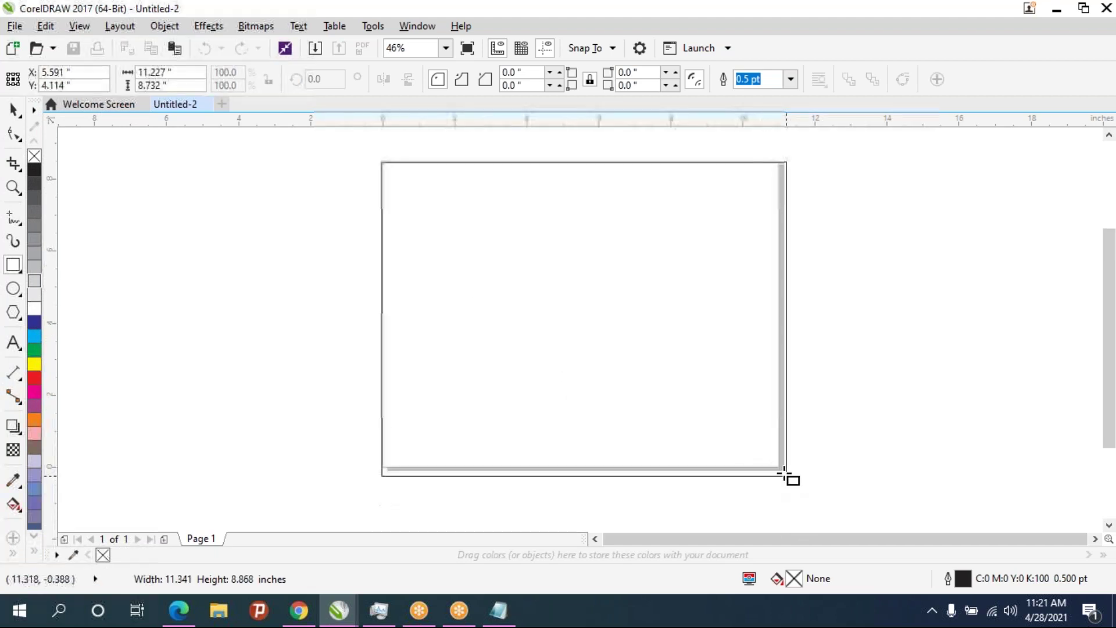
drag(777, 467, 774, 468)
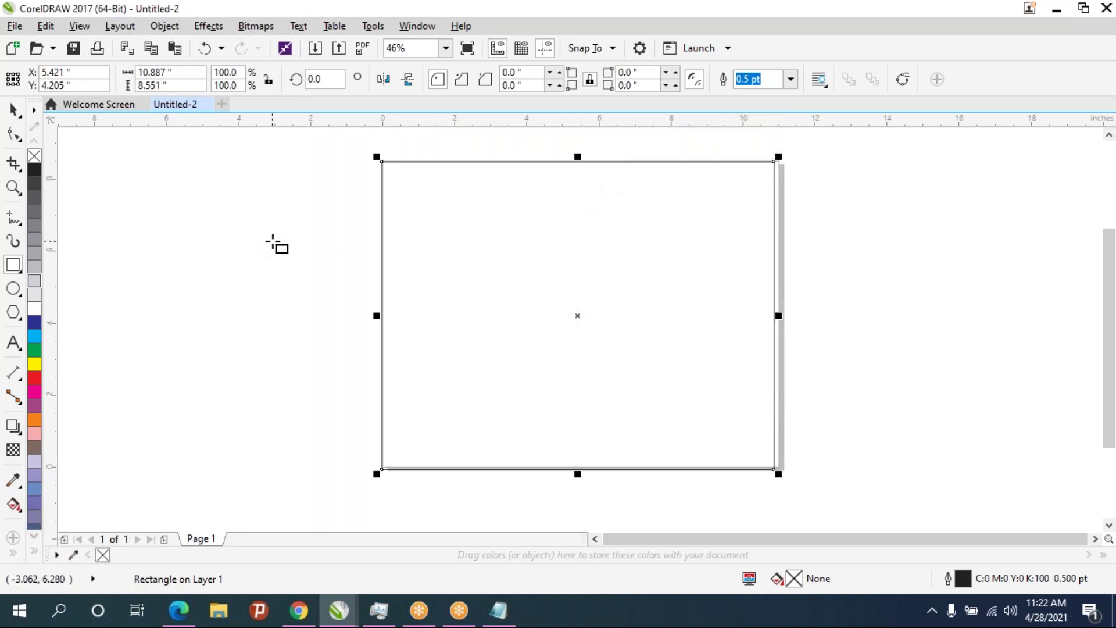
key(Delete)
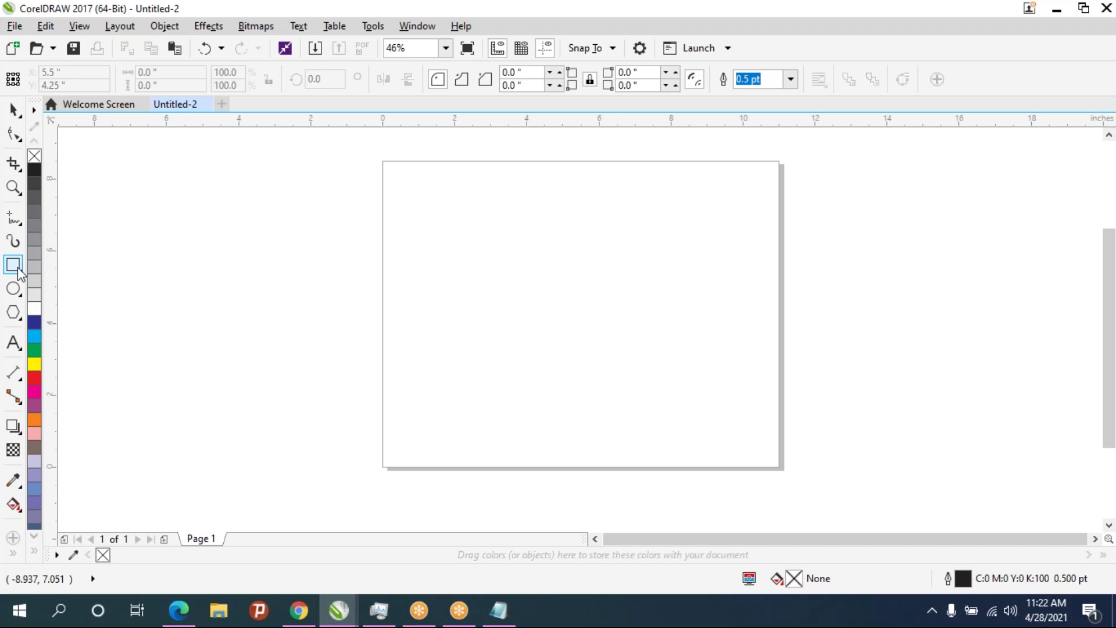
Draw nine ordinary rectangles of varied sizes on and across the page edges
click(20, 269)
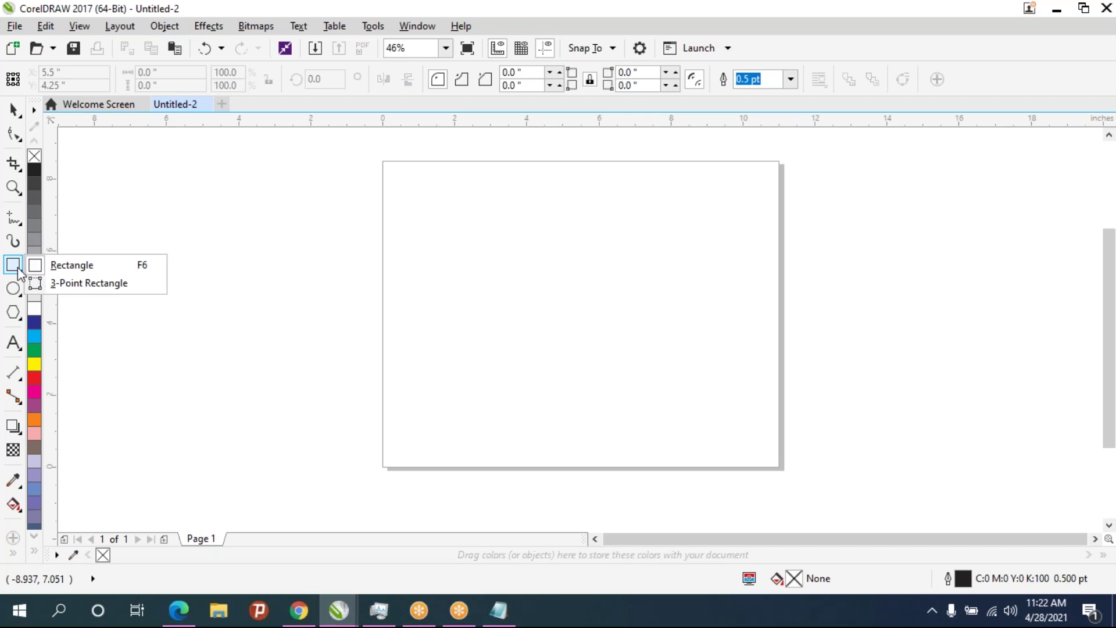
click(51, 267)
mouse_move(418, 204)
mouse_down()
mouse_move(489, 269)
mouse_move(597, 341)
mouse_up()
drag(646, 204, 753, 305)
drag(699, 435, 646, 373)
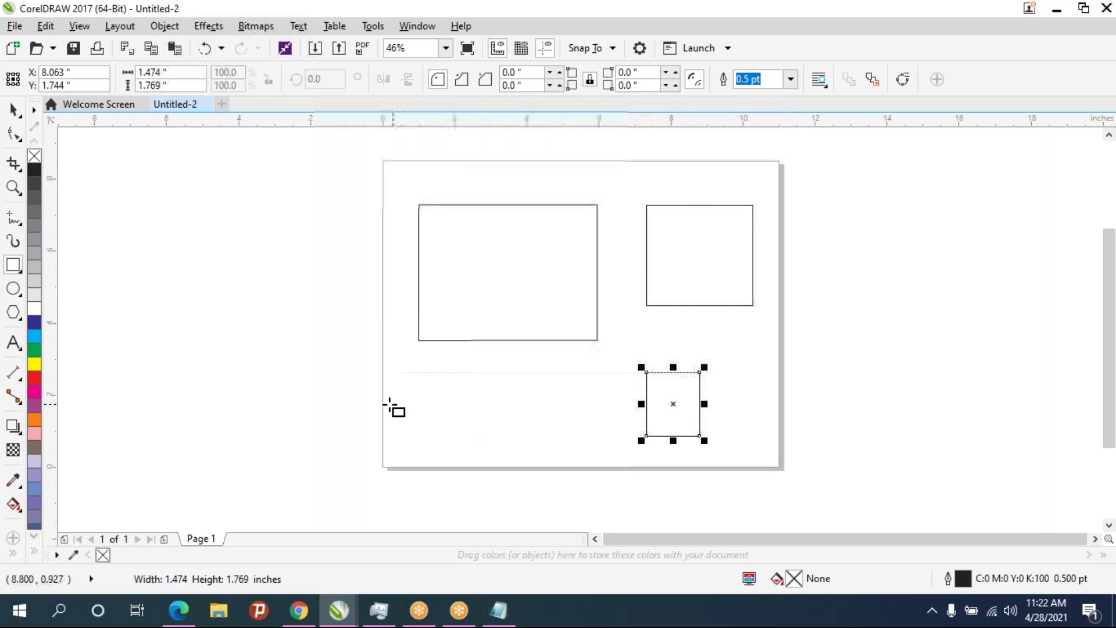
drag(388, 405, 414, 436)
drag(279, 238, 414, 324)
drag(507, 372, 636, 490)
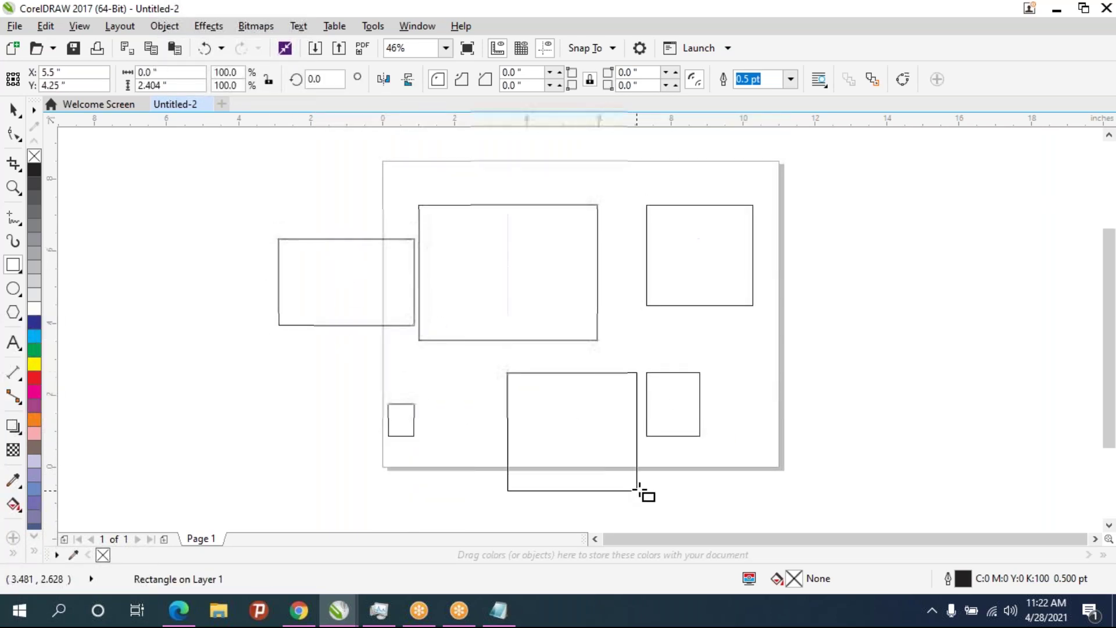
drag(735, 380, 823, 457)
drag(766, 238, 854, 325)
drag(572, 163, 664, 215)
Select several rectangles in turn with the Pick tool, then deselect them all
click(20, 112)
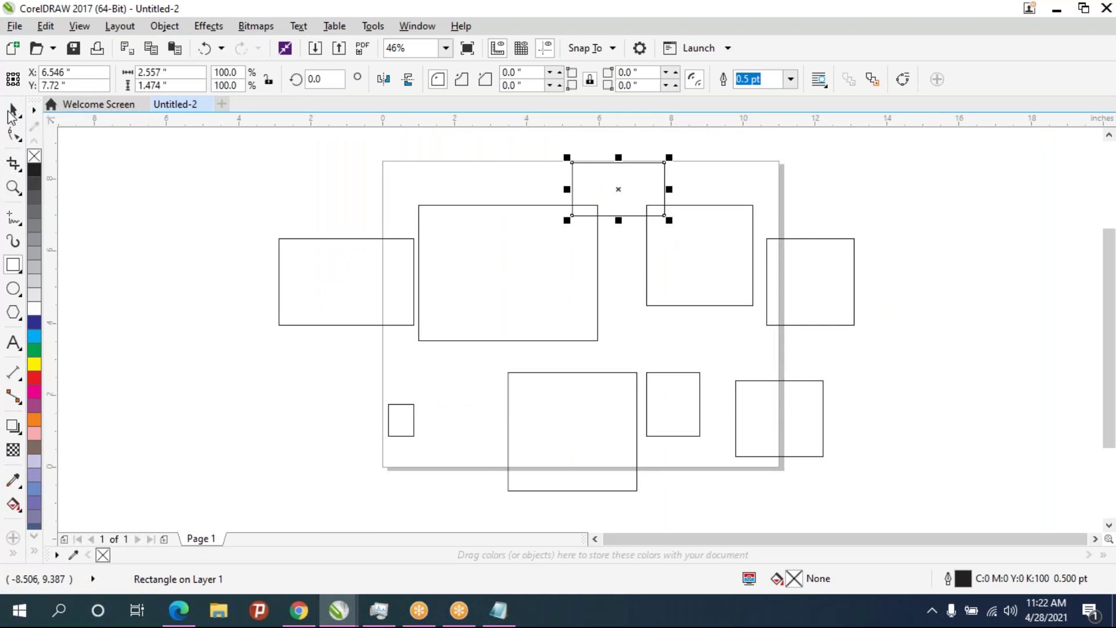
click(284, 316)
click(561, 286)
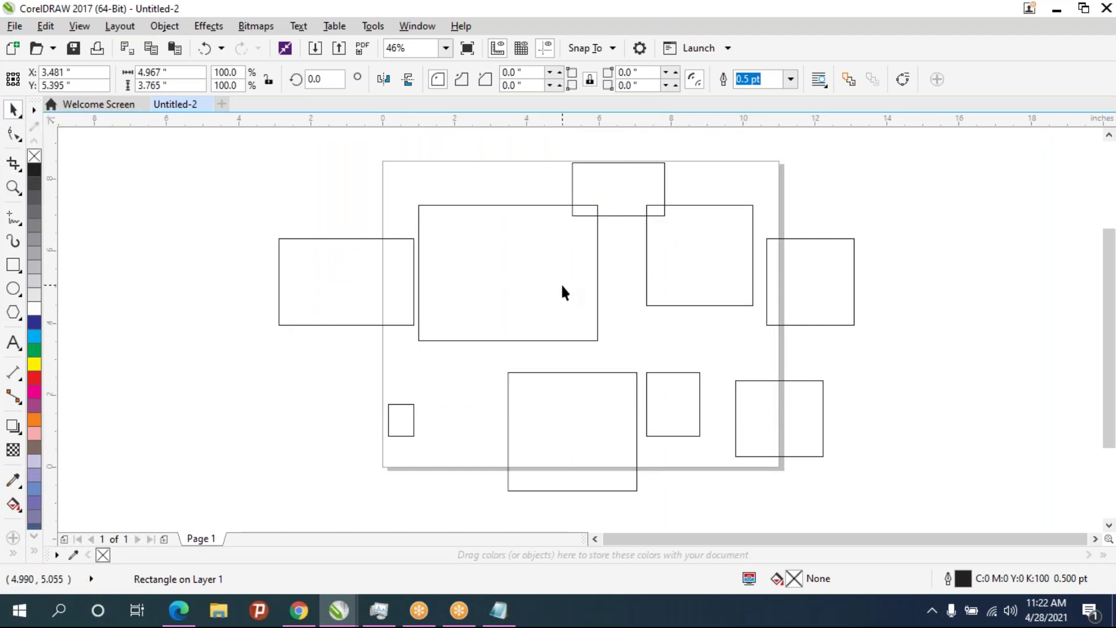
key(Tab)
key(Tab)
key(Tab)
click(540, 277)
click(586, 409)
click(650, 396)
click(436, 385)
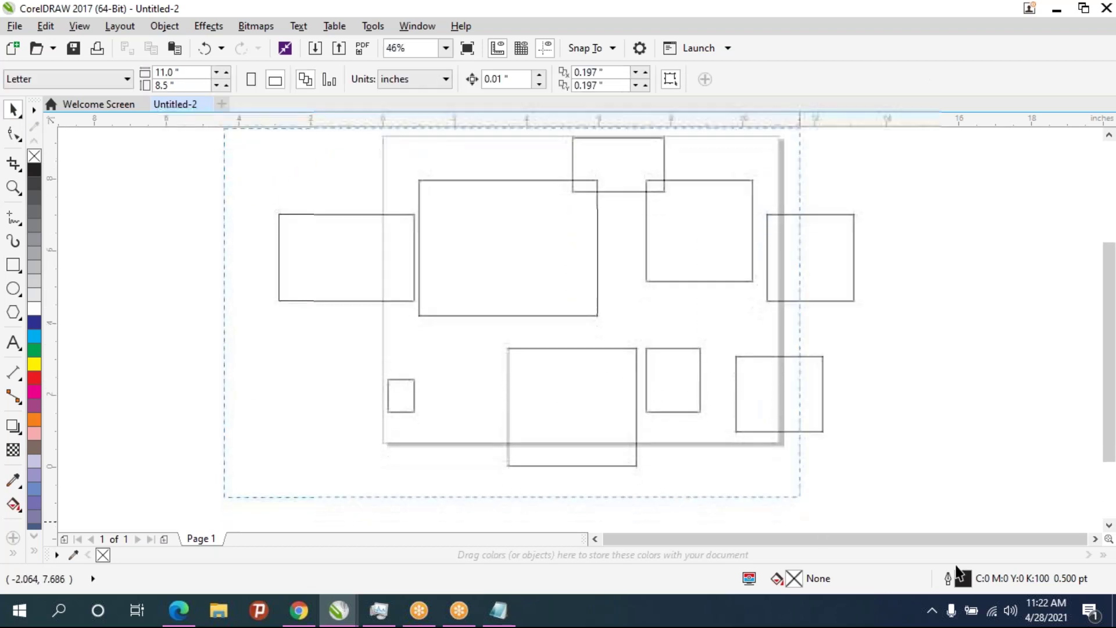
Delete the top-middle, bottom-middle and small right rectangles
drag(648, 357, 737, 430)
scroll(737, 430, up, 1)
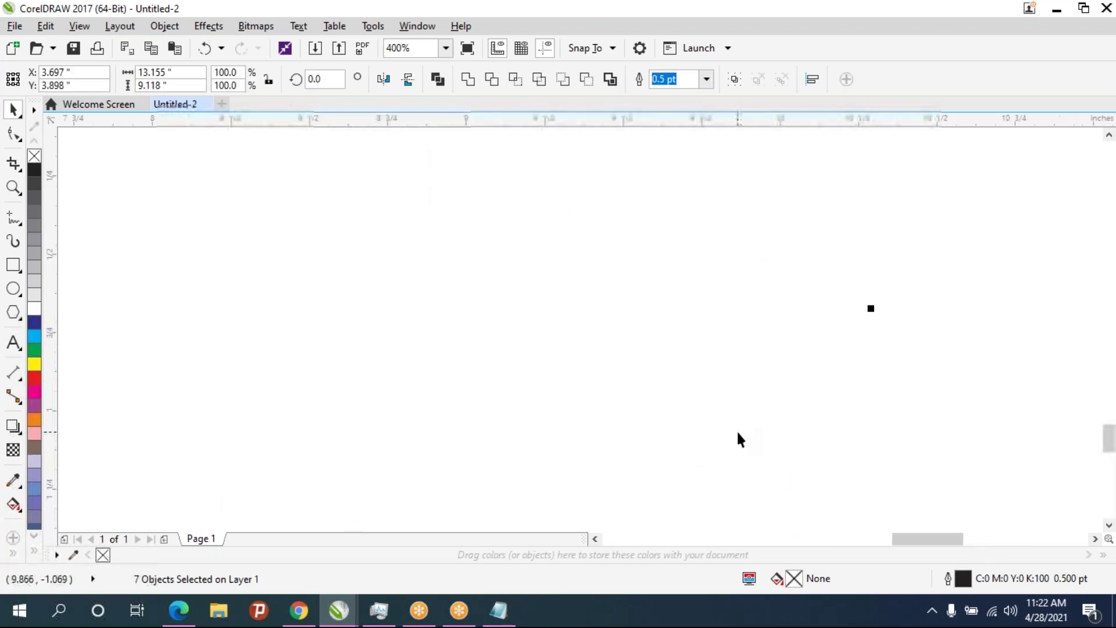
drag(687, 361, 690, 454)
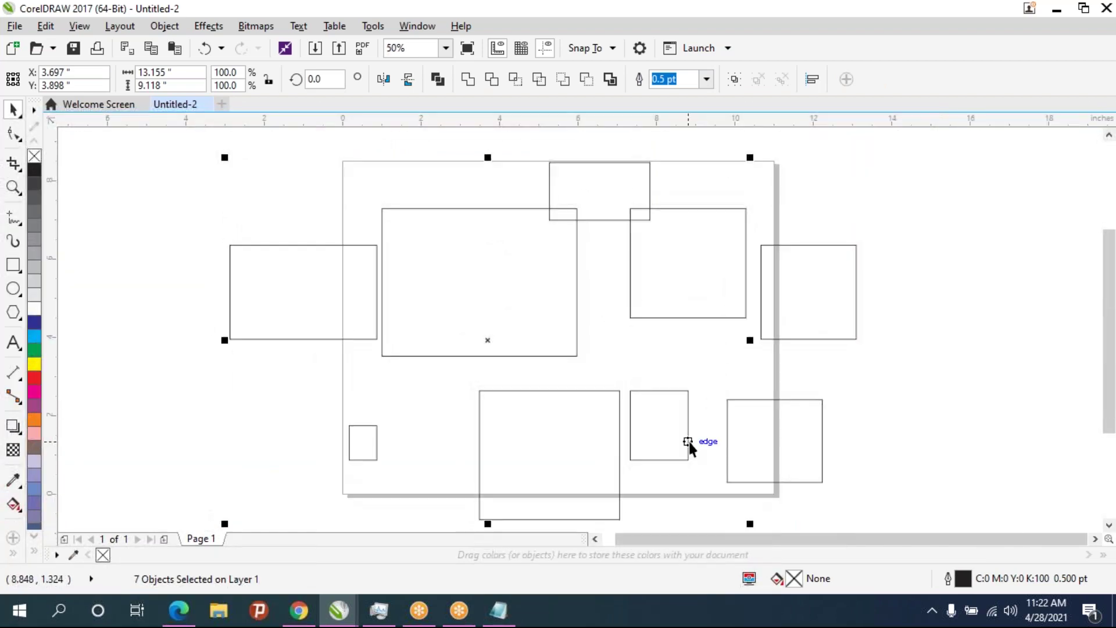
click(553, 342)
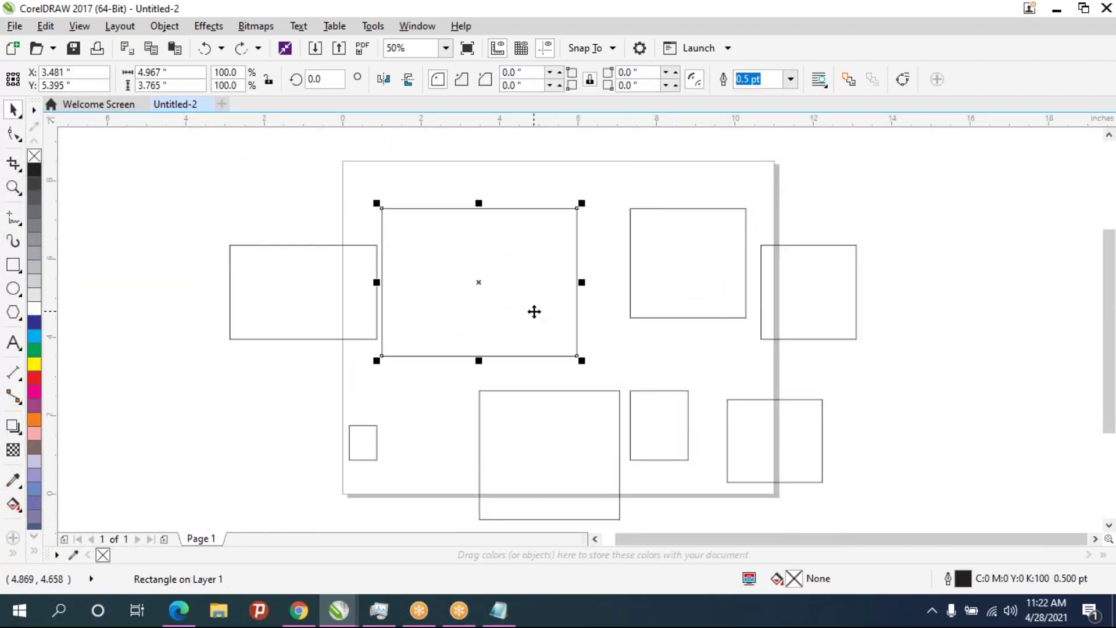
key(Delete)
click(567, 483)
key(Tab)
key(Delete)
key(Tab)
key(Delete)
Delete the remaining lower-left, left, top and right-side rectangles to clear the page
click(364, 446)
key(Delete)
click(322, 318)
key(Delete)
click(727, 300)
key(Delete)
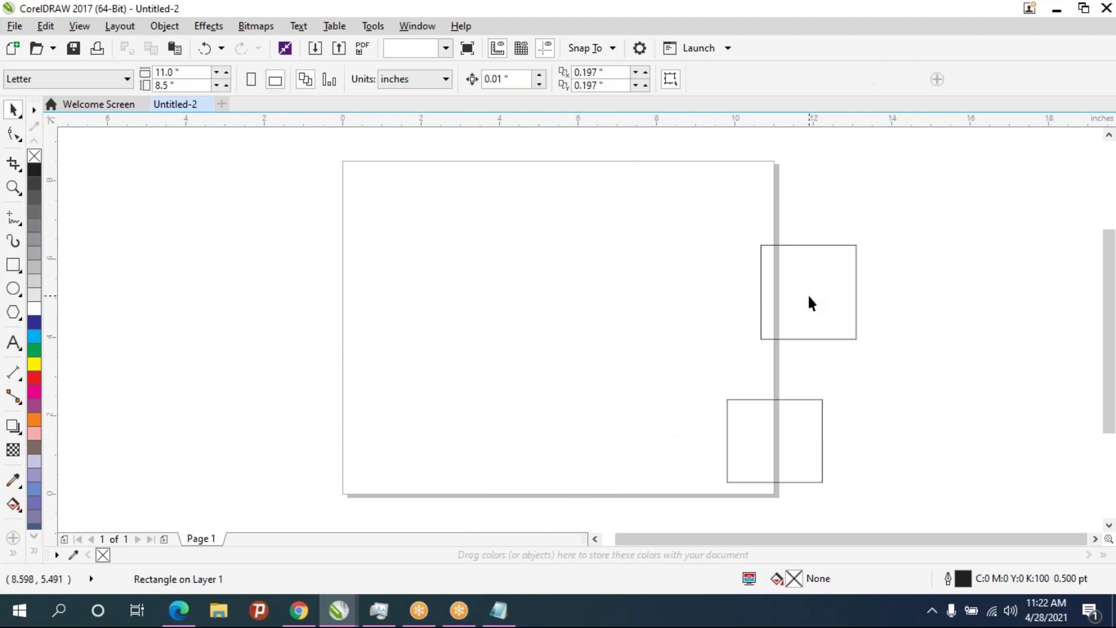
key(Tab)
key(Delete)
key(Tab)
key(Delete)
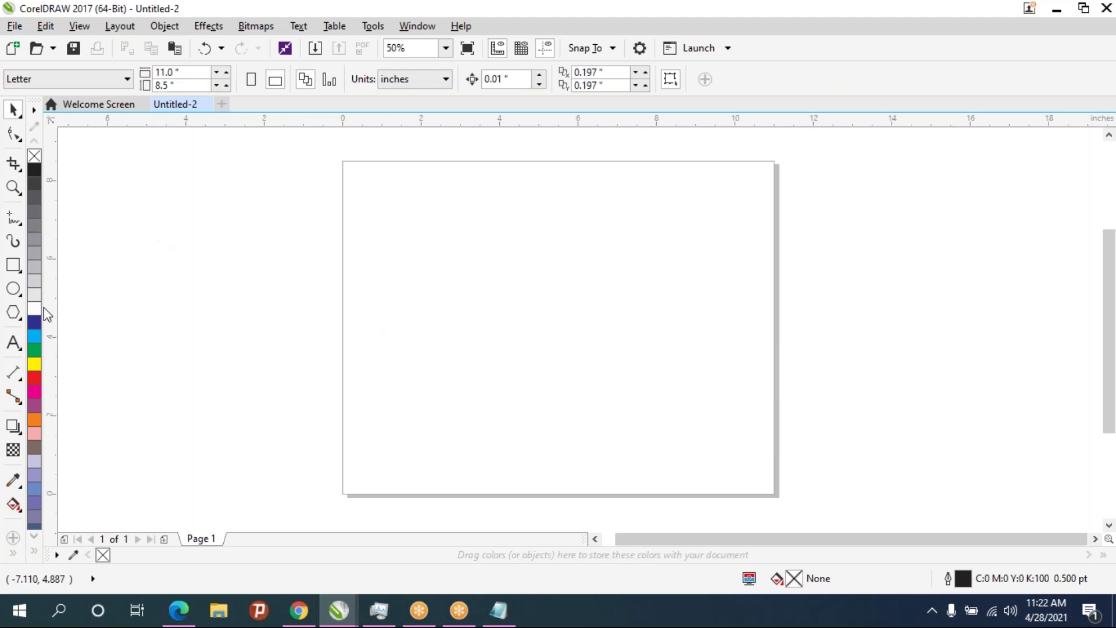
click(13, 265)
Ctrl-drag two equal 2.625-inch squares side by side near the page top, then bring up Notepad
mouse_move(405, 192)
mouse_down()
mouse_move(587, 345)
mouse_move(563, 350)
mouse_move(545, 304)
mouse_move(665, 418)
mouse_move(496, 289)
mouse_move(448, 184)
mouse_move(616, 370)
mouse_move(510, 259)
mouse_move(630, 356)
mouse_move(508, 249)
mouse_up()
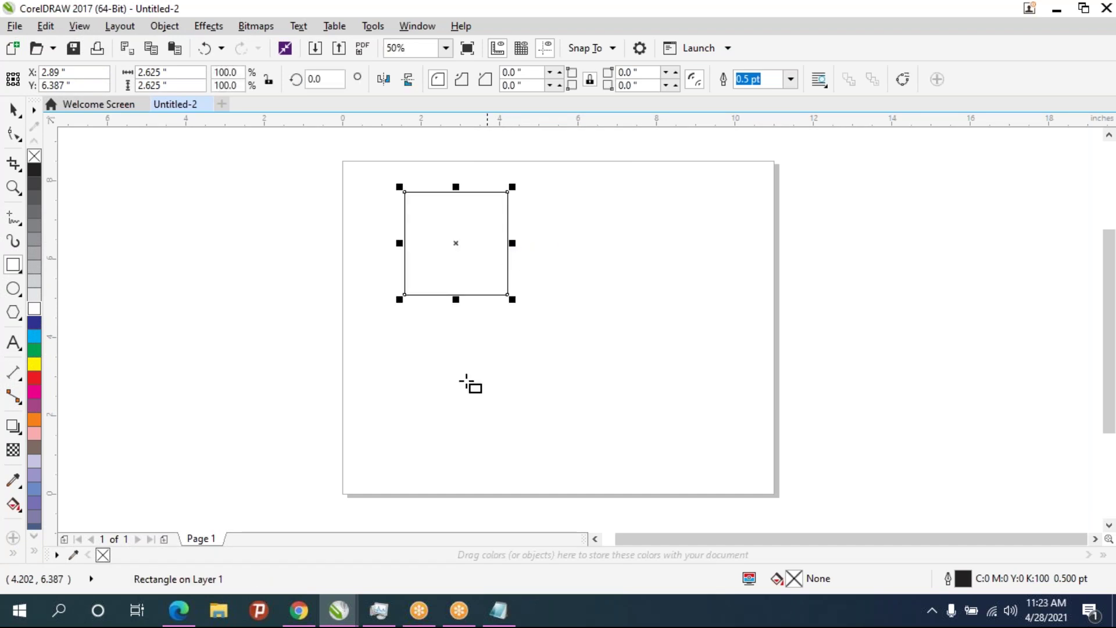
mouse_move(599, 192)
mouse_down()
mouse_move(735, 321)
mouse_move(704, 269)
mouse_up()
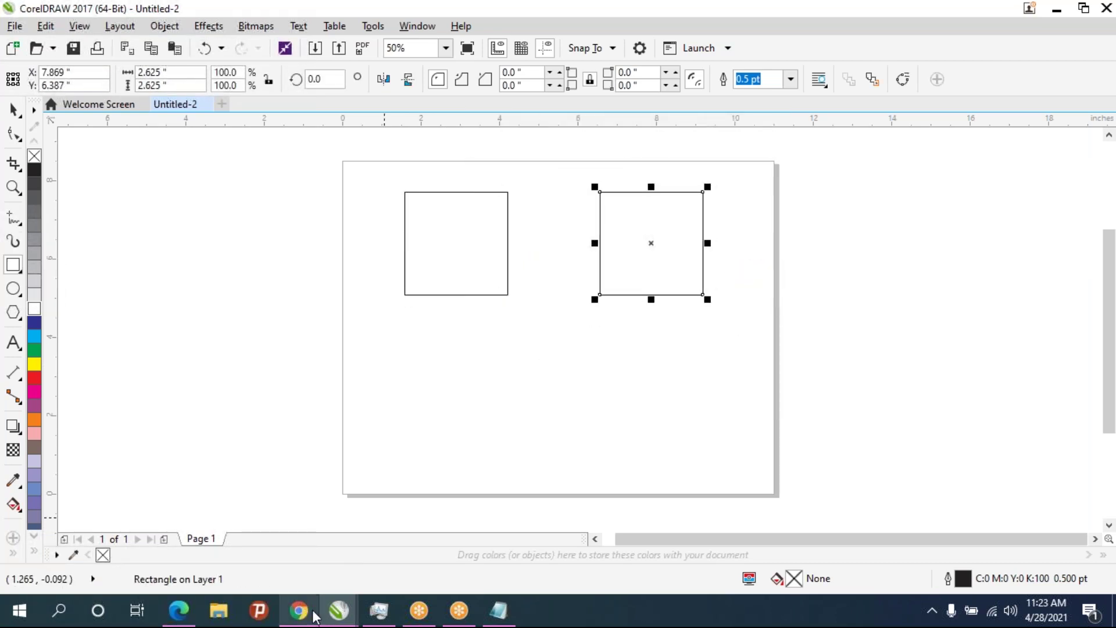
click(499, 610)
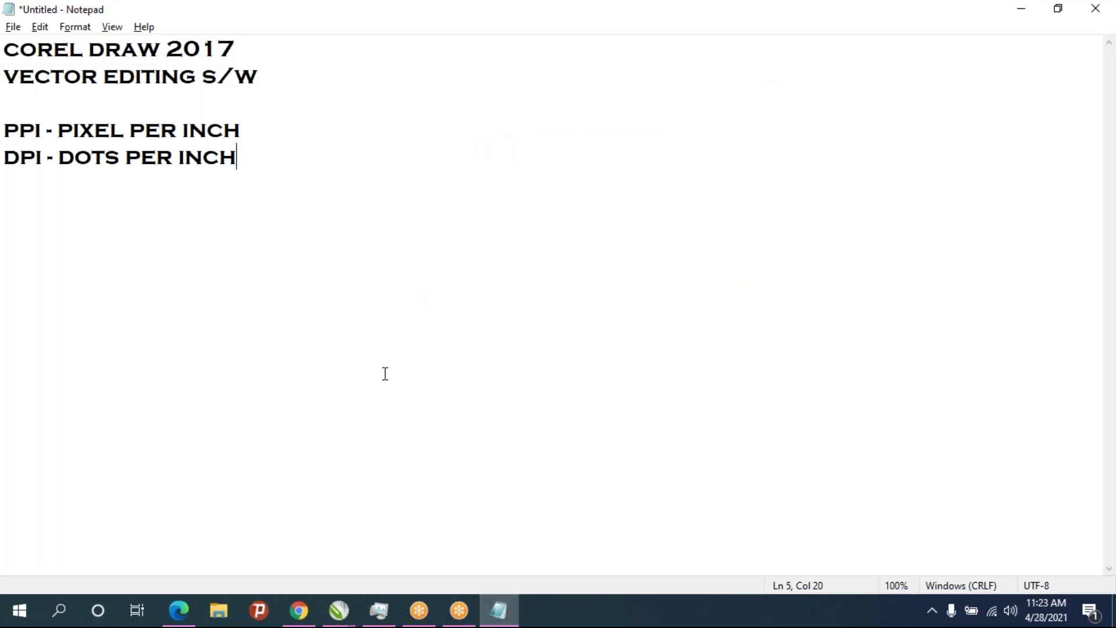
Add the note 'SQUARE, CIRCLE AND PERFECT SHAPES - HOLD CTRL KEY + MOUSE LEFT CLICK AND DRAG'
key(Return)
key(Return)
text(SQUARE)
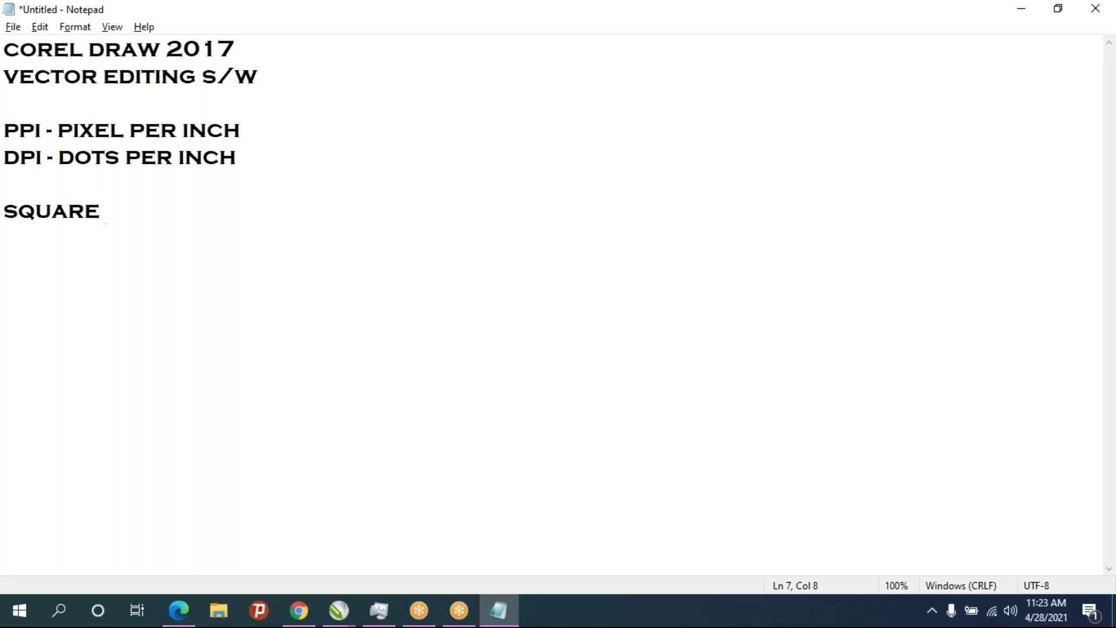
key(BackSpace)
key(BackSpace)
key(BackSpace)
key(BackSpace)
key(BackSpace)
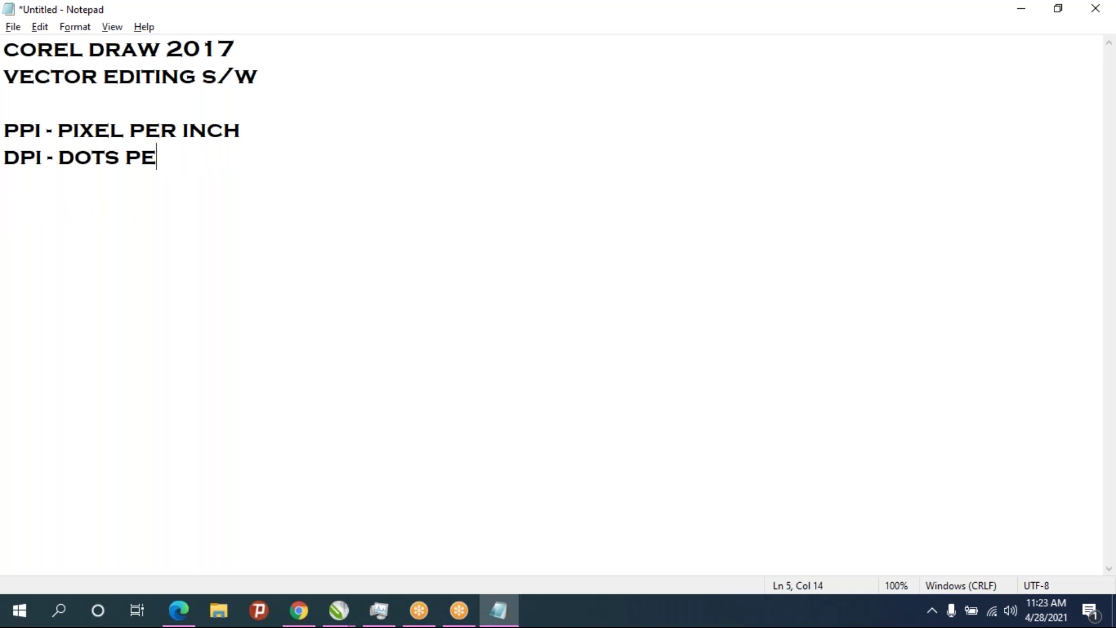
key(ctrl+z)
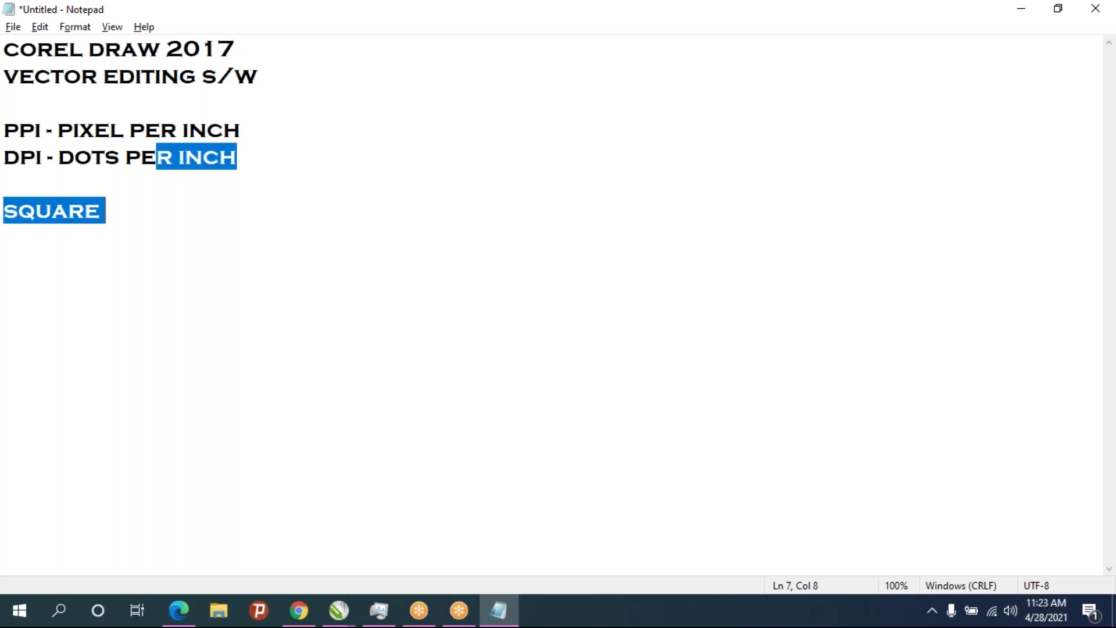
key(Down)
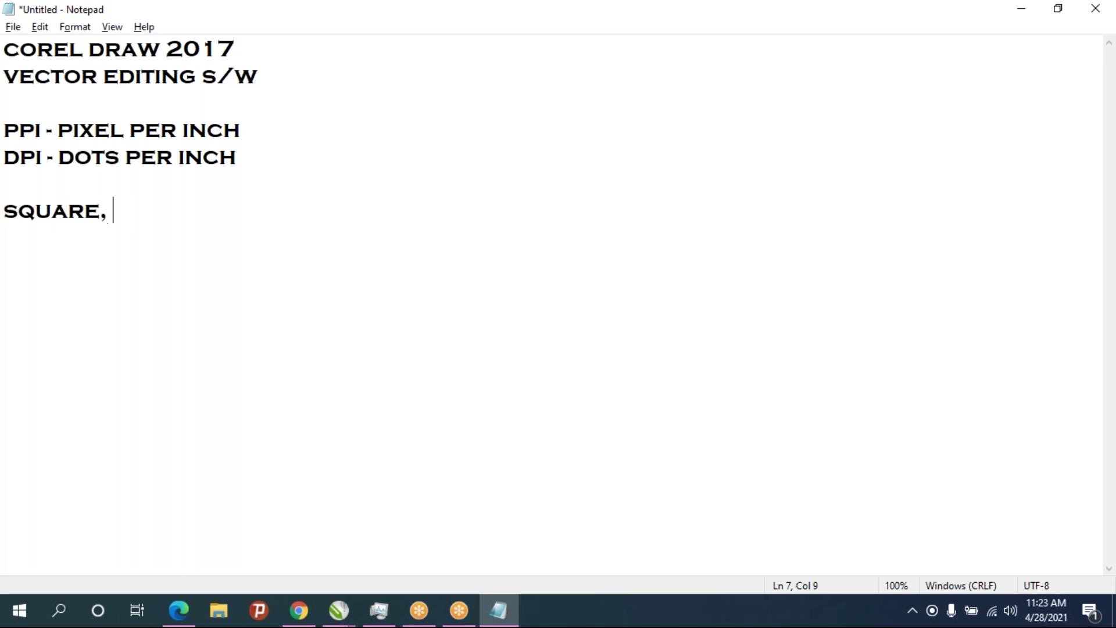
text(CIRCLE )
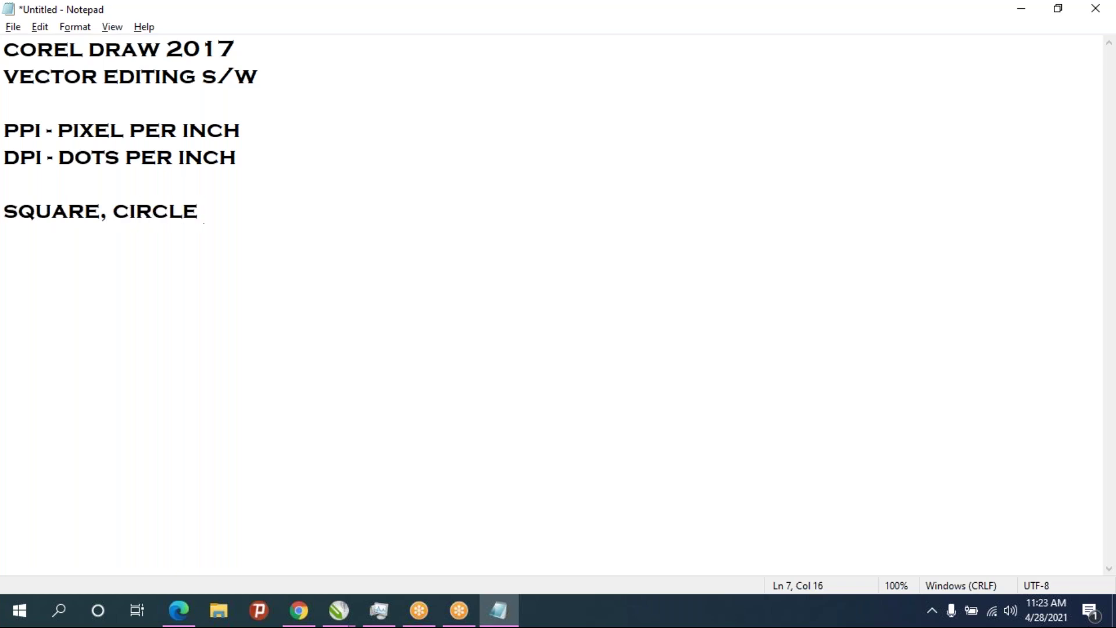
text(- )
text(HOLD C)
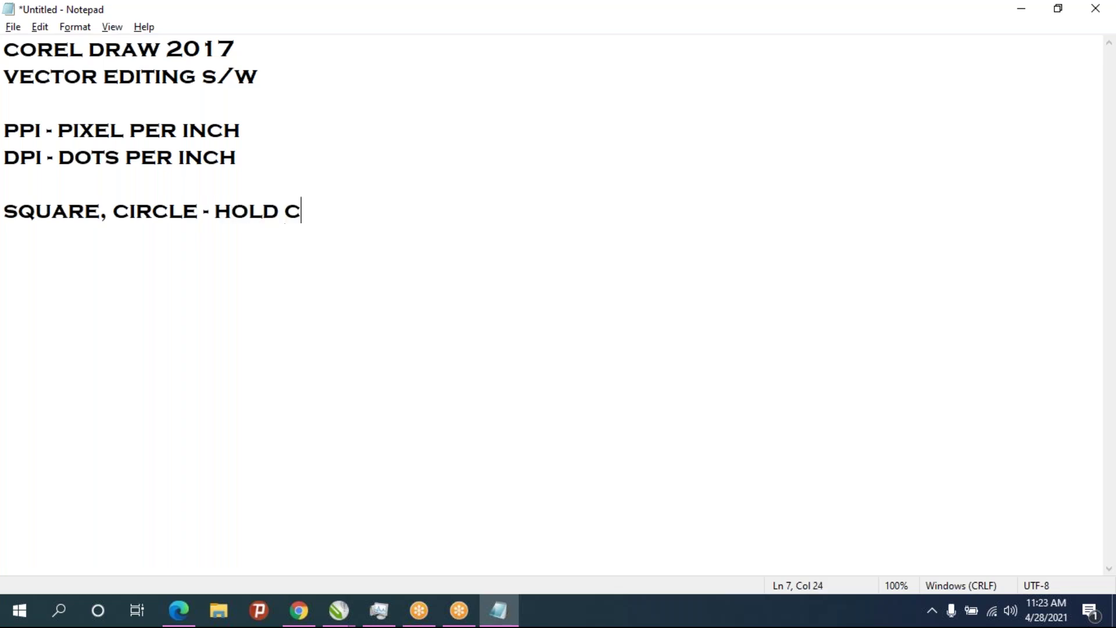
text(TRL )
text(KEY +)
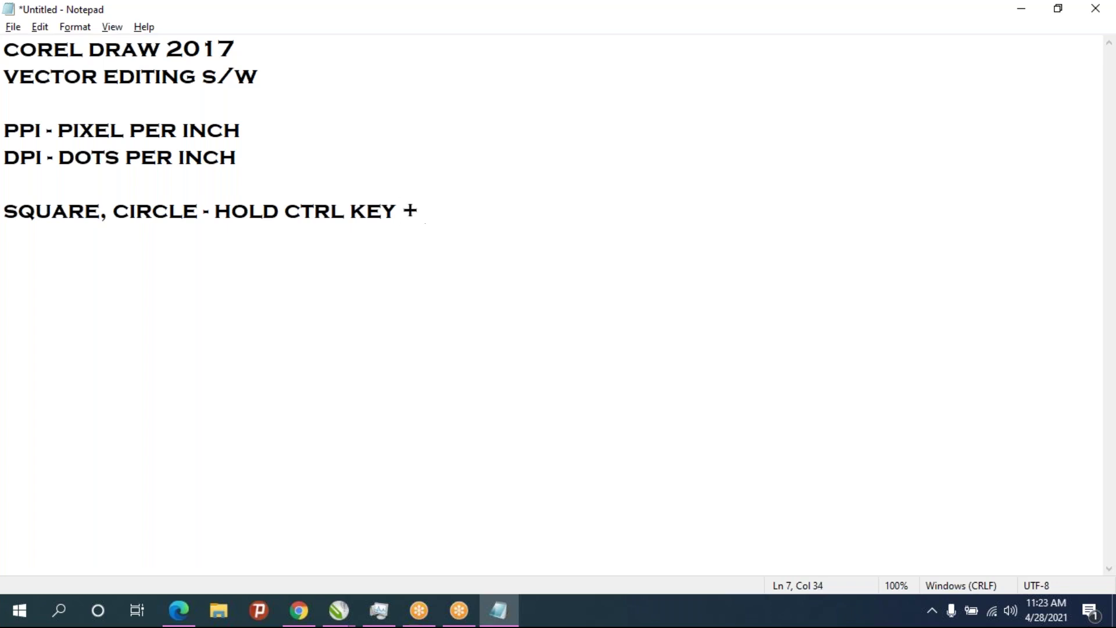
text(MOUSE )
text(LEFT)
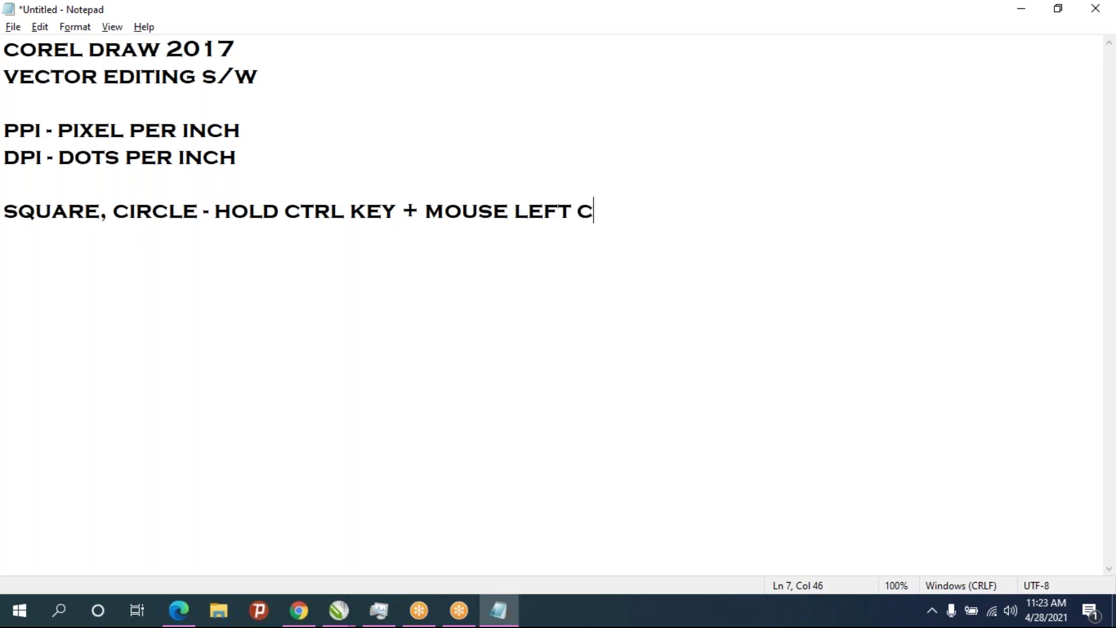
text(CK )
text(AND )
text(DRAG)
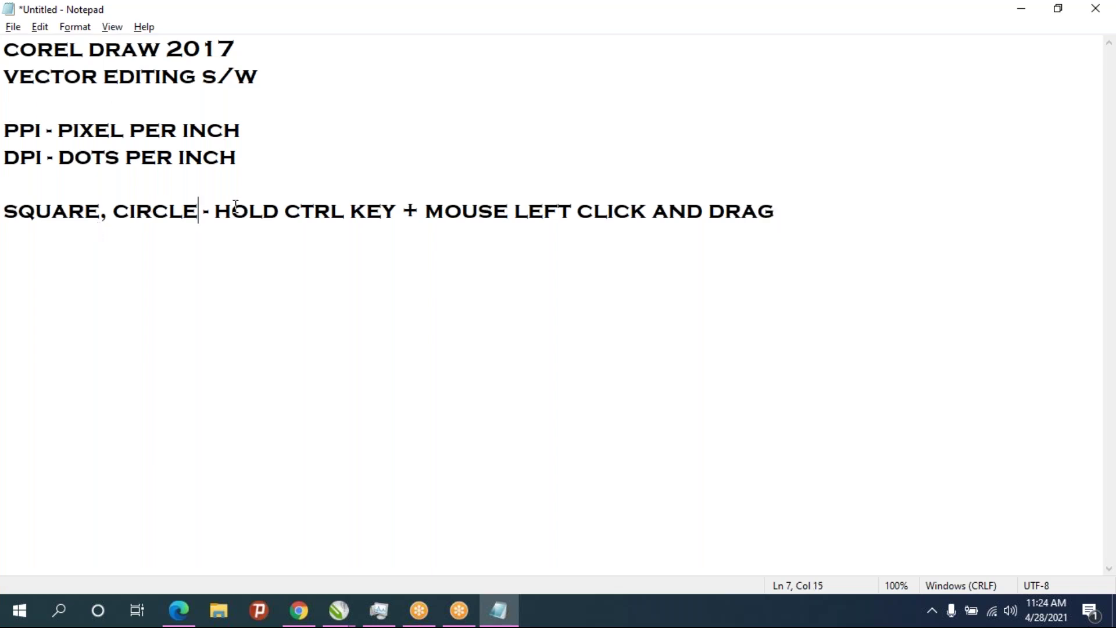
text( AND )
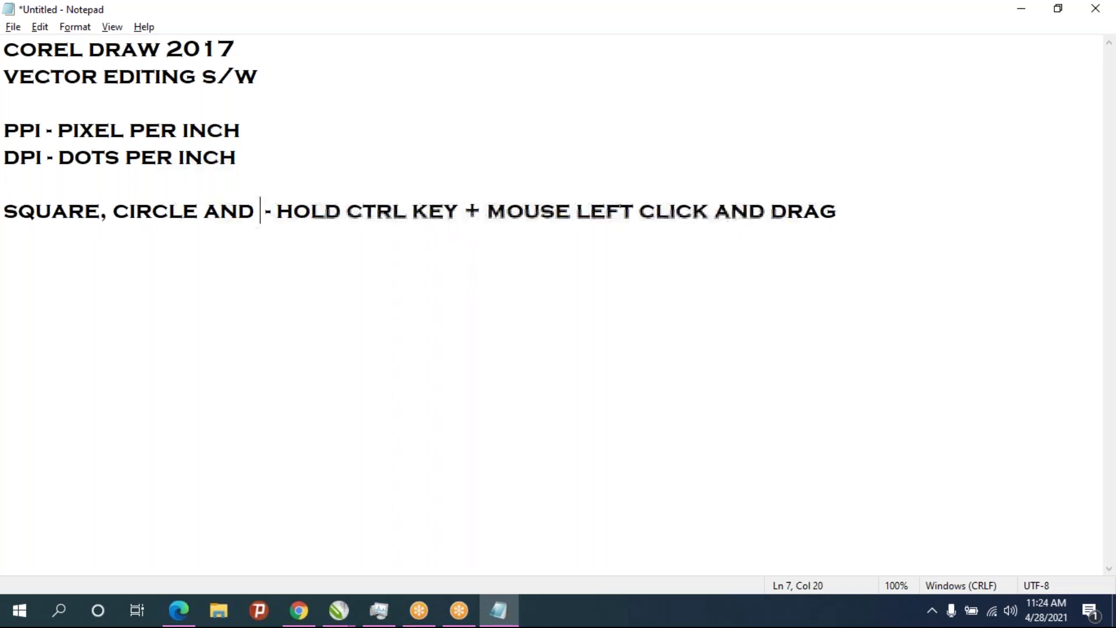
text(PER)
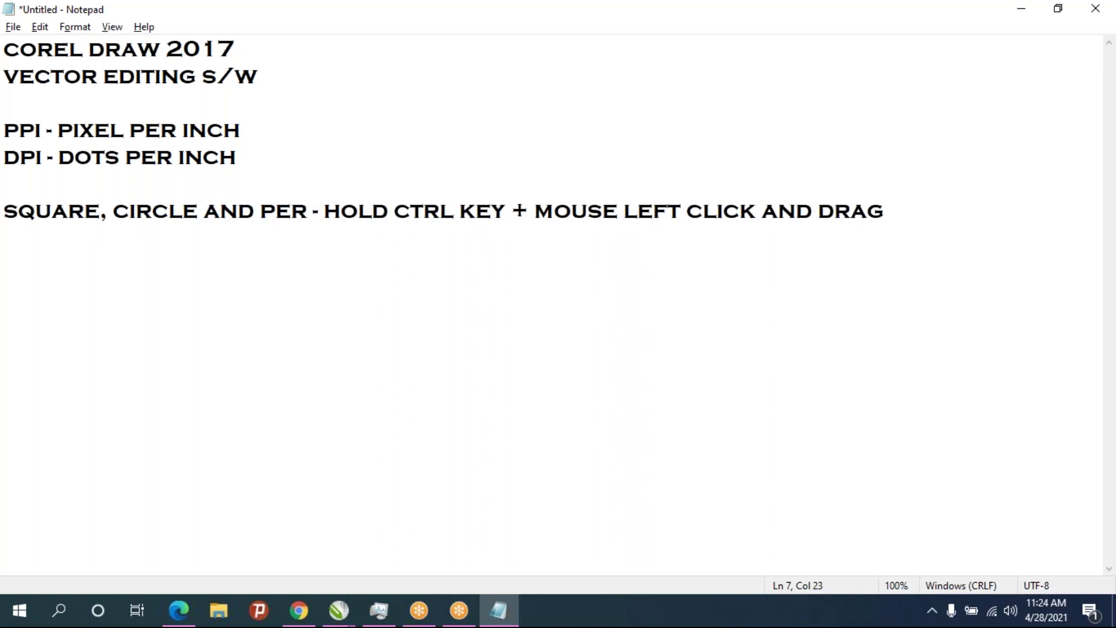
text(FECT SHP)
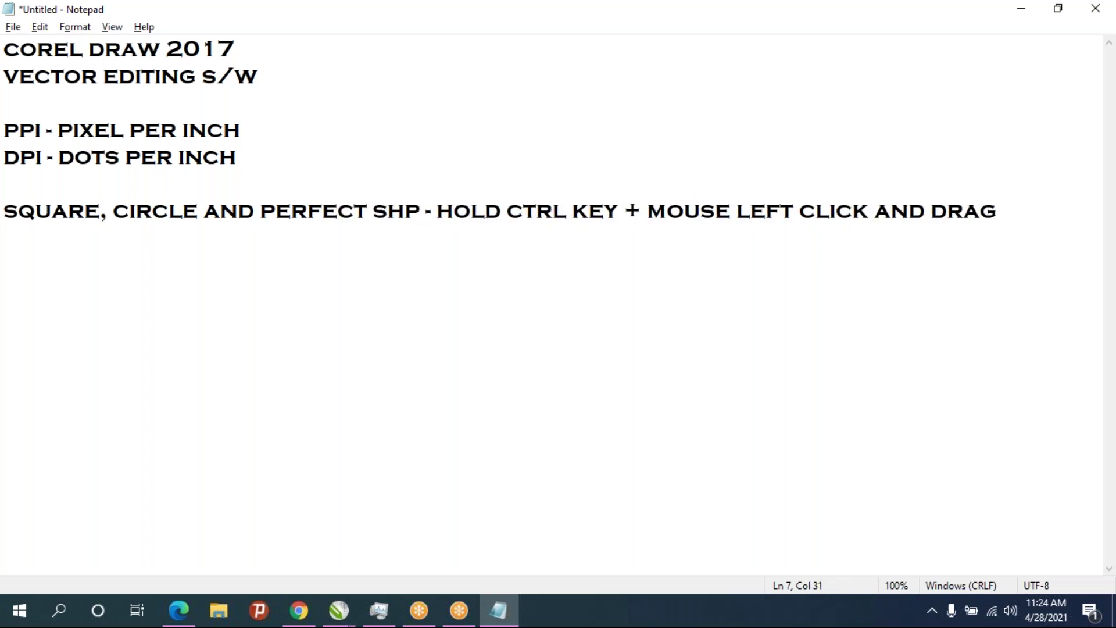
key(BackSpace)
text(APES)
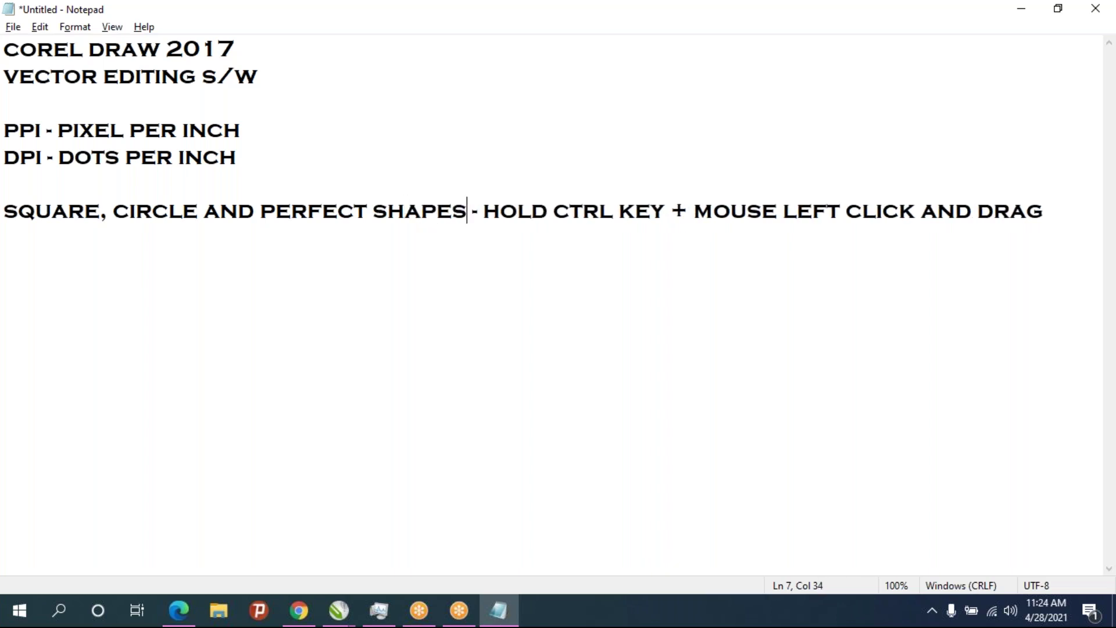
key(alt+Tab)
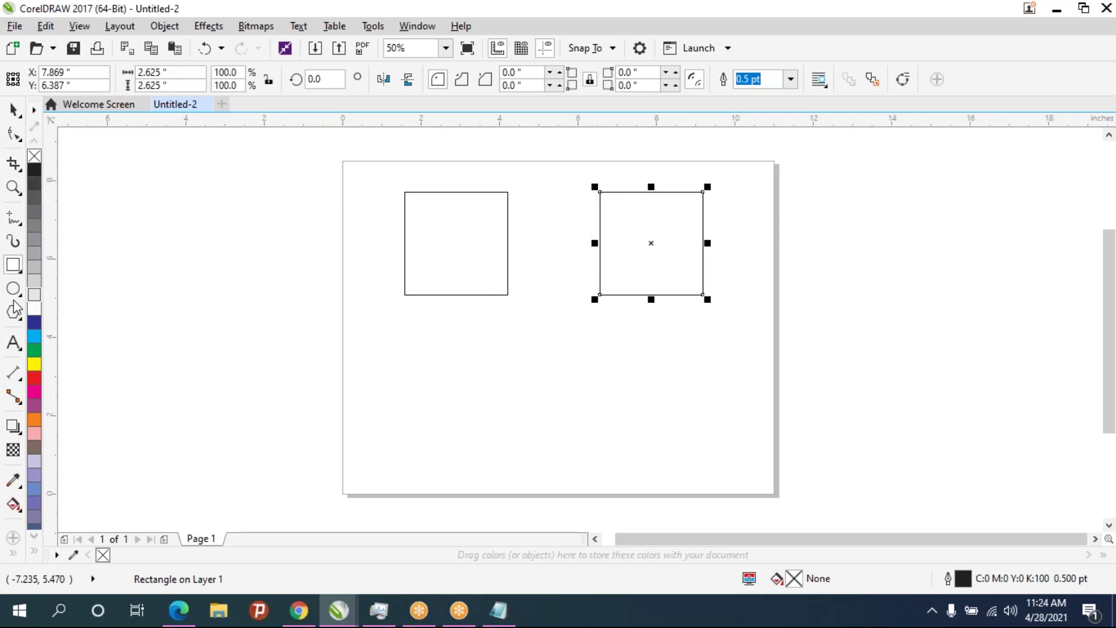
Draw three trial ellipses with the Ellipse tool, then undo them
click(18, 294)
click(64, 288)
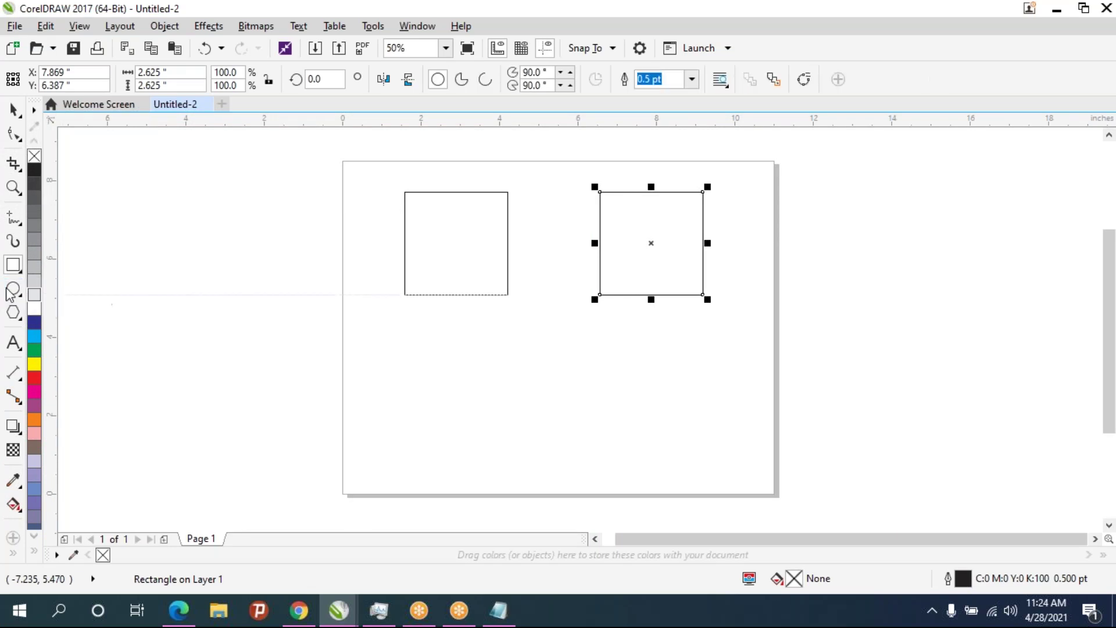
drag(129, 185, 484, 420)
drag(264, 221, 367, 295)
drag(585, 317, 754, 400)
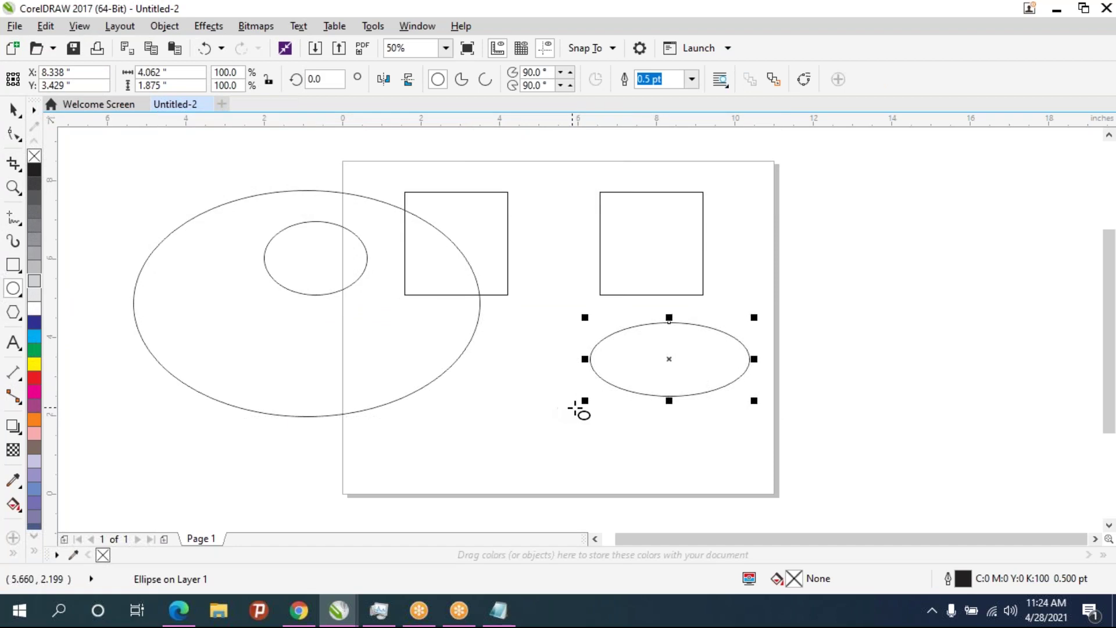
key(ctrl+z)
key(ctrl+z)
key(ctrl+z)
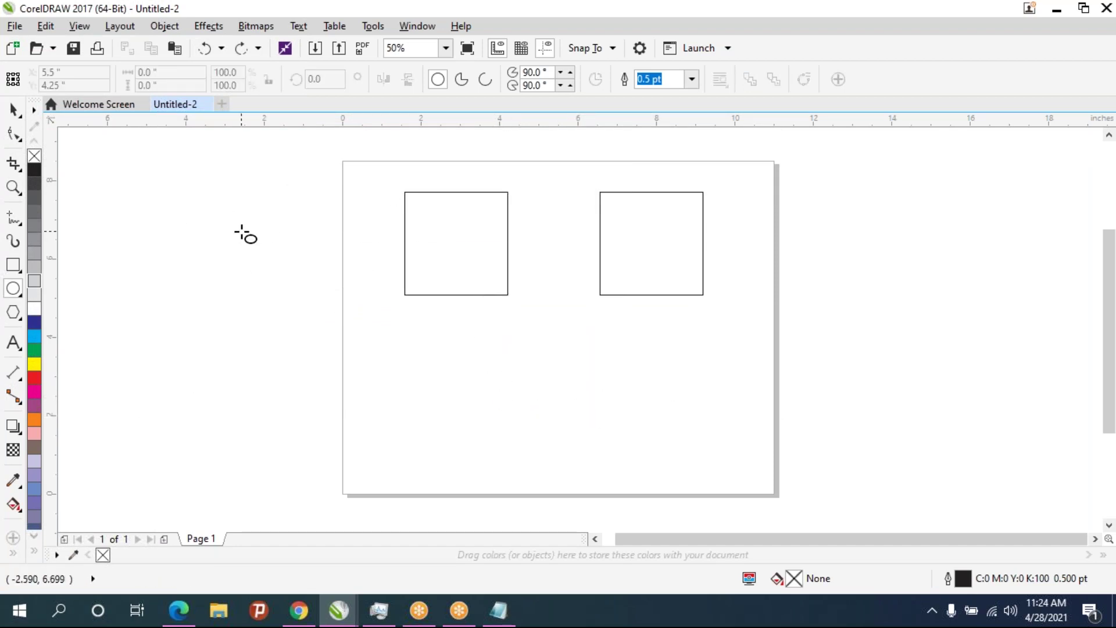
Draw an ellipse, a perfect circle below the right square, and tall and wide ellipses
mouse_move(221, 206)
mouse_down()
mouse_move(256, 263)
mouse_move(366, 376)
mouse_move(353, 316)
mouse_move(366, 365)
mouse_move(383, 349)
mouse_move(298, 379)
mouse_move(532, 408)
mouse_up()
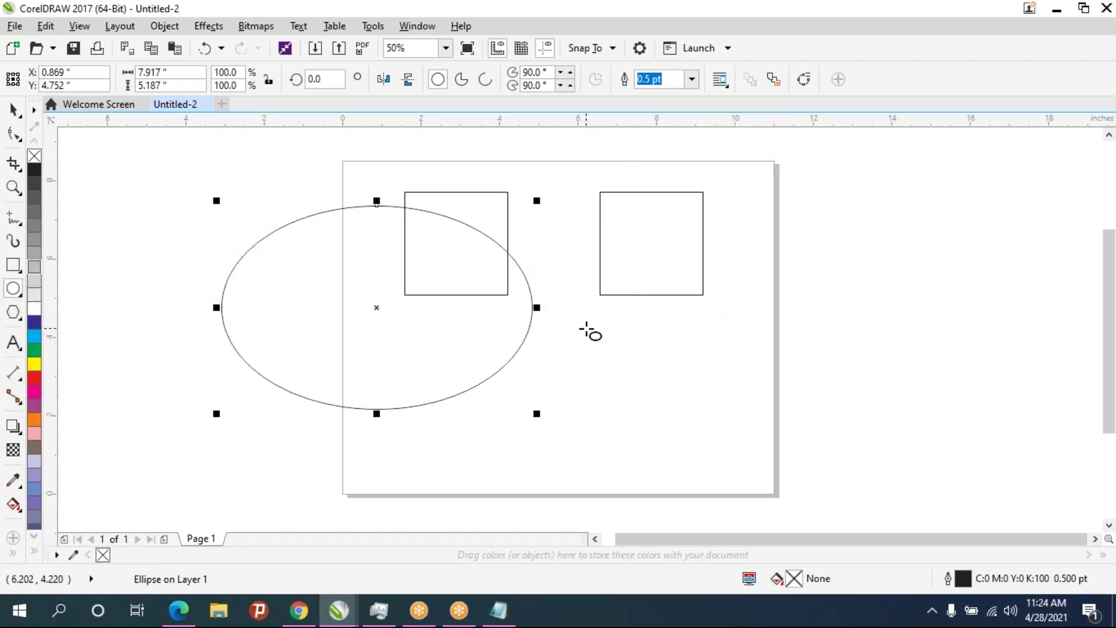
drag(587, 331, 719, 460)
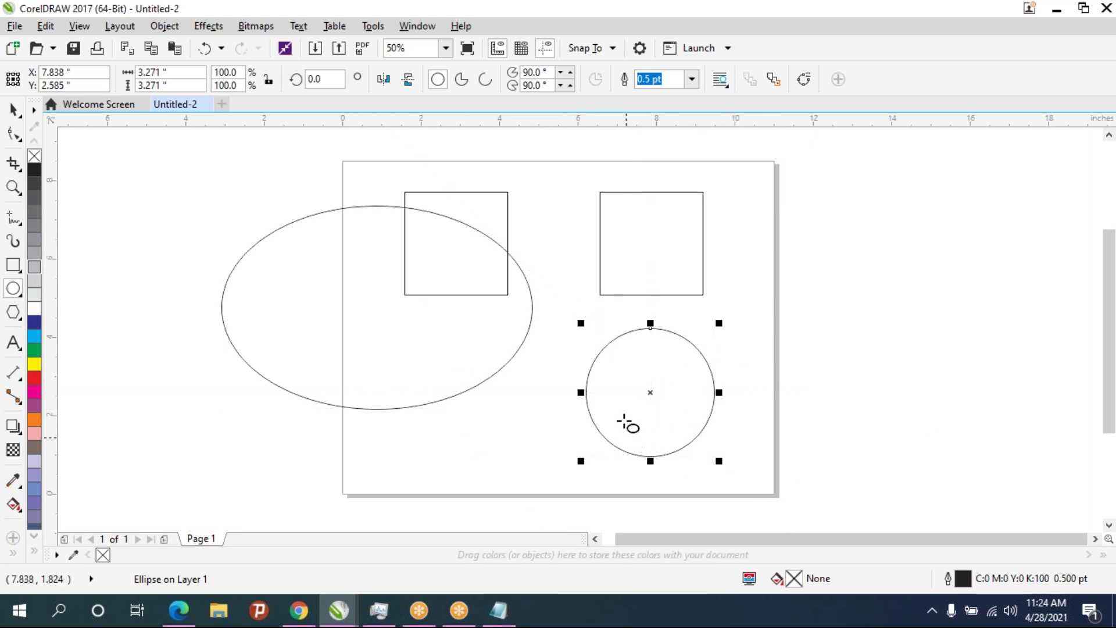
click(135, 200)
drag(176, 267, 306, 442)
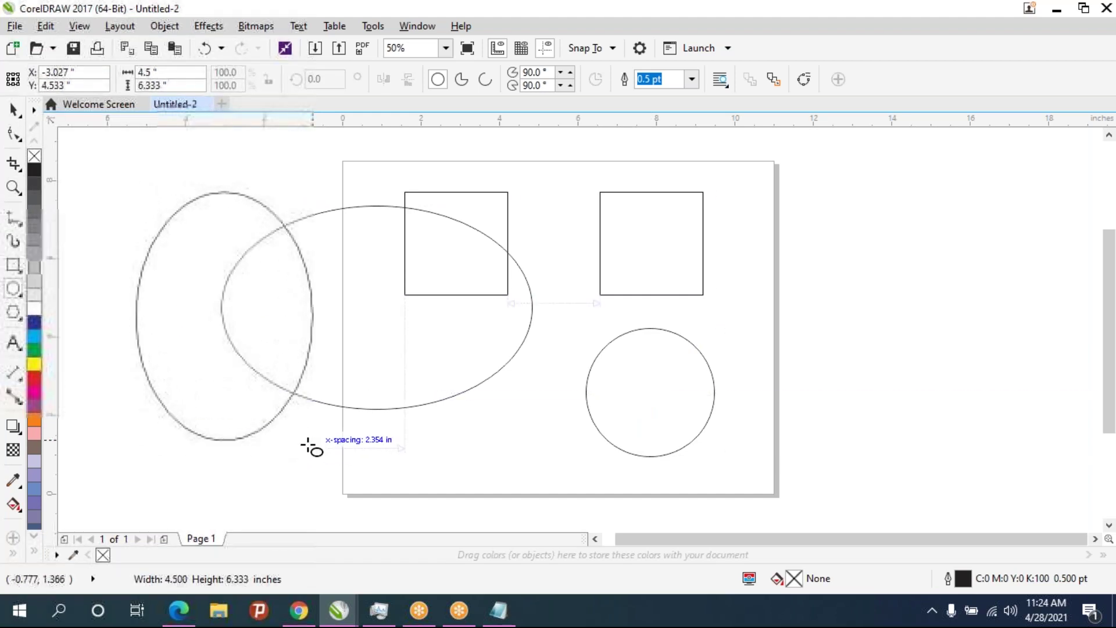
drag(307, 441, 283, 423)
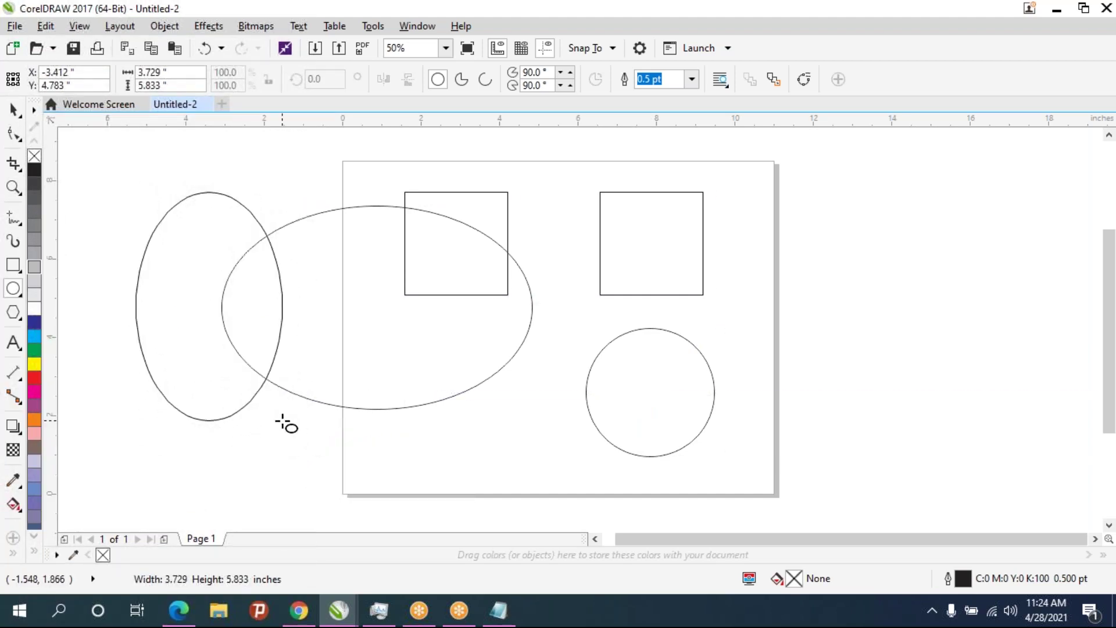
drag(330, 306, 517, 357)
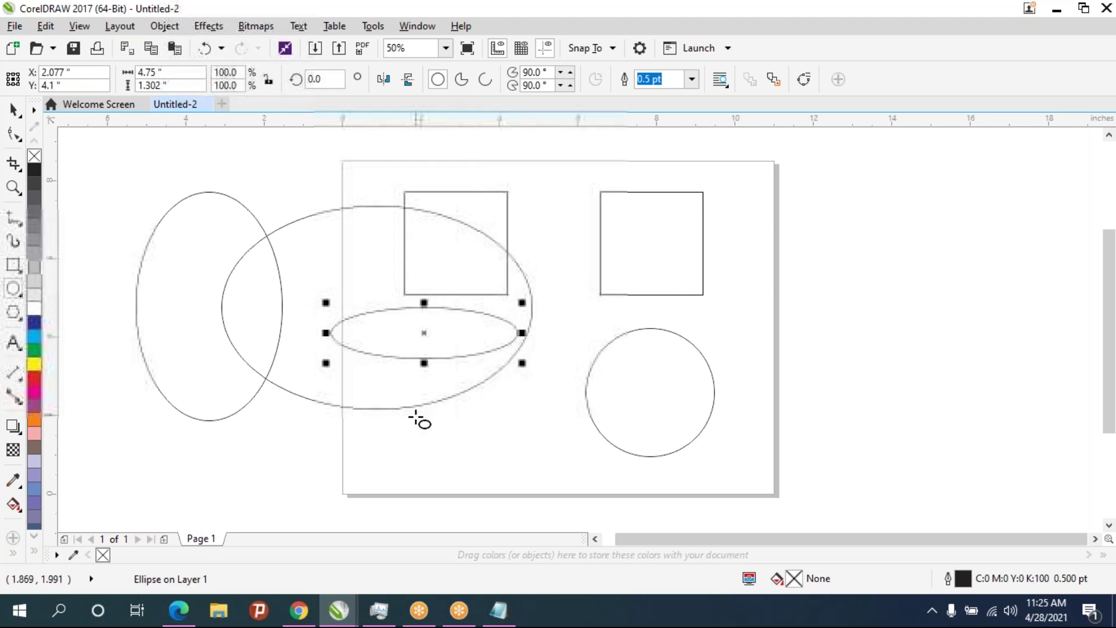
Sketch two more ellipses and two rectangles around the page
drag(411, 410, 456, 471)
drag(512, 362, 536, 445)
key(F6)
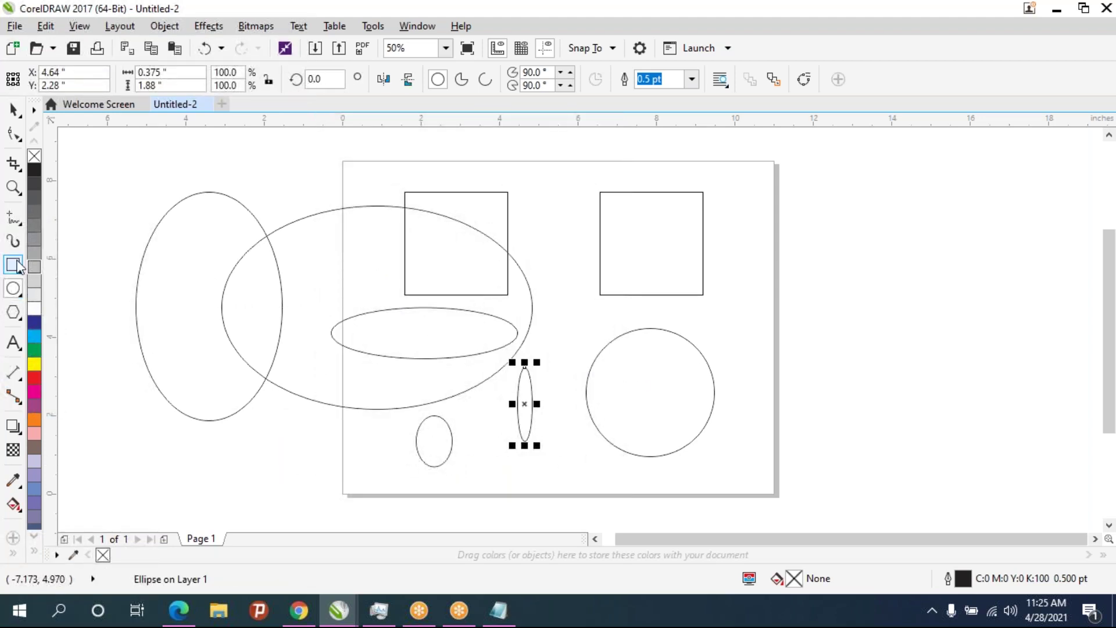
drag(776, 205, 813, 415)
drag(862, 263, 653, 337)
click(769, 413)
Add three more rectangles, then select every shape and delete them all
drag(777, 427, 668, 337)
drag(722, 300, 940, 325)
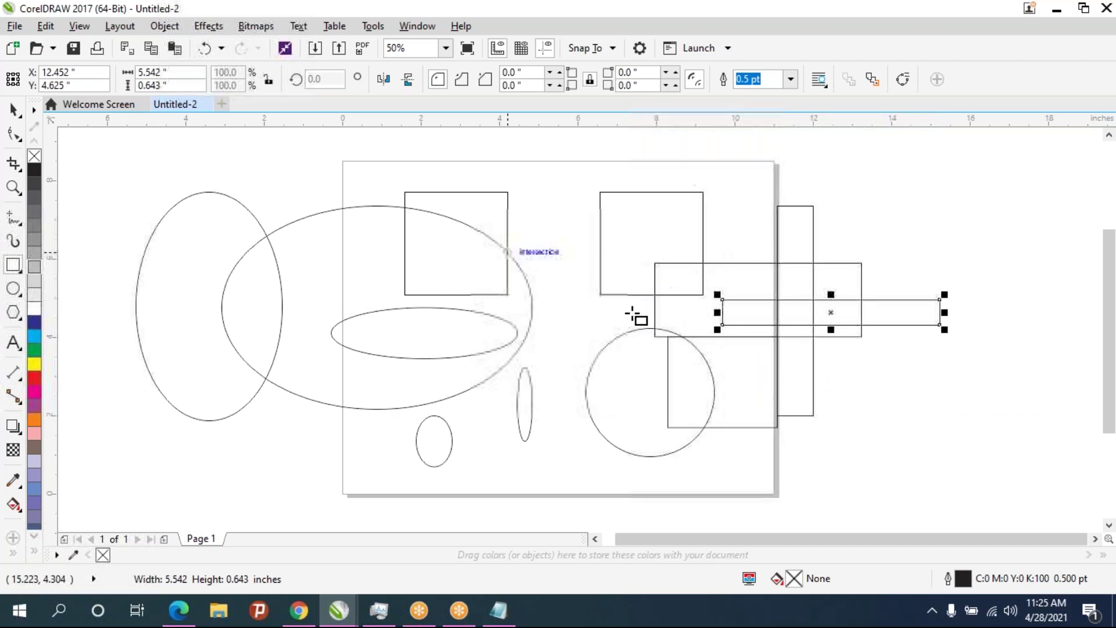
drag(517, 191, 813, 264)
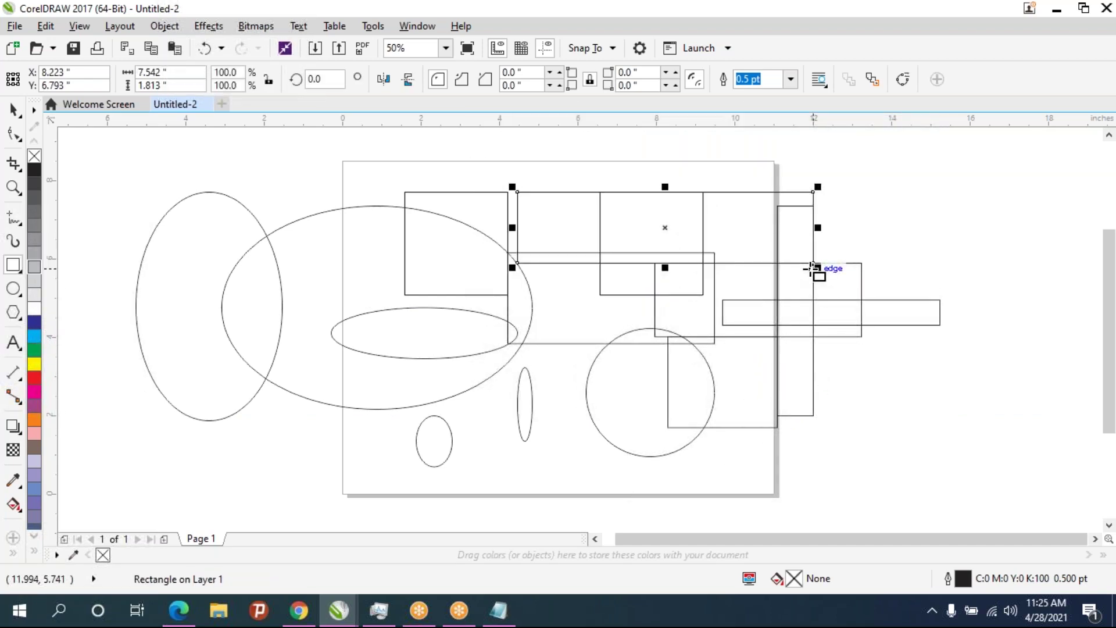
key(ctrl+a)
key(Delete)
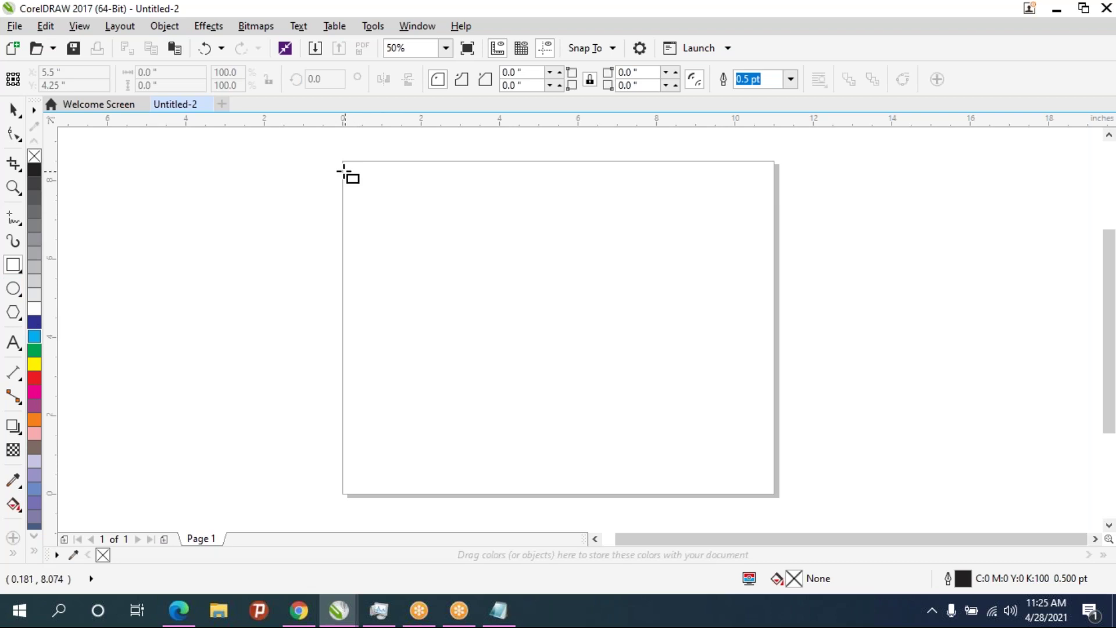
Draw a rectangle spanning the whole page from corner to corner
drag(343, 160, 775, 495)
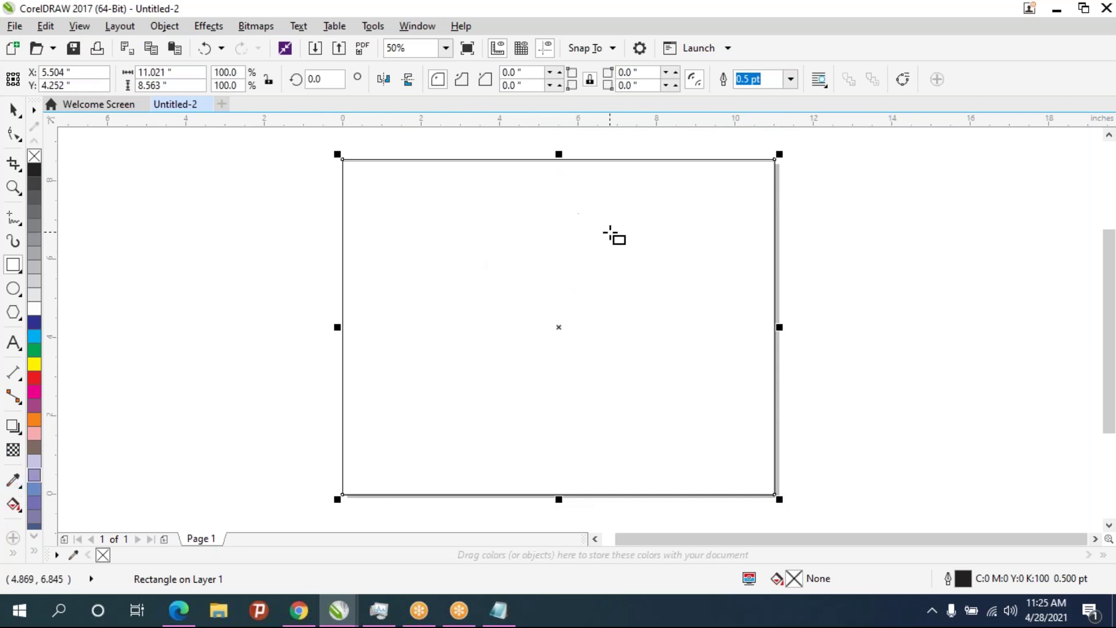
click(13, 109)
click(265, 244)
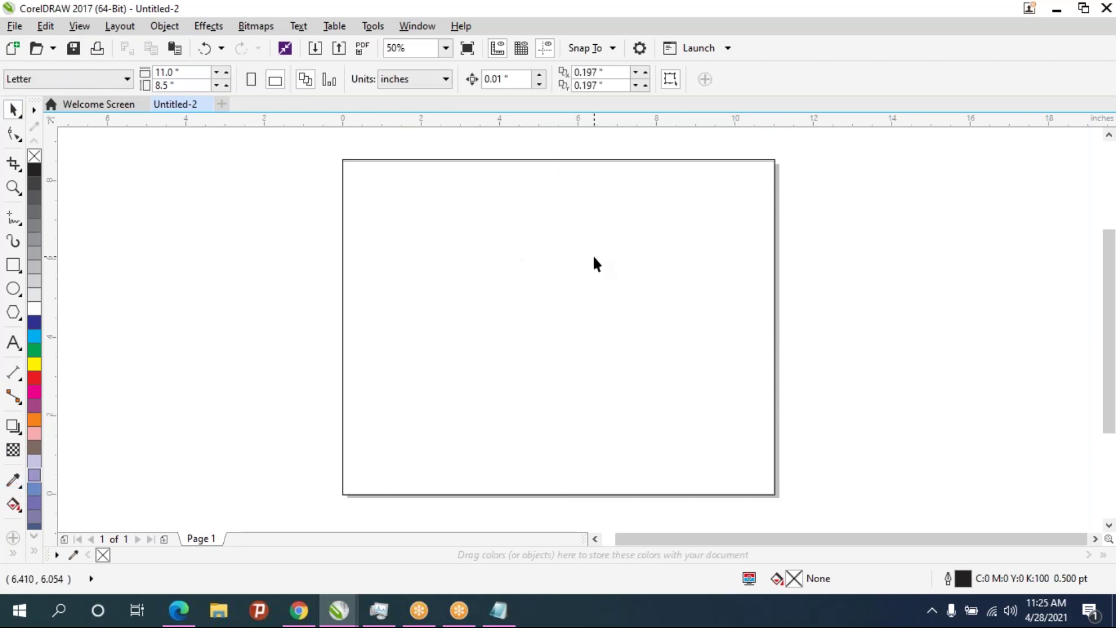
key(ctrl+a)
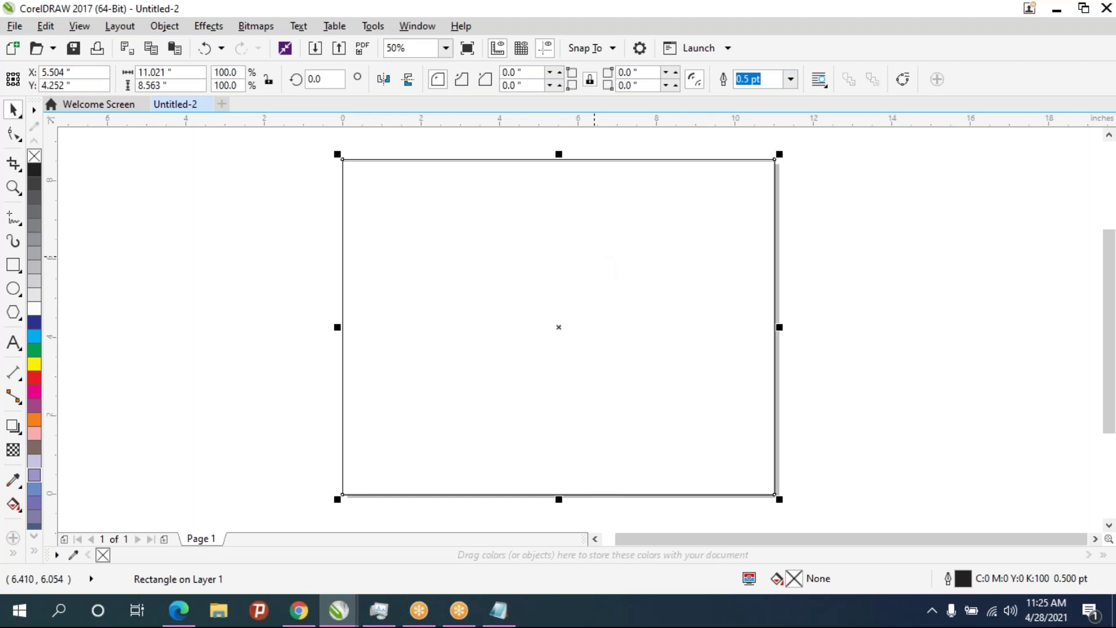
Draw a smaller rectangle beside the page and move it onto the page
click(13, 264)
drag(131, 179, 313, 314)
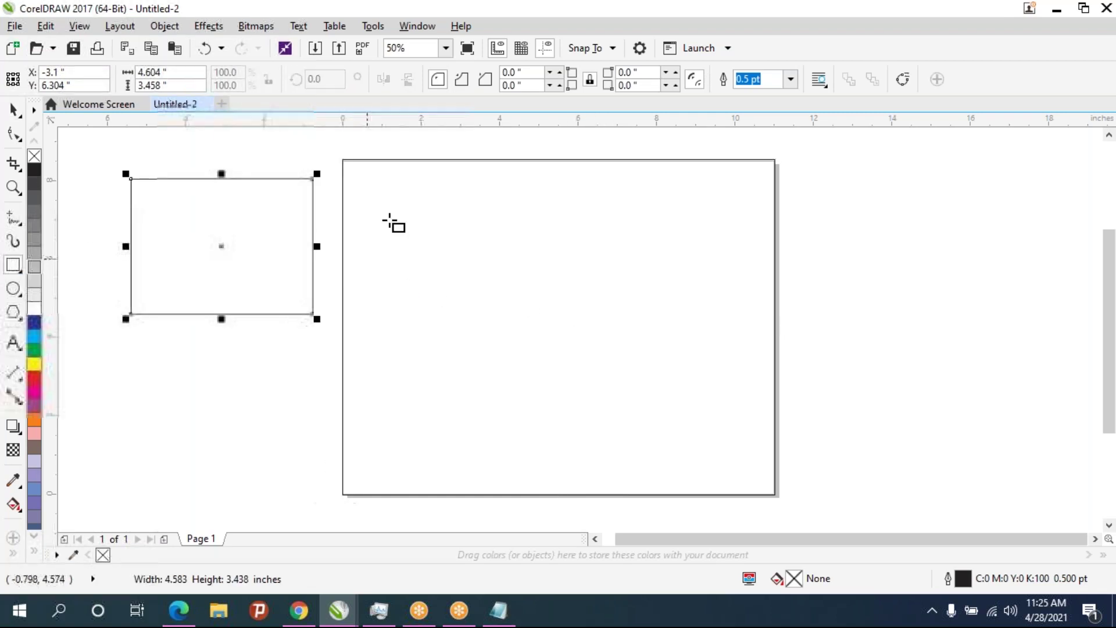
key(space)
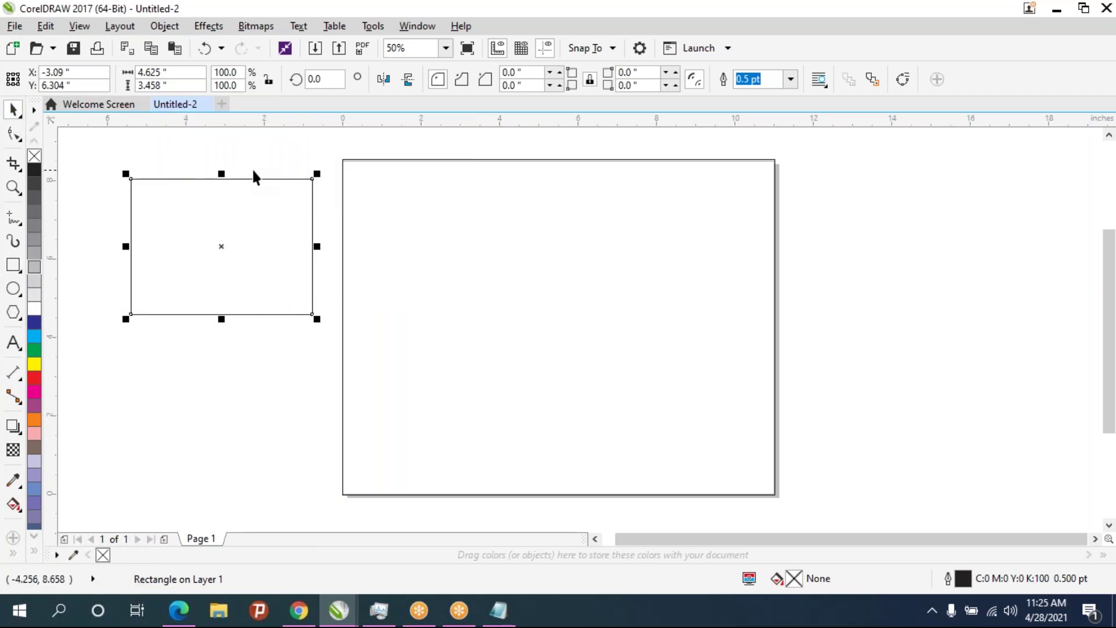
drag(223, 208, 550, 242)
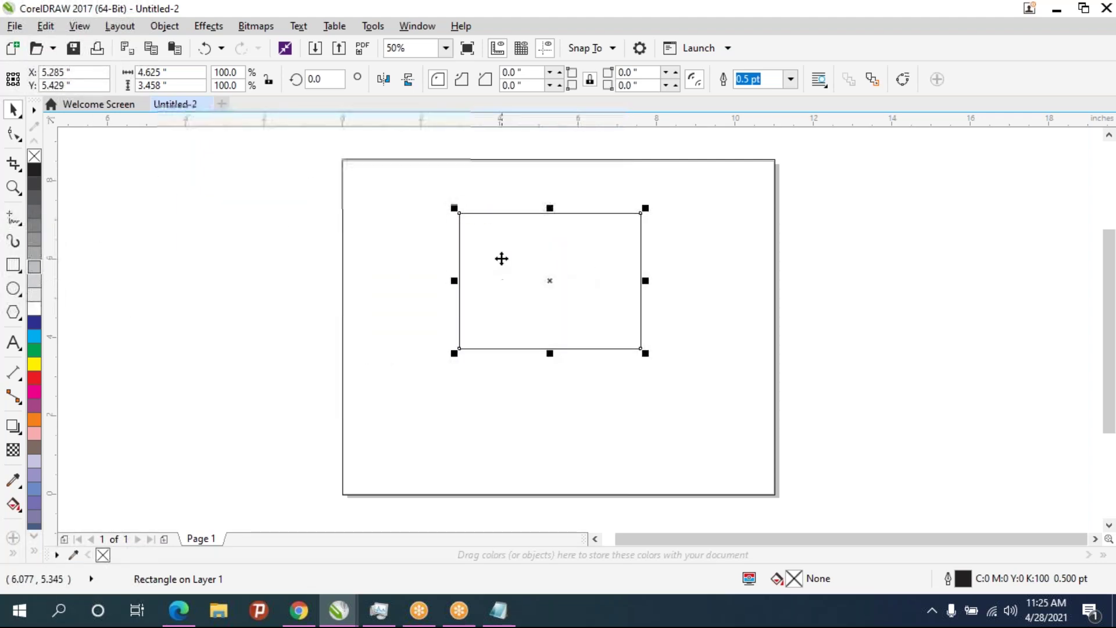
Select the inner rectangle and shift it toward the page centre
click(388, 227)
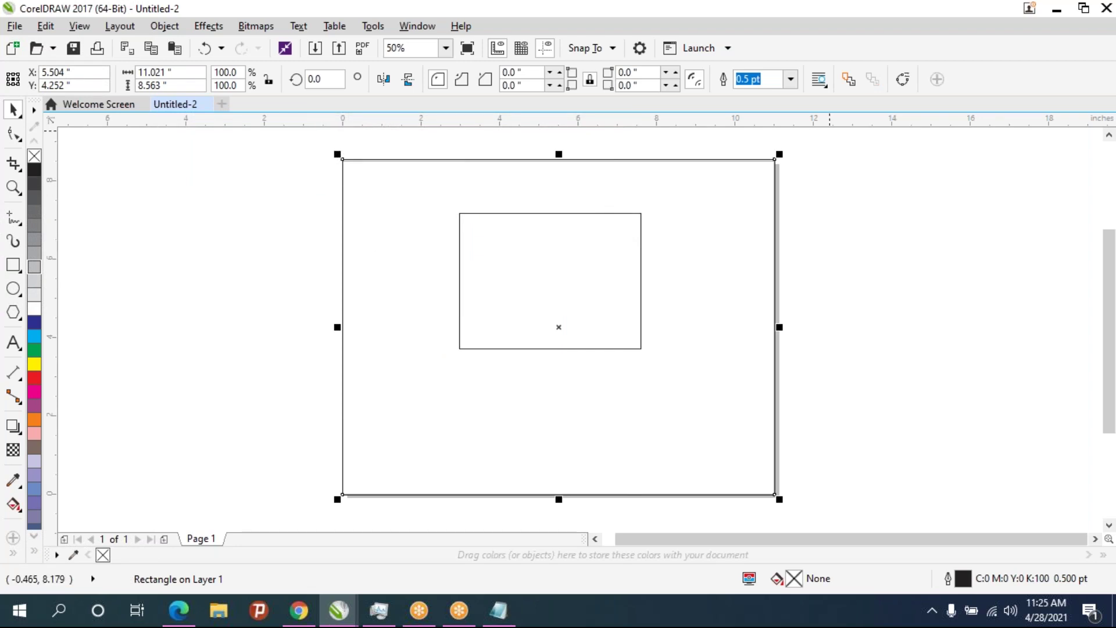
click(544, 276)
click(373, 219)
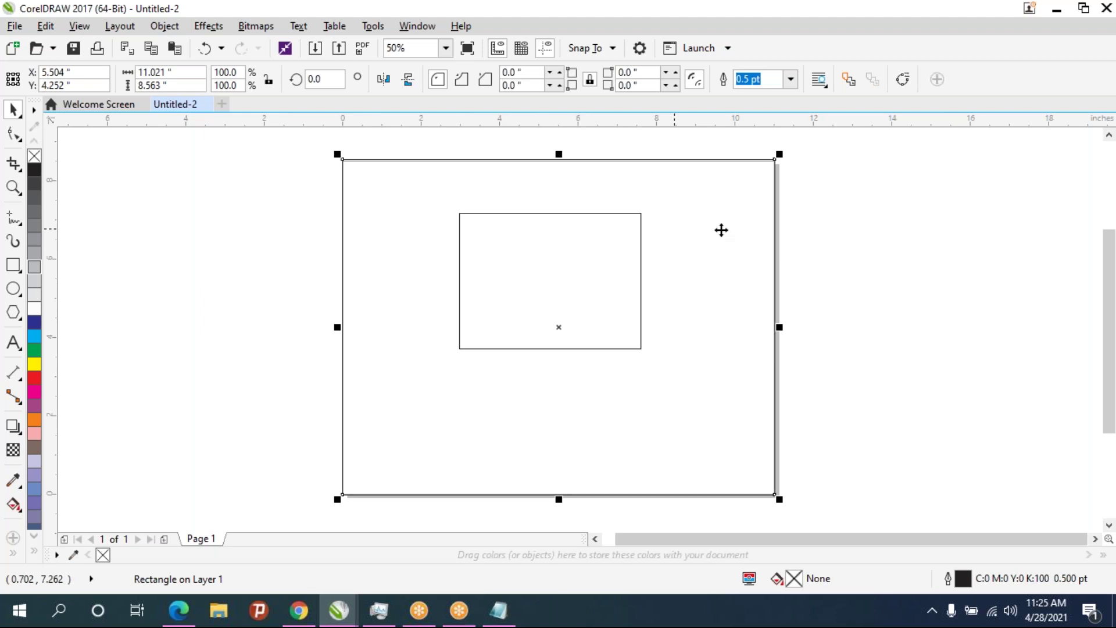
click(609, 260)
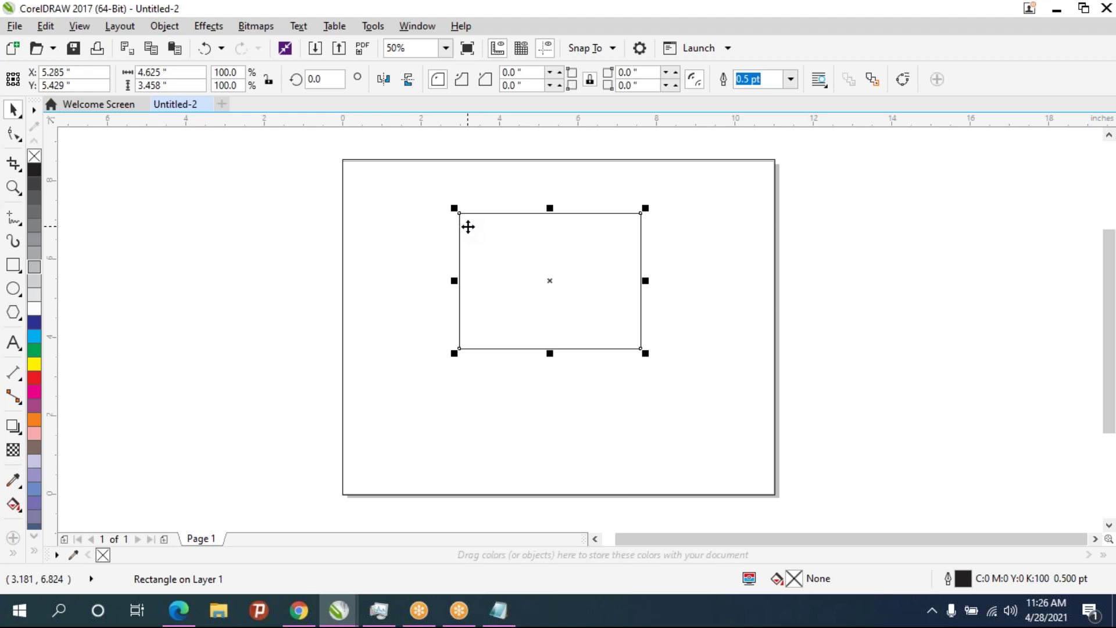
drag(537, 249, 559, 327)
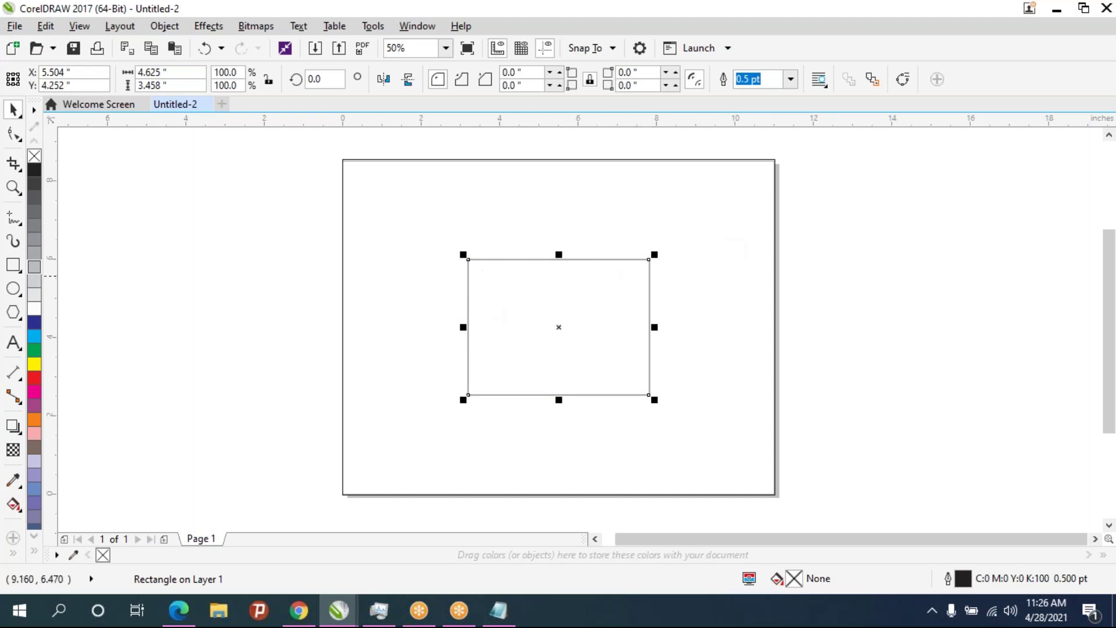
Fill the inner rectangle with cyan, then bring the Notepad notes forward
click(542, 299)
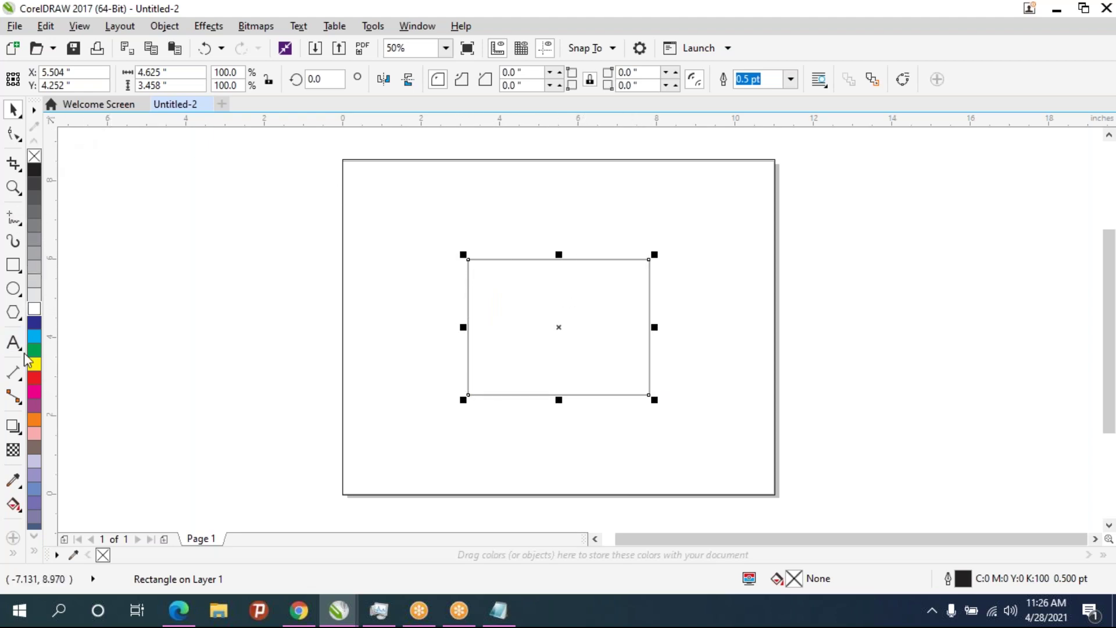
click(35, 337)
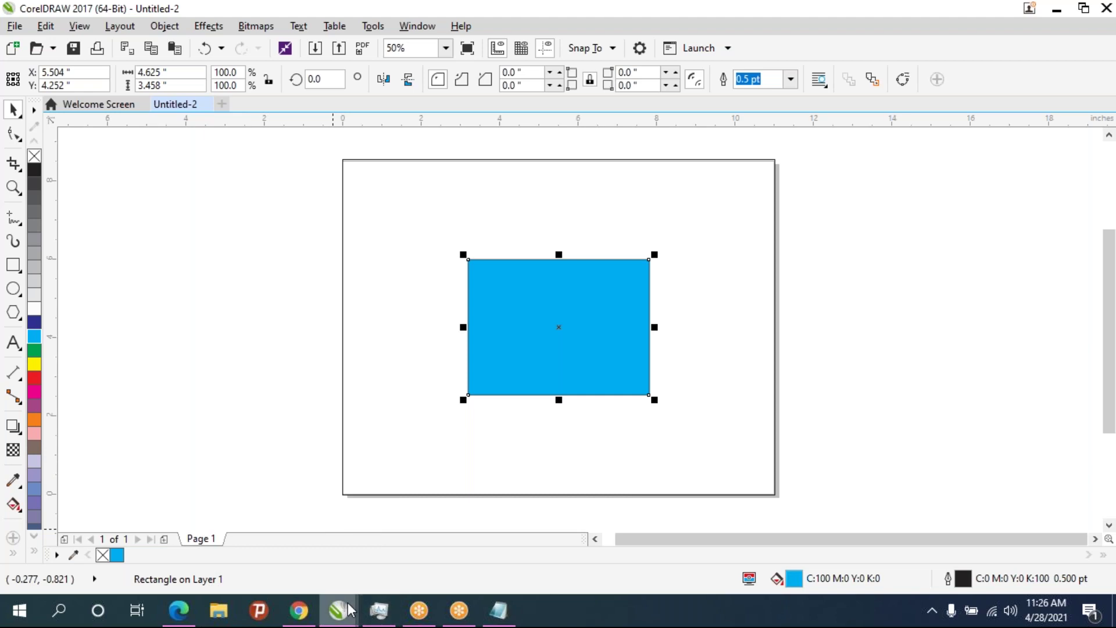
click(498, 610)
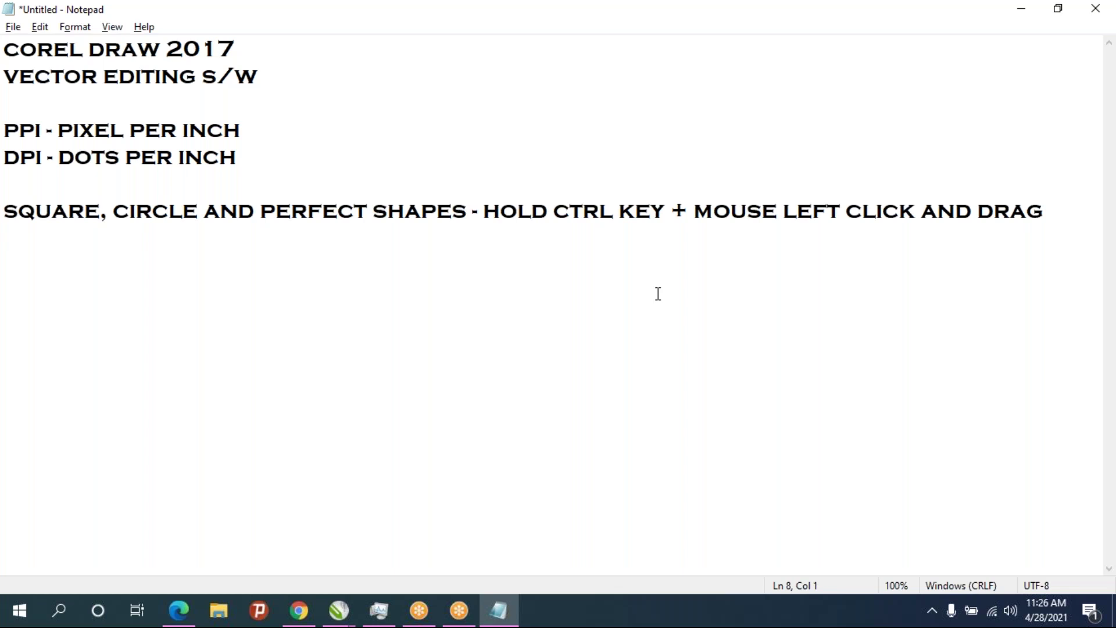
Type the note 'MOUSE LEFT CLICK - FILL COLOR' and start a new line
text(MOUSE L)
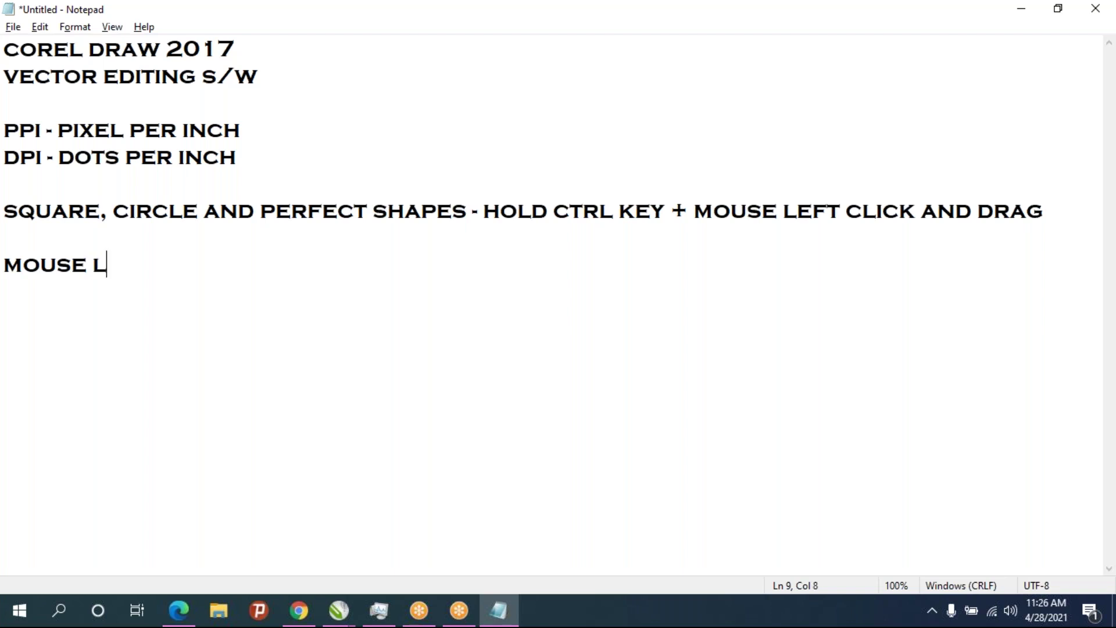
text(EFT)
text( CLI)
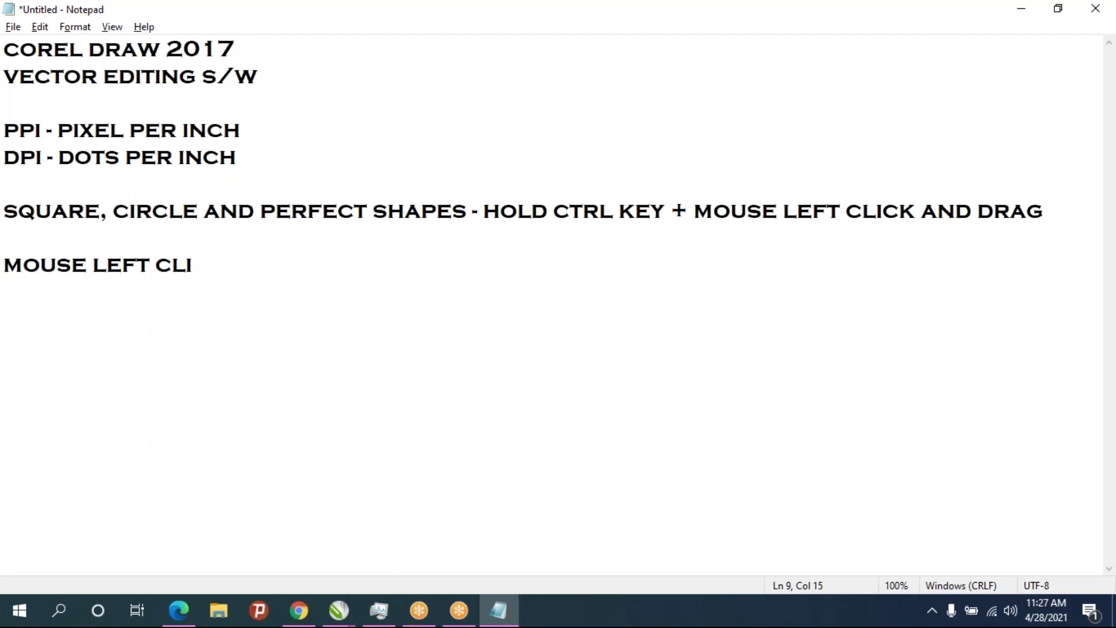
text(CK - )
text(FILL )
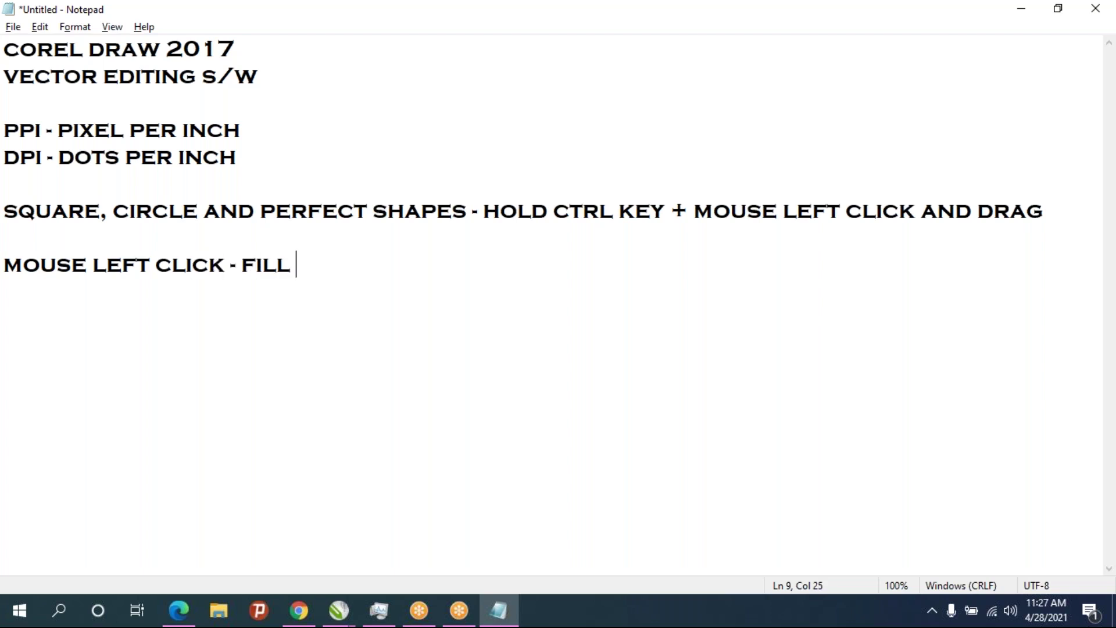
text(COLOR)
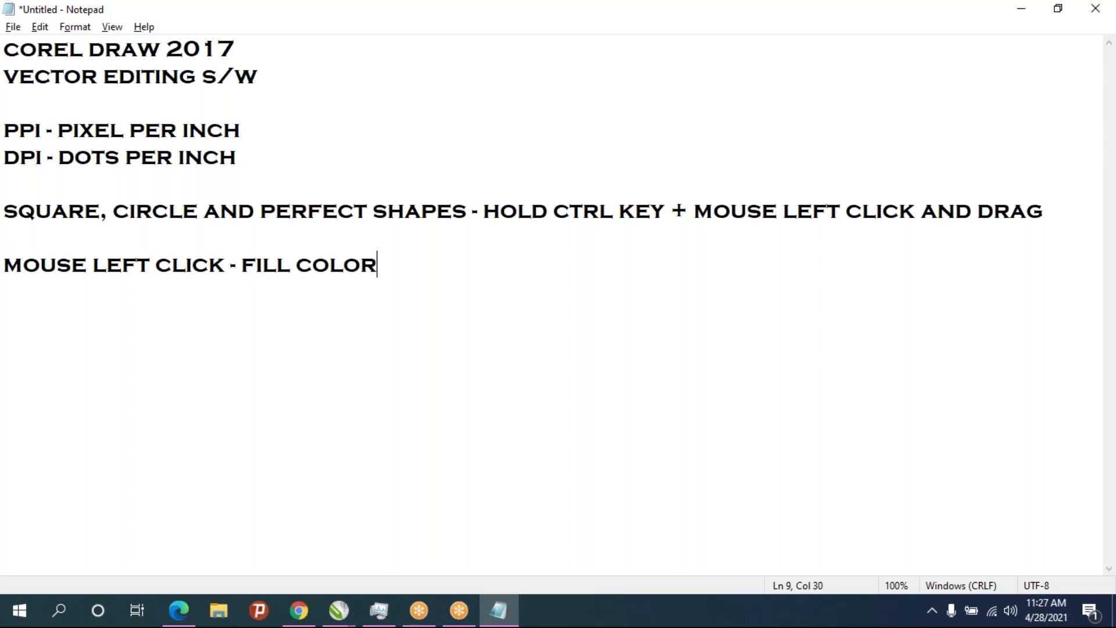
key(Return)
Add the note 'MOUSE RIGHT CLICK - OUTLINE COLOR', fixing typos, and return to CorelDRAW
text(MOSR)
key(BackSpace)
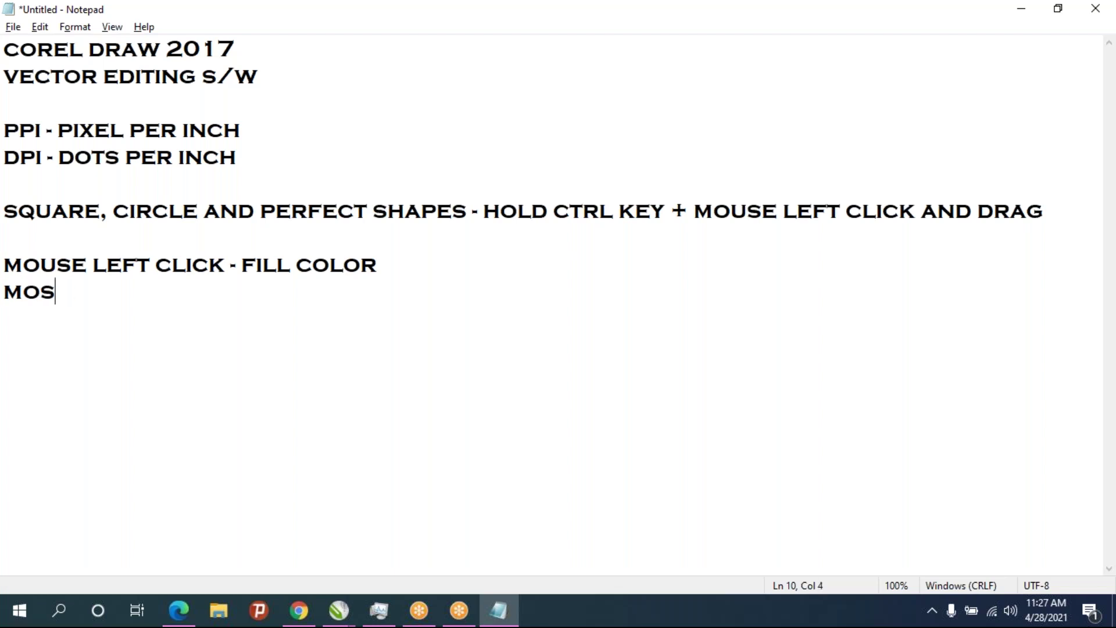
key(BackSpace)
text(USE )
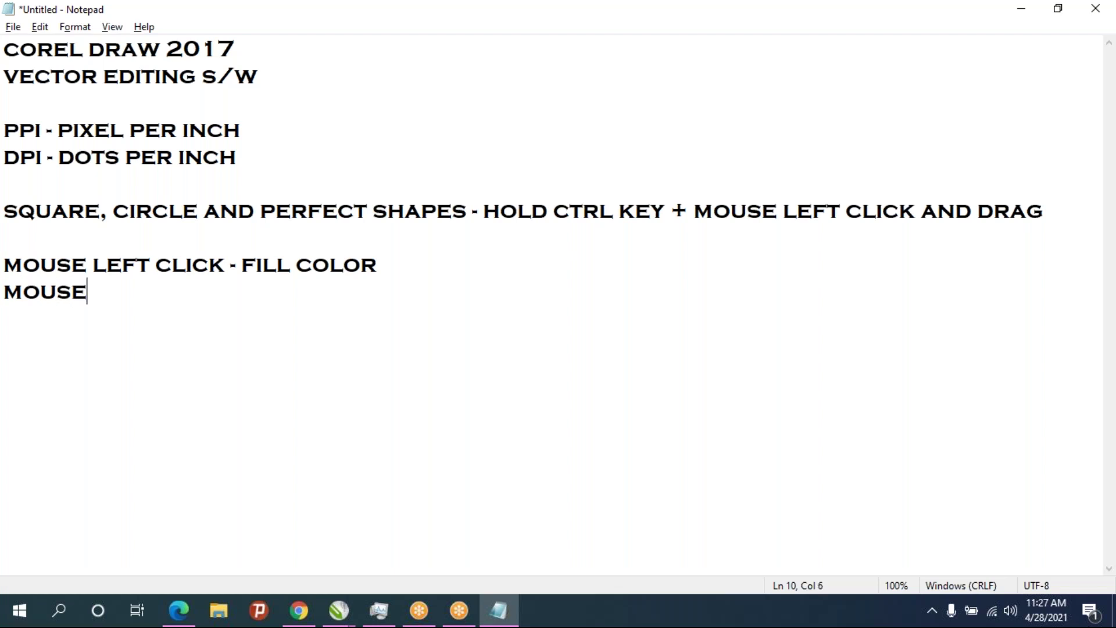
text(RIGHT CLU)
key(BackSpace)
text(ICK - OUT)
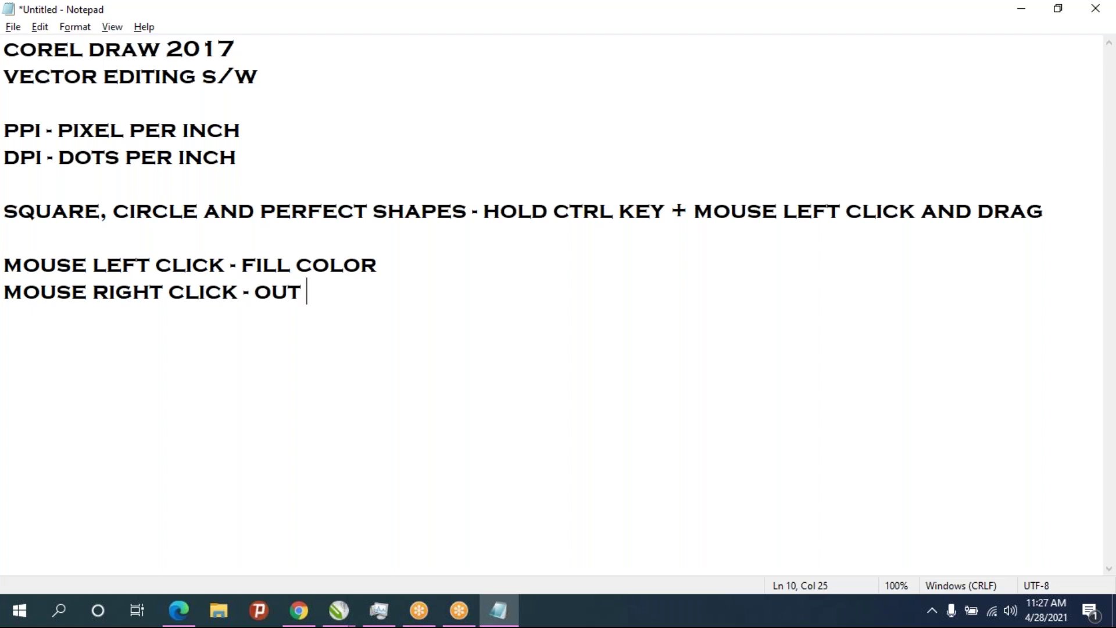
text(LINE )
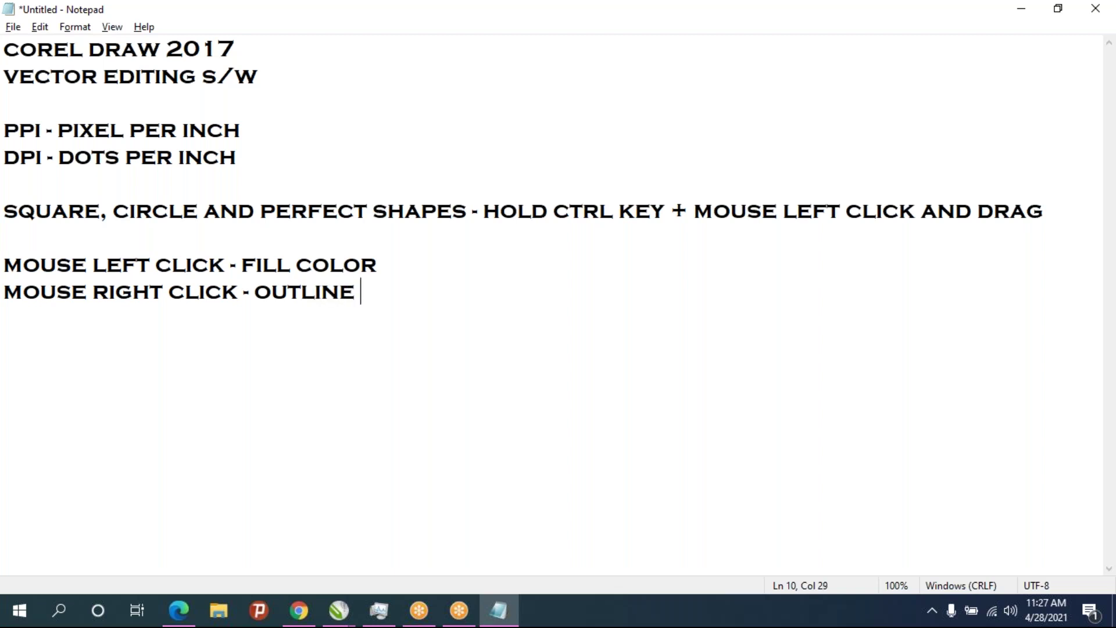
text(COLOR)
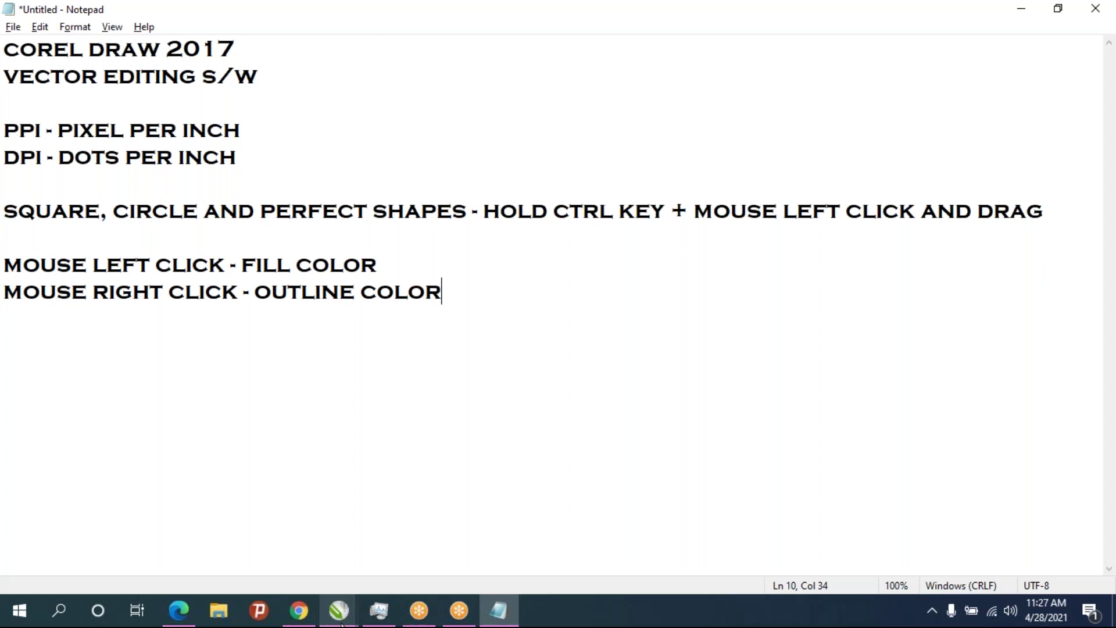
mouse_move(338, 609)
click(456, 553)
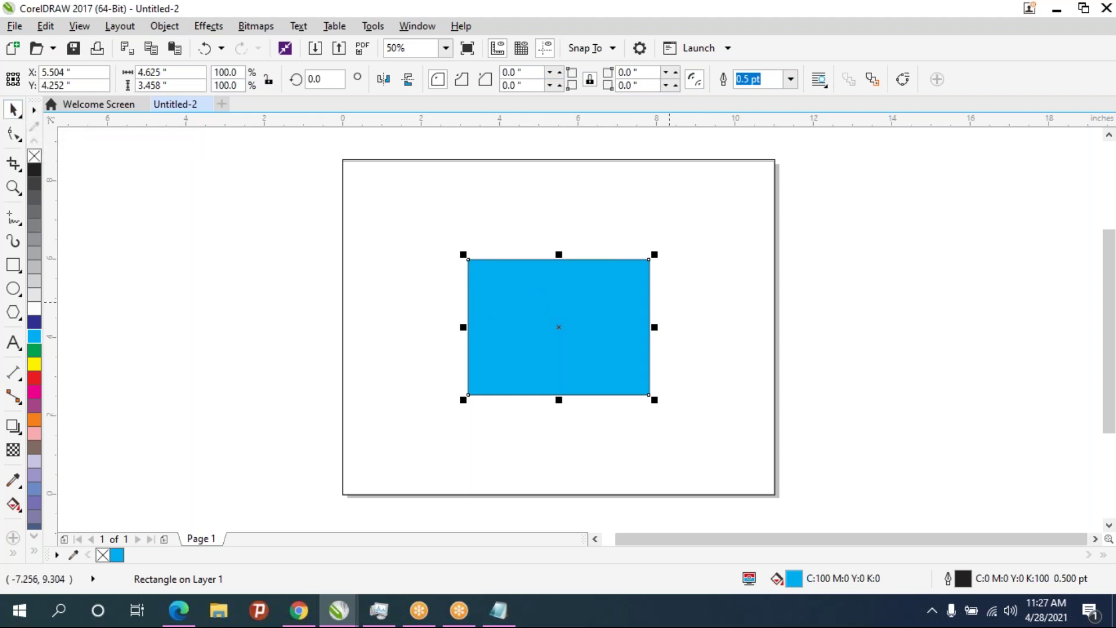
Set the cyan rectangle's outline width to 4 pt, then to 10 pt
click(543, 302)
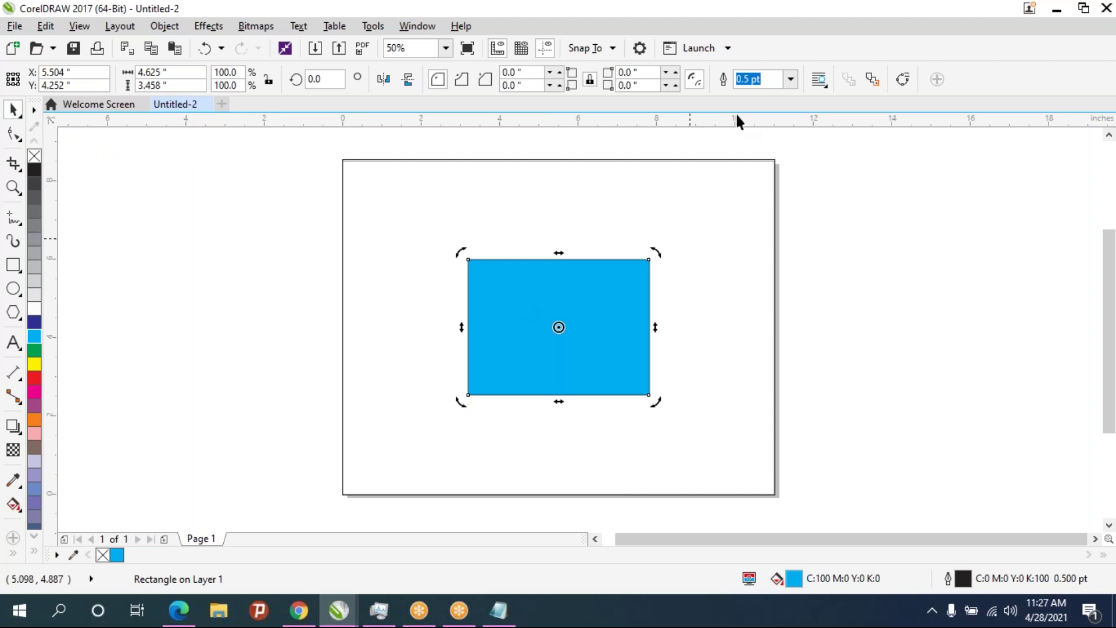
click(790, 79)
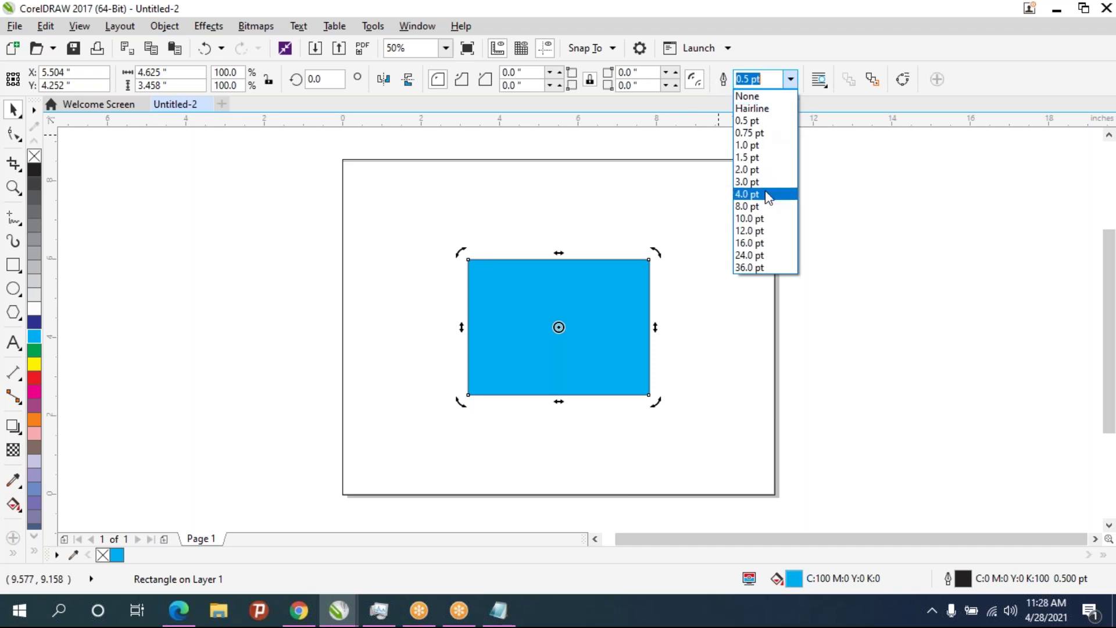
click(747, 194)
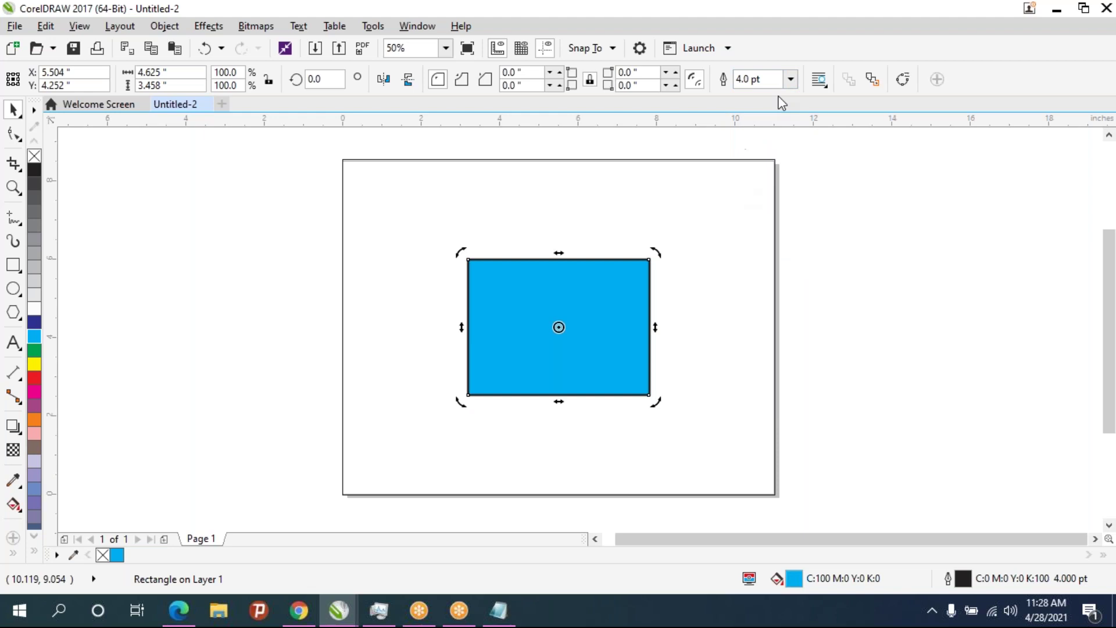
scroll(558, 326, up, 1)
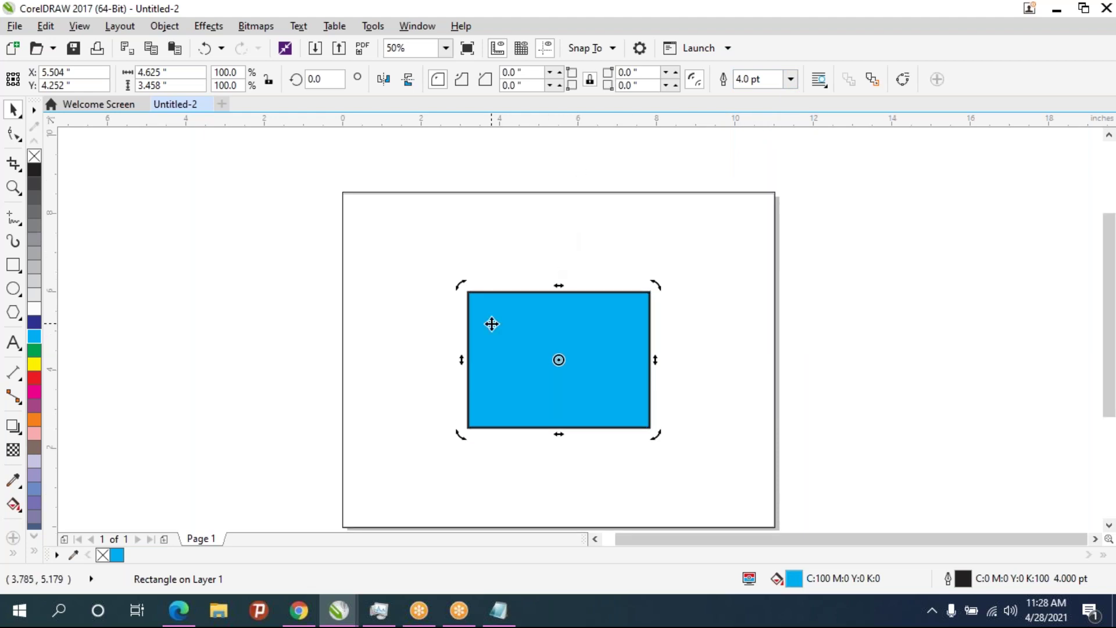
scroll(475, 318, up, 2)
click(790, 79)
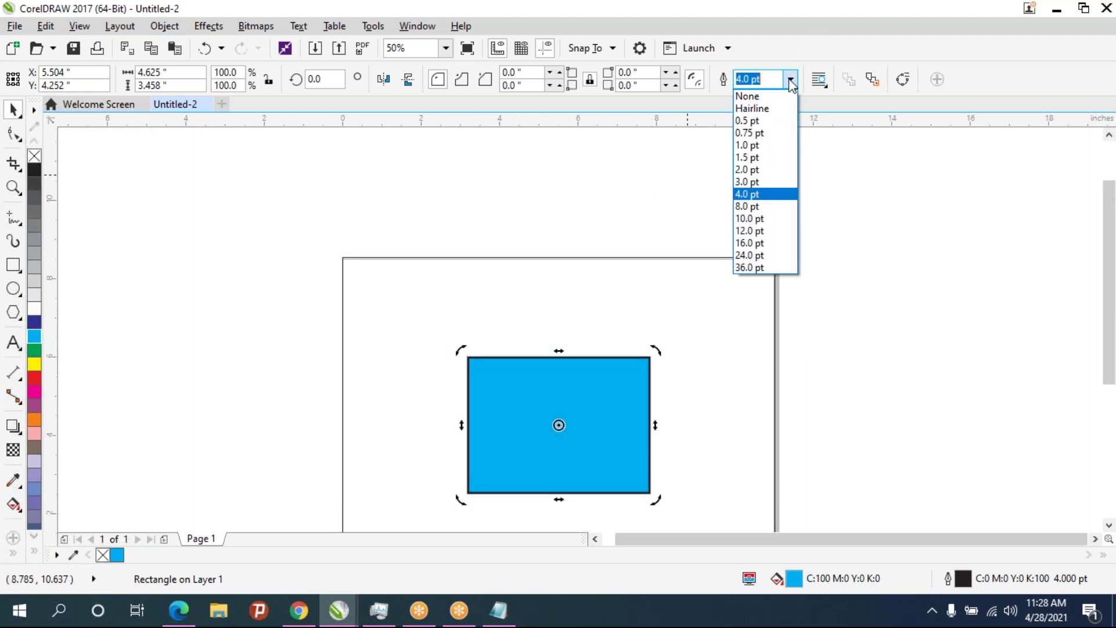
click(746, 219)
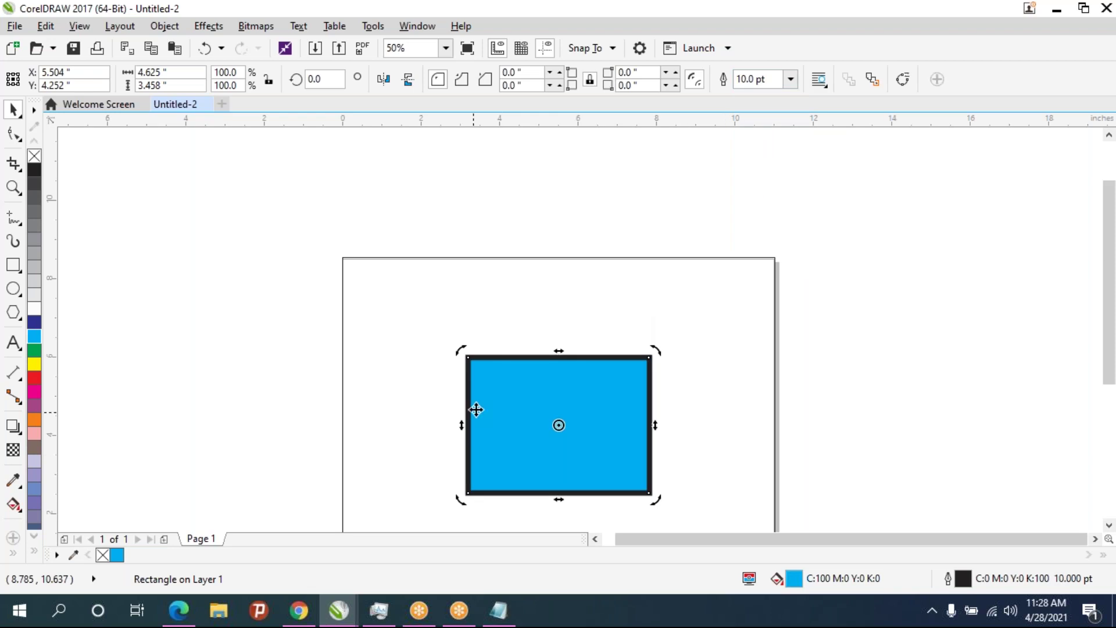
scroll(473, 422, up, 1)
scroll(473, 421, down, 5)
scroll(501, 417, up, 1)
scroll(501, 417, up, 7)
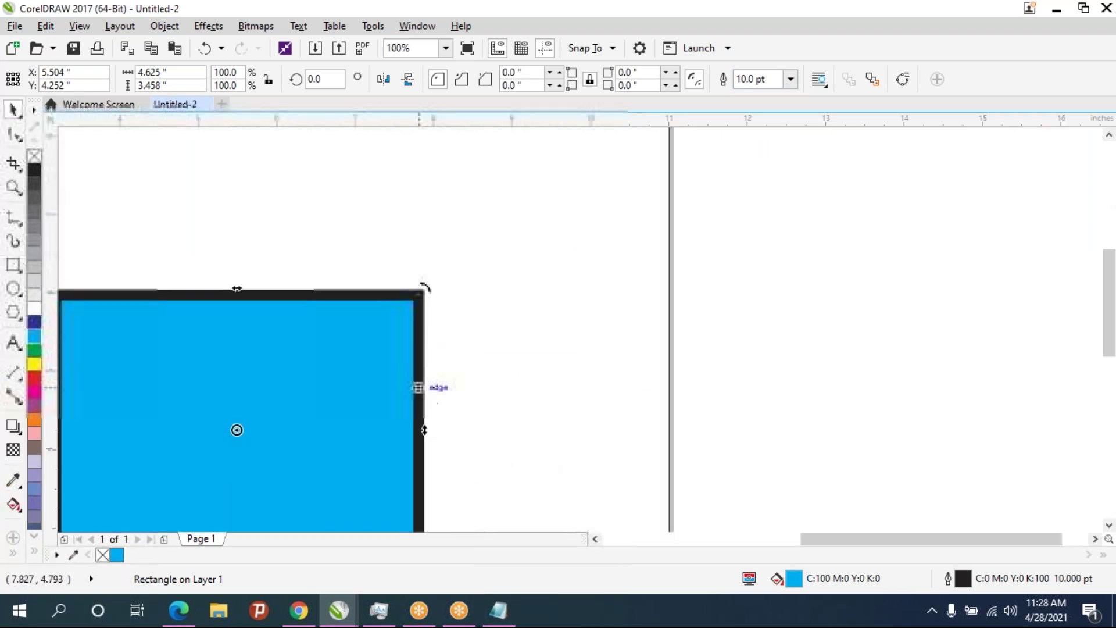
drag(428, 399, 379, 227)
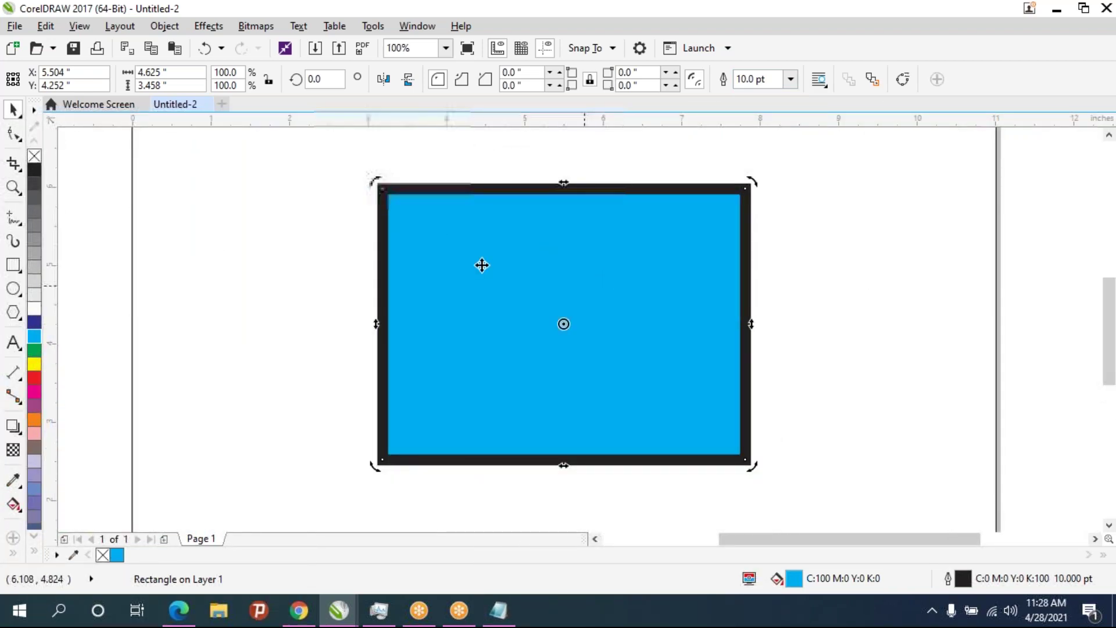
Fill the rectangle yellow and try yellow, blue, cyan and pink outlines, ending on magenta
right_click(34, 365)
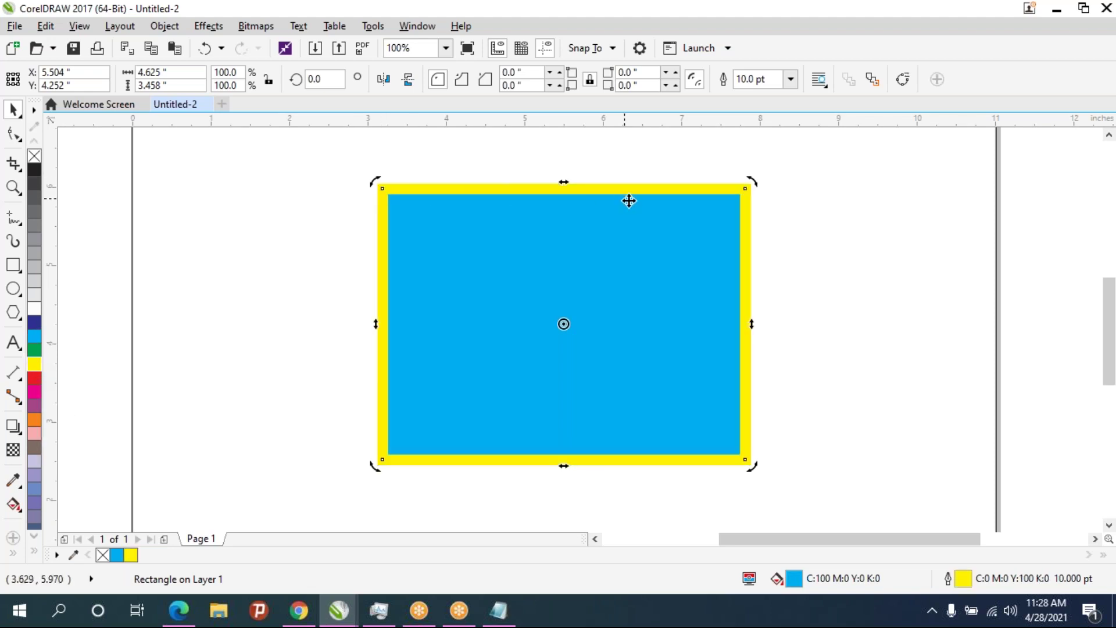
right_click(34, 322)
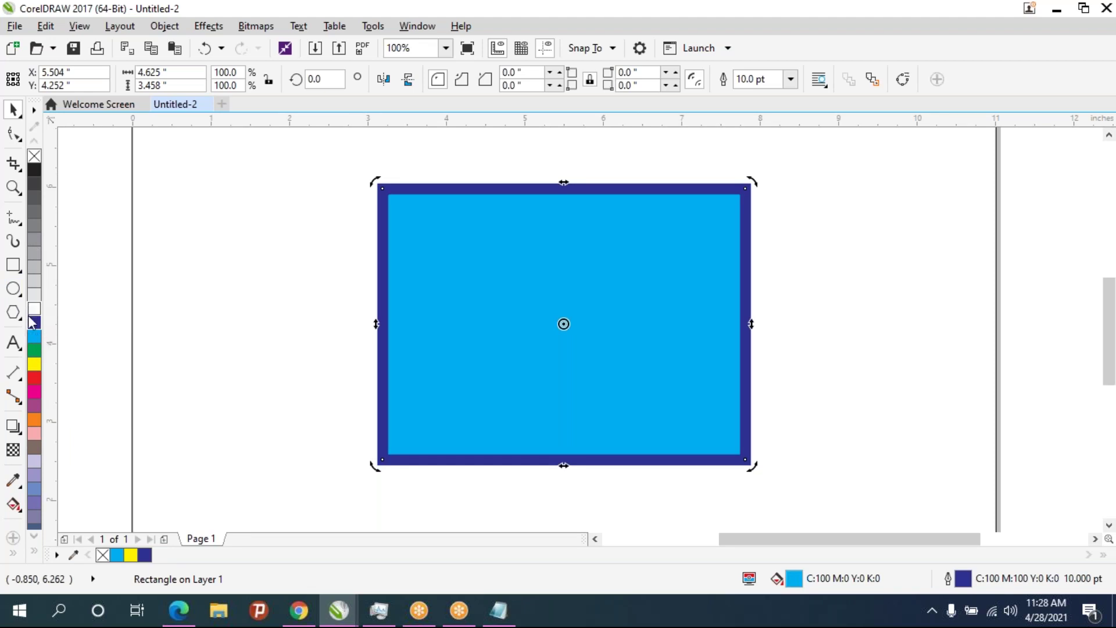
click(34, 365)
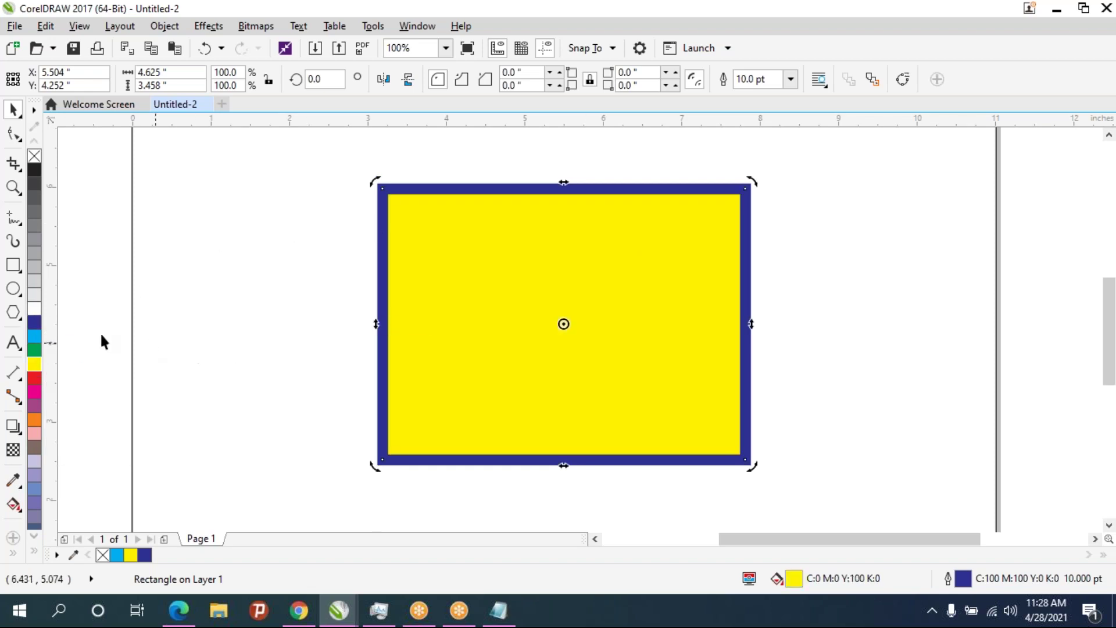
right_click(34, 336)
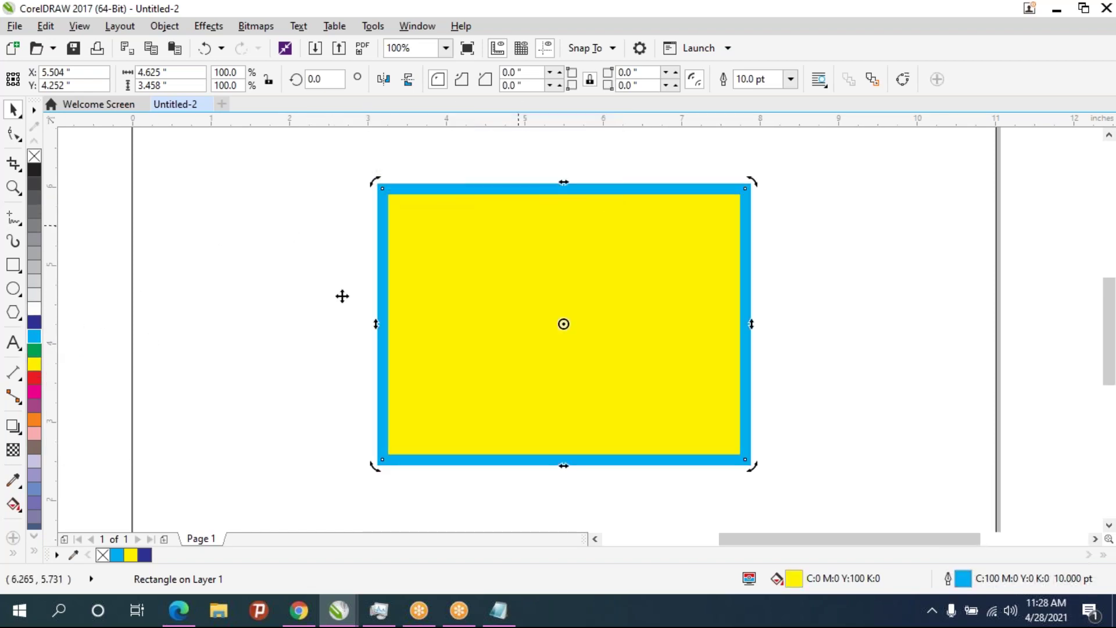
right_click(34, 433)
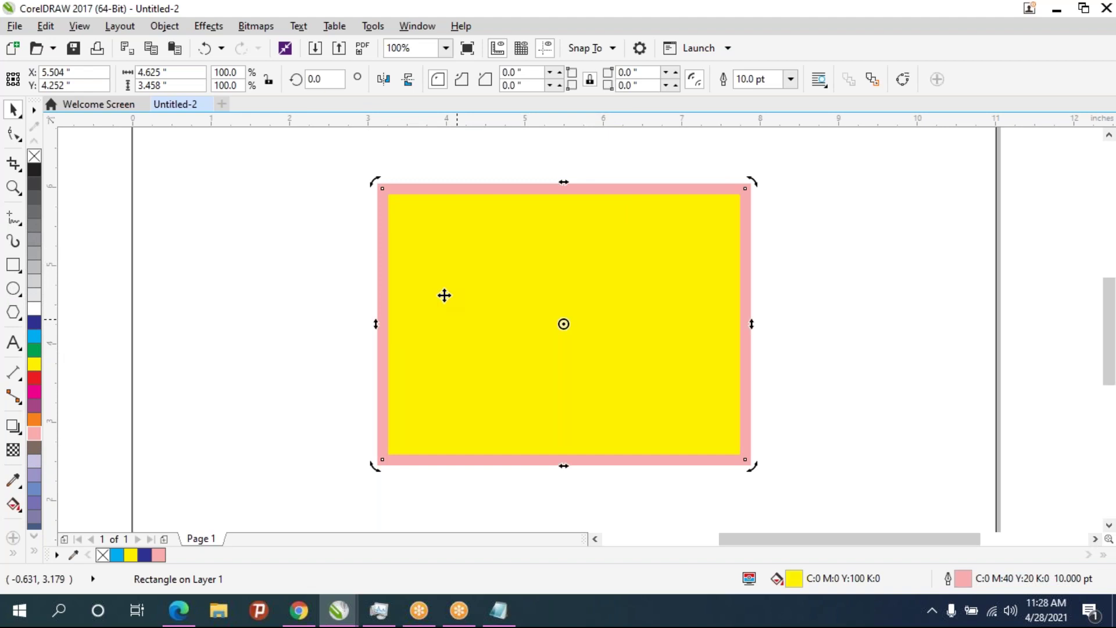
right_click(33, 391)
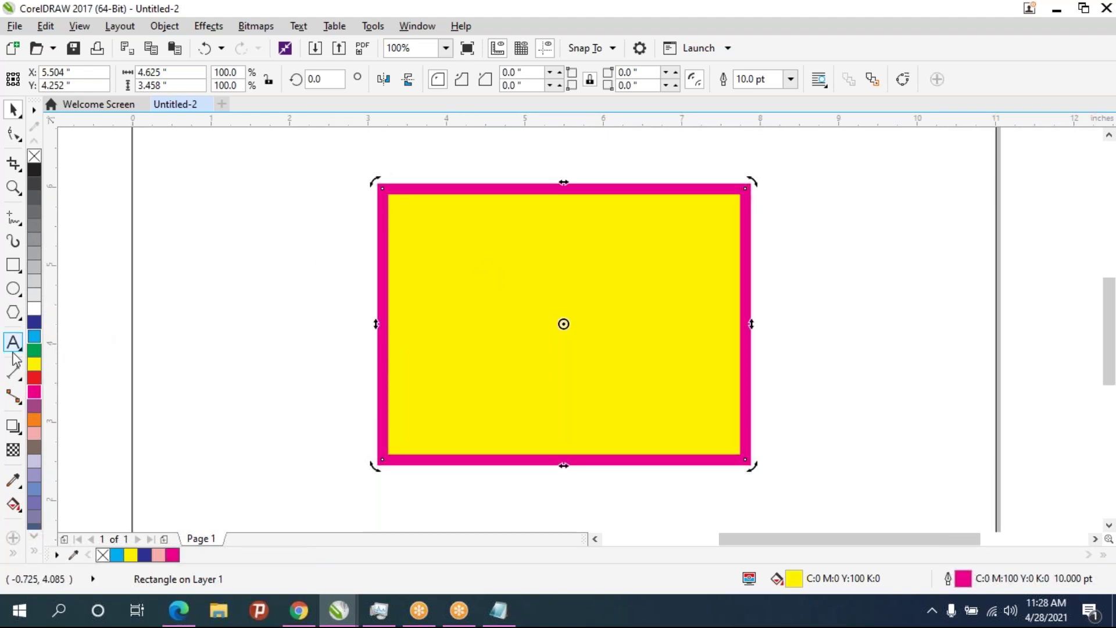
Switch the rectangle's fill to cyan and back to yellow
click(33, 335)
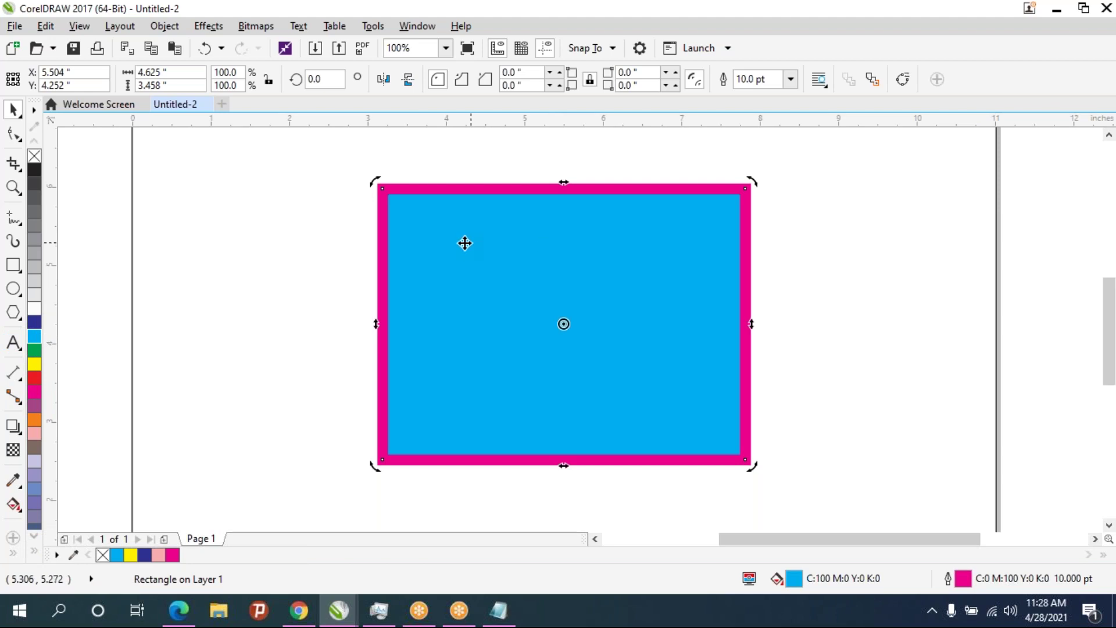
click(34, 364)
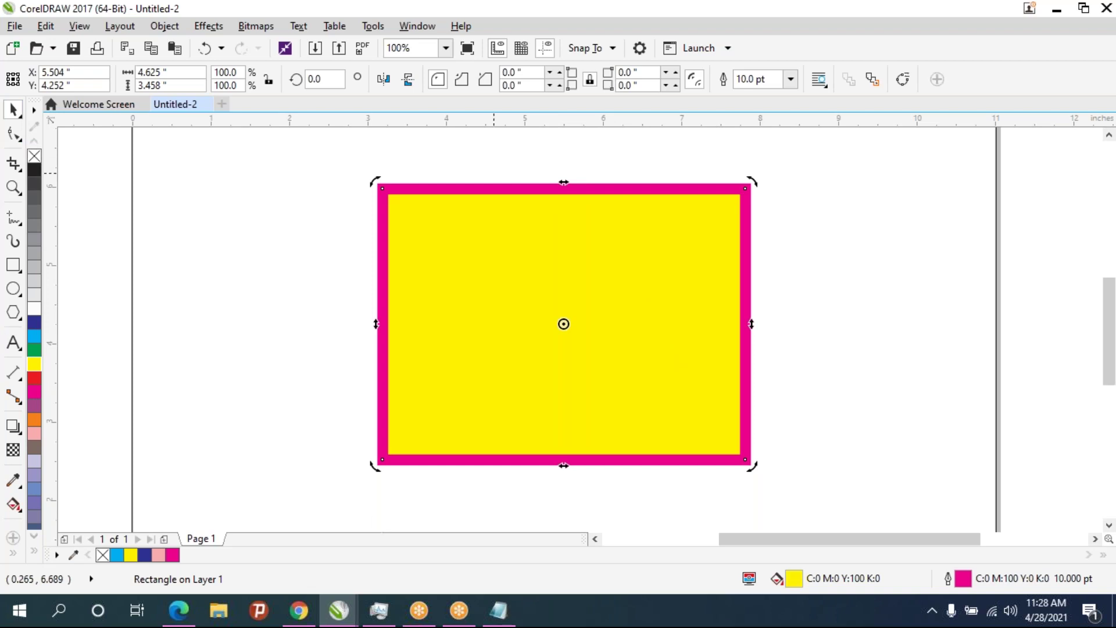
scroll(547, 229, down, 1)
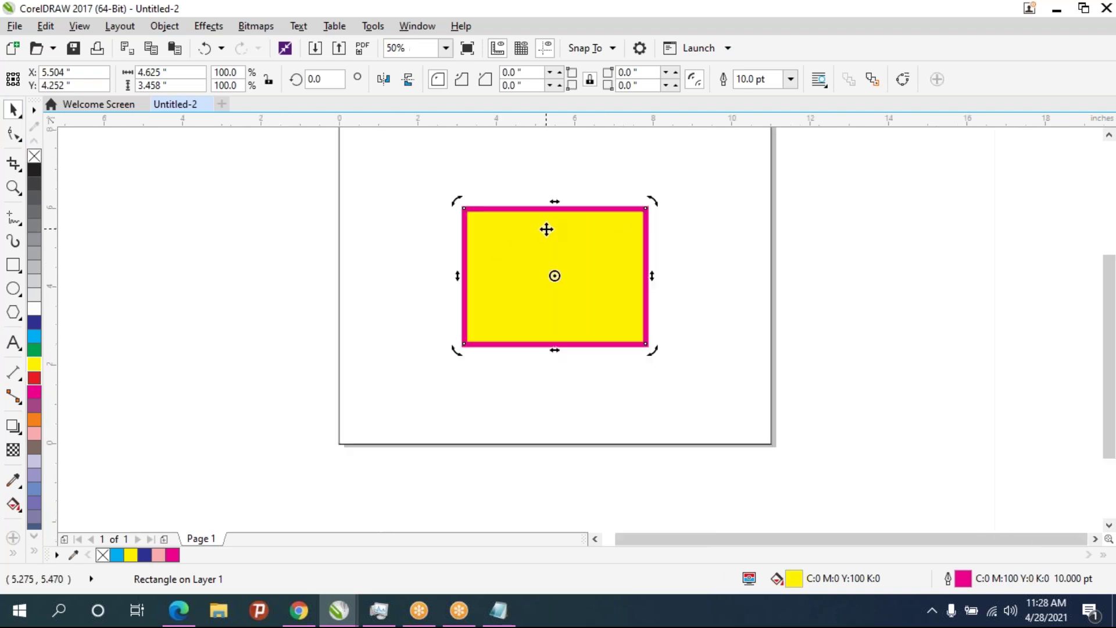
click(757, 256)
key(Tab)
Fill the page-sized background rectangle pink, after trying cyan, green, dark blue and orange
click(416, 324)
click(34, 338)
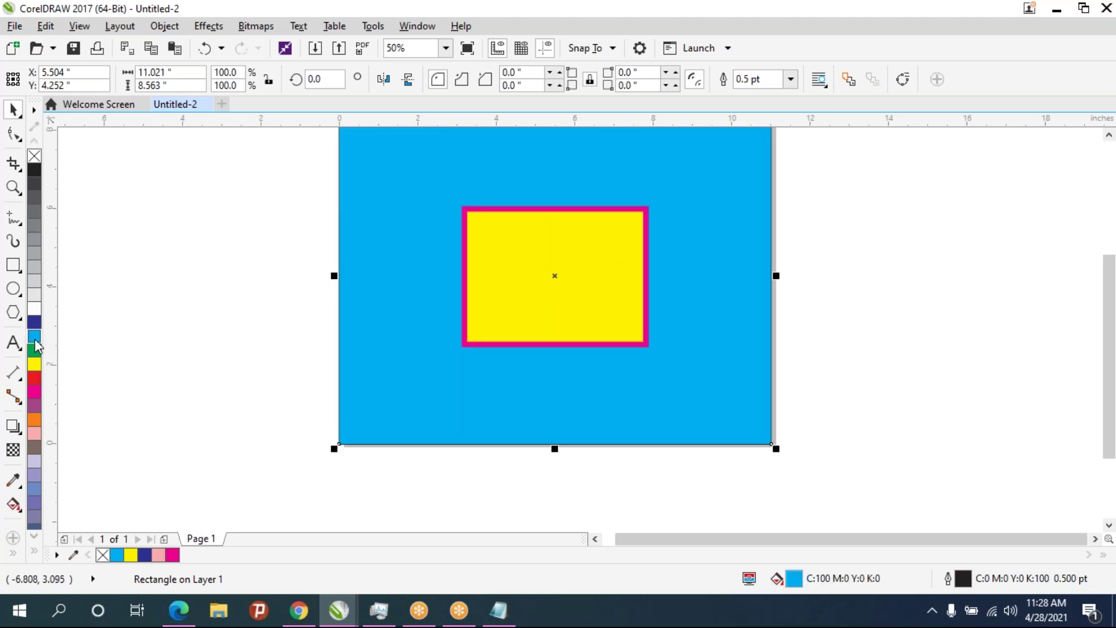
click(34, 350)
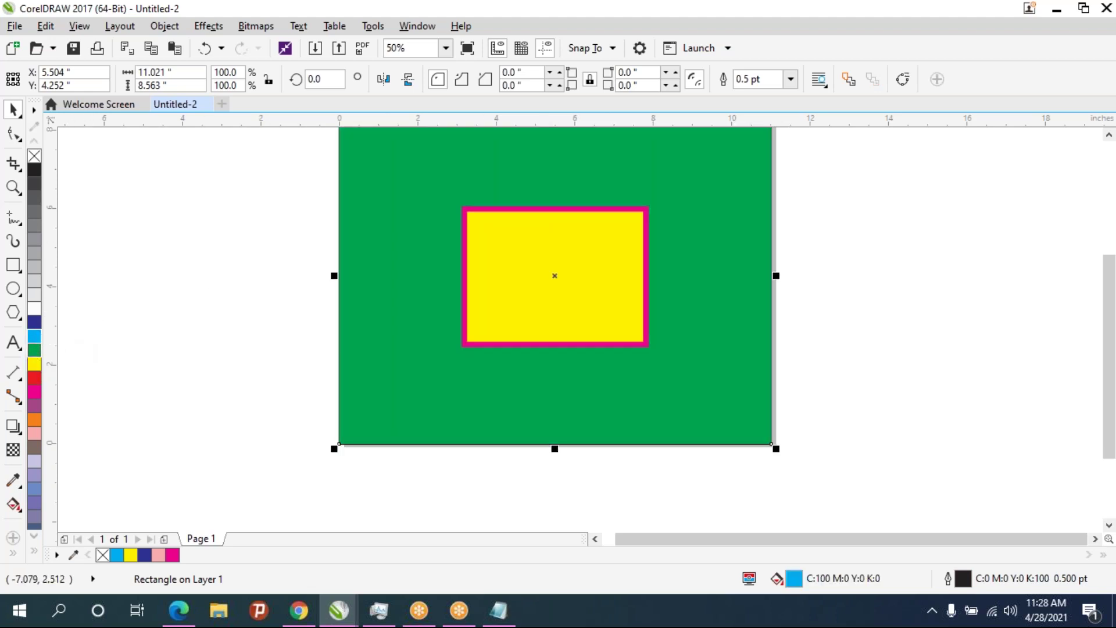
click(34, 323)
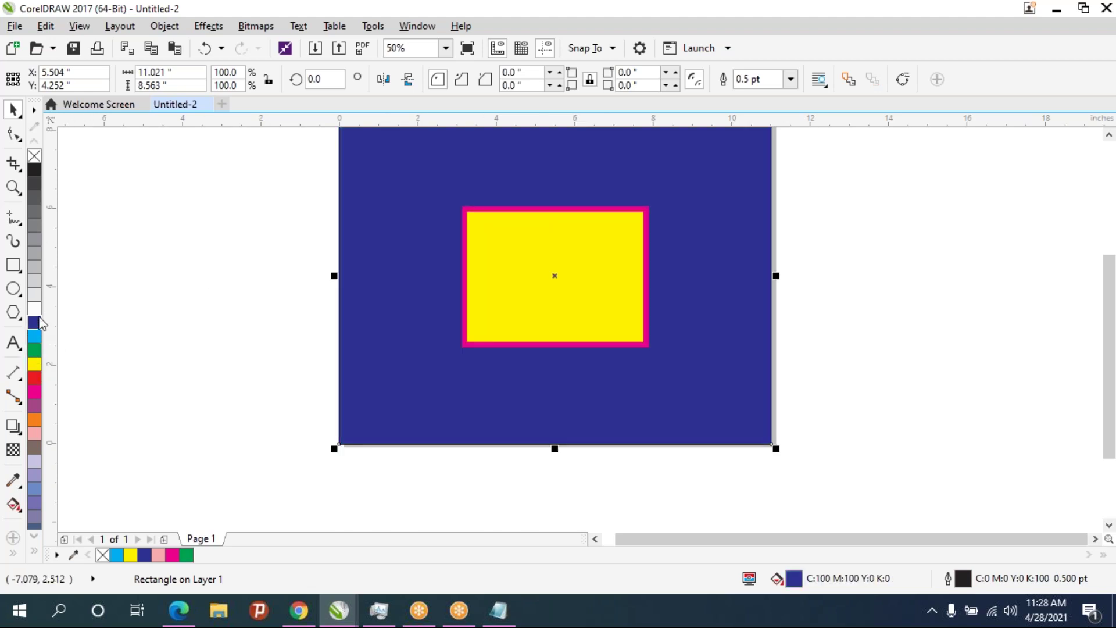
click(35, 419)
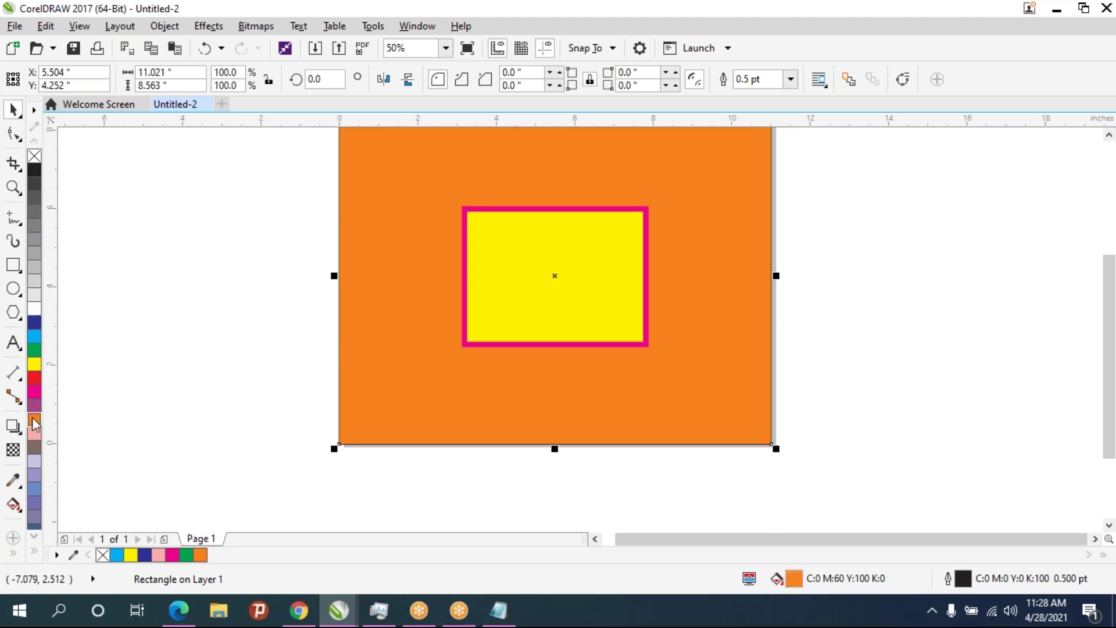
click(33, 437)
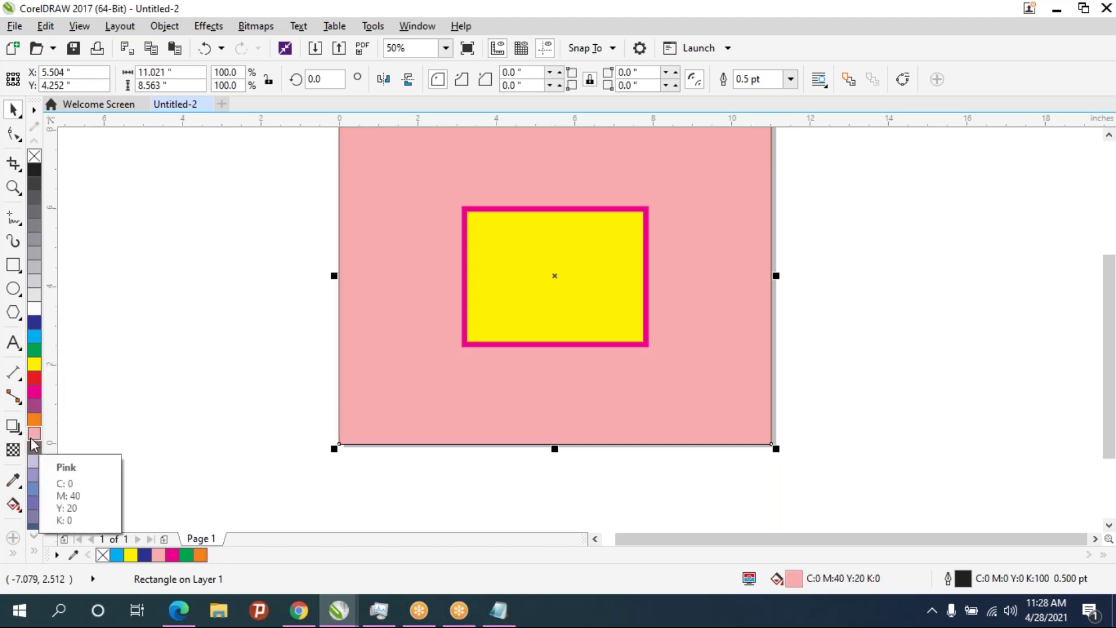
click(807, 229)
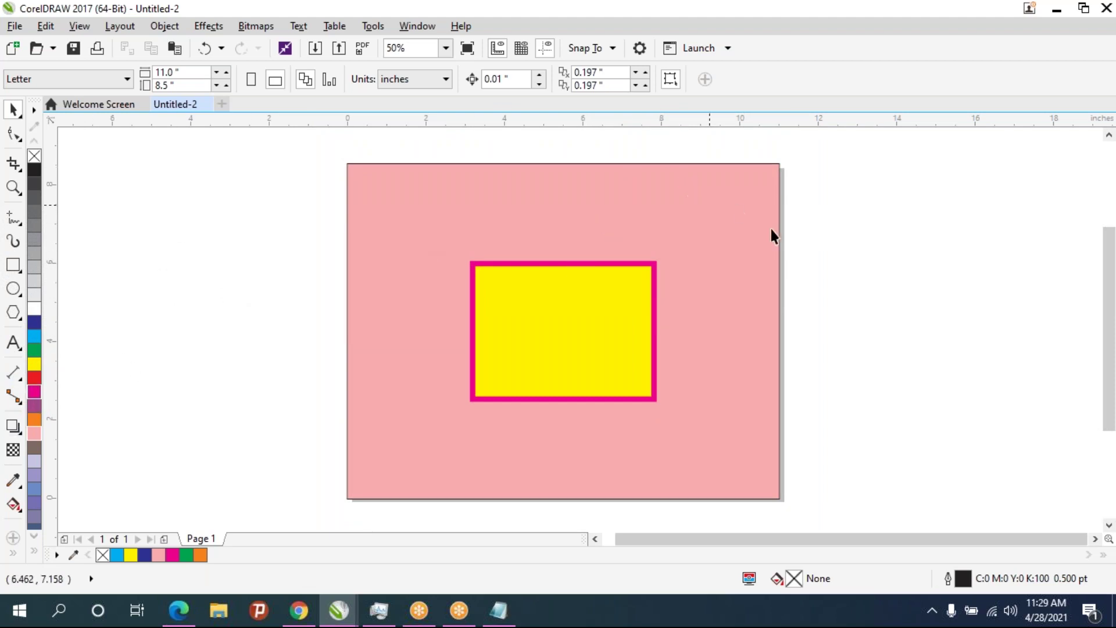
Cancel the document-defaults prompt, expand the palette, select the pink background, and switch to Notepad
click(41, 360)
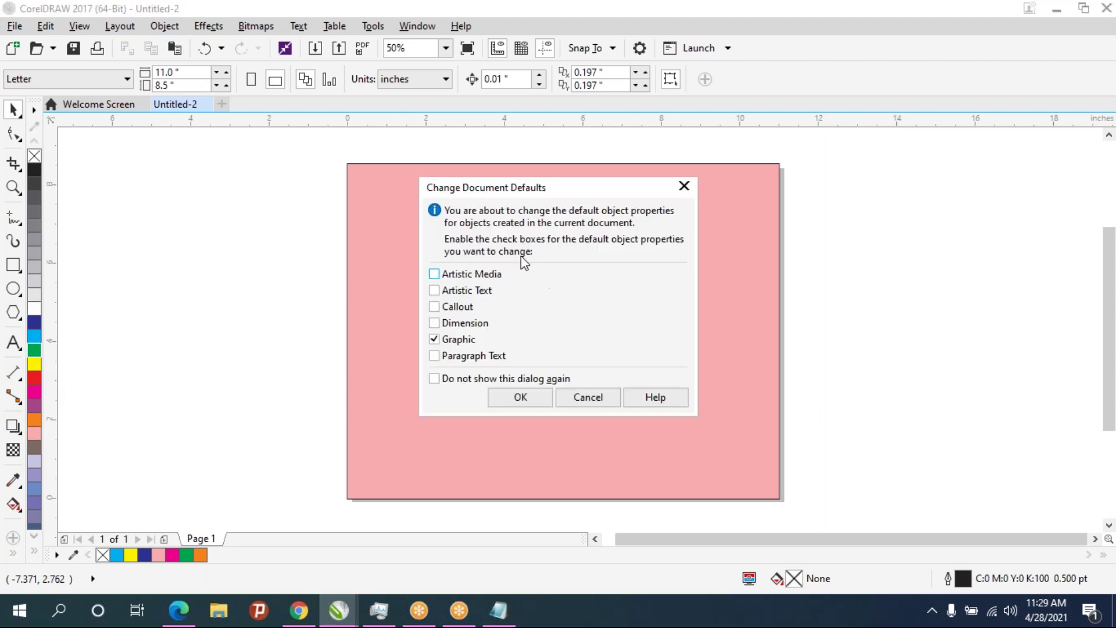
click(593, 399)
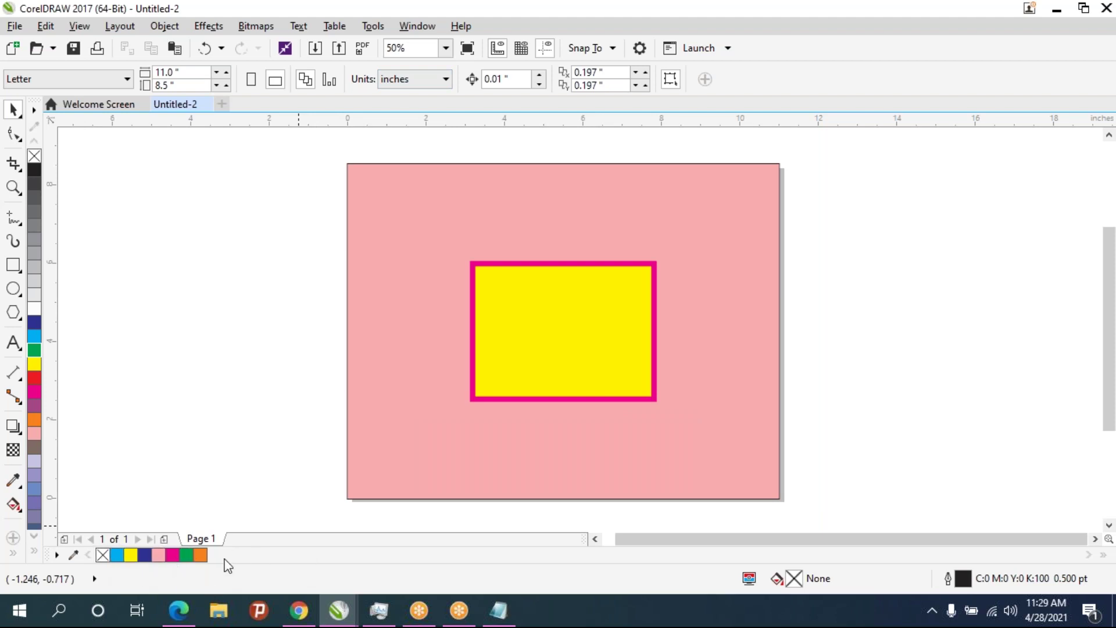
click(34, 552)
click(660, 275)
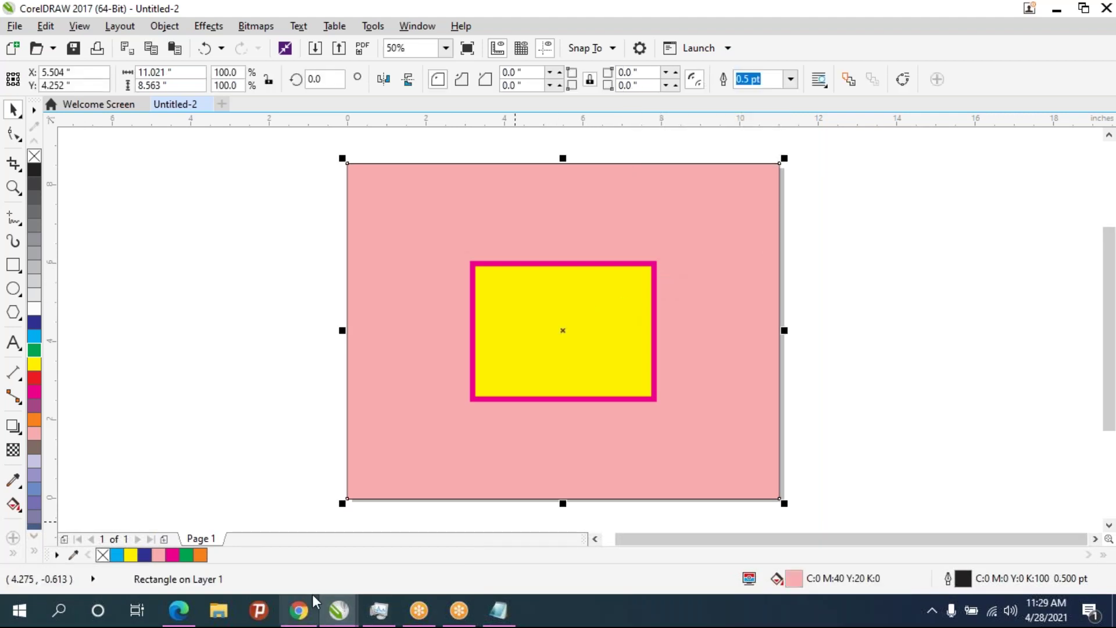
mouse_move(298, 610)
click(501, 611)
Undo stray ZOOM IN and CTRL edits so the outline note ends in COLOR
key(Return)
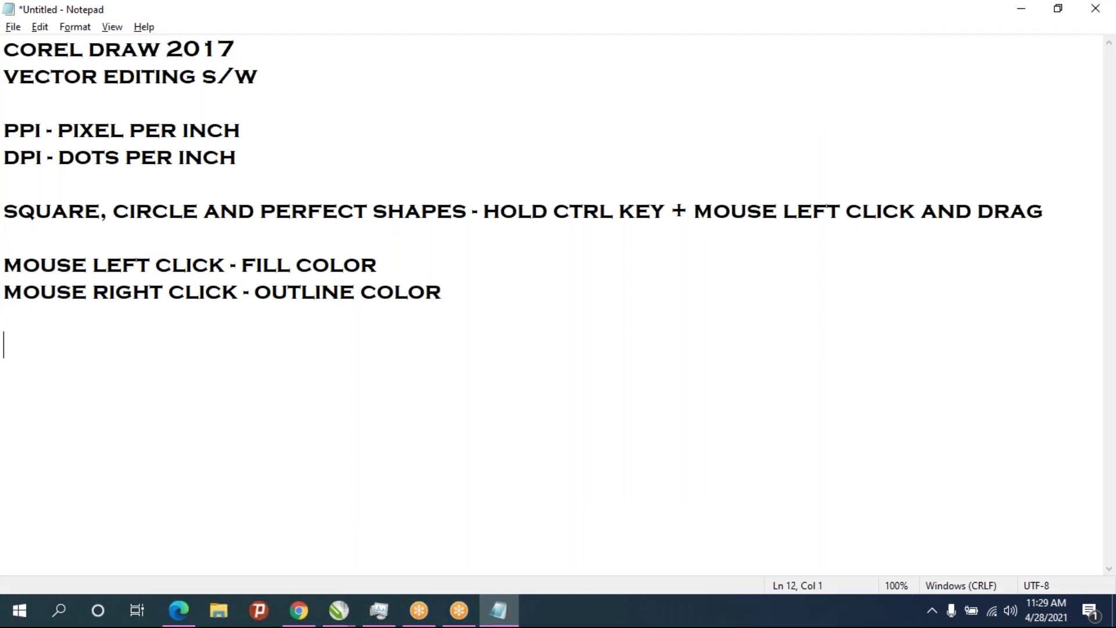
text(ZOOM )
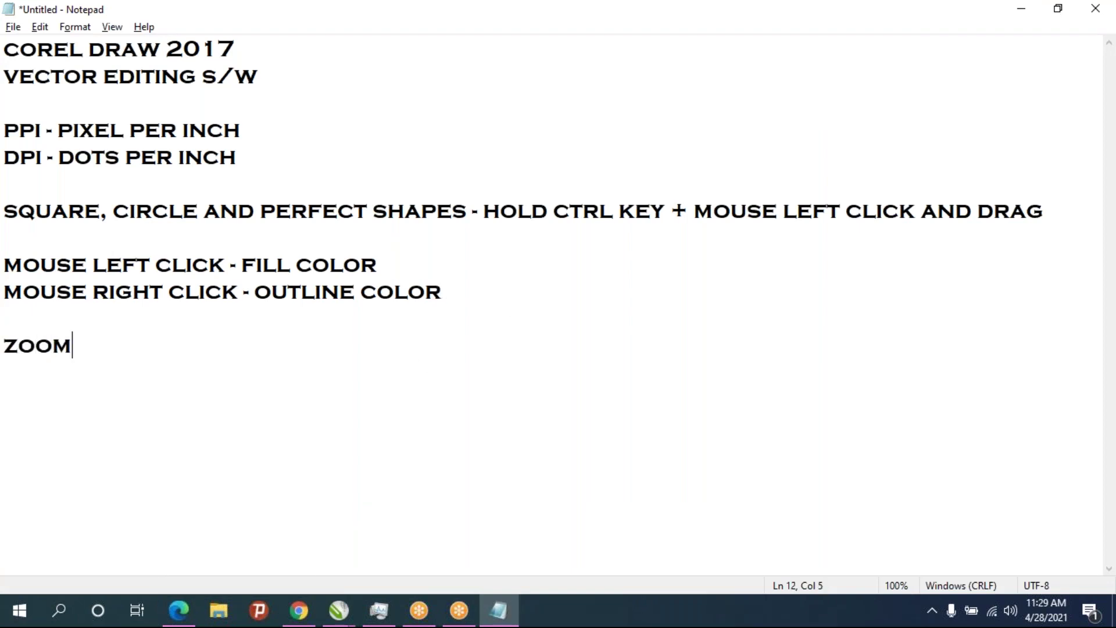
text(IN)
key(BackSpace)
key(BackSpace)
key(BackSpace)
key(BackSpace)
text(CTRL)
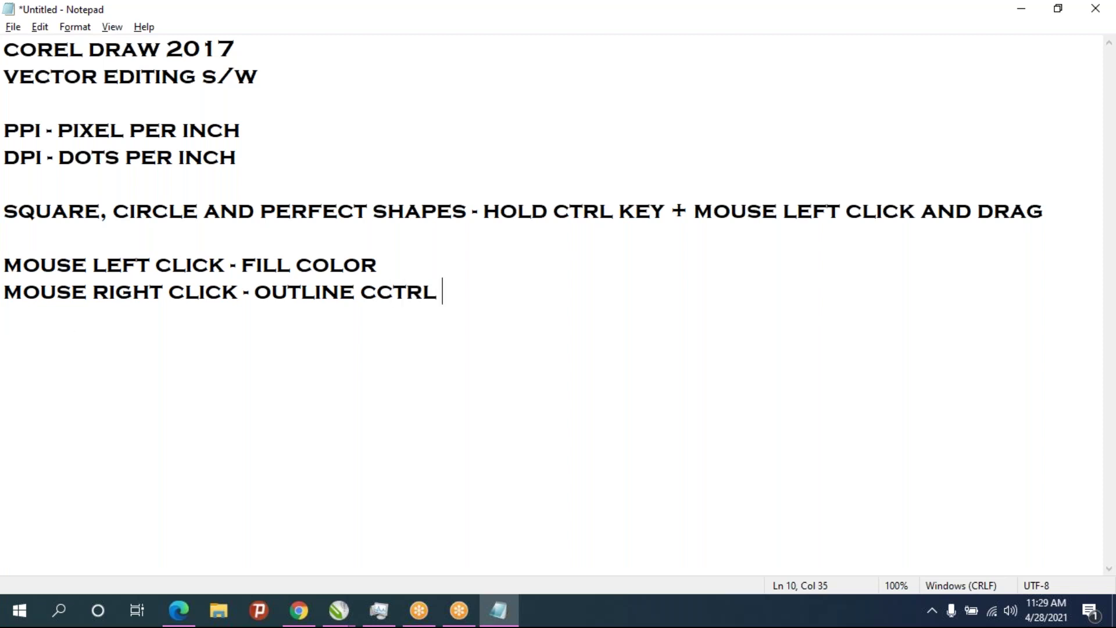
key(BackSpace)
key(BackSpace)
key(BackSpace)
key(BackSpace)
key(BackSpace)
key(BackSpace)
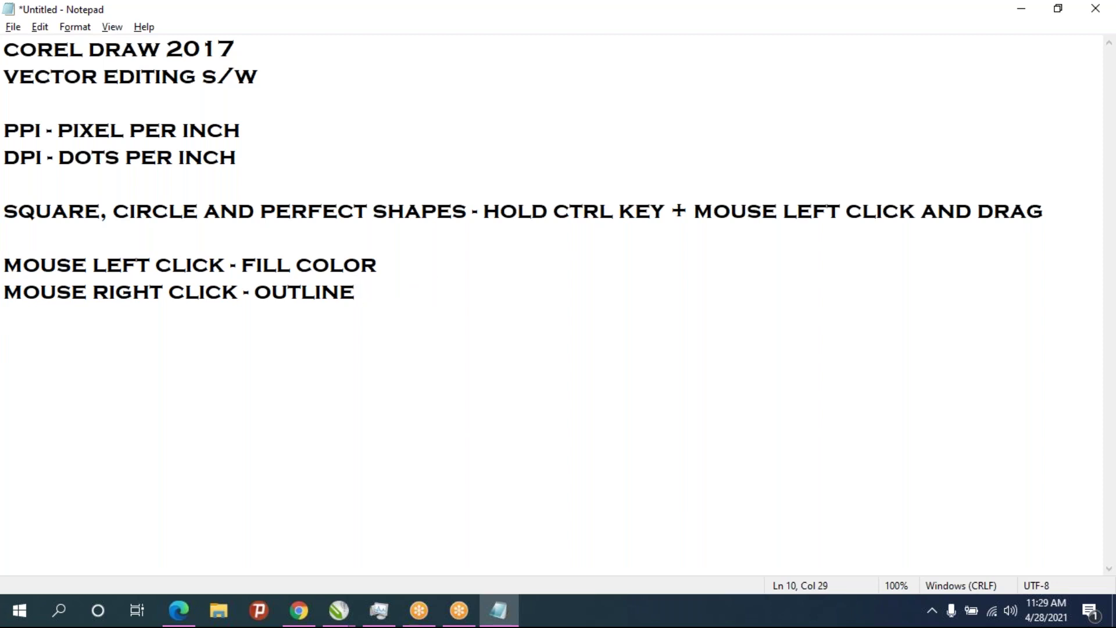
key(ctrl+z)
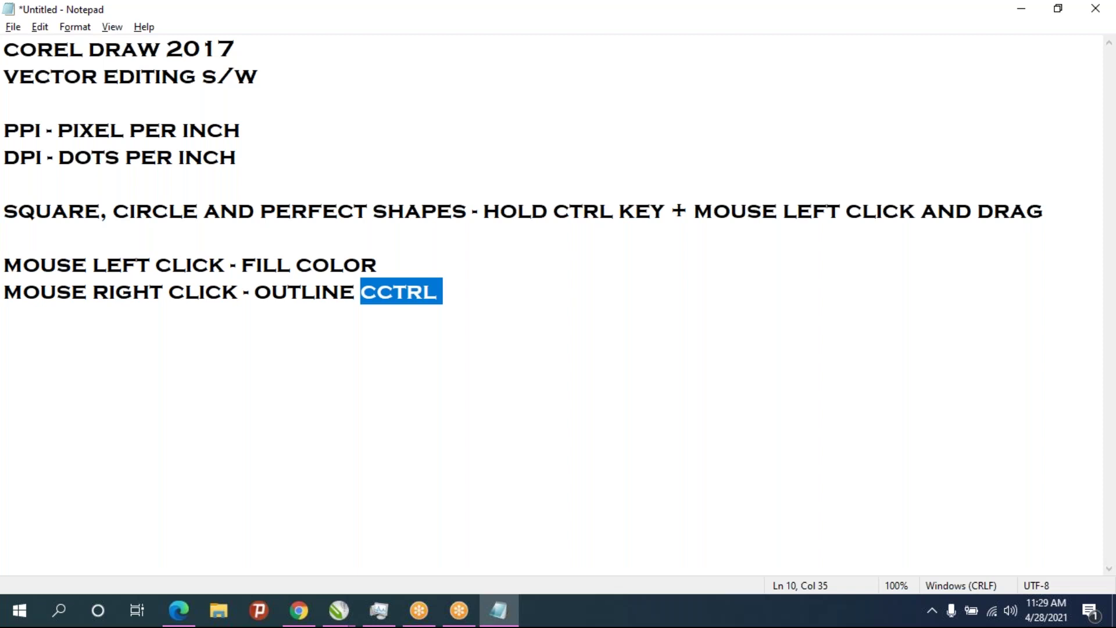
key(BackSpace)
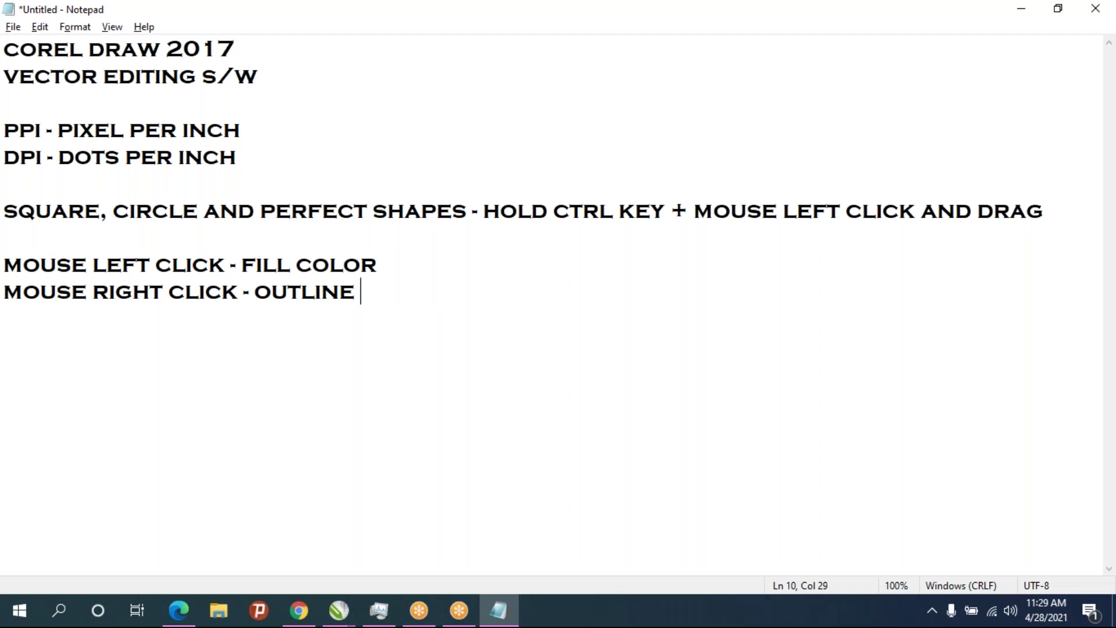
text(COLOR)
key(Return)
Add the Ctrl + ZOOM IN and Ctrl - ZOOM OUT shortcut lines and begin '(SCROLL' below
text(CTRL )
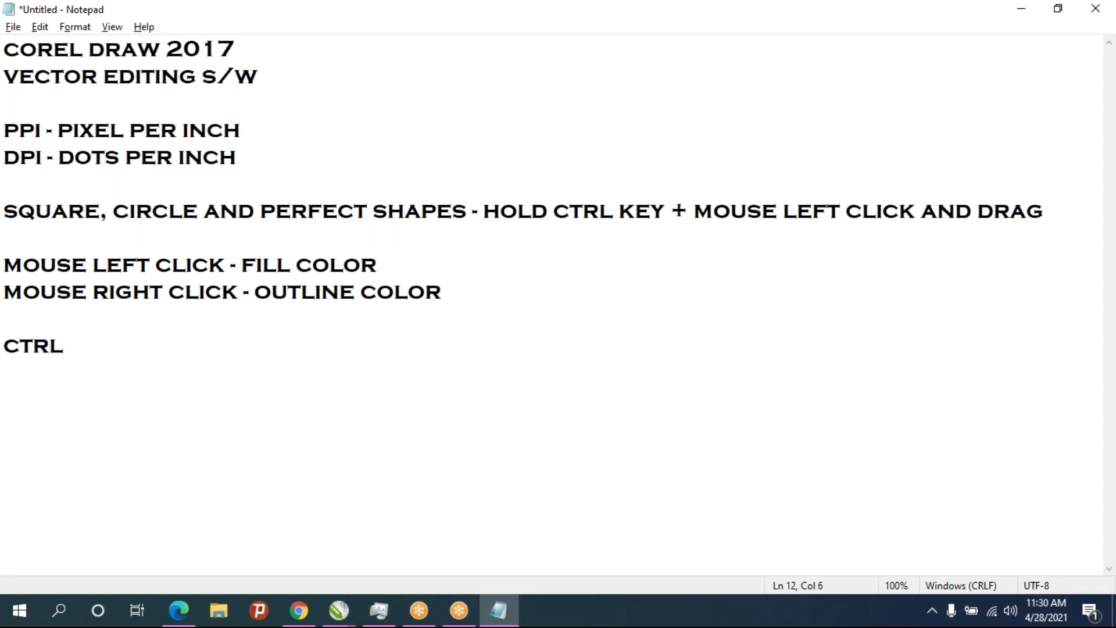
text(+ = -)
text(ZOOM )
text(IN )
text(CTRL)
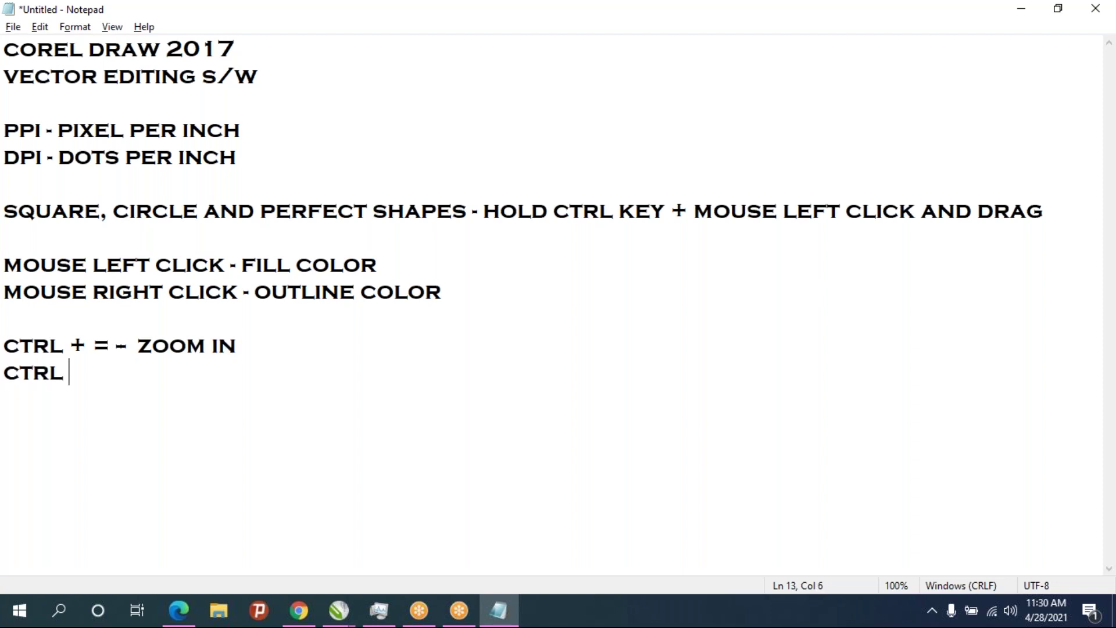
text(+ - )
text( ---- )
text(Z)
text(OOM OUT)
key(Return)
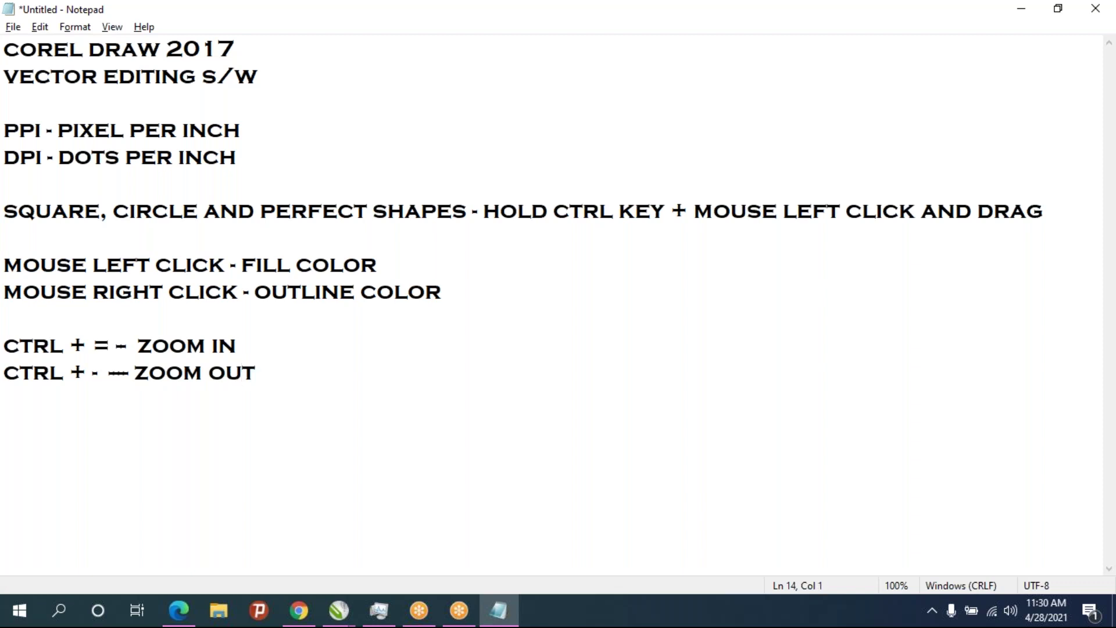
text(())
key(Right)
key(BackSpace)
key(BackSpace)
text((sCROO)
key(BackSpace)
Complete the note '(SCROLL BUTTON - UP AND DOWN)'
text(LL B)
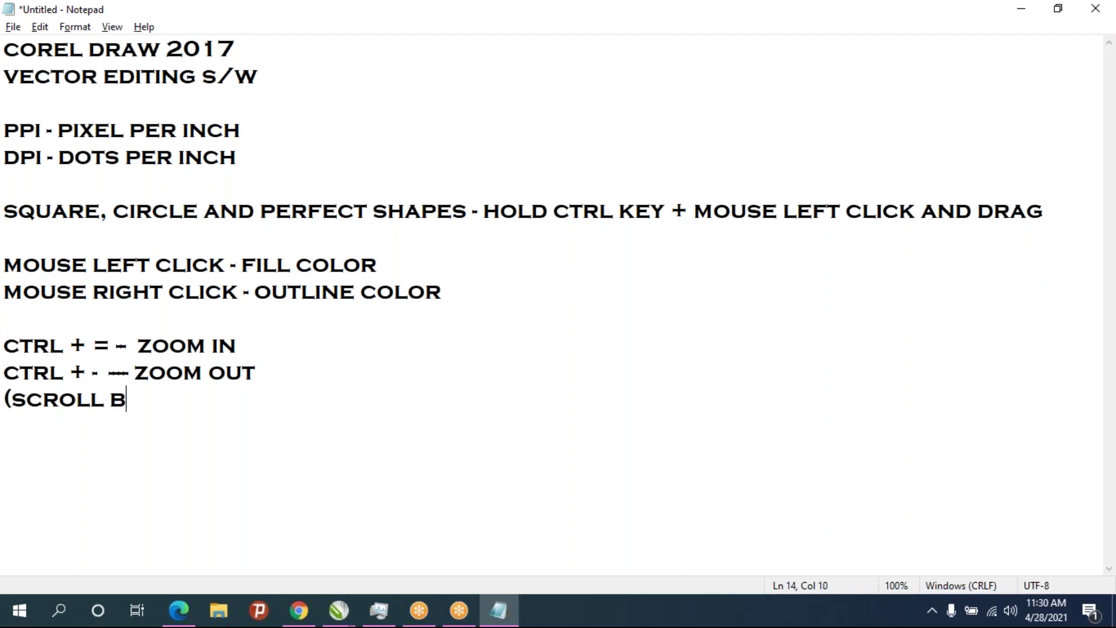
text(UTTON))
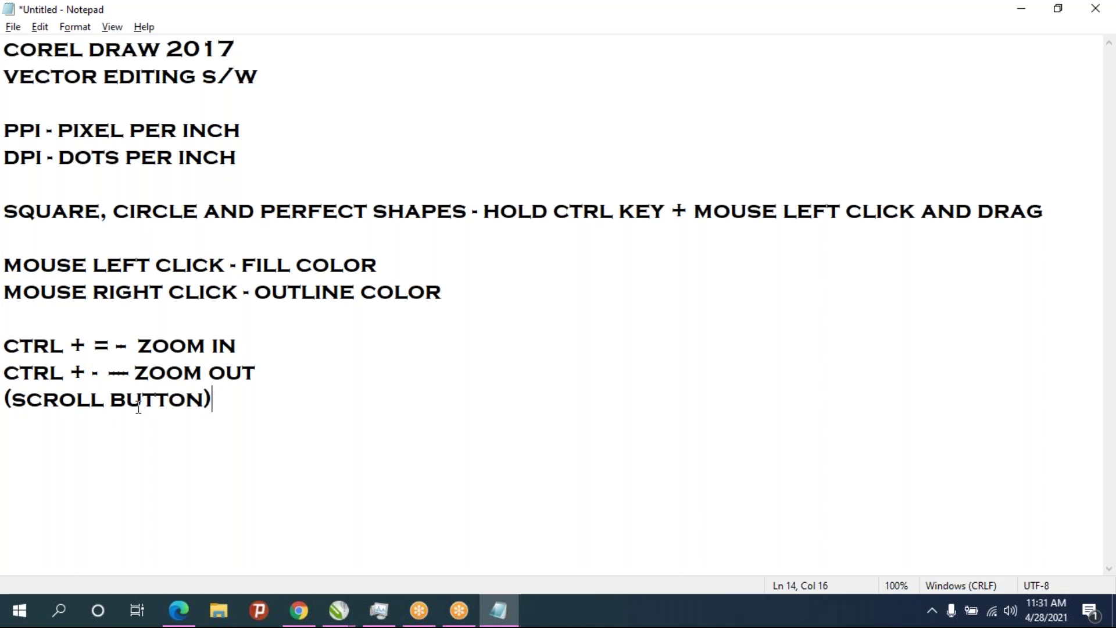
drag(110, 399, 202, 401)
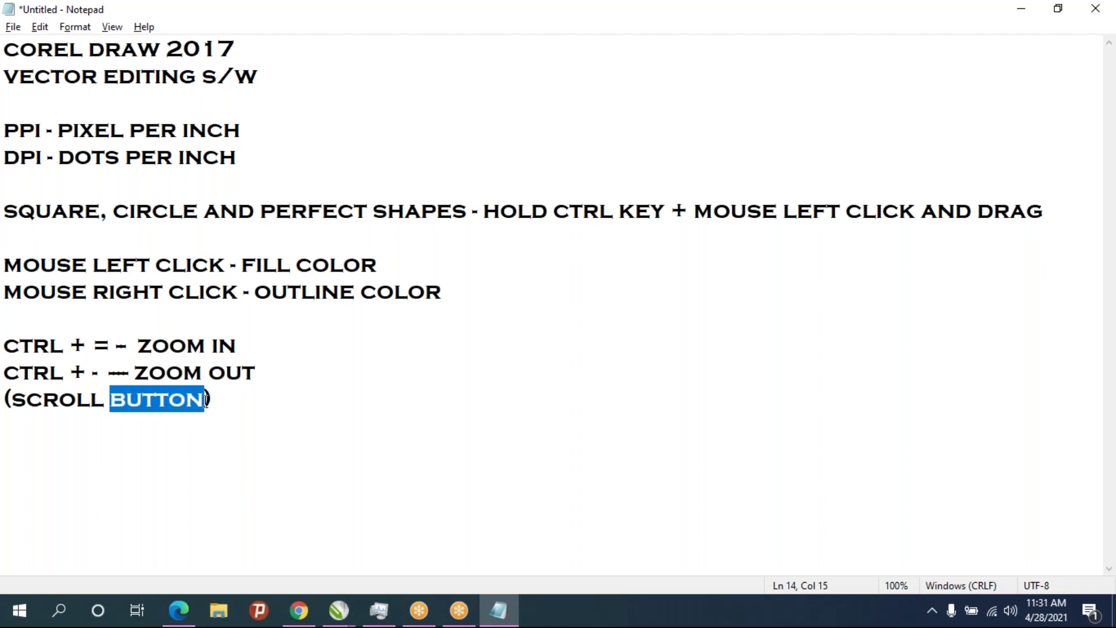
click(207, 400)
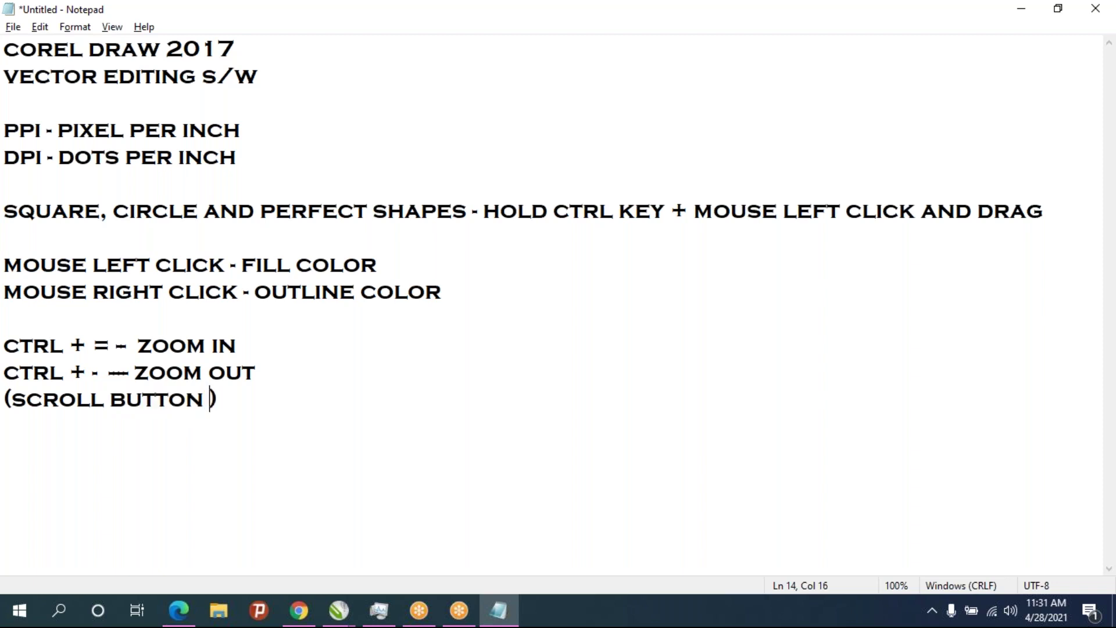
text(- UP AND )
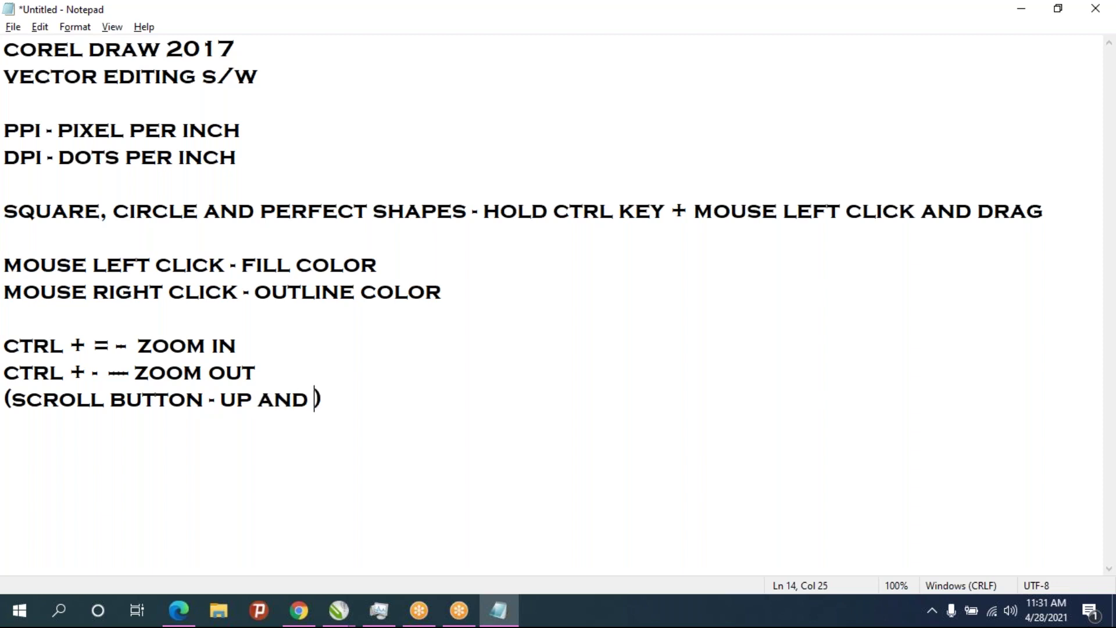
text(DOWN)
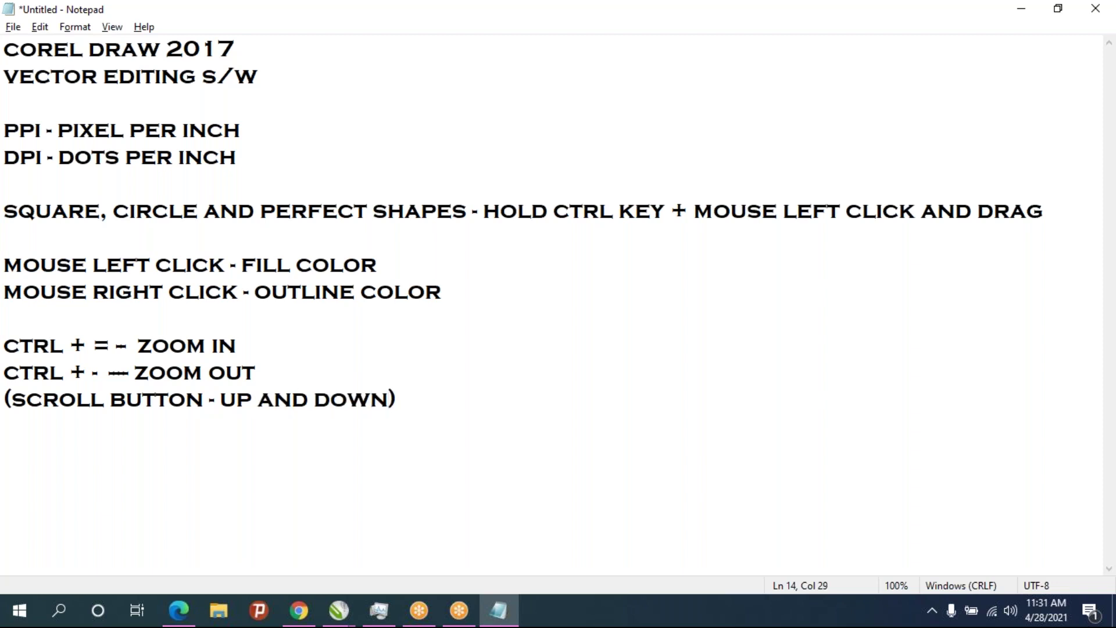
click(436, 402)
Add the note '(scroll button - click & hold - HAND TOOL)' on a new line
key(Return)
text(())
text(scroll button )
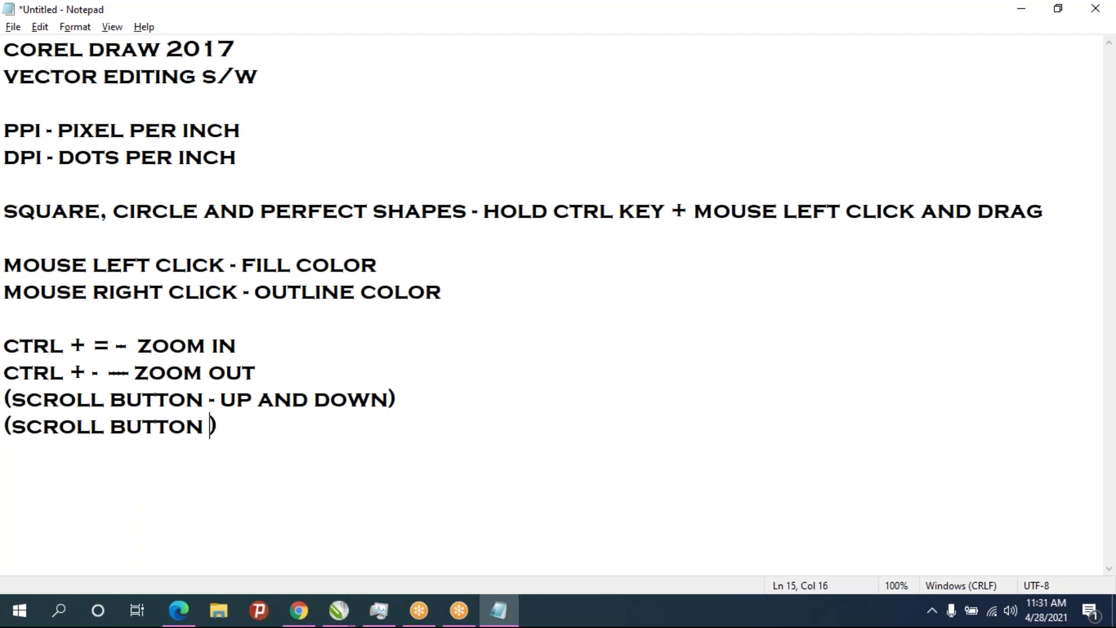
text(-)
key(BackSpace)
text(click hold -)
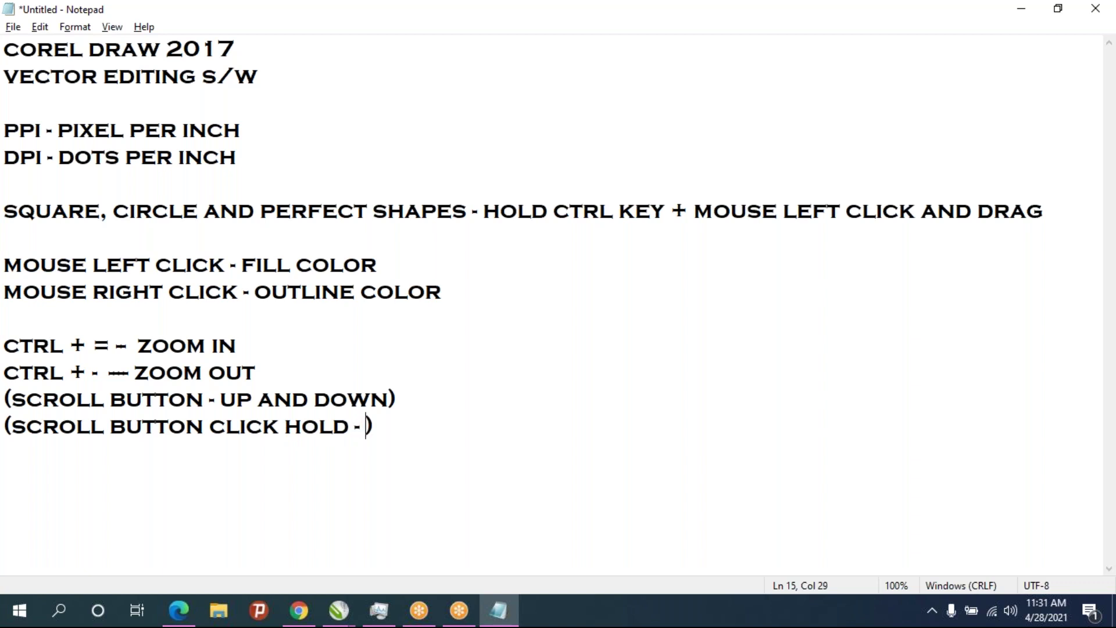
click(280, 427)
text(&)
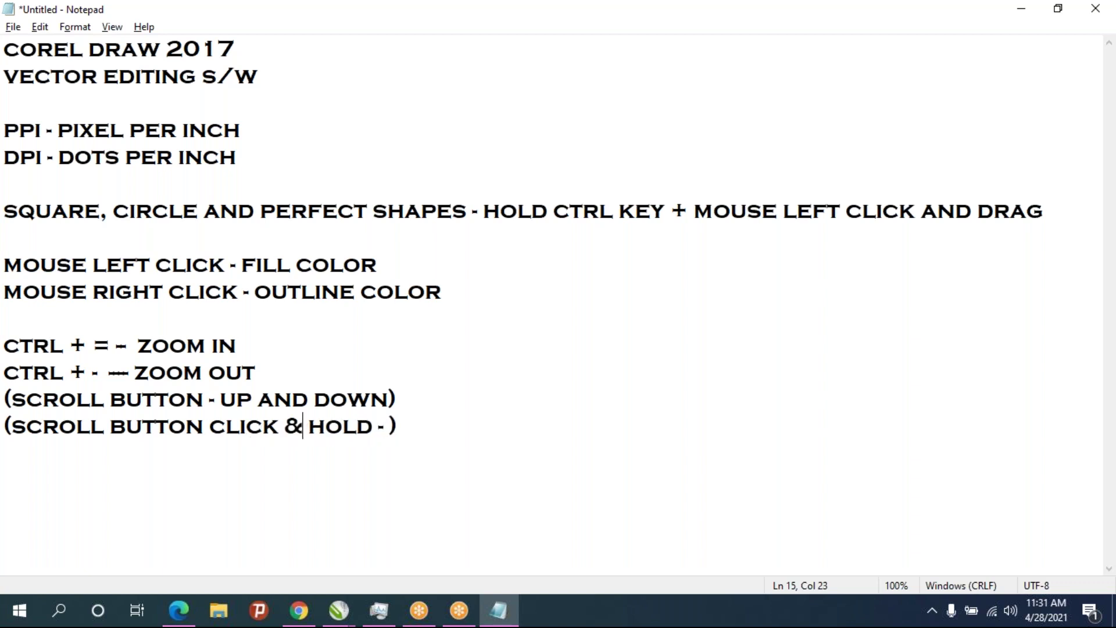
click(389, 426)
text(HAND TOOL)
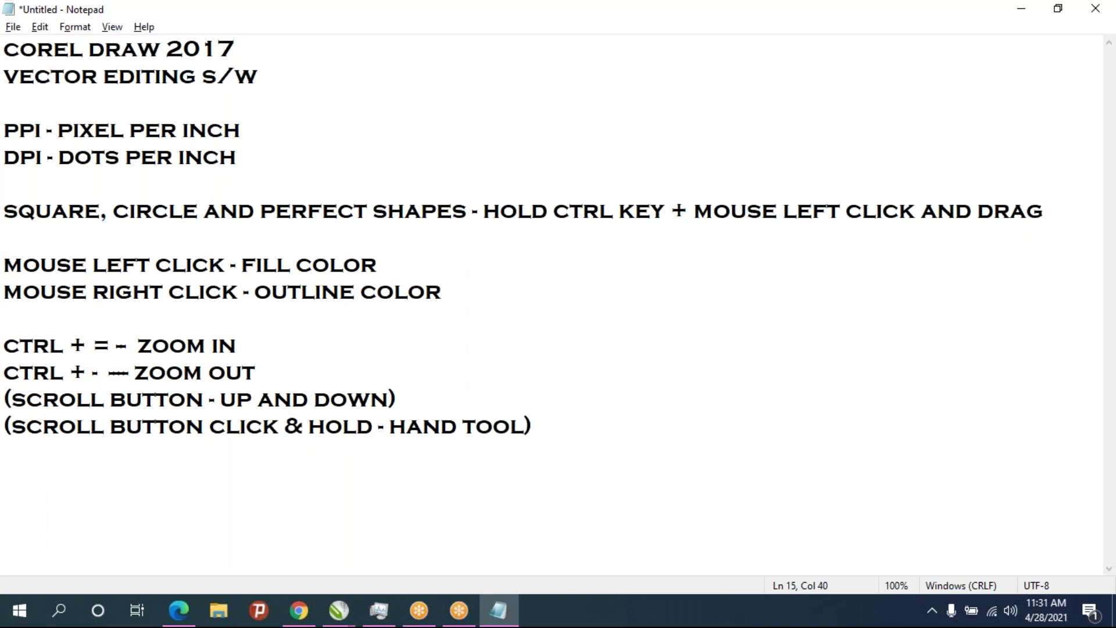
click(338, 610)
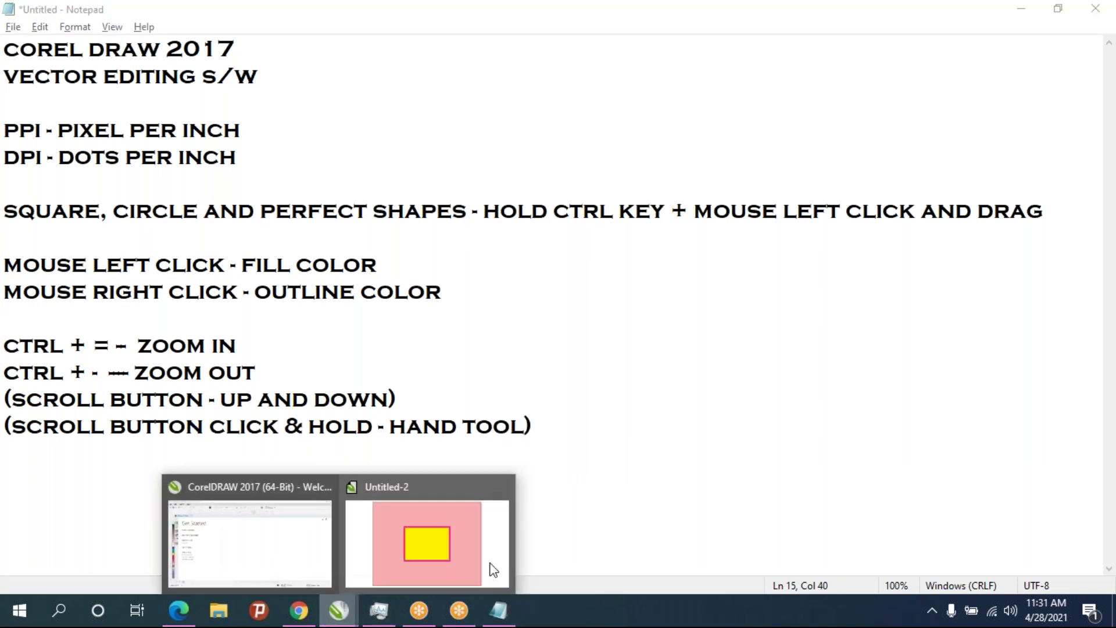
click(493, 569)
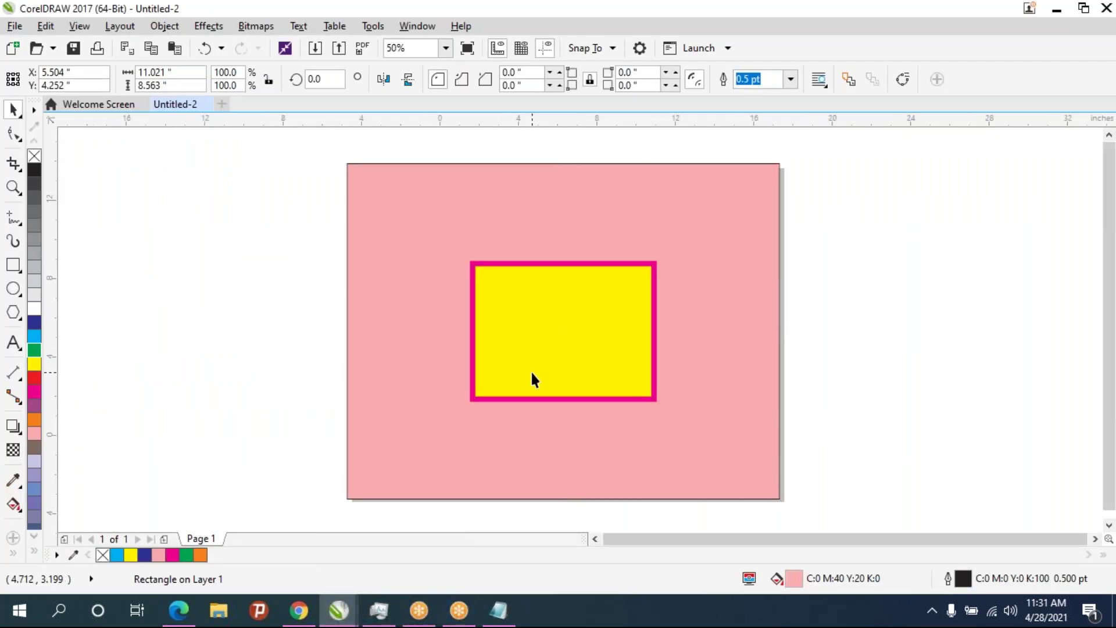
scroll(530, 369, down, 3)
mouse_move(538, 367)
mouse_down()
mouse_move(625, 387)
mouse_move(560, 281)
mouse_up()
mouse_move(516, 396)
mouse_down()
mouse_move(614, 371)
mouse_move(622, 411)
mouse_move(767, 356)
mouse_move(602, 326)
mouse_move(778, 465)
mouse_move(192, 333)
mouse_move(343, 232)
mouse_move(337, 251)
mouse_move(697, 332)
mouse_move(727, 326)
mouse_move(446, 341)
mouse_move(612, 329)
mouse_up()
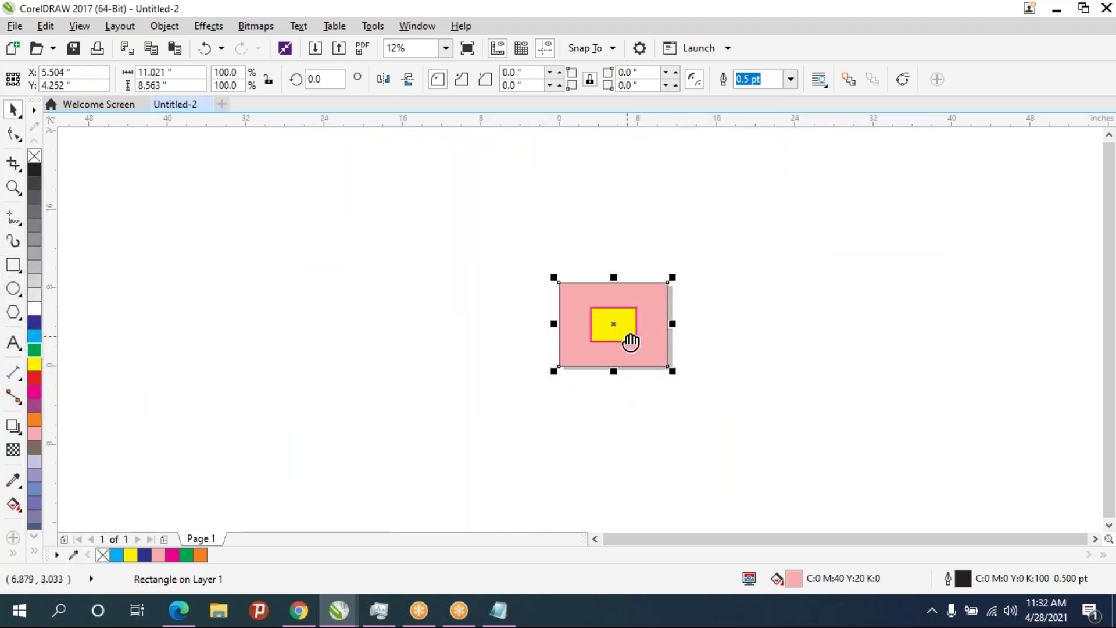
scroll(623, 332, up, 2)
scroll(623, 337, up, 1)
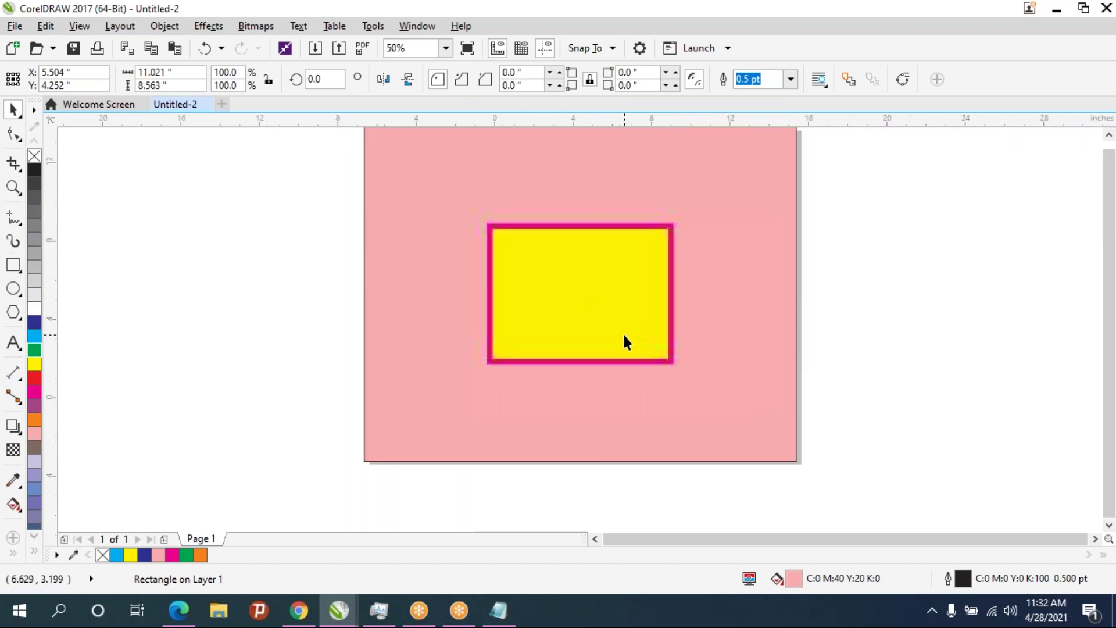
scroll(624, 337, up, 2)
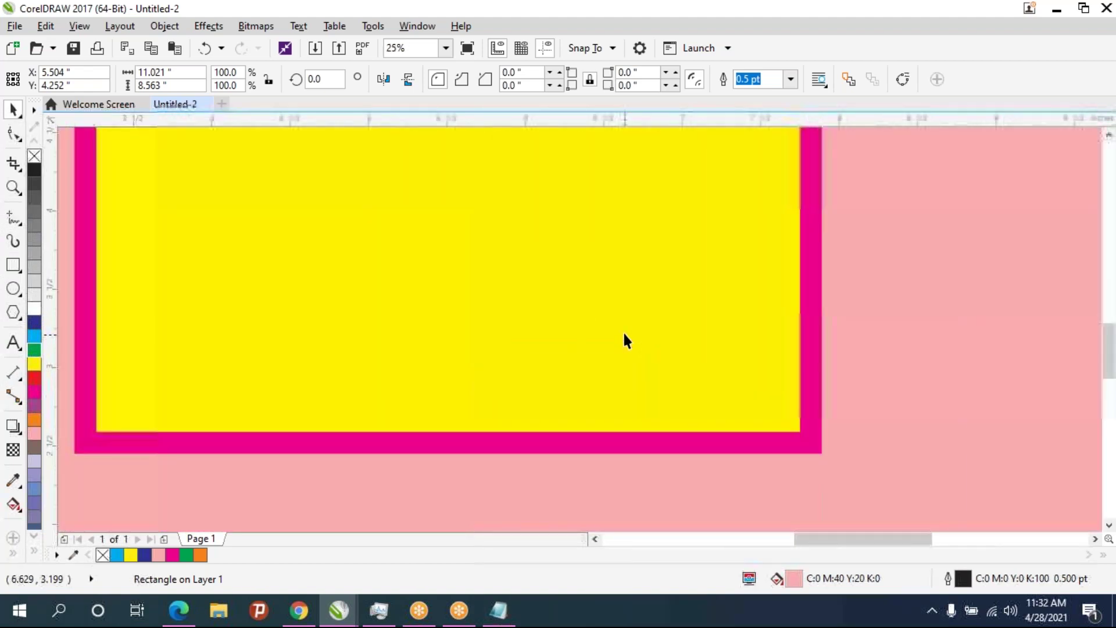
scroll(624, 336, up, 2)
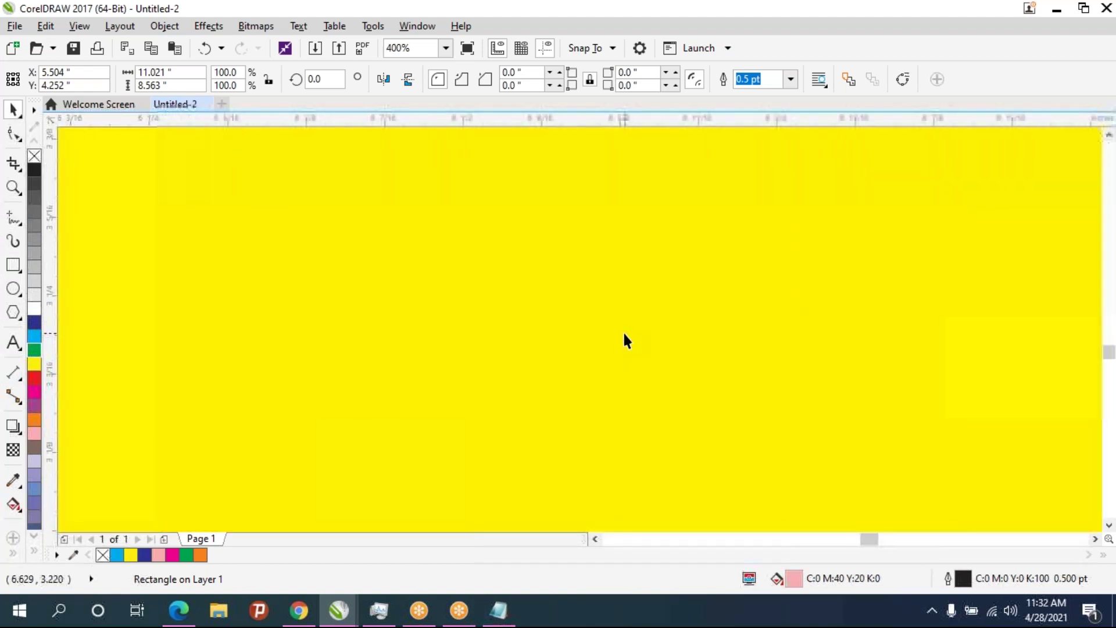
scroll(626, 339, down, 2)
scroll(625, 339, down, 4)
drag(624, 317, 618, 391)
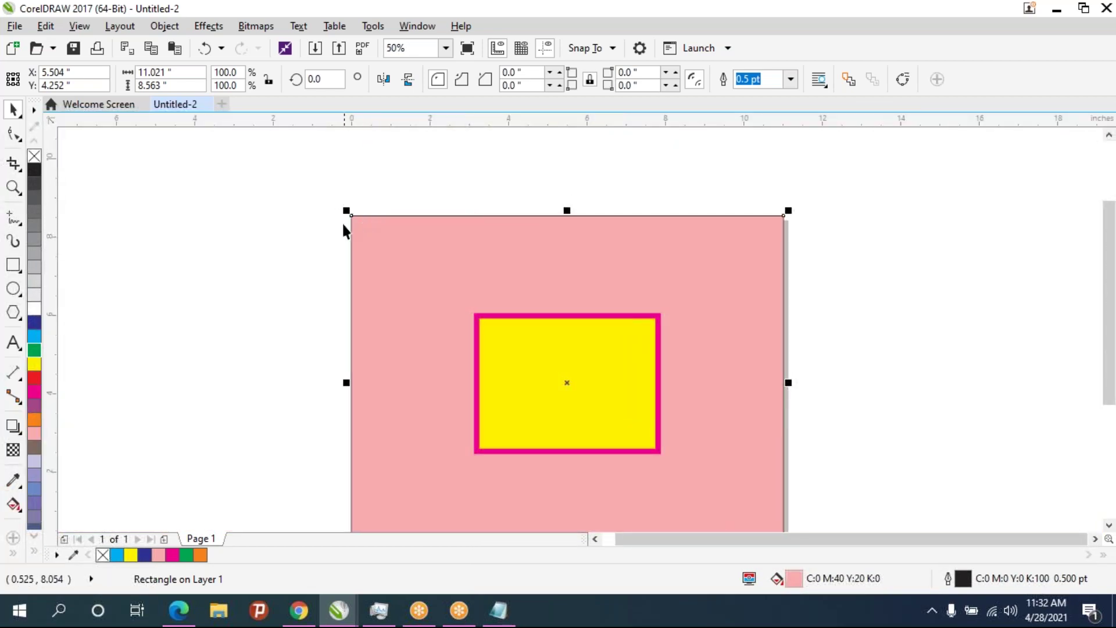
scroll(350, 215, up, 1)
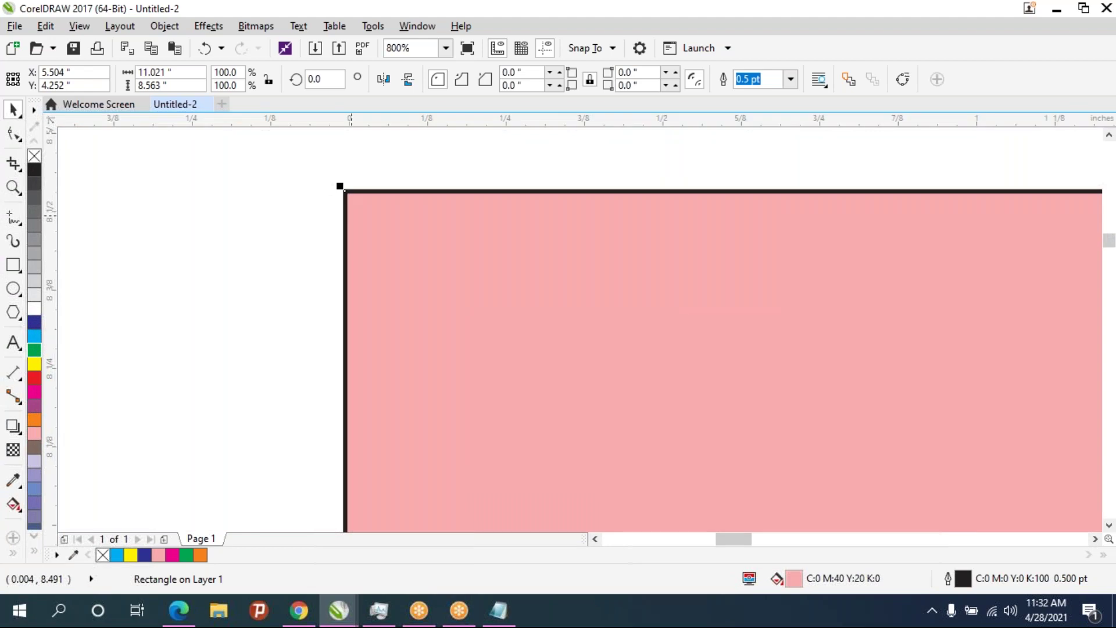
scroll(439, 248, down, 3)
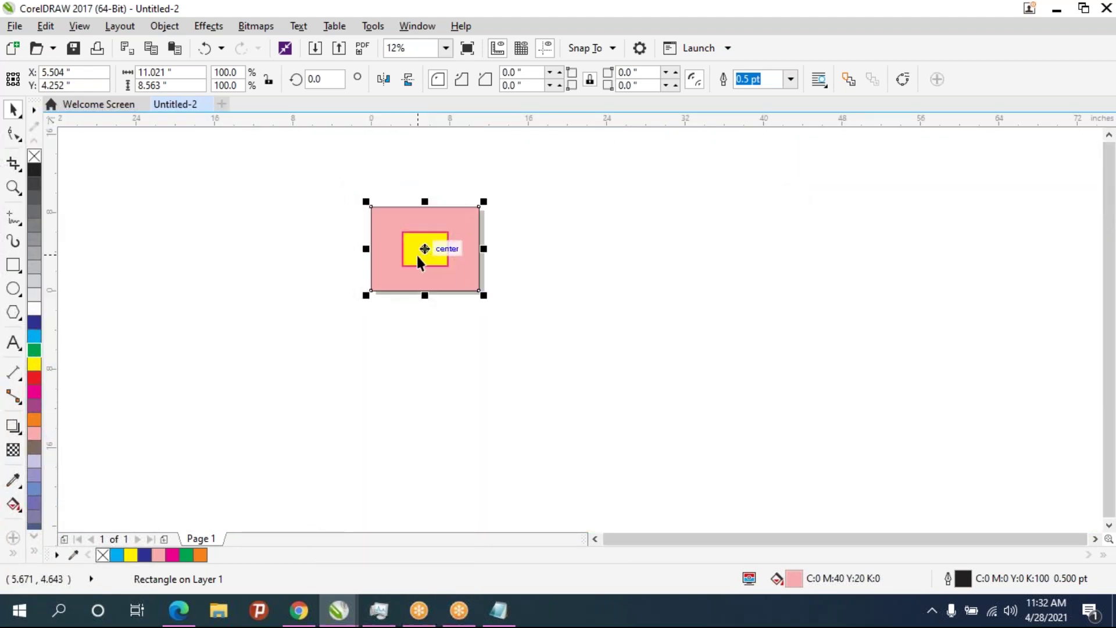
scroll(423, 249, up, 2)
scroll(407, 235, up, 5)
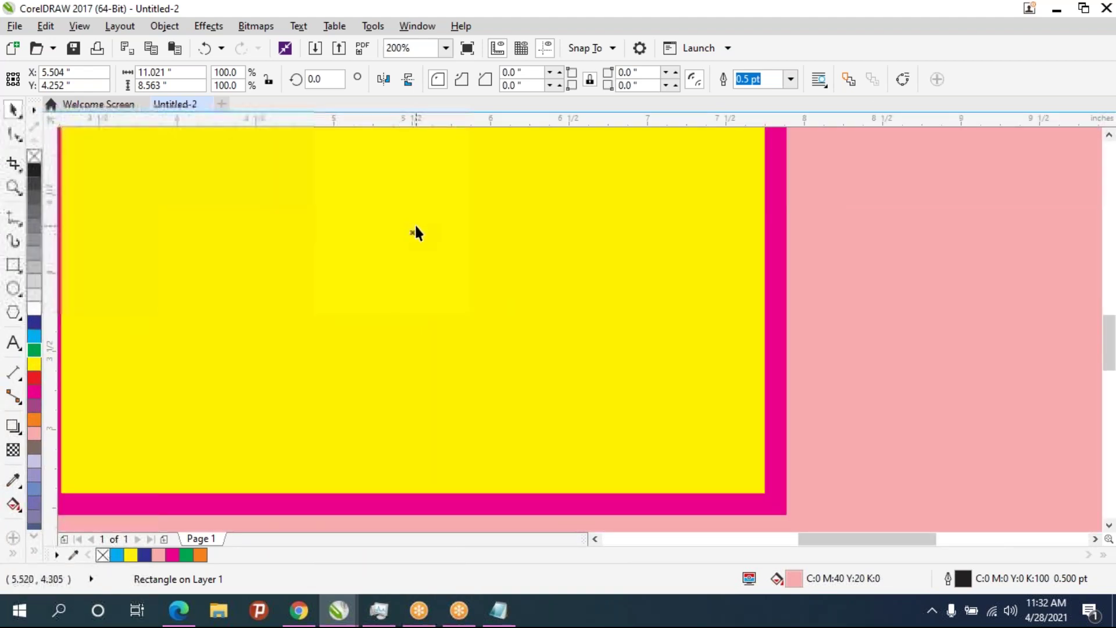
scroll(414, 225, up, 7)
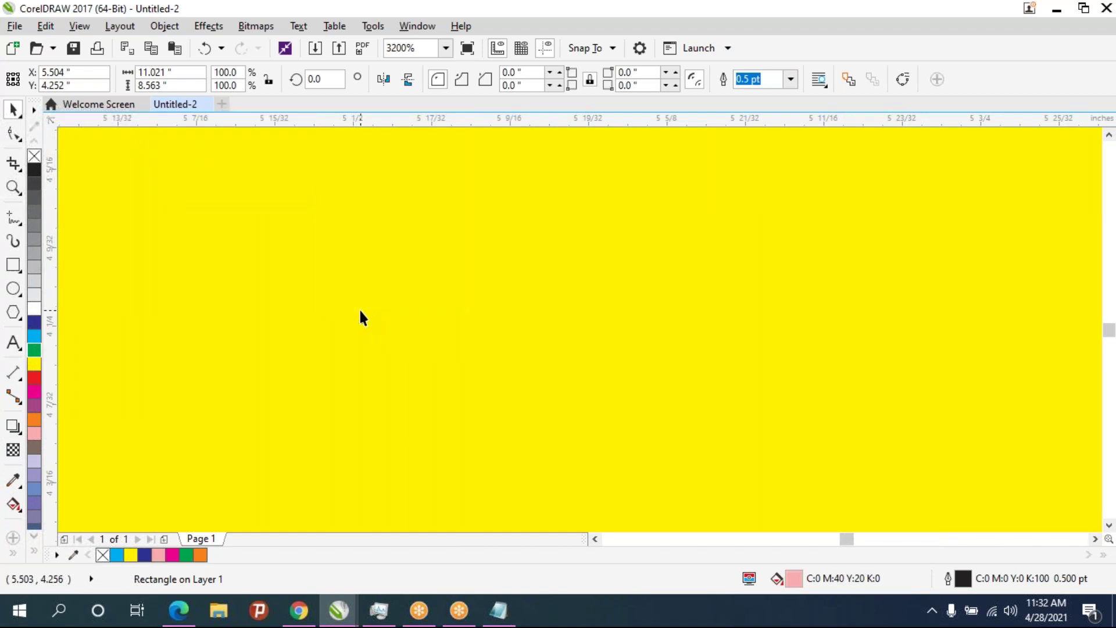
scroll(358, 308, down, 3)
scroll(405, 303, down, 7)
scroll(445, 262, down, 5)
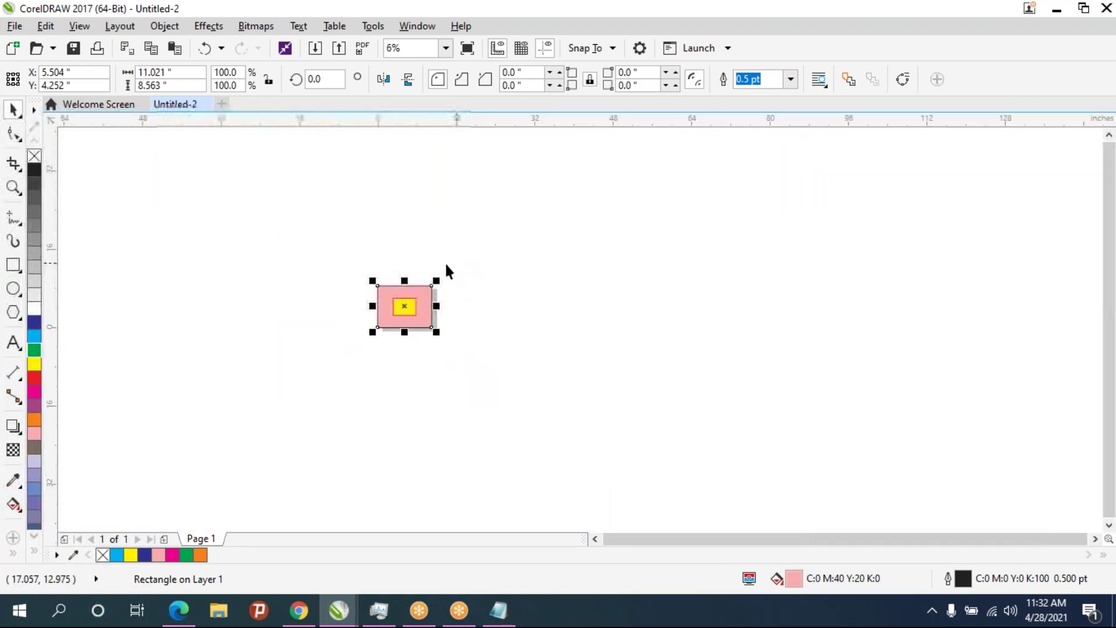
scroll(437, 284, up, 3)
scroll(434, 282, up, 2)
scroll(384, 285, up, 5)
scroll(360, 285, down, 6)
scroll(311, 304, down, 4)
scroll(508, 261, down, 1)
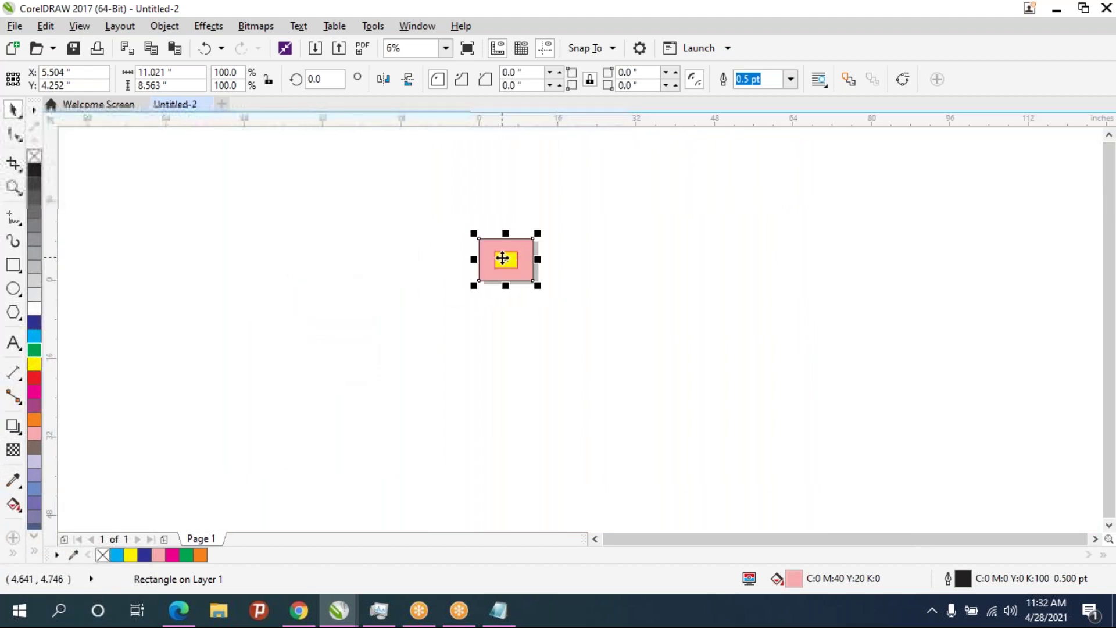
scroll(500, 259, up, 3)
scroll(498, 269, up, 2)
mouse_move(518, 254)
mouse_down()
mouse_move(450, 391)
mouse_move(466, 372)
mouse_up()
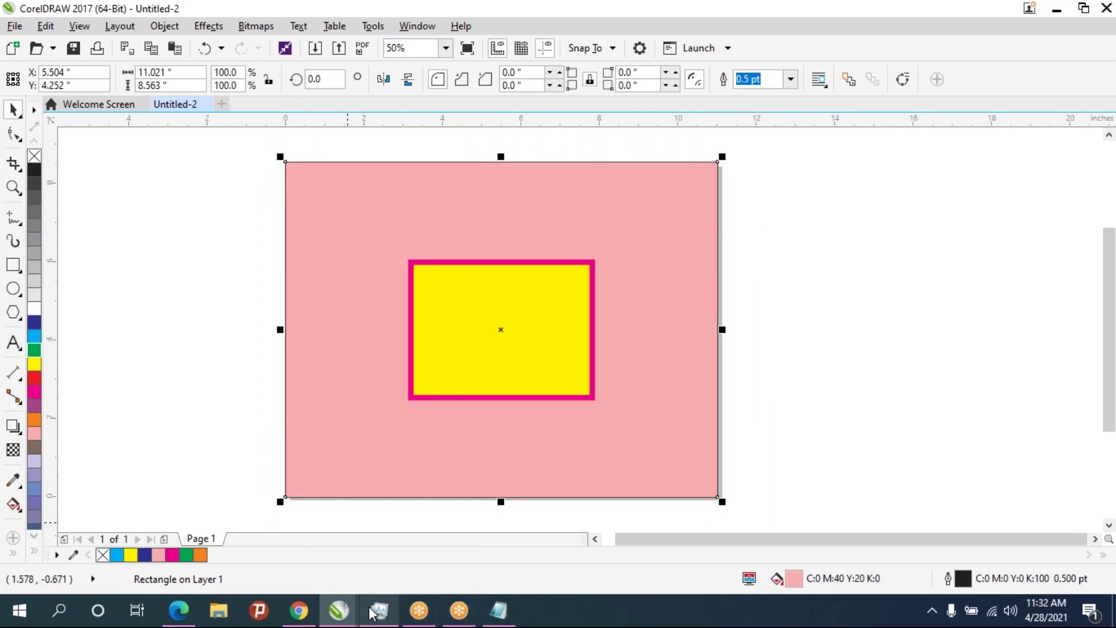
mouse_move(498, 610)
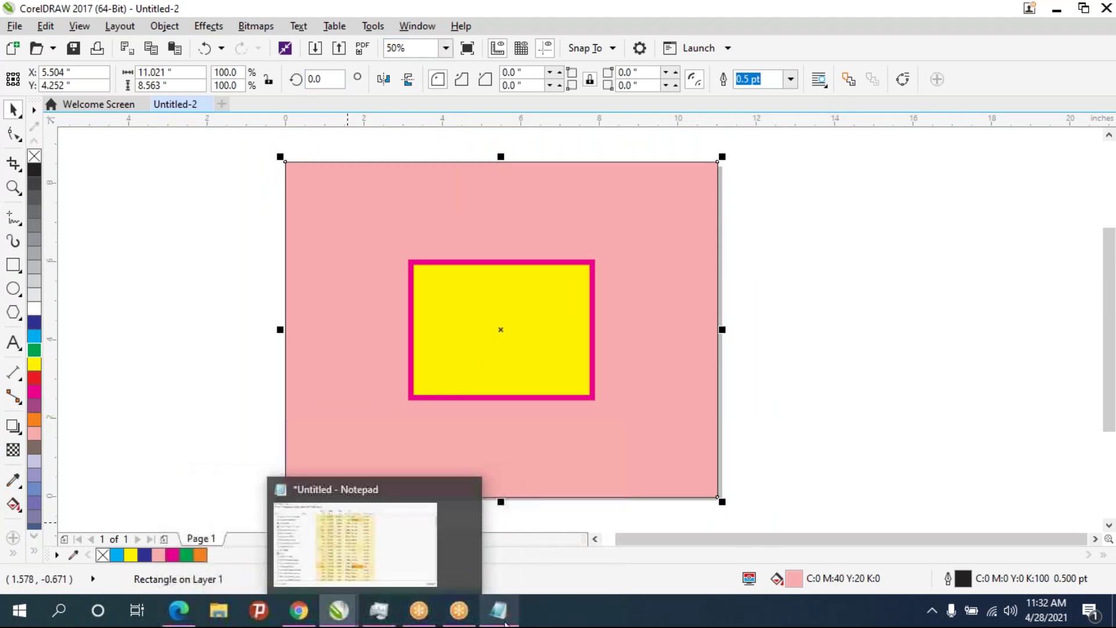
Add the line 'Ctrl + z - undo' to the Notepad notes
click(503, 623)
key(Return)
key(Return)
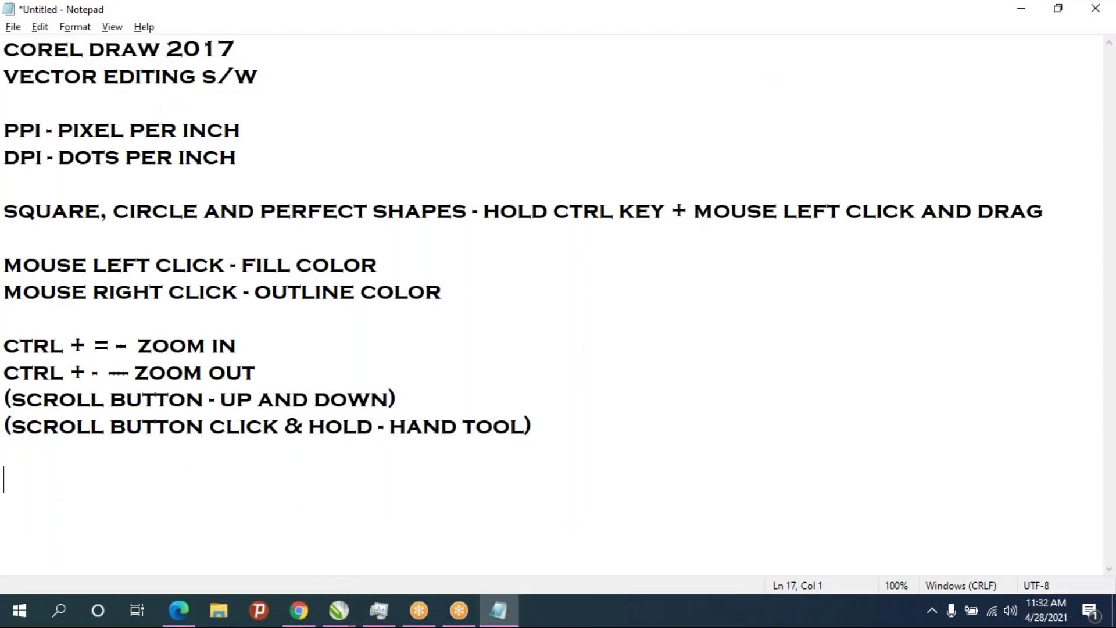
text(Ctrl )
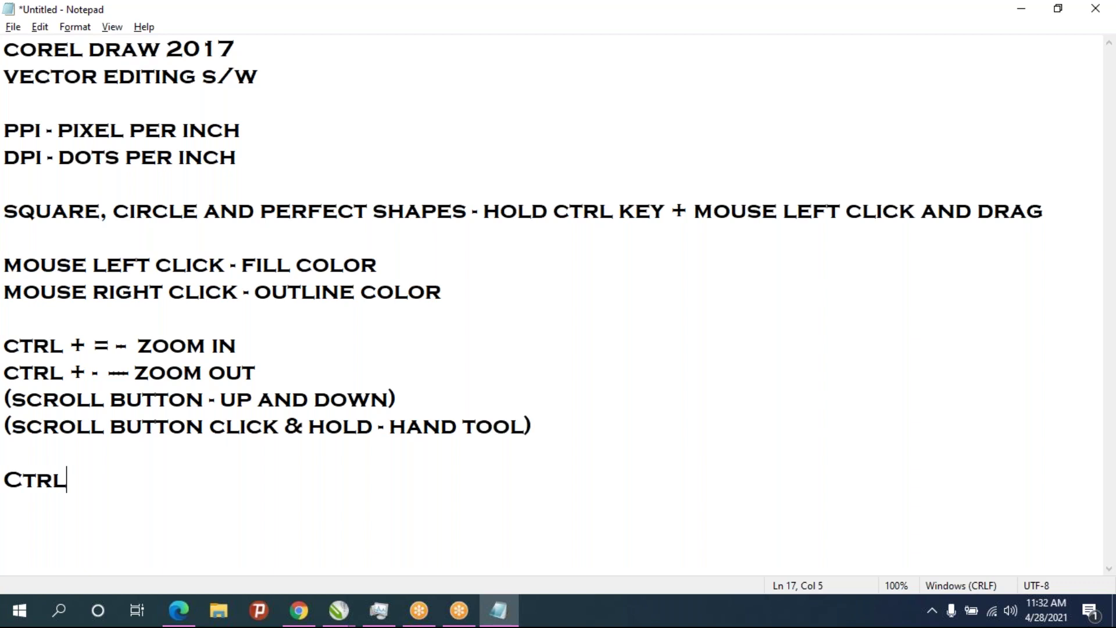
text(+)
text( z)
text( - )
text(- )
text(undo)
Add the line 'Ctrl + shift + z - redo', then return to CorelDRAW and undo once
key(Return)
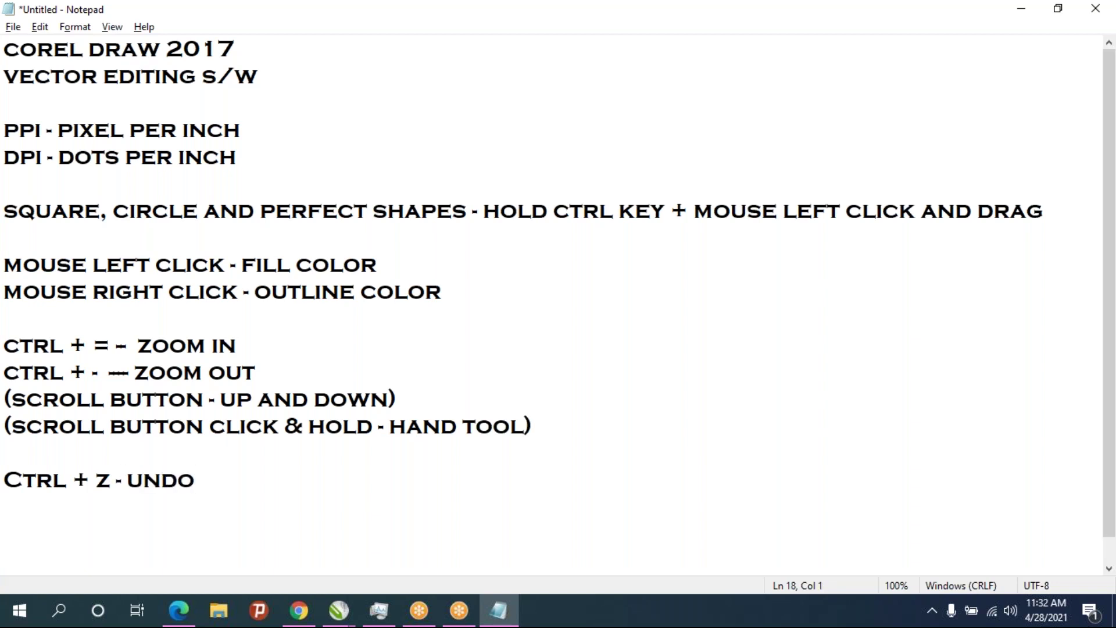
text(Ctrl )
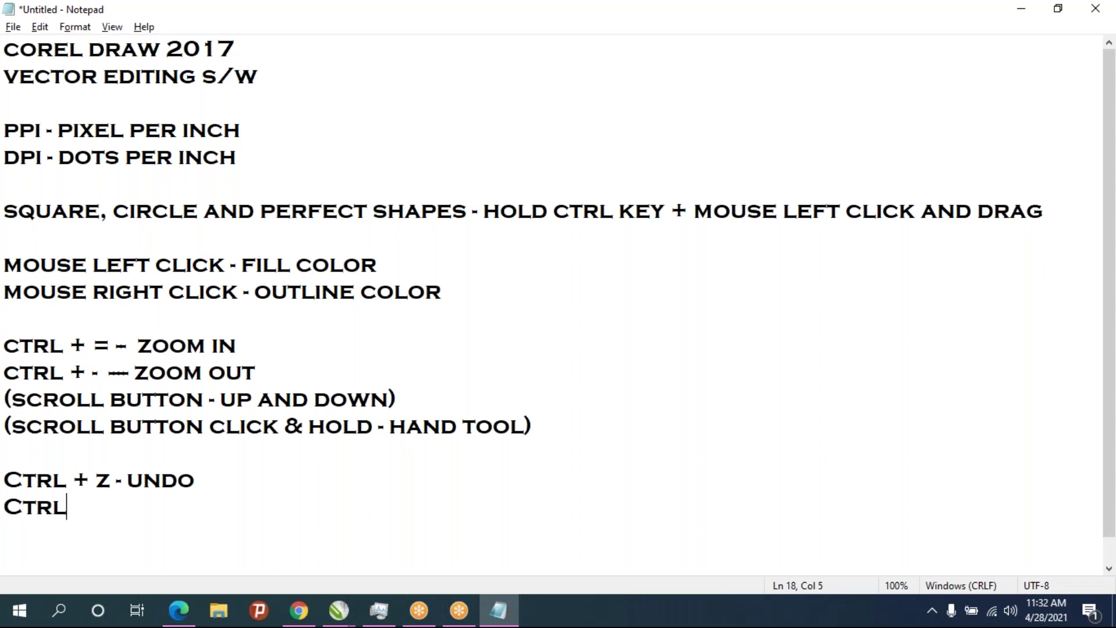
text(+ Hi)
key(BackSpace)
key(BackSpace)
text(shit)
key(BackSpace)
key(BackSpace)
text(ft +)
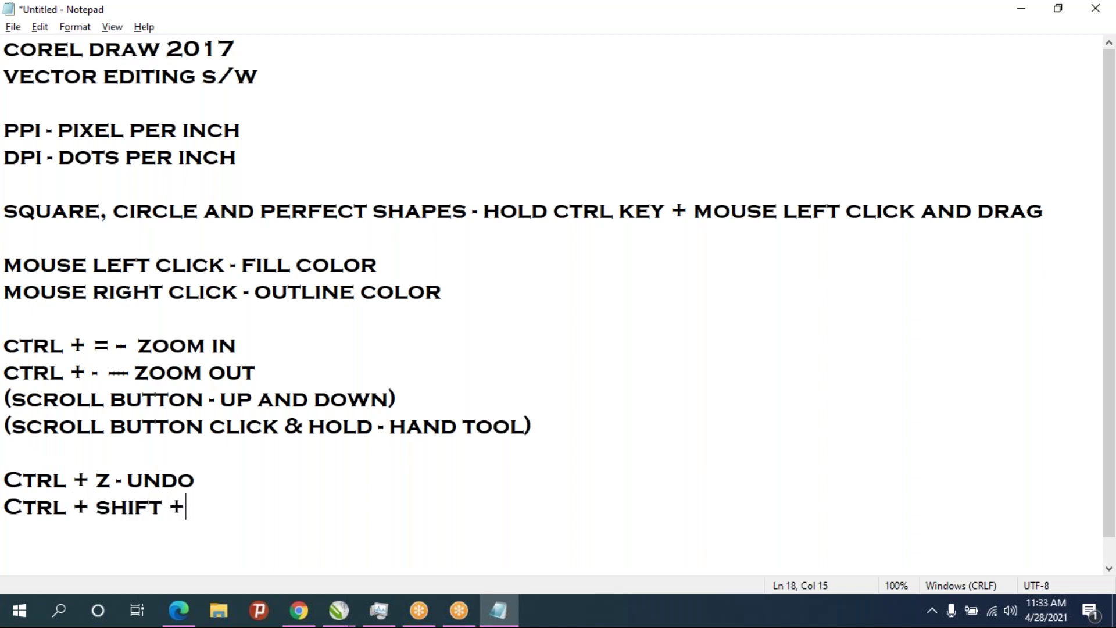
text(x)
key(BackSpace)
text(z )
text(- redo)
key(alt+Tab)
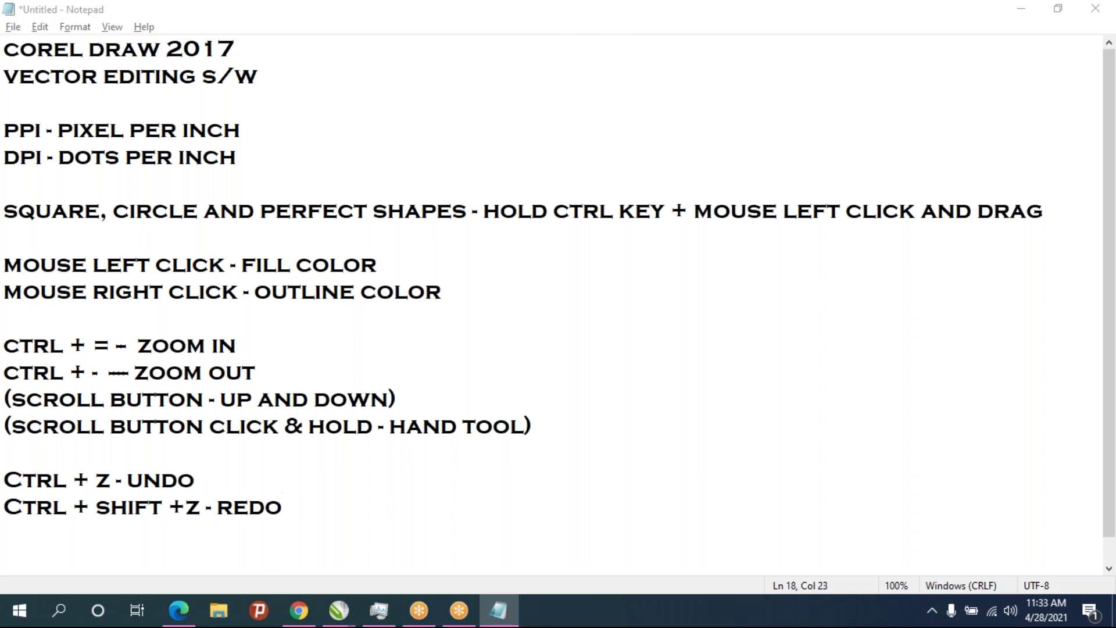
key(ctrl+z)
key(ctrl+z)
key(ctrl+z)
key(ctrl+z)
key(ctrl+z)
key(ctrl+z)
key(ctrl+z)
Undo back through earlier shapes, then redo to the pink page with the magenta-framed rectangle
key(ctrl+z)
key(ctrl+z)
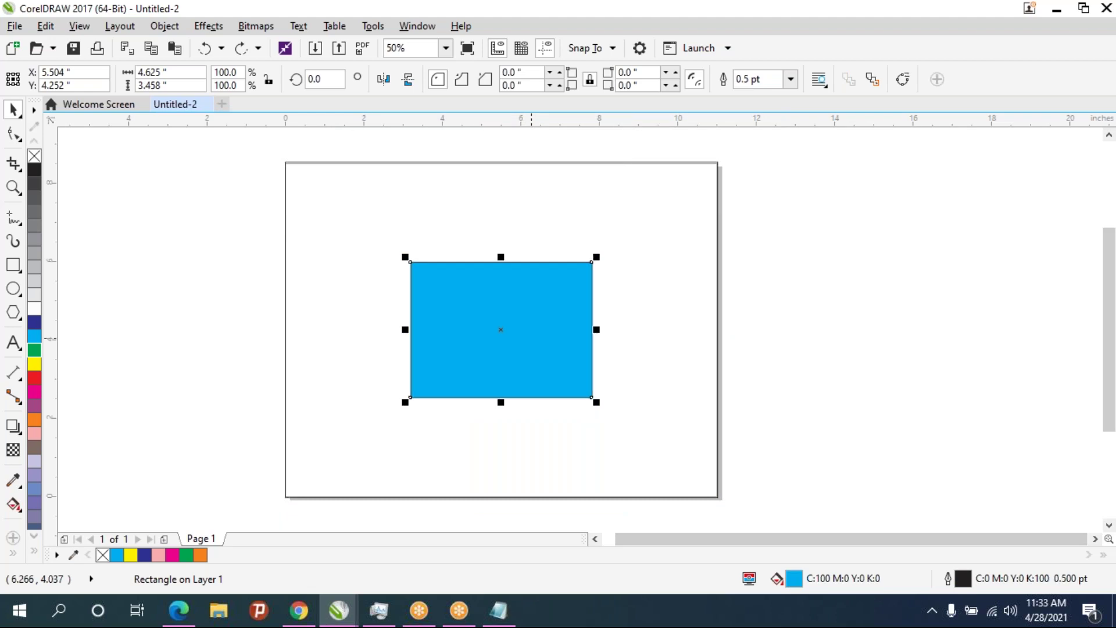
key(ctrl+z)
key(ctrl+z)
key(ctrl+z)
key(ctrl+z)
key(ctrl+z)
key(ctrl+z)
key(ctrl+z)
key(ctrl+z)
key(ctrl+z)
key(ctrl+z)
key(ctrl+z)
key(ctrl+z)
key(ctrl+z)
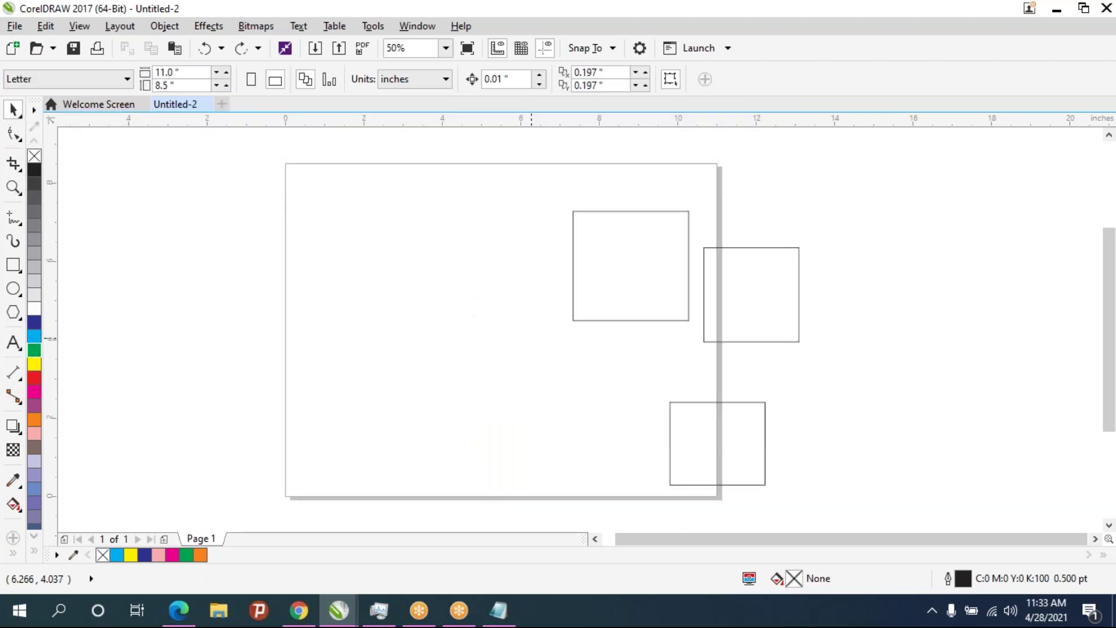
key(ctrl+z)
key(ctrl+z)
key(ctrl+z)
key(ctrl+z)
key(ctrl+z)
key(ctrl+z)
key(ctrl+z)
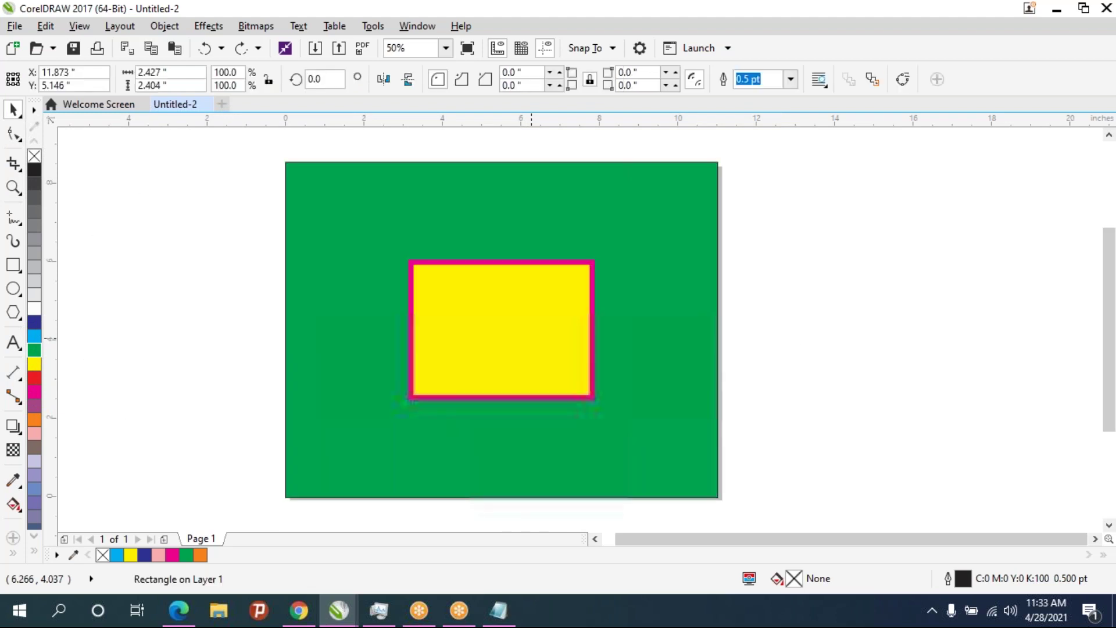
key(ctrl+shift+z)
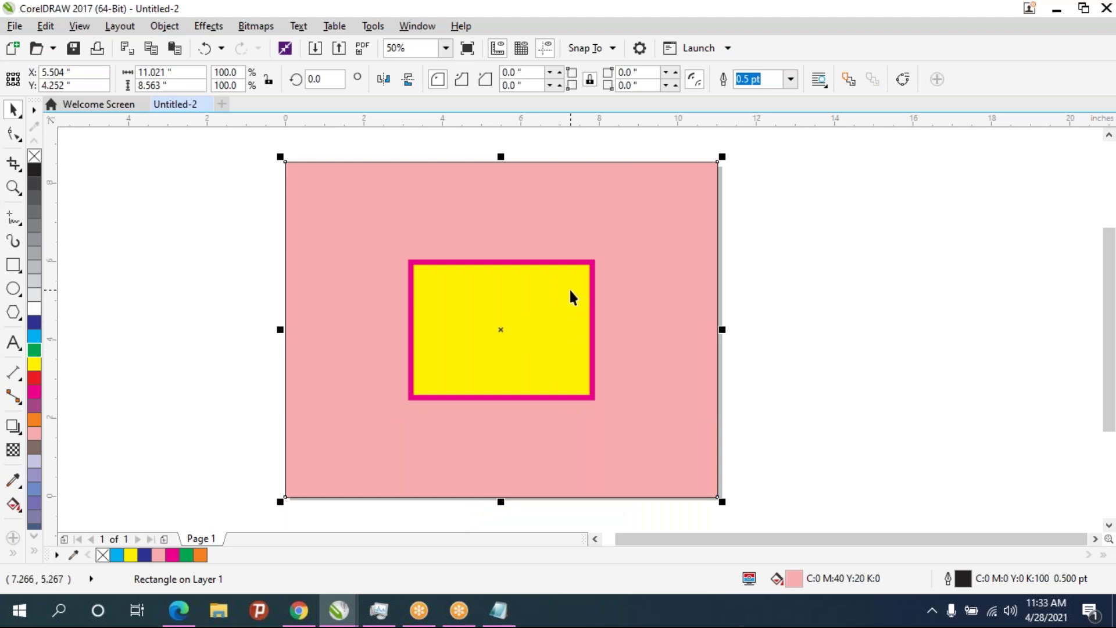
Select the yellow rectangle and try fill and outline colours, ending with a cyan outline
click(523, 319)
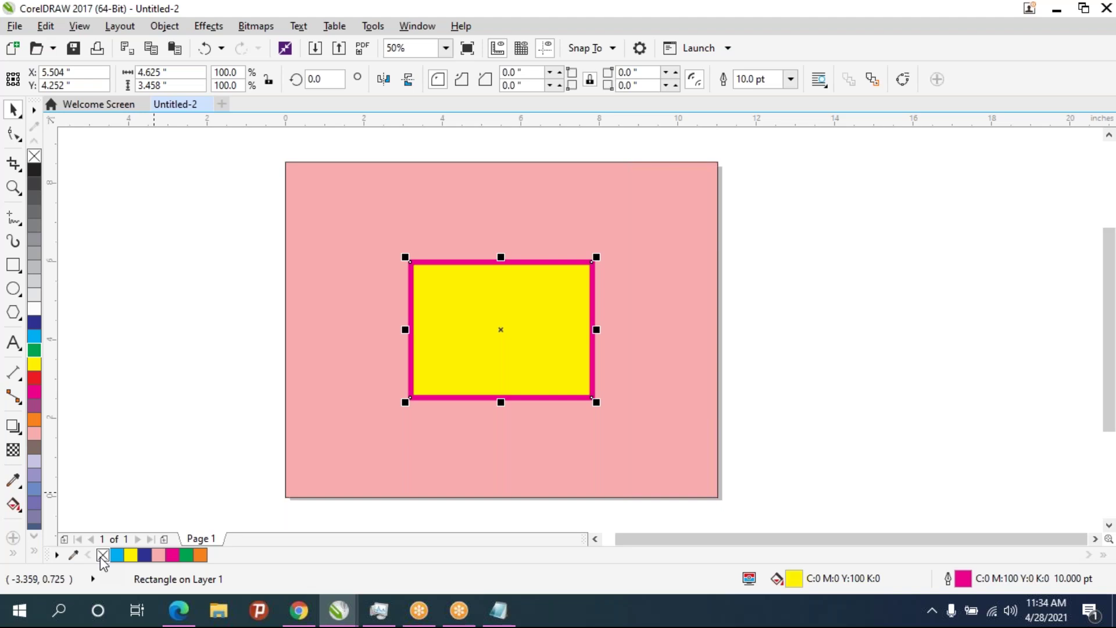
right_click(103, 557)
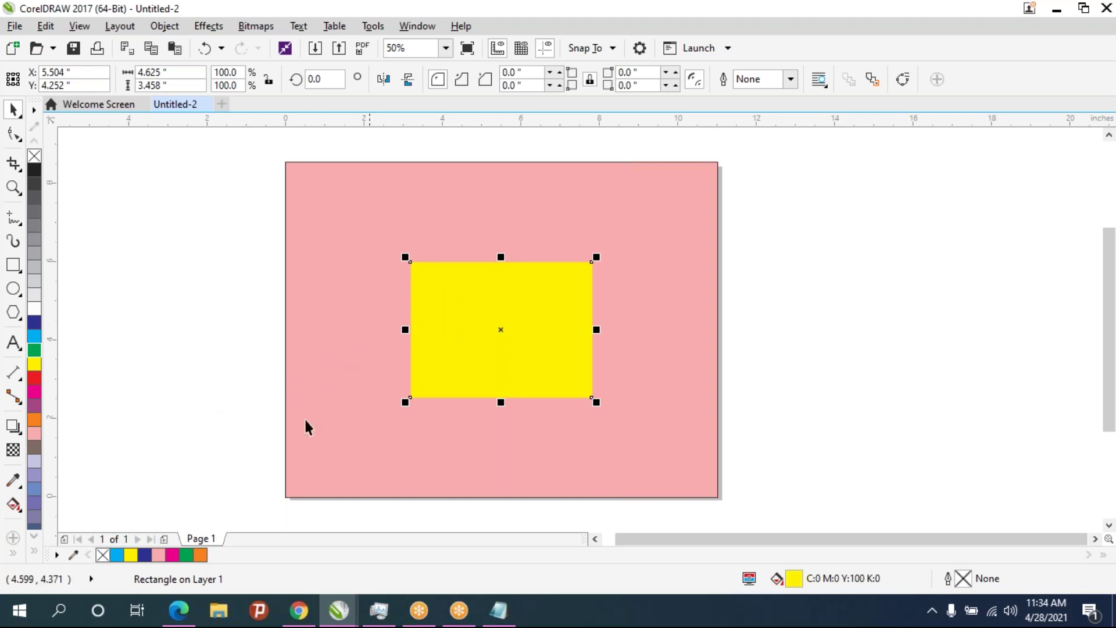
click(102, 555)
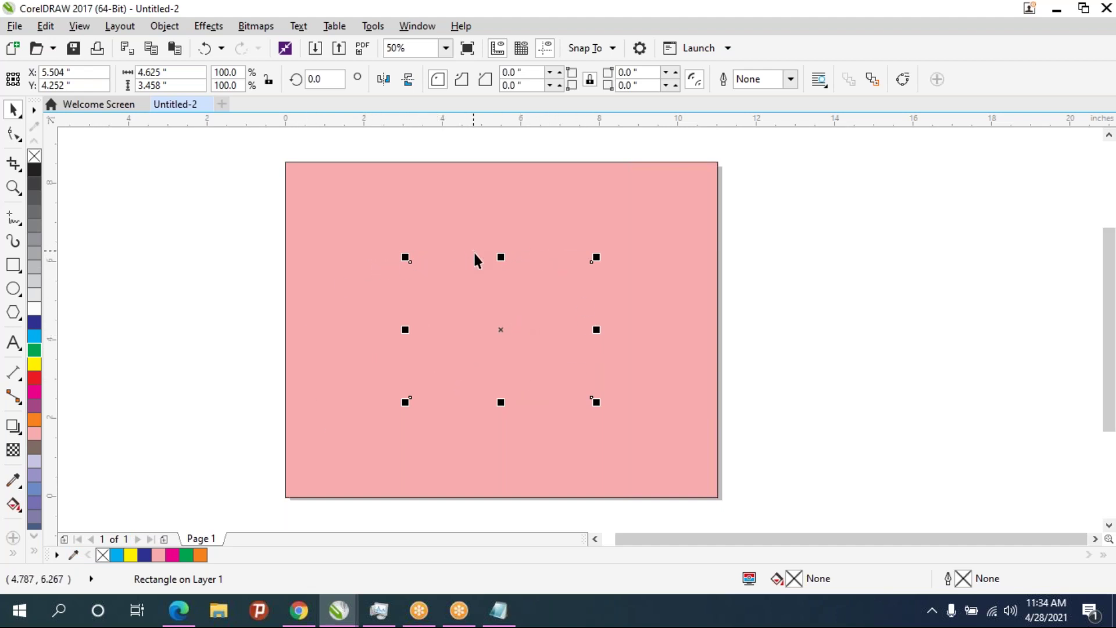
click(131, 555)
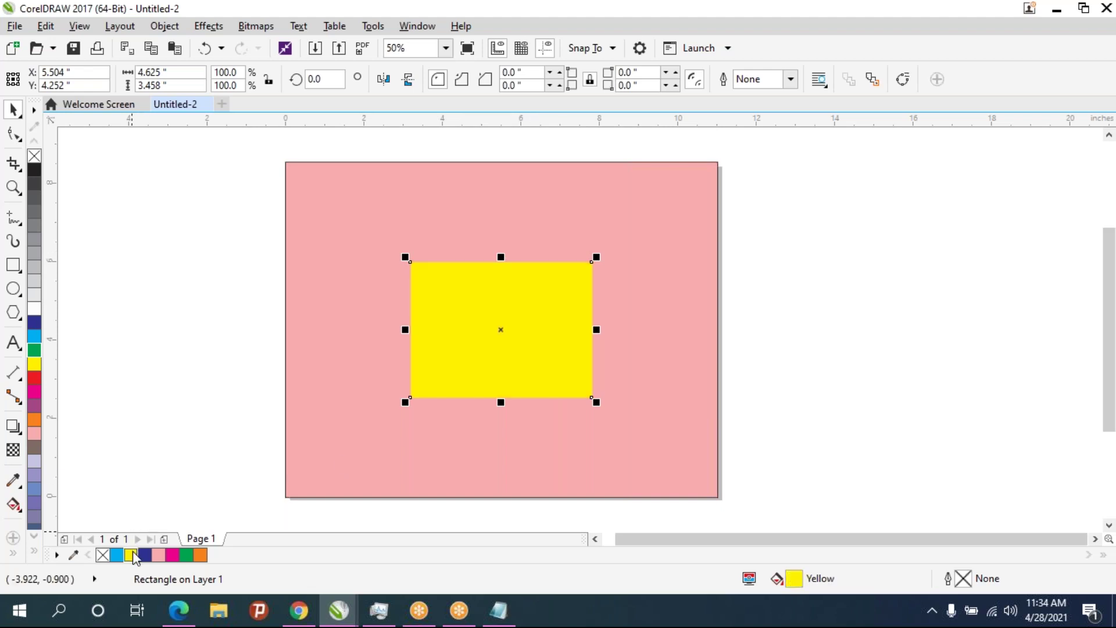
right_click(116, 554)
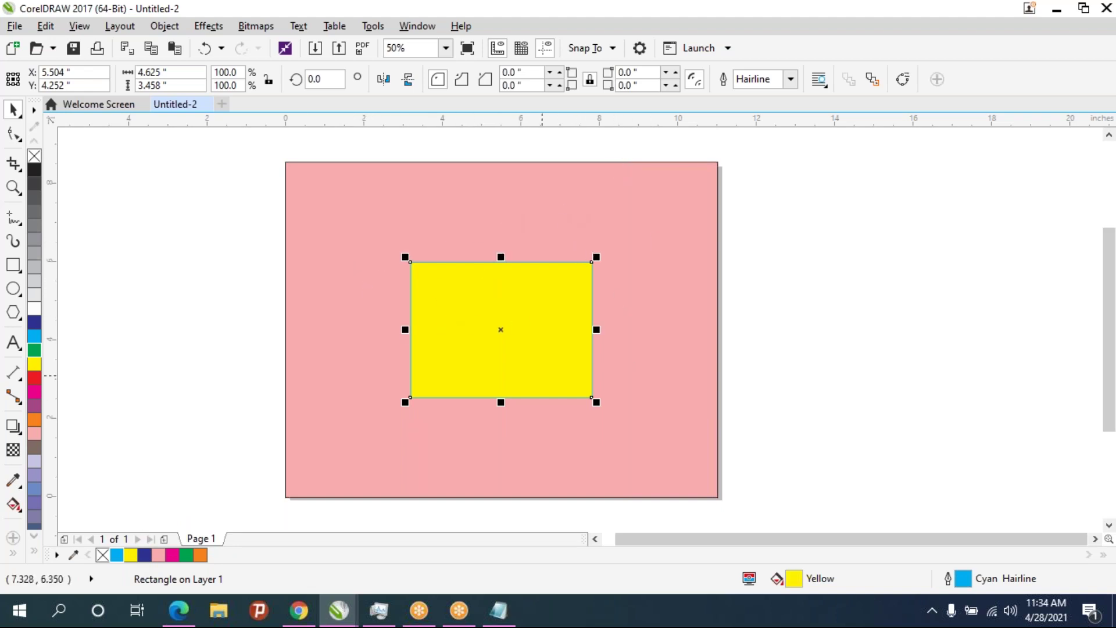
Give the rectangle a 36 pt magenta outline, undoing the stray colour trials
click(791, 80)
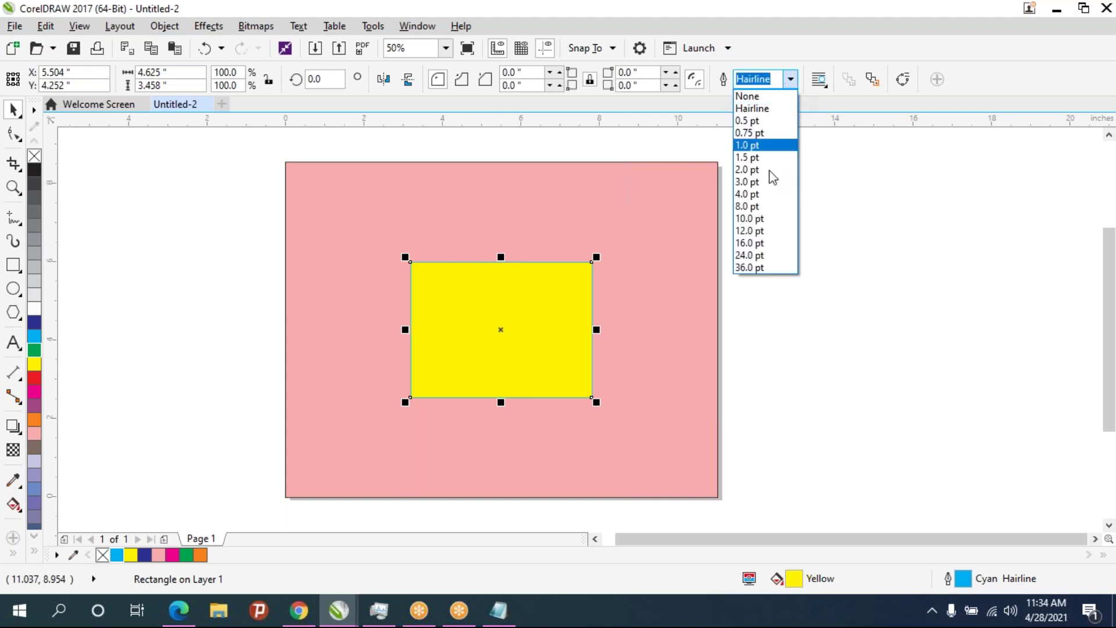
click(749, 194)
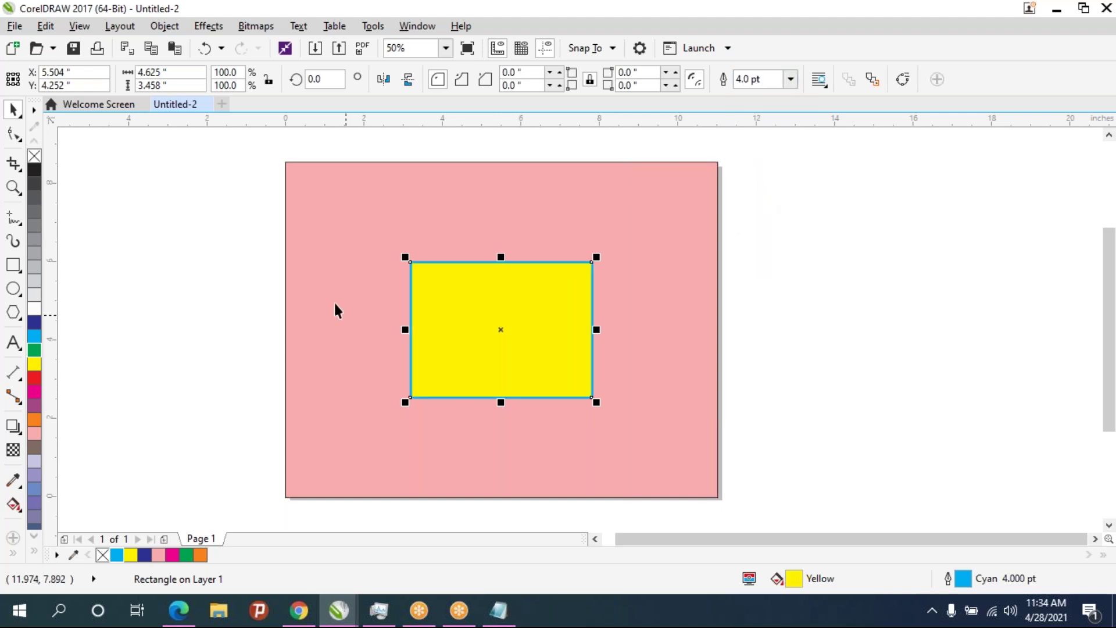
click(791, 79)
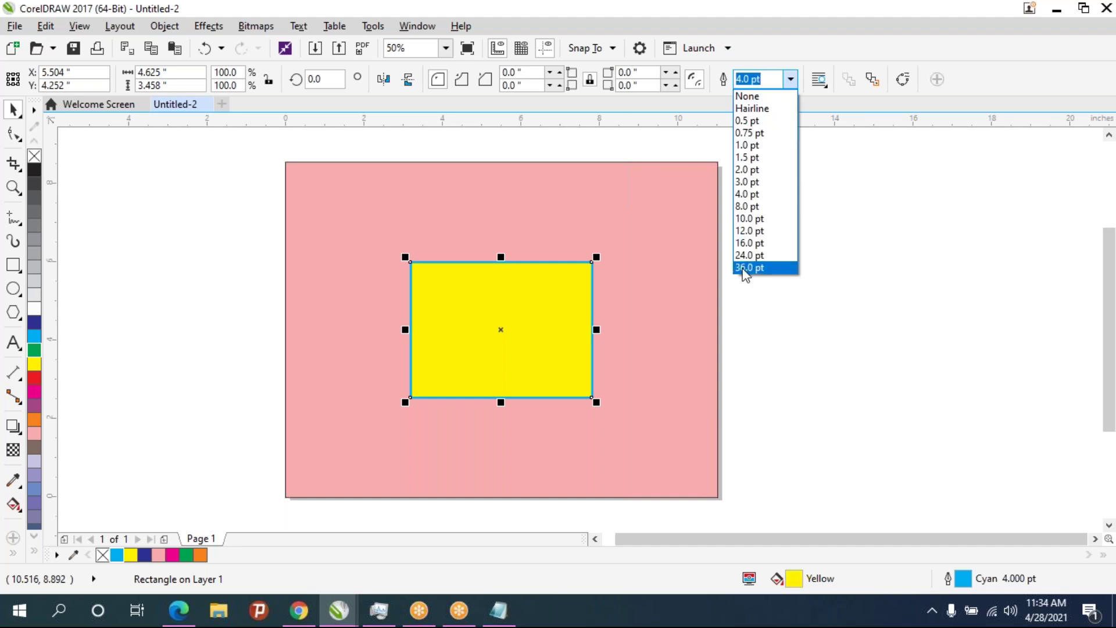
click(755, 268)
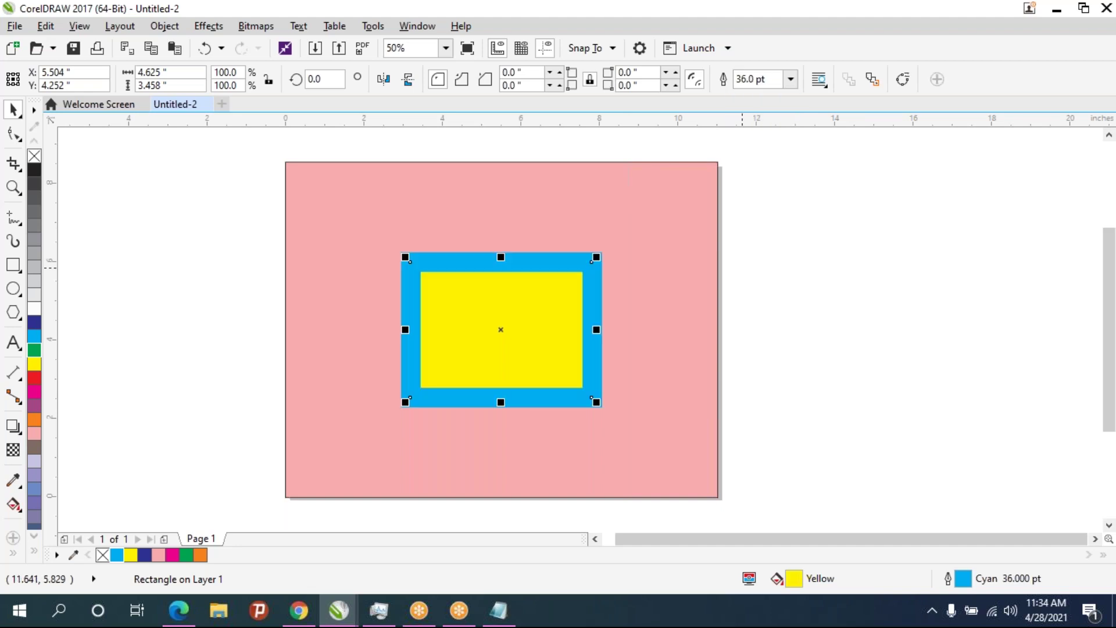
right_click(132, 555)
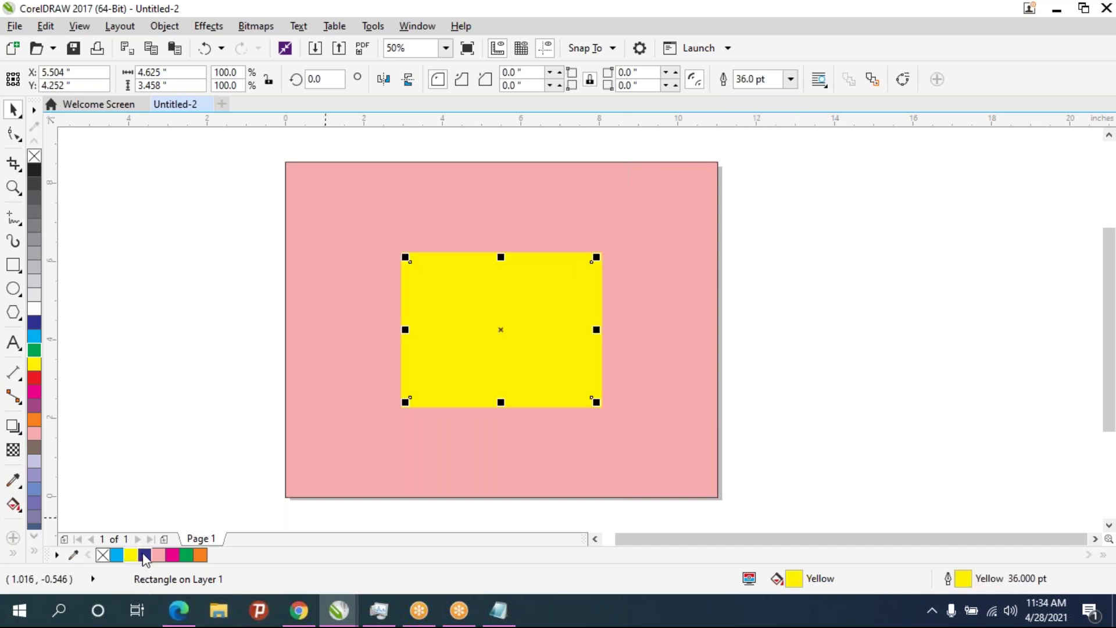
right_click(172, 555)
right_click(103, 556)
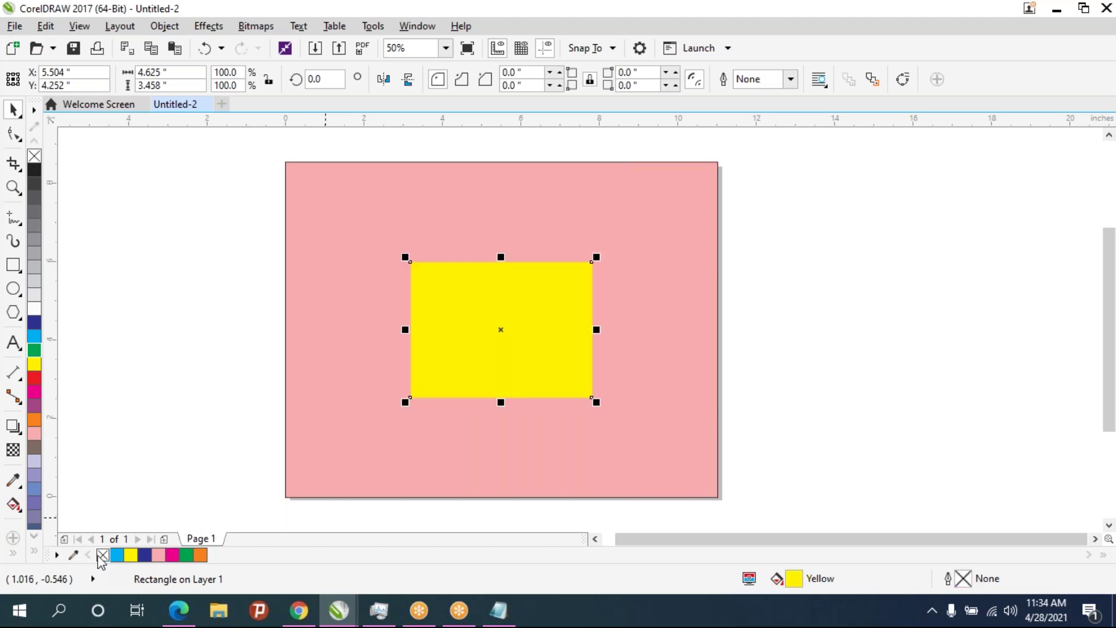
right_click(171, 557)
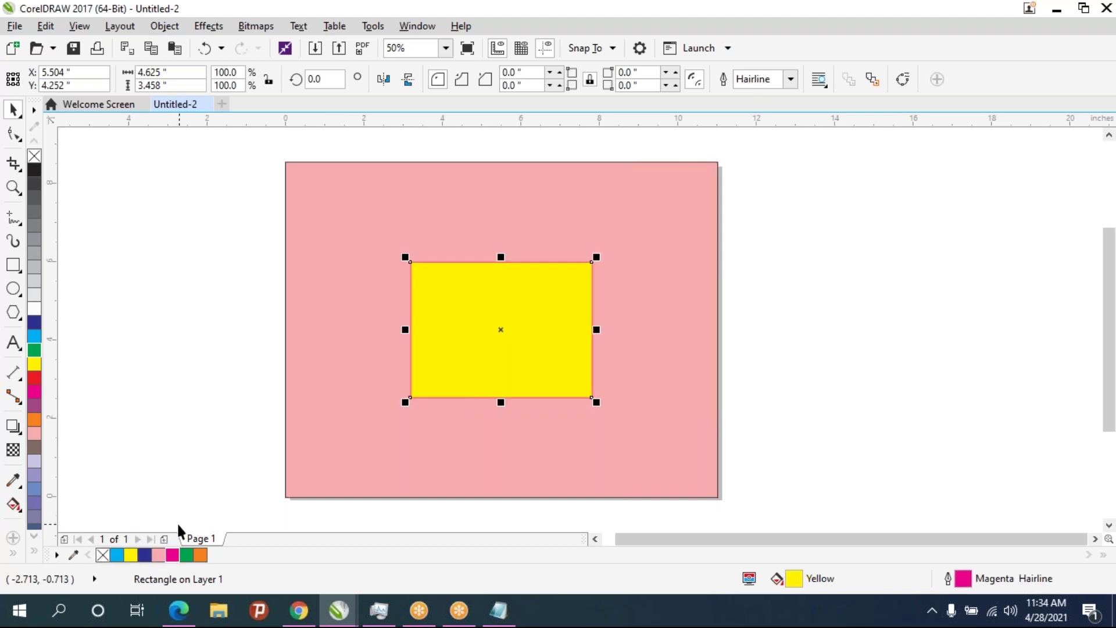
right_click(158, 557)
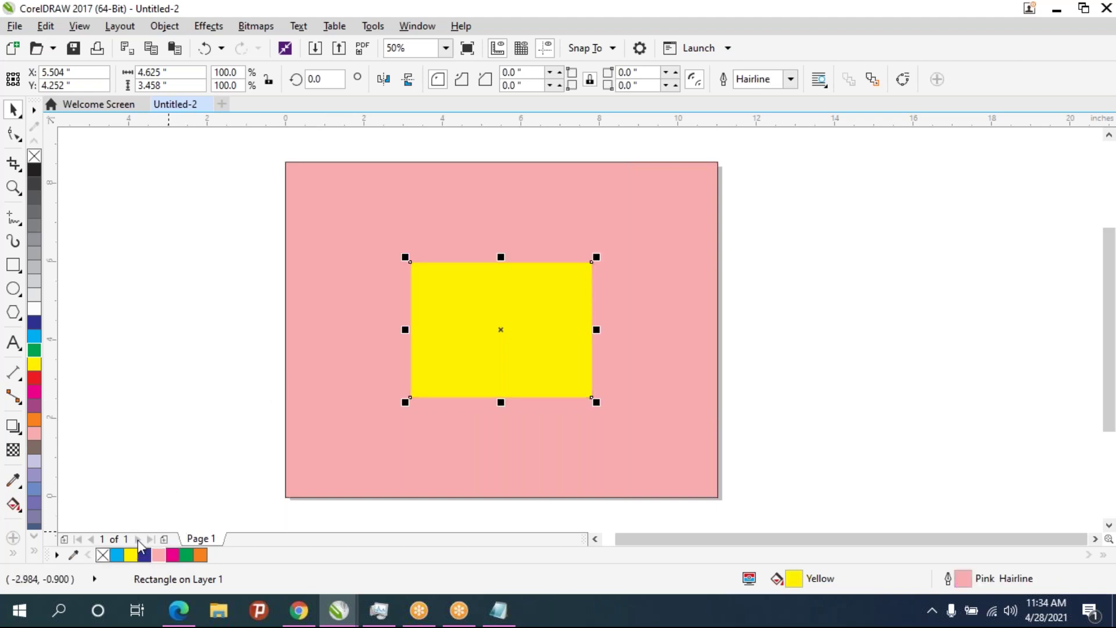
key(ctrl+z)
key(ctrl+z)
key(ctrl+z)
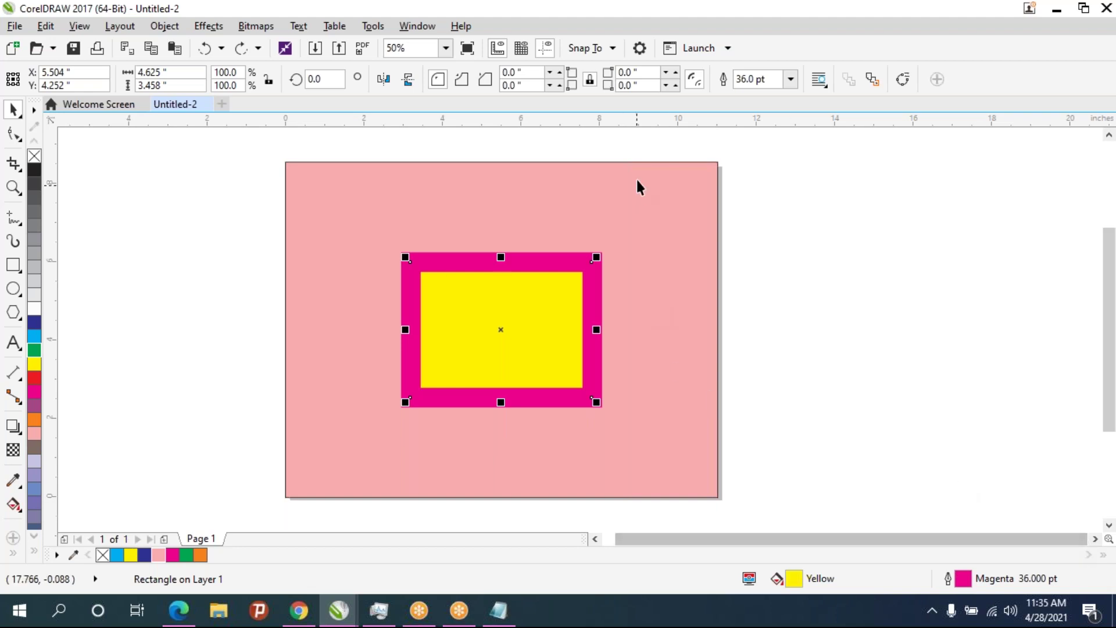
Draw a circle right of the rectangle with yellow fill and cyan outline
click(14, 288)
drag(629, 271, 768, 416)
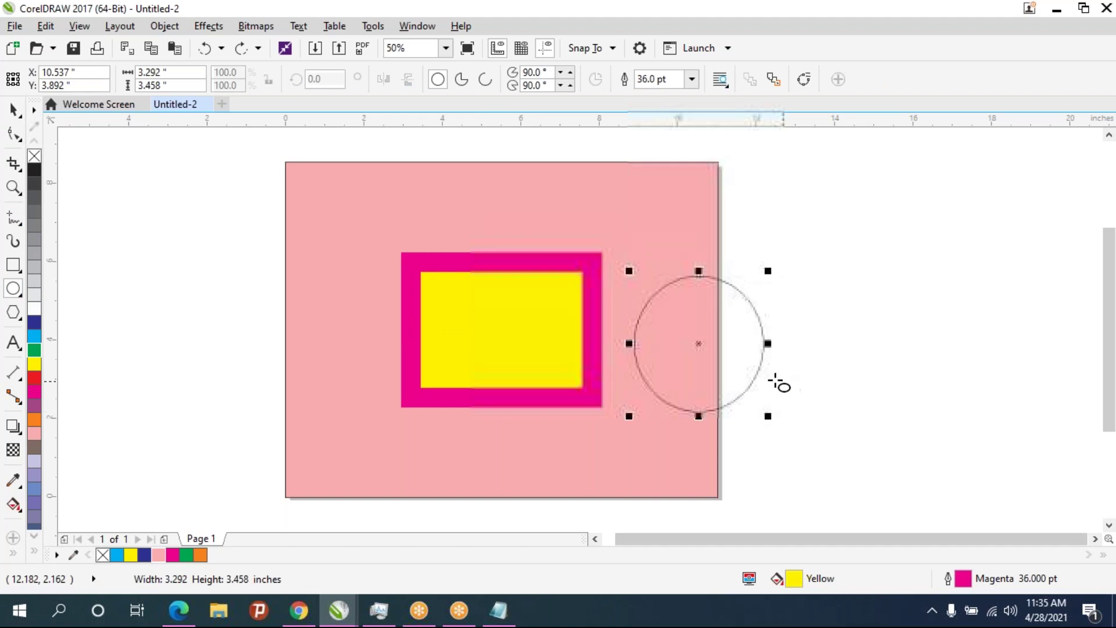
click(130, 555)
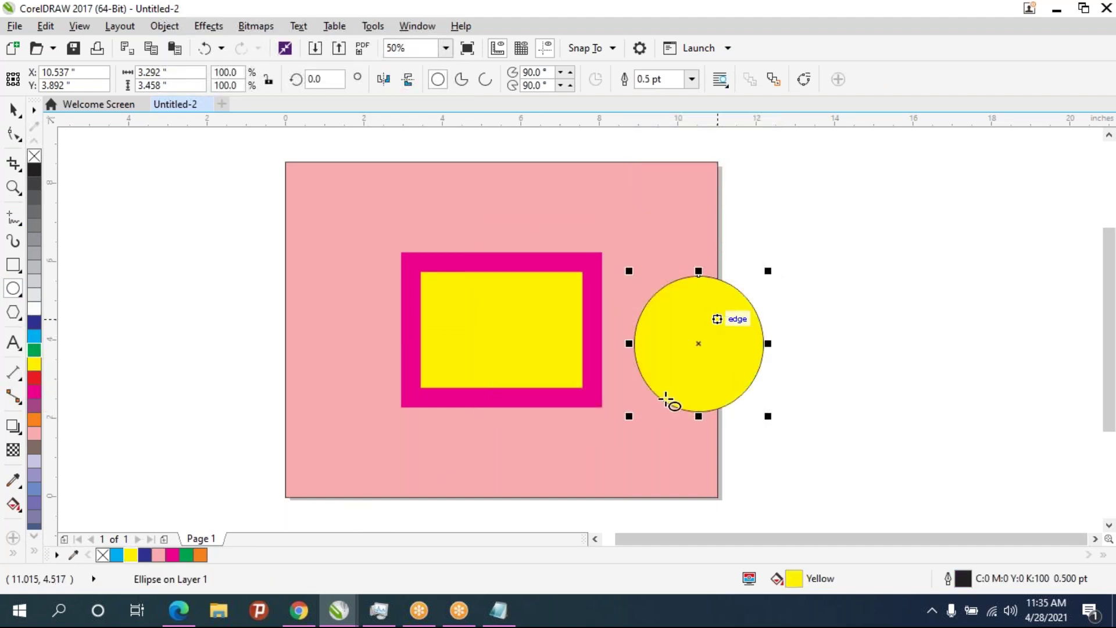
right_click(118, 554)
Set the circle's cyan outline to 24 pt and draw a pentagon at the page's left
click(691, 80)
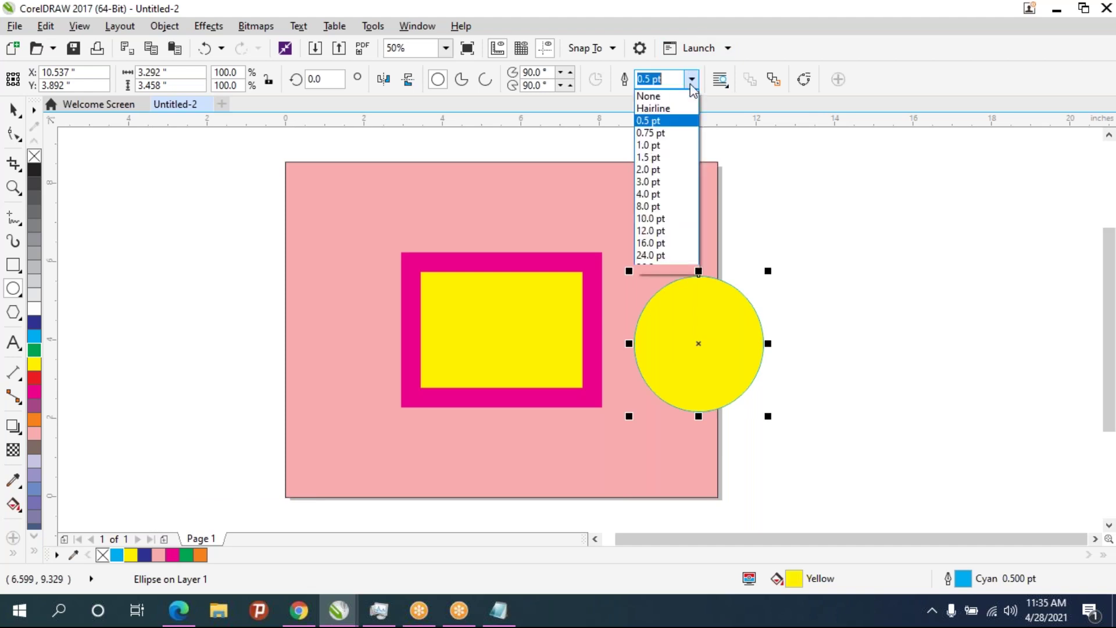
click(662, 145)
click(691, 80)
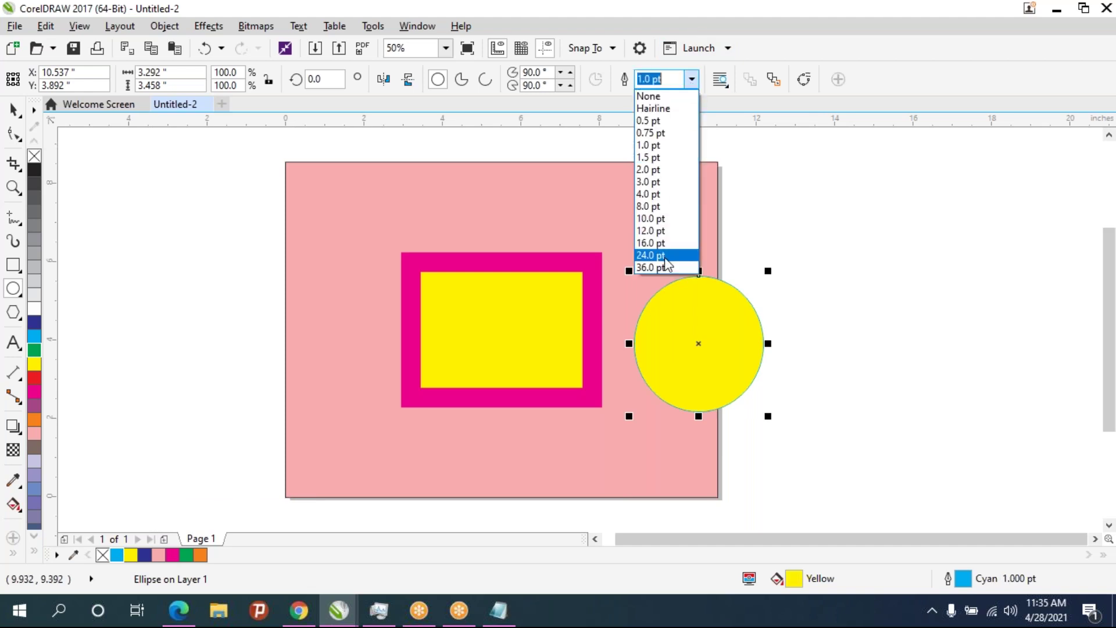
click(663, 255)
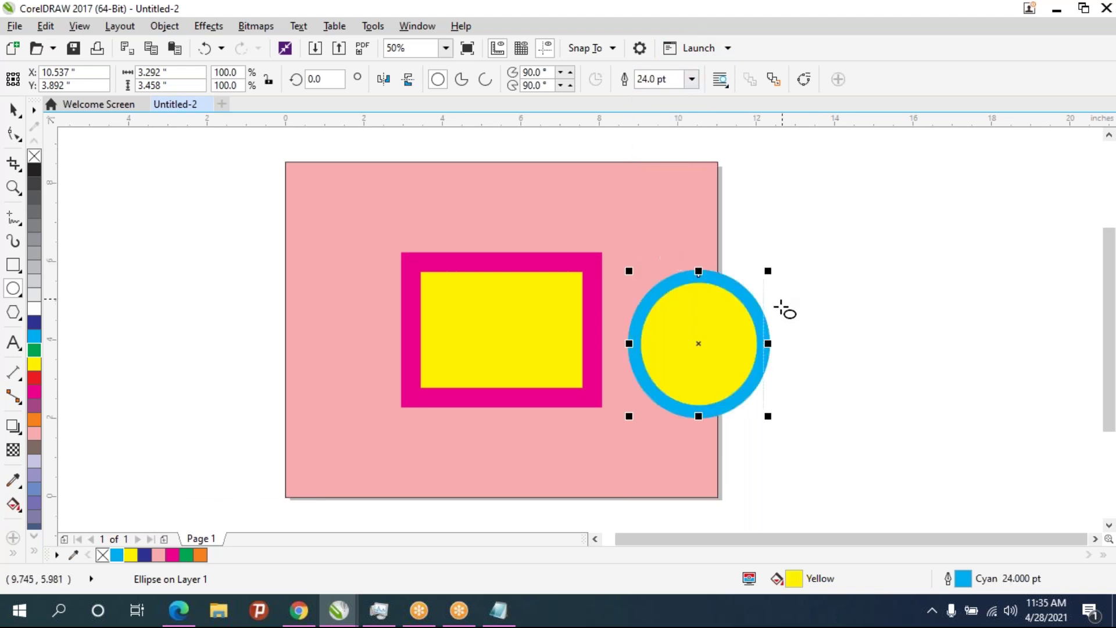
click(12, 313)
drag(217, 213, 381, 371)
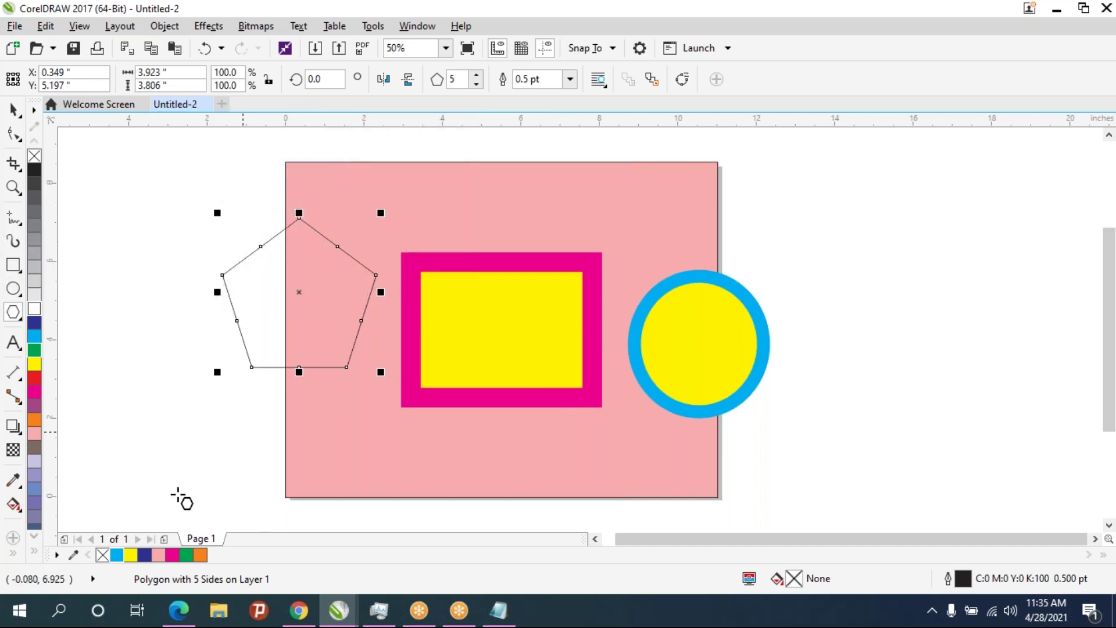
Give the pentagon a 10 pt outline and a yellow fill
key(ctrl+z)
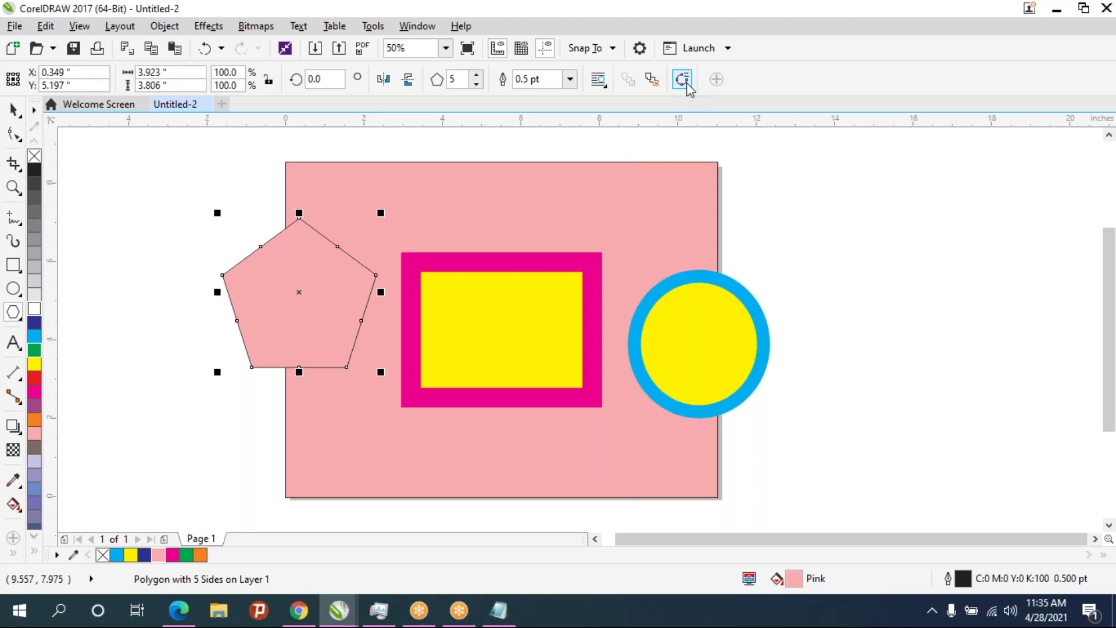
click(570, 79)
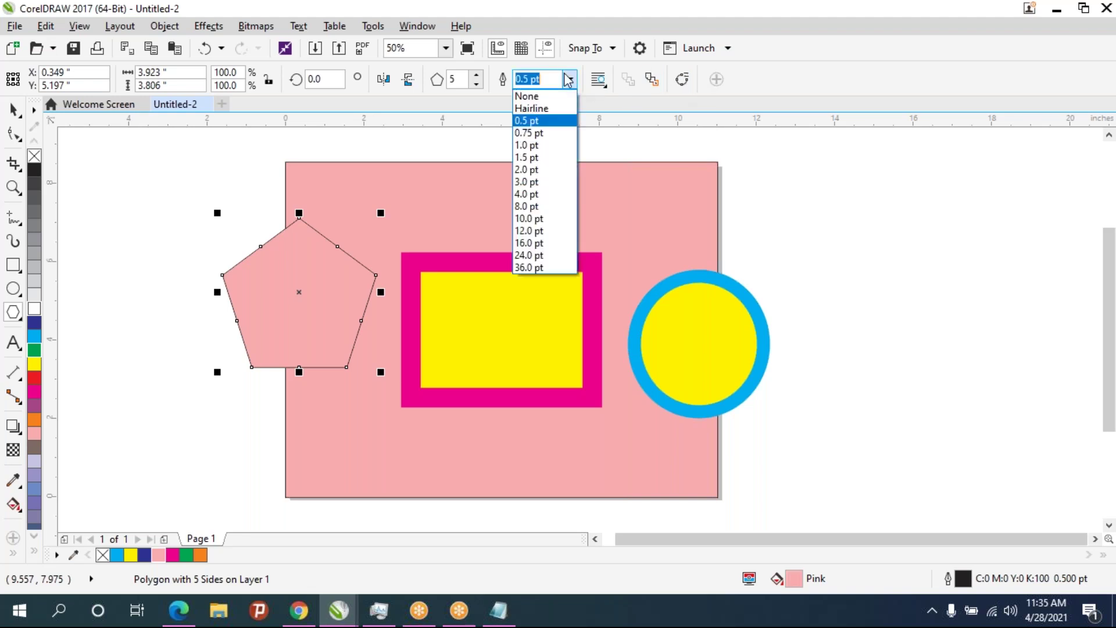
click(538, 220)
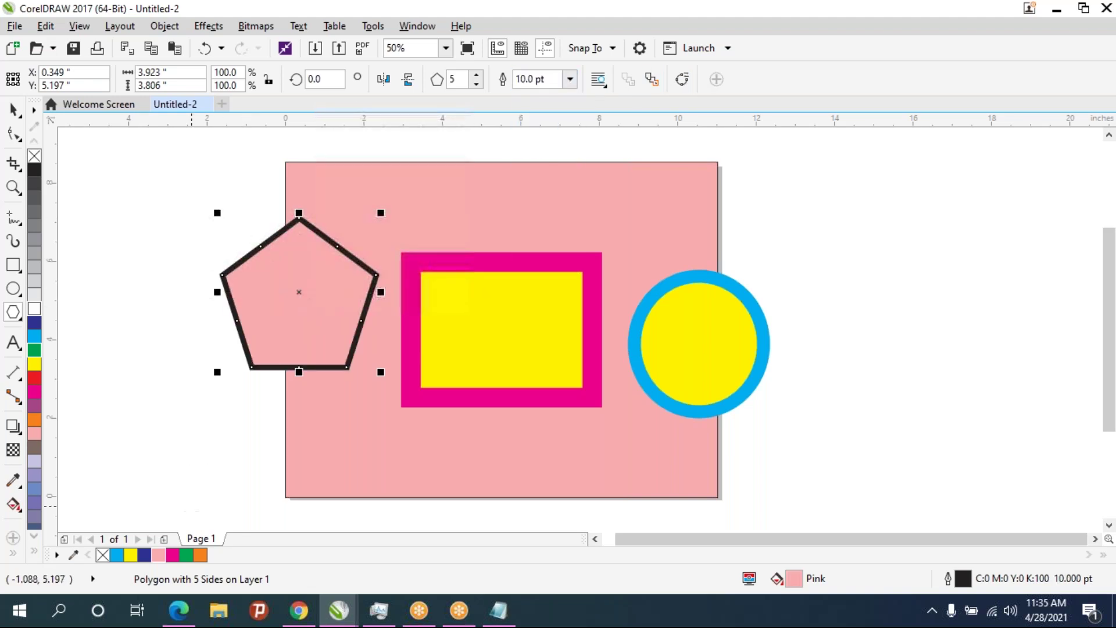
click(130, 555)
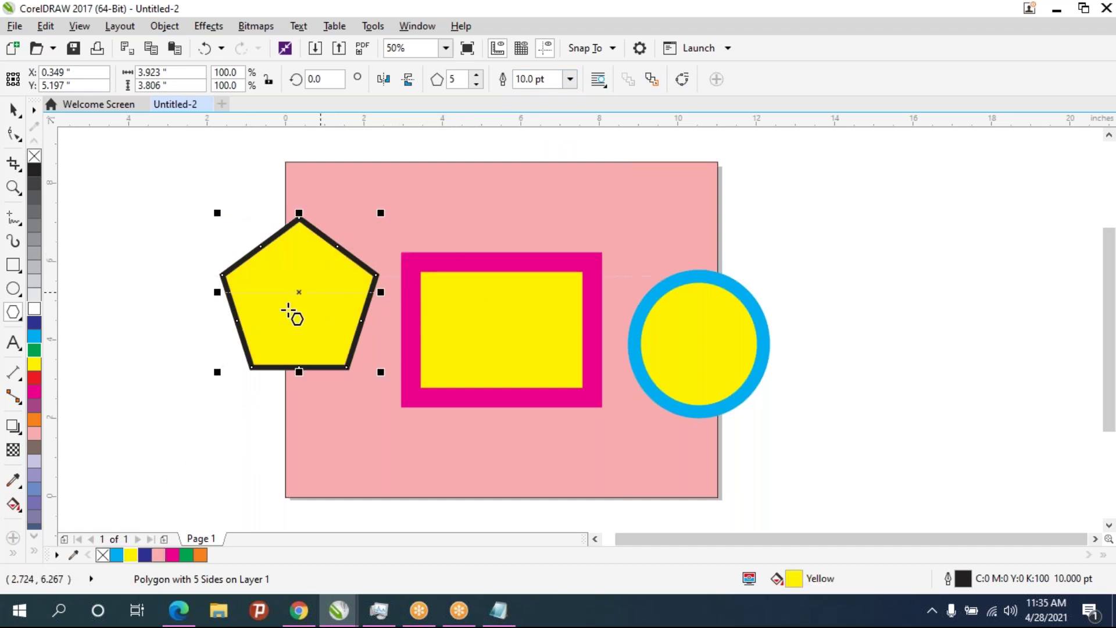
With the Pick tool, select the pentagon, then the magenta-bordered rectangle
click(13, 109)
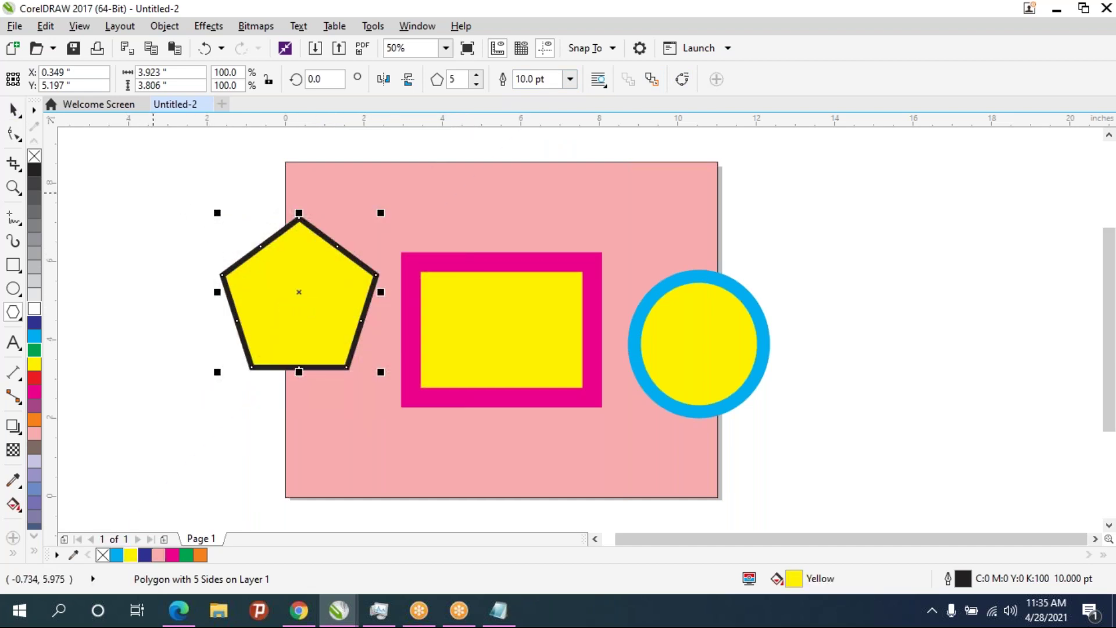
click(299, 256)
click(831, 239)
click(311, 311)
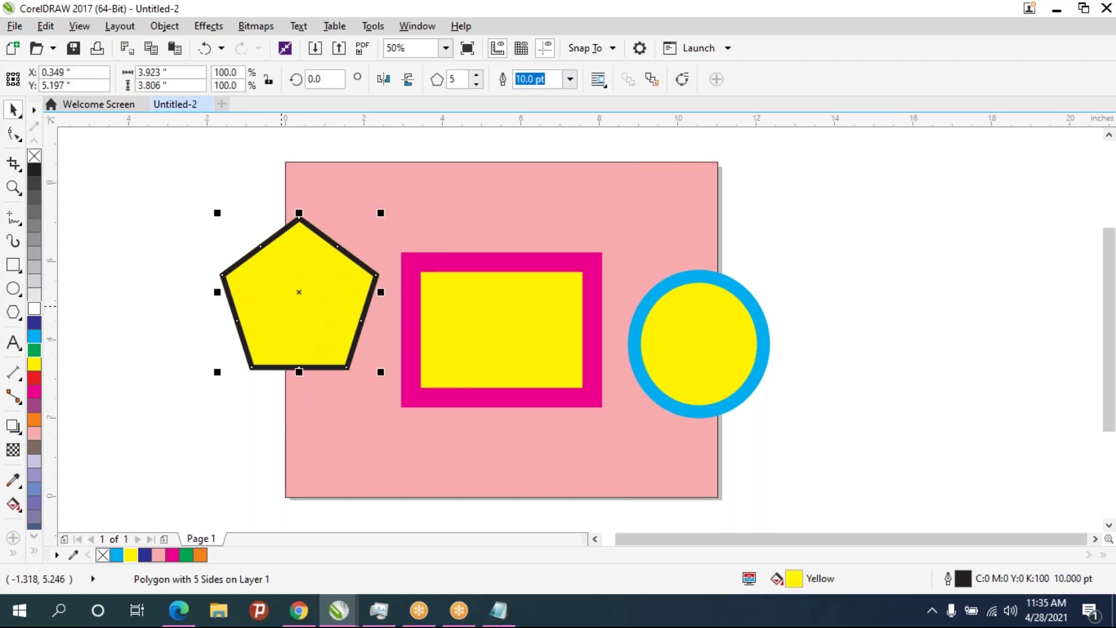
click(428, 330)
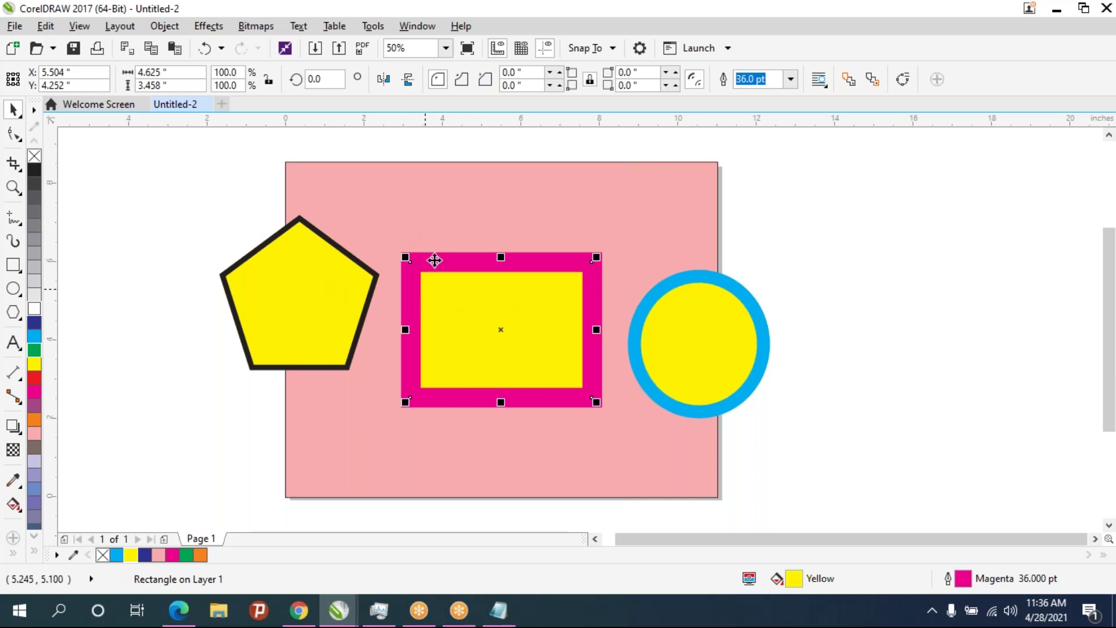
click(361, 304)
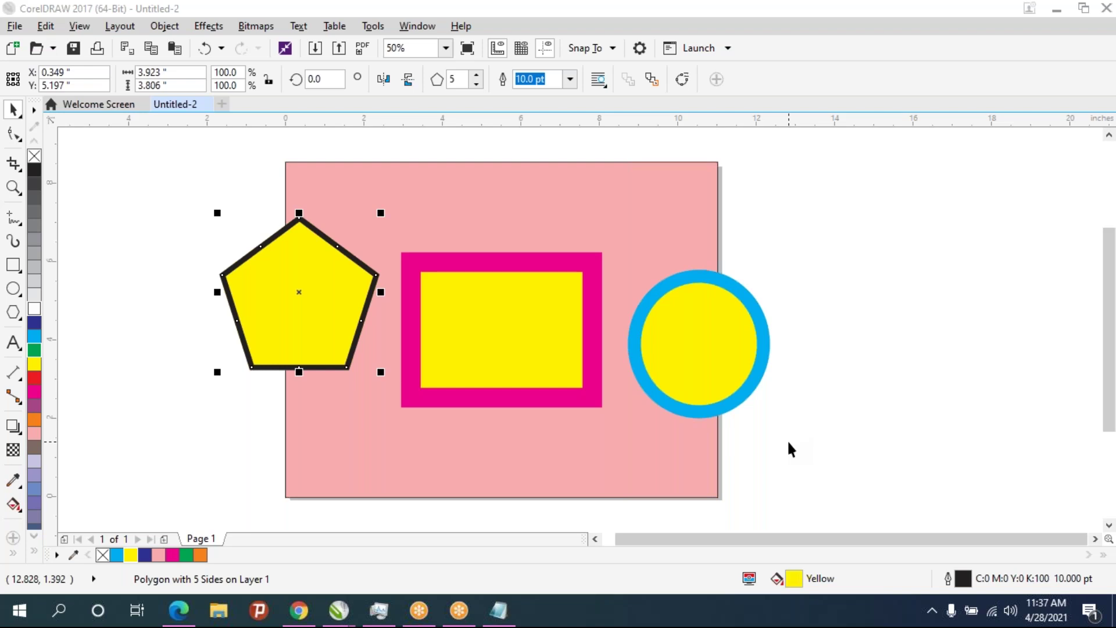
Reselect the pentagon and reduce its sides to 3, making it a triangle
click(523, 366)
click(336, 287)
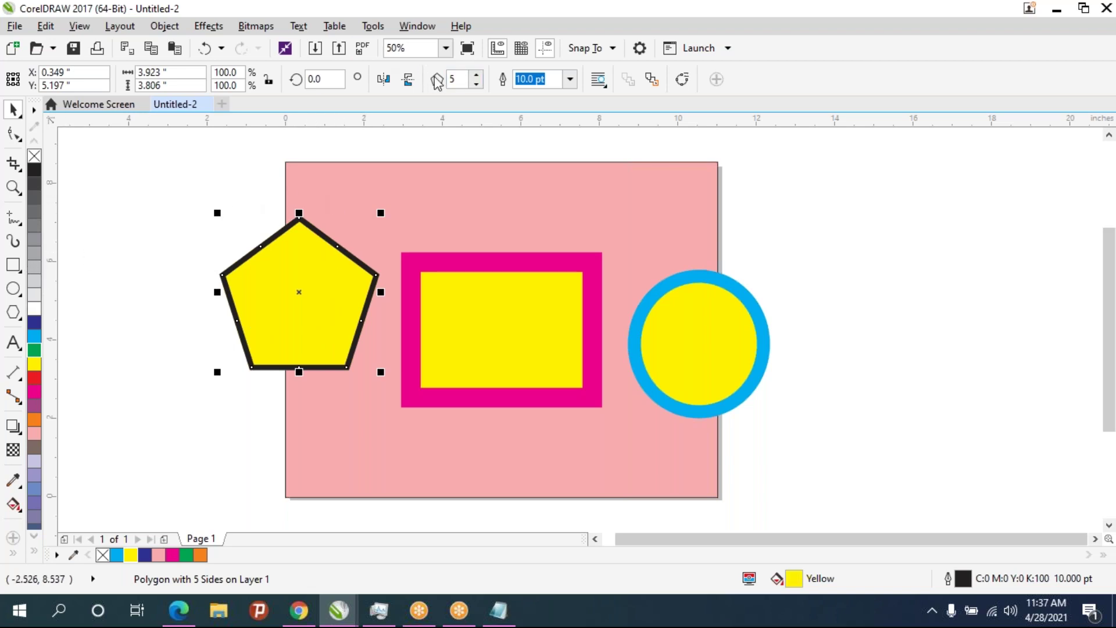
click(477, 84)
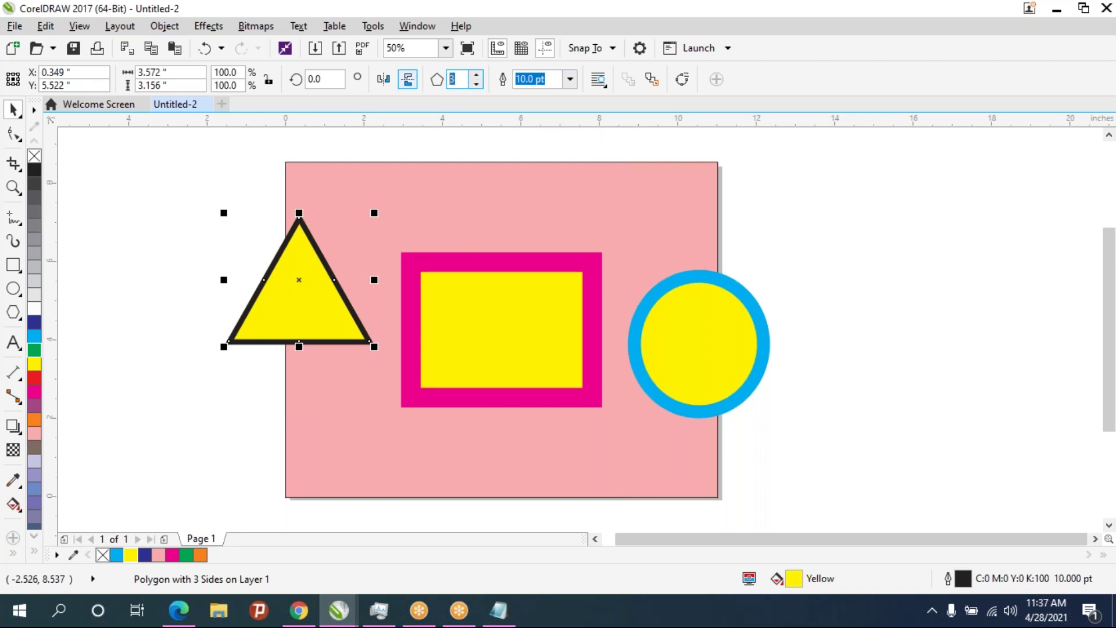
text(2)
key(Return)
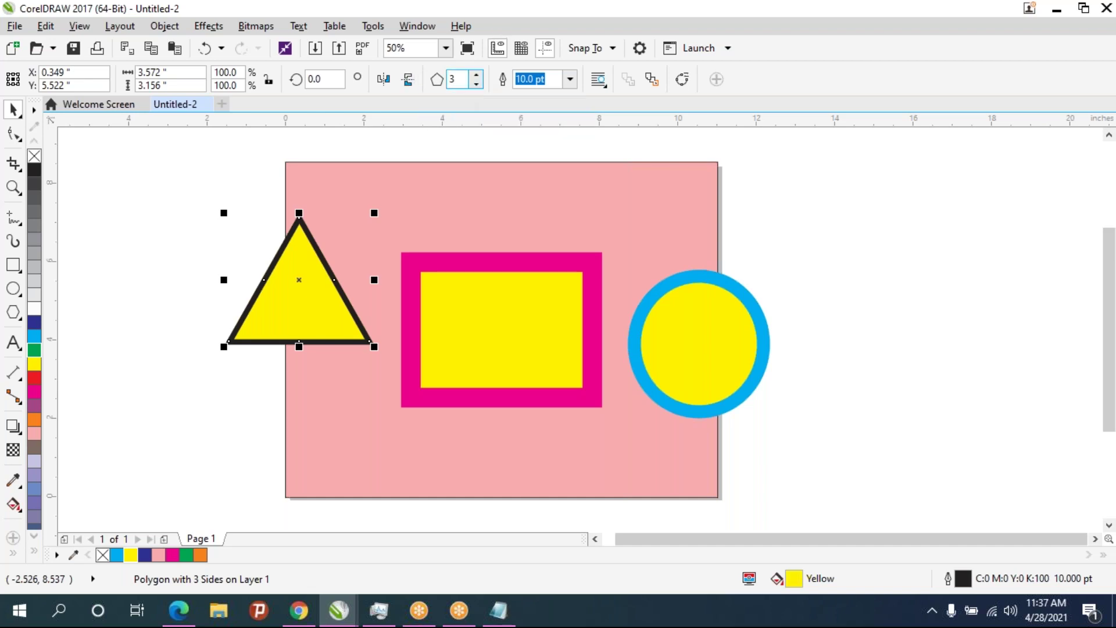
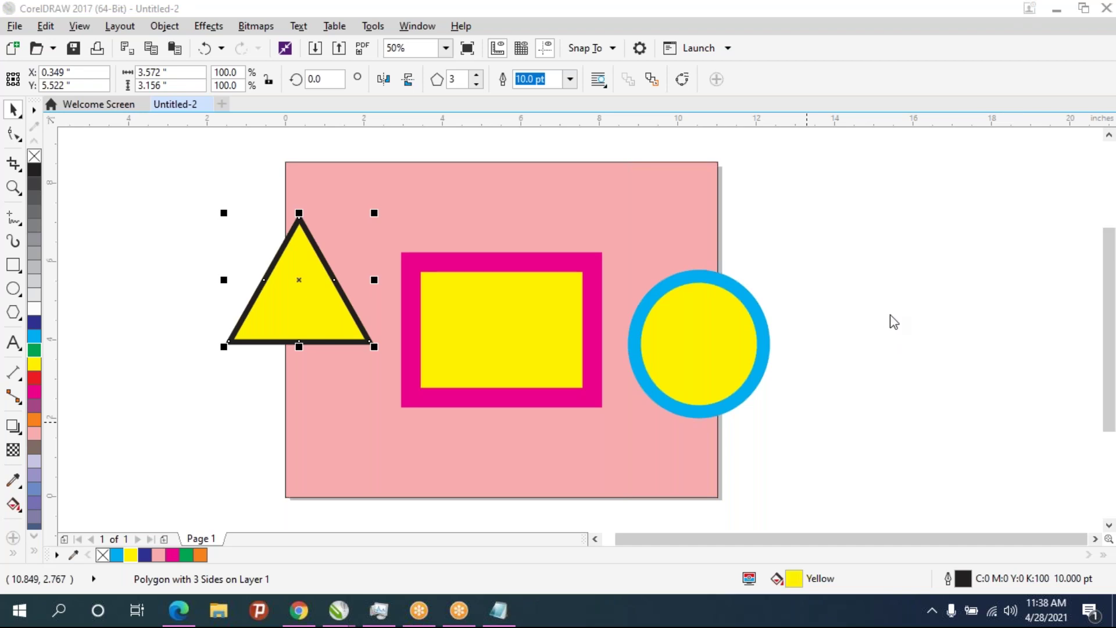
Shift the pink background rectangle back into place and select the yellow triangle
drag(369, 282, 383, 283)
click(384, 282)
drag(384, 389, 372, 393)
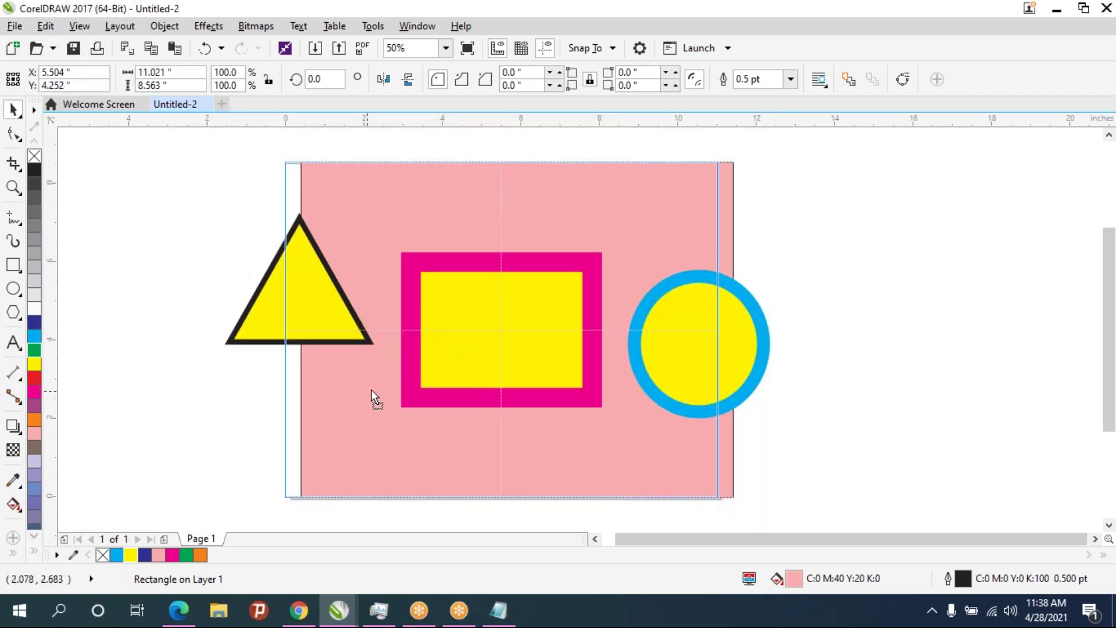
click(298, 321)
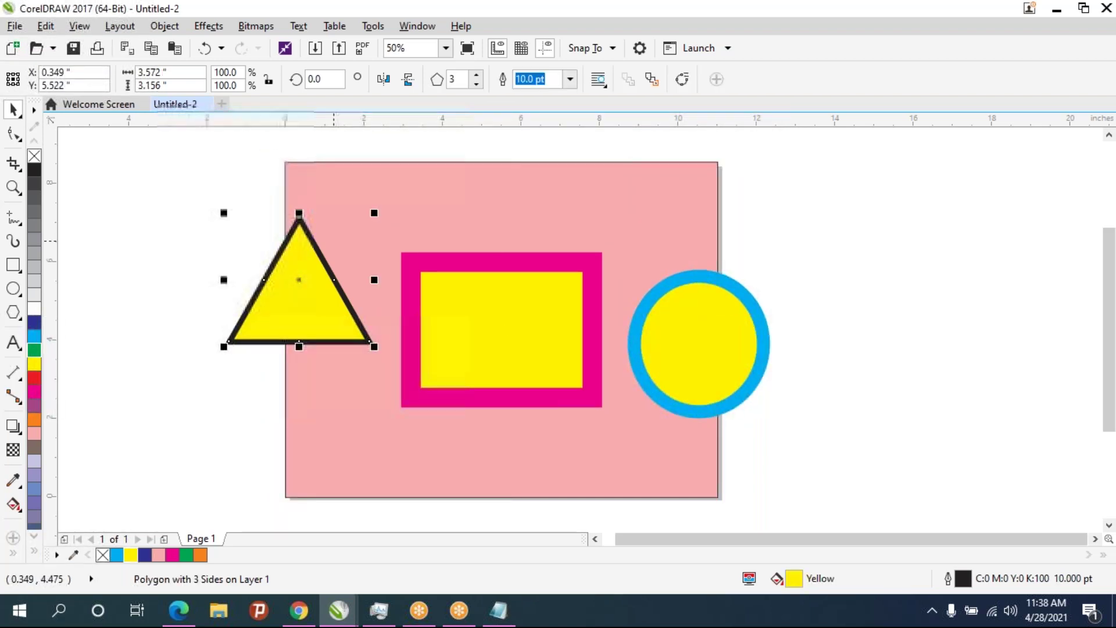
Raise the triangle's side count step by step to 18 sides
click(476, 76)
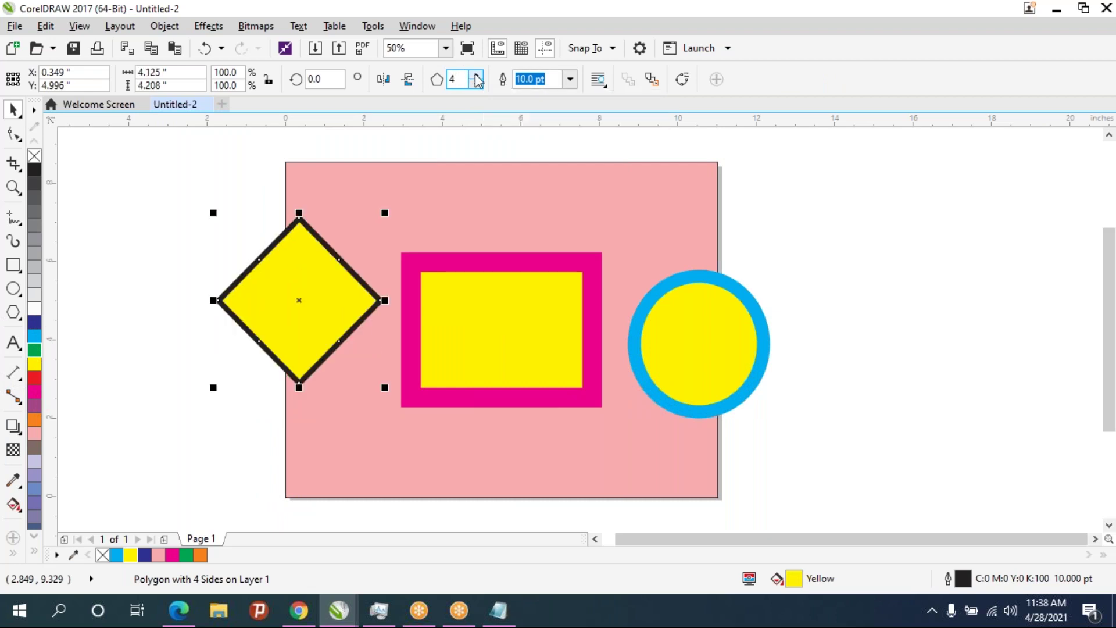
click(476, 76)
click(475, 76)
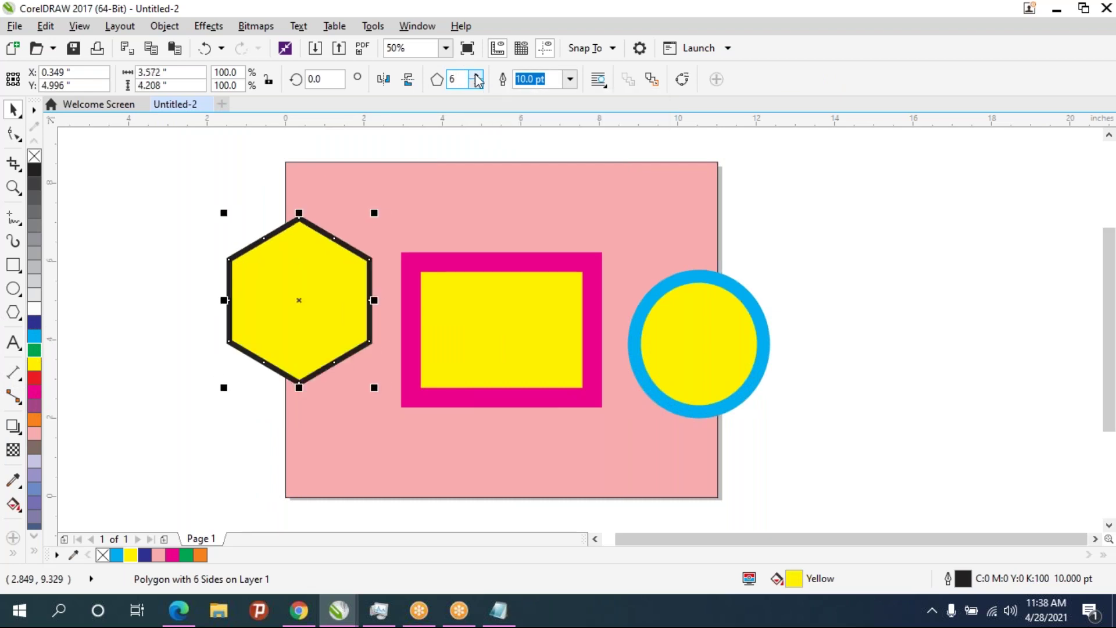
click(476, 75)
click(476, 75)
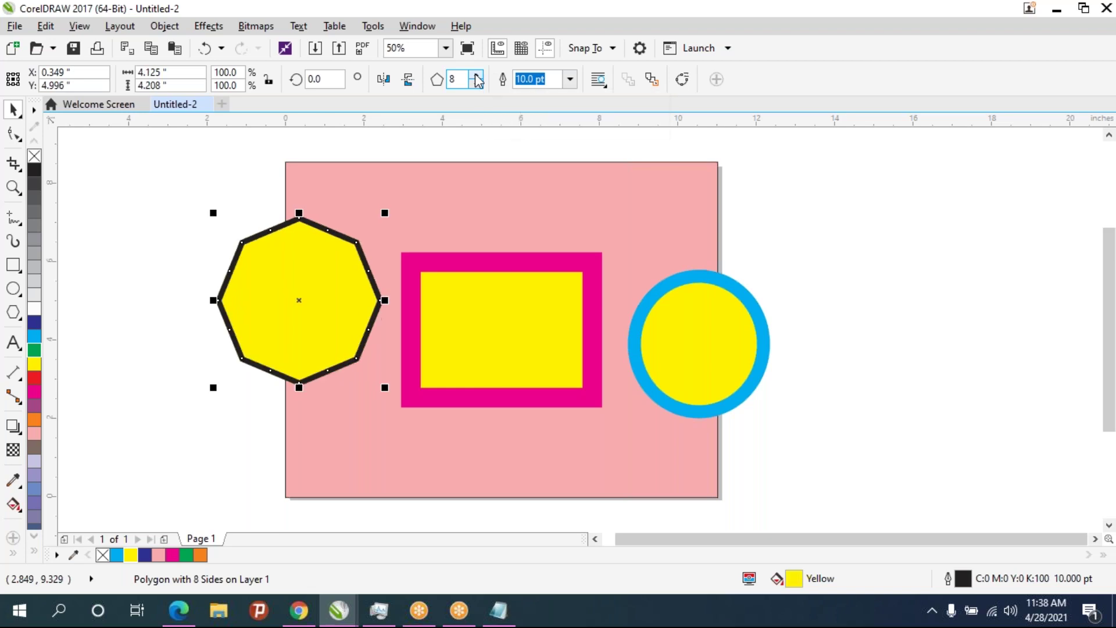
click(476, 75)
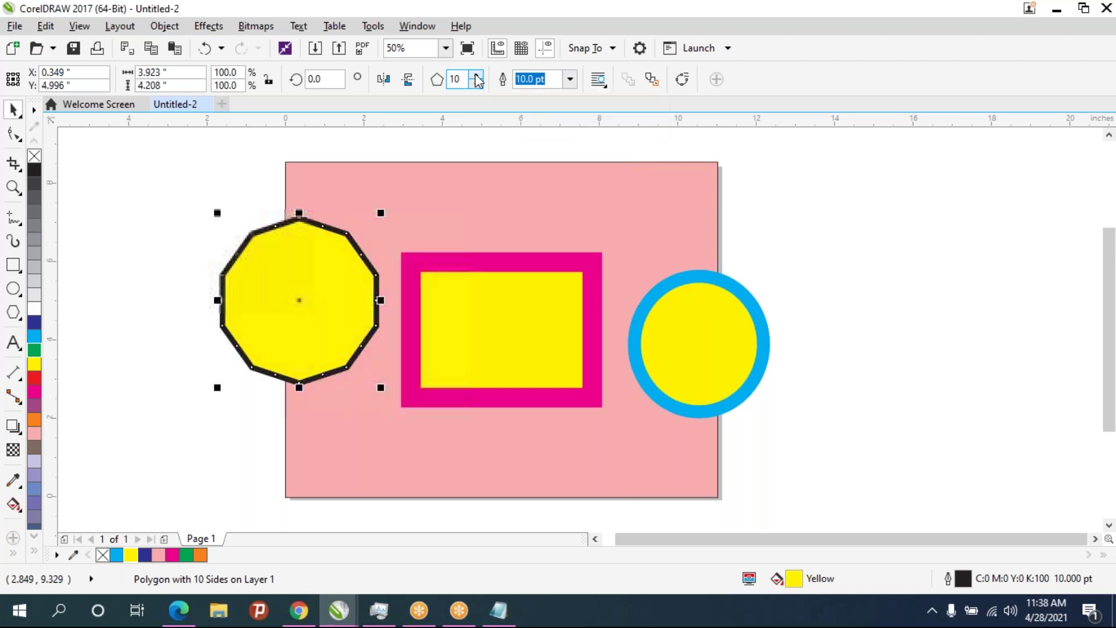
click(476, 76)
click(476, 75)
click(476, 76)
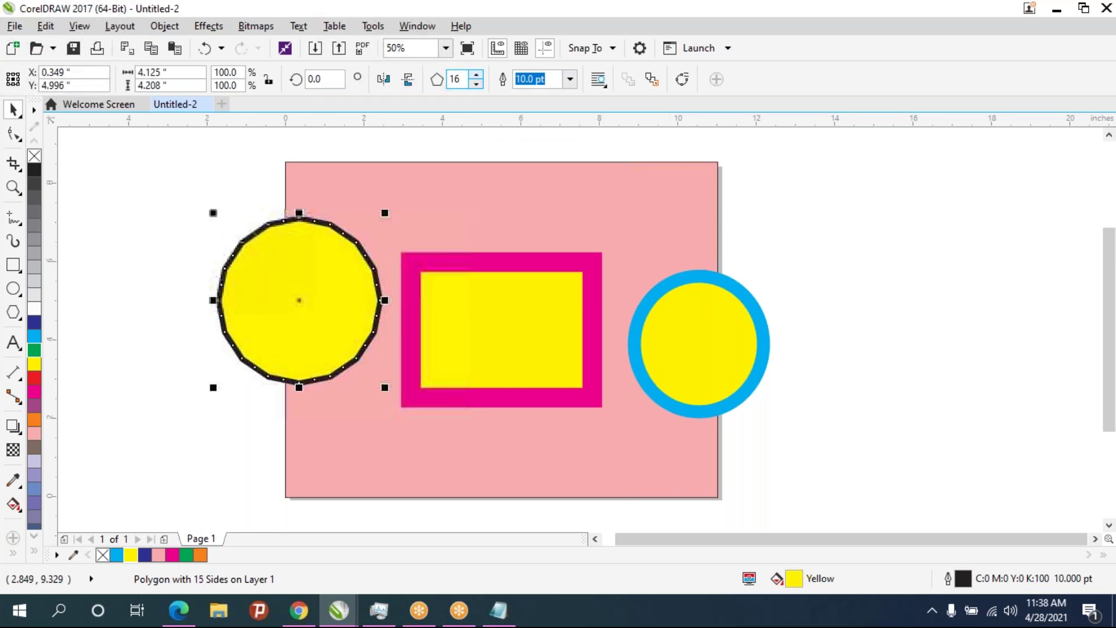
click(476, 75)
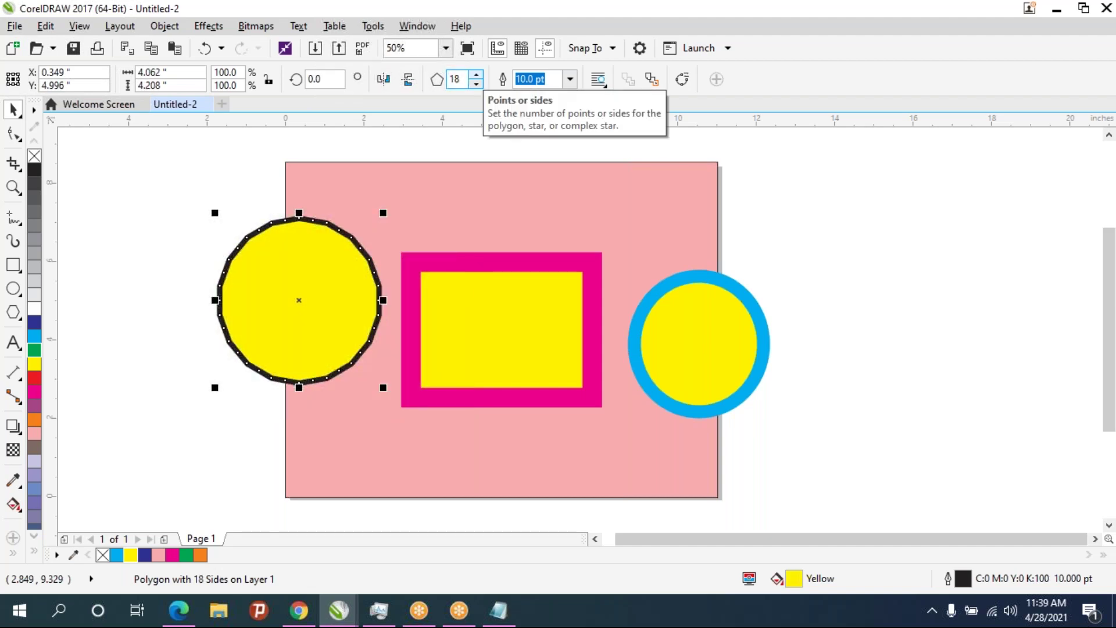
scroll(366, 235, up, 2)
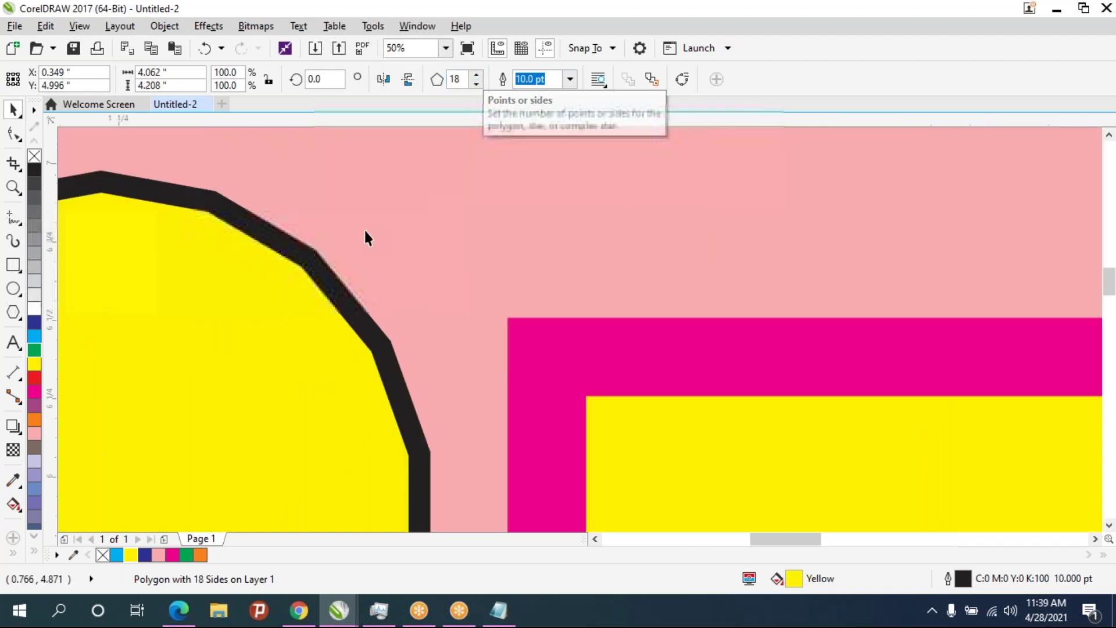
Set the yellow polygon to 50 sides
scroll(364, 238, up, 1)
scroll(363, 239, down, 1)
drag(361, 236, 580, 198)
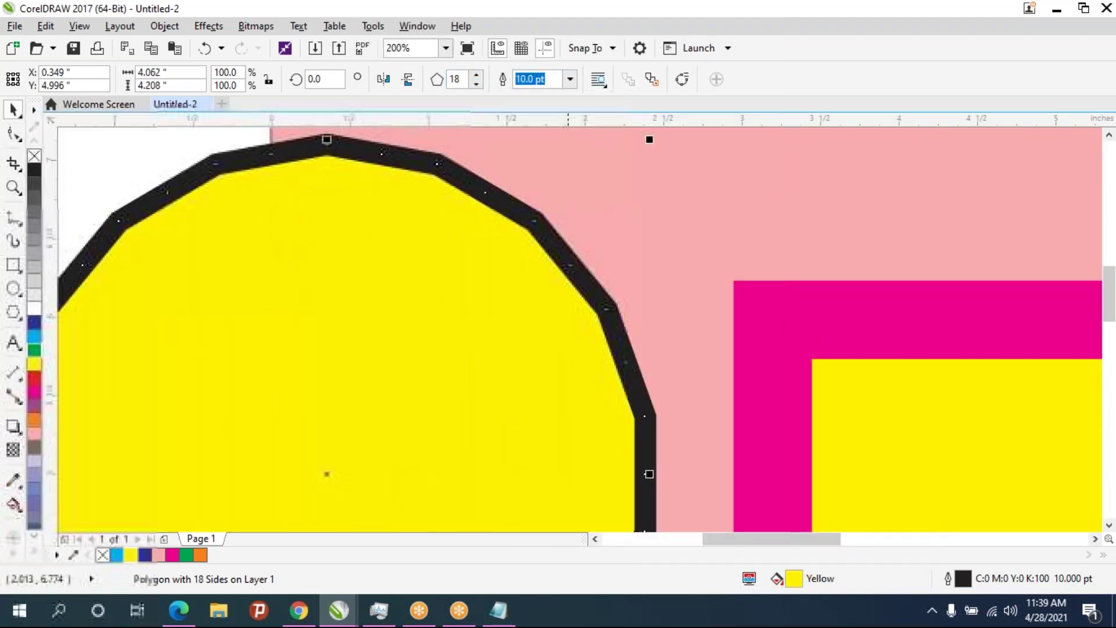
double_click(456, 79)
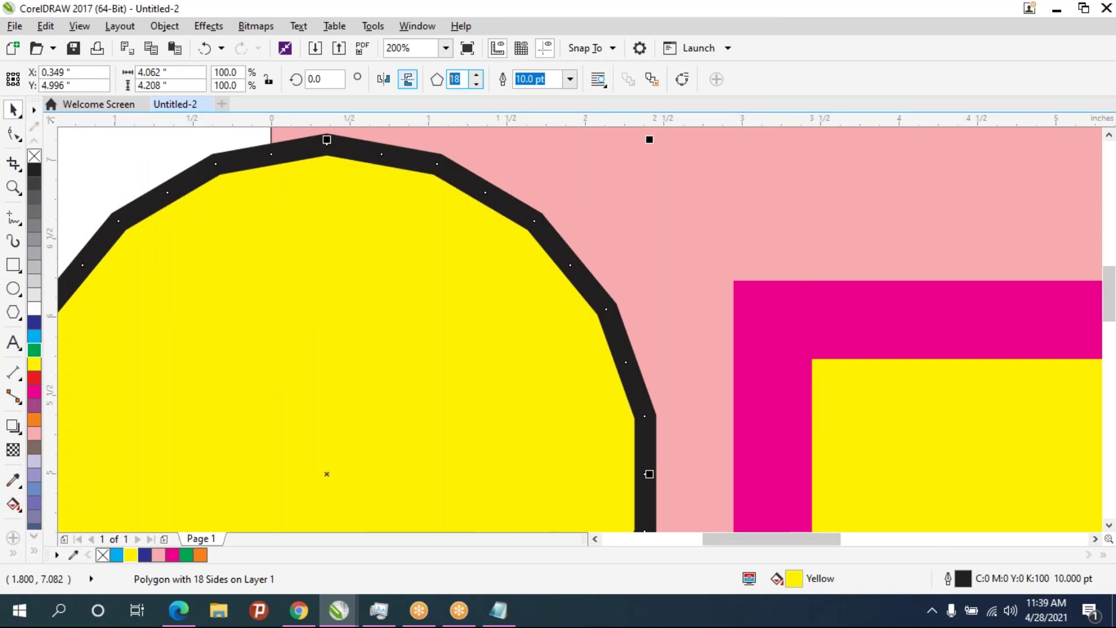
text(50)
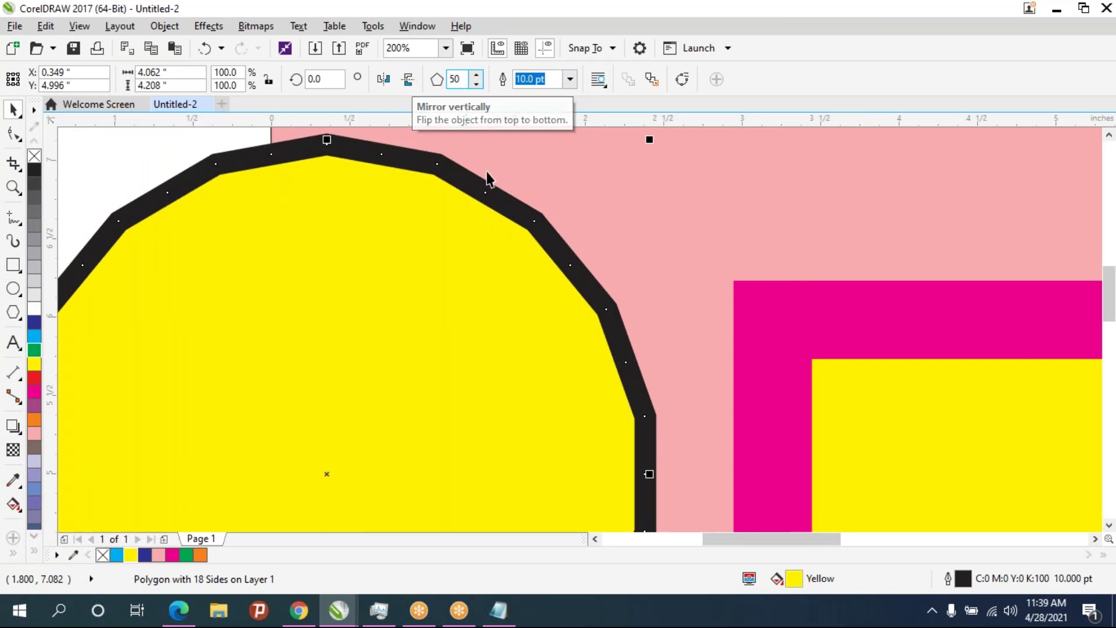
key(Return)
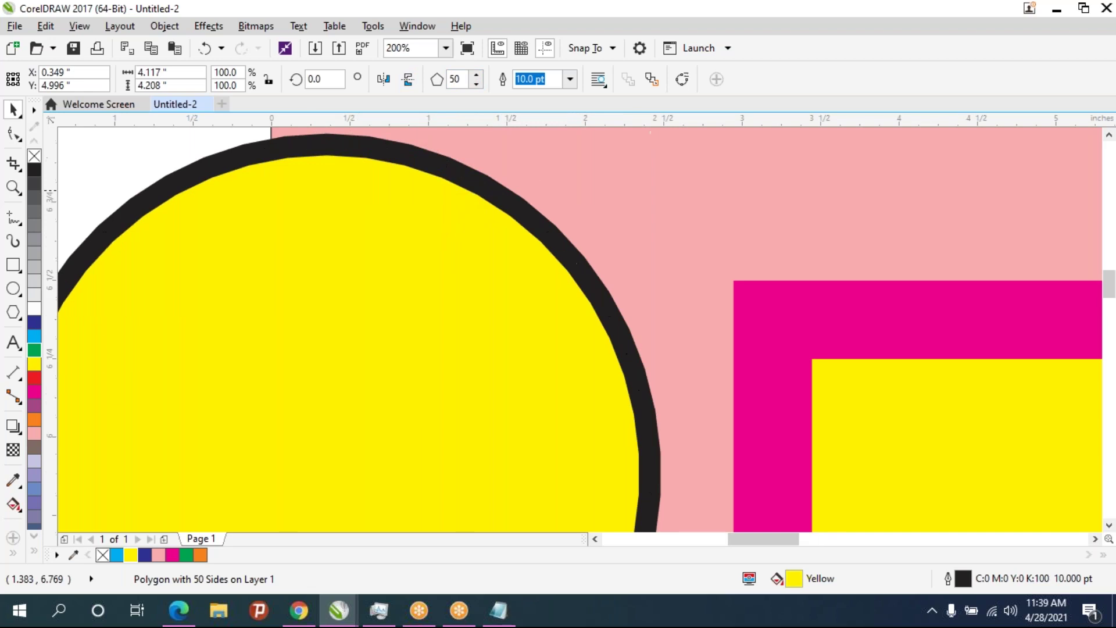
Give the polygon a thin 0.5 pt outline
scroll(491, 190, up, 2)
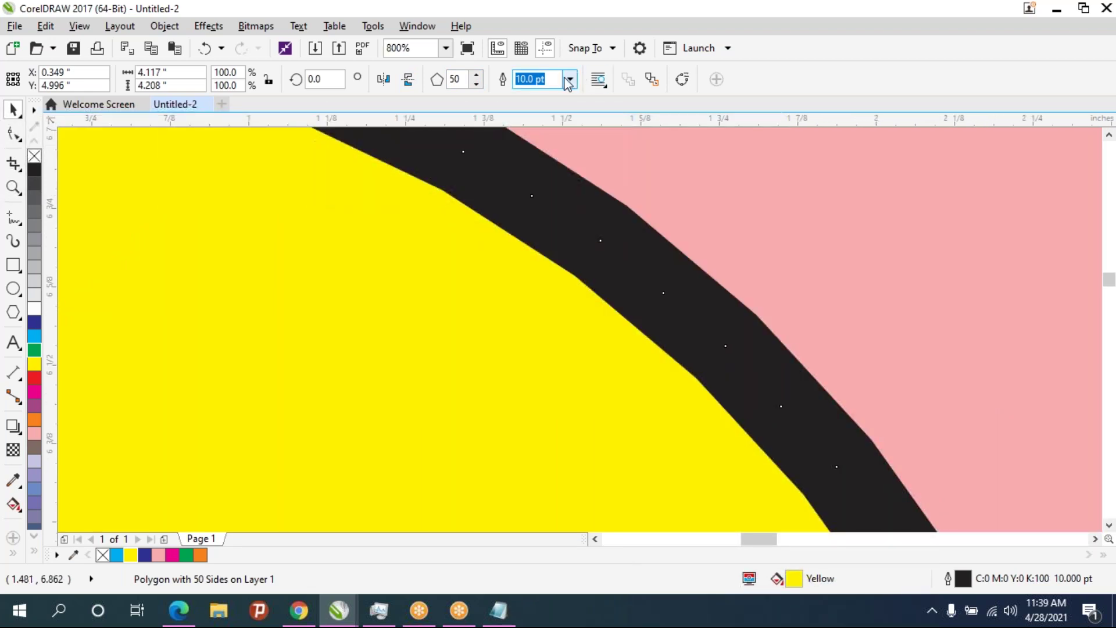
click(570, 79)
click(534, 120)
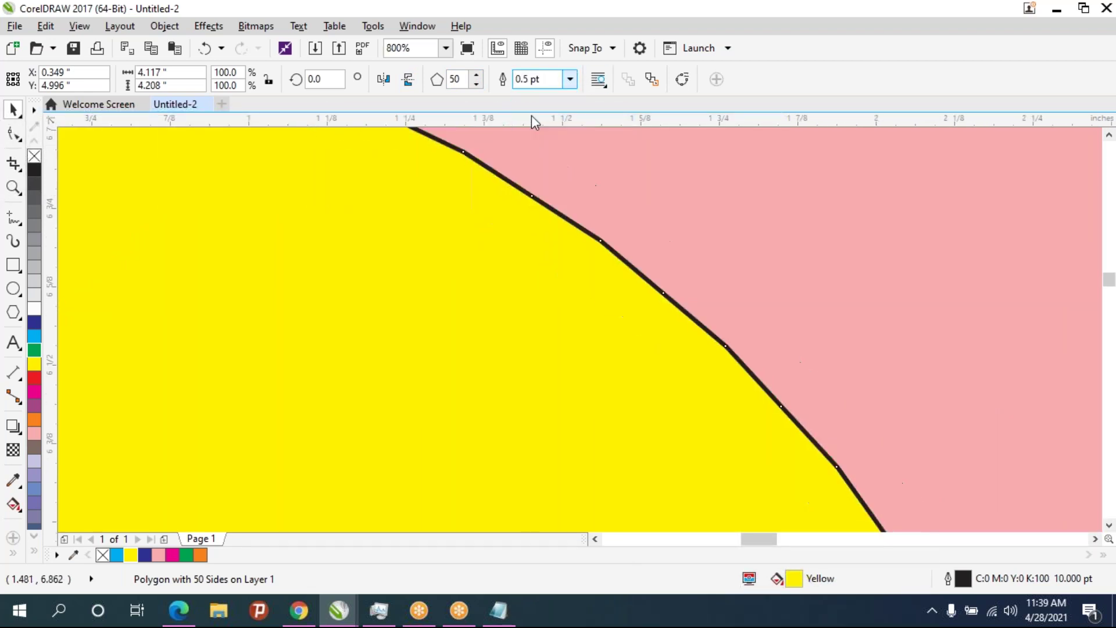
scroll(515, 229, down, 1)
scroll(515, 230, down, 2)
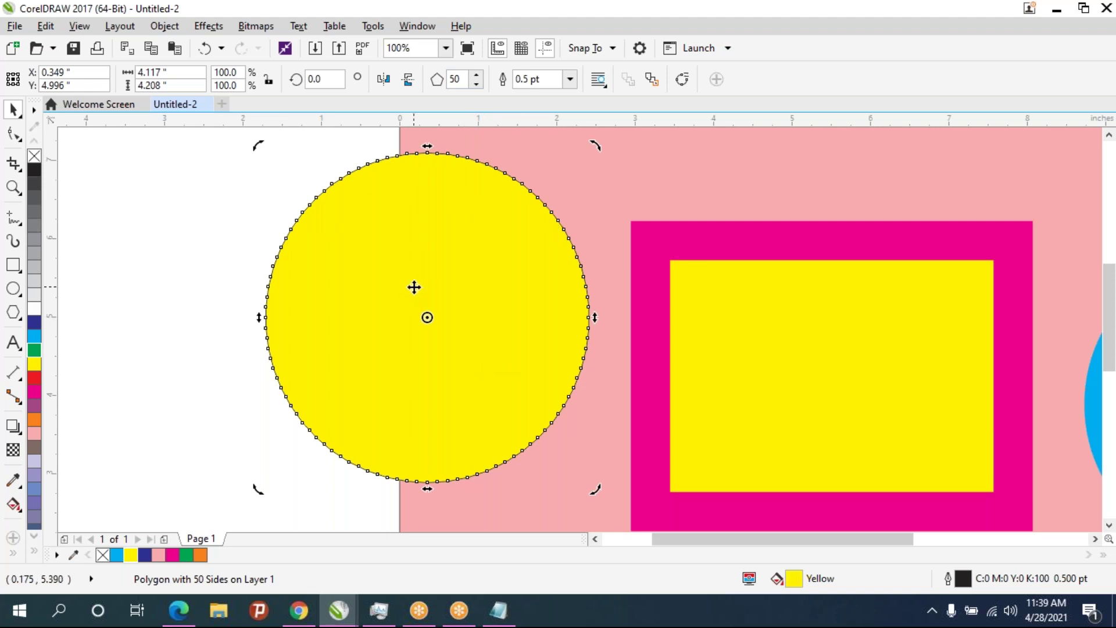
Enter 1000 sides, which clamps the polygon to its 500-side maximum
scroll(505, 177, up, 3)
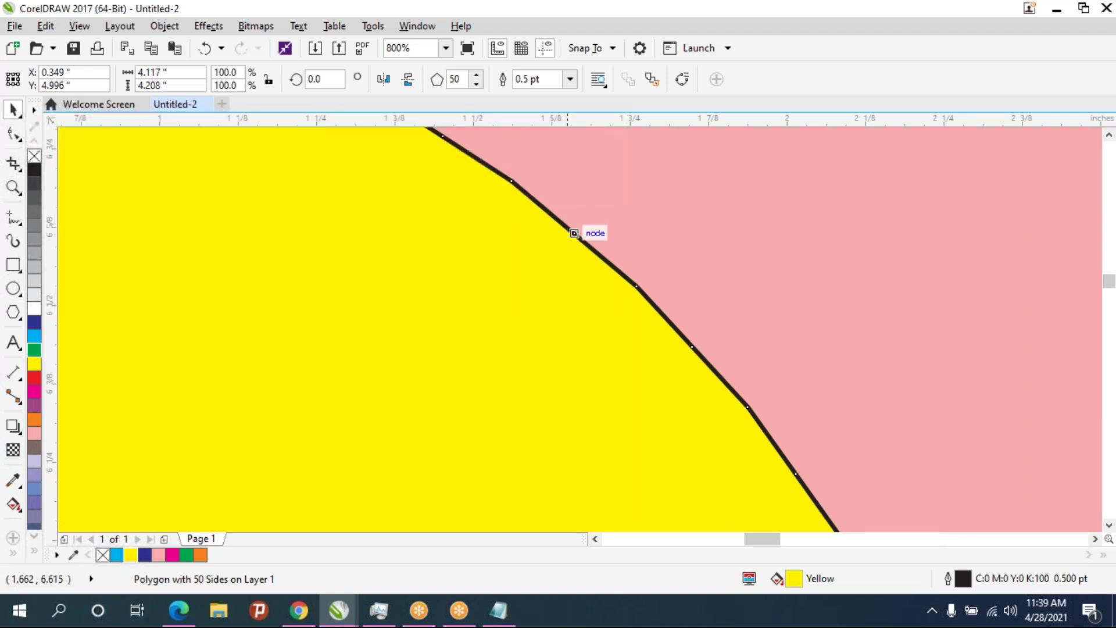
scroll(523, 188, up, 3)
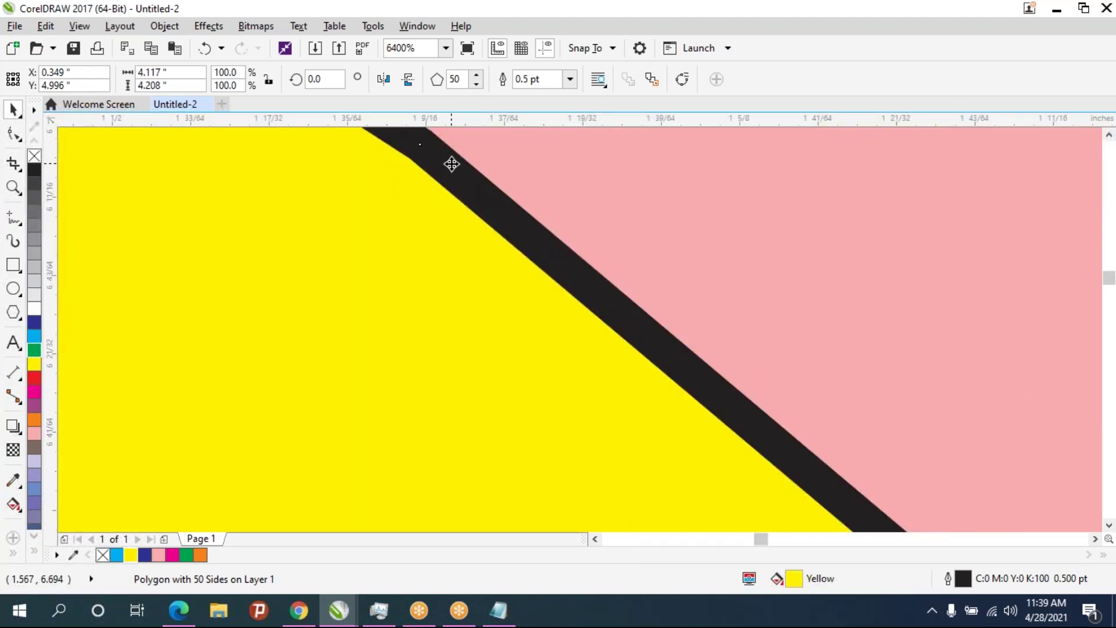
scroll(489, 178, down, 1)
scroll(489, 178, down, 2)
scroll(489, 178, down, 2)
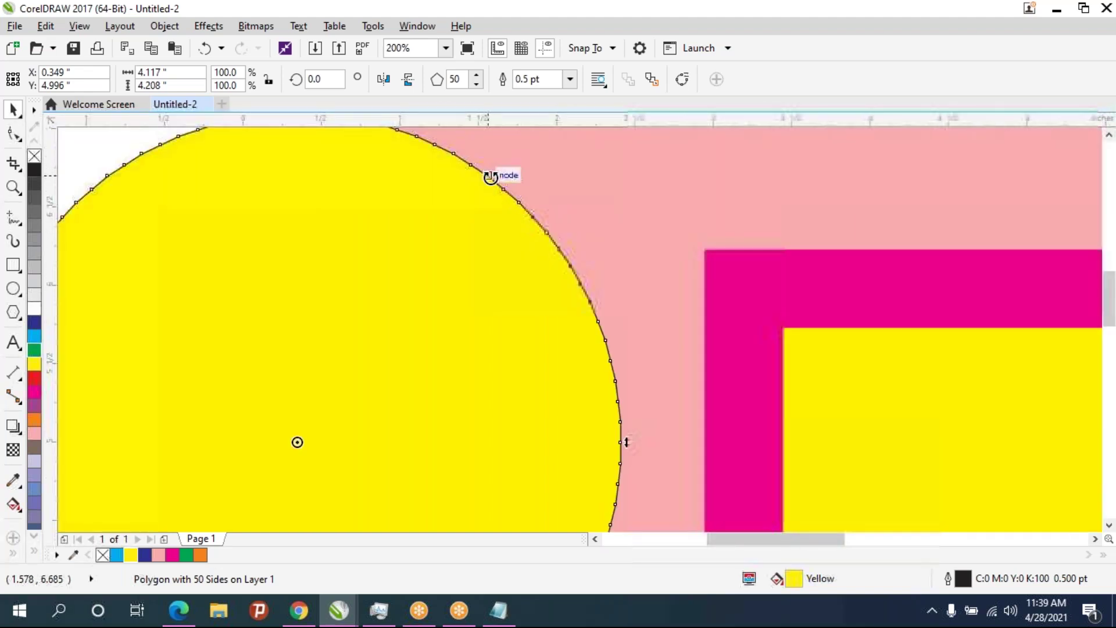
scroll(490, 177, down, 2)
double_click(454, 78)
text(1000)
key(Return)
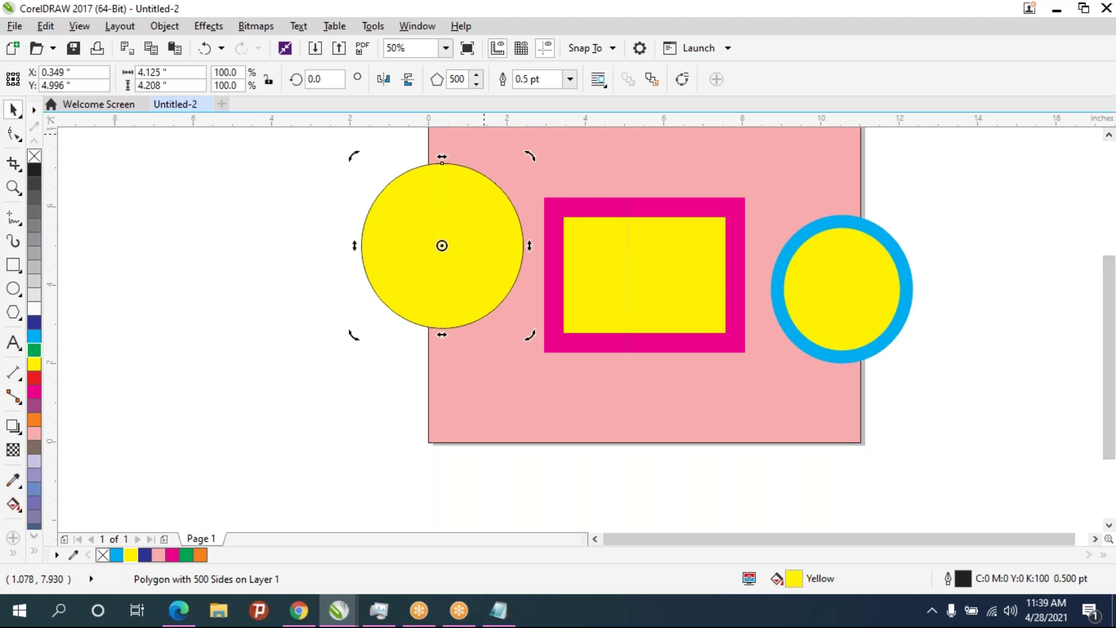
Convert the 500-sided polygon to curves (Ctrl+Q) with the Shape tool active
scroll(401, 172, up, 4)
scroll(401, 171, down, 3)
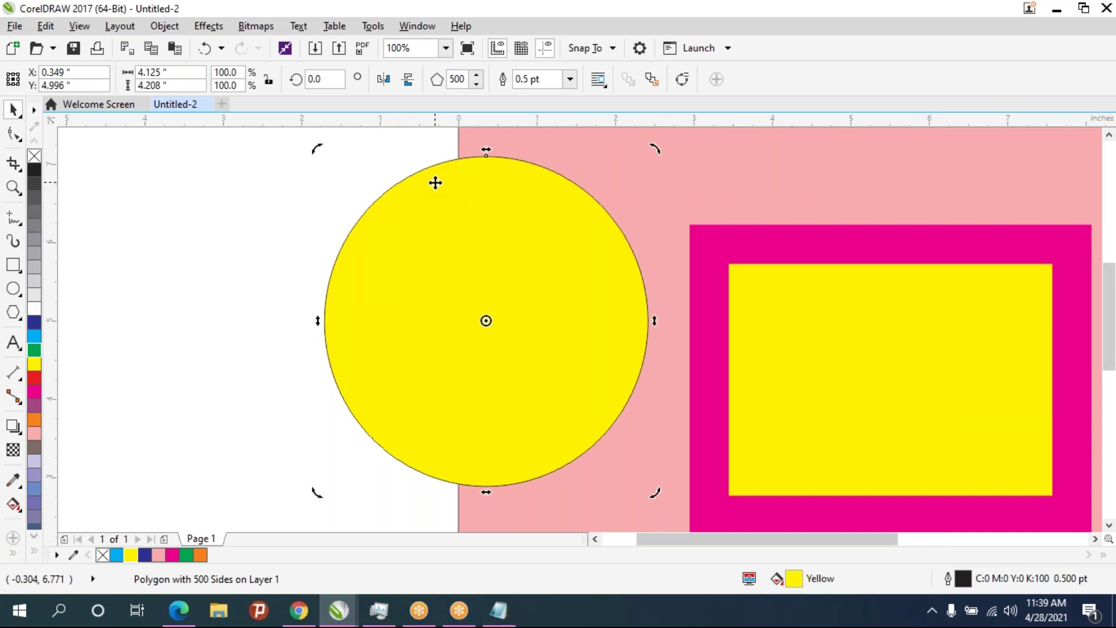
click(14, 138)
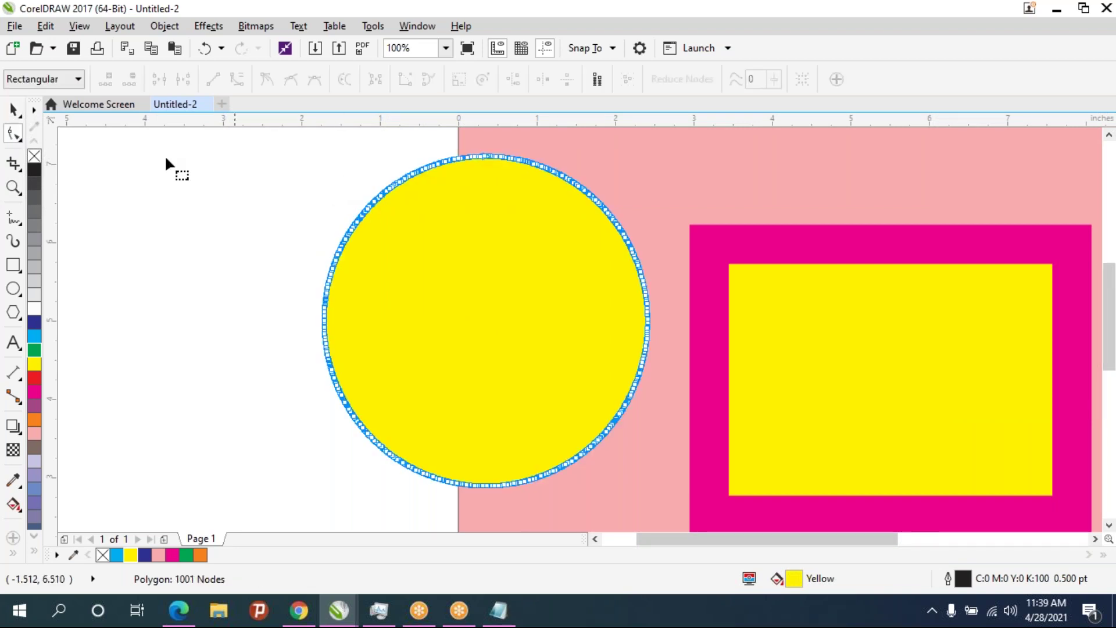
scroll(366, 198, up, 2)
scroll(374, 224, up, 3)
scroll(329, 264, up, 1)
scroll(378, 286, up, 1)
scroll(212, 217, up, 1)
scroll(324, 256, down, 1)
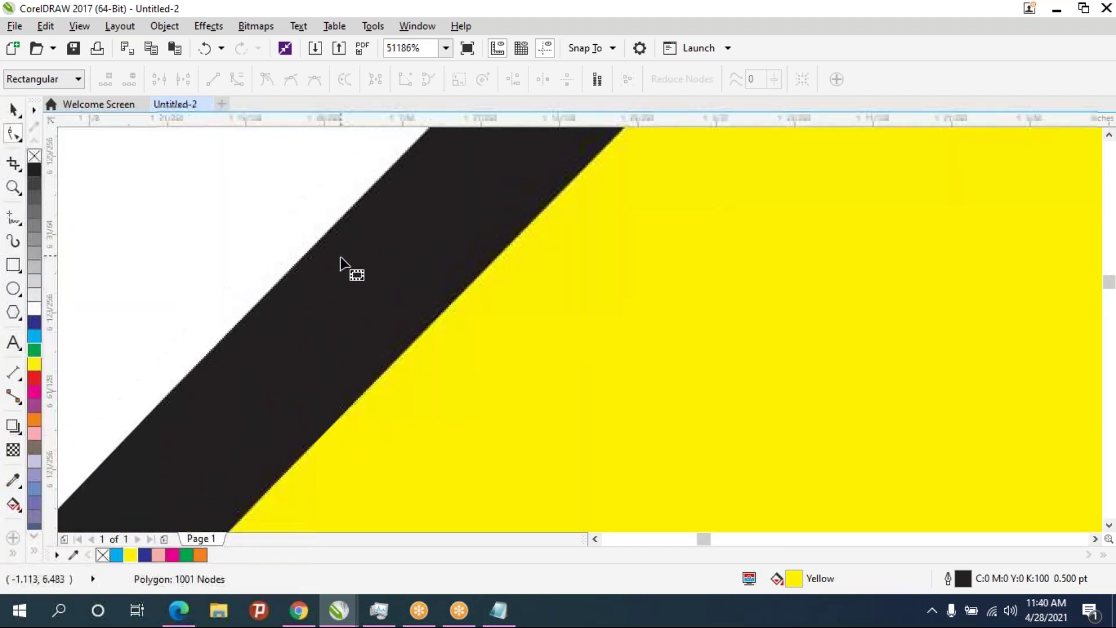
scroll(347, 269, up, 1)
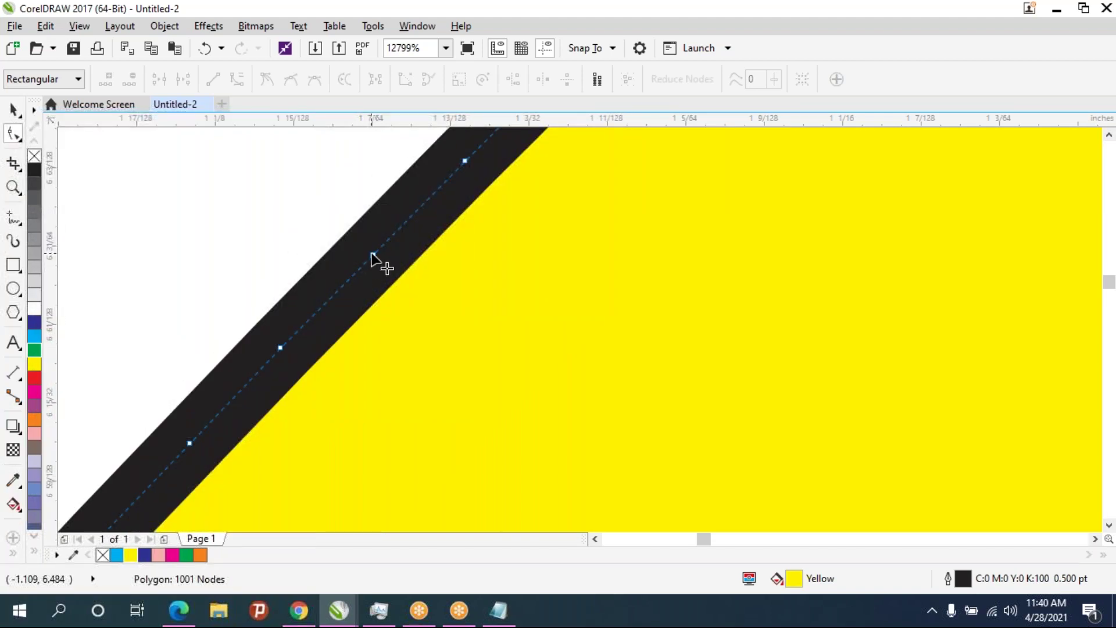
key(ctrl+q)
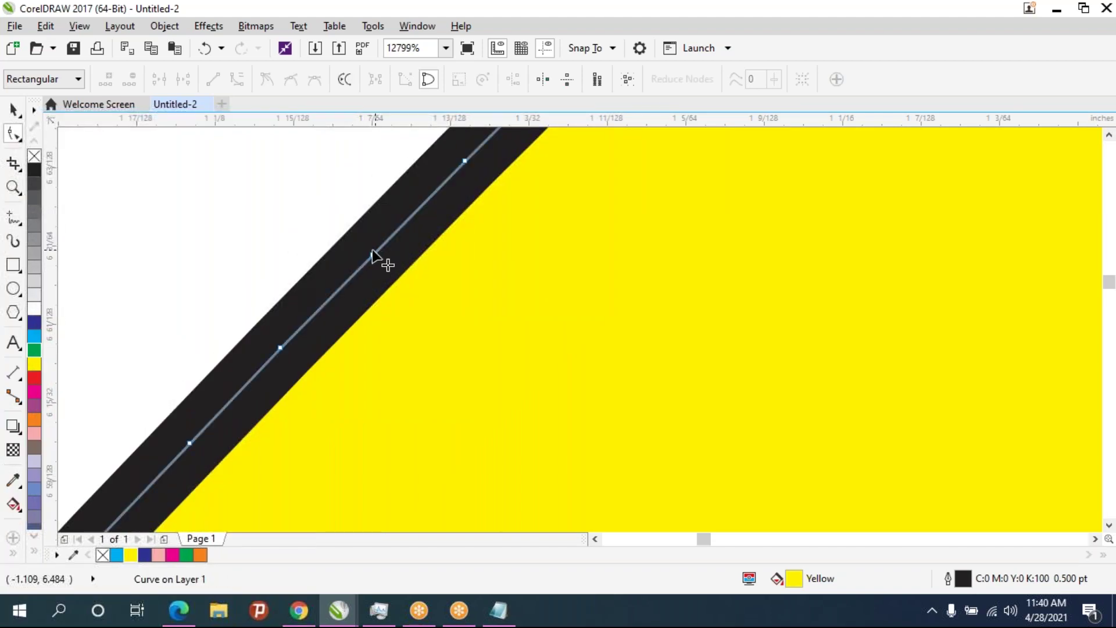
Drag a node outward into a trial spike, then undo it to restore the circle
drag(373, 255, 548, 394)
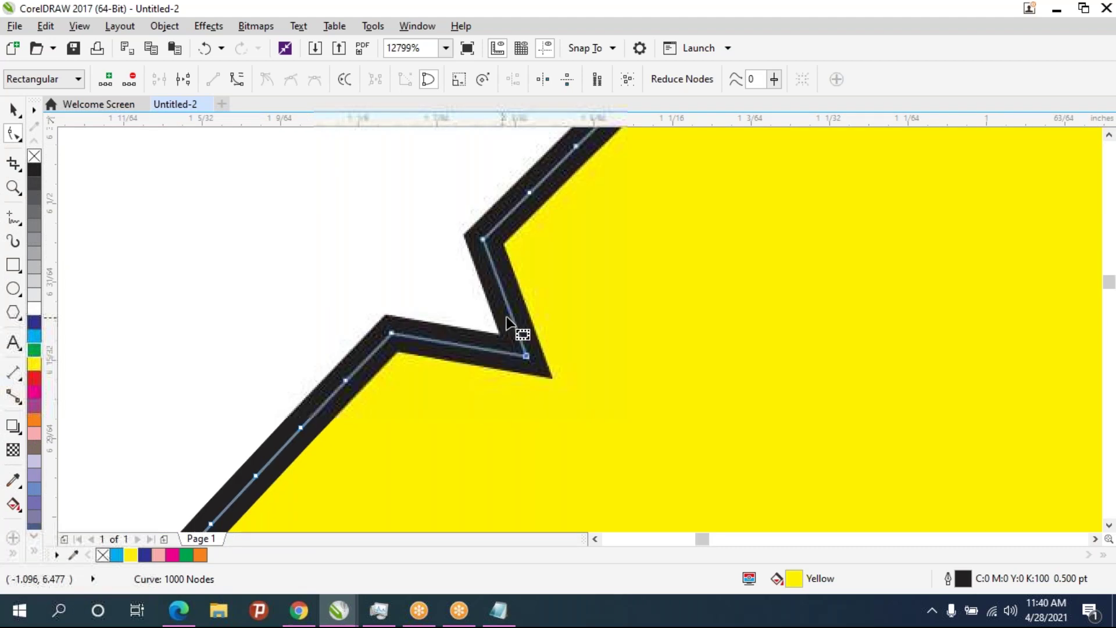
scroll(509, 323, down, 3)
drag(511, 326, 366, 194)
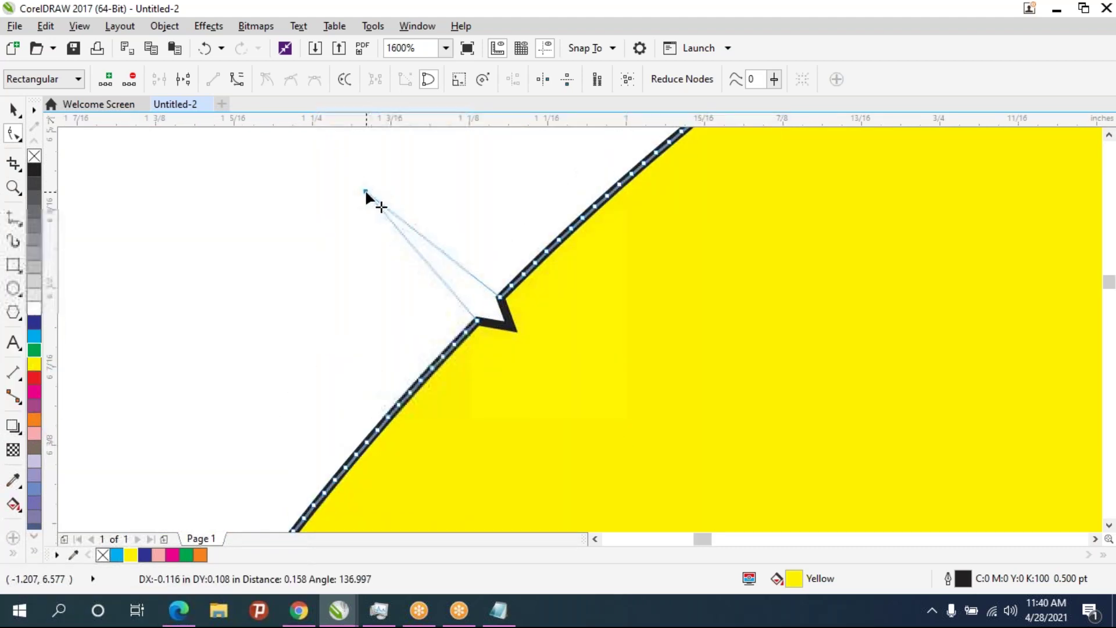
scroll(436, 316, down, 2)
scroll(463, 333, down, 2)
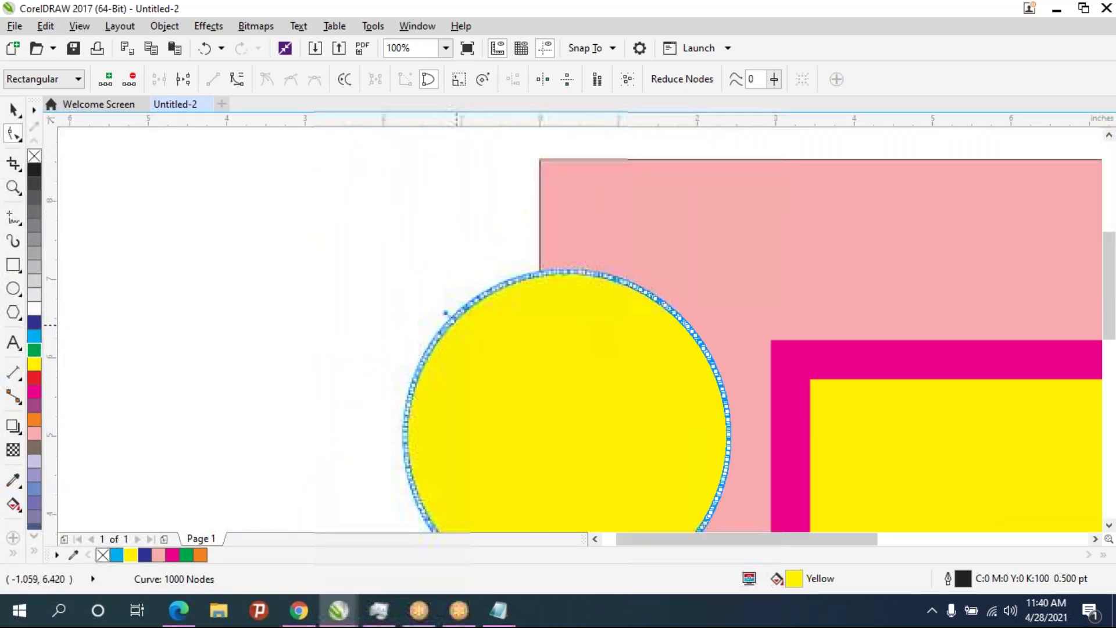
scroll(386, 259, down, 2)
scroll(386, 259, right, 2)
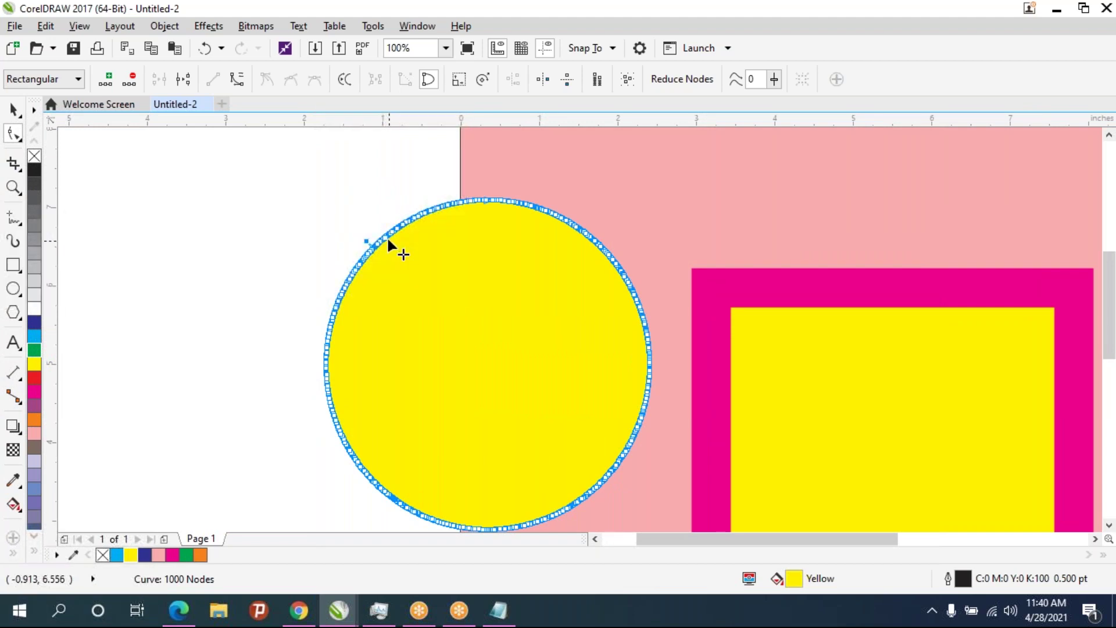
key(ctrl+z)
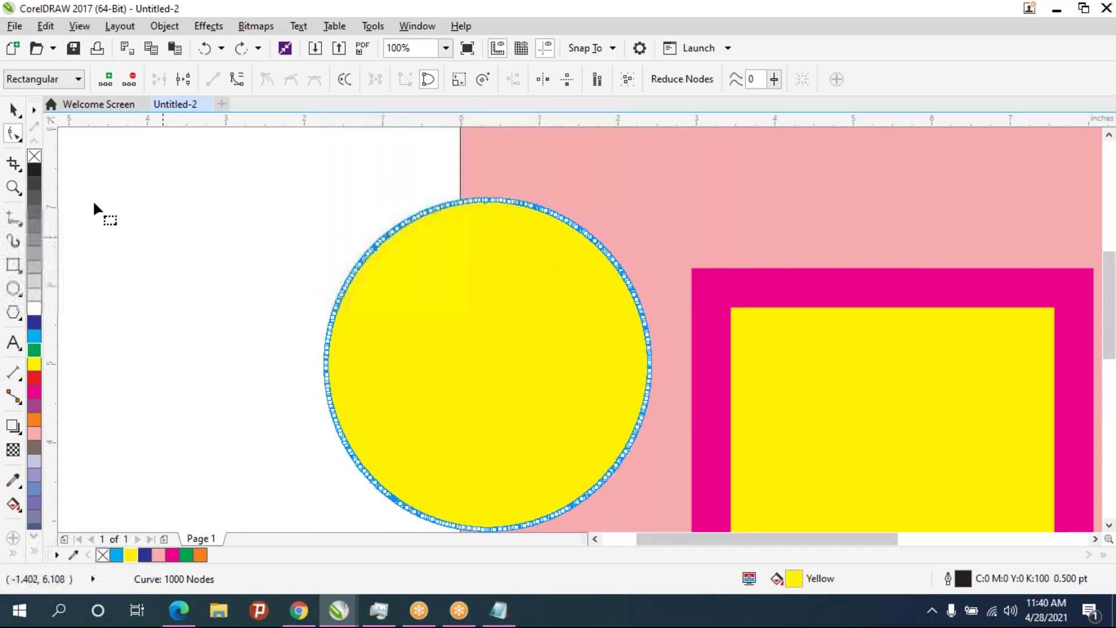
Delete the yellow circle, then marquee-select and delete the remaining logo shapes
click(12, 110)
click(550, 266)
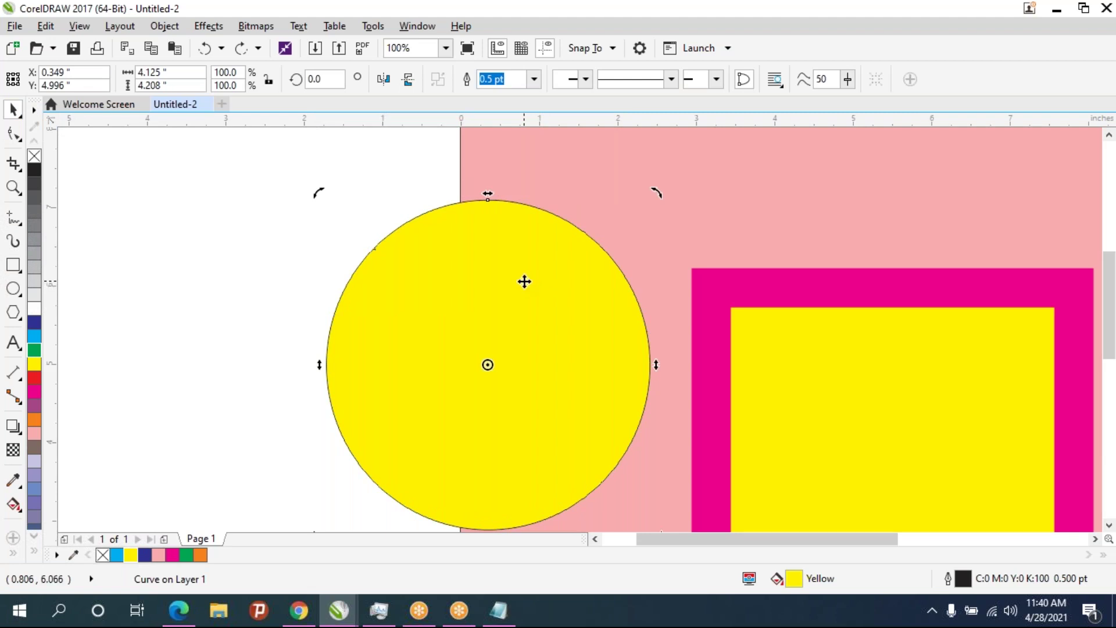
key(Delete)
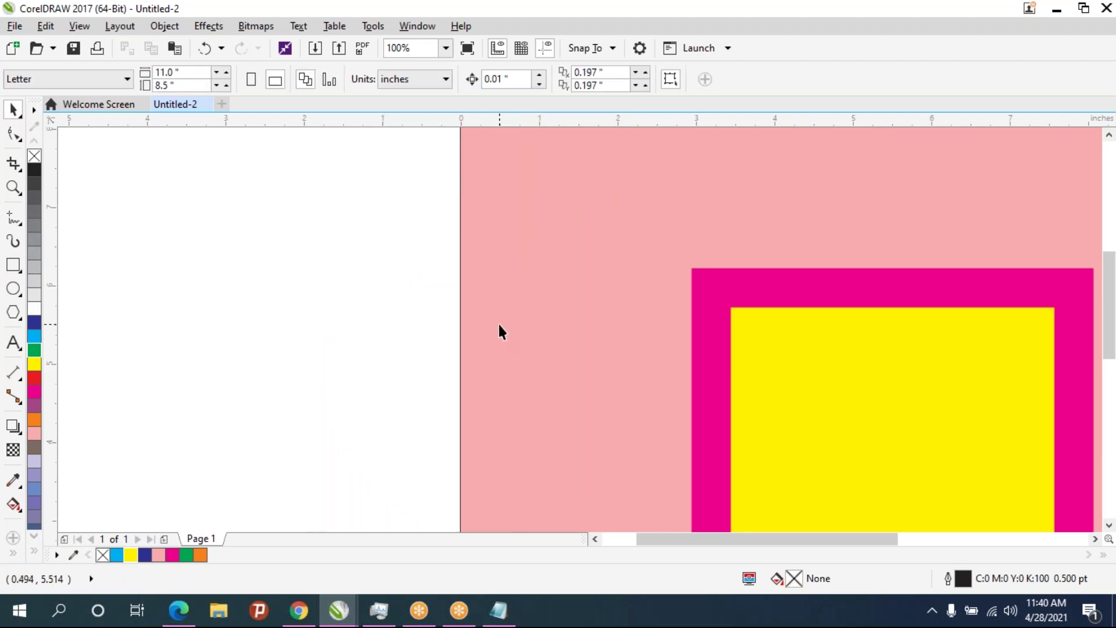
scroll(497, 322, down, 2)
scroll(518, 288, down, 2)
drag(308, 164, 659, 428)
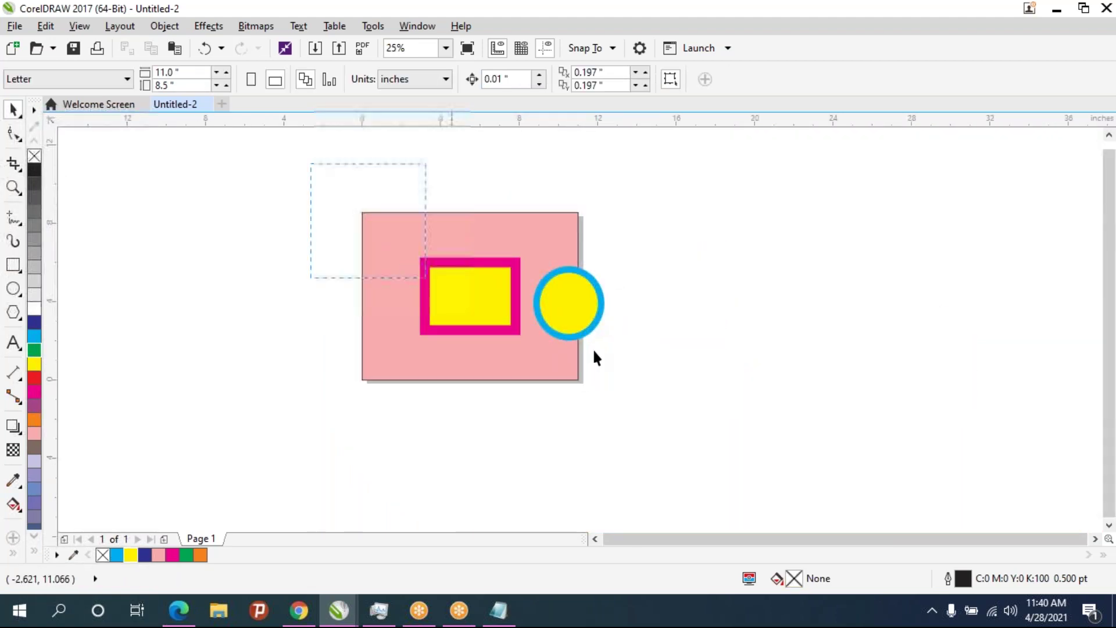
key(Delete)
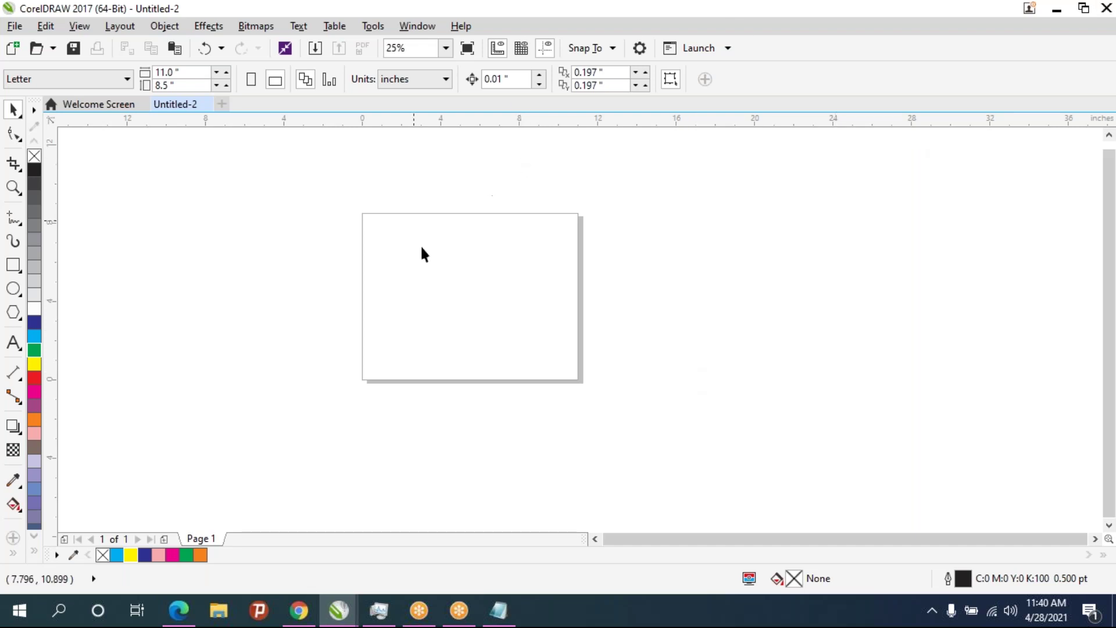
scroll(433, 255, up, 1)
Draw a roughly 4.6-inch unfilled square with the Rectangle tool and position it on the page
drag(446, 266, 427, 265)
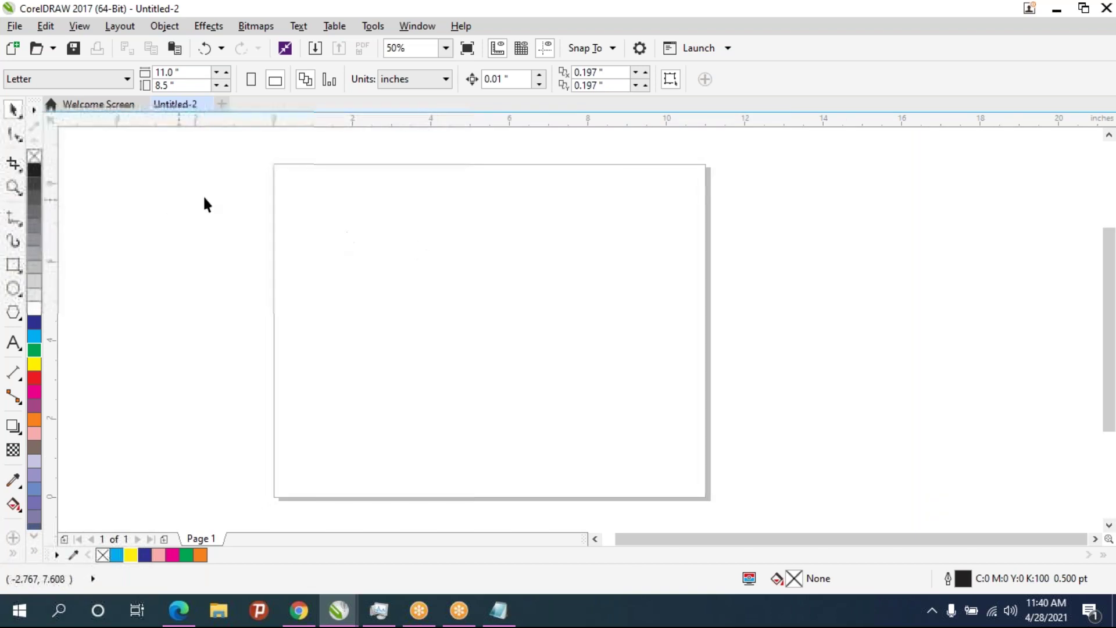
click(15, 265)
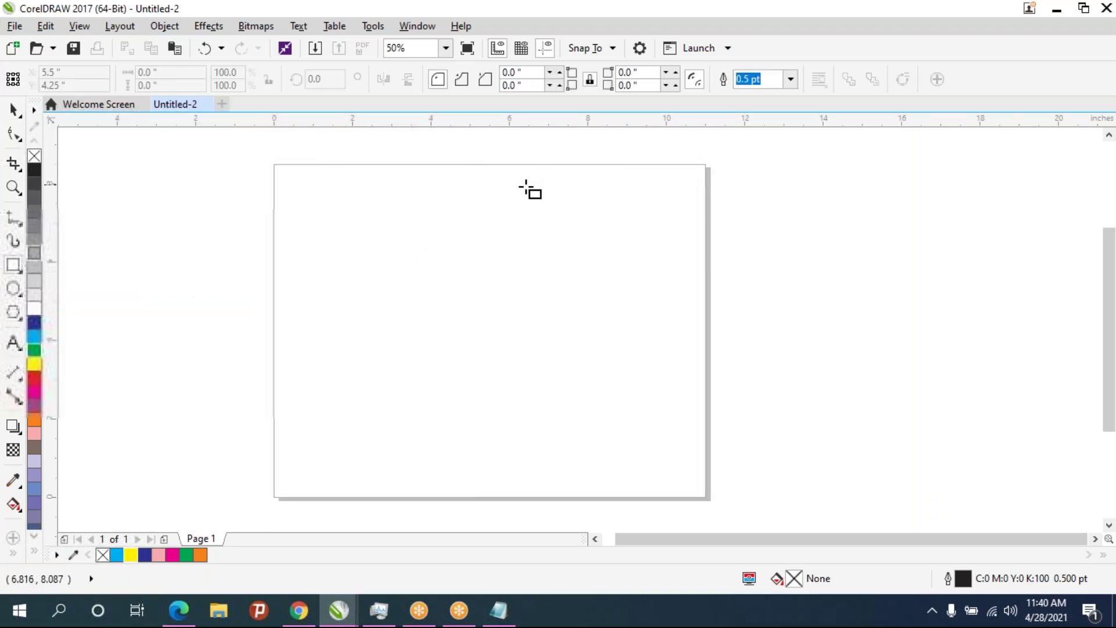
click(12, 314)
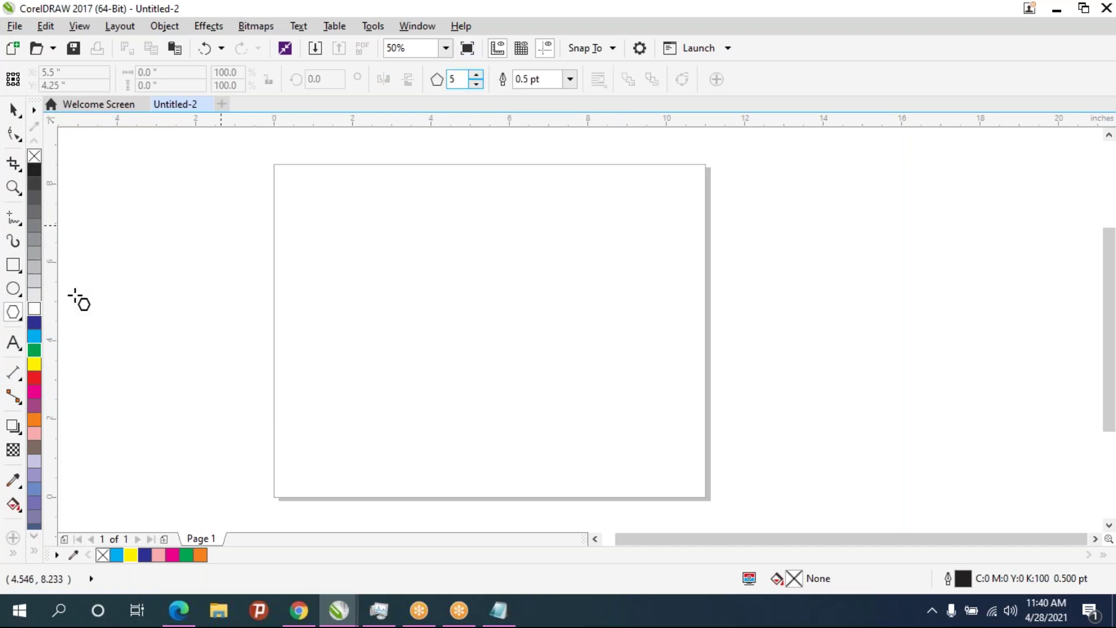
click(16, 265)
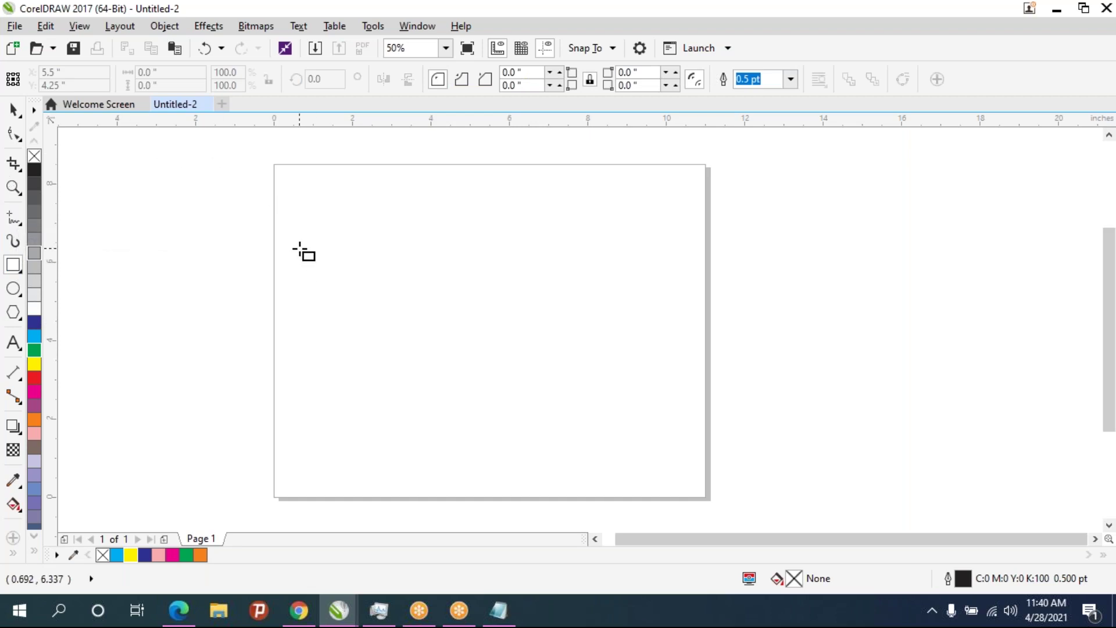
mouse_move(365, 258)
mouse_down()
mouse_move(577, 480)
mouse_move(488, 319)
mouse_move(517, 372)
mouse_move(732, 430)
mouse_move(605, 424)
mouse_move(535, 341)
mouse_move(547, 330)
mouse_up()
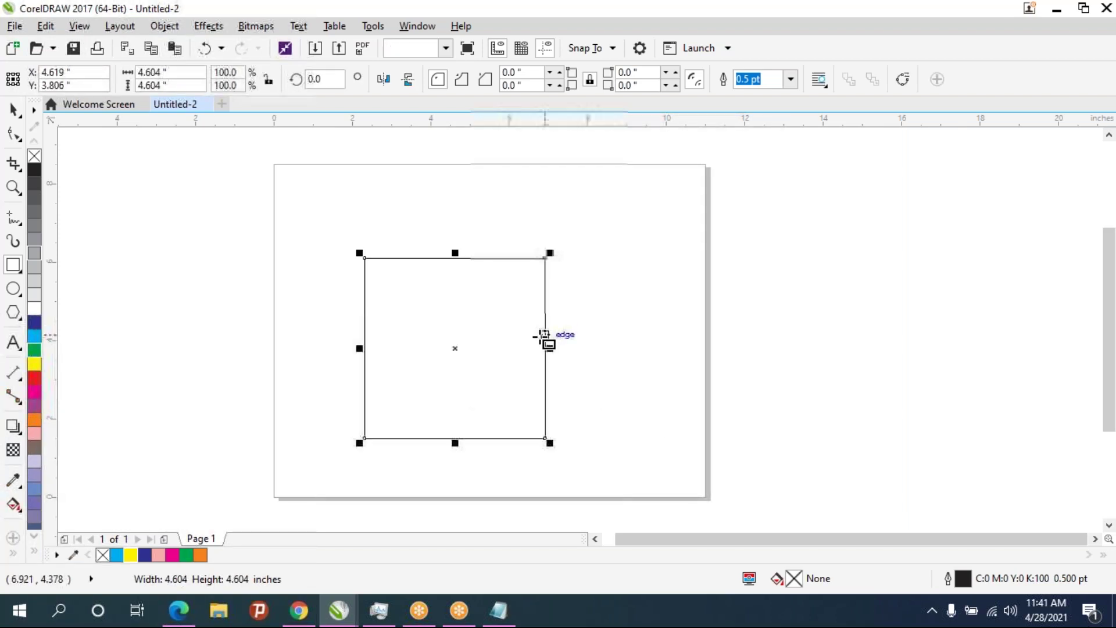
drag(456, 351, 463, 327)
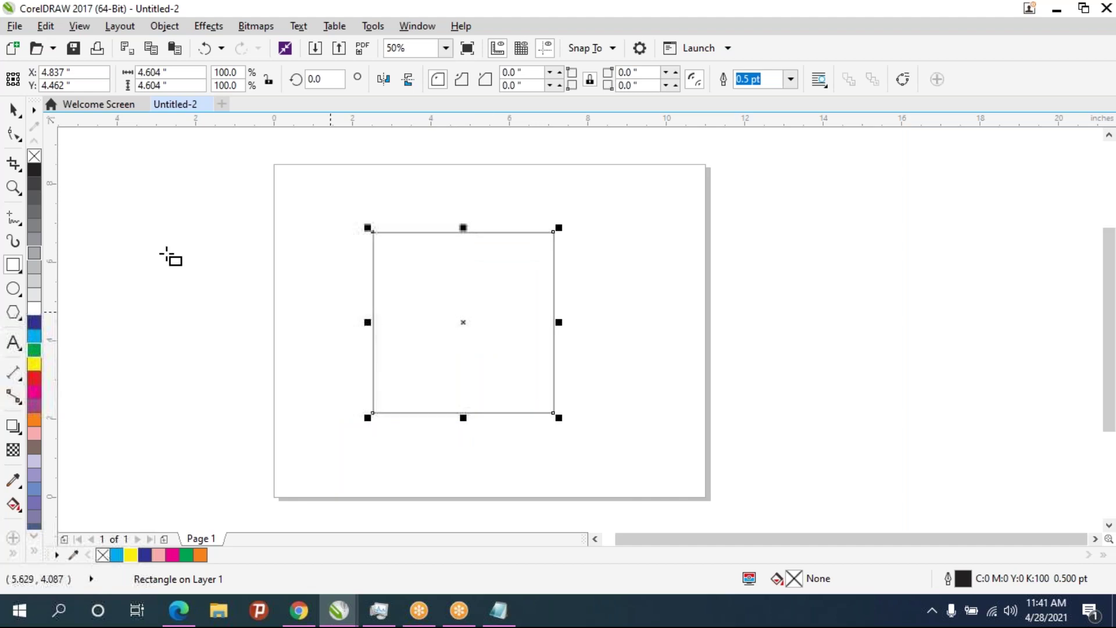
click(21, 111)
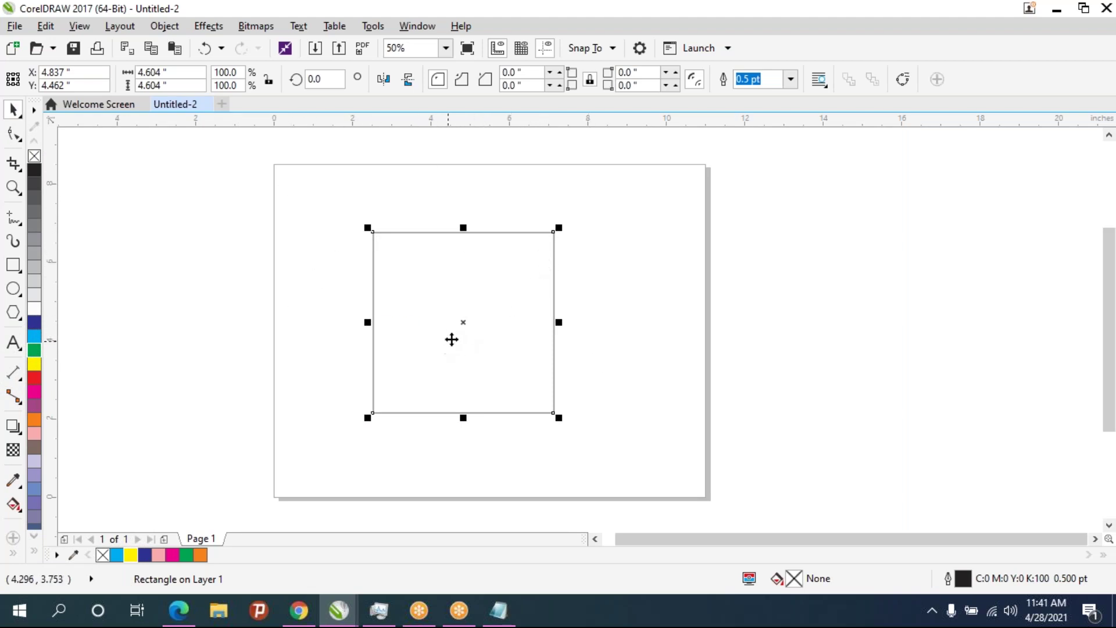
drag(464, 322, 462, 249)
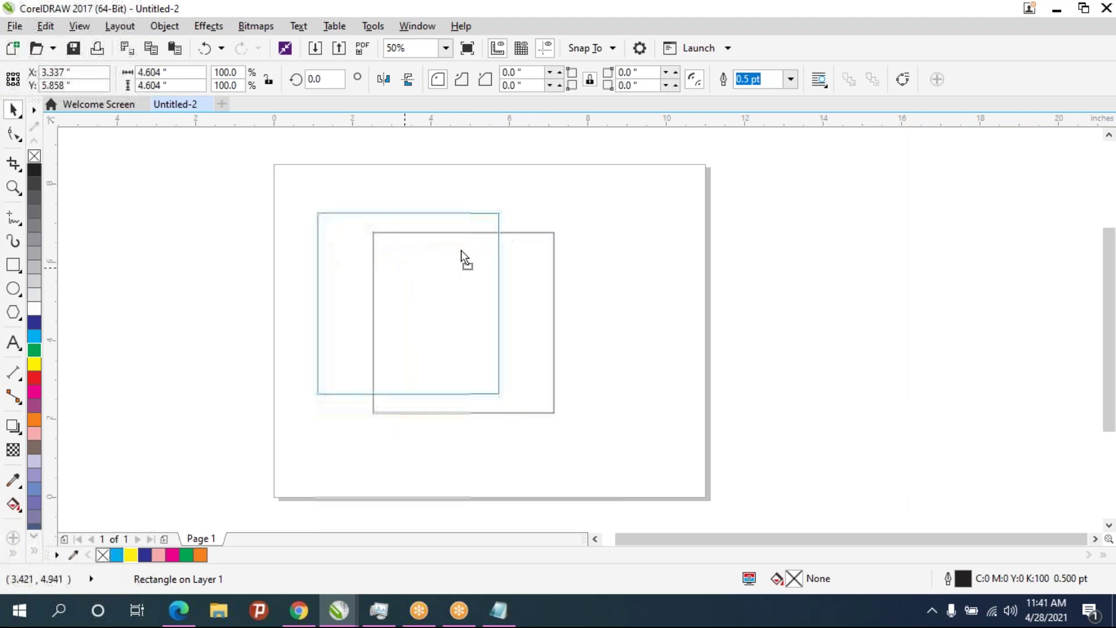
Reposition the square, fill it cyan and give it a yellow outline
key(Escape)
key(ctrl+z)
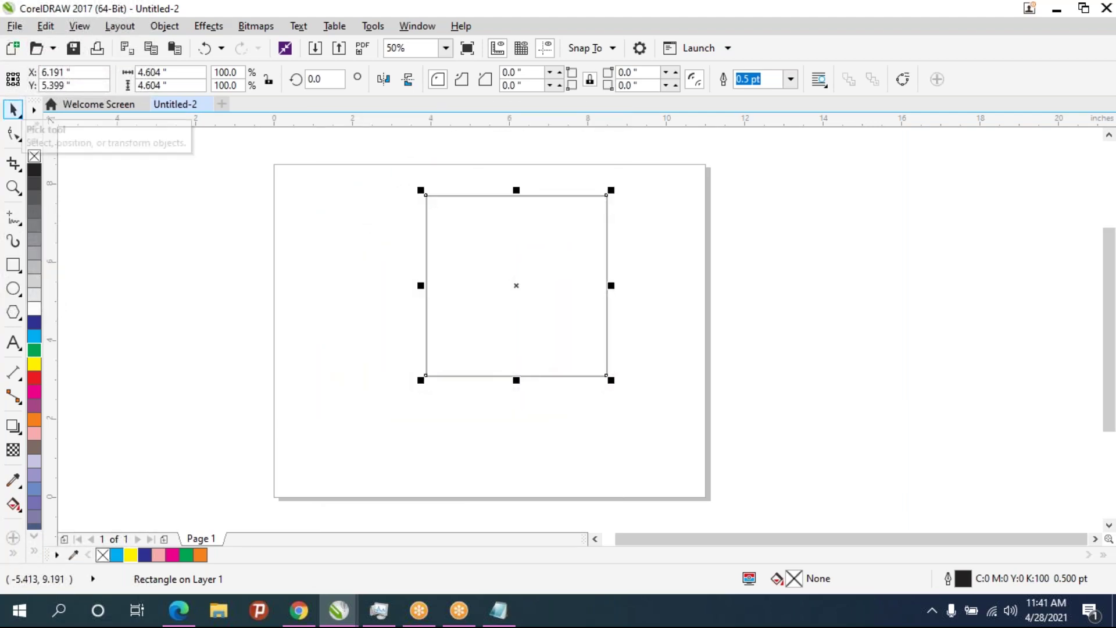
drag(494, 273, 461, 301)
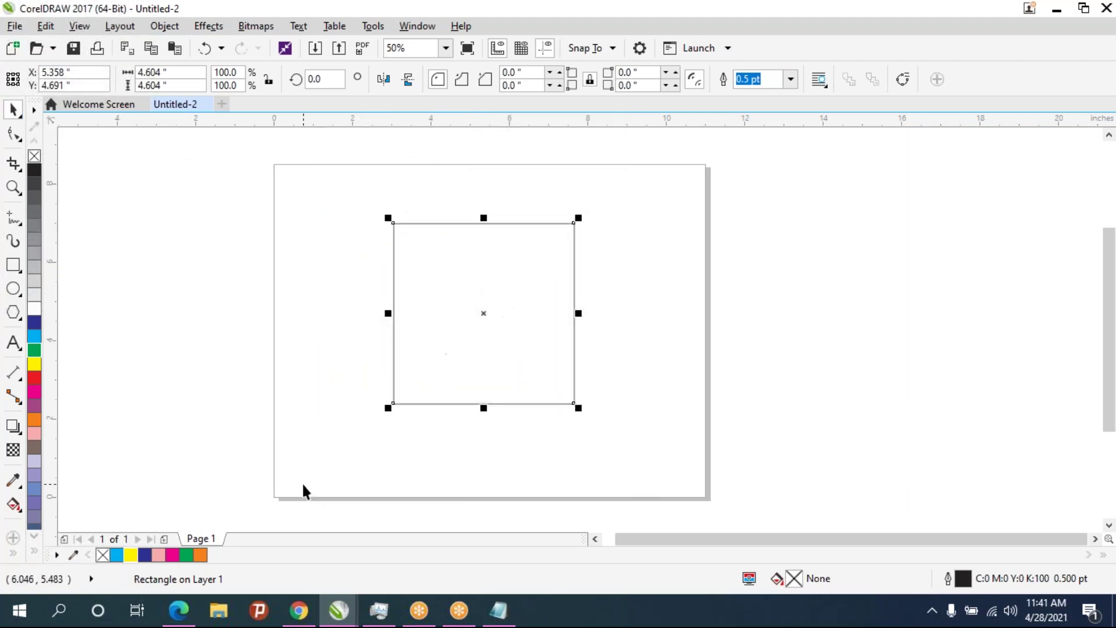
click(116, 555)
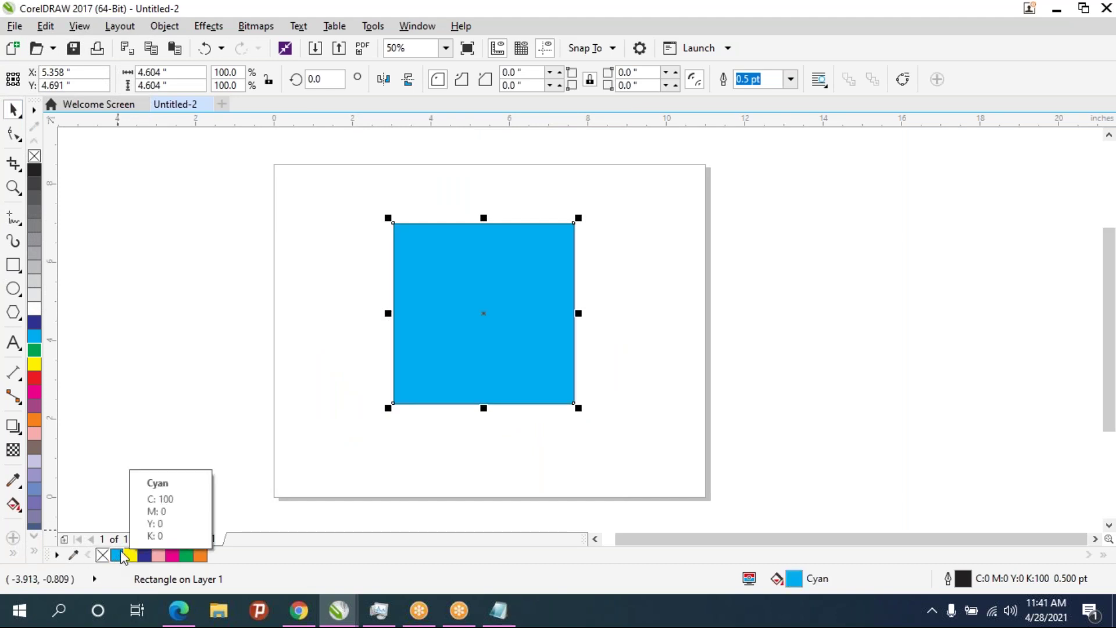
right_click(131, 555)
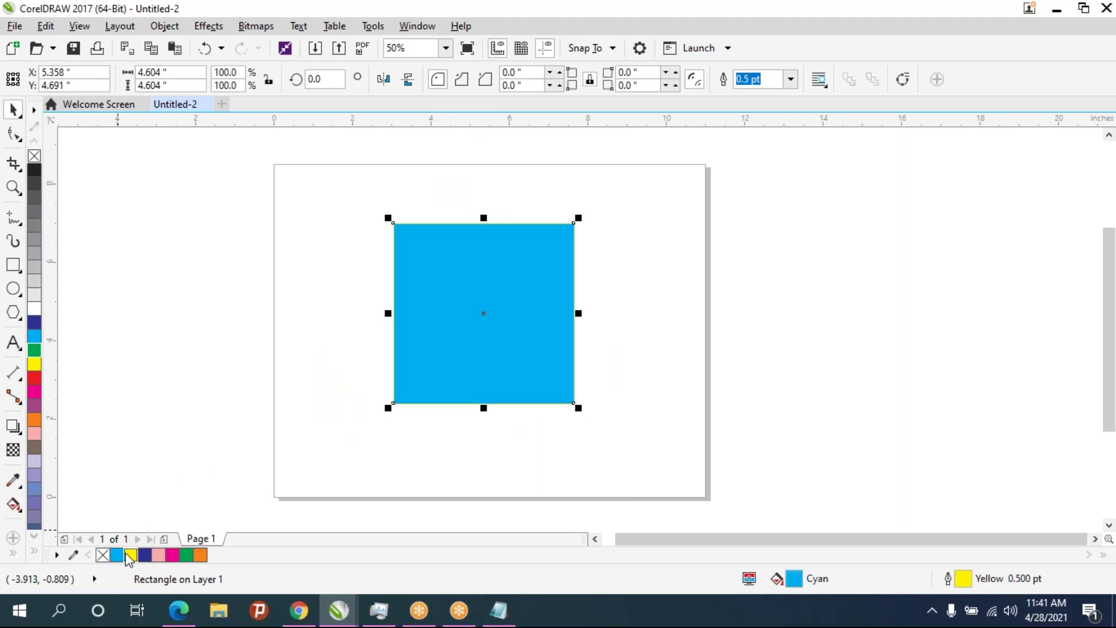
right_click(171, 556)
right_click(157, 556)
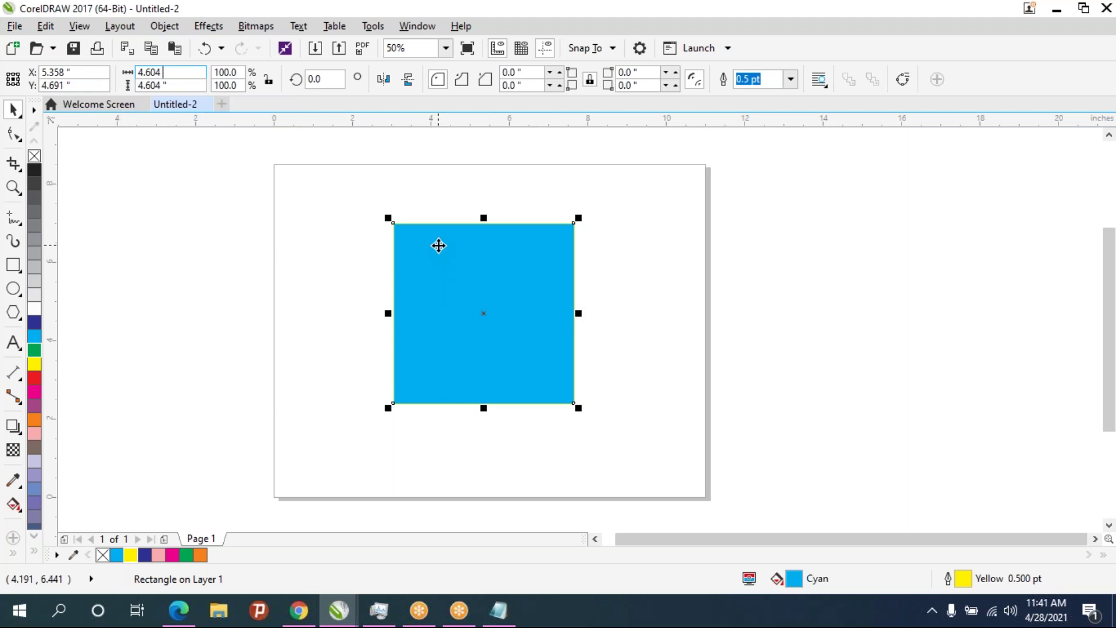
click(462, 272)
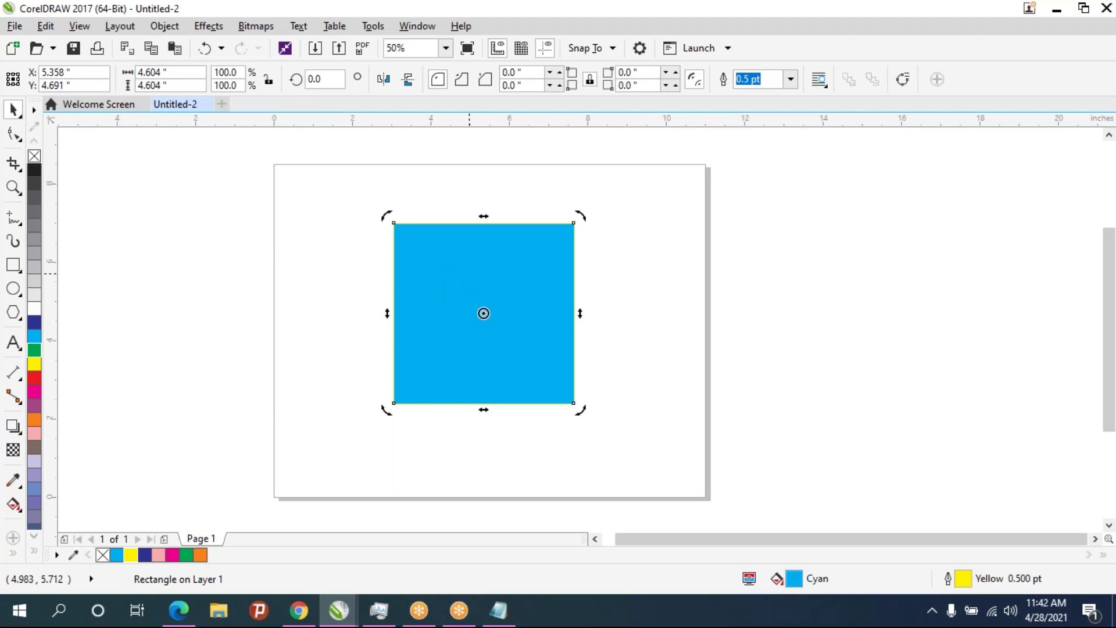
Replace the cyan square with a new 5 by 5 inch rectangle
key(Delete)
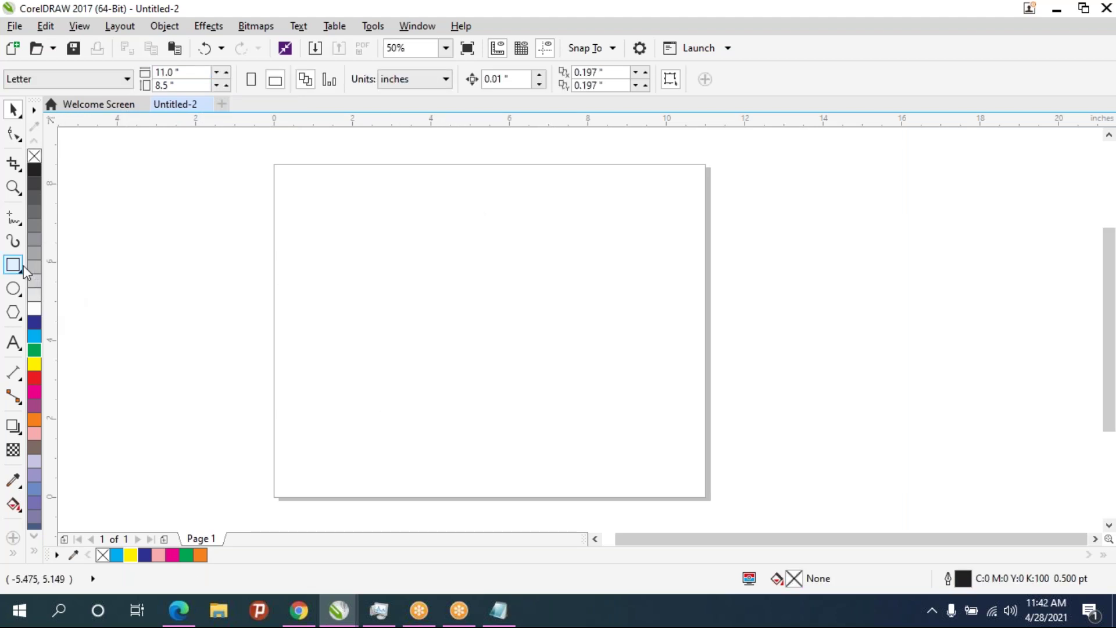
click(22, 265)
drag(378, 237, 551, 404)
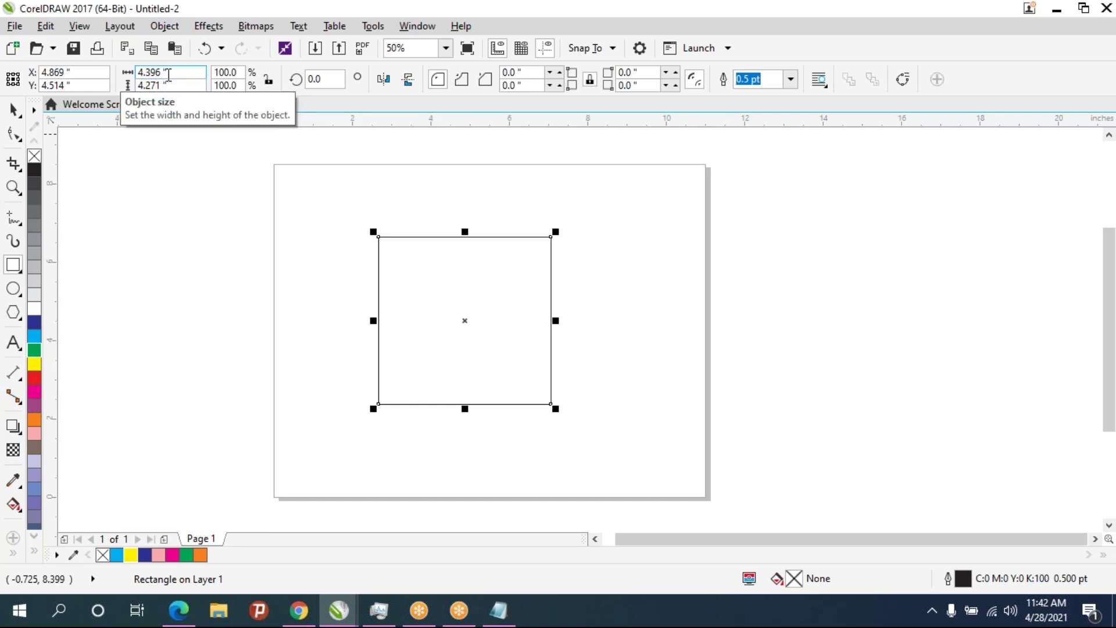
click(173, 72)
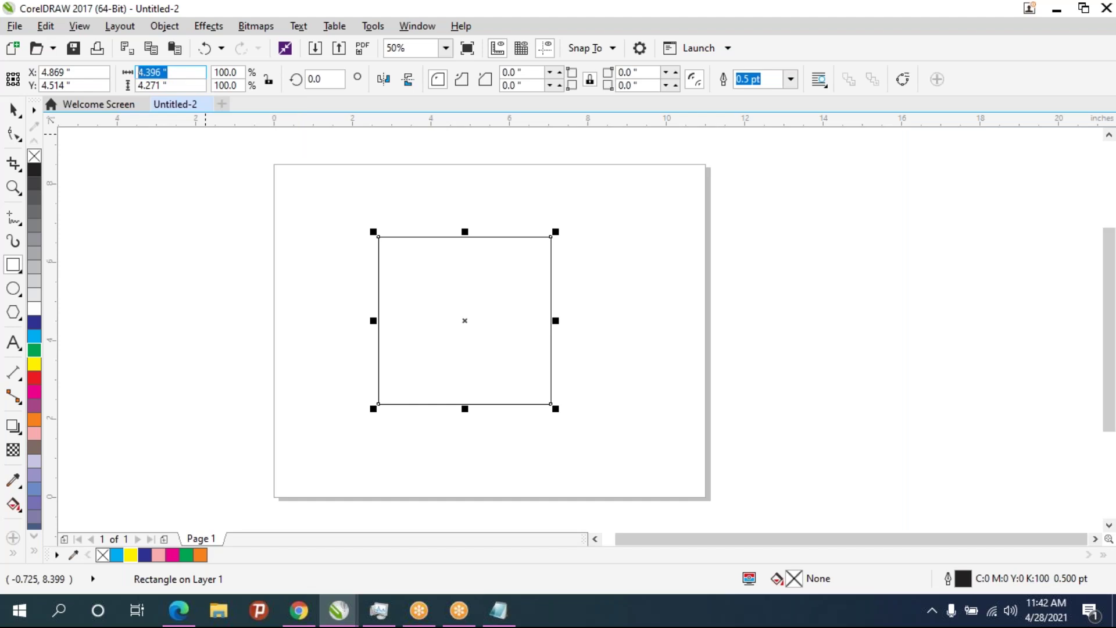
text(5)
key(Tab)
text(5)
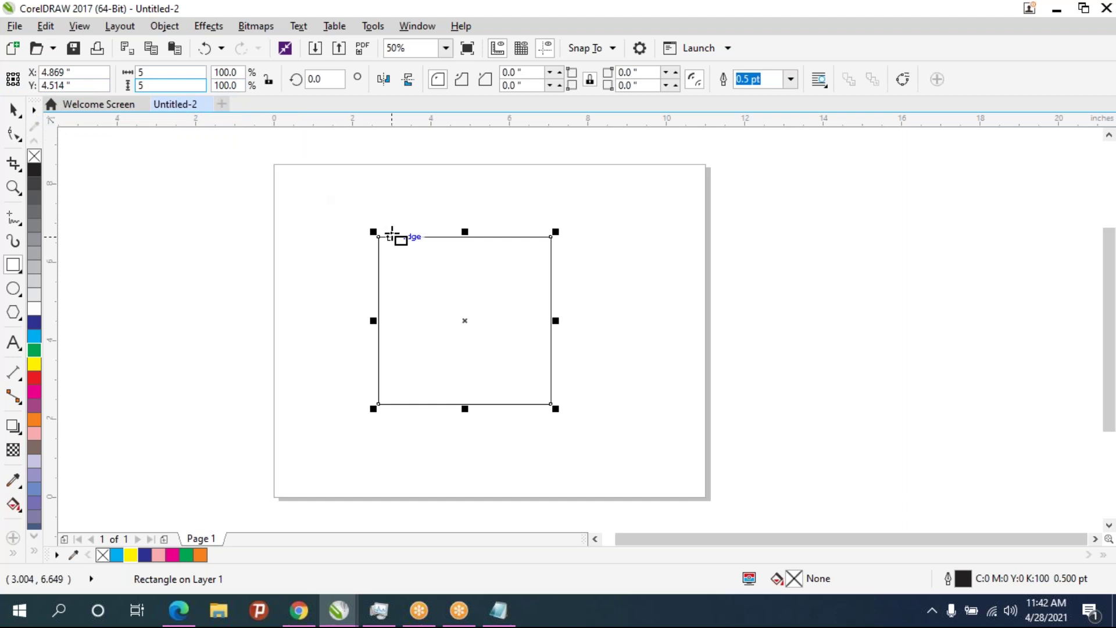
key(Return)
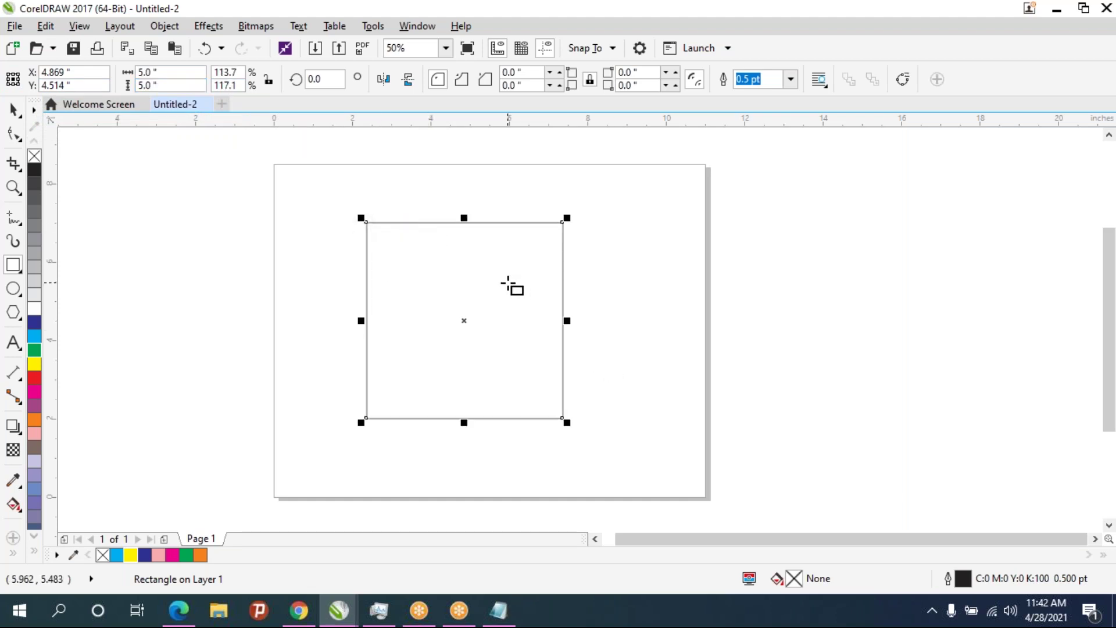
mouse_move(96, 105)
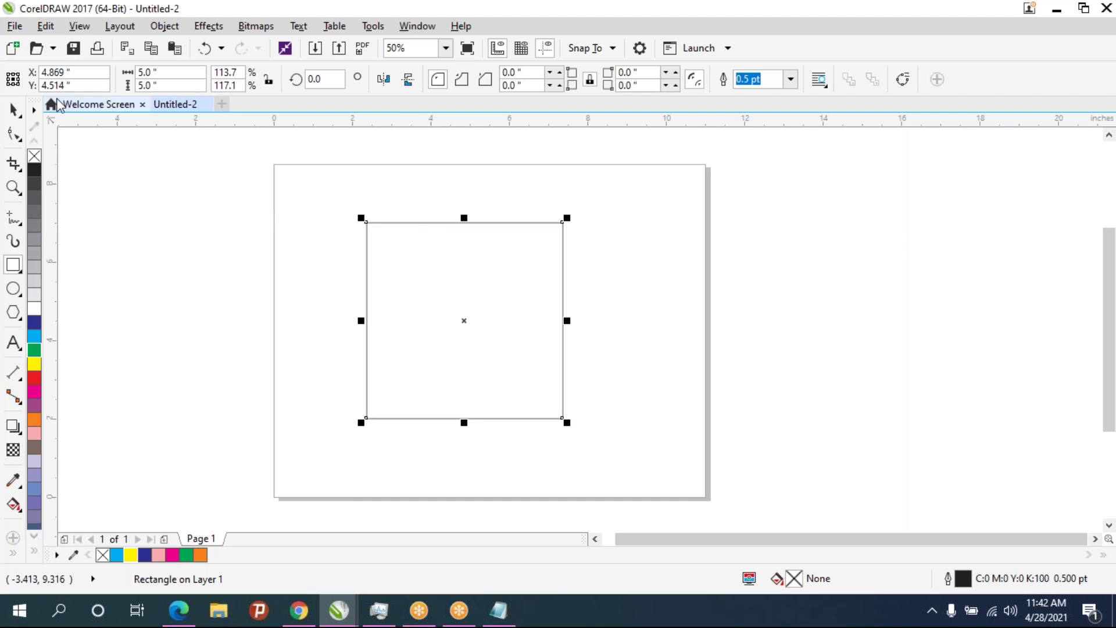
Widen the rectangle to 10 inches, keeping it 5 inches tall
click(168, 72)
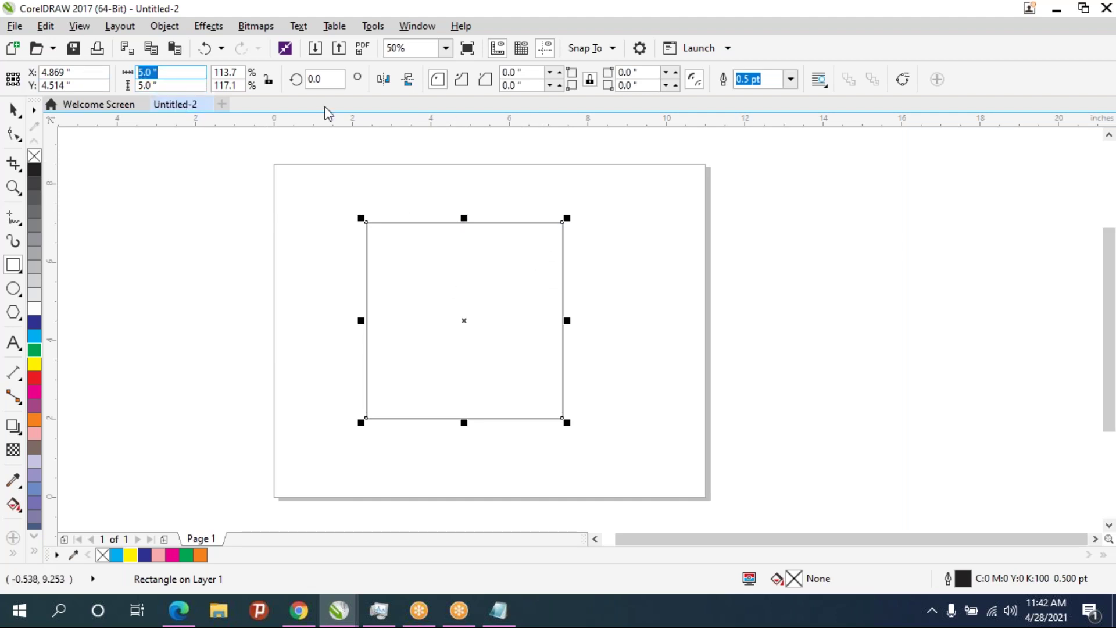
text(10)
click(175, 86)
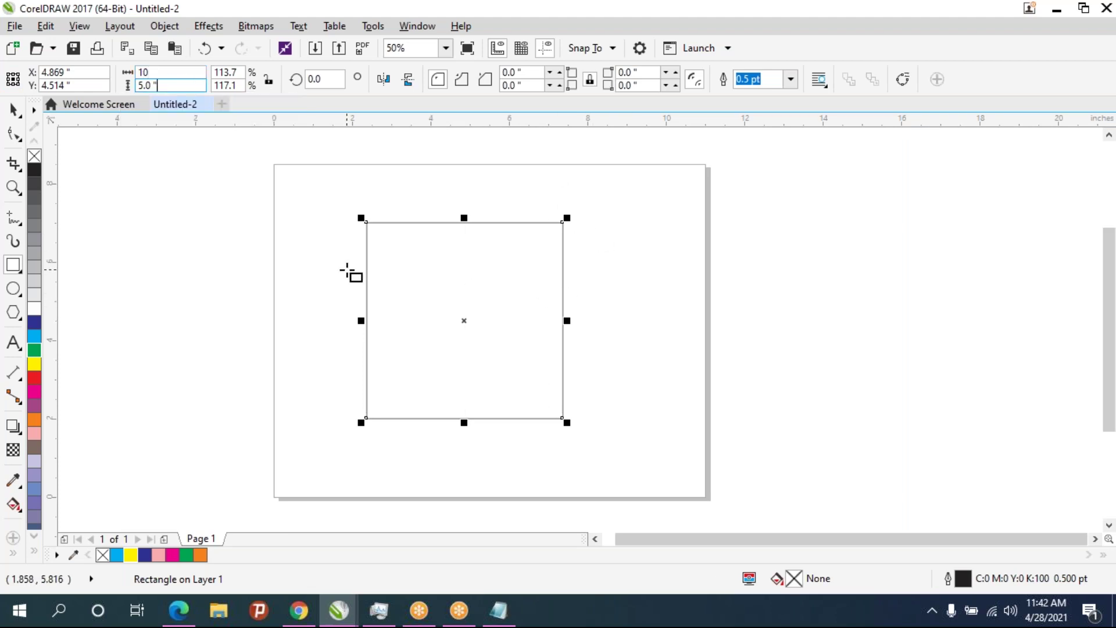
key(Return)
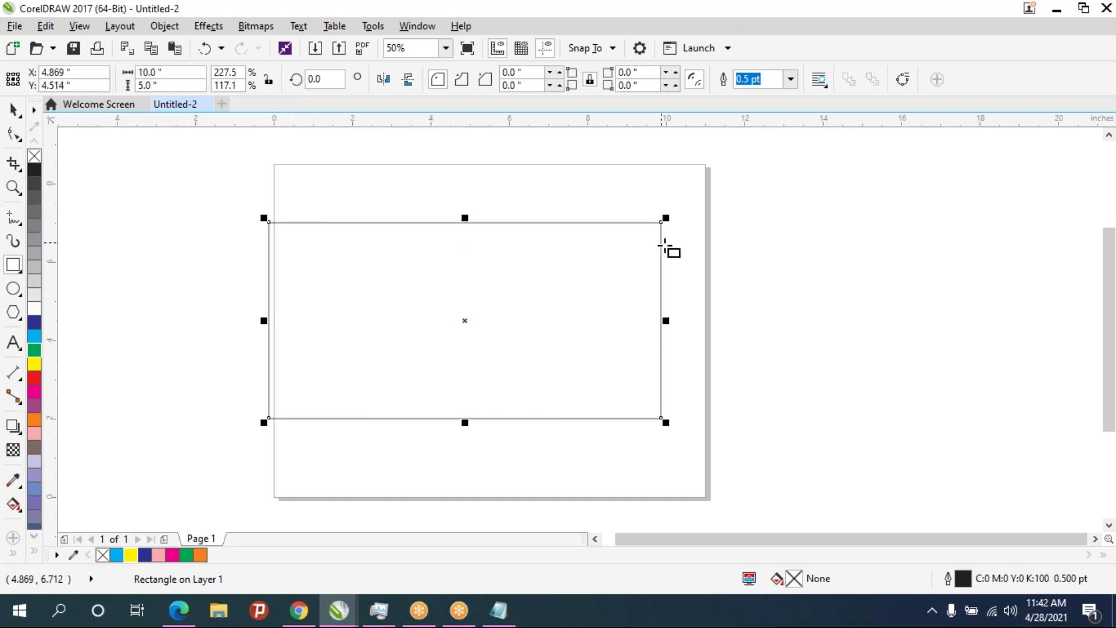
click(13, 109)
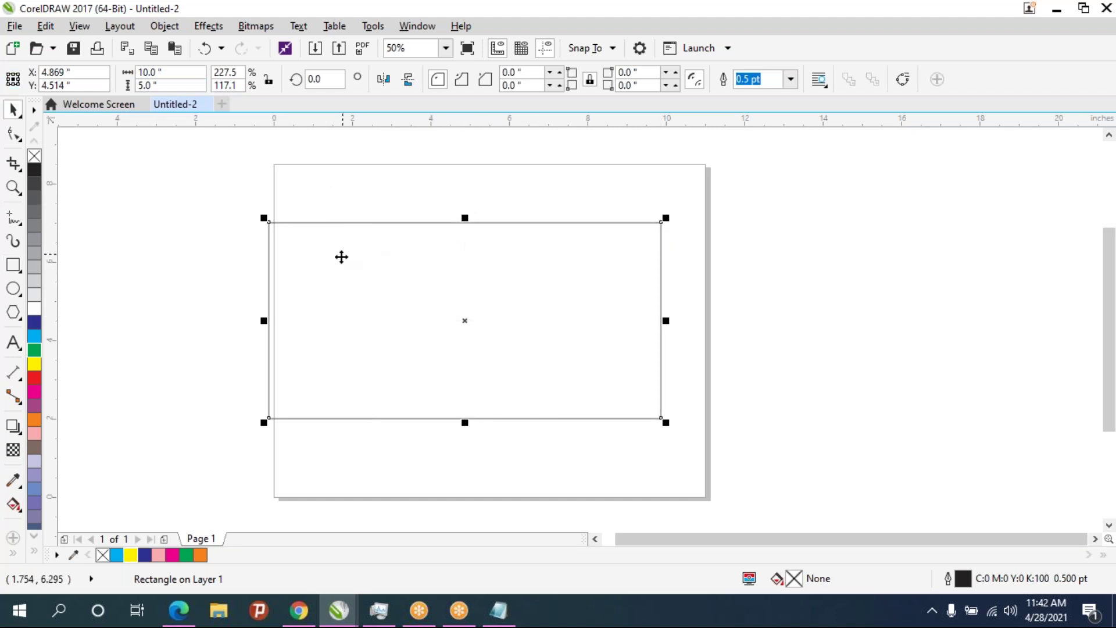
Fill the rectangle cyan and narrow it to 7 inches wide
drag(339, 233, 366, 221)
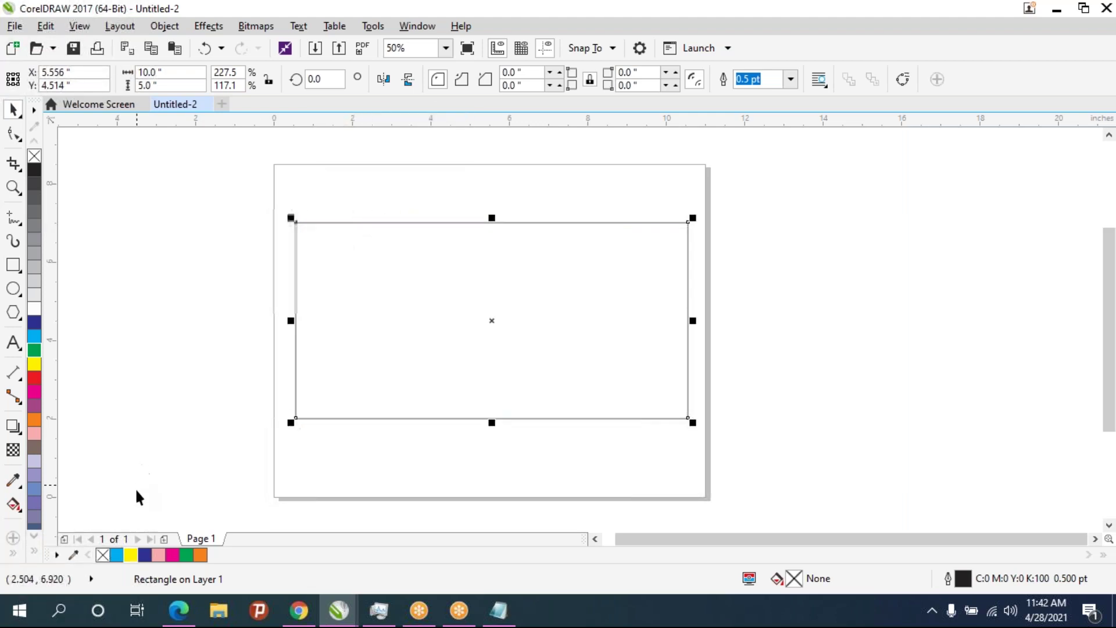
click(119, 555)
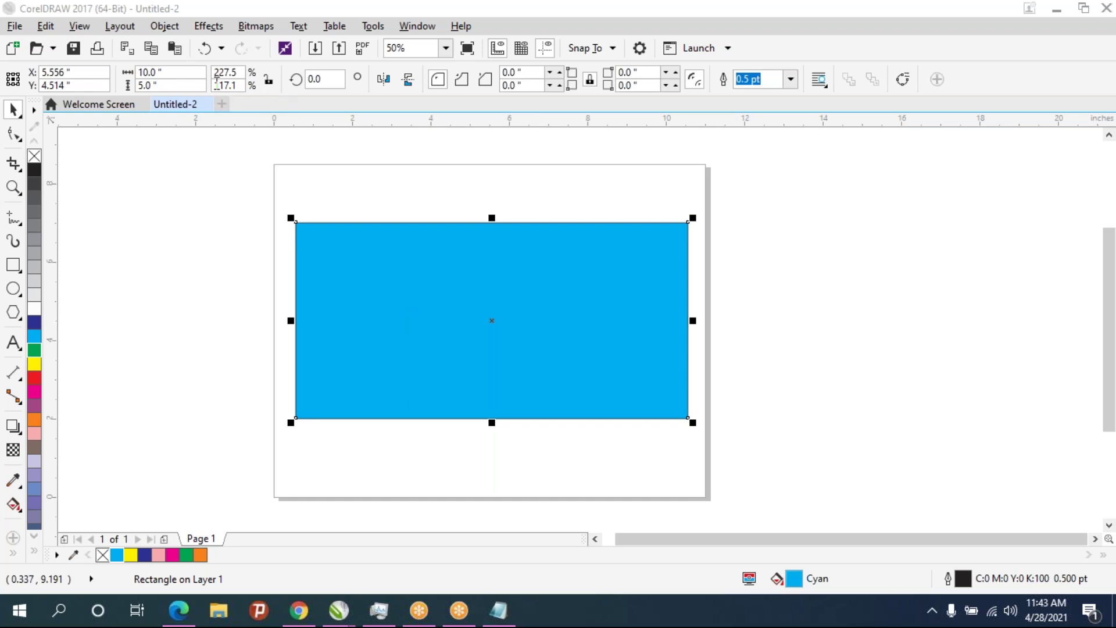
click(150, 72)
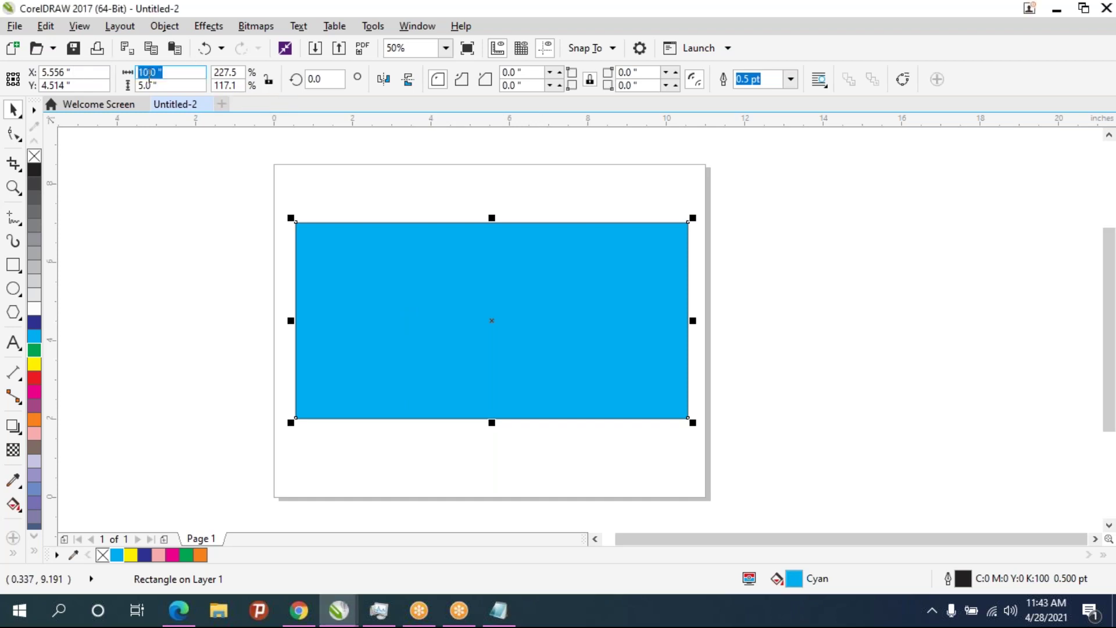
text(7)
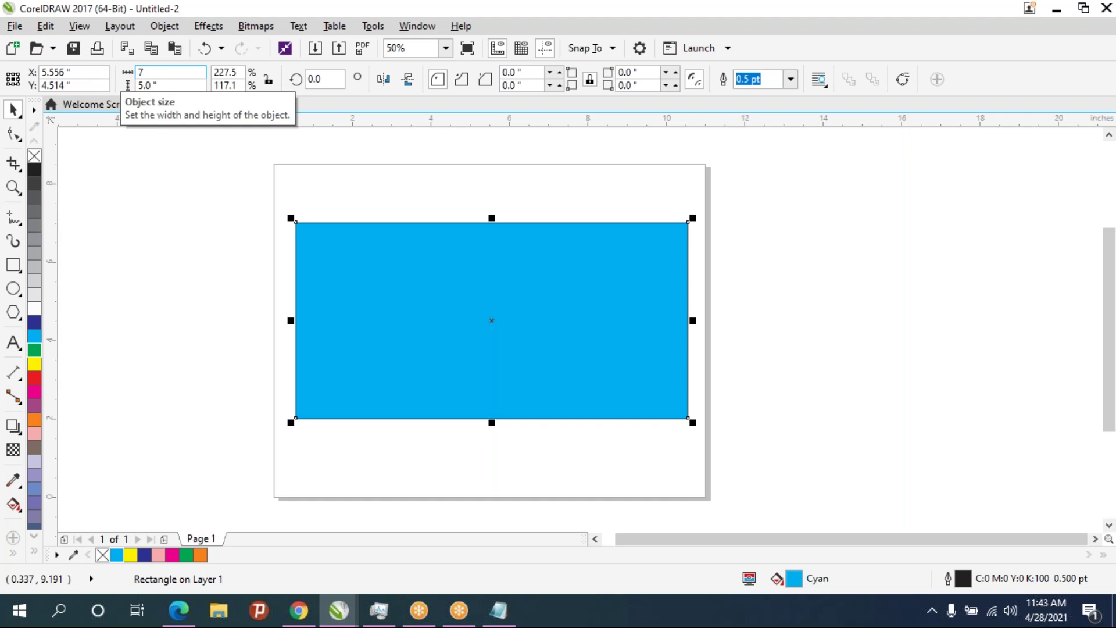
key(Return)
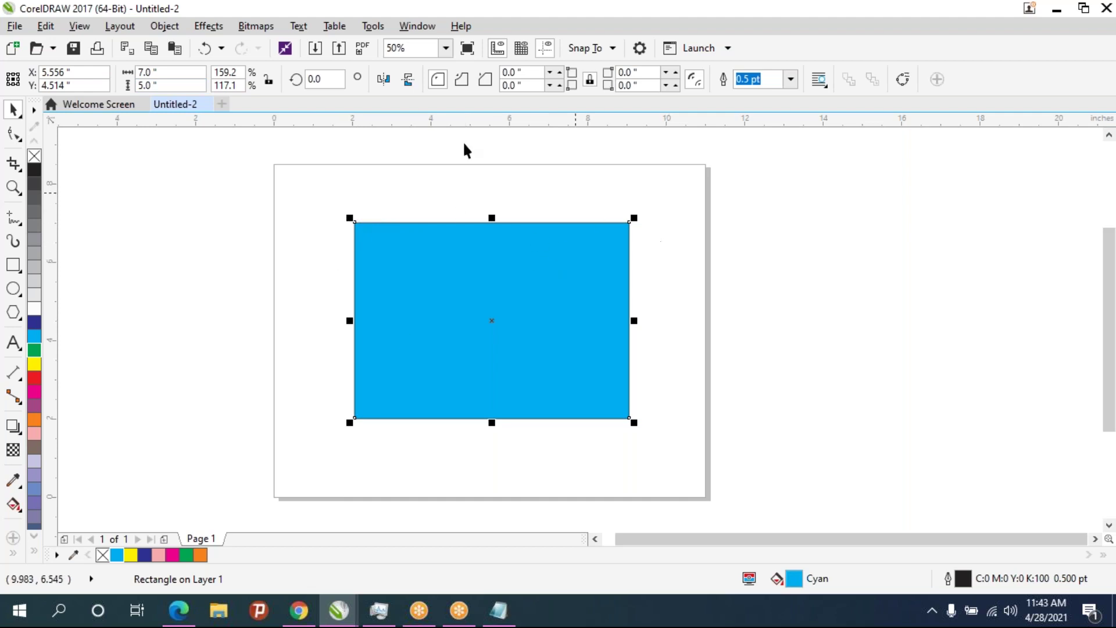
Enlarge the cyan rectangle by entering a 14-inch width
click(174, 72)
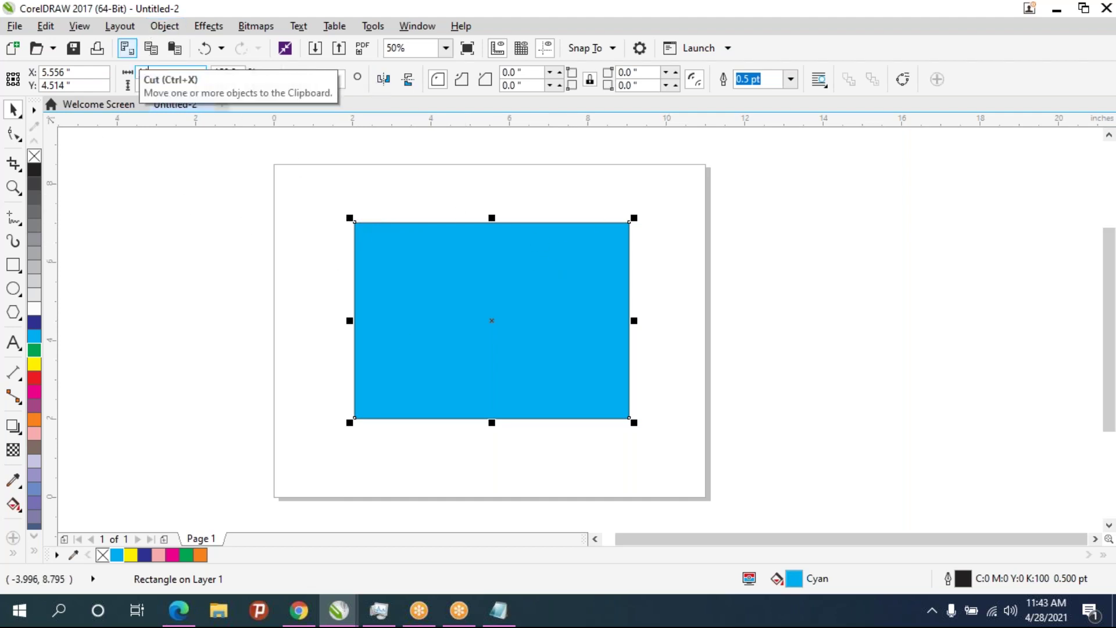
text(14)
key(Return)
click(145, 283)
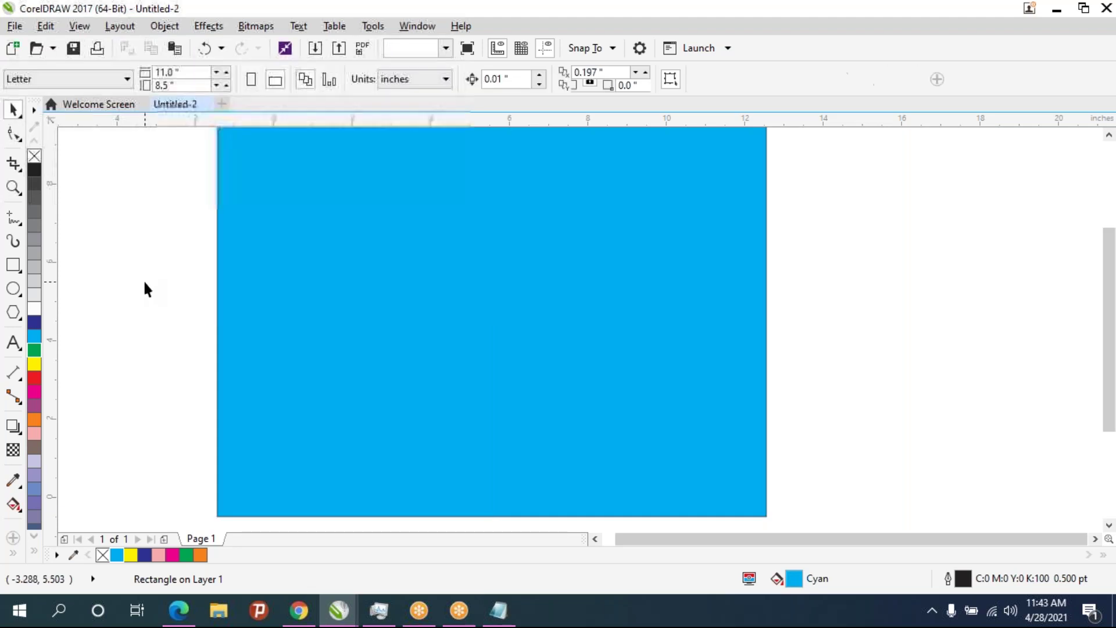
Undo and redo the 14-inch enlargement, then delete the cyan rectangle
click(285, 248)
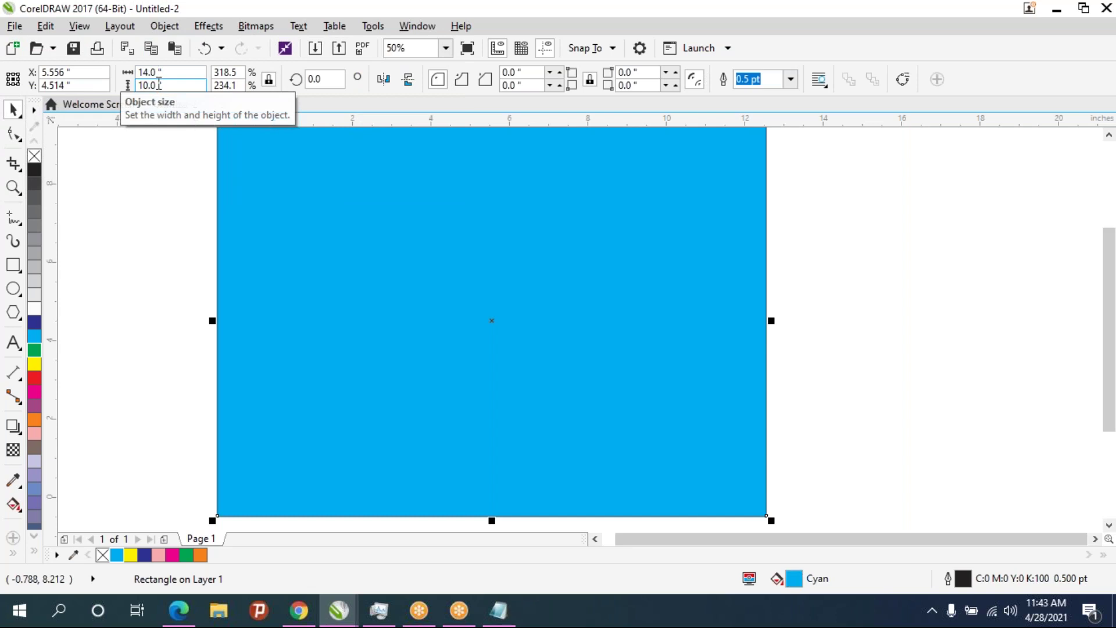
key(ctrl+z)
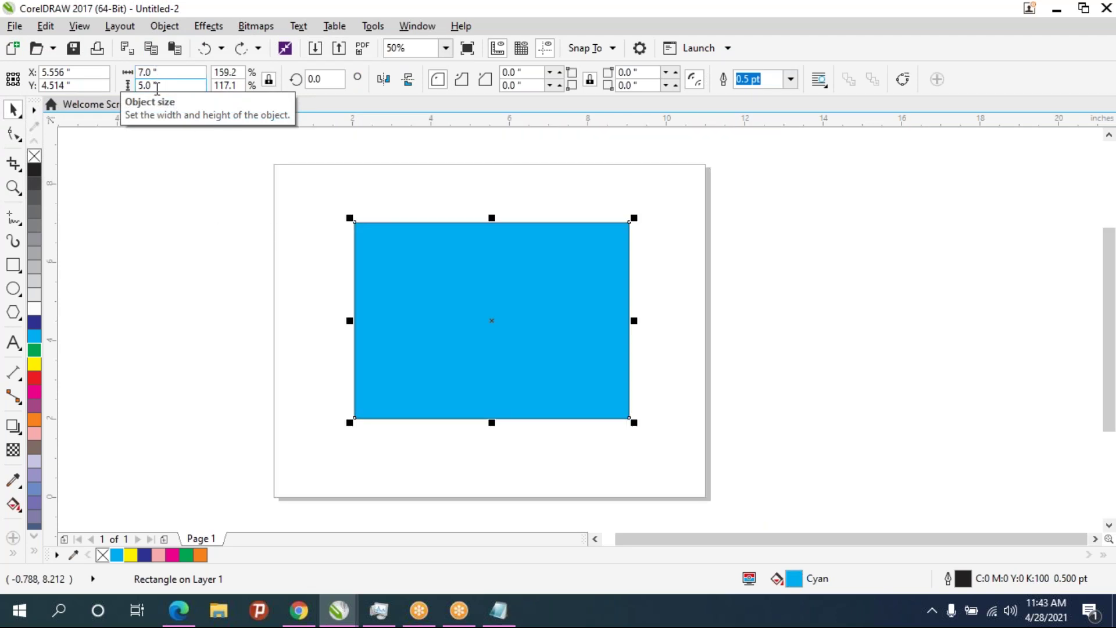
scroll(195, 143, down, 1)
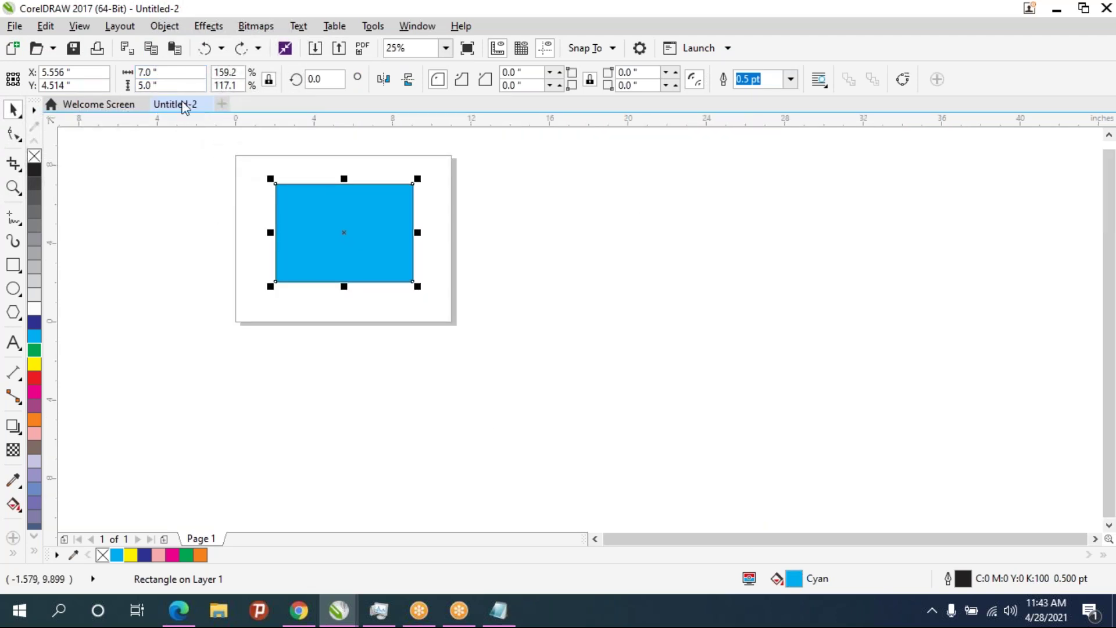
key(ctrl+shift+z)
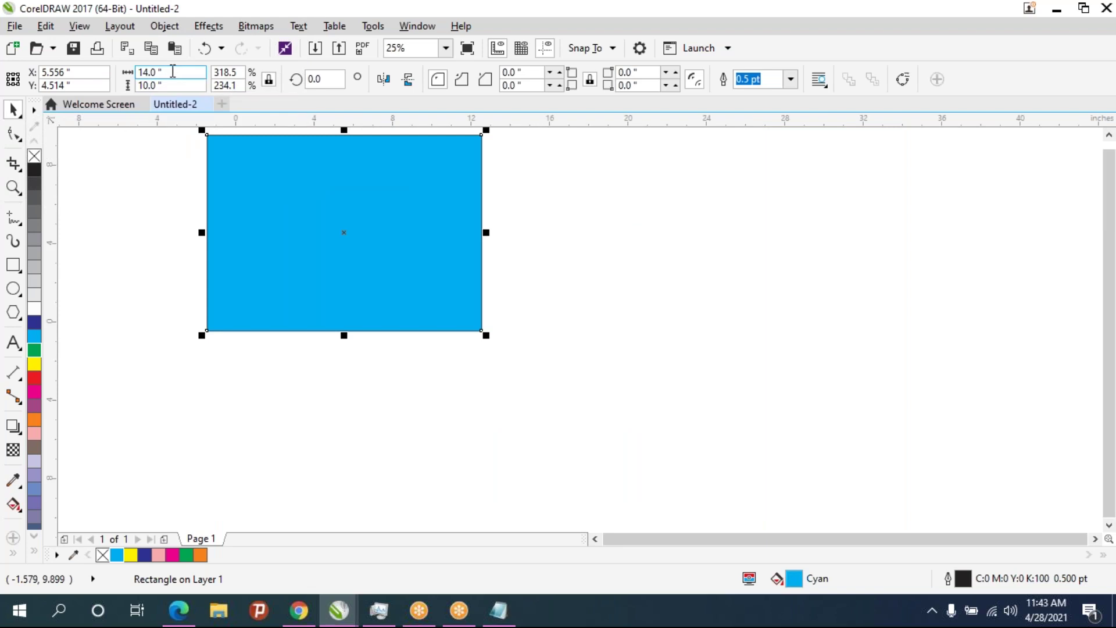
drag(281, 164, 413, 440)
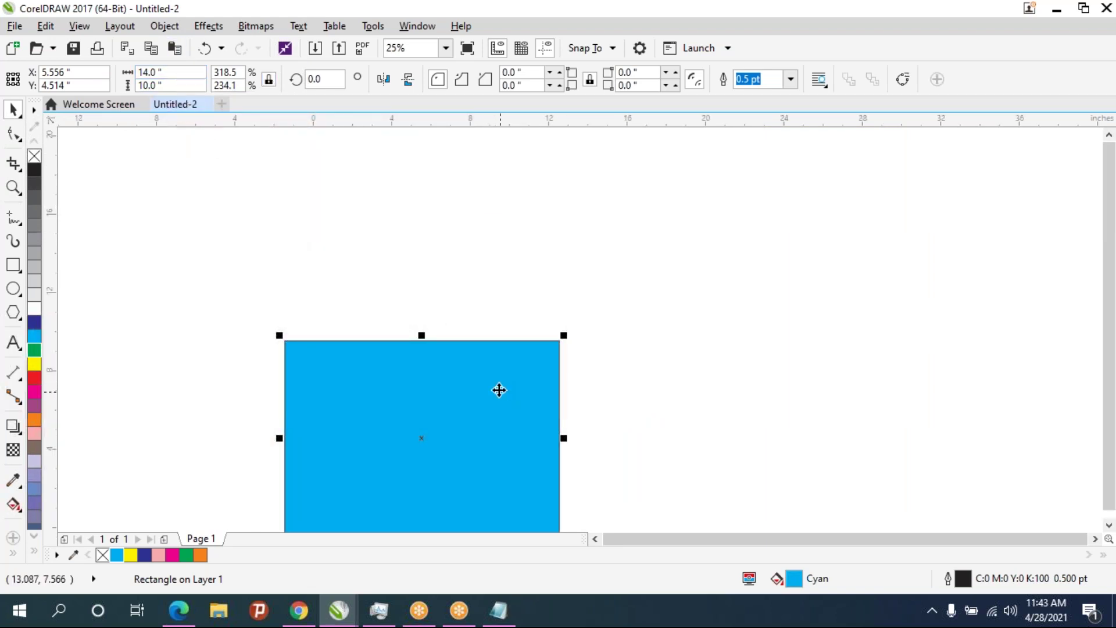
scroll(512, 302, down, 1)
scroll(521, 231, down, 1)
scroll(426, 241, up, 1)
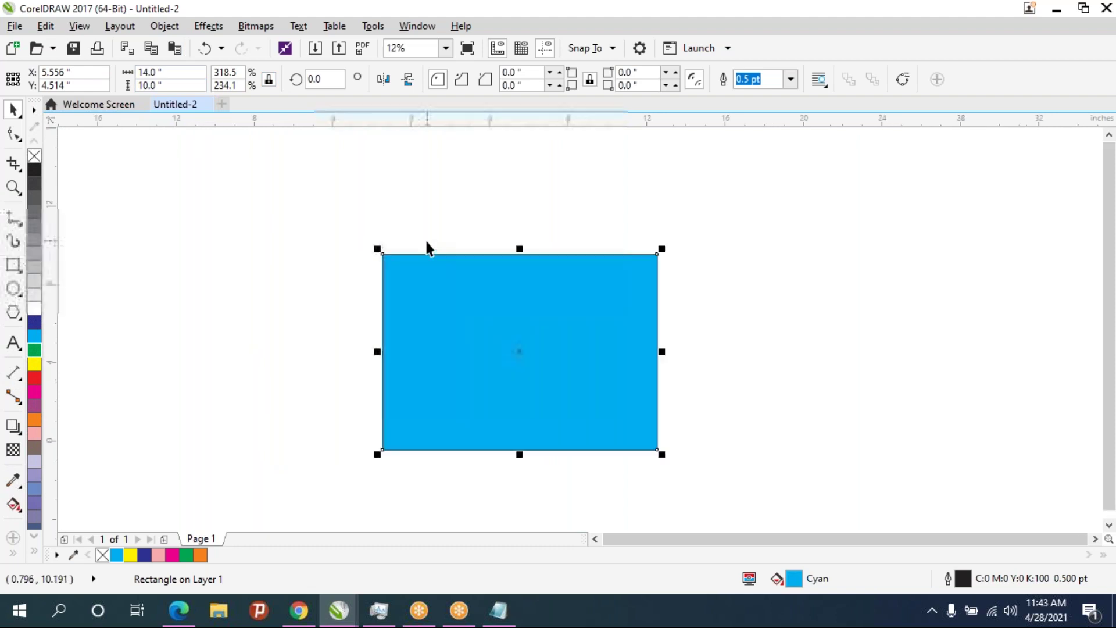
drag(429, 246, 413, 284)
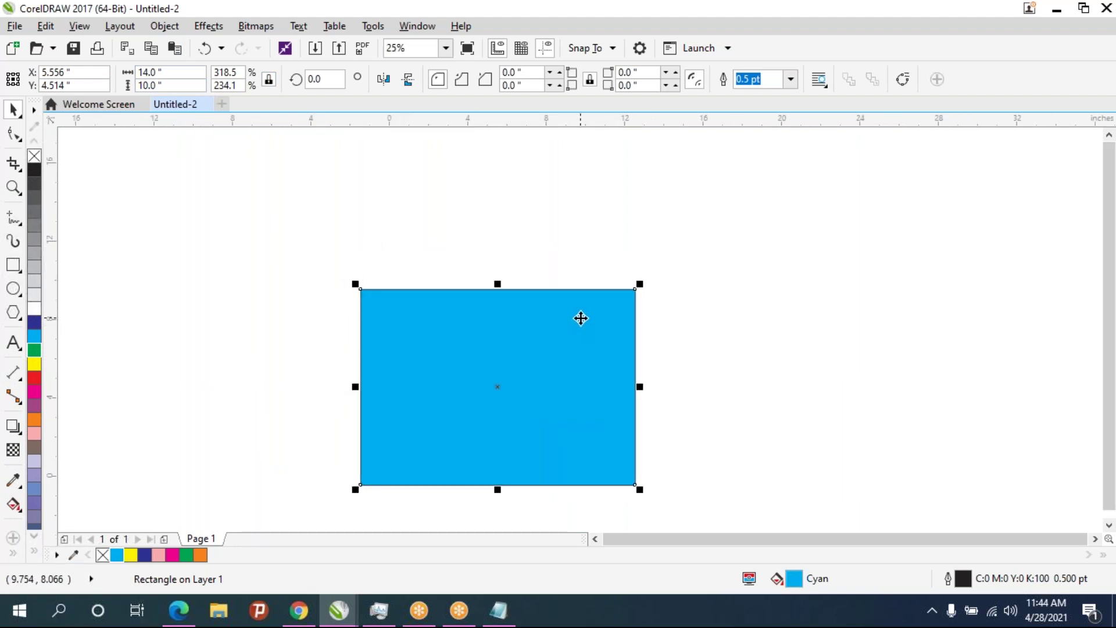
key(Delete)
Draw a rectangle and size it to exactly 5 by 5 inches with the ratio unlocked
key(F6)
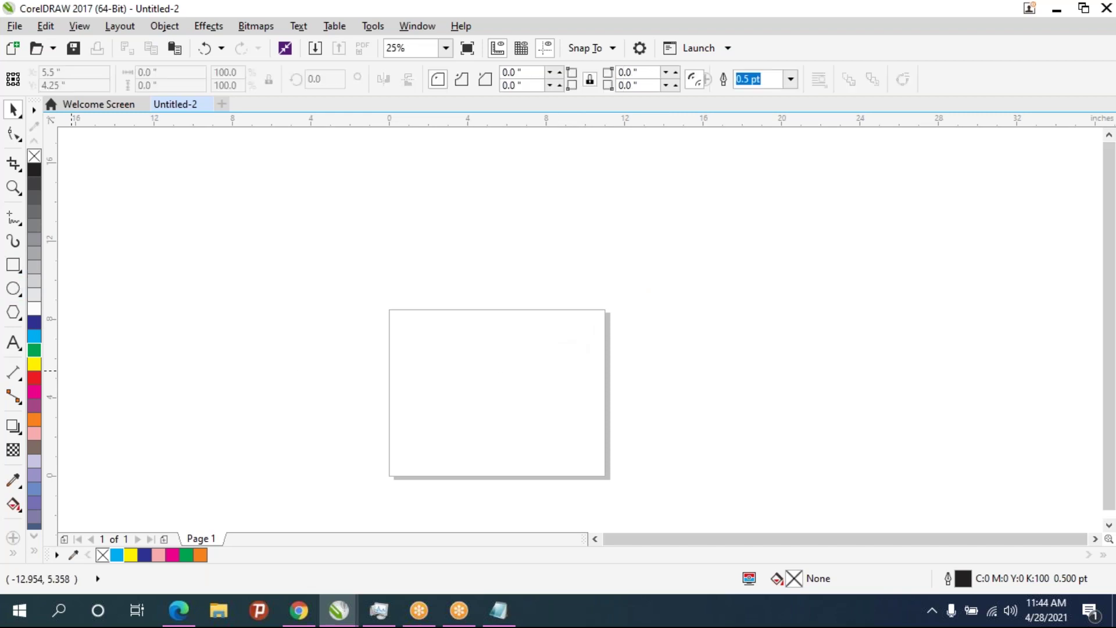
drag(446, 328, 565, 443)
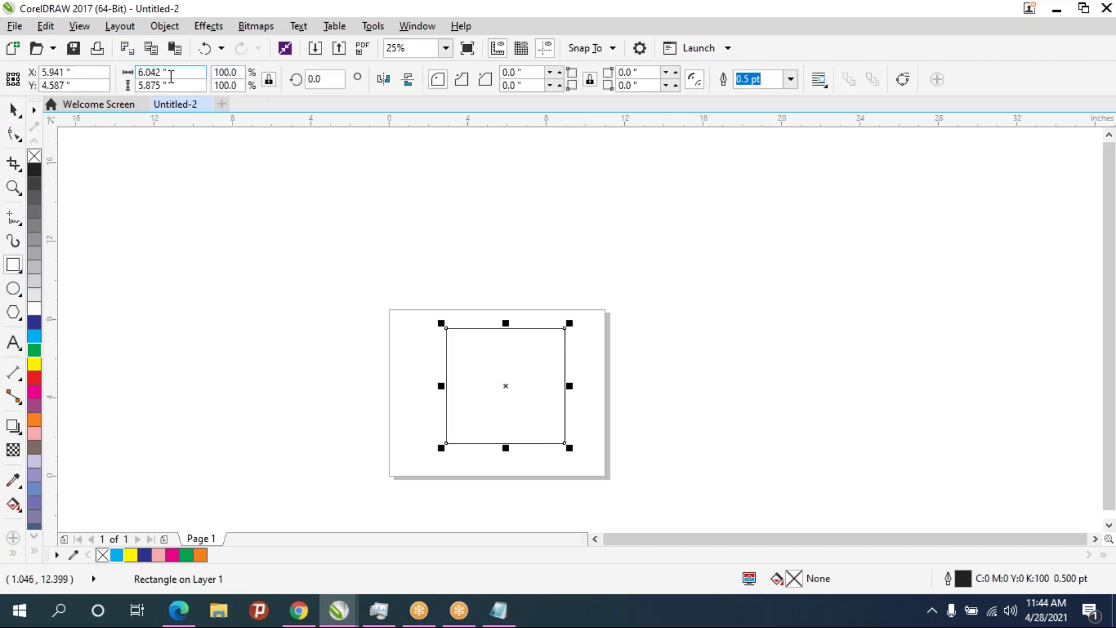
click(268, 79)
text(5)
key(Tab)
text(5)
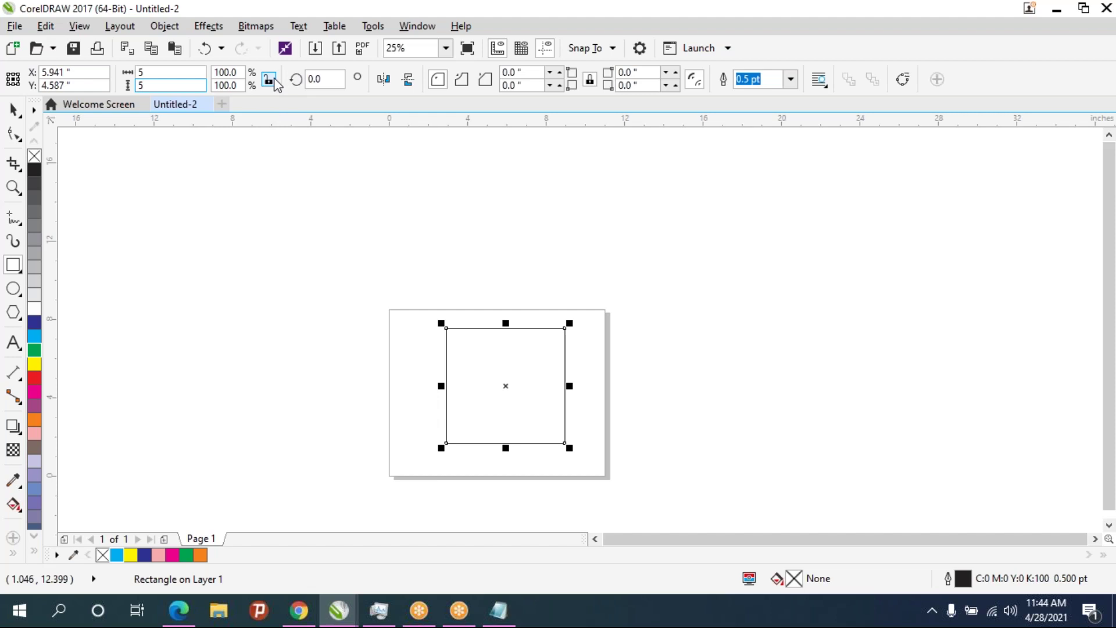
key(Return)
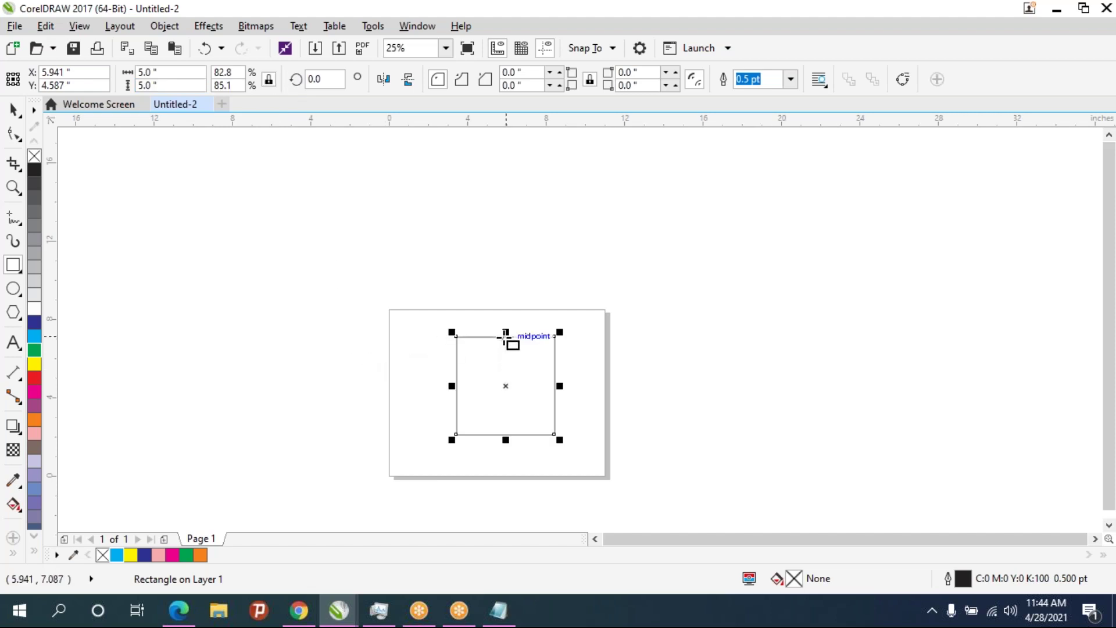
Fill the square cyan and move it toward the page centre
click(116, 554)
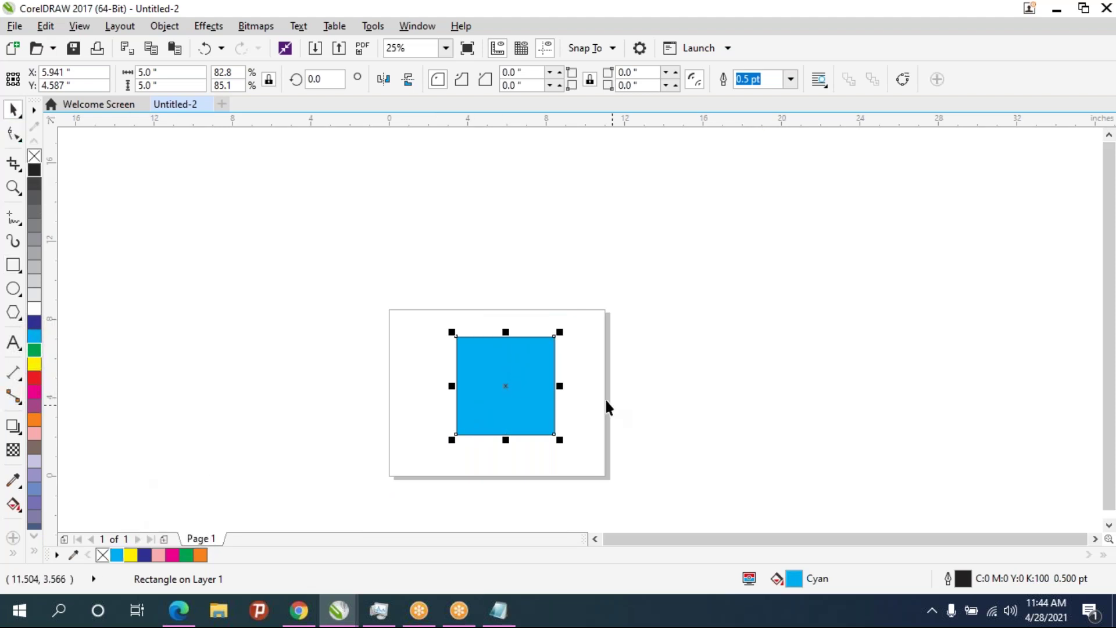
scroll(605, 401, up, 2)
drag(458, 365, 462, 373)
scroll(463, 334, down, 1)
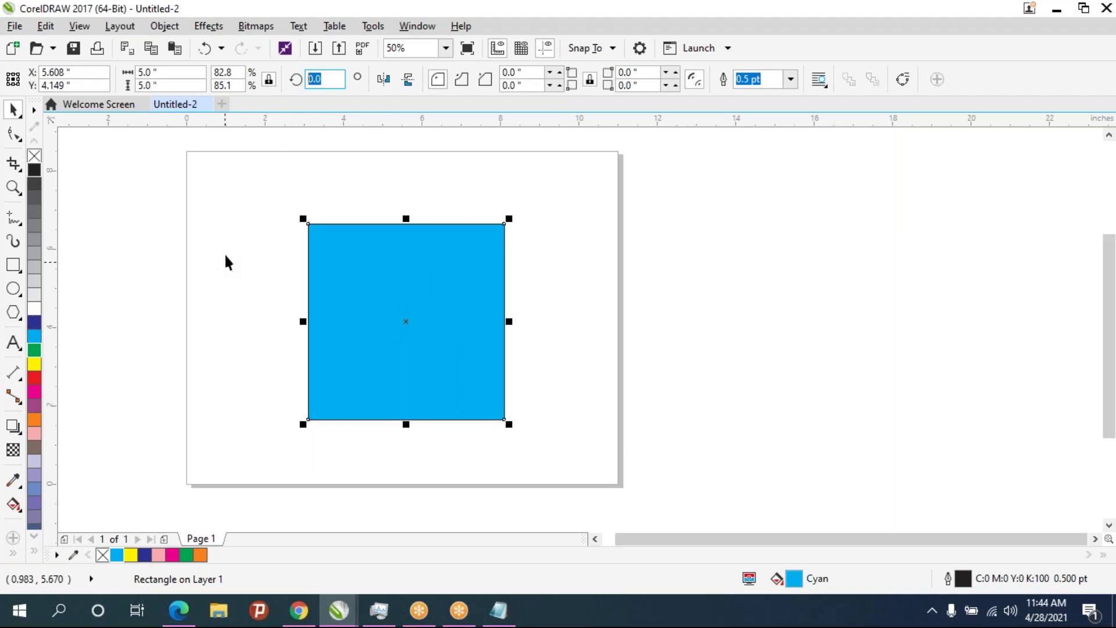
text(25)
key(Return)
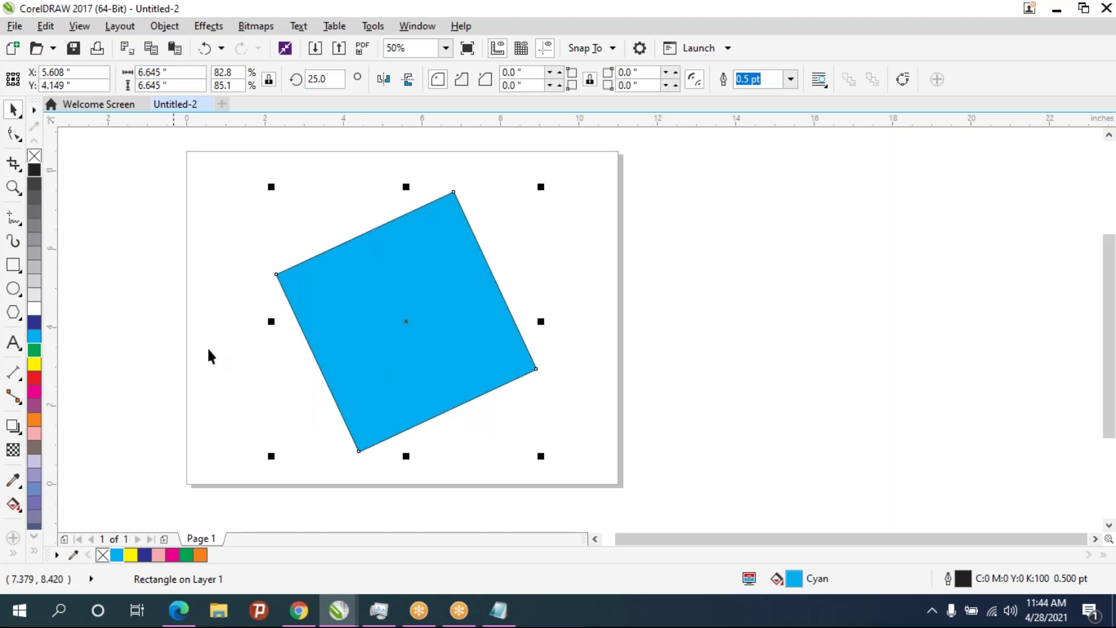
click(309, 79)
text(360)
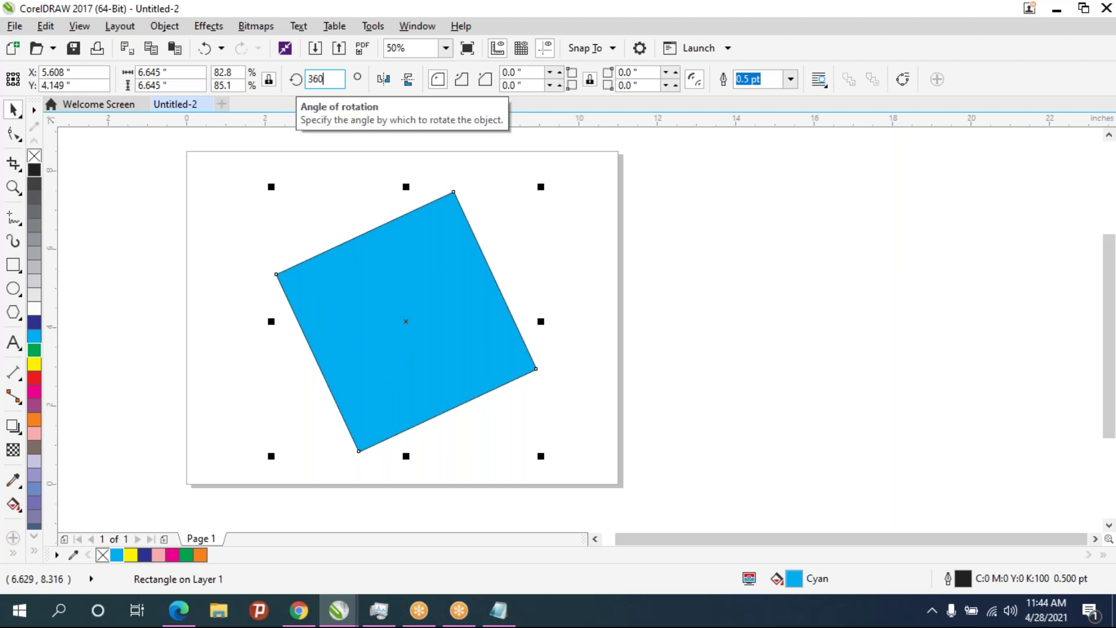
key(Return)
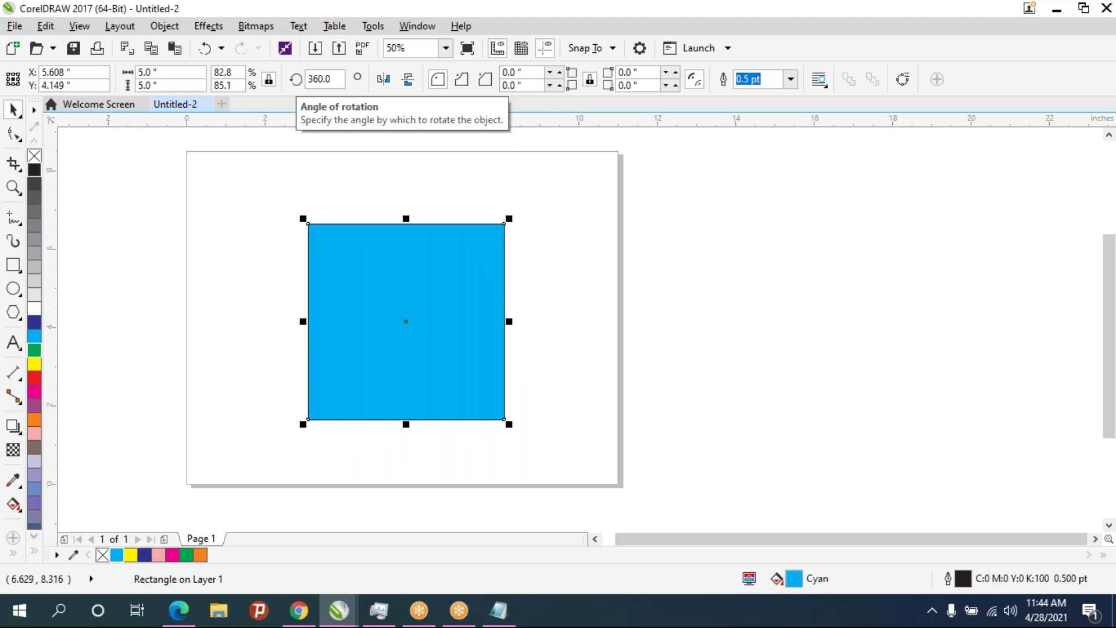
click(313, 79)
text(9)
key(Return)
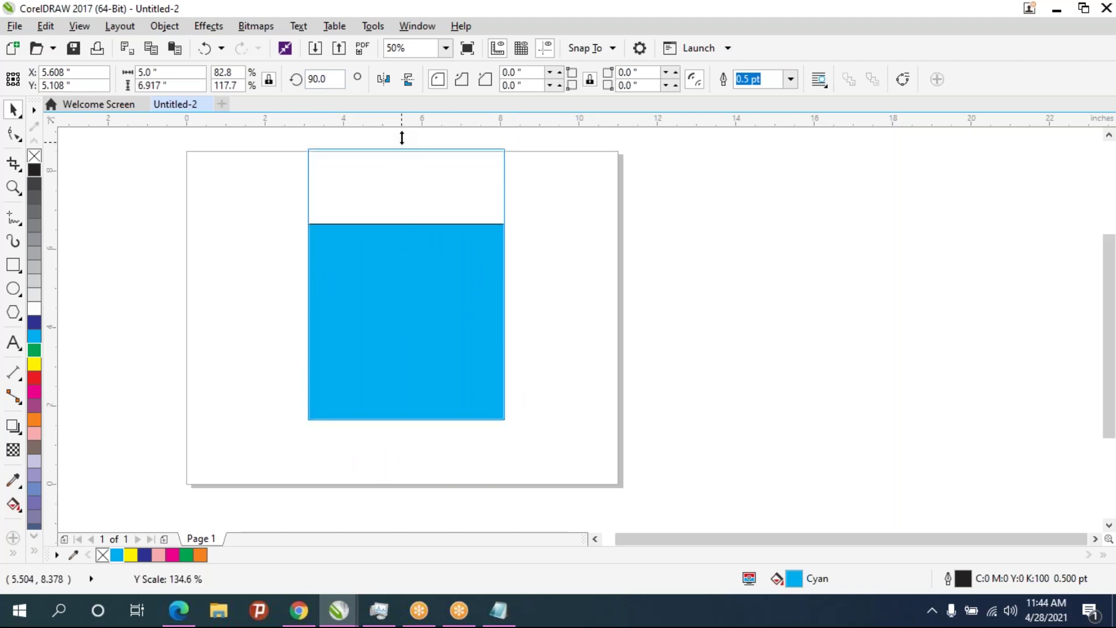
drag(406, 217, 406, 145)
drag(407, 421, 407, 481)
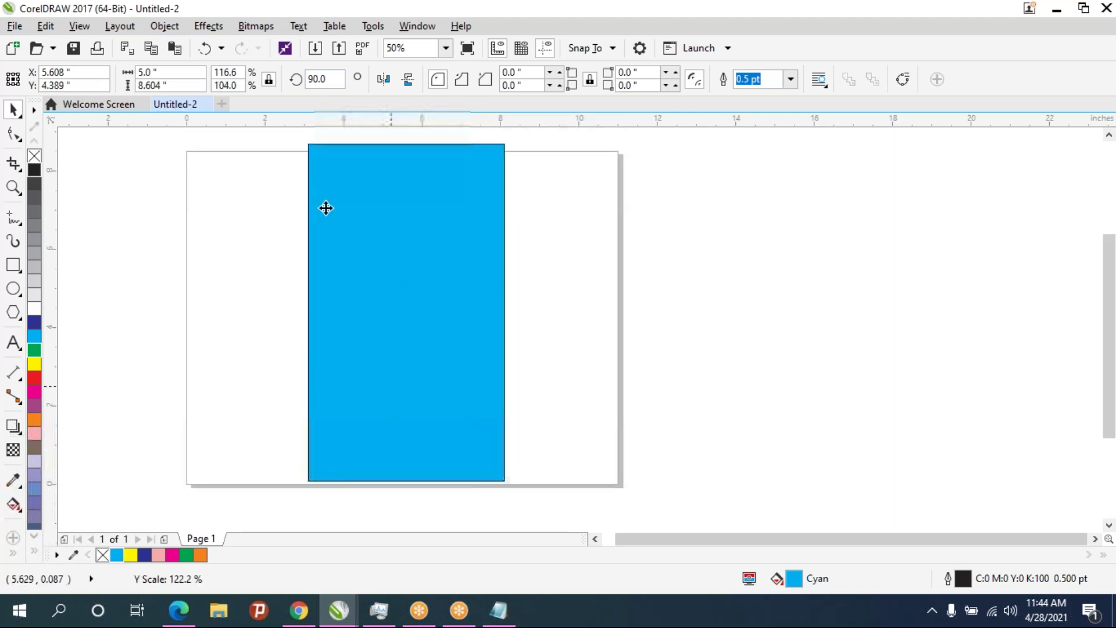
click(319, 79)
text(0)
key(Return)
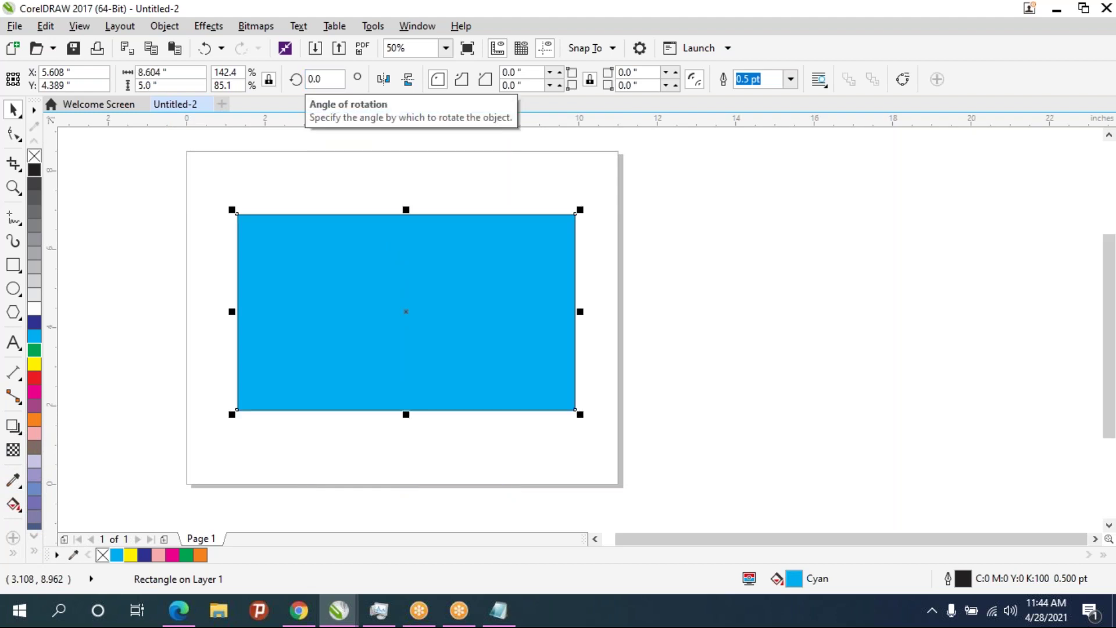
click(319, 79)
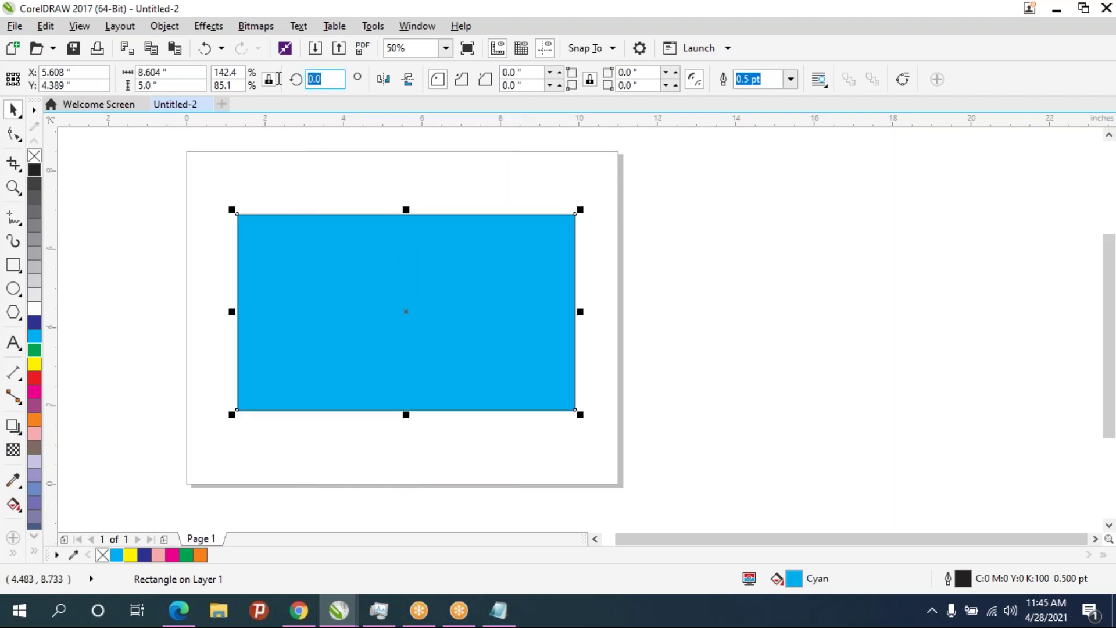
text(90)
key(Return)
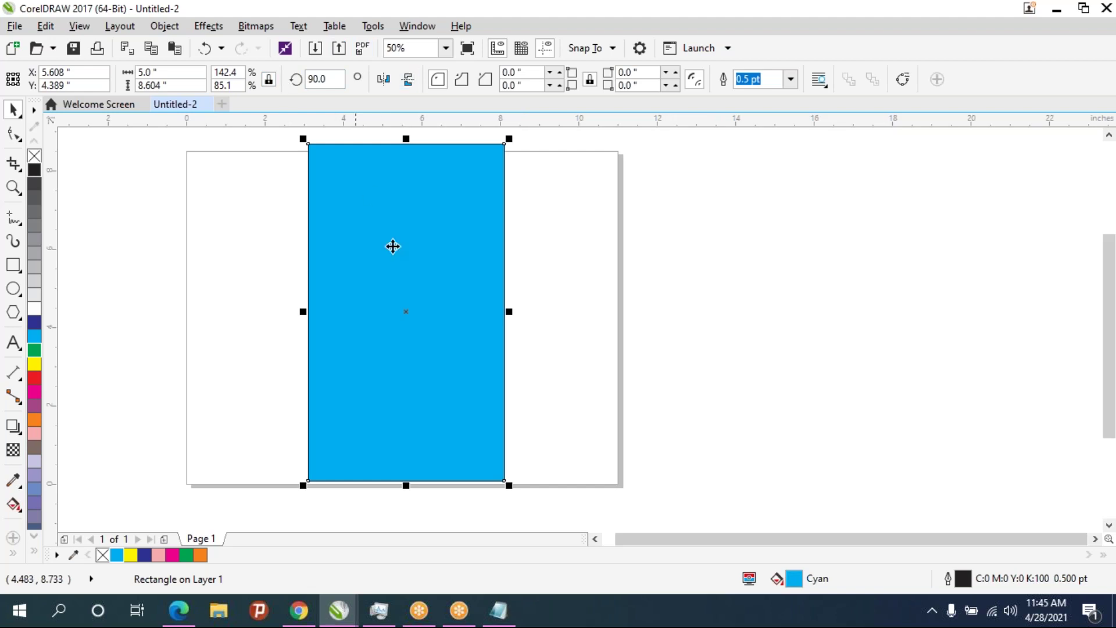
click(320, 79)
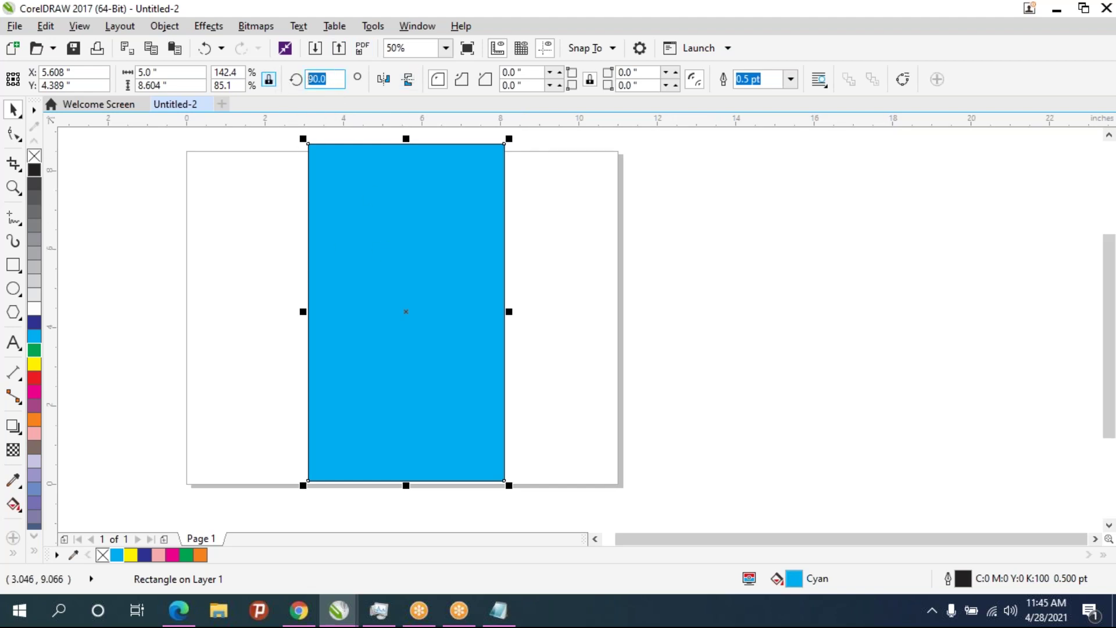
text(45)
key(Return)
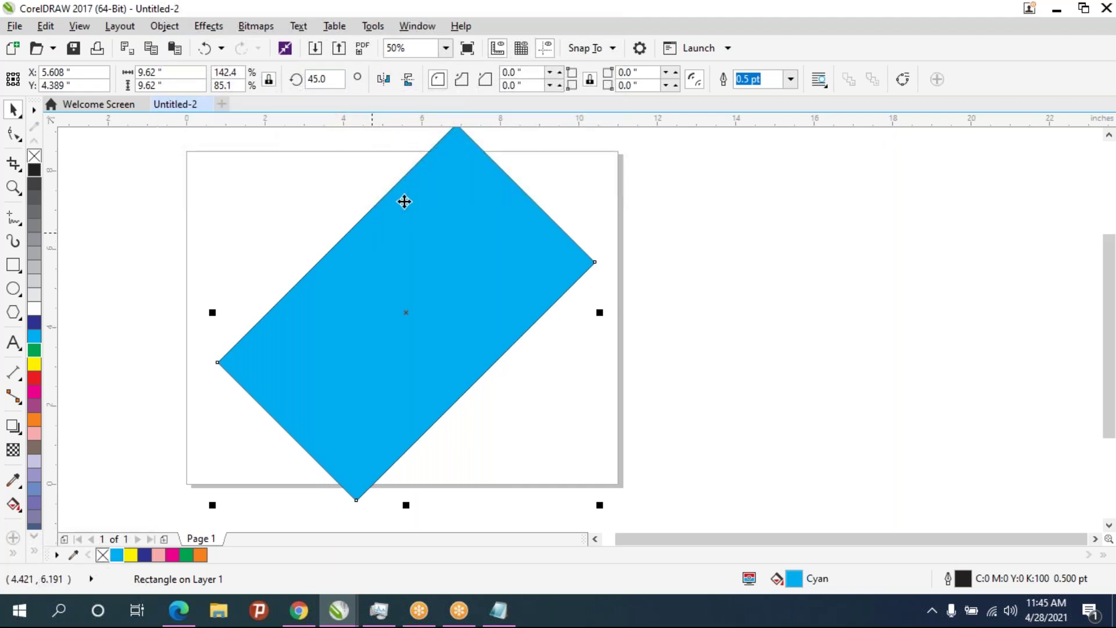
click(493, 185)
click(471, 217)
key(ctrl+z)
key(ctrl+z)
key(ctrl+z)
key(ctrl+z)
click(324, 78)
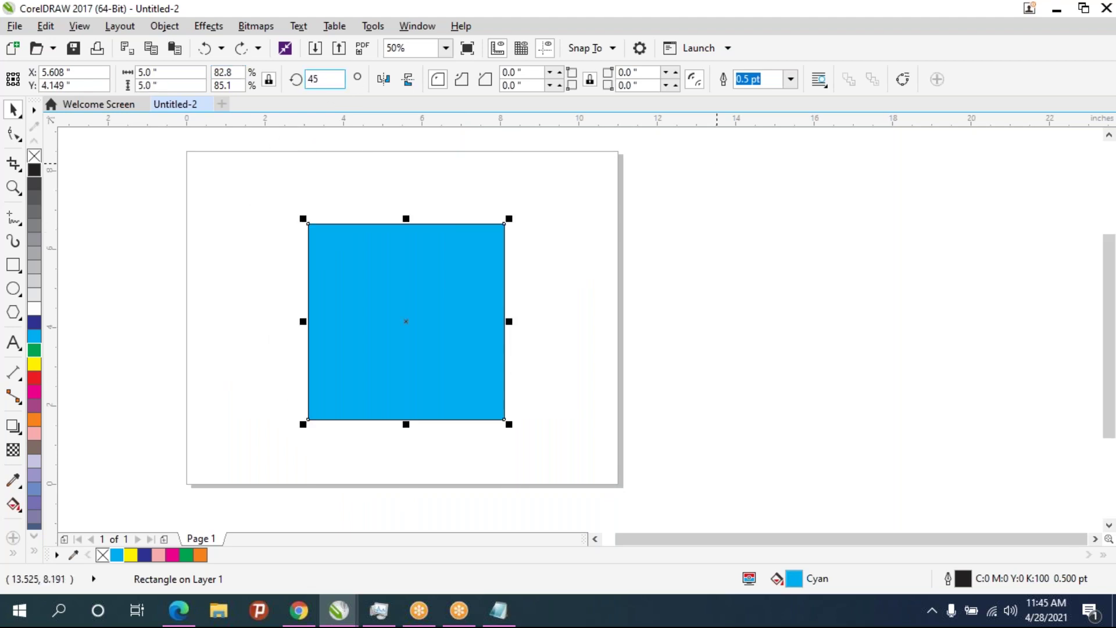
key(Return)
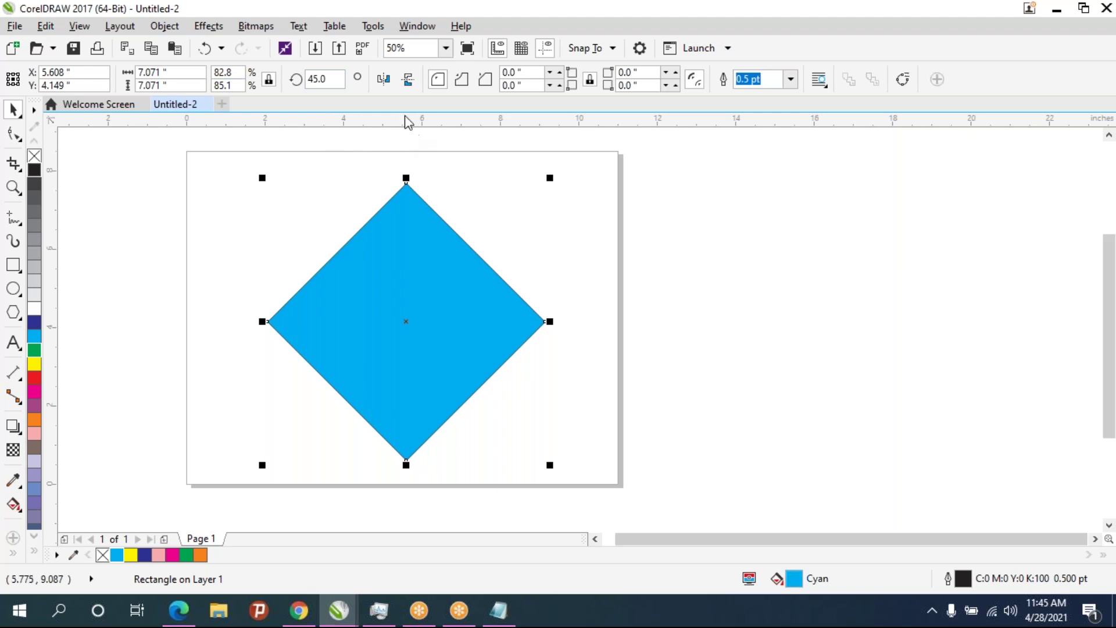
click(385, 79)
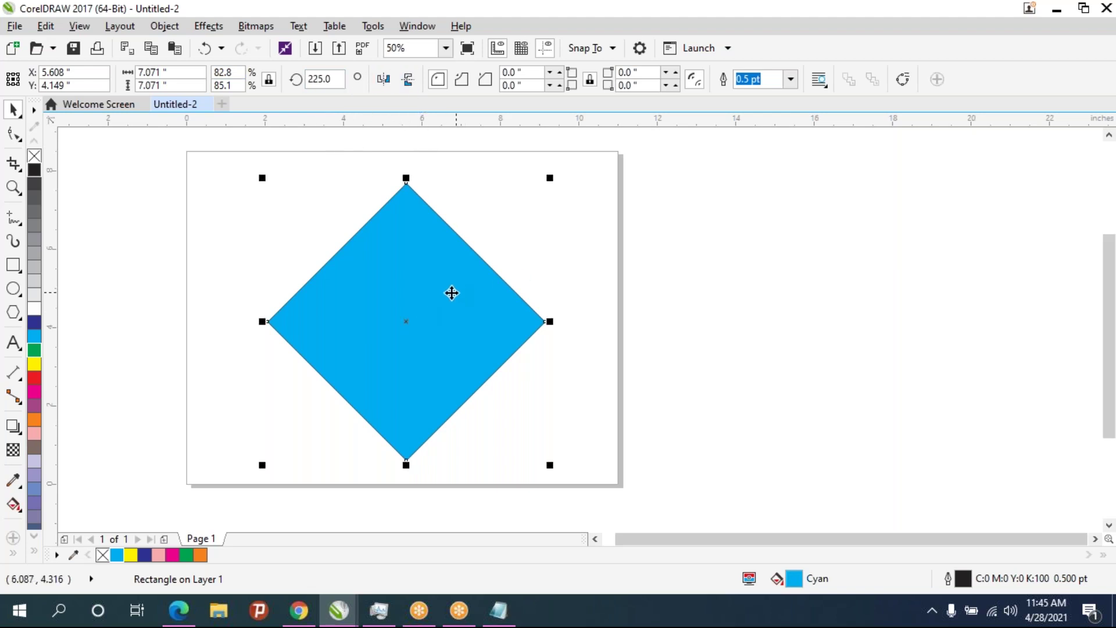
scroll(451, 285, down, 2)
scroll(452, 276, up, 3)
scroll(450, 271, down, 2)
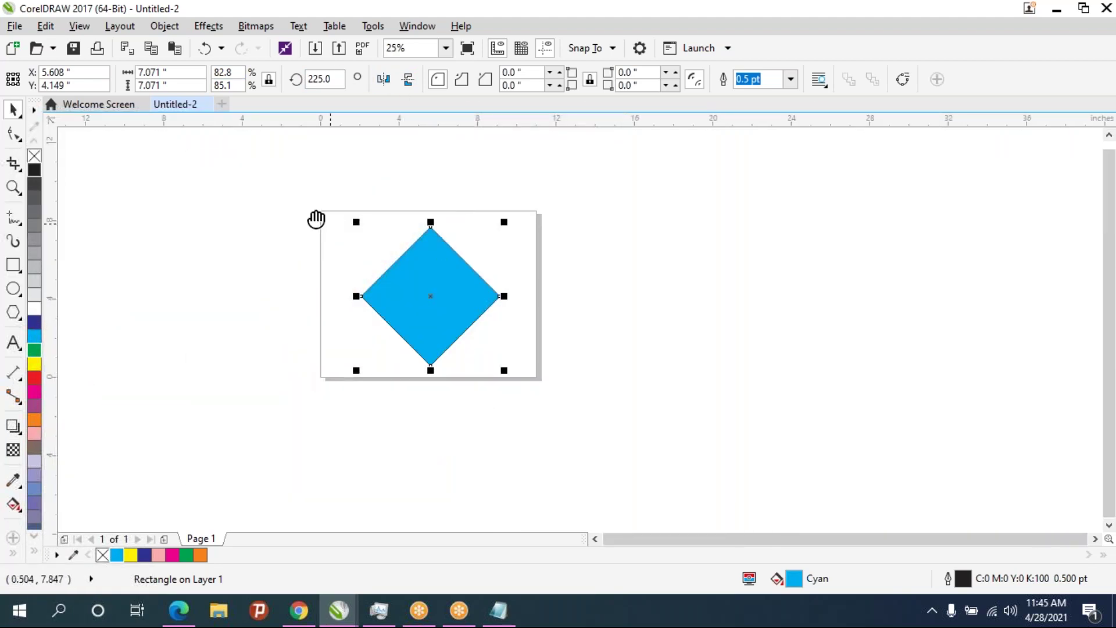
drag(317, 219, 302, 207)
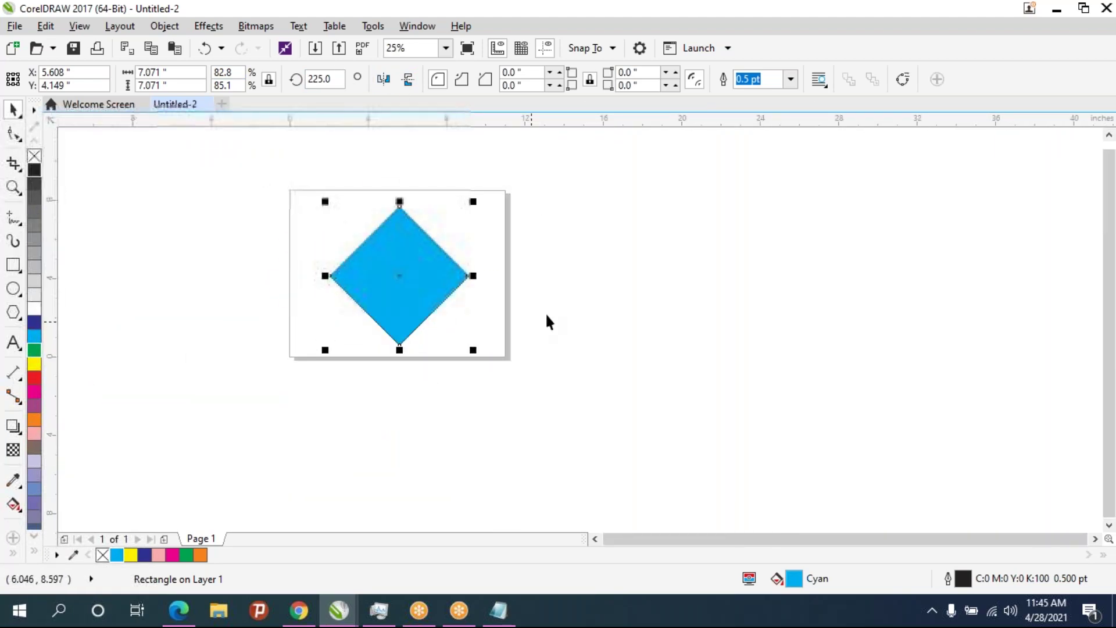
key(ctrl+z)
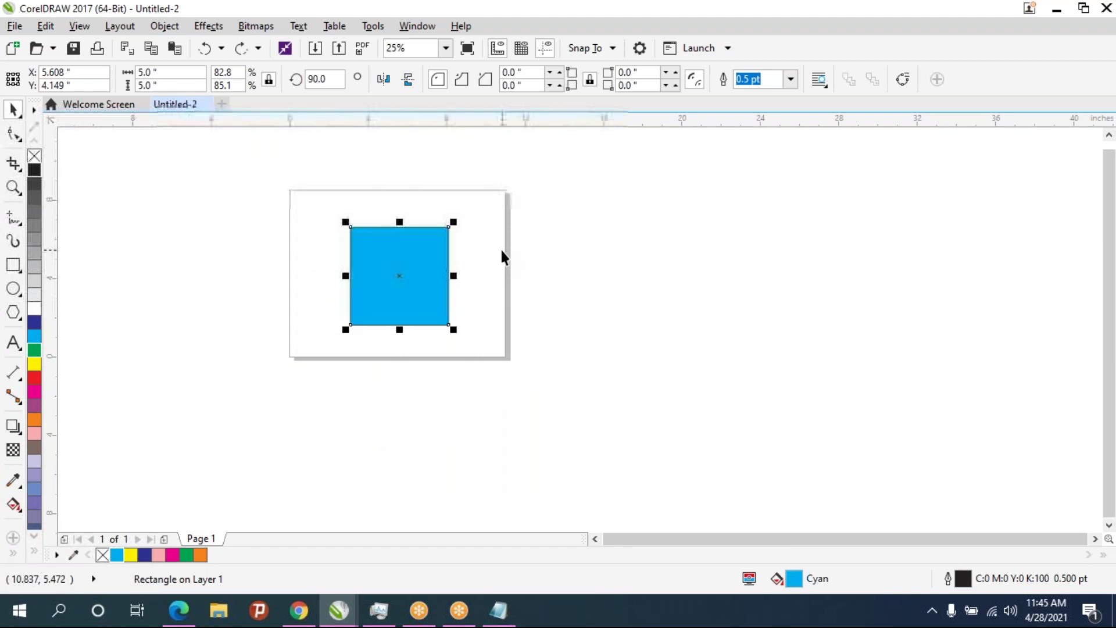
Delete the cyan 5-inch square so the Untitled-2 page is blank again
scroll(404, 244, up, 1)
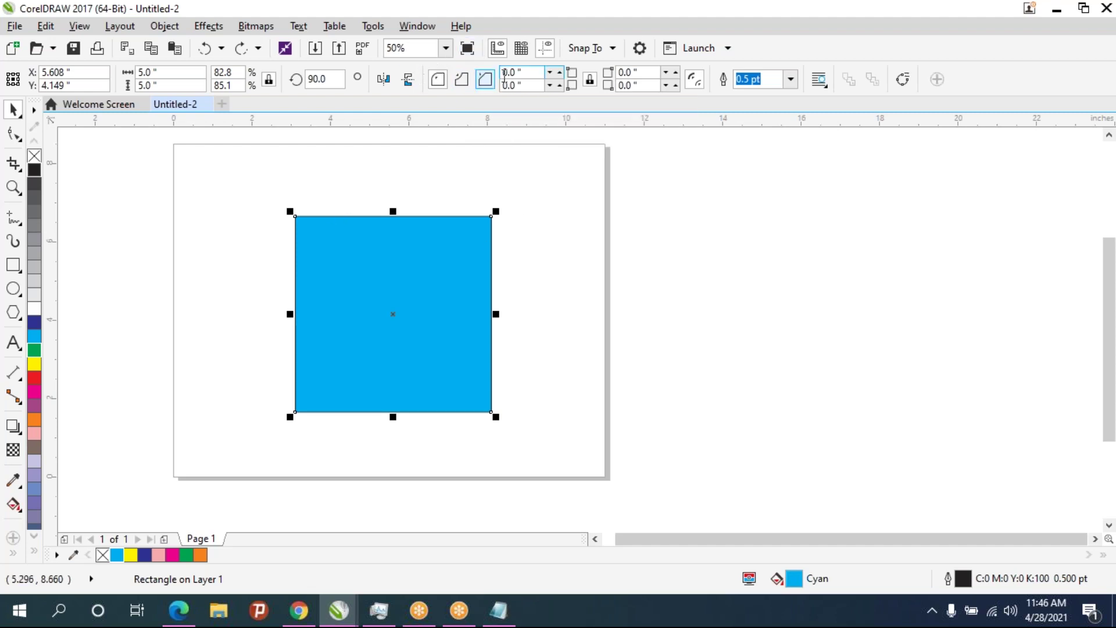
click(468, 81)
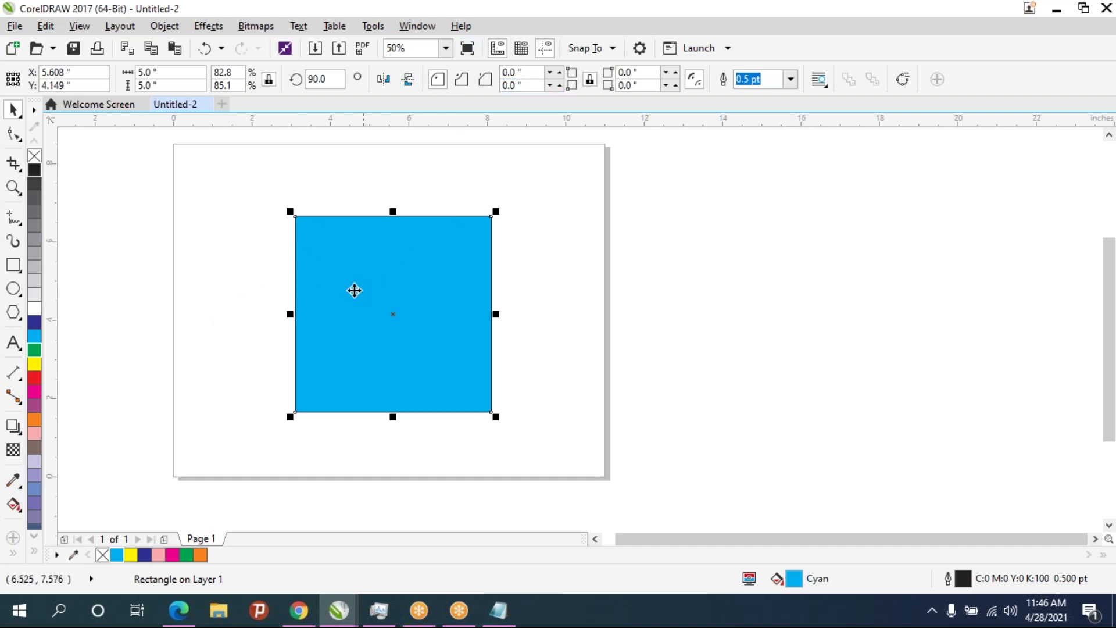
key(Delete)
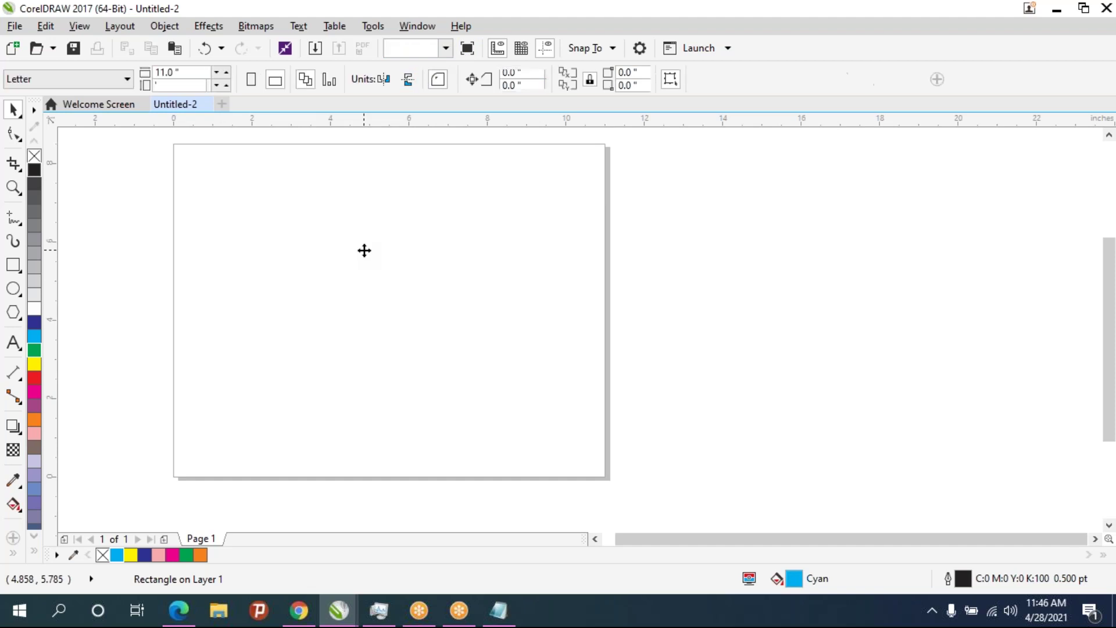
click(308, 616)
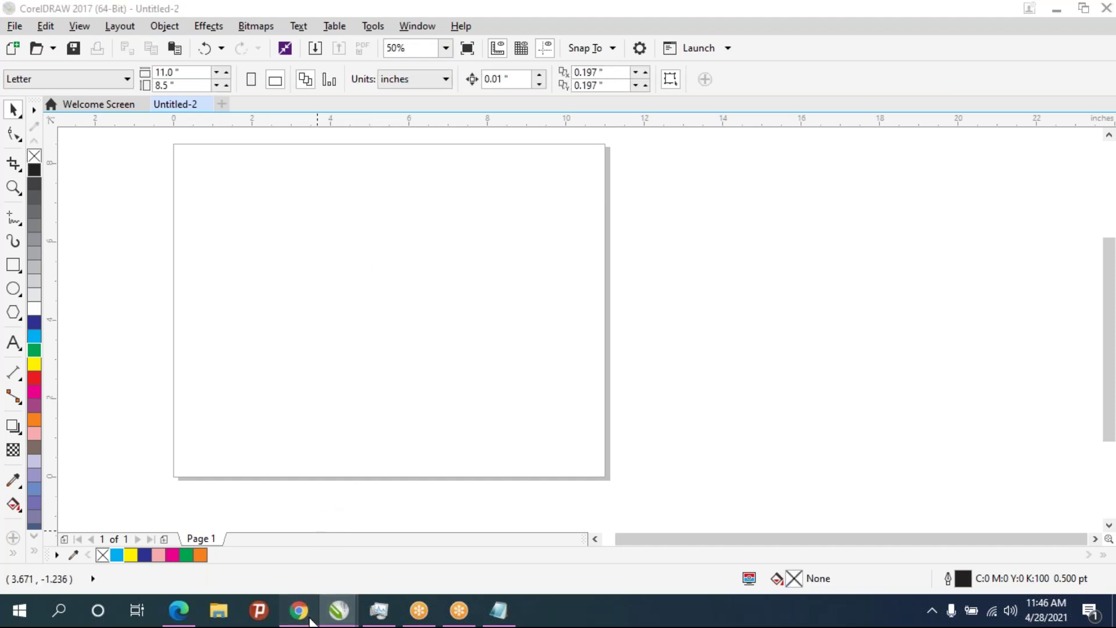
Search Google Images for 'sbi' and enlarge the blue SBI logo as a reference
click(222, 14)
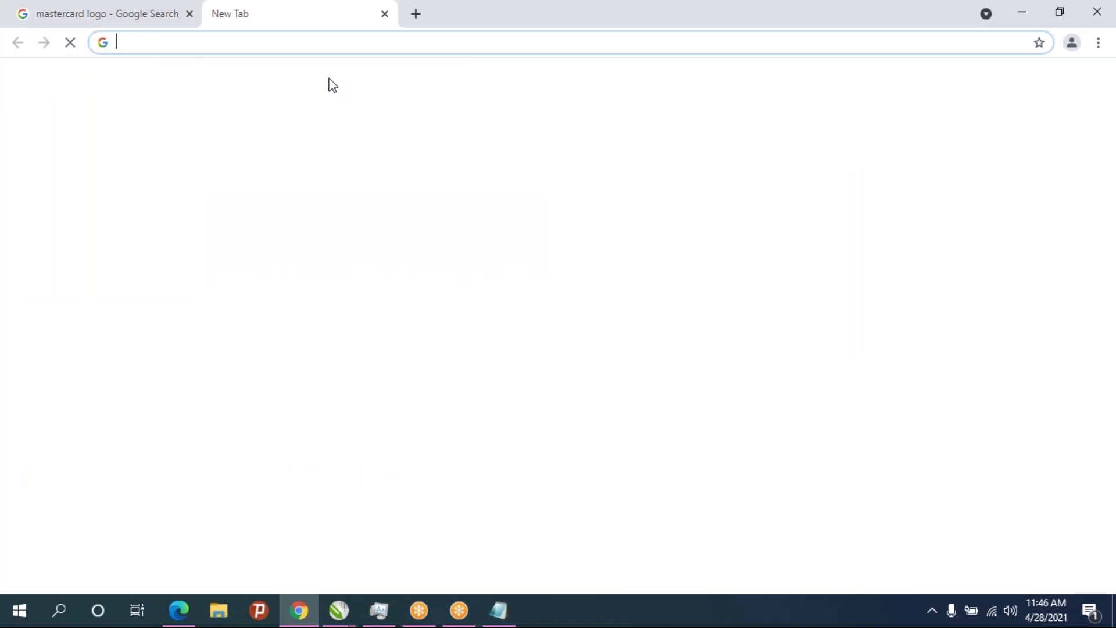
text(sb)
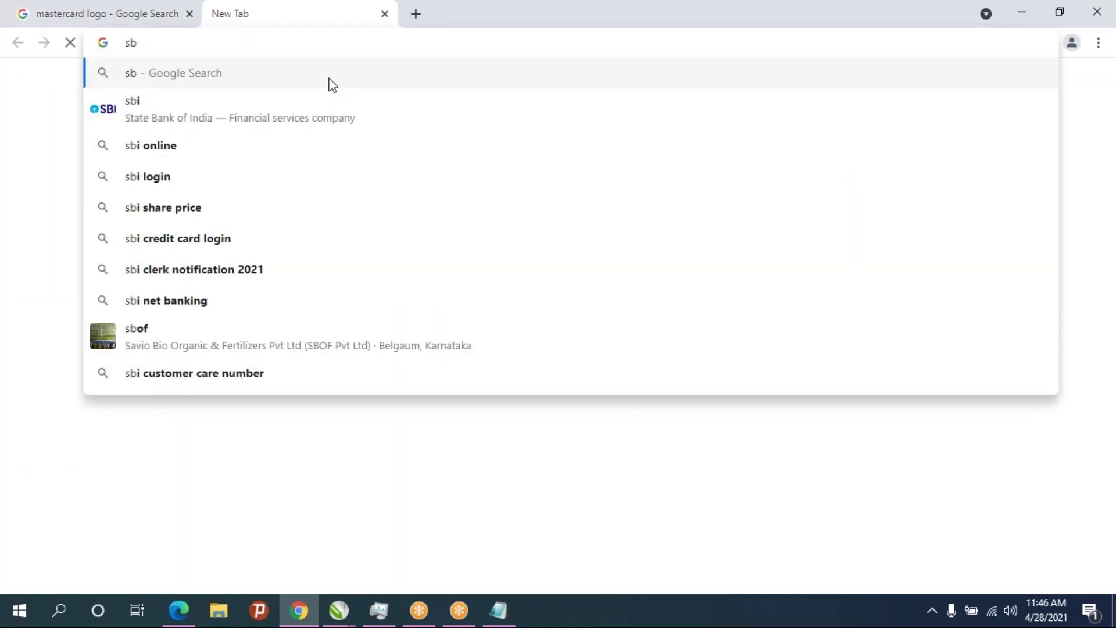
text(i)
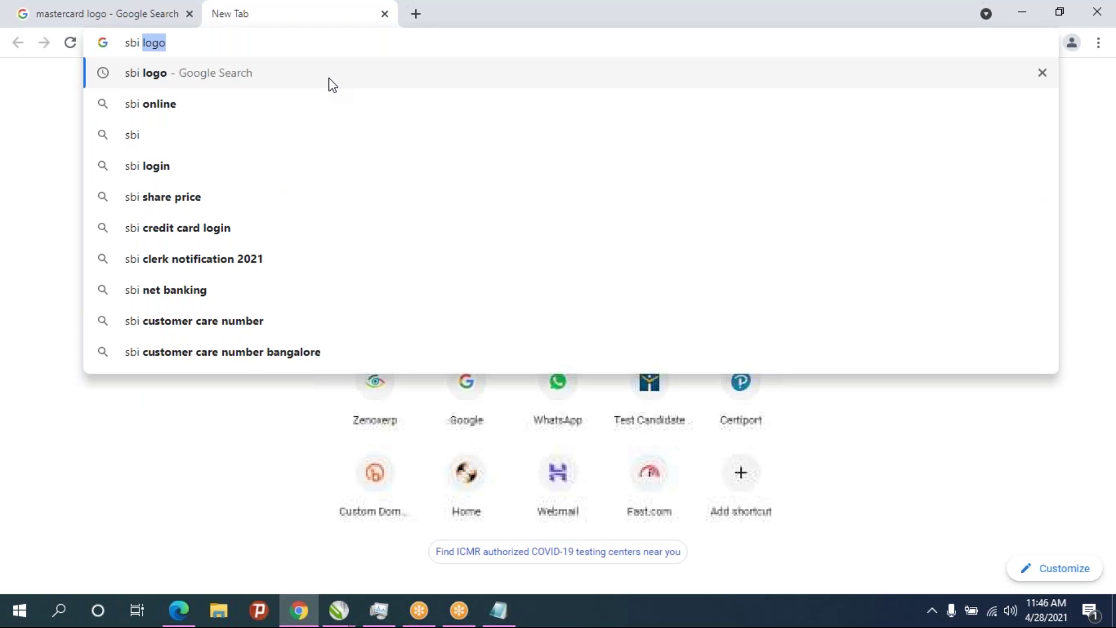
key(Return)
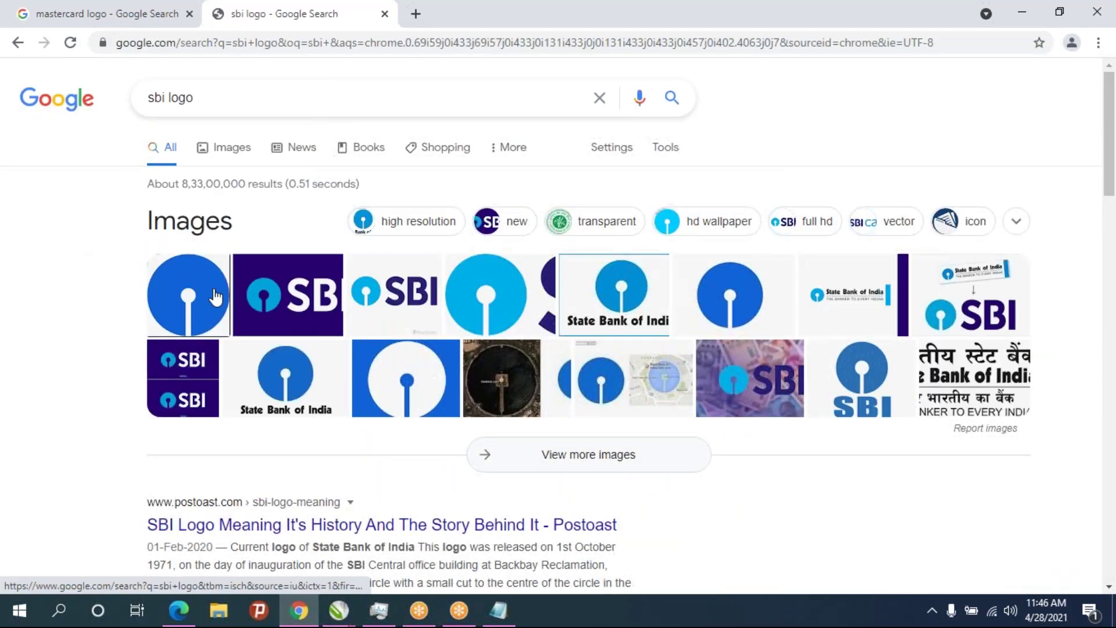
click(189, 293)
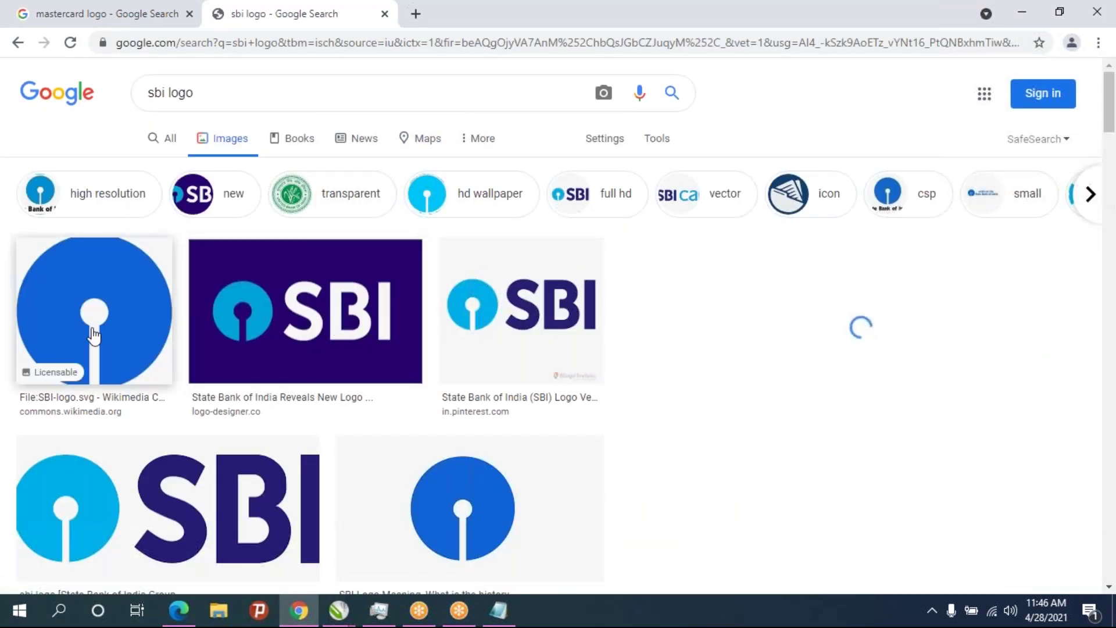
click(468, 345)
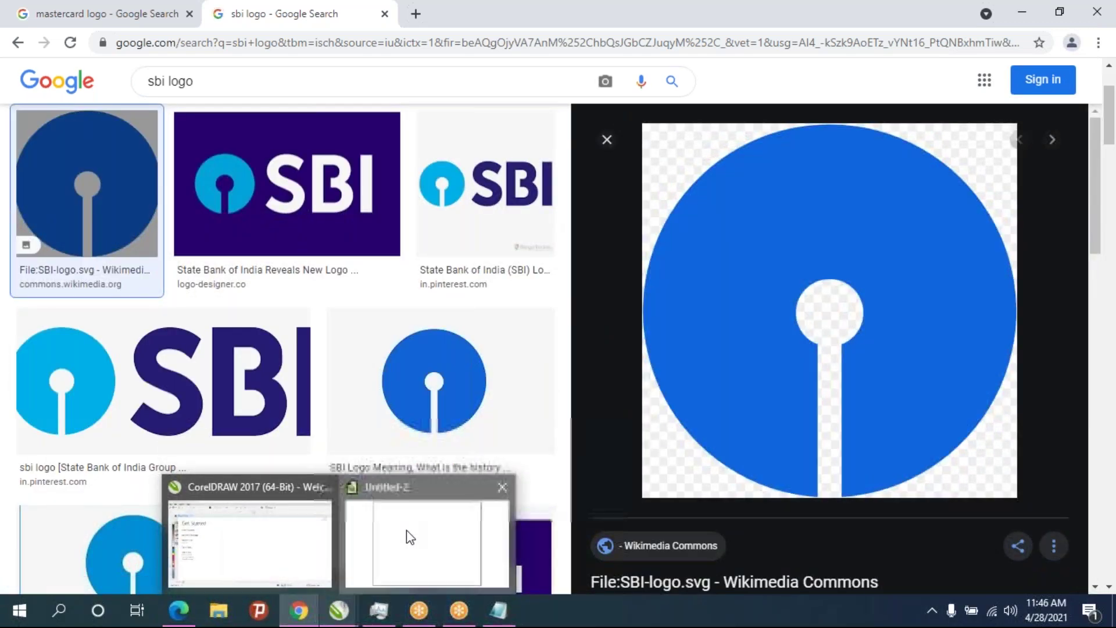
mouse_move(339, 610)
click(409, 534)
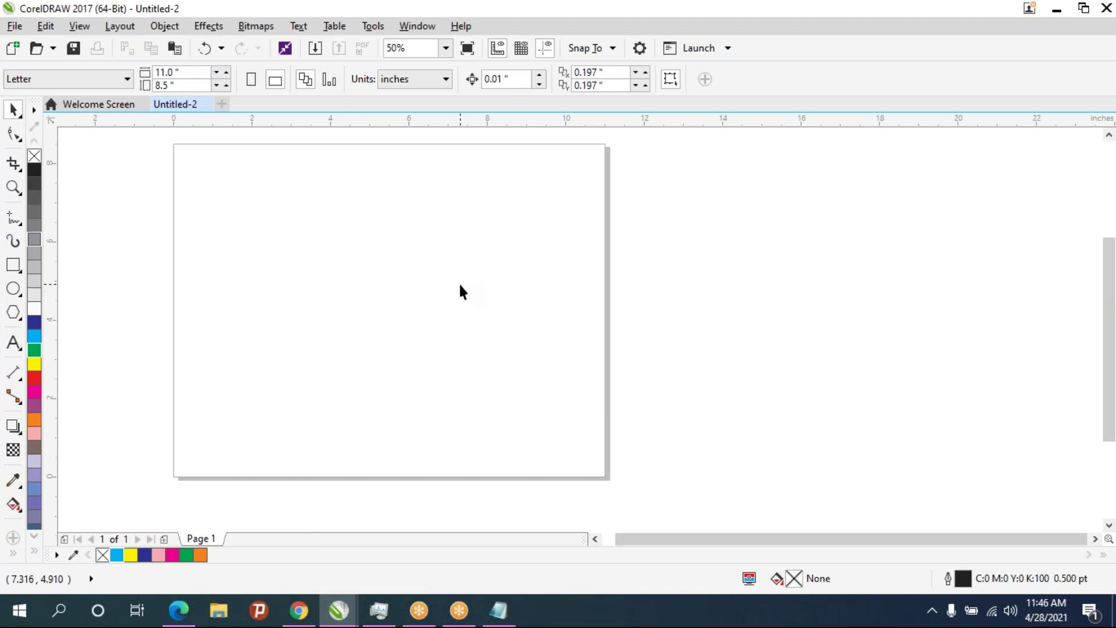
Draw a circle about 4.77 inches across with the Ellipse tool and fill it cyan
click(14, 291)
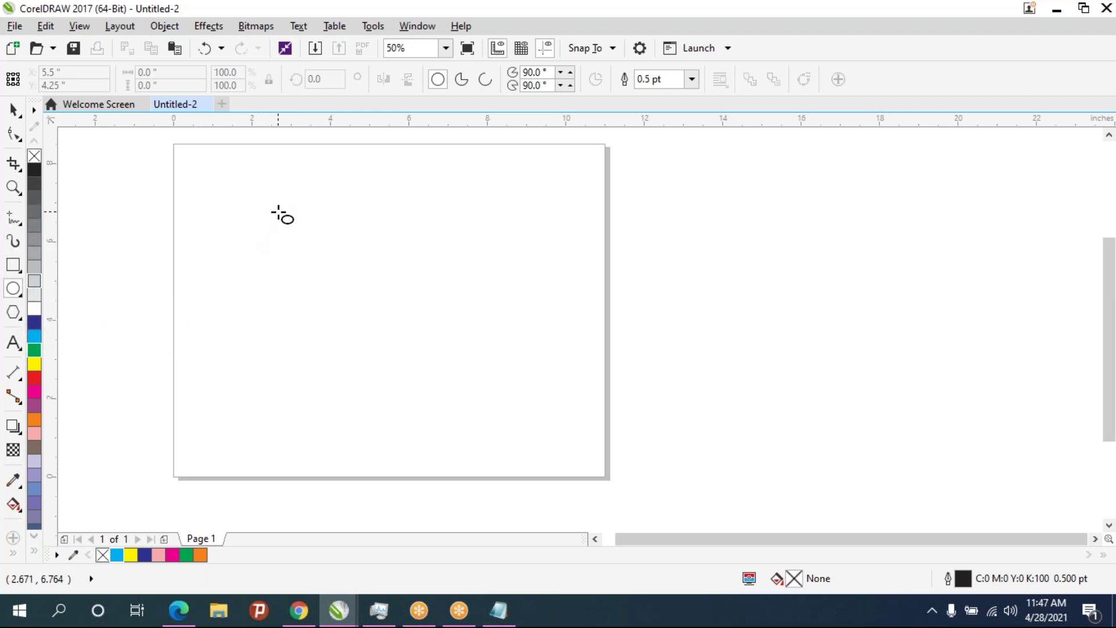
drag(279, 212, 448, 399)
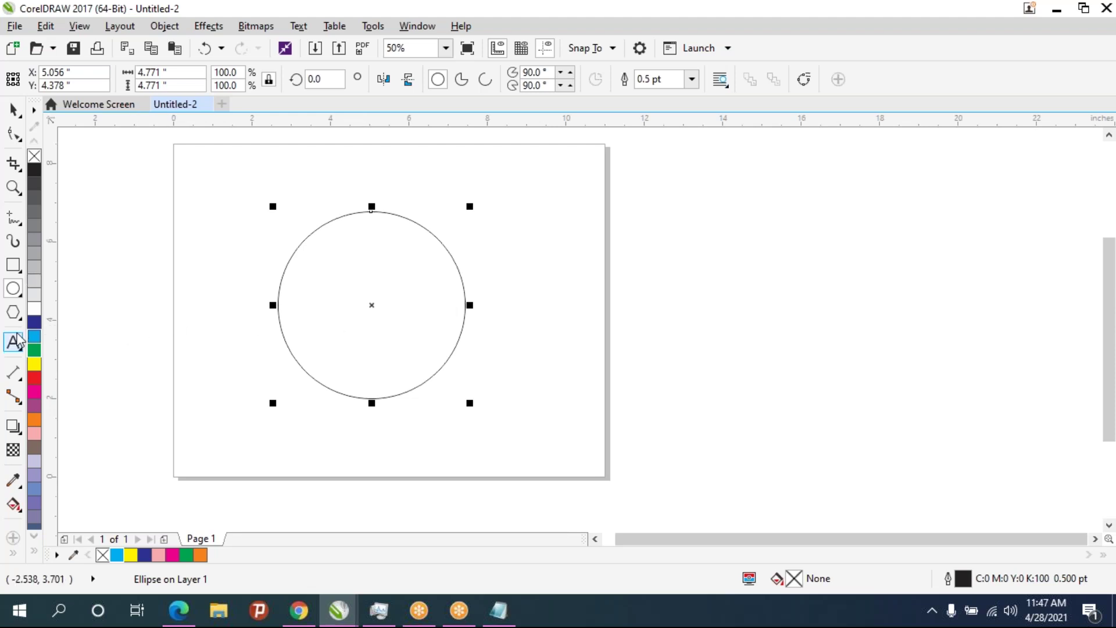
click(34, 339)
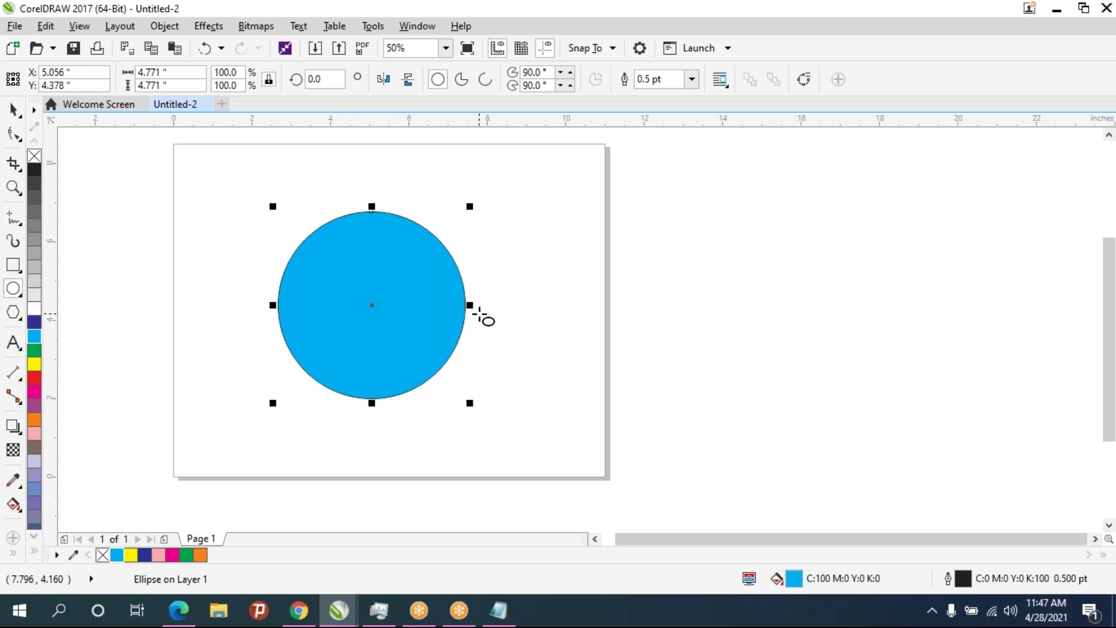
Draw a small circle inside the cyan circle and review the display options without changes
drag(345, 280, 404, 333)
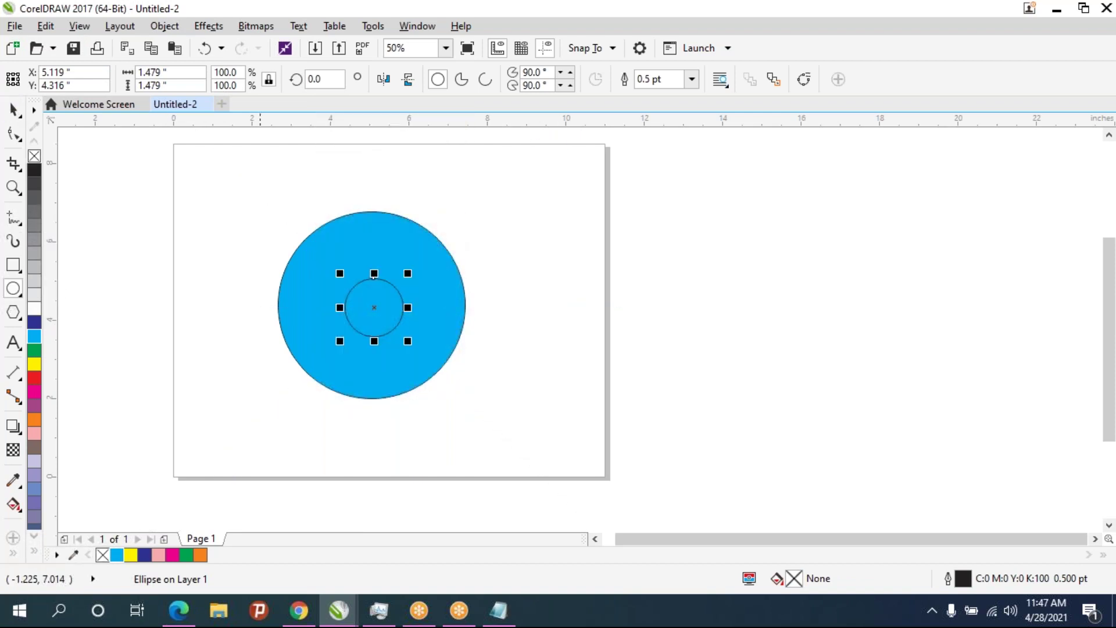
scroll(340, 313, up, 1)
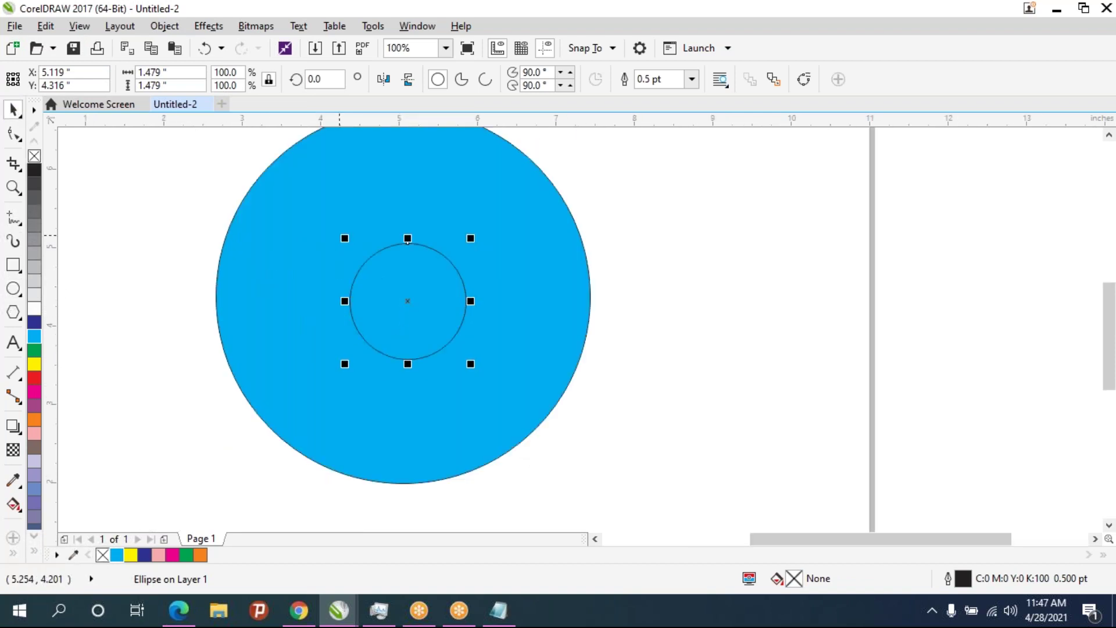
drag(416, 266, 466, 343)
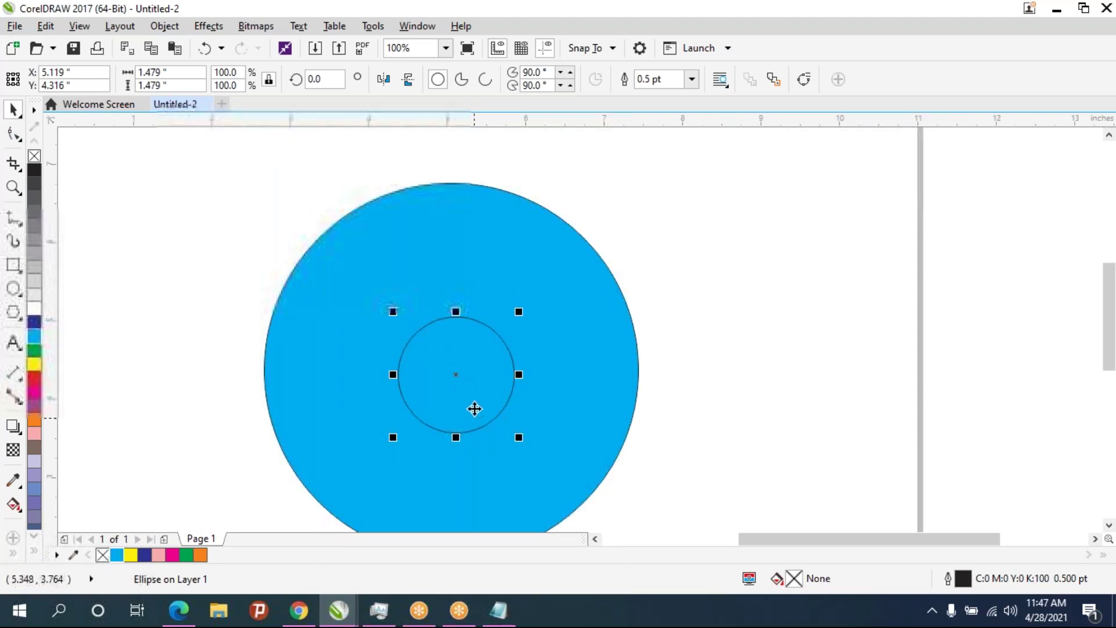
scroll(465, 374, up, 1)
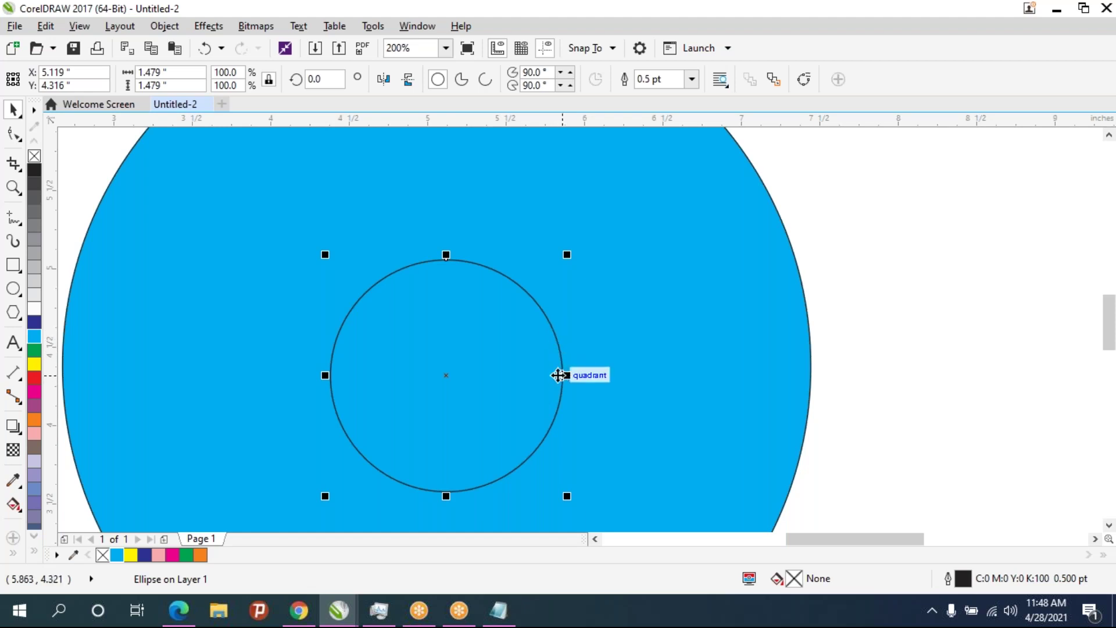
click(59, 27)
mouse_move(79, 26)
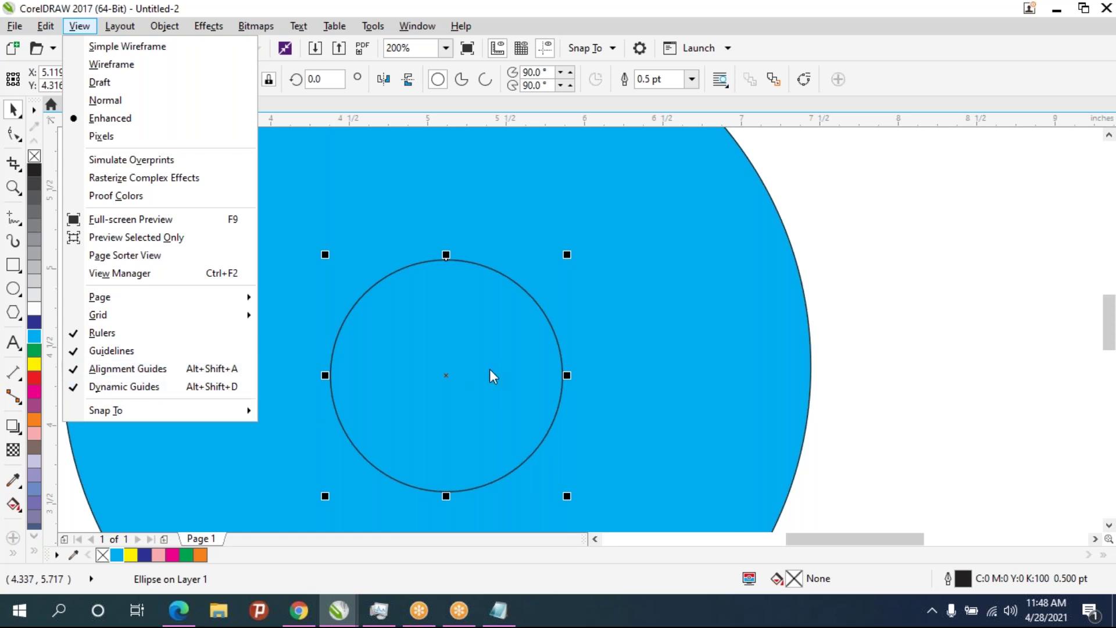
click(439, 374)
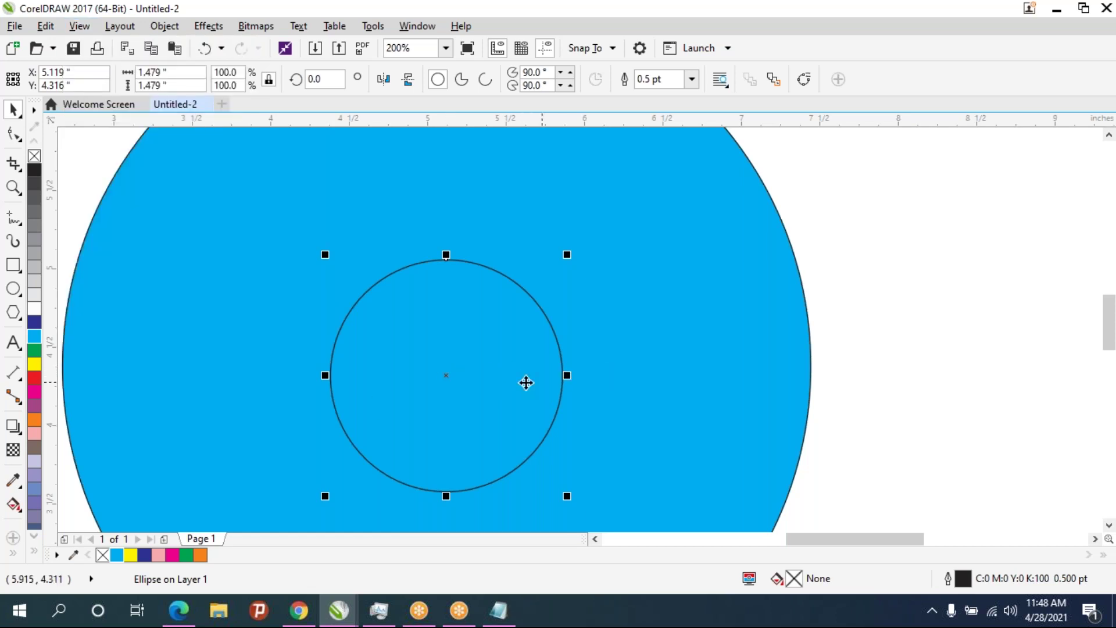
Snap the small circle to the big circle's centre and shrink it to about 1.04 inches
scroll(436, 379, down, 1)
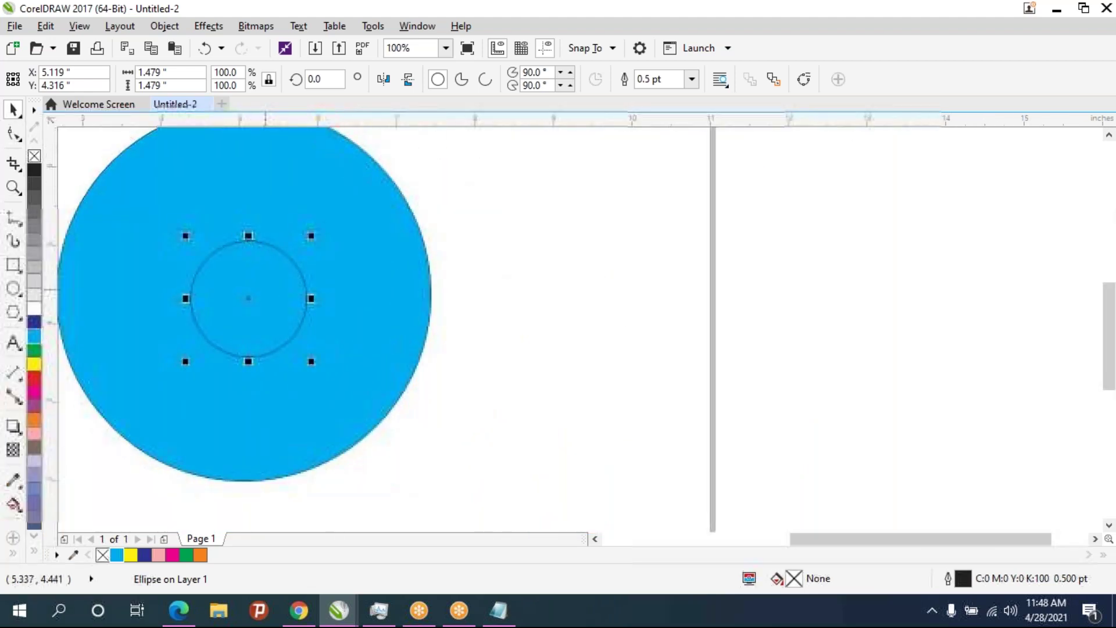
mouse_move(336, 314)
mouse_down()
mouse_move(342, 333)
mouse_move(330, 309)
mouse_up()
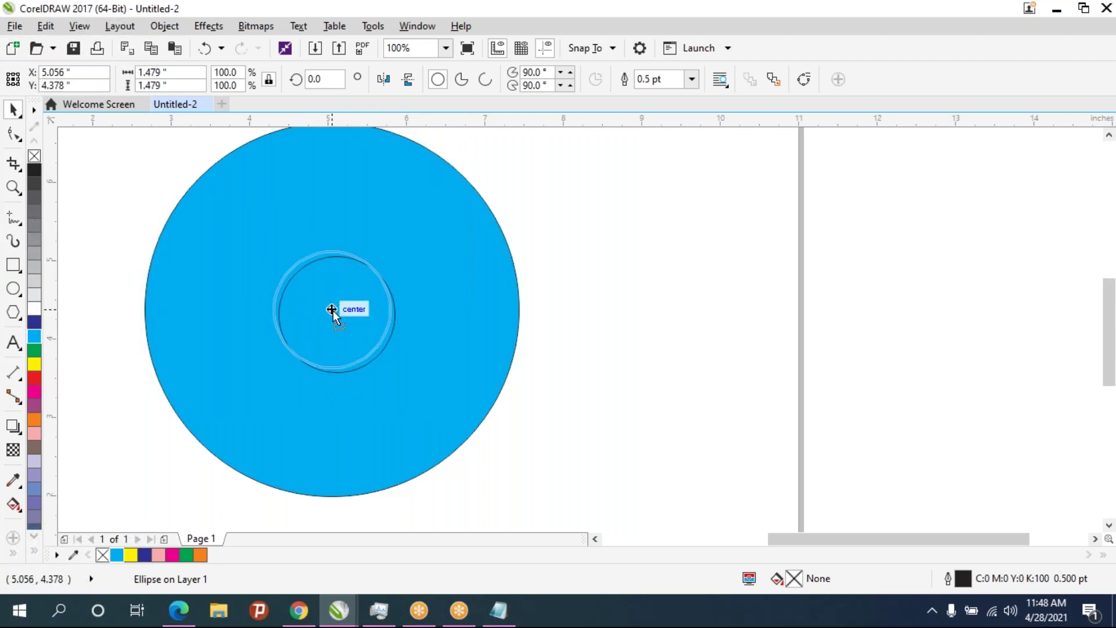
drag(332, 309, 331, 309)
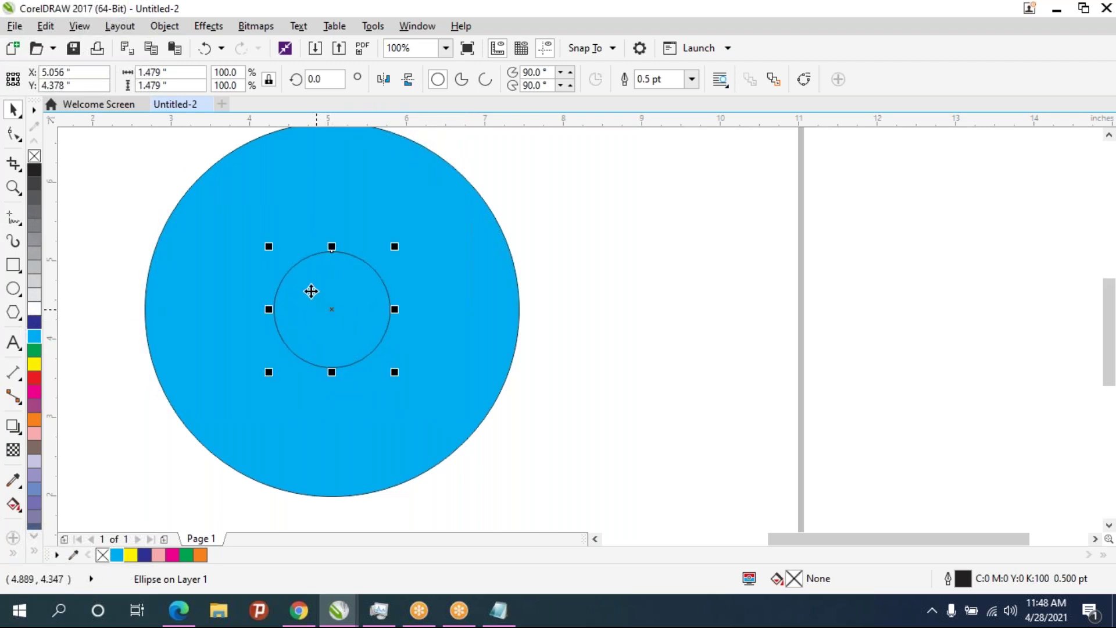
scroll(395, 266, down, 1)
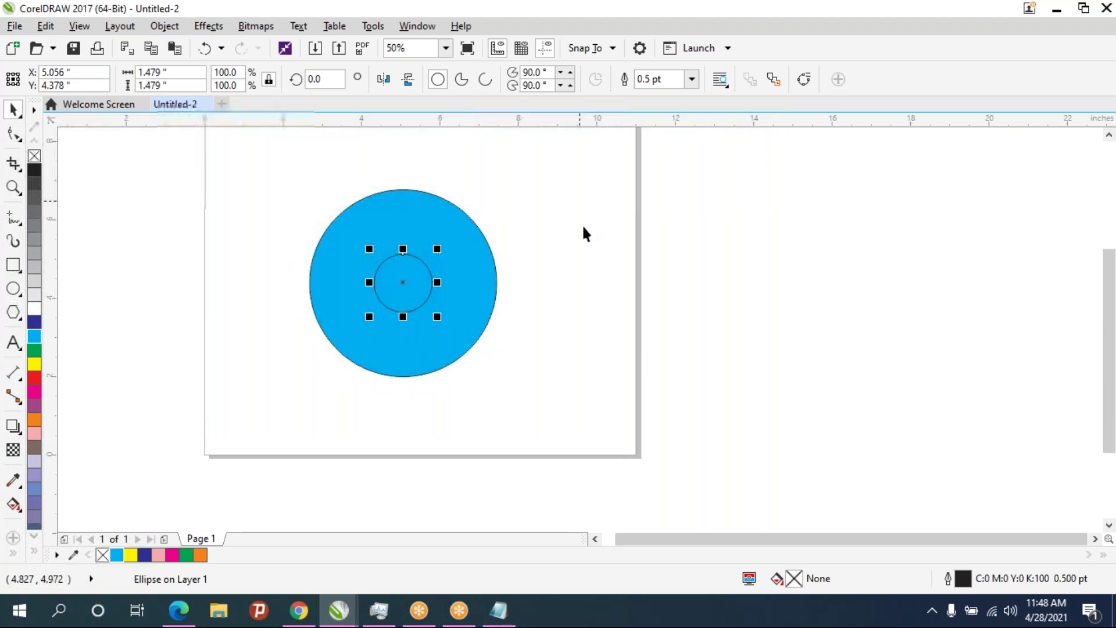
drag(437, 249, 429, 255)
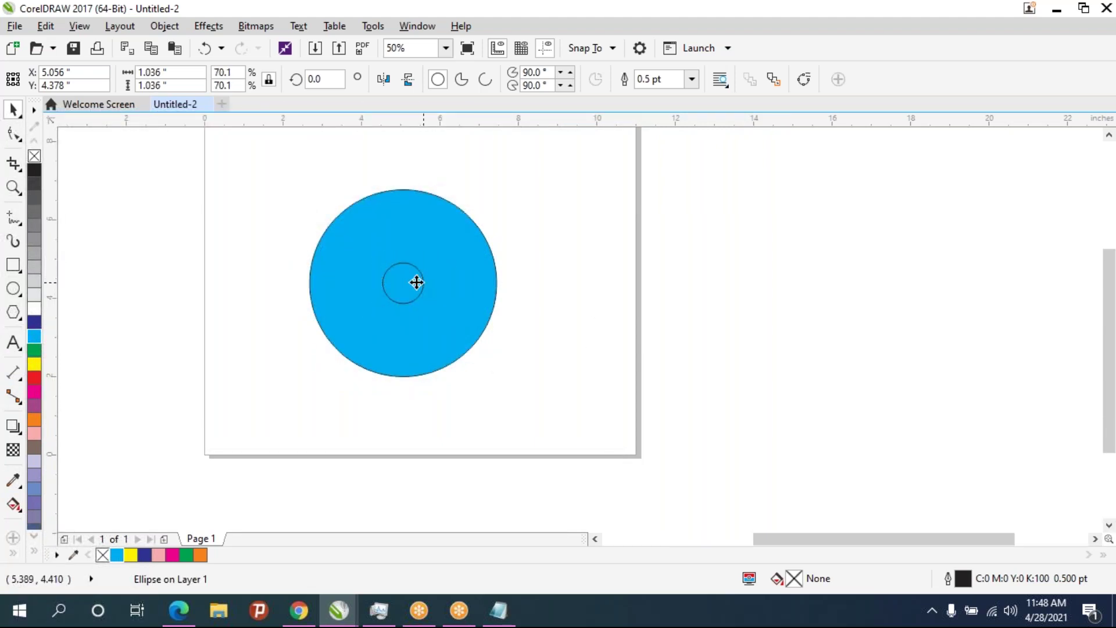
scroll(415, 281, up, 1)
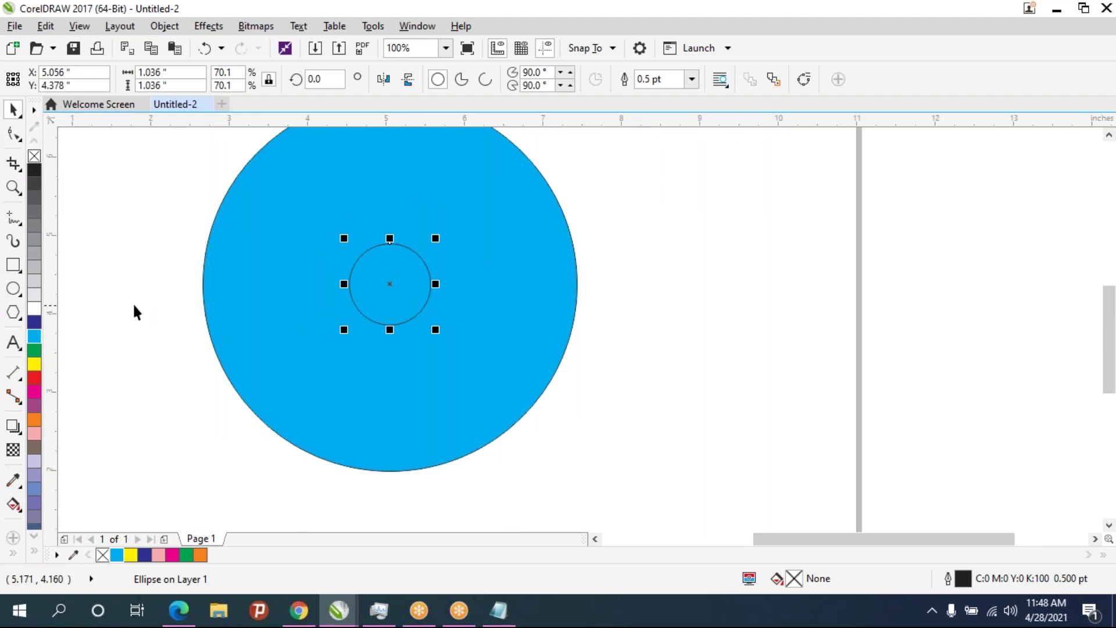
click(13, 269)
Draw a tall narrow rectangle over the cyan circle's right side
click(69, 262)
drag(523, 267, 543, 454)
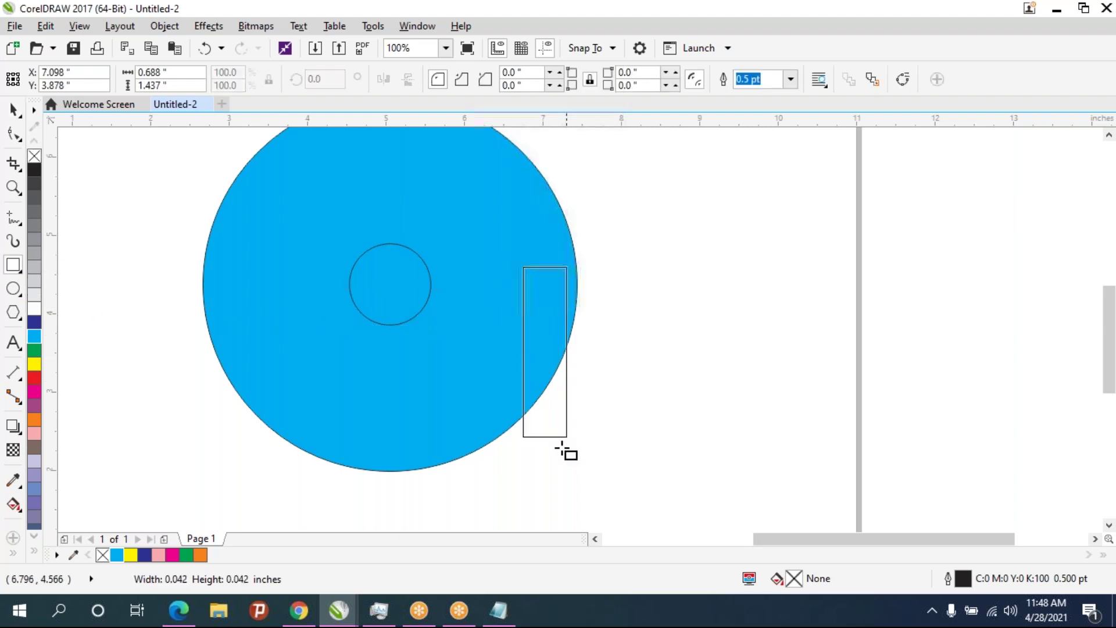
drag(542, 453, 549, 470)
click(13, 110)
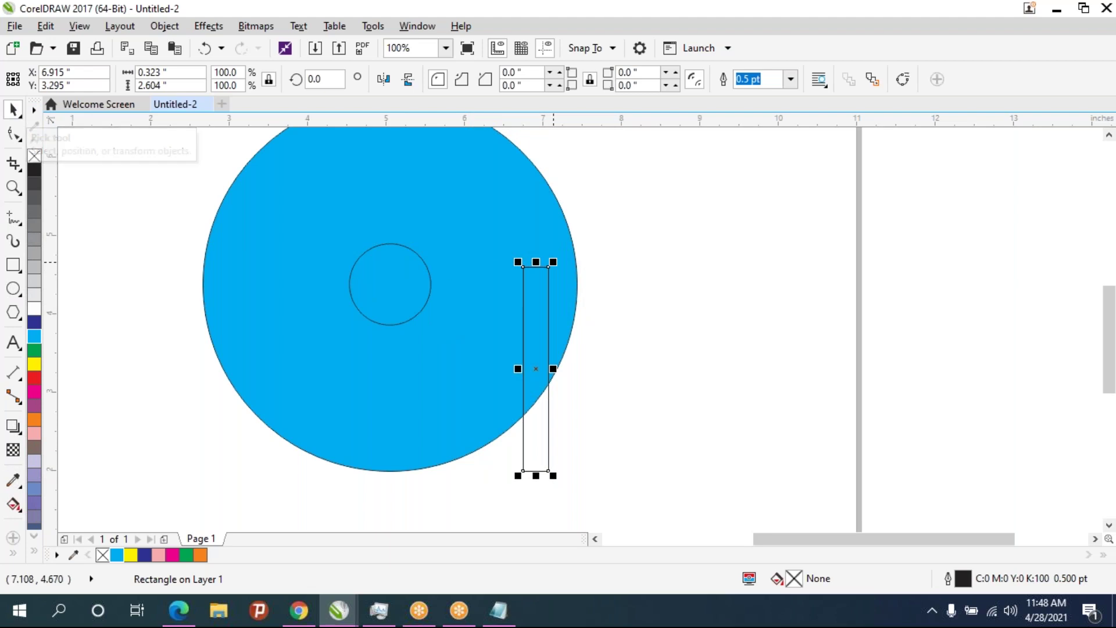
scroll(552, 270, up, 2)
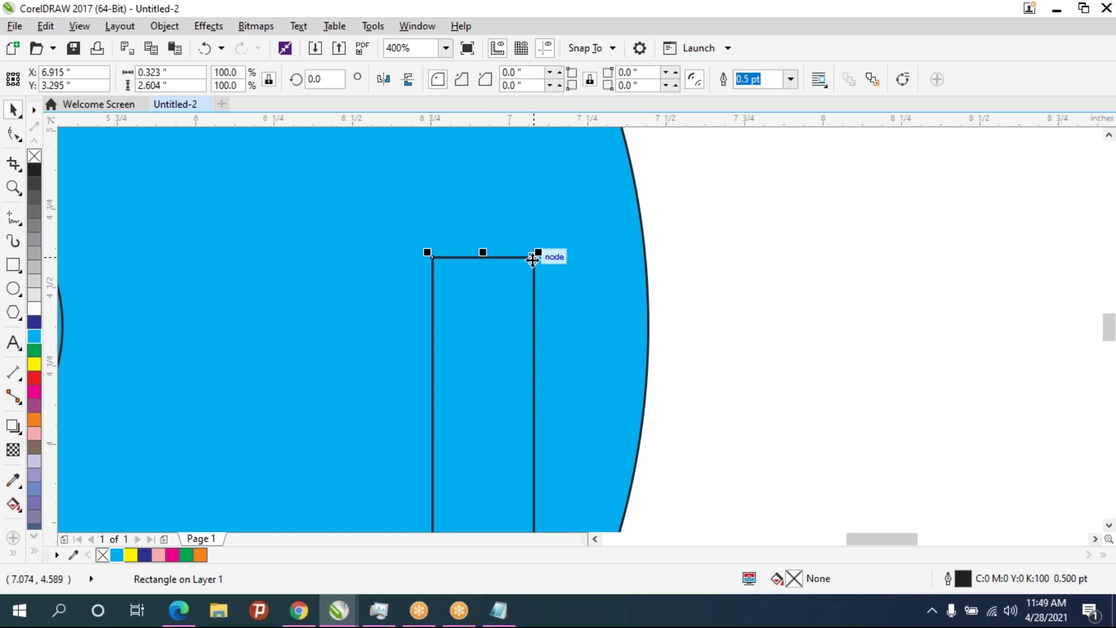
scroll(532, 308, down, 2)
scroll(506, 345, down, 1)
scroll(506, 308, up, 3)
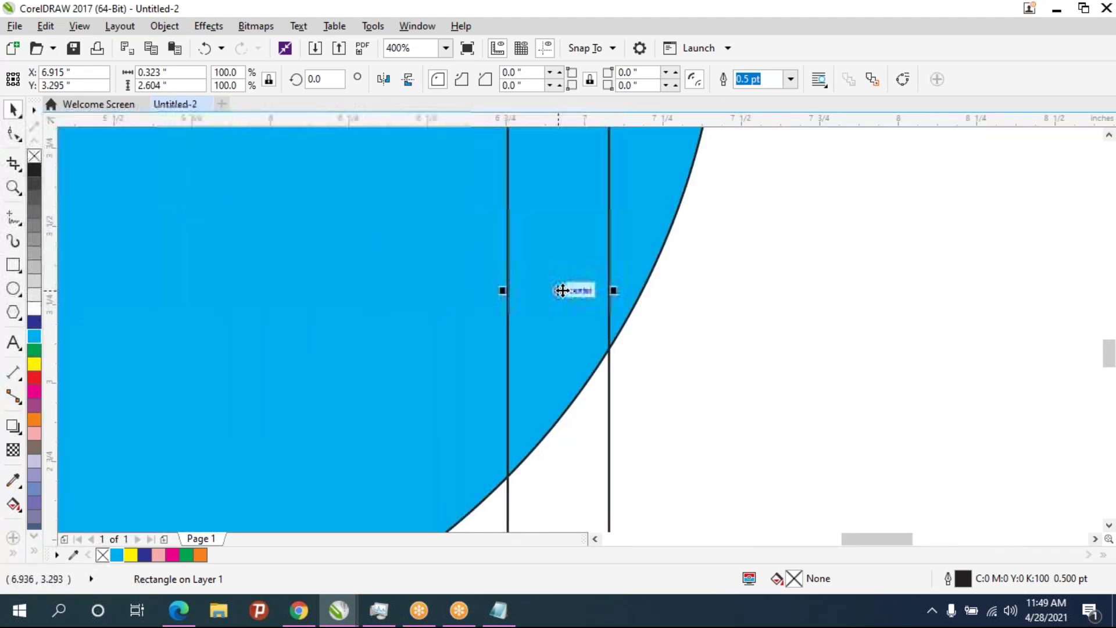
scroll(551, 275, down, 2)
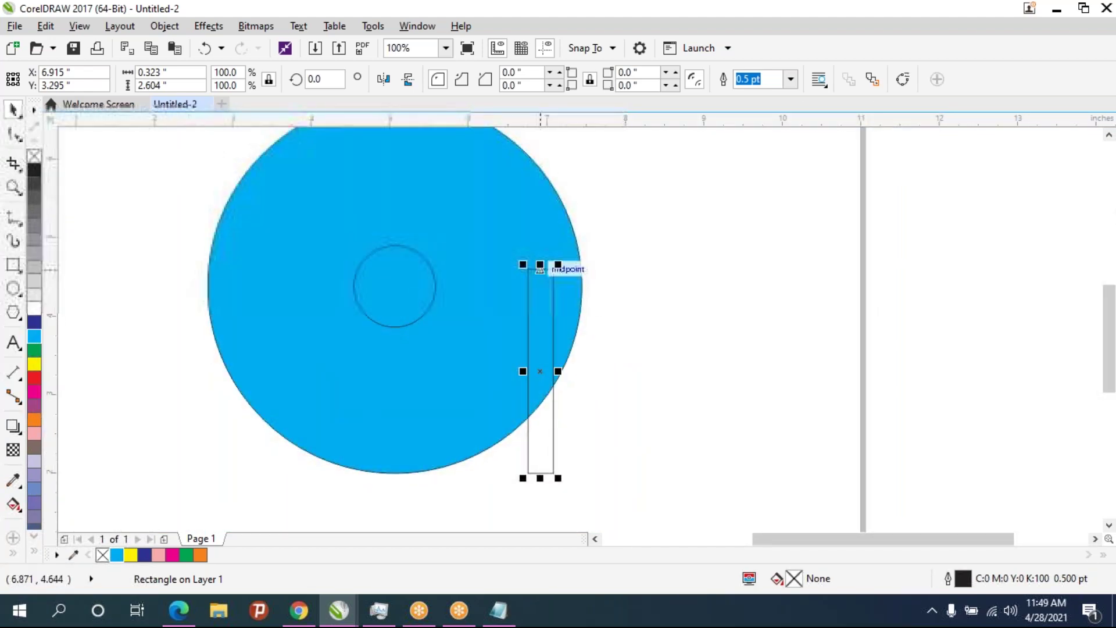
Centre the rectangle below the small circle, widen it, and fill it white
drag(539, 269, 394, 286)
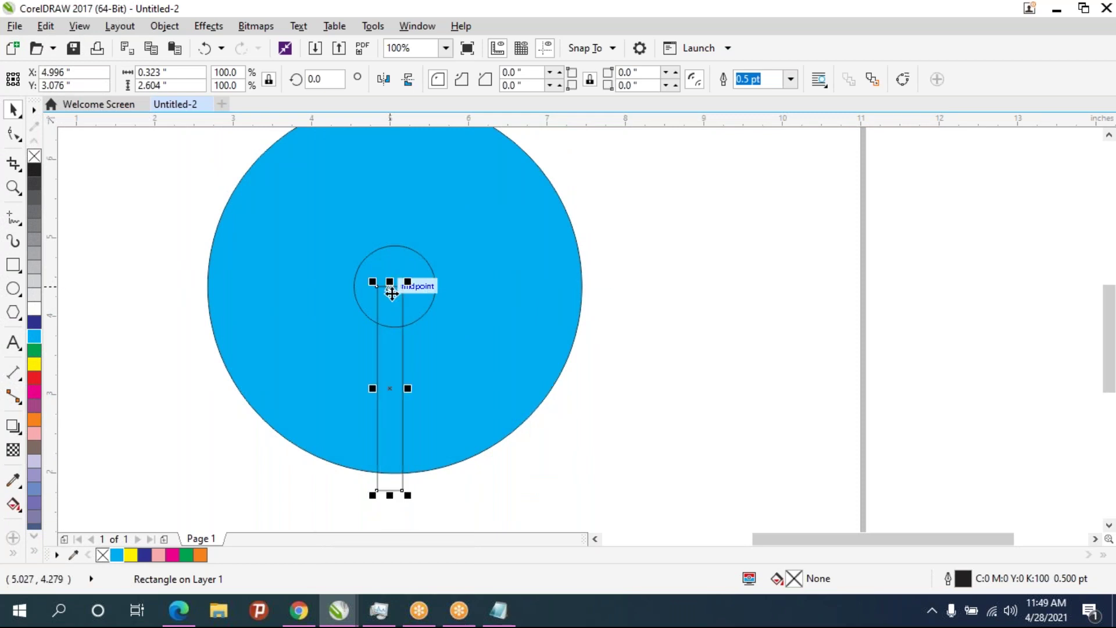
scroll(392, 291, up, 2)
mouse_move(384, 274)
mouse_down()
mouse_move(410, 265)
mouse_move(403, 272)
mouse_up()
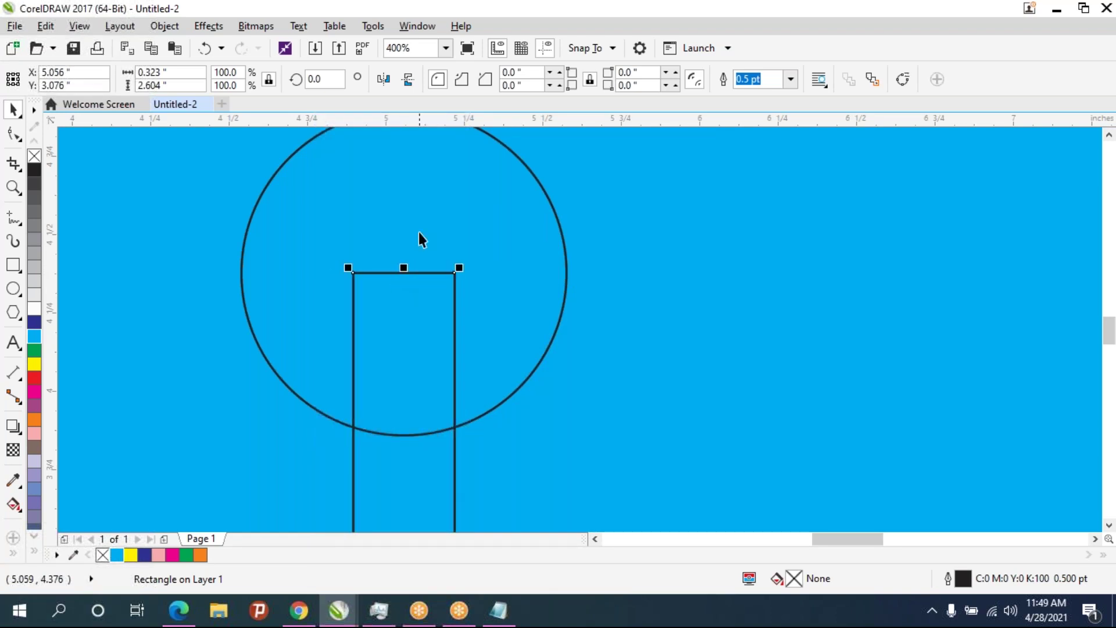
scroll(429, 311, down, 1)
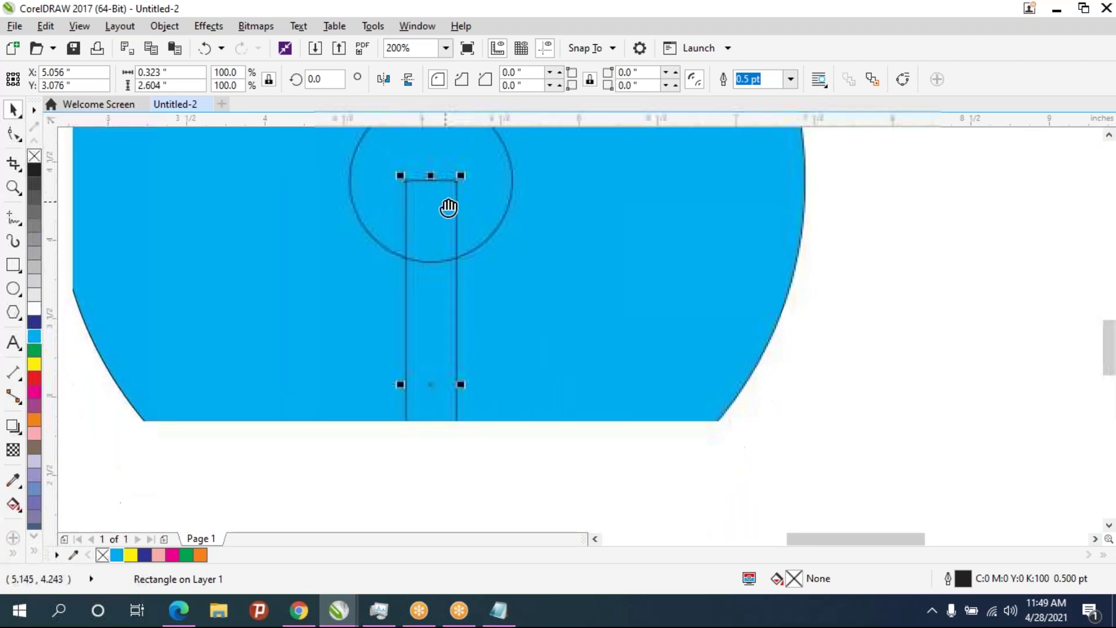
drag(463, 384, 496, 379)
drag(445, 182, 431, 184)
scroll(453, 236, down, 2)
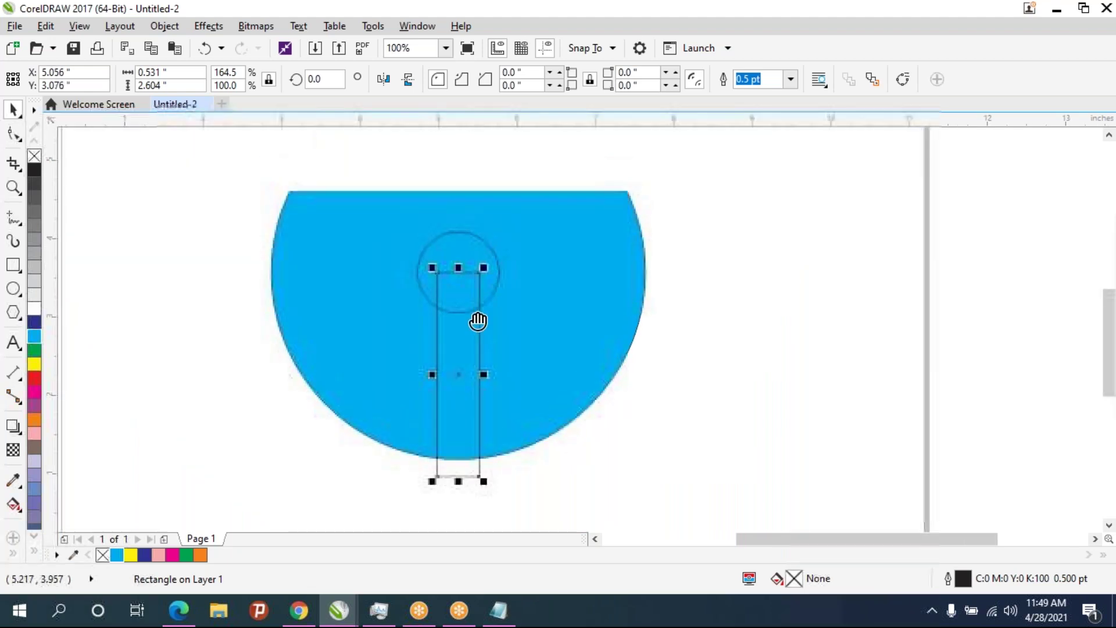
scroll(478, 321, down, 1)
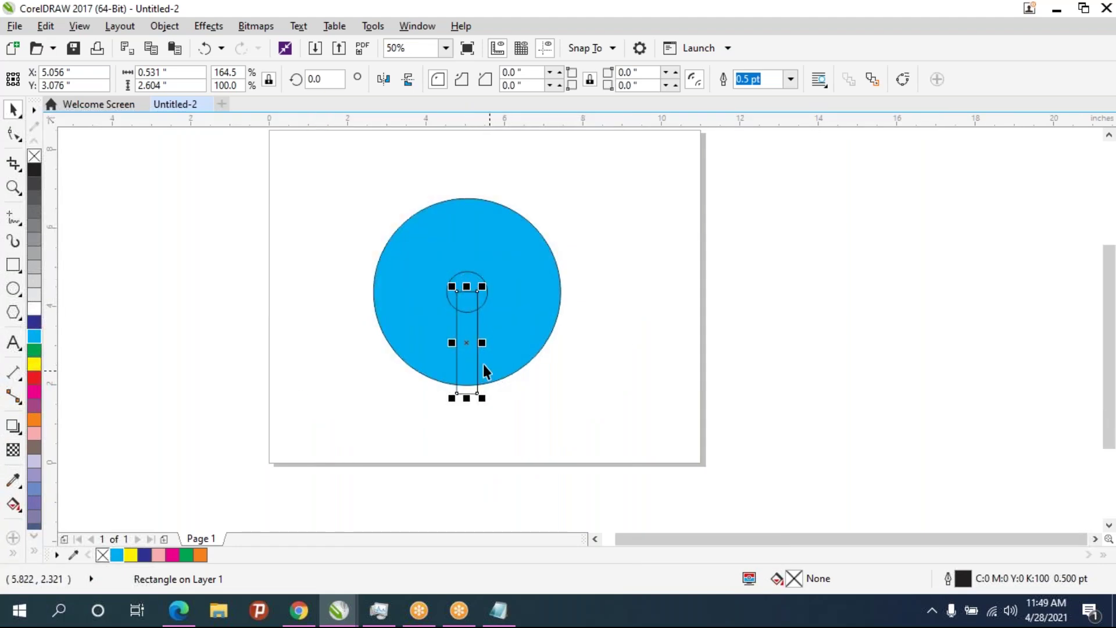
click(34, 308)
Fill the small inner circle white to complete the white keyhole shape
scroll(469, 284, up, 2)
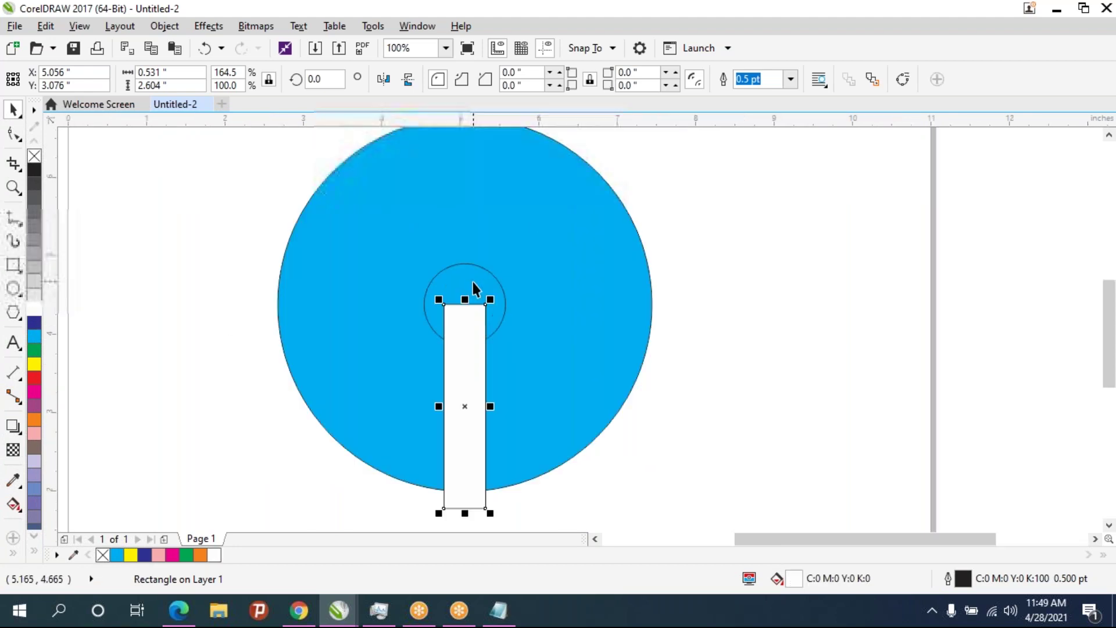
click(455, 291)
click(36, 309)
click(702, 340)
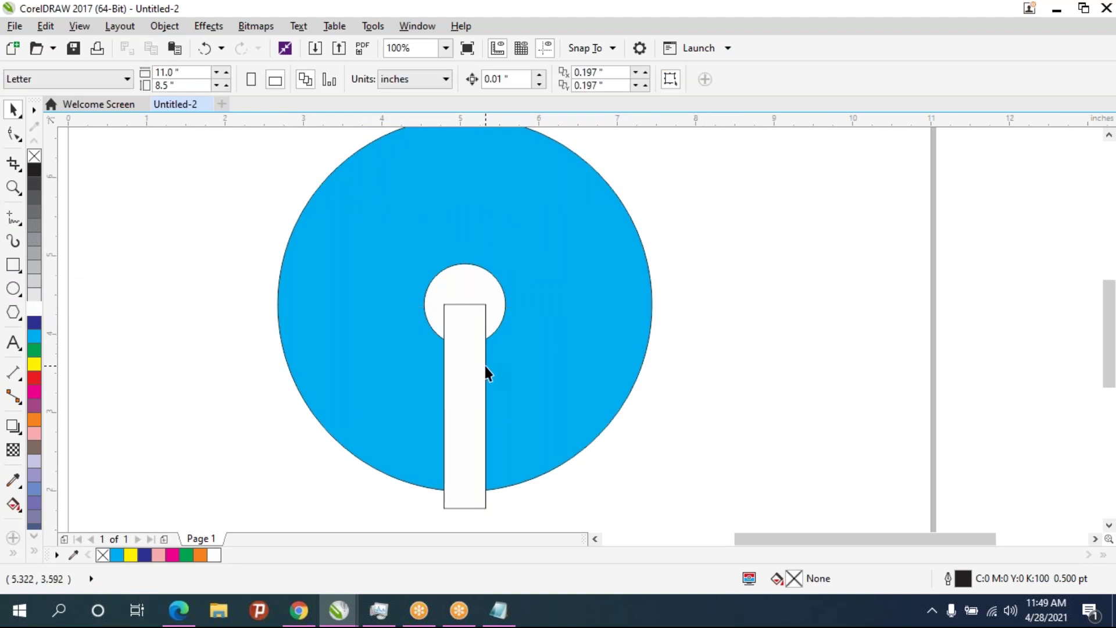
scroll(489, 361, down, 2)
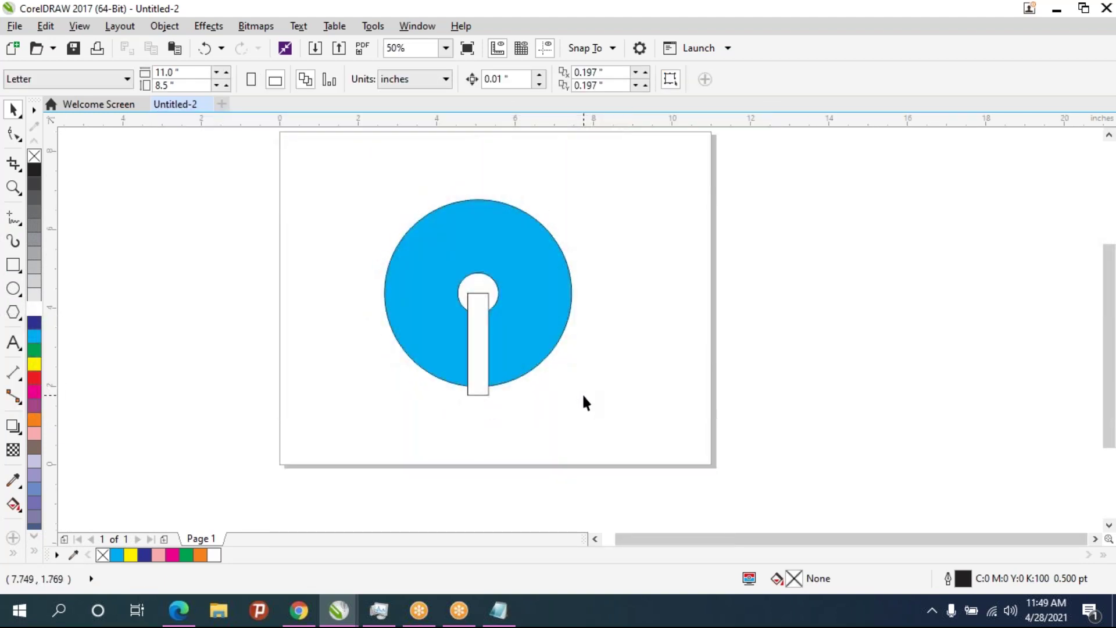
scroll(485, 355, up, 2)
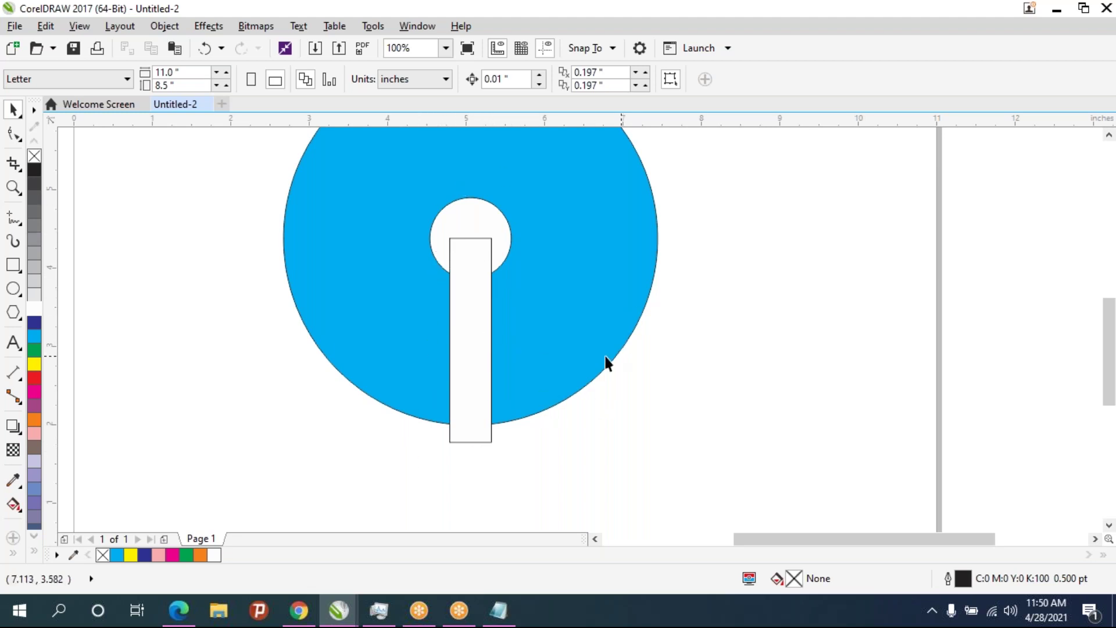
scroll(561, 369, down, 1)
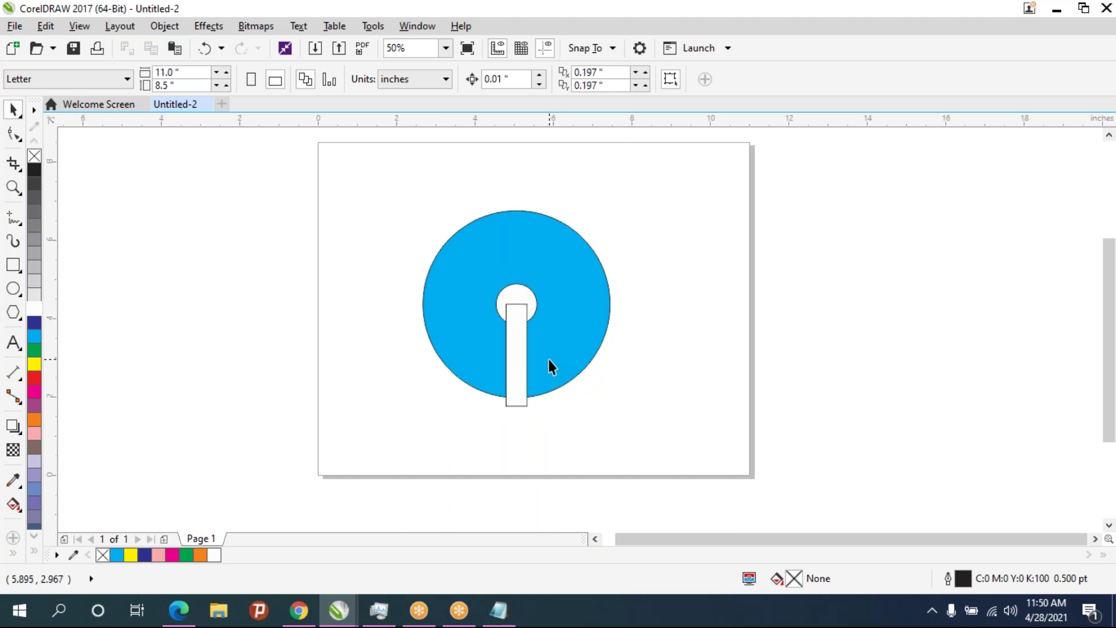
scroll(549, 361, up, 1)
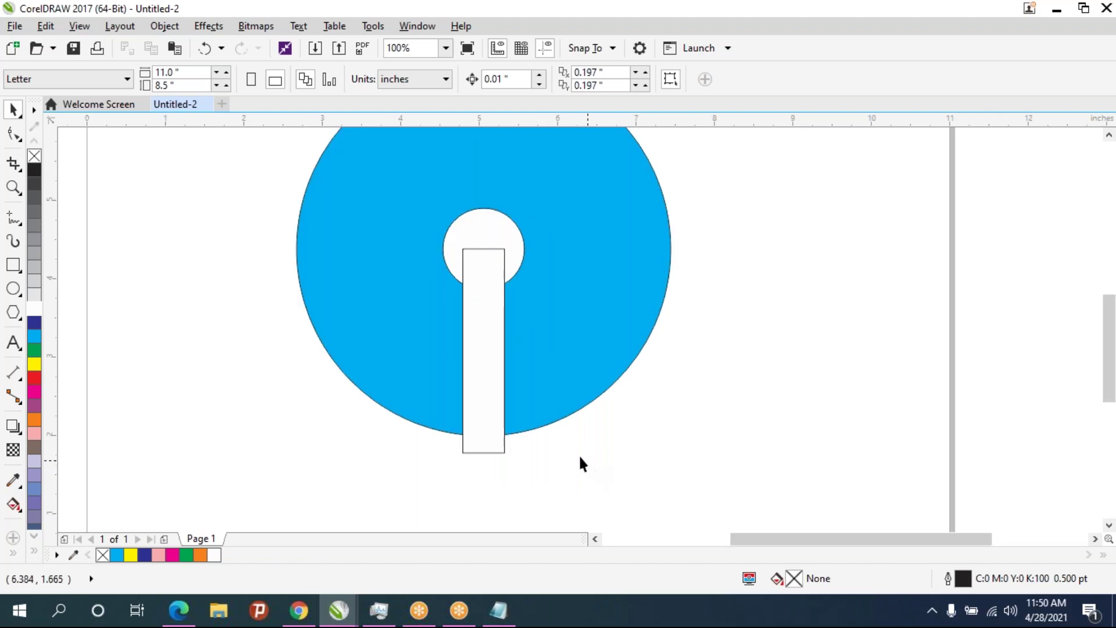
drag(605, 485, 410, 402)
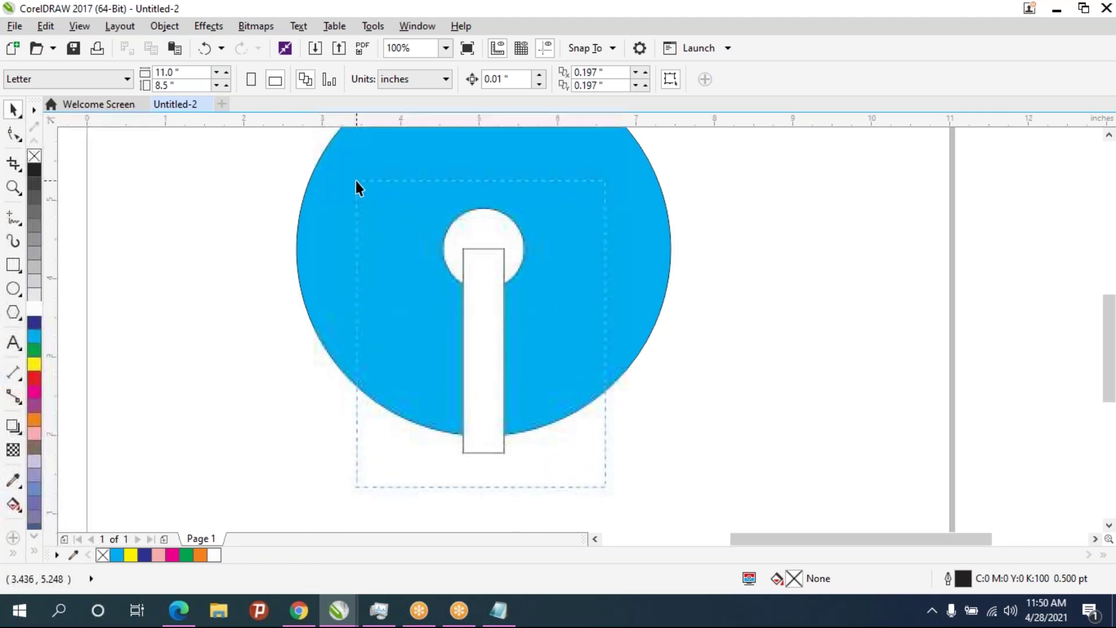
Try selecting the logo shapes with marquee drags and Ctrl+A, clearing each attempt
drag(354, 226, 355, 180)
click(595, 472)
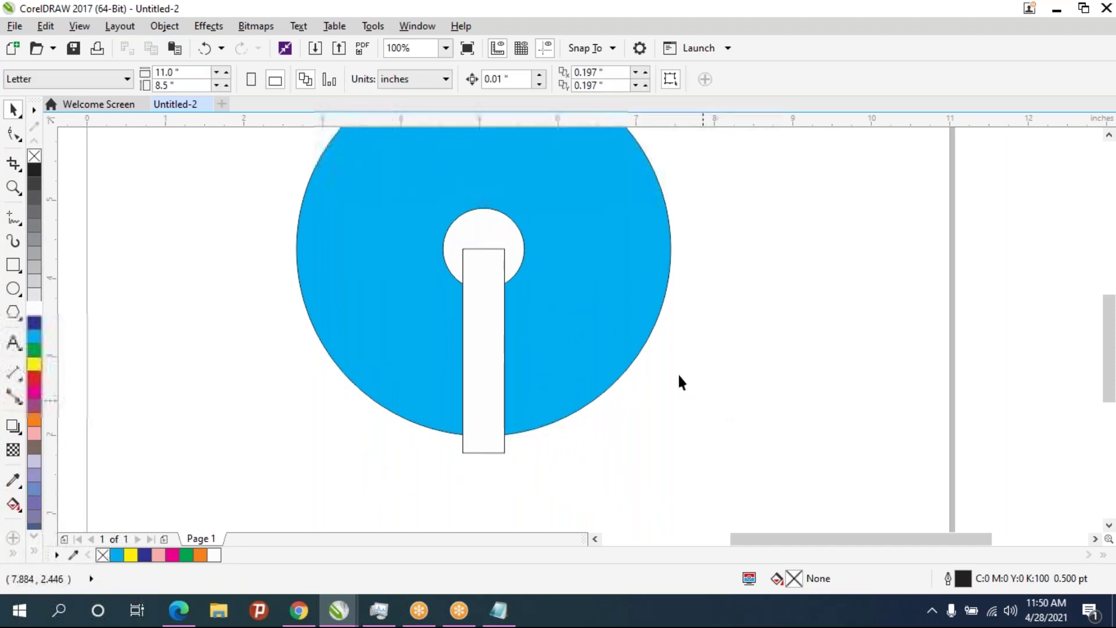
click(577, 336)
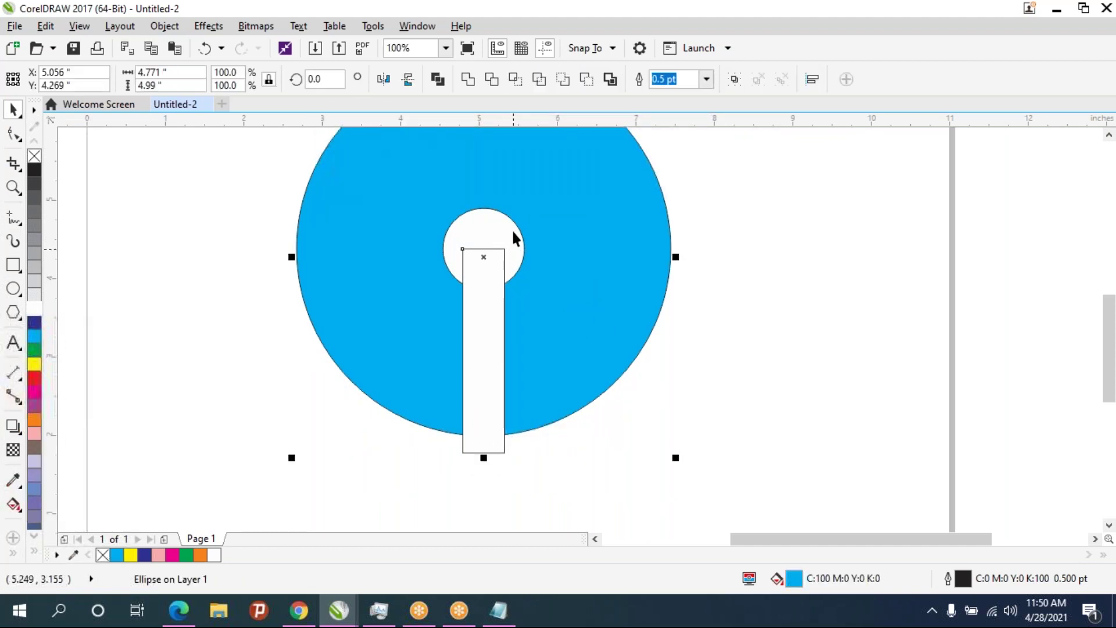
key(ctrl+a)
click(644, 468)
scroll(643, 468, down, 2)
drag(499, 389, 492, 326)
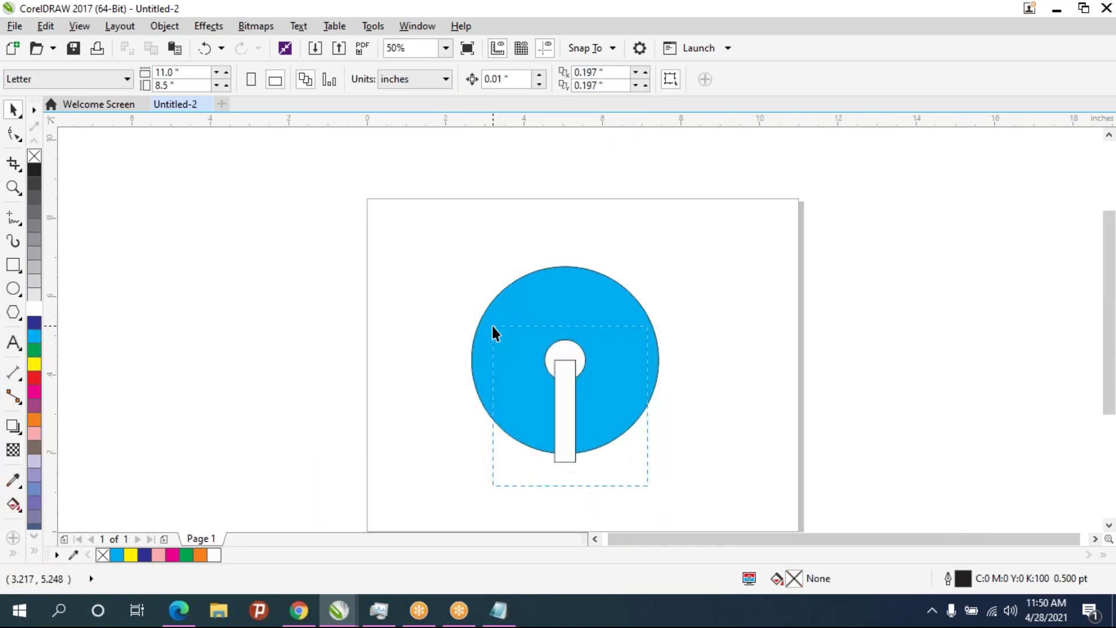
drag(492, 326, 491, 325)
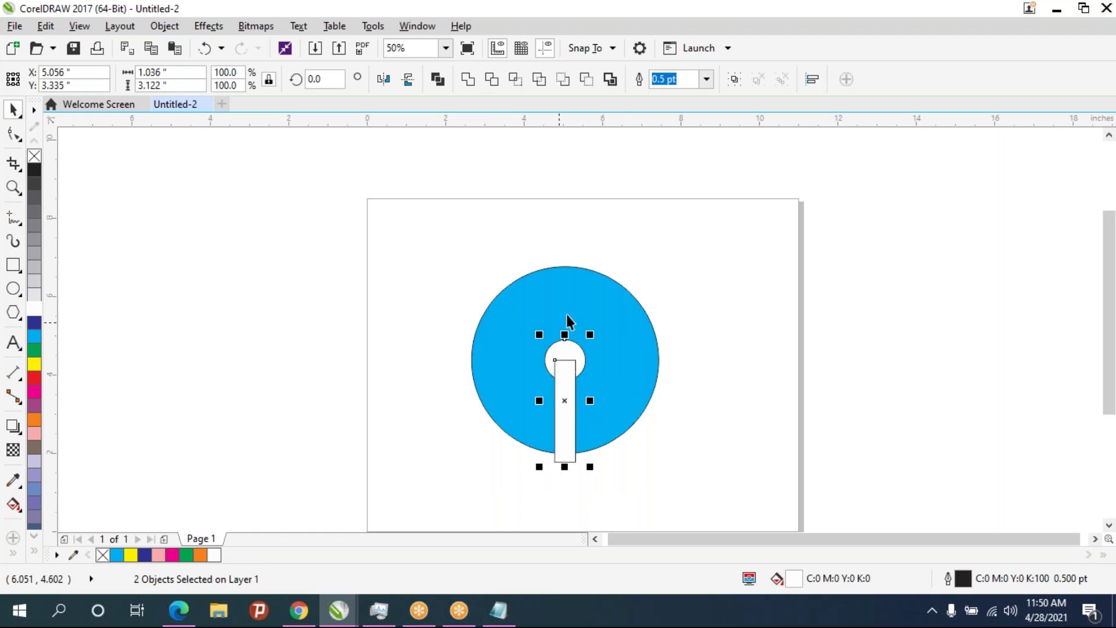
Select the blue circle, white bar and white inner circle together
drag(629, 485, 517, 322)
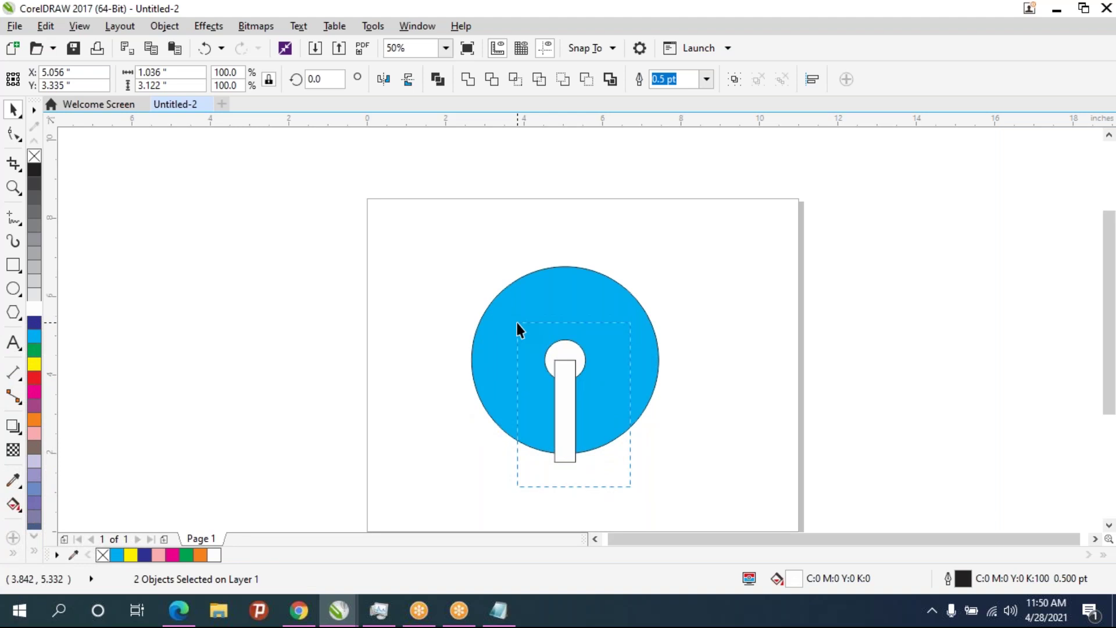
drag(517, 323, 517, 323)
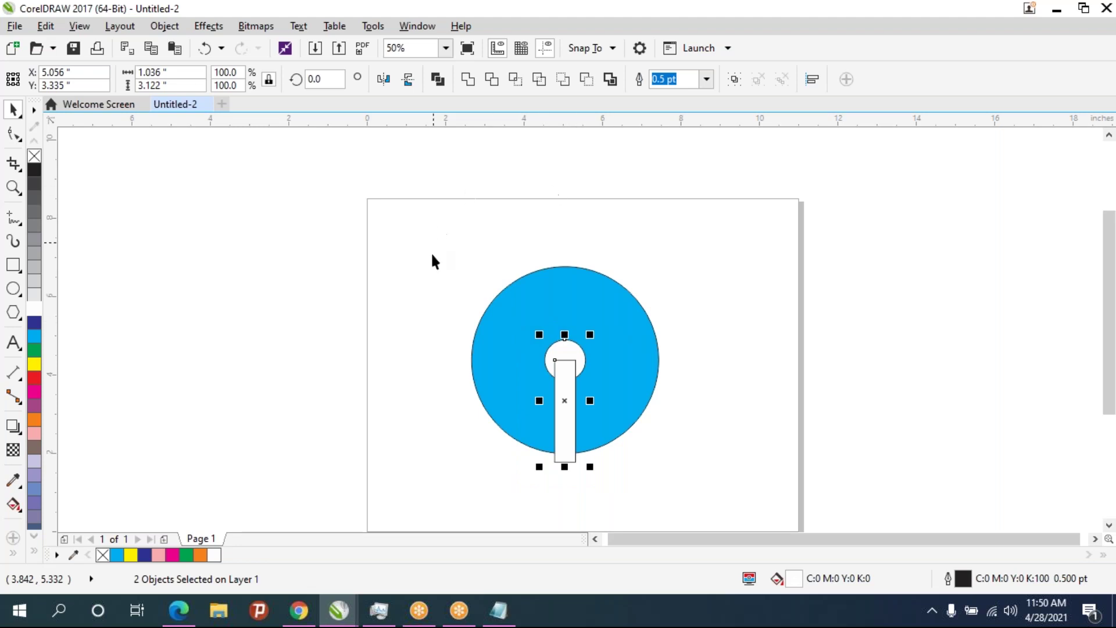
drag(718, 498, 391, 183)
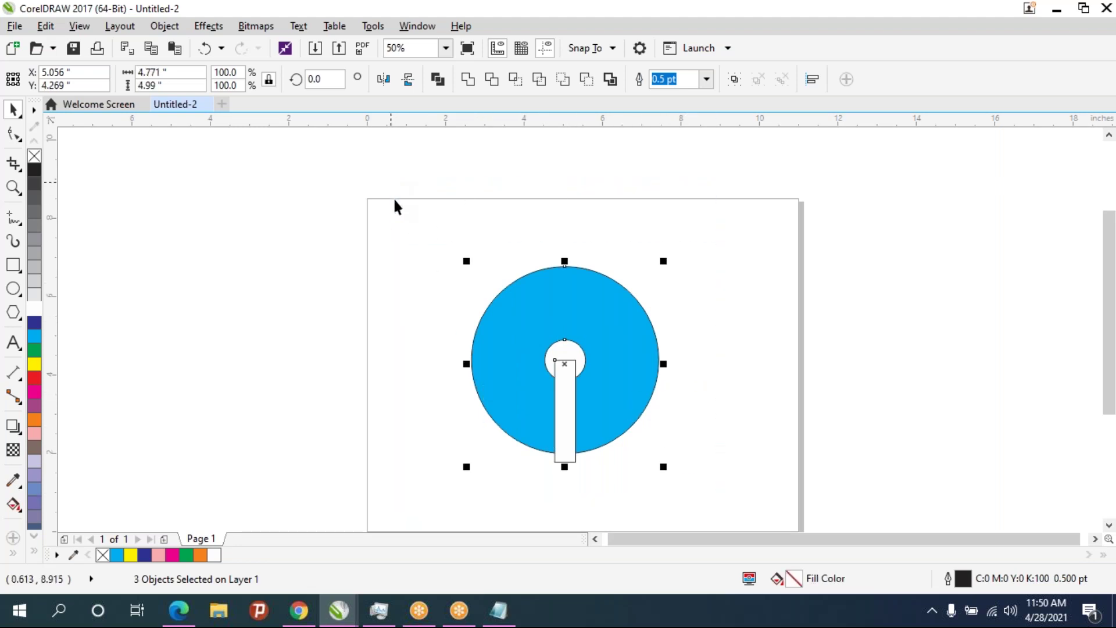
click(702, 302)
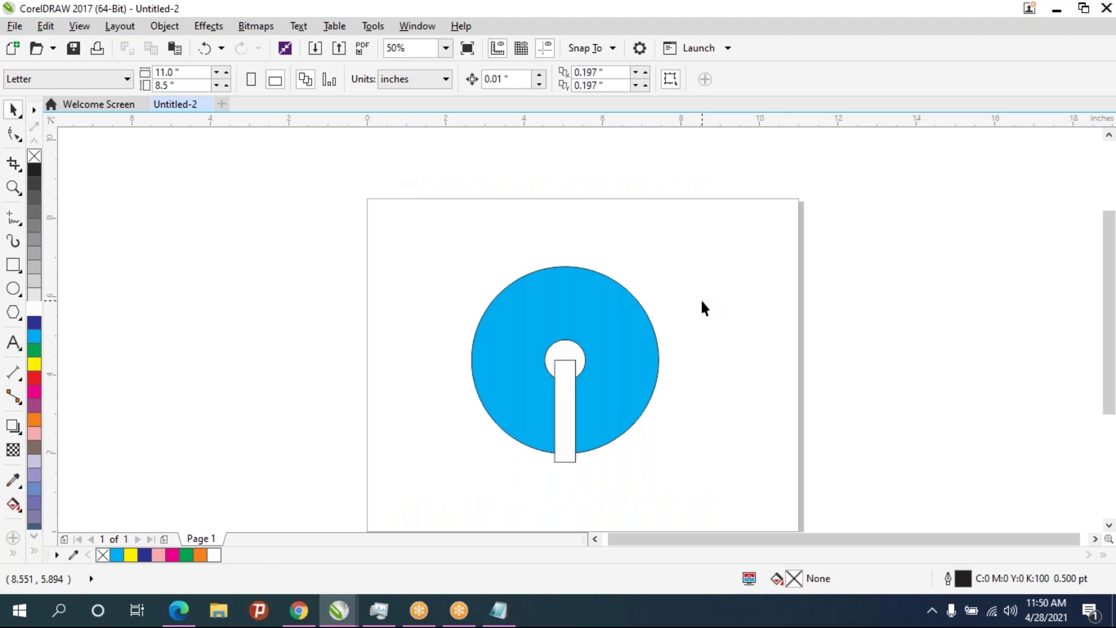
click(631, 358)
shift+click(566, 372)
shift+click(578, 349)
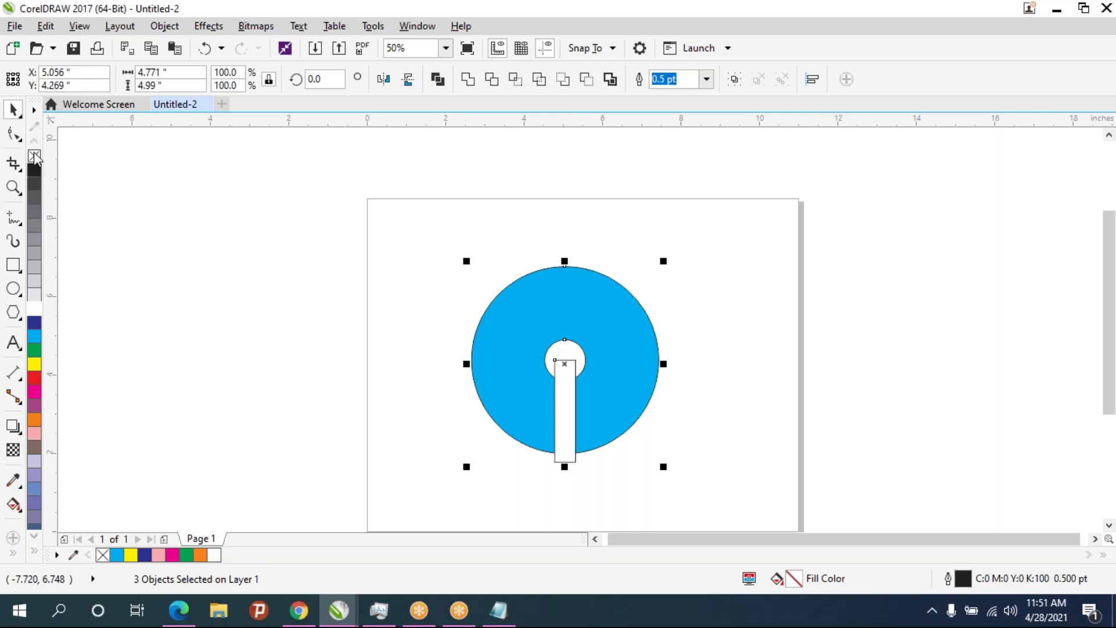
Remove the outlines from the blue circle, white bar and inner circle
right_click(34, 156)
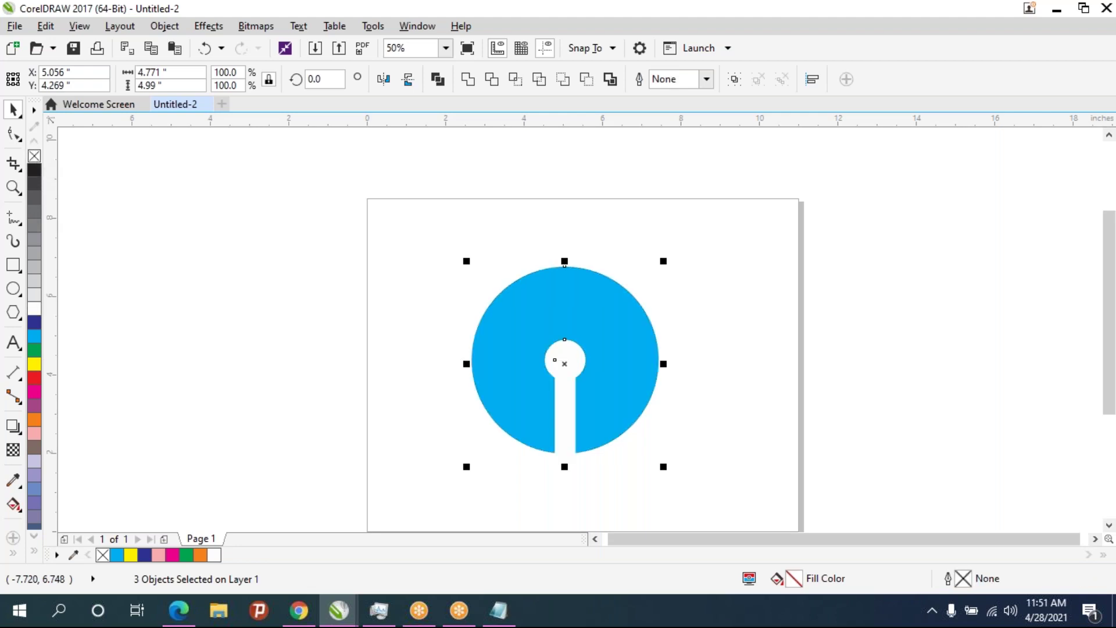
click(714, 299)
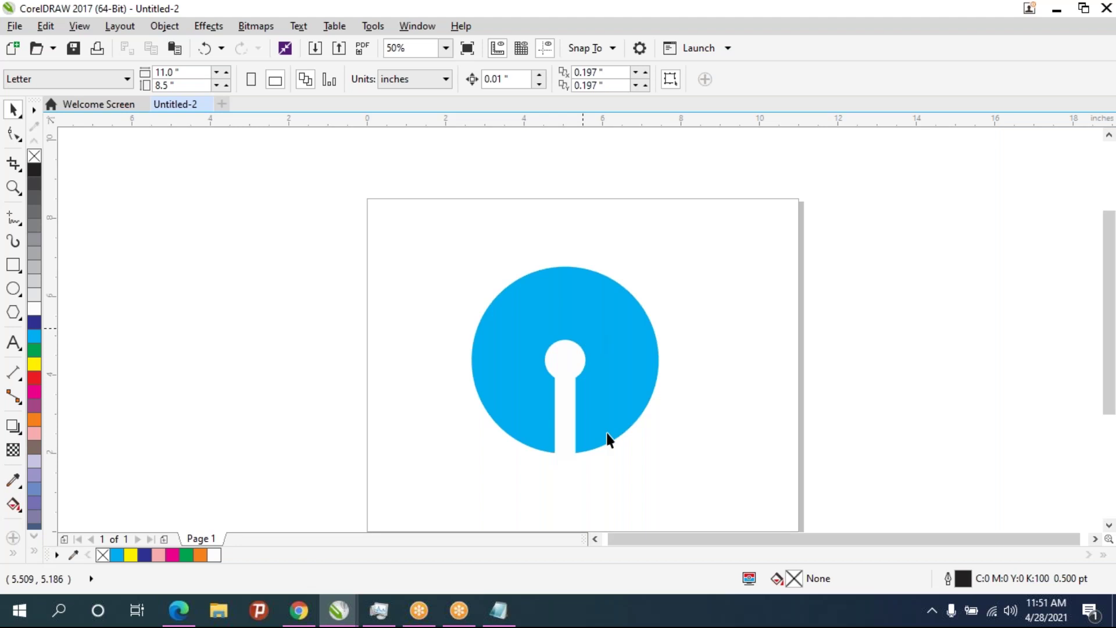
drag(602, 417, 541, 380)
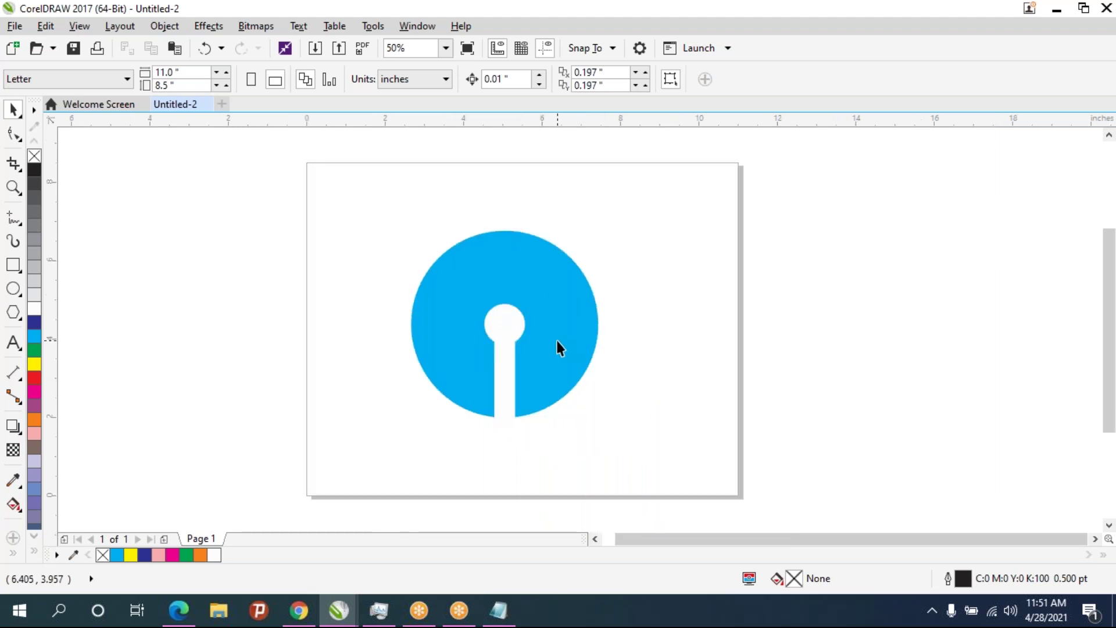
scroll(542, 344, up, 2)
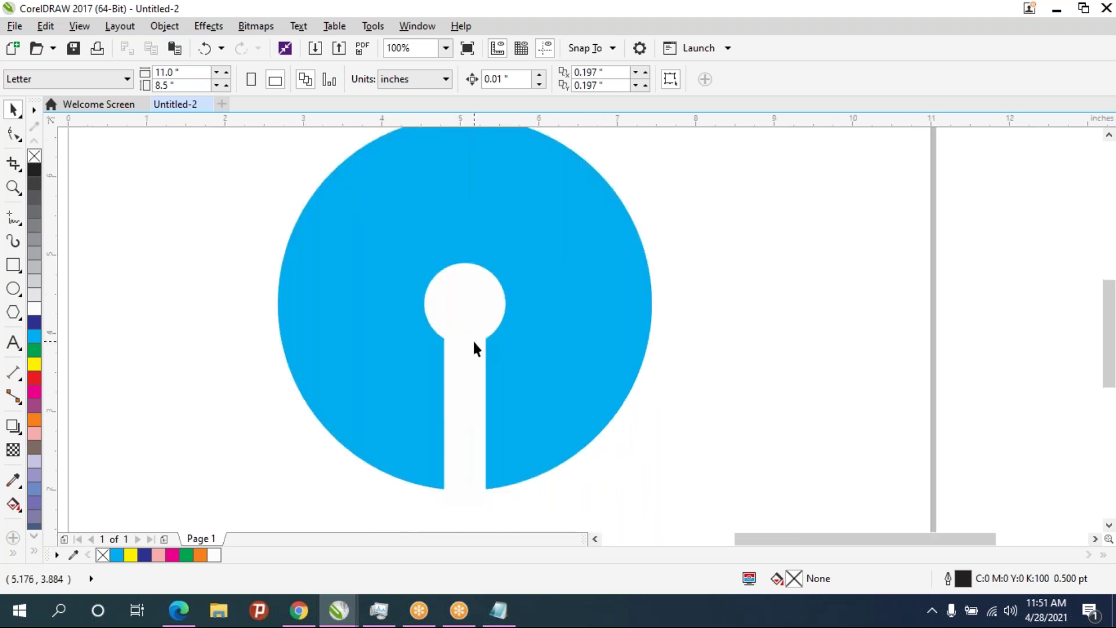
mouse_move(473, 339)
mouse_down()
mouse_move(466, 387)
mouse_move(492, 325)
mouse_up()
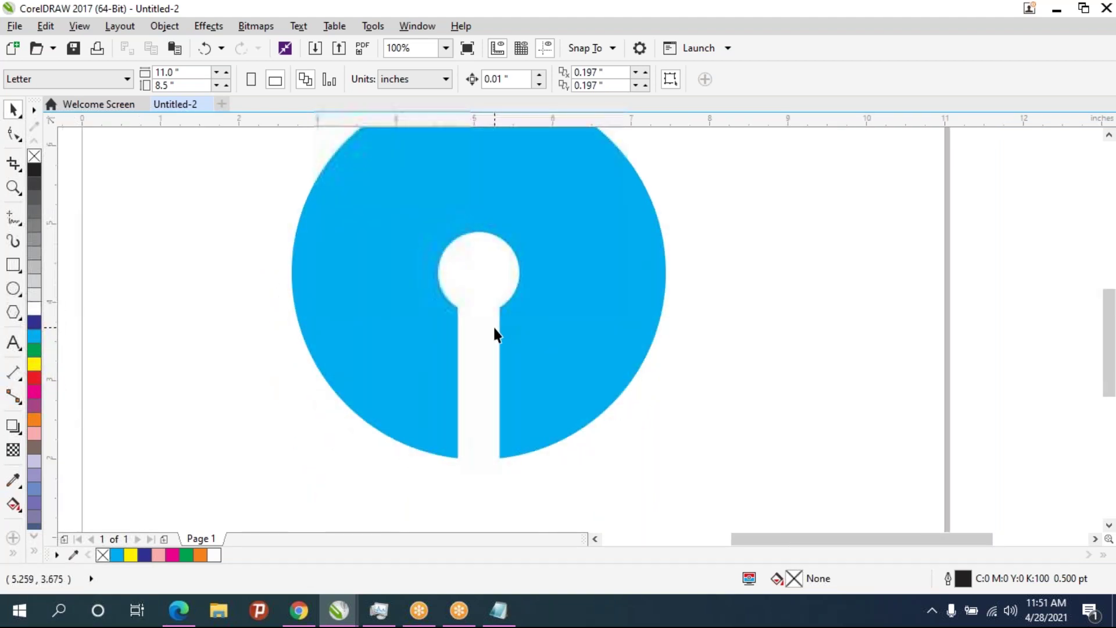
scroll(493, 326, down, 1)
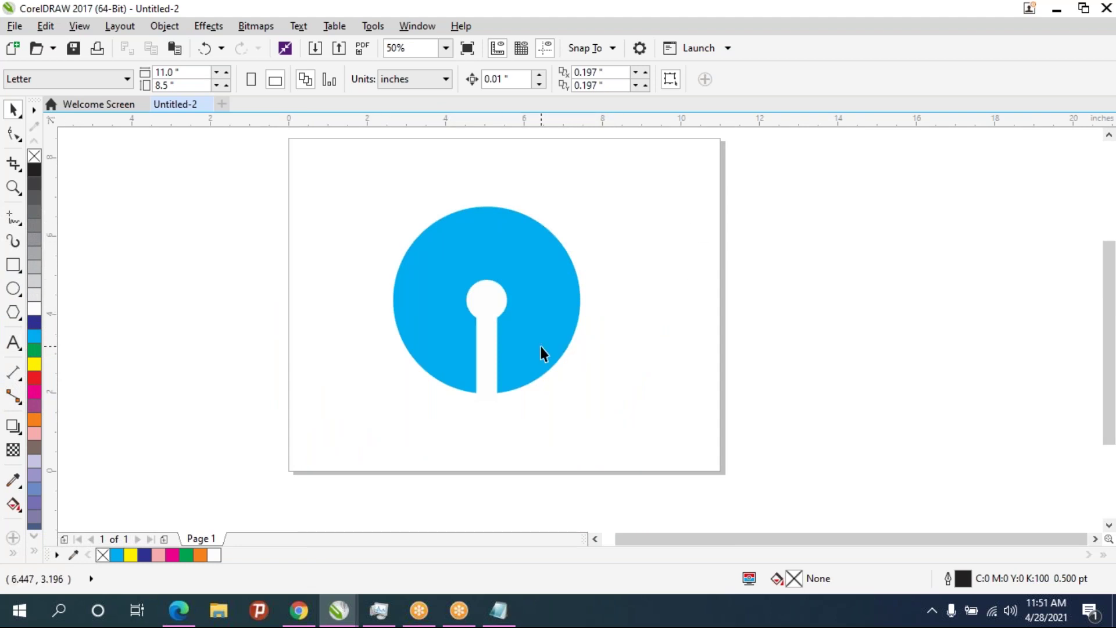
drag(539, 346, 494, 375)
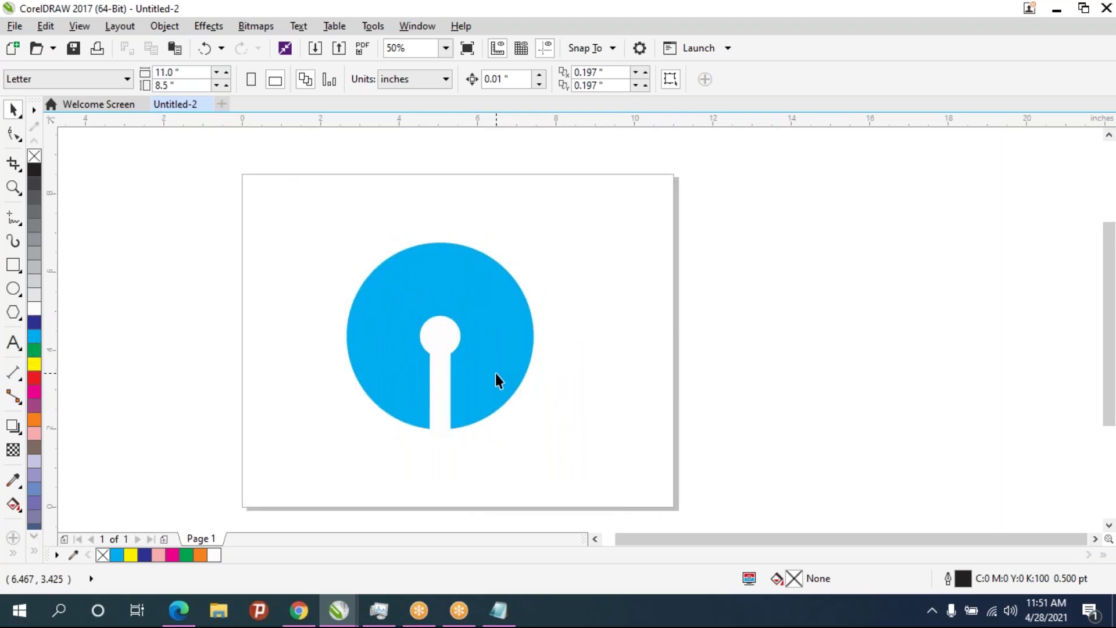
Group the three logo shapes with Ctrl+G and bring up the Notepad notes
drag(605, 476, 246, 214)
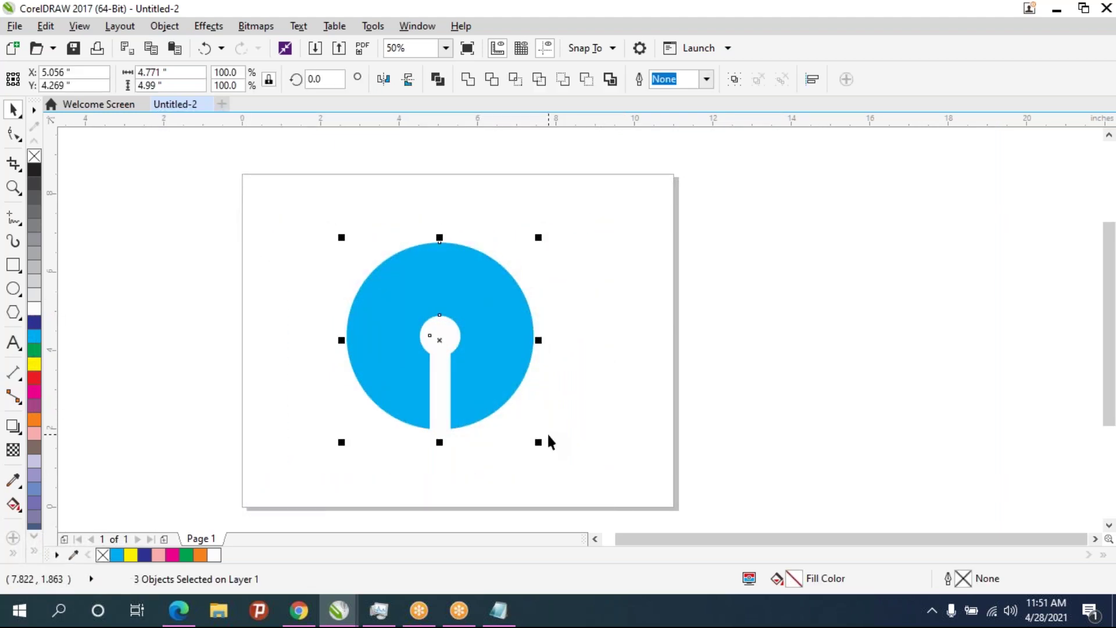
key(ctrl+g)
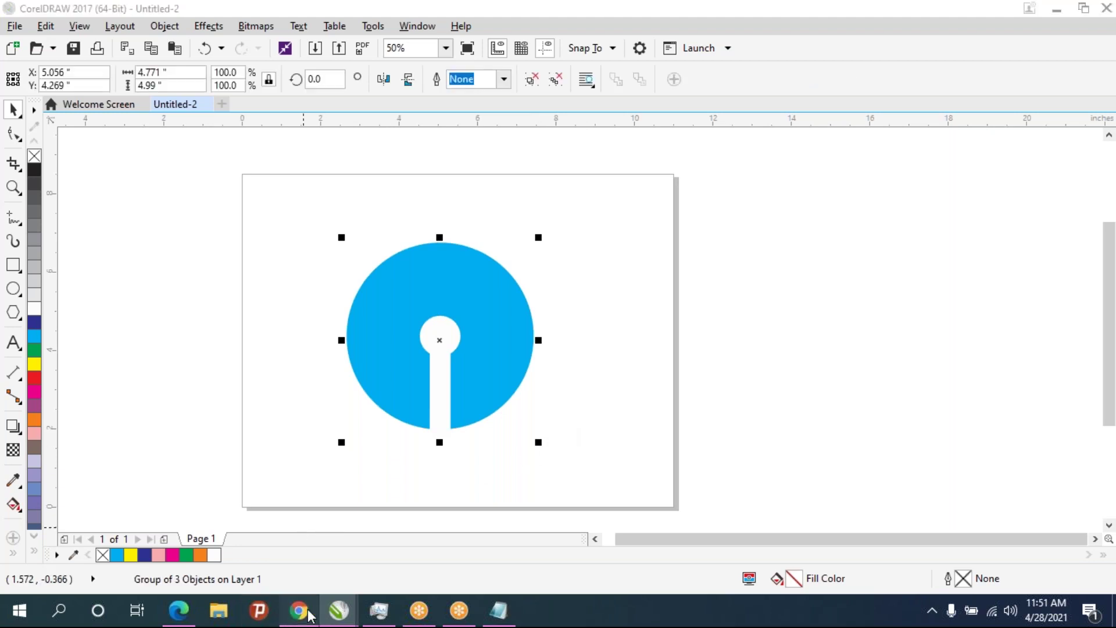
click(310, 608)
click(504, 613)
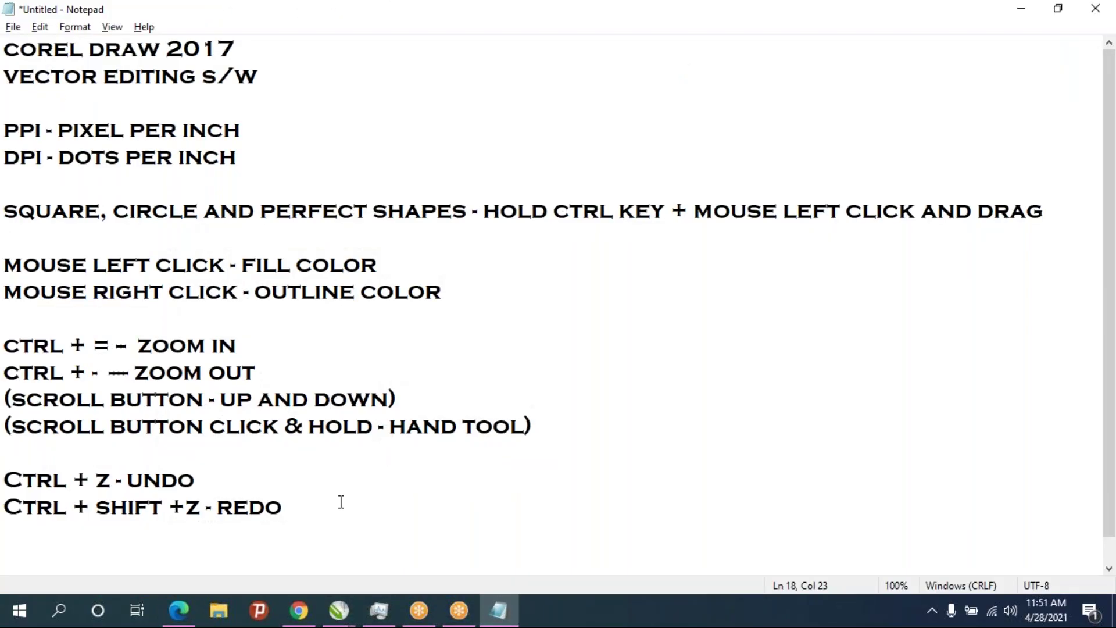
Add the note 'Ctrl +G - group object' to the Notepad shortcut list
key(Return)
key(Return)
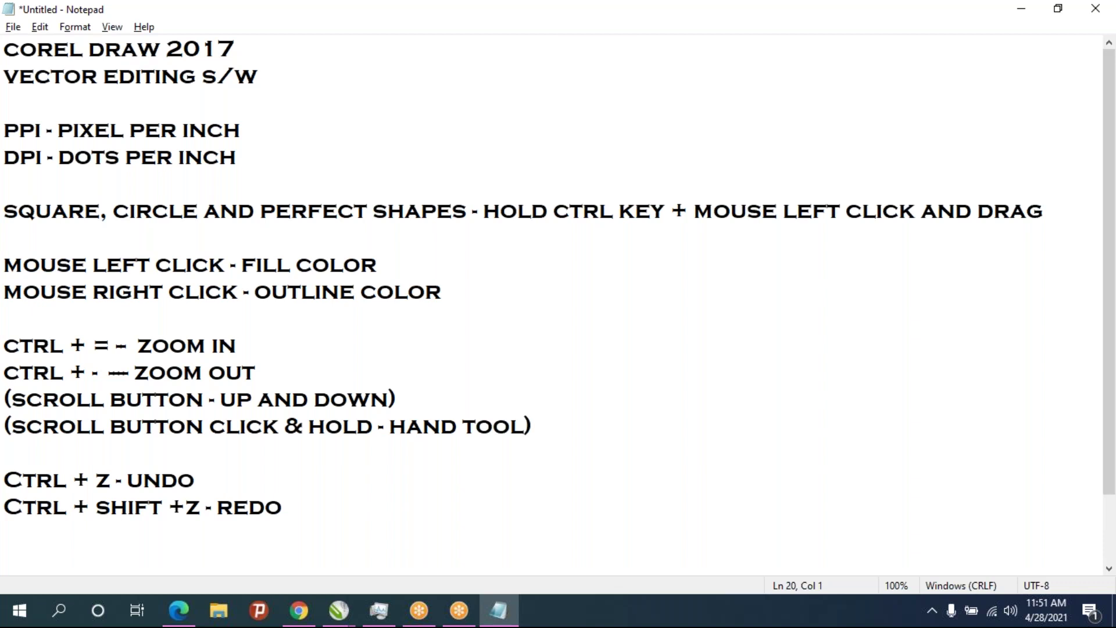
text(Ctrl +G - )
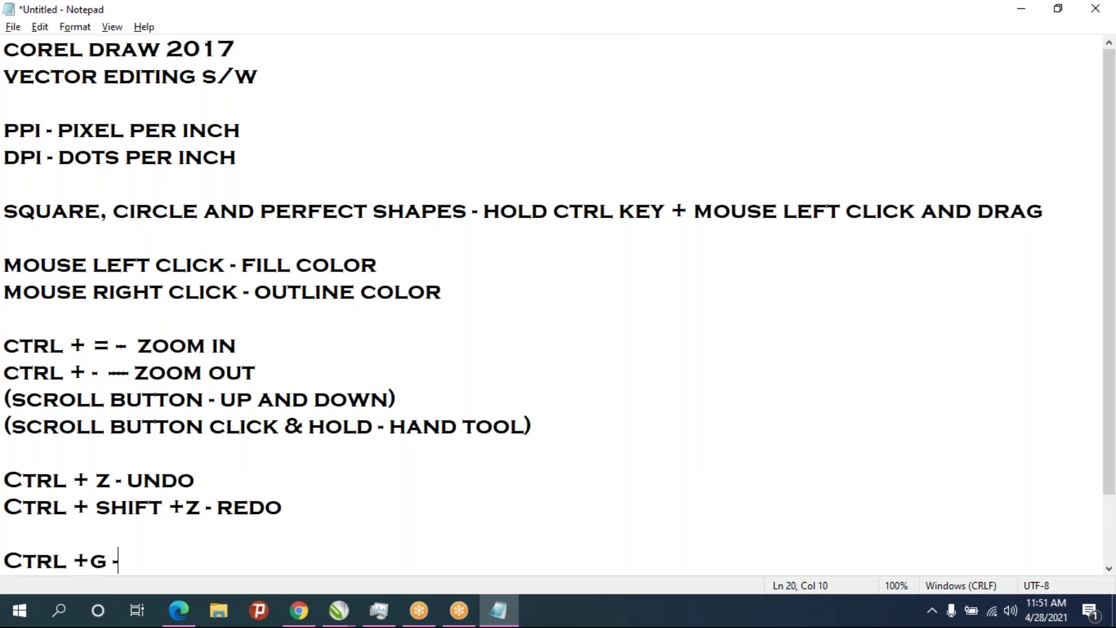
text(group )
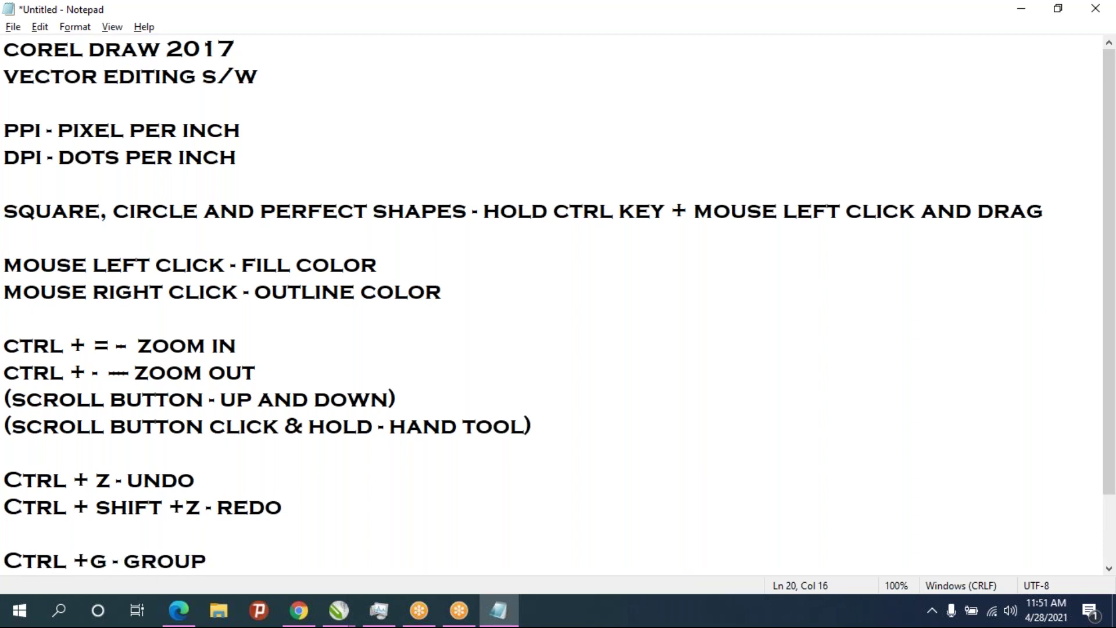
text(ob)
text(ject)
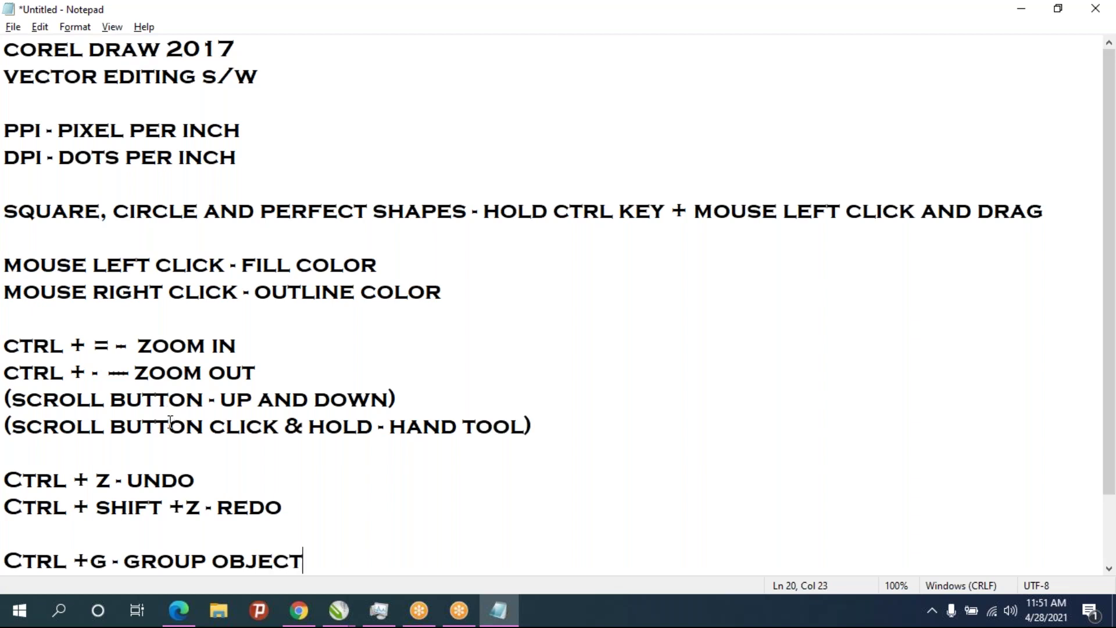
scroll(273, 408, down, 1)
key(Return)
key(Return)
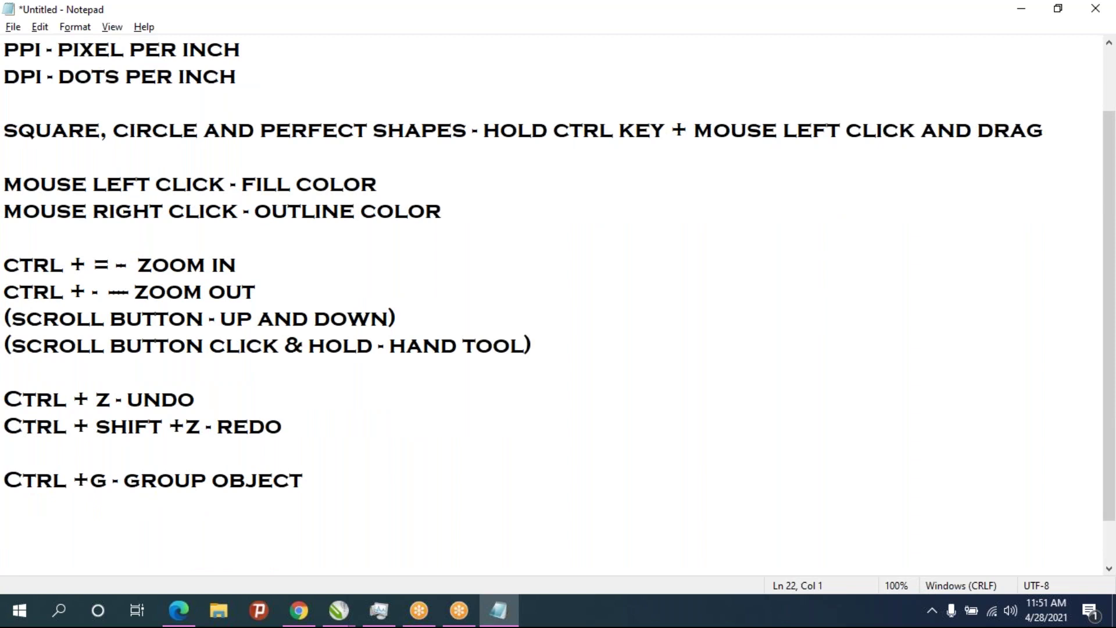
Add a VIEW MENU heading with indented ALIGNMENT GUIDE and DYNAMIC GUIDE entries
text(vie)
text(w)
key(Return)
key(BackSpace)
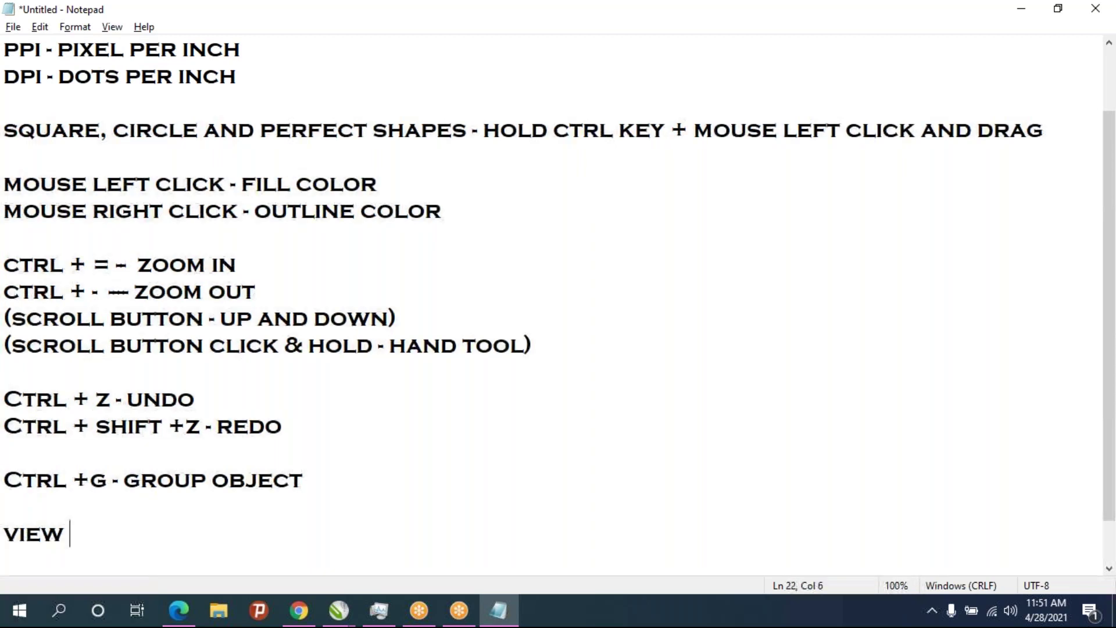
text(menu)
key(Return)
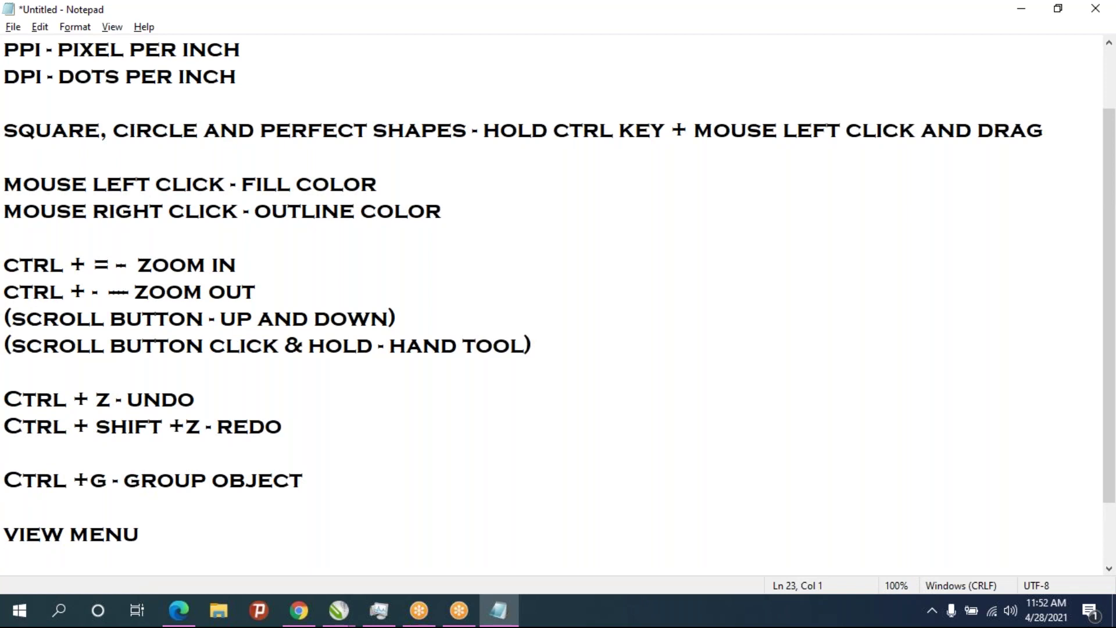
key(Tab)
text(ALIGNMENT )
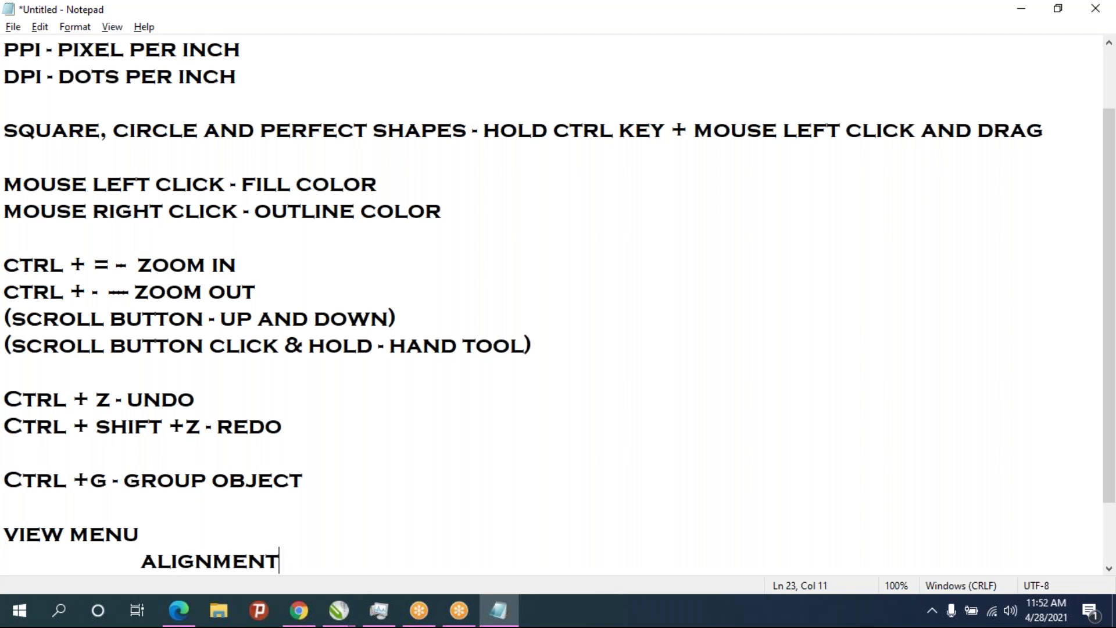
text(GUIDE)
key(Return)
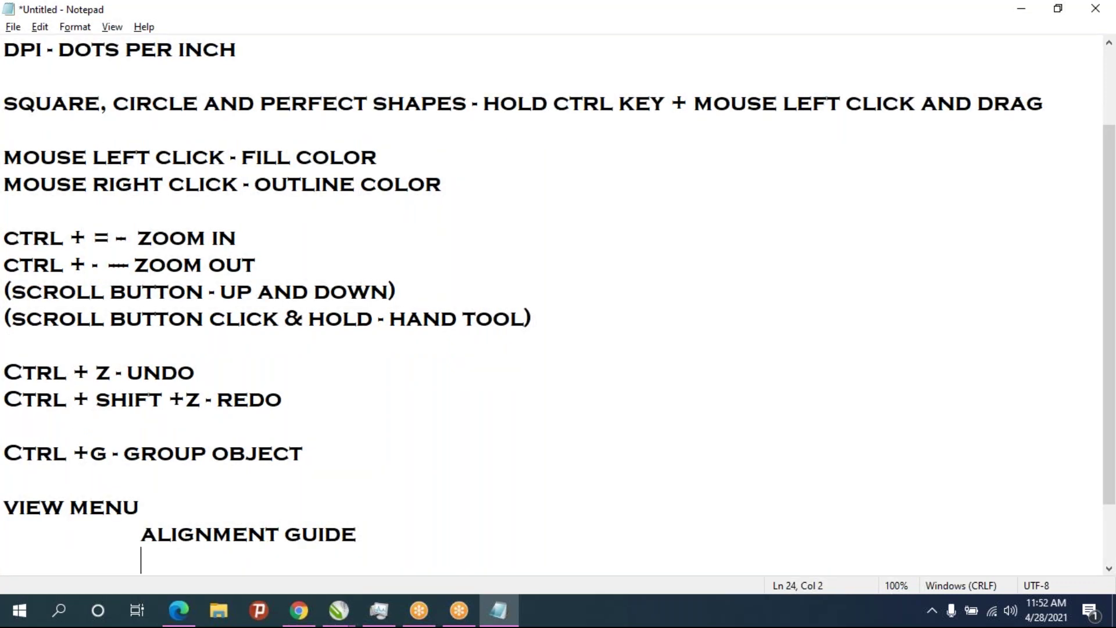
text(DYNMI)
key(BackSpace)
key(BackSpace)
text(AMIC GUIDE)
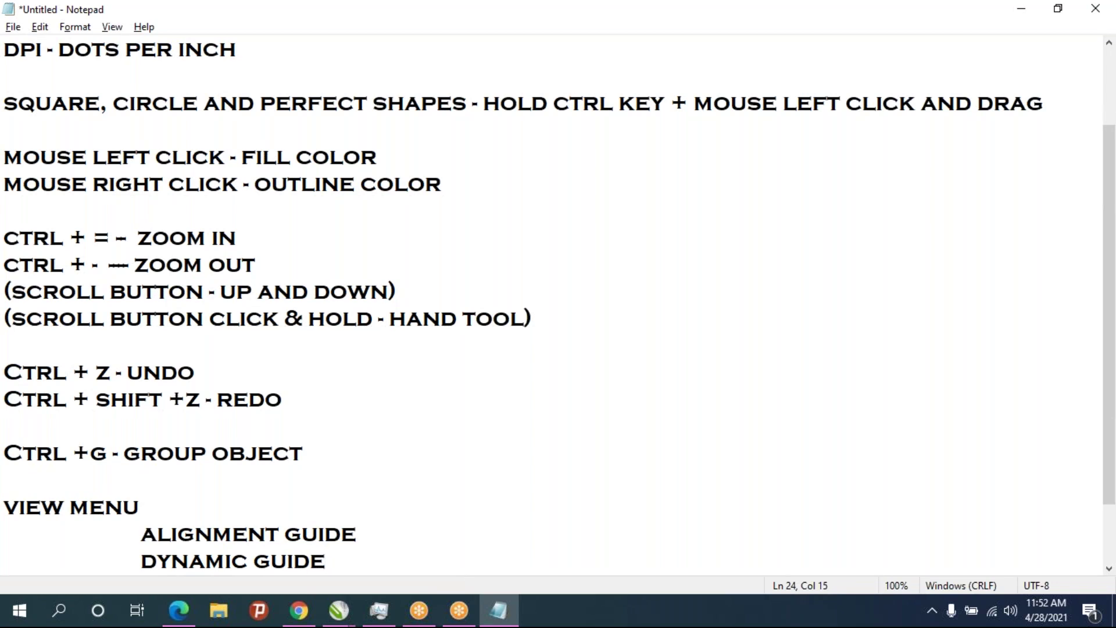
click(299, 610)
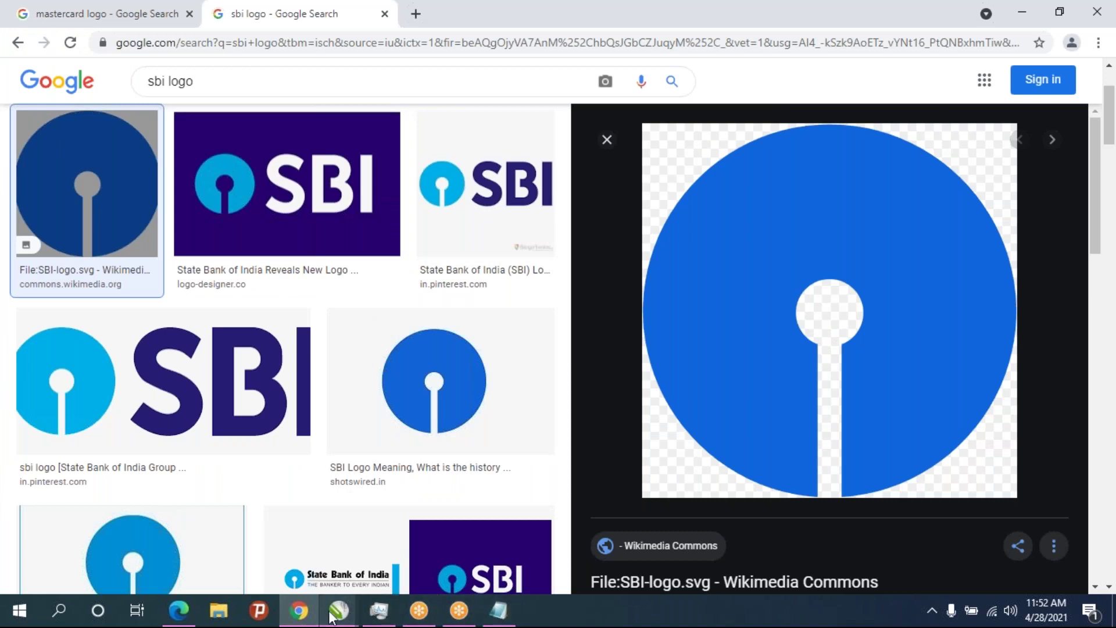
Return to CorelDRAW and shrink the grouped SBI logo to about 1.5 inches
click(403, 563)
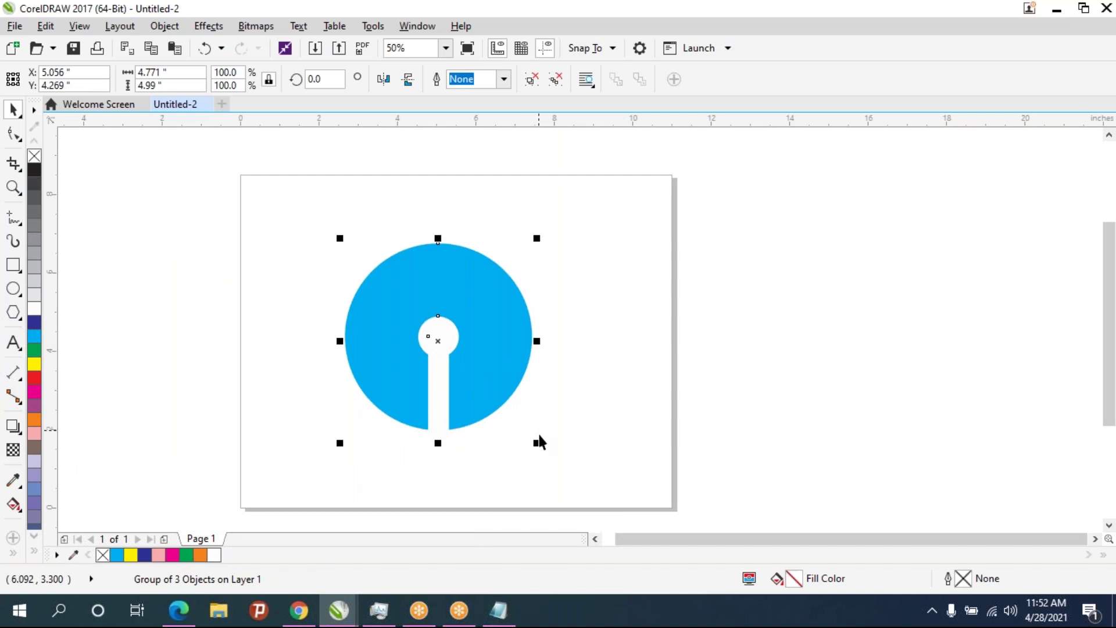
drag(536, 443, 409, 311)
Move the shrunken SBI logo top-left and draw a 3.5-inch square with scalloped corners
drag(374, 269, 282, 216)
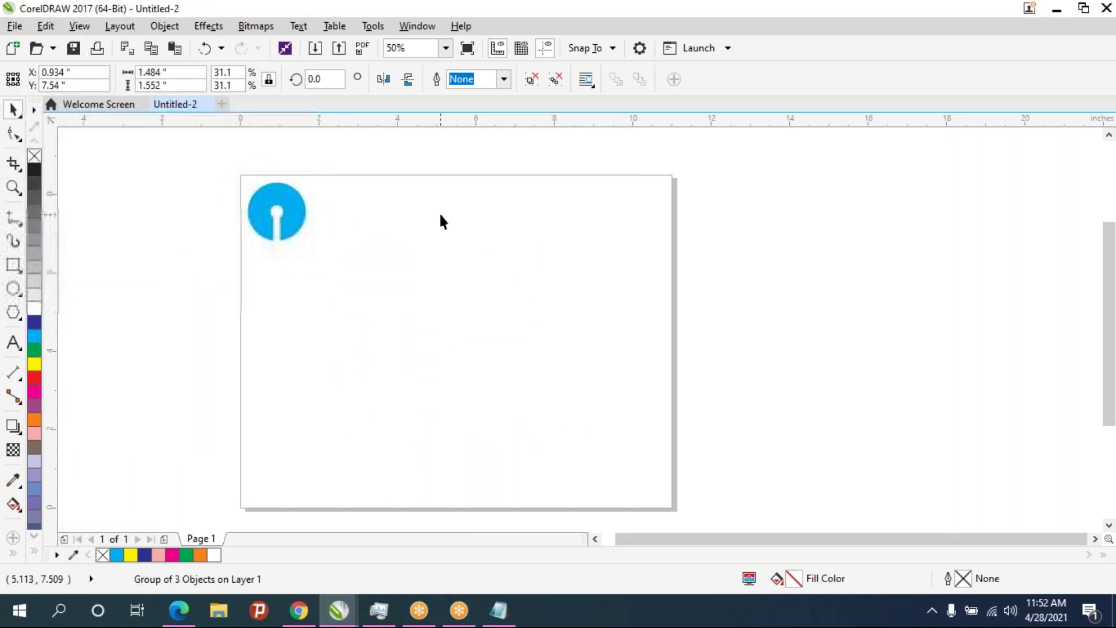
click(102, 263)
click(13, 265)
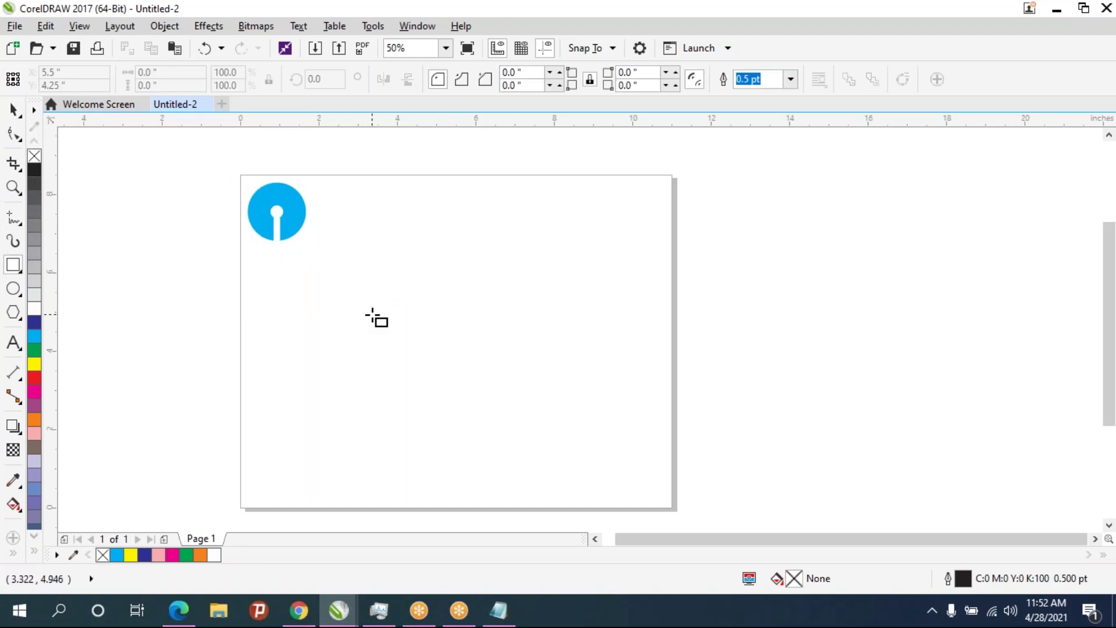
drag(426, 280, 565, 419)
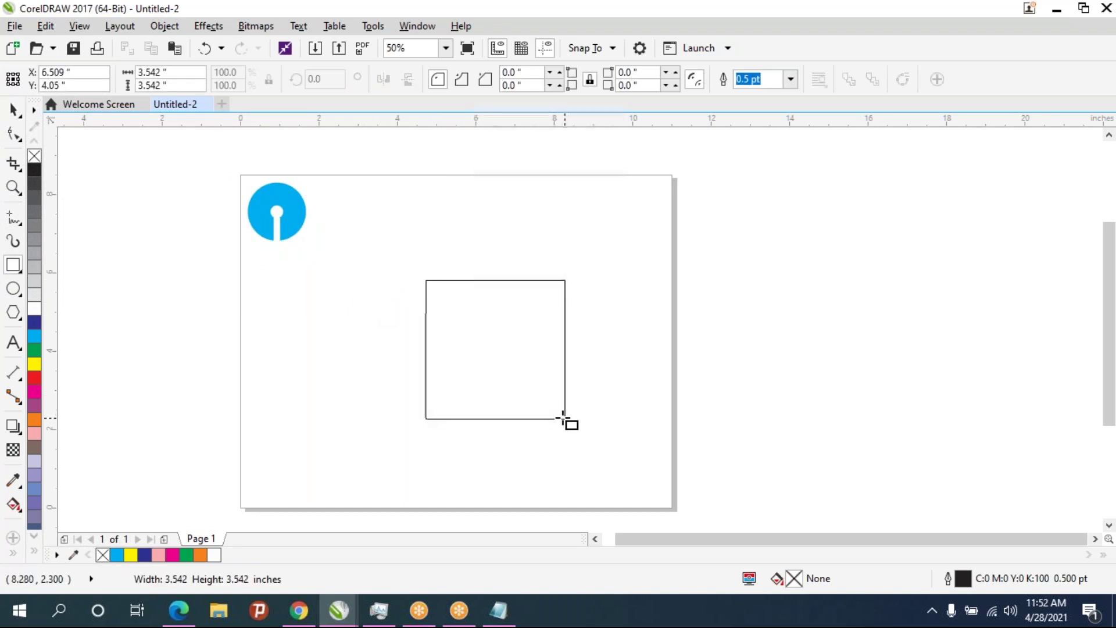
scroll(511, 342, up, 2)
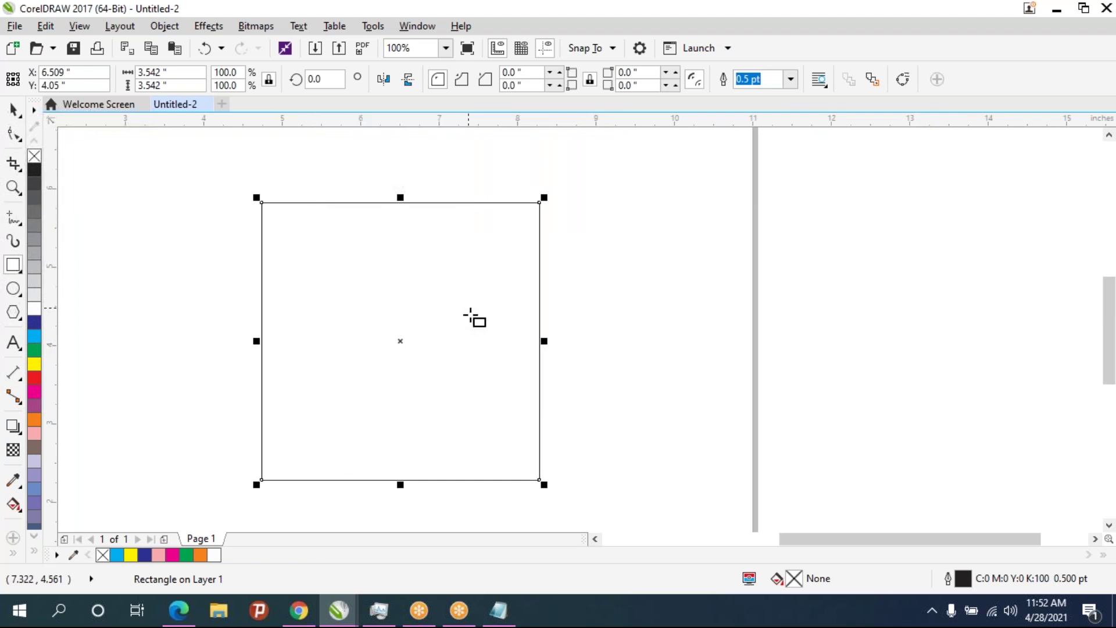
click(463, 83)
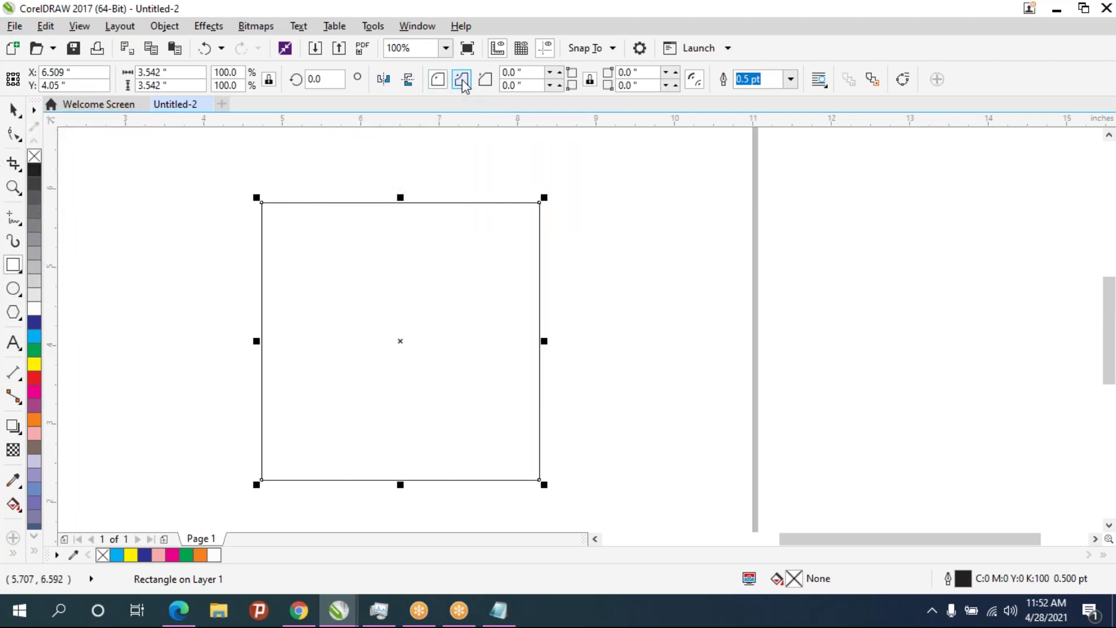
click(13, 110)
click(401, 284)
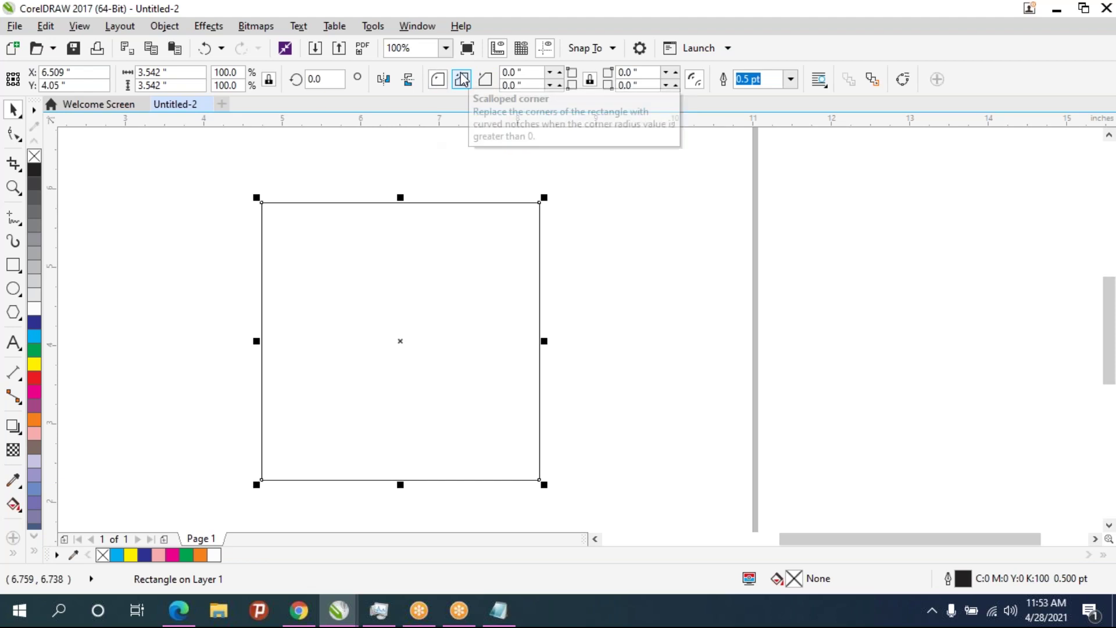
click(437, 83)
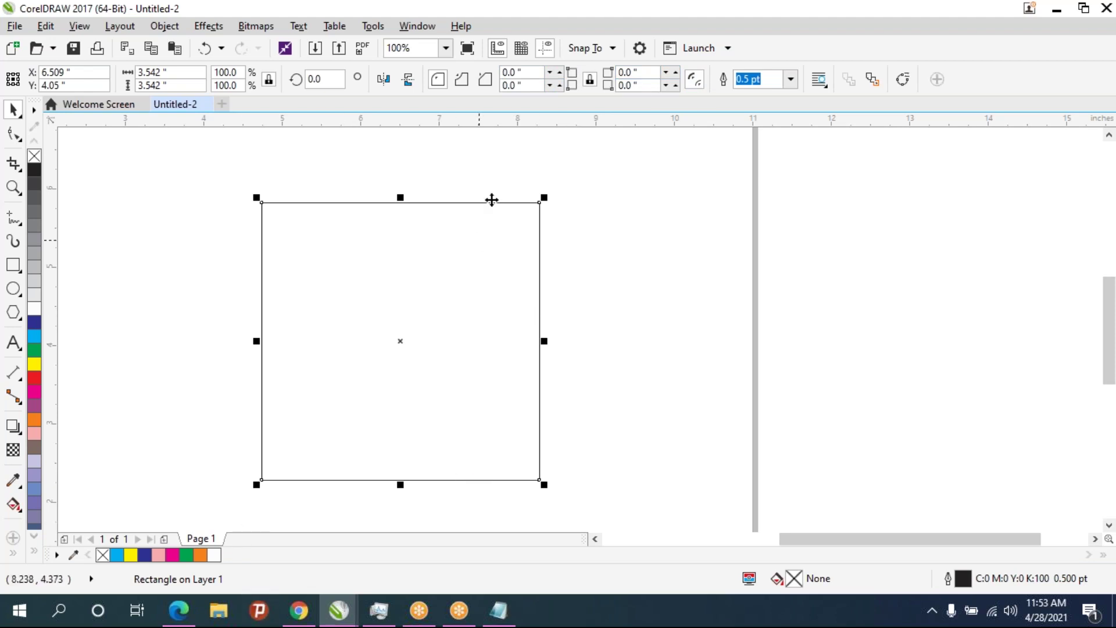
click(589, 82)
click(542, 72)
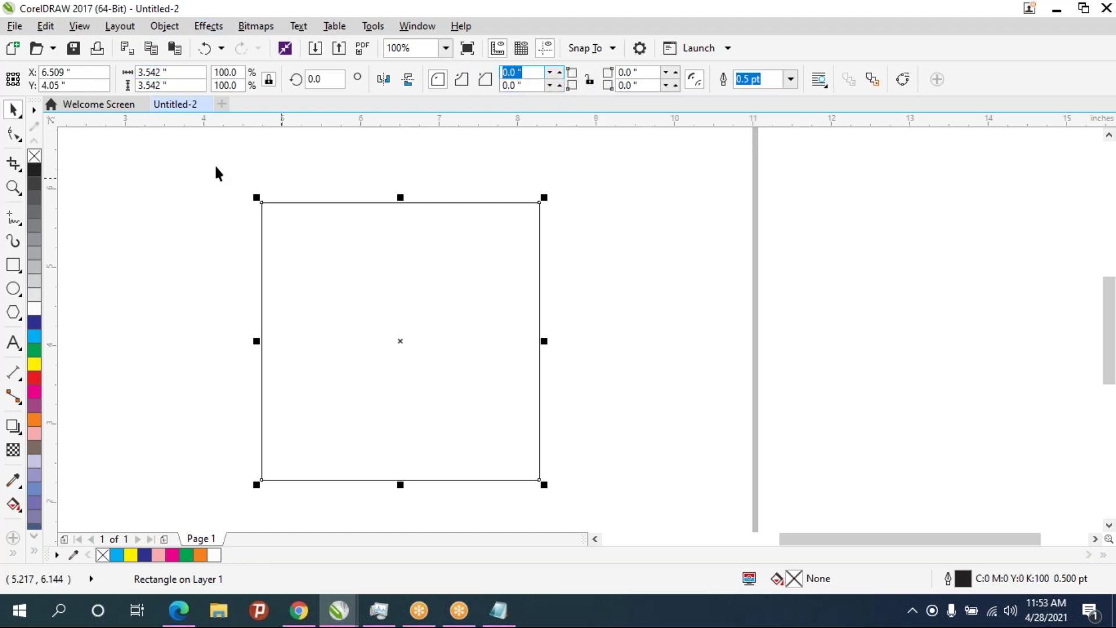
text(1)
key(Return)
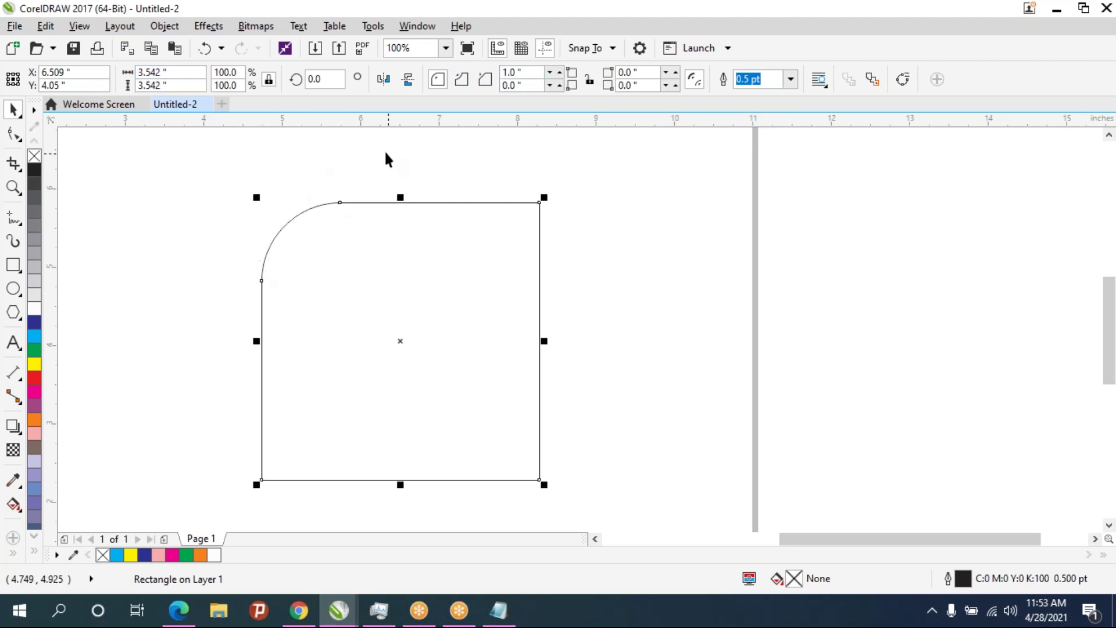
click(462, 79)
click(482, 83)
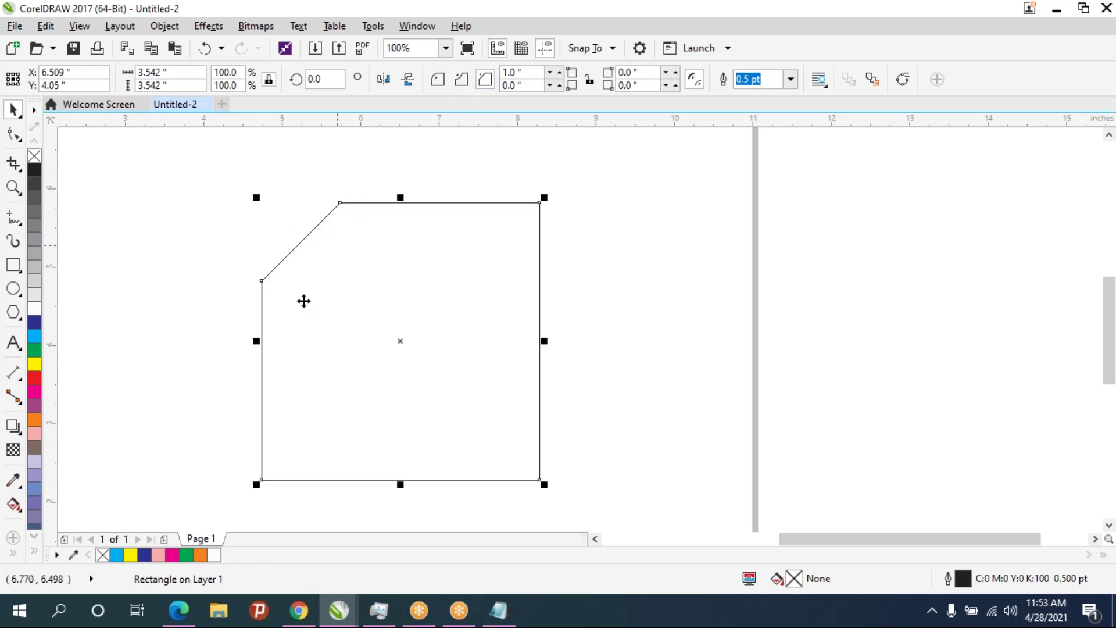
click(462, 83)
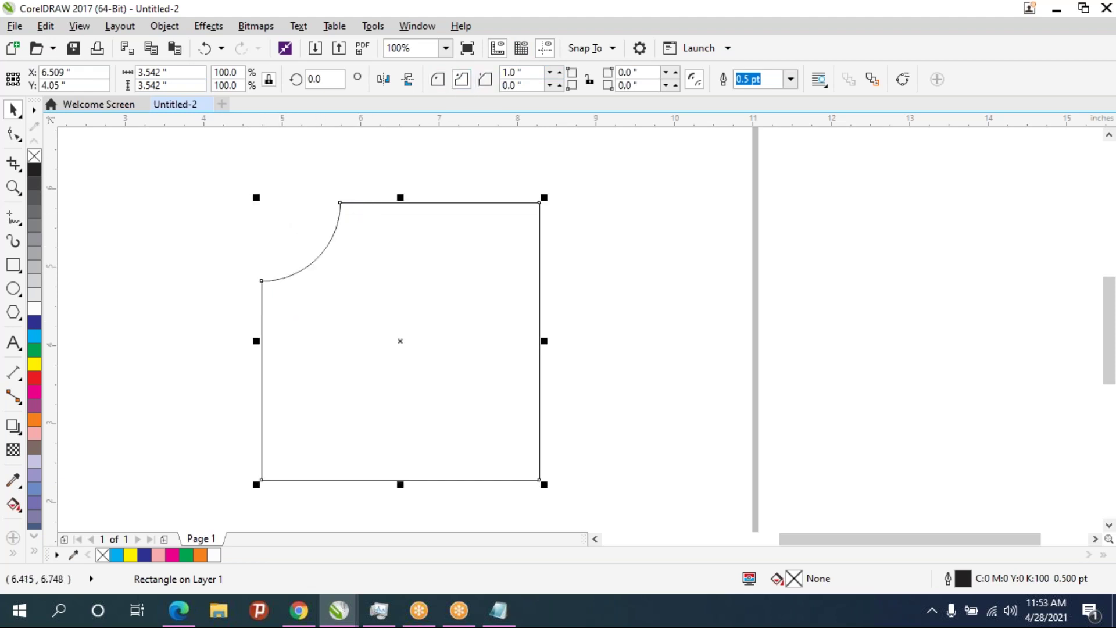
click(437, 79)
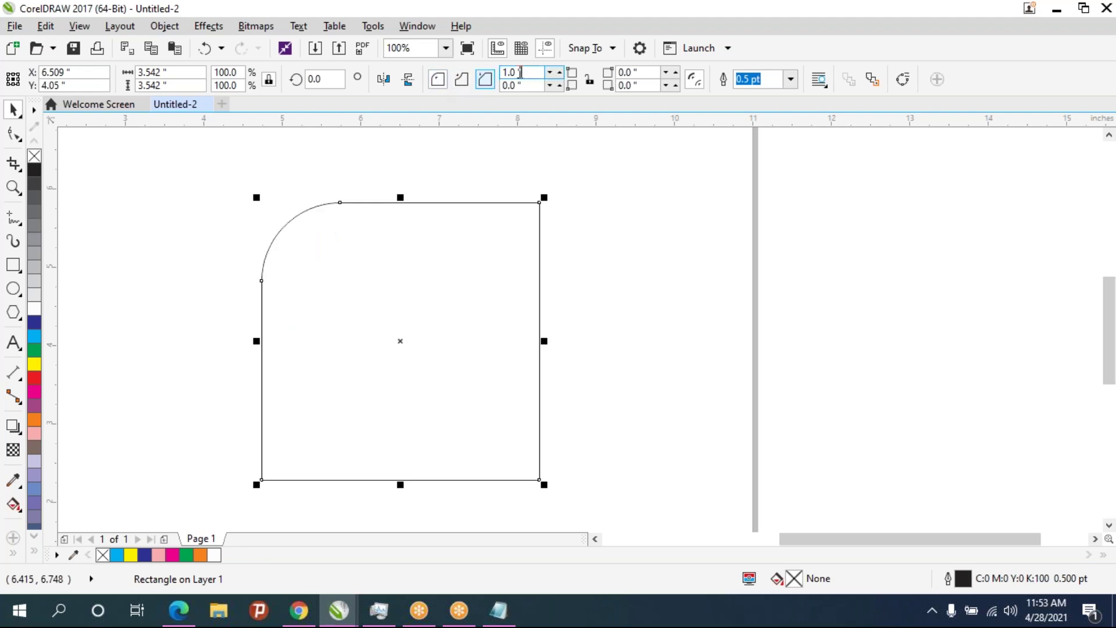
text(0)
click(589, 80)
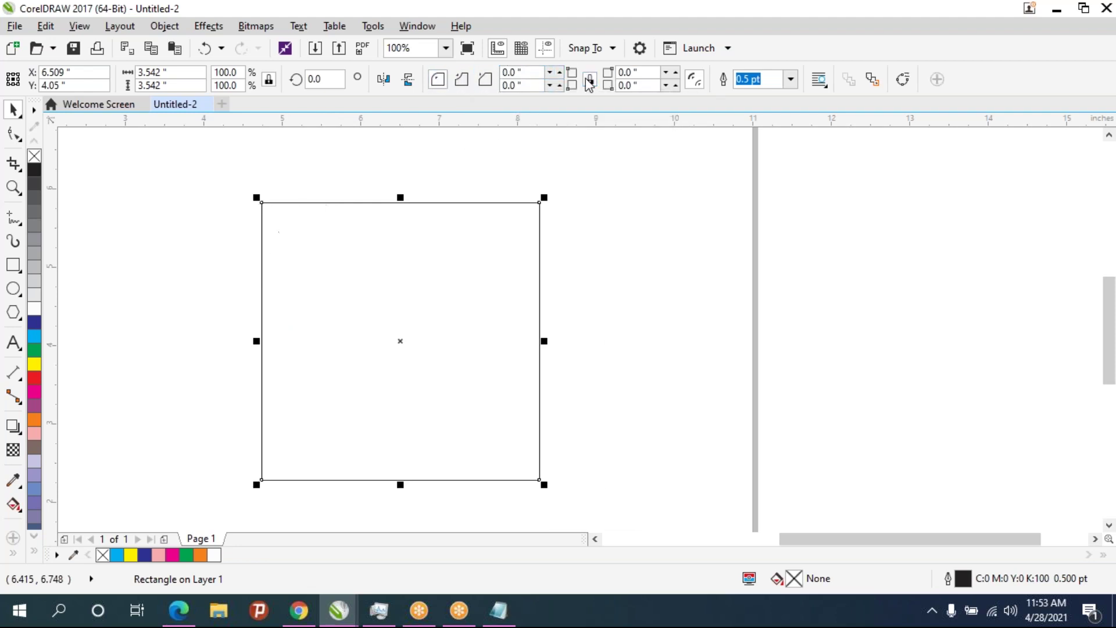
Round the square's corners to 1 inch, trying scalloped, chamfered and rounded styles
double_click(534, 75)
text(1)
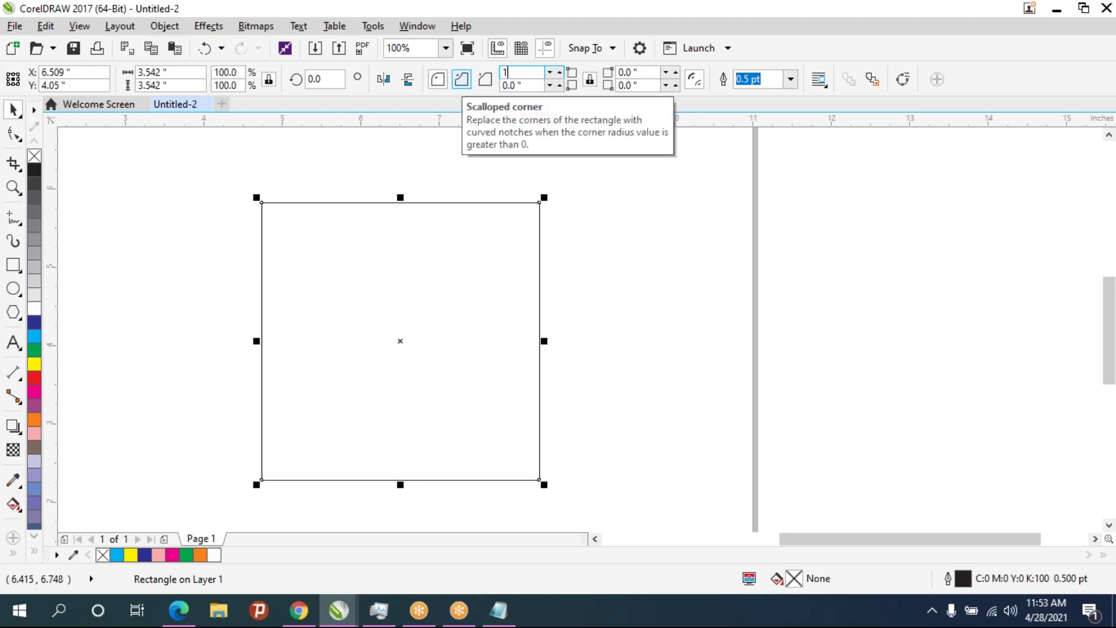
key(Return)
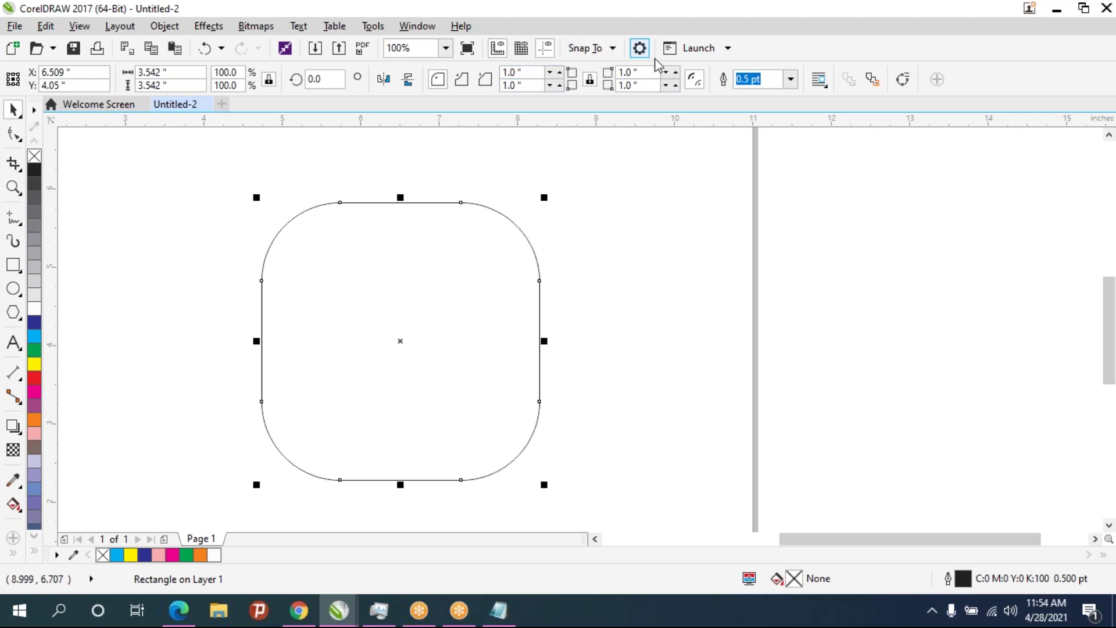
click(461, 79)
click(486, 81)
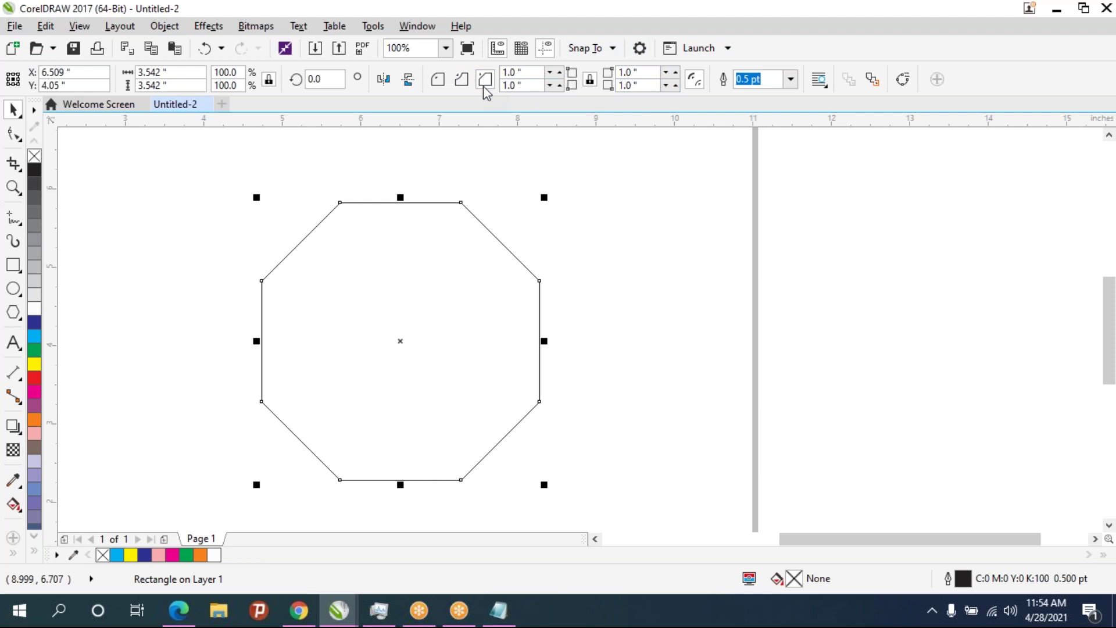
click(438, 79)
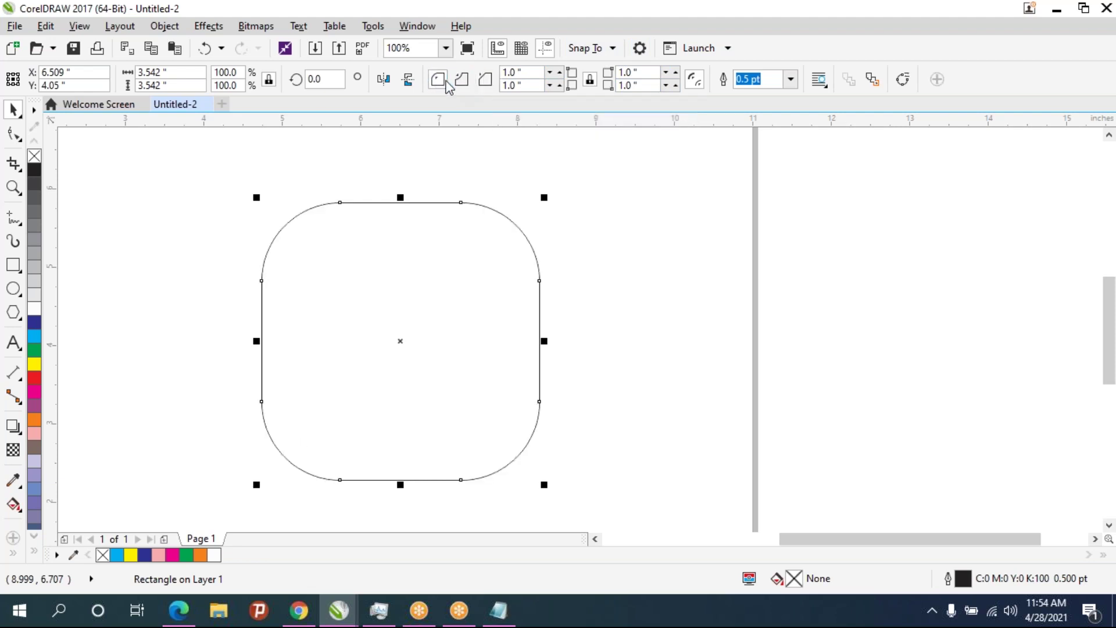
Try a 4-inch corner radius that makes a circle, then return to 1 inch
double_click(526, 71)
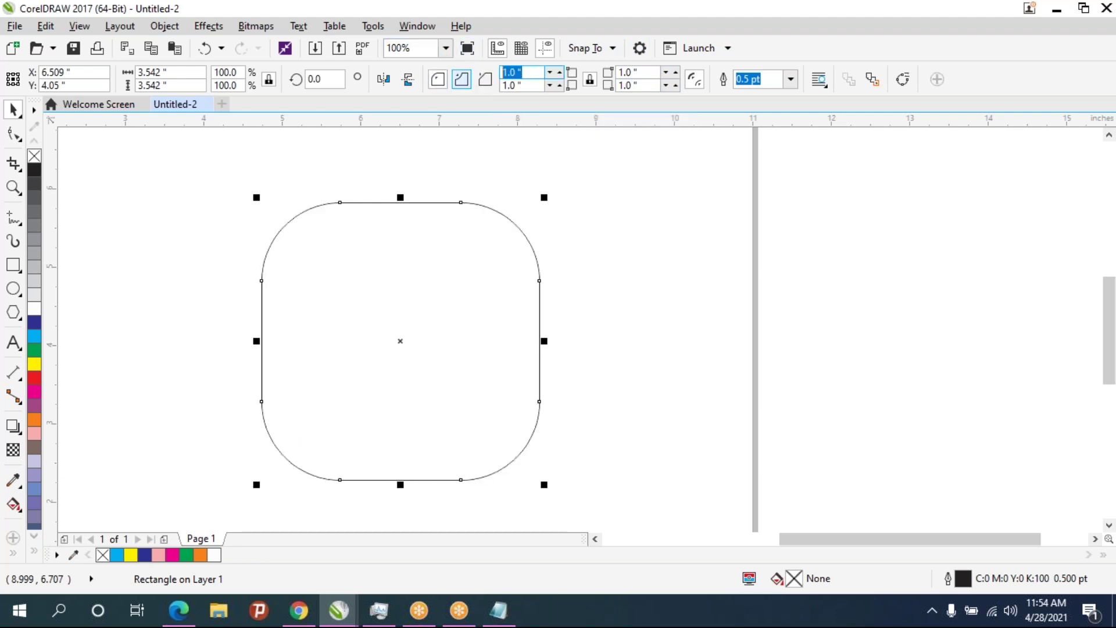
text(4)
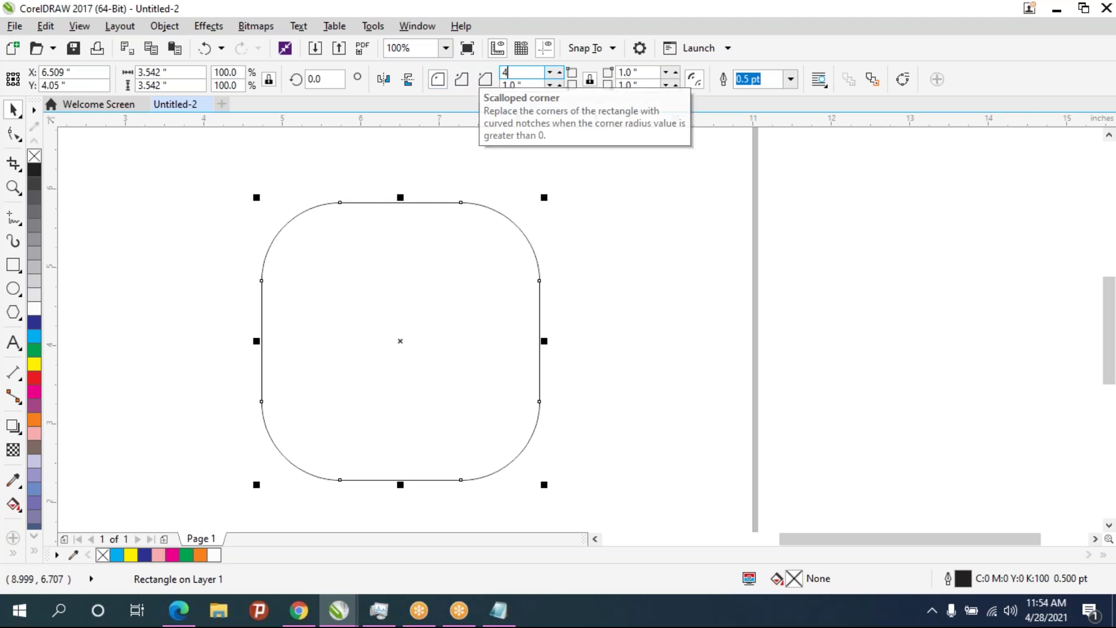
key(Return)
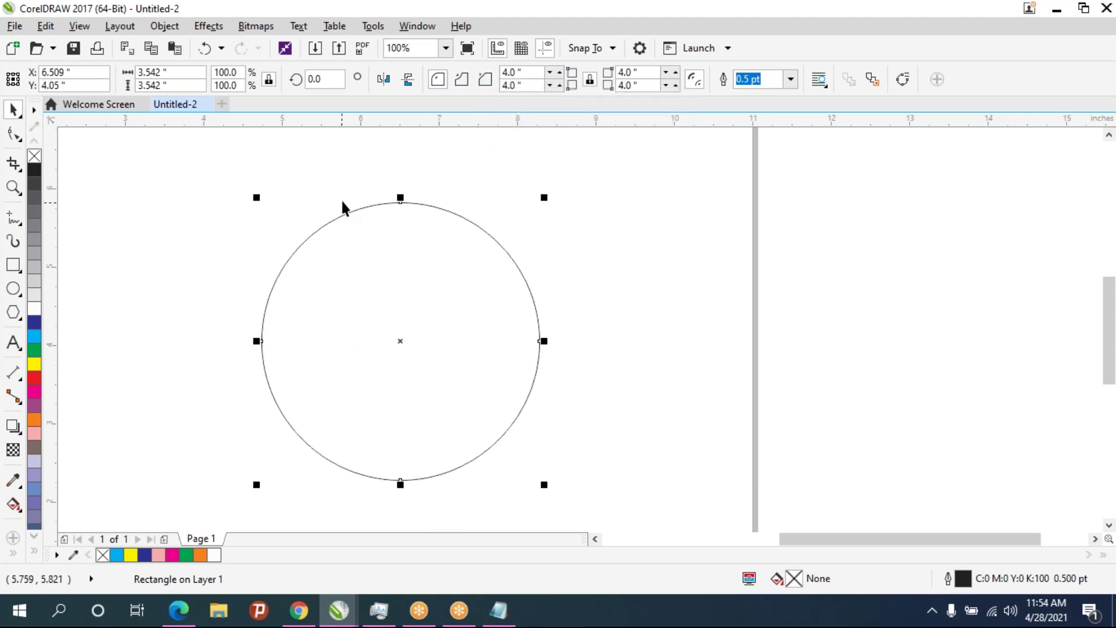
double_click(514, 72)
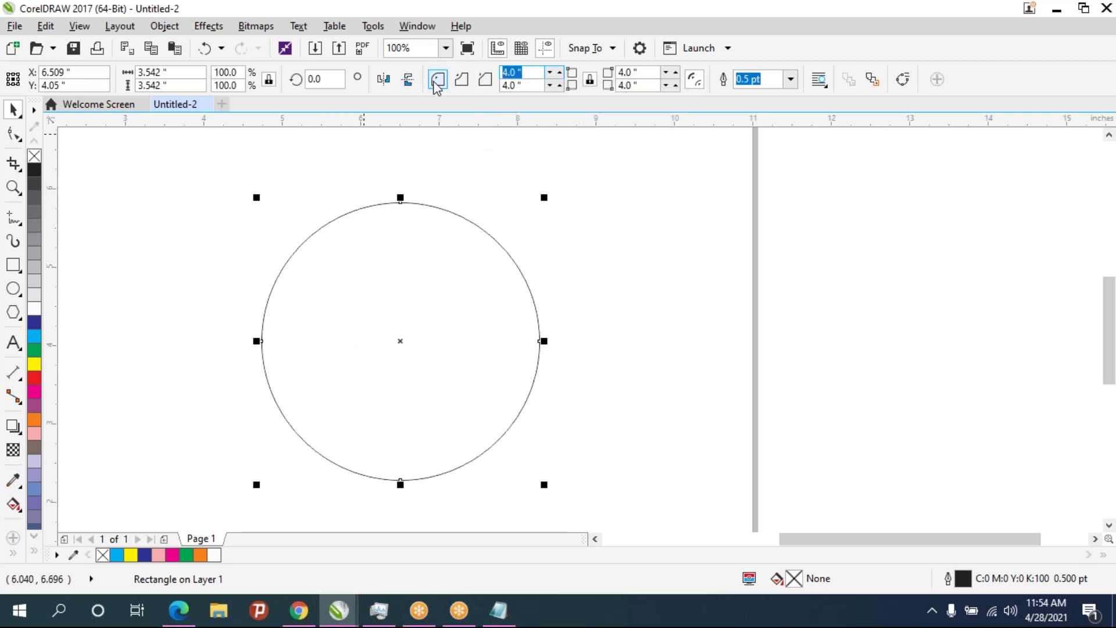
text(1)
key(Return)
Unlock separate corner editing, square the top-left corner, and resize the square to 4 inches
double_click(536, 71)
click(591, 80)
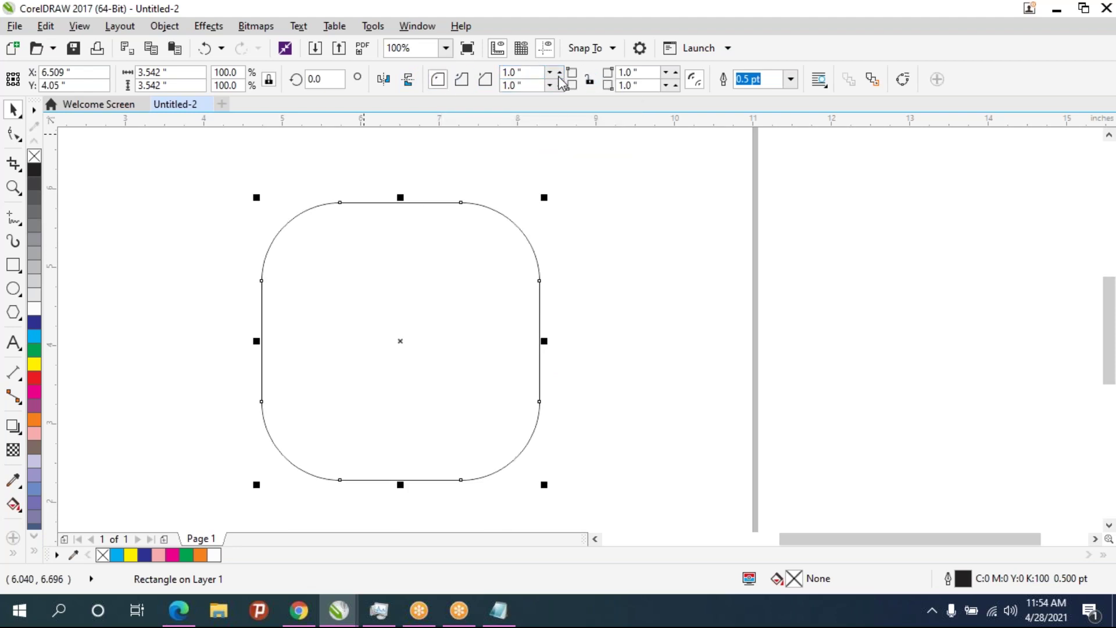
text(0)
click(639, 84)
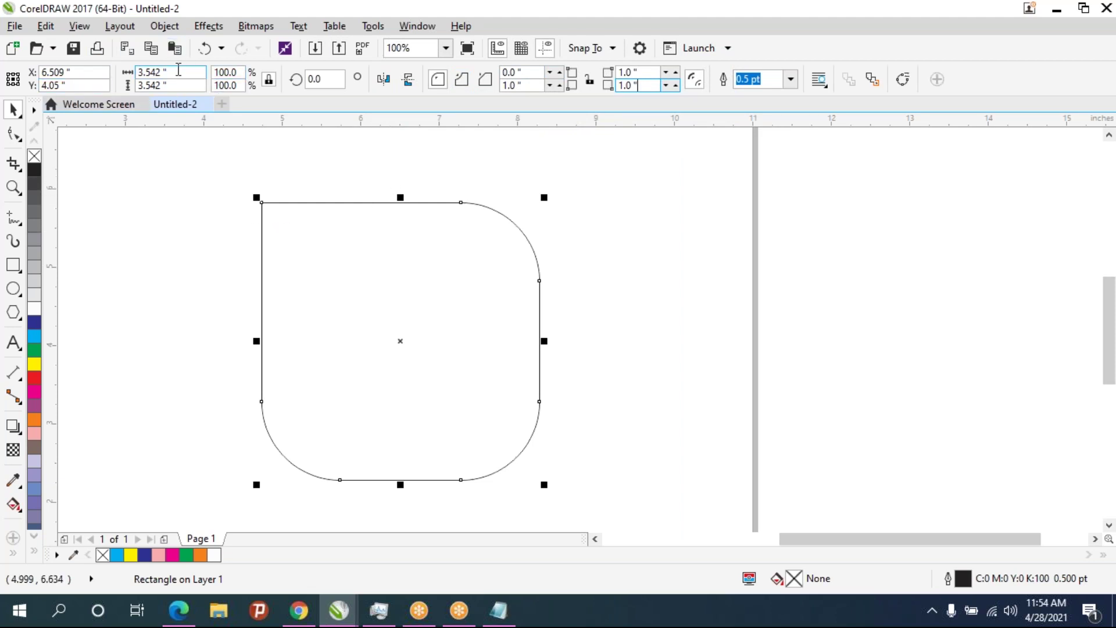
text(4)
key(Return)
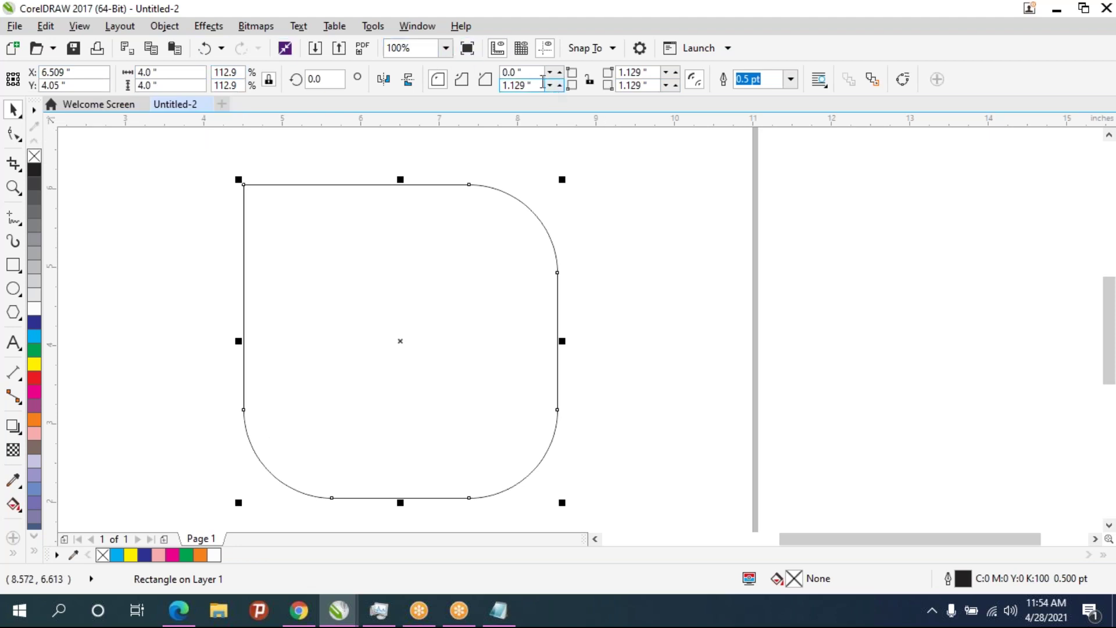
Set the corner radius to 0 so every corner is sharp
click(523, 86)
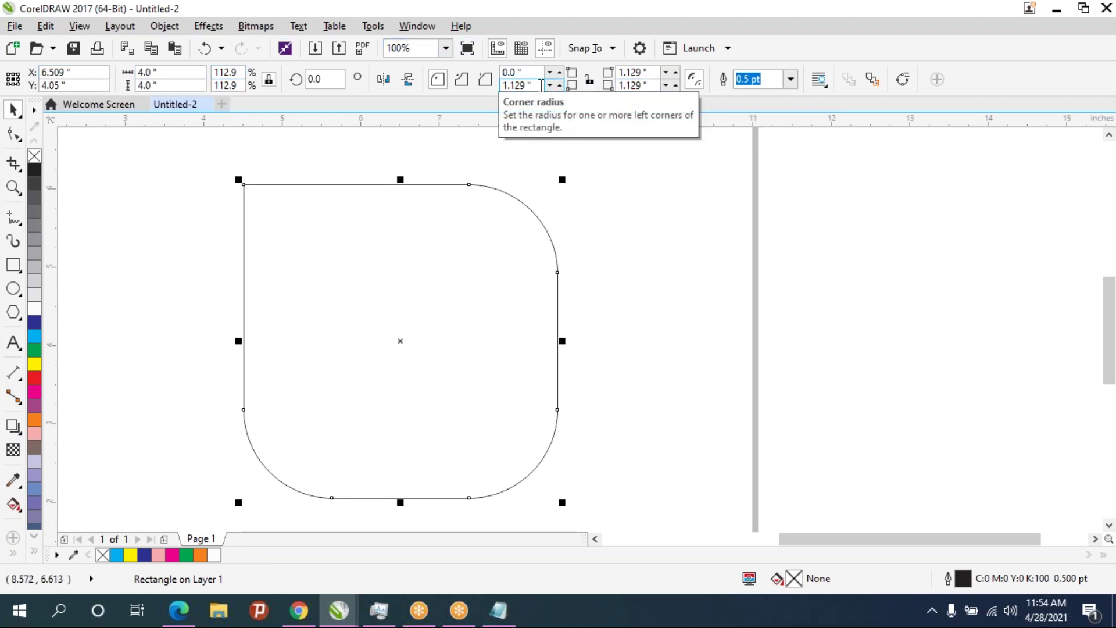
text(0)
key(Return)
click(590, 81)
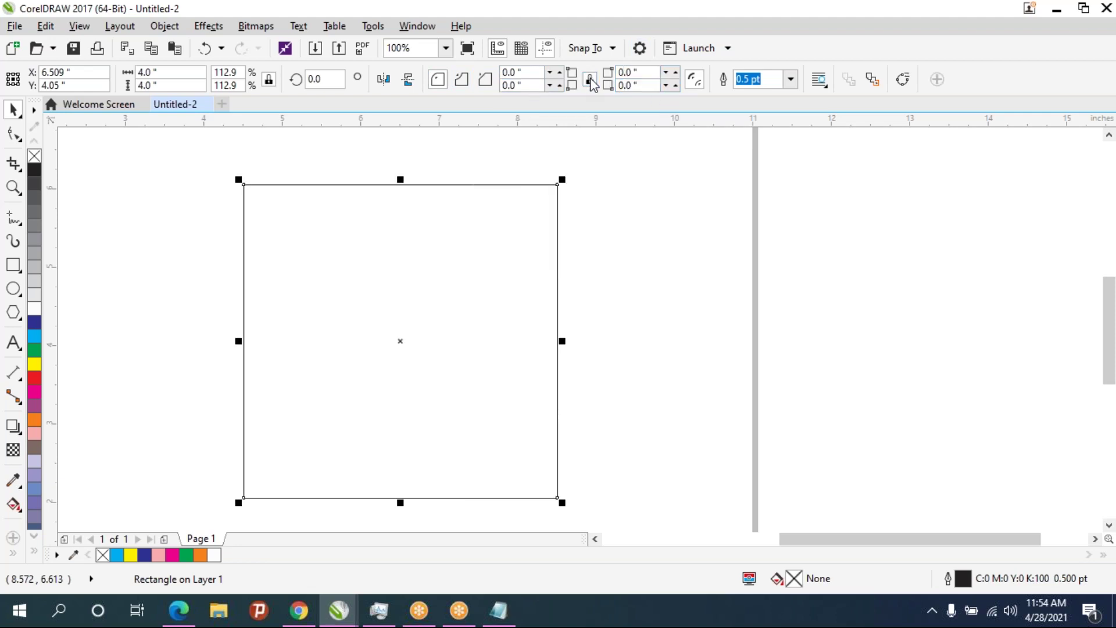
Give the top-left and bottom-right corners separate 4-inch radii, forming a leaf
click(590, 81)
double_click(515, 72)
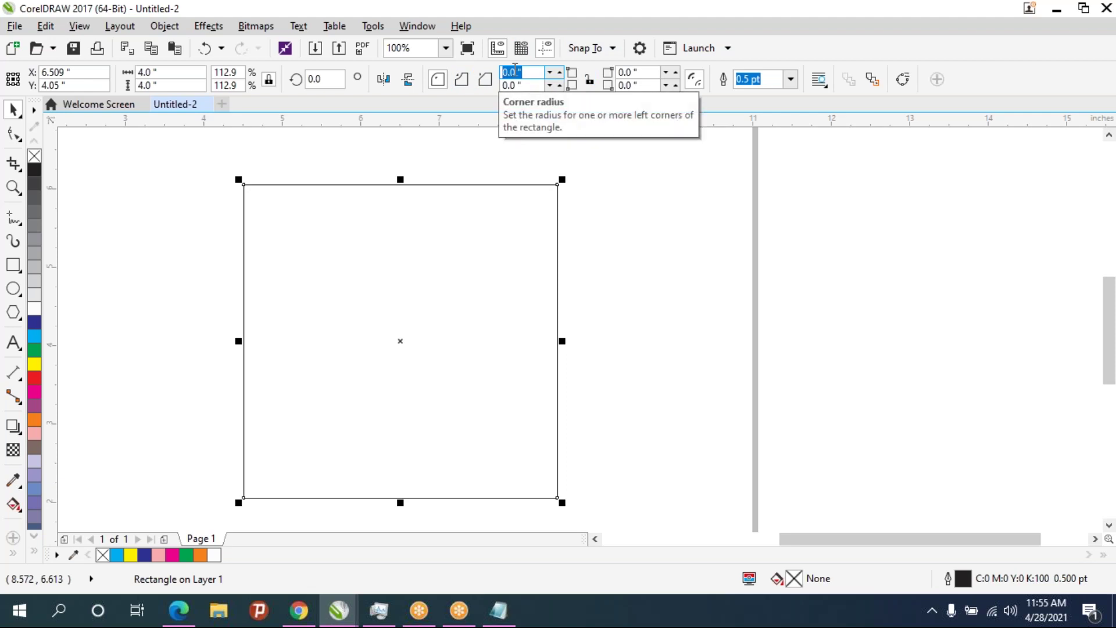
text(4)
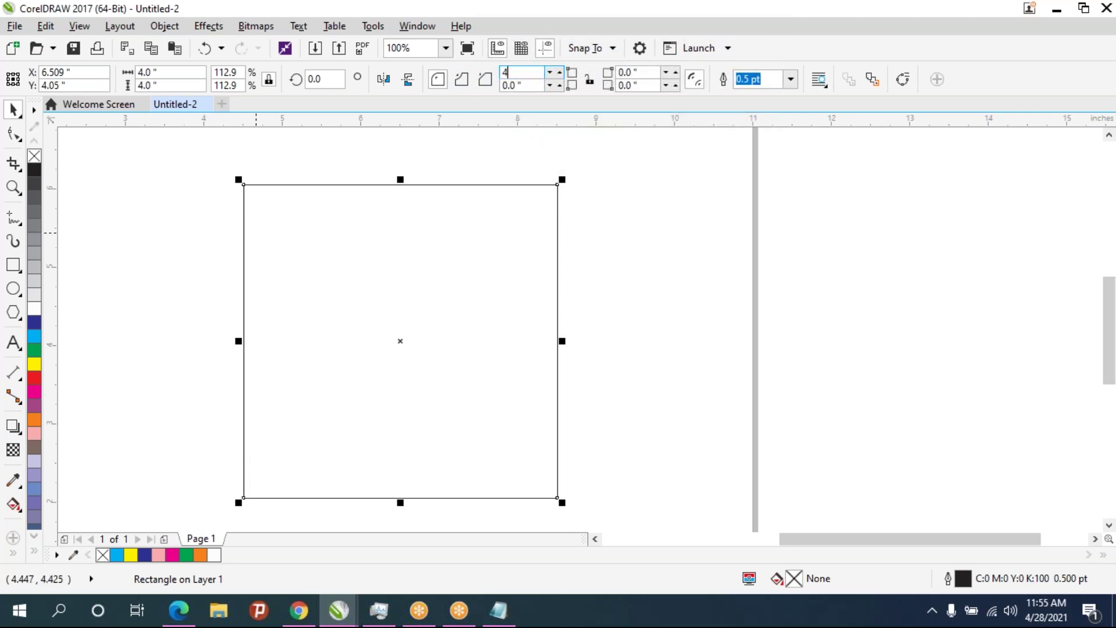
click(638, 86)
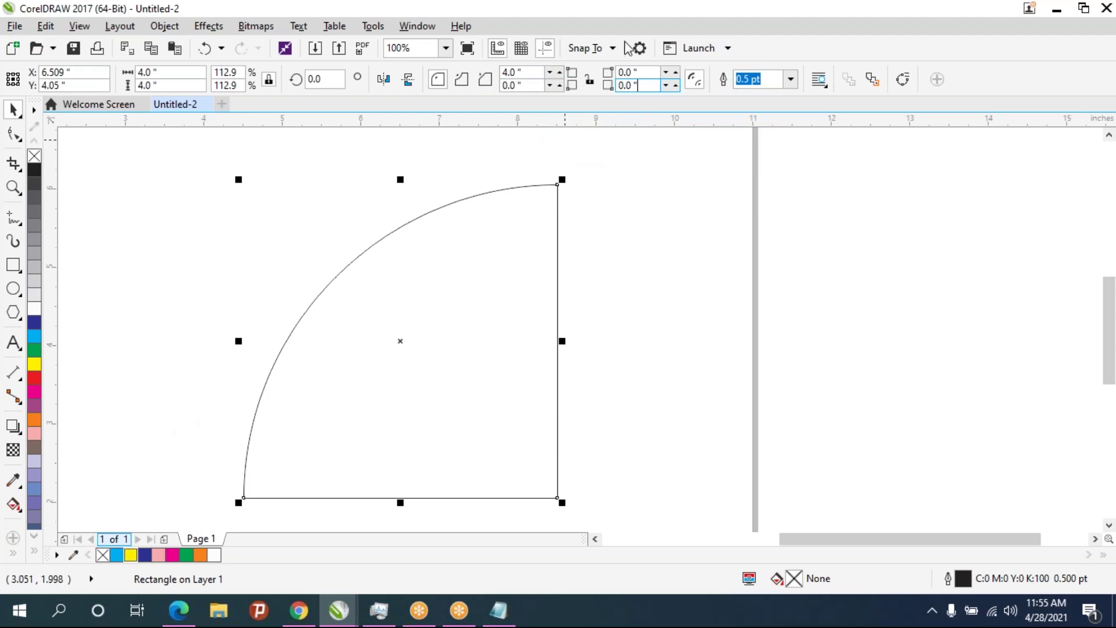
drag(645, 86, 545, 93)
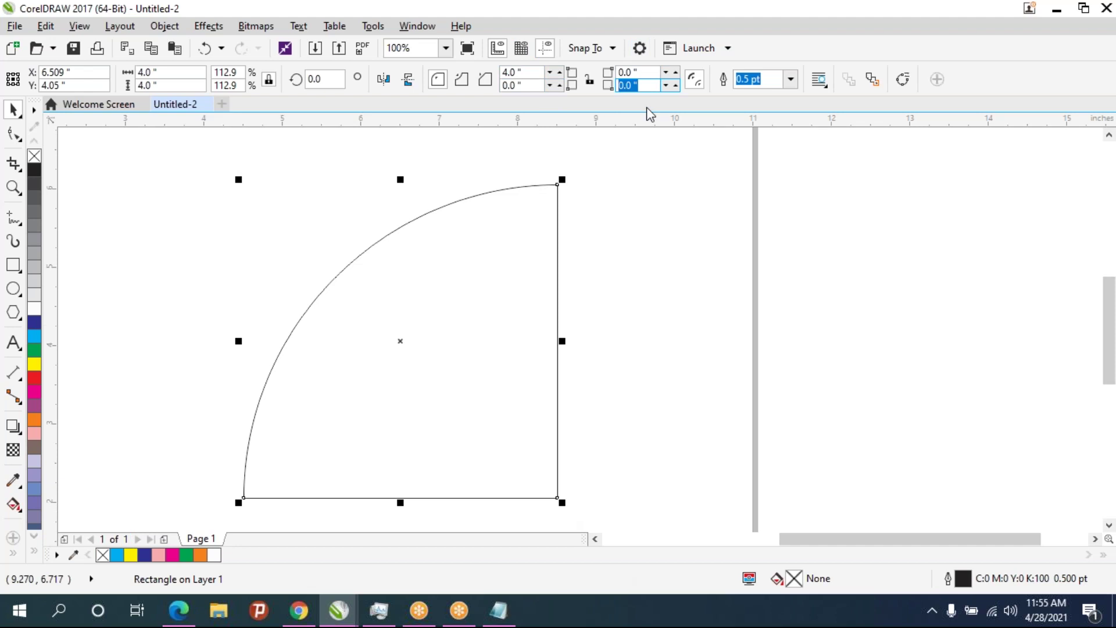
text(4)
key(Return)
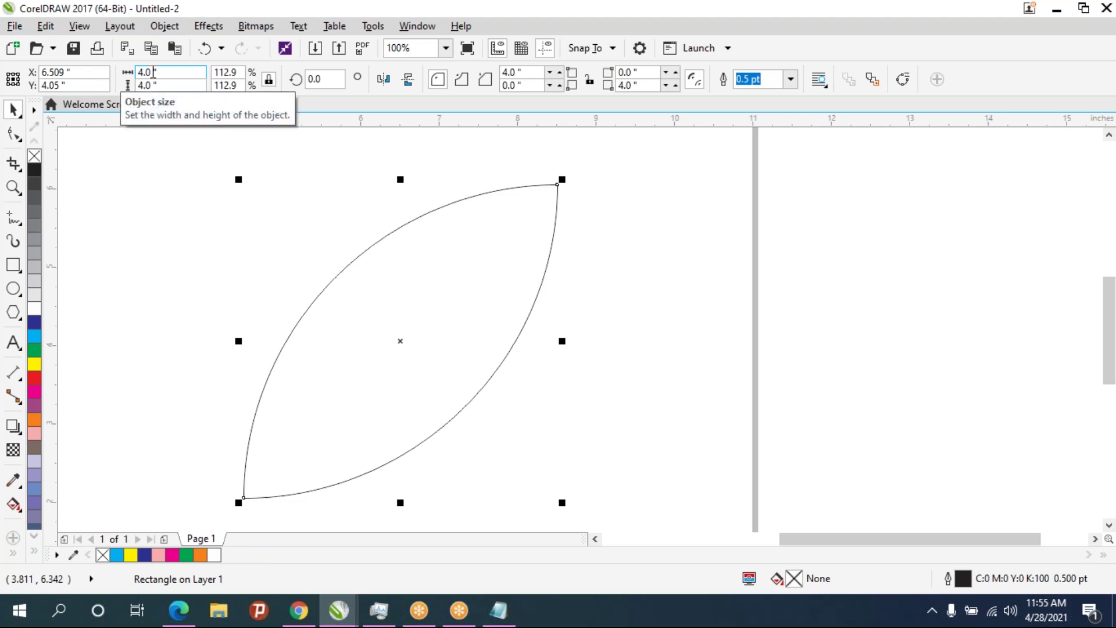
click(767, 278)
click(433, 87)
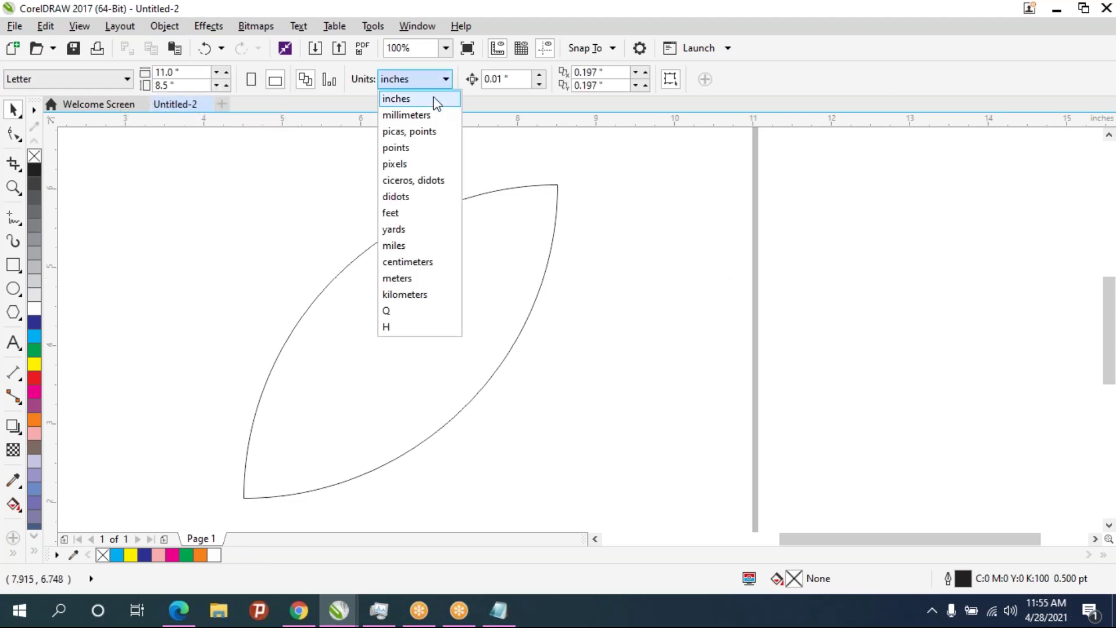
click(416, 118)
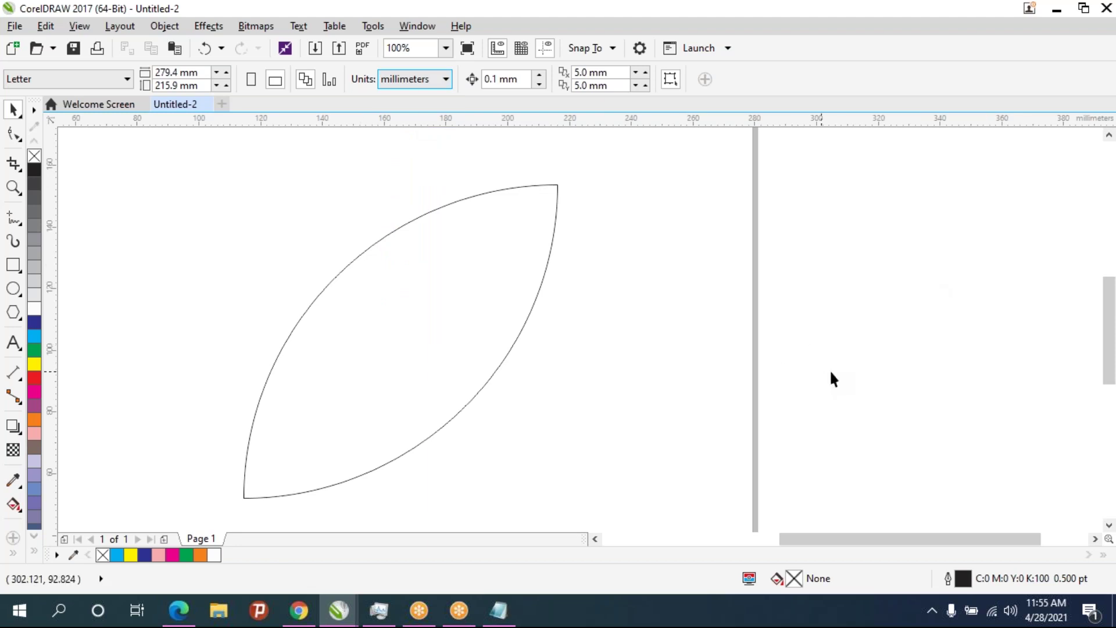
click(407, 263)
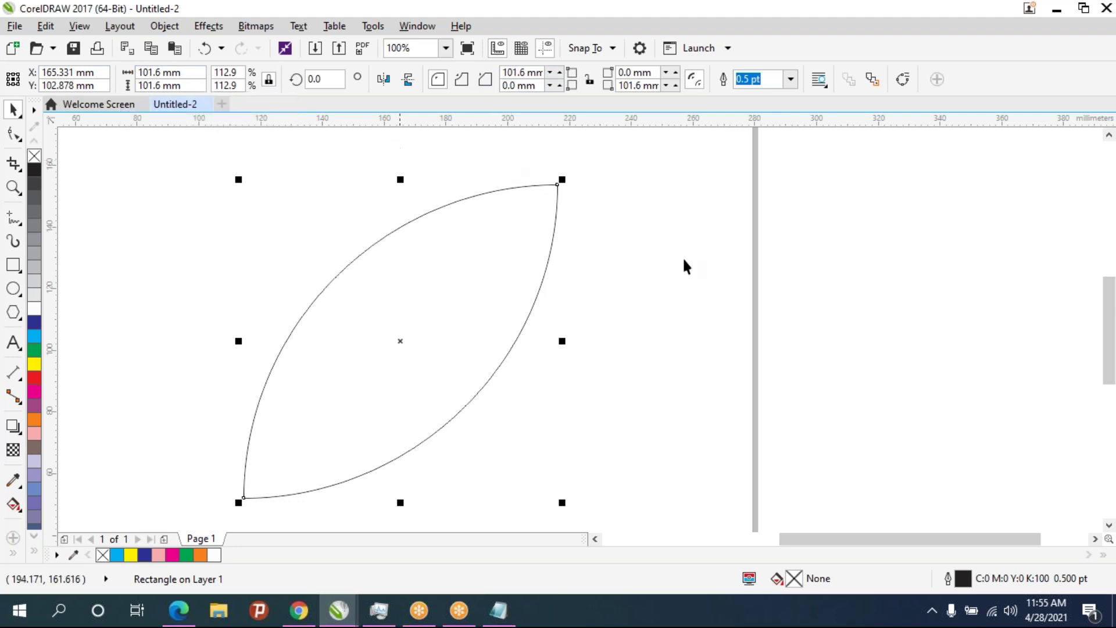
click(626, 276)
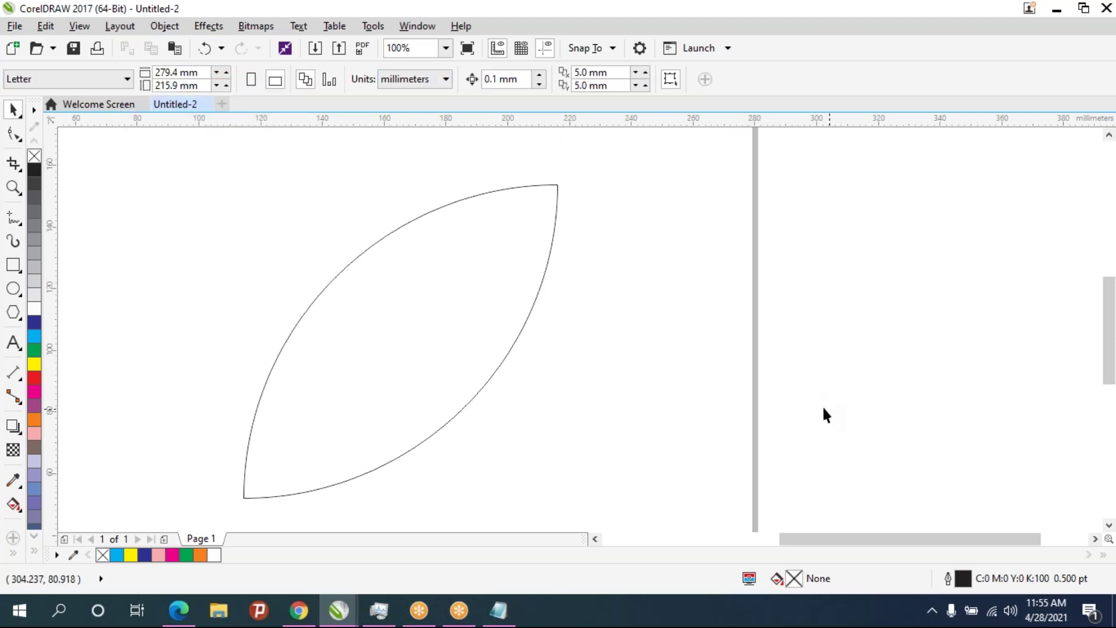
scroll(228, 138, down, 2)
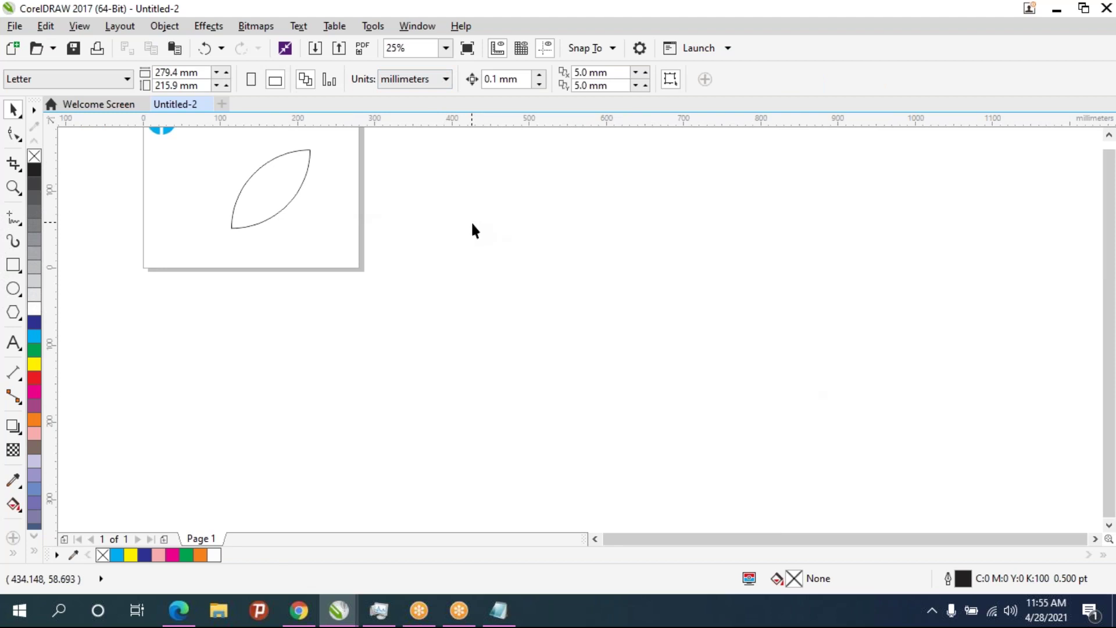
click(445, 80)
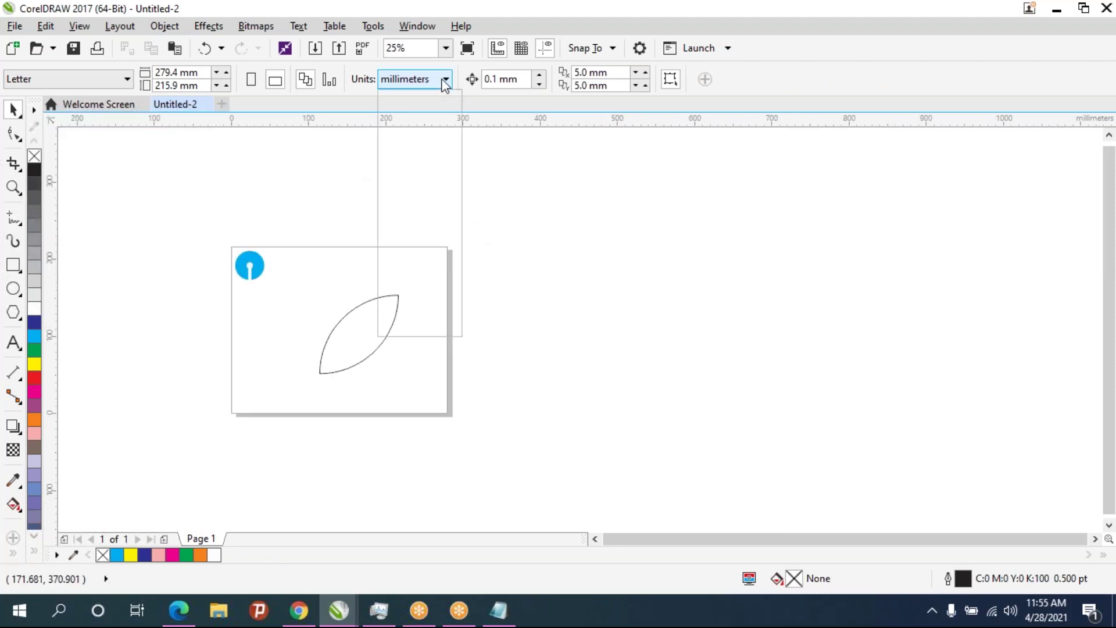
click(393, 97)
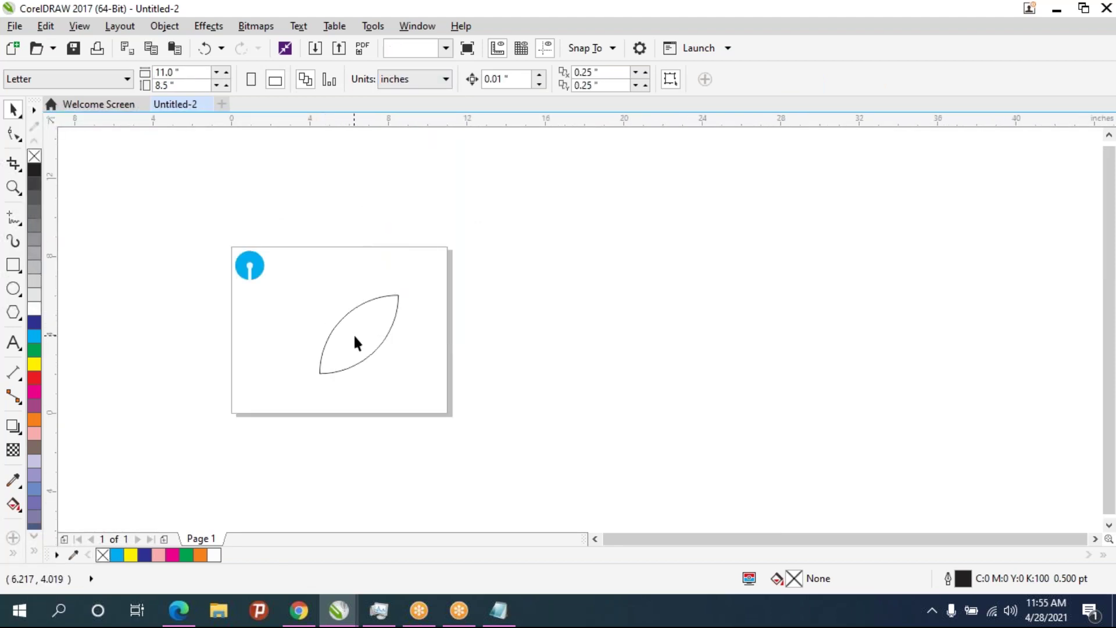
click(356, 342)
scroll(359, 332, up, 2)
scroll(360, 329, down, 1)
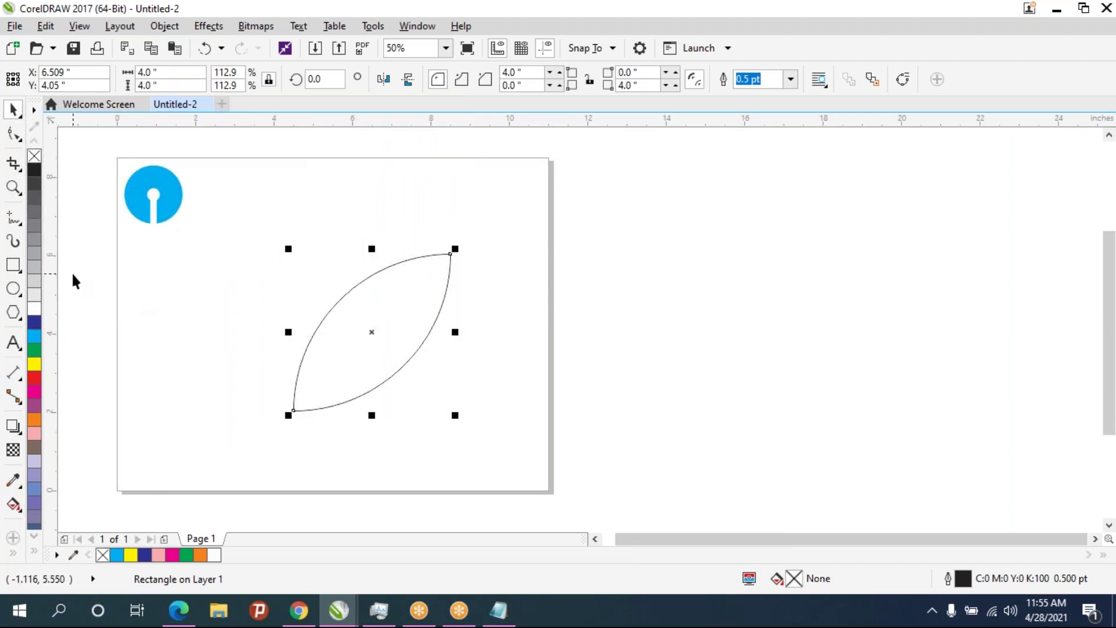
Mirror the leaf shape horizontally and vertically
scroll(418, 317, up, 1)
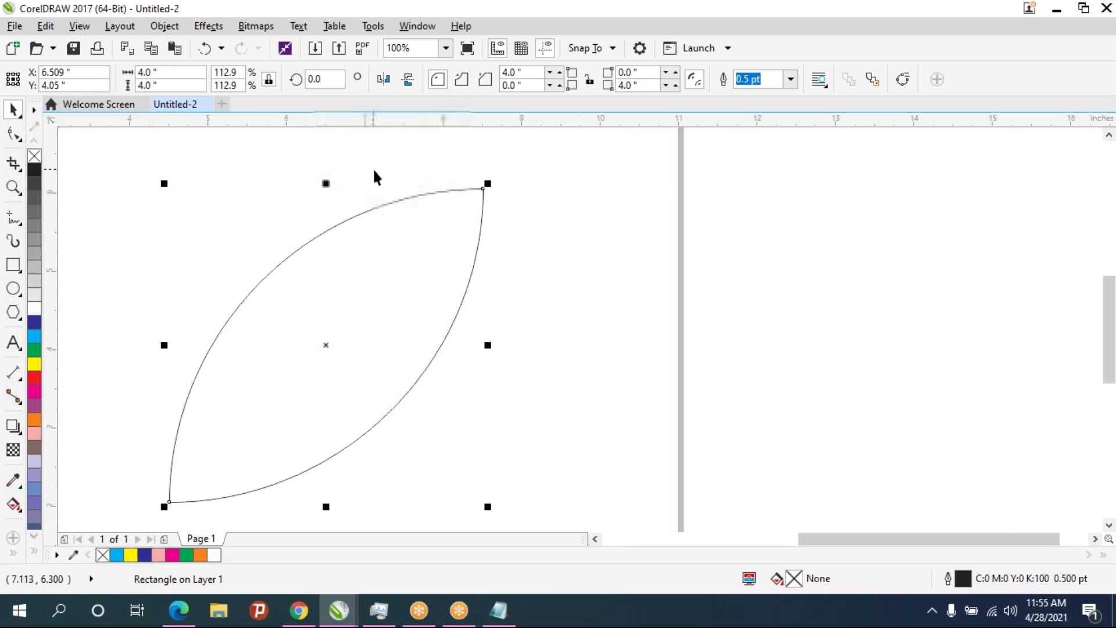
scroll(401, 262, down, 1)
click(387, 82)
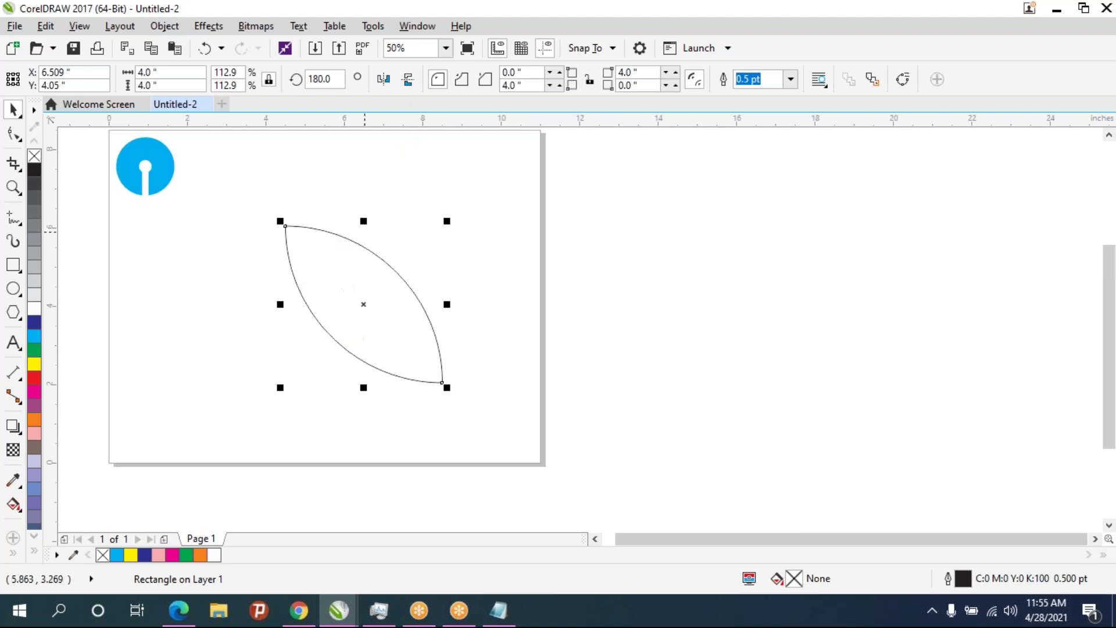
click(408, 81)
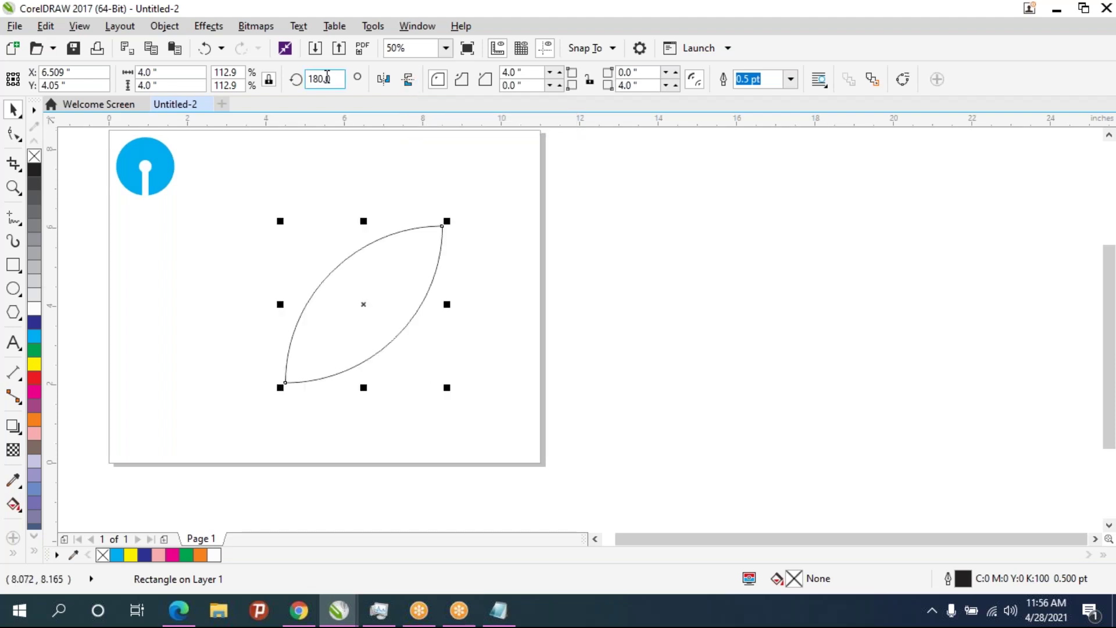
Clear the leaf's rotation angle and delete the leaf shape
drag(282, 79, 250, 87)
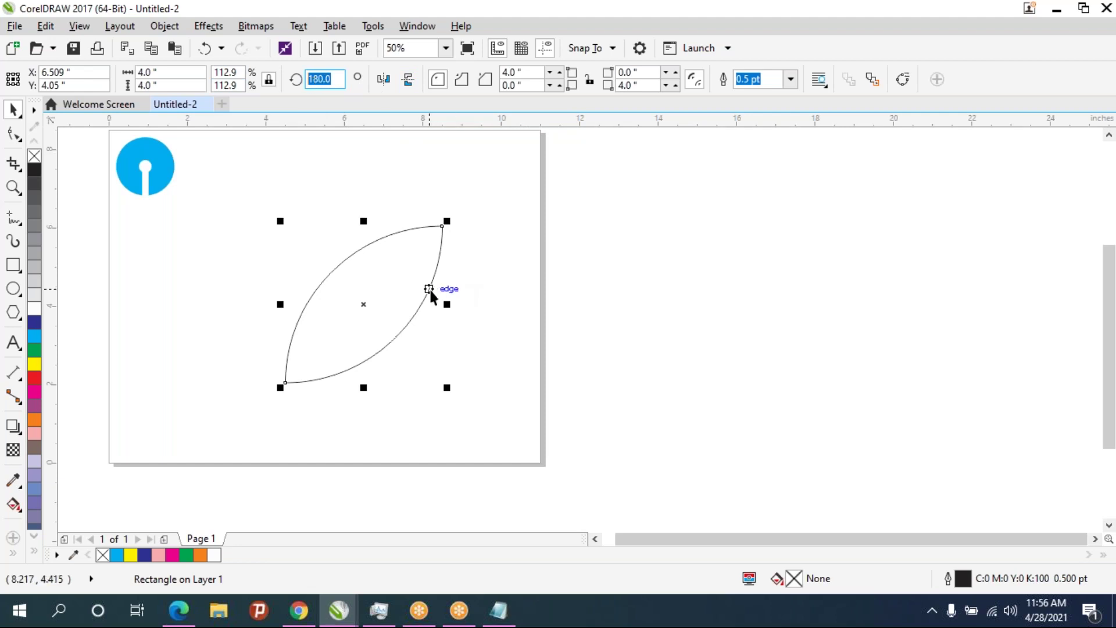
scroll(416, 330, up, 1)
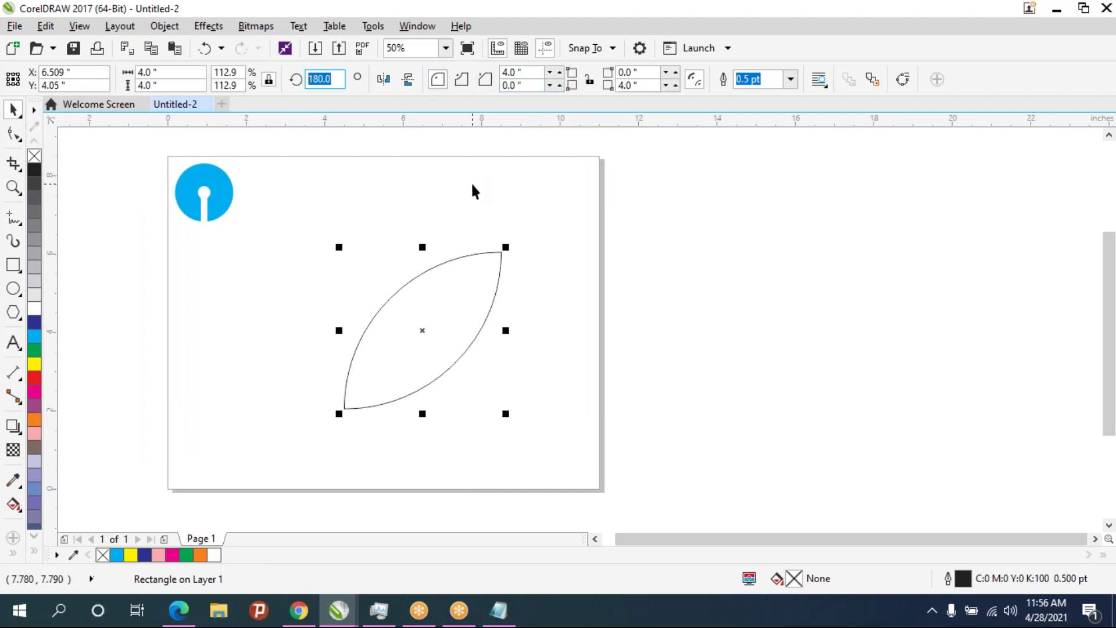
key(BackSpace)
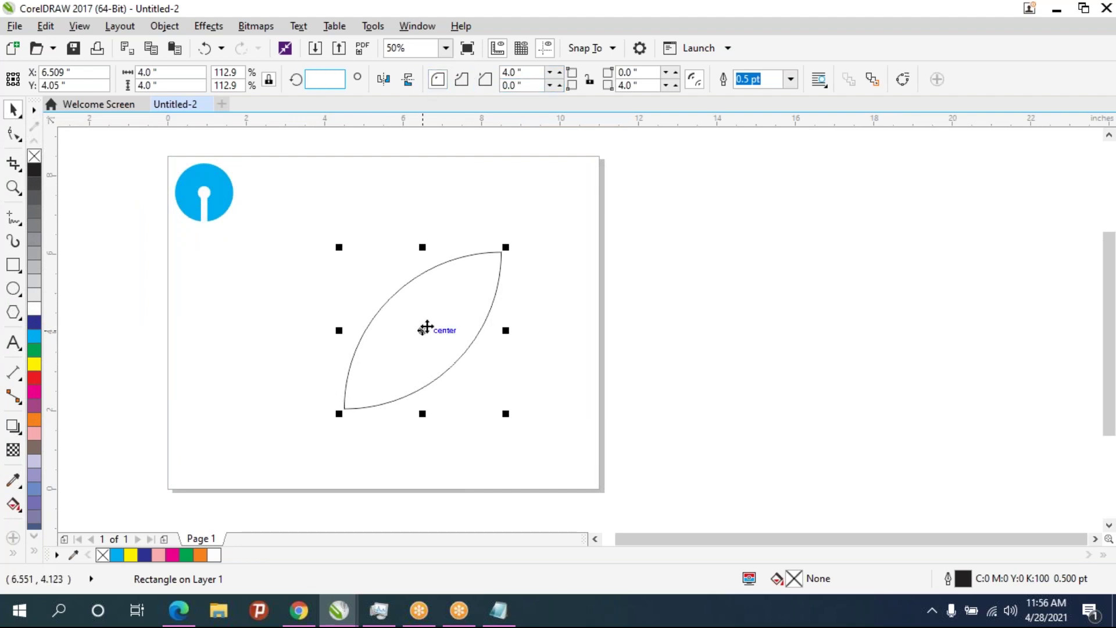
click(423, 329)
key(Delete)
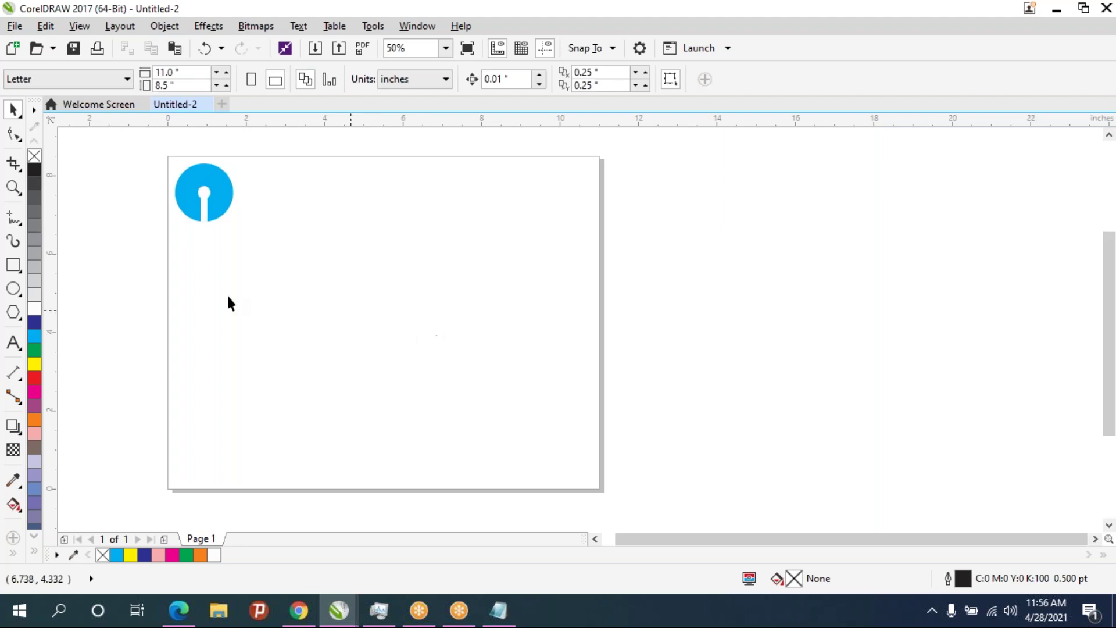
click(13, 288)
Draw a circle and make it a pie wedge with a 90° ending angle
drag(327, 246, 473, 408)
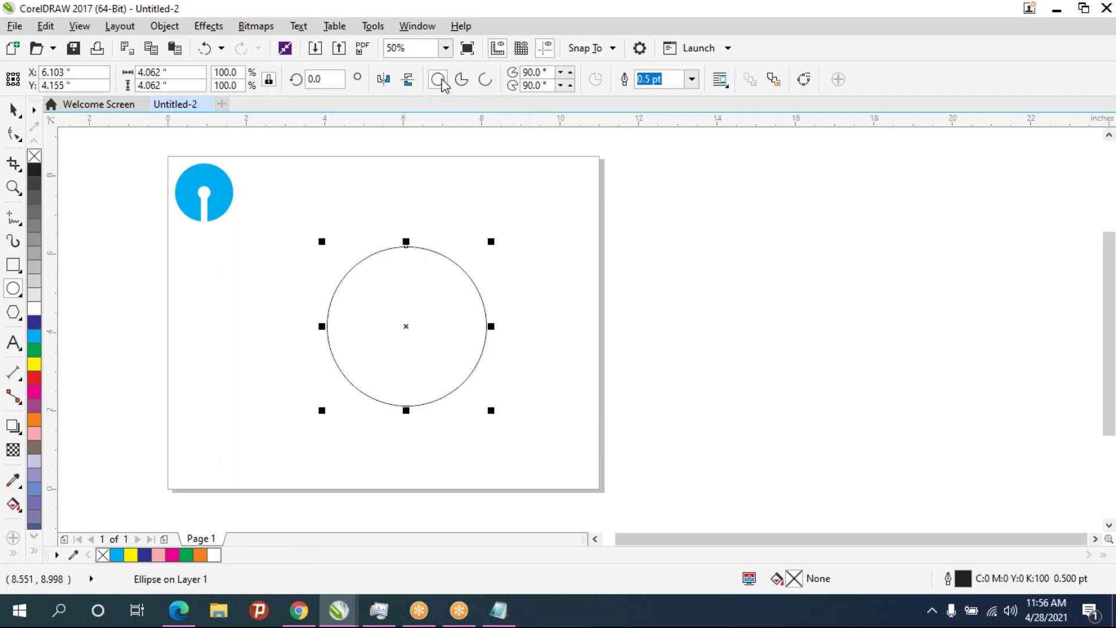
click(461, 79)
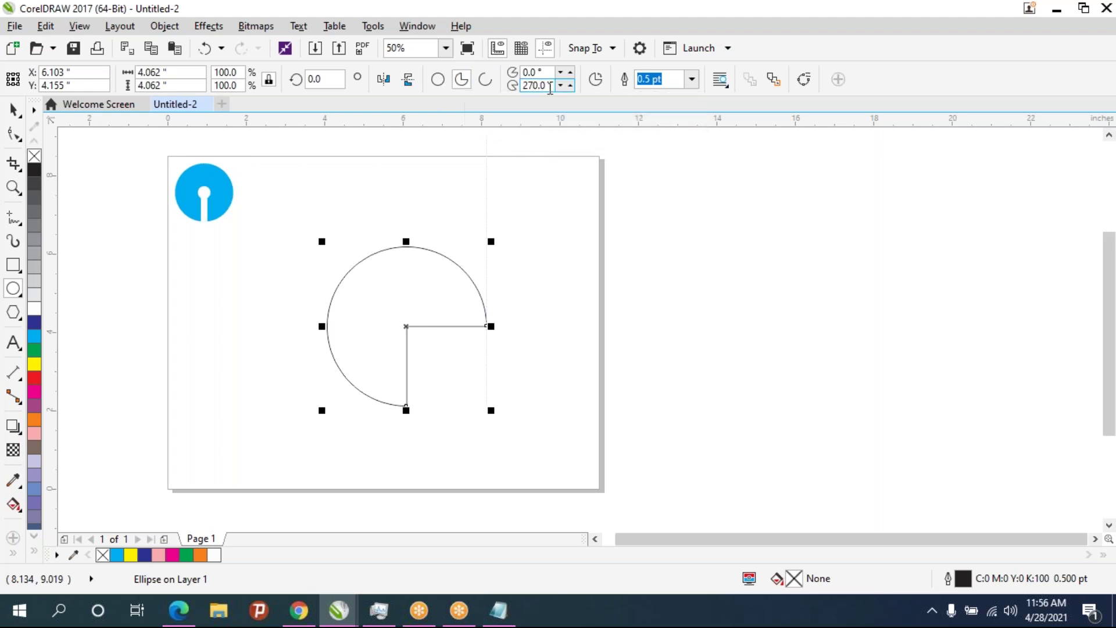
click(549, 87)
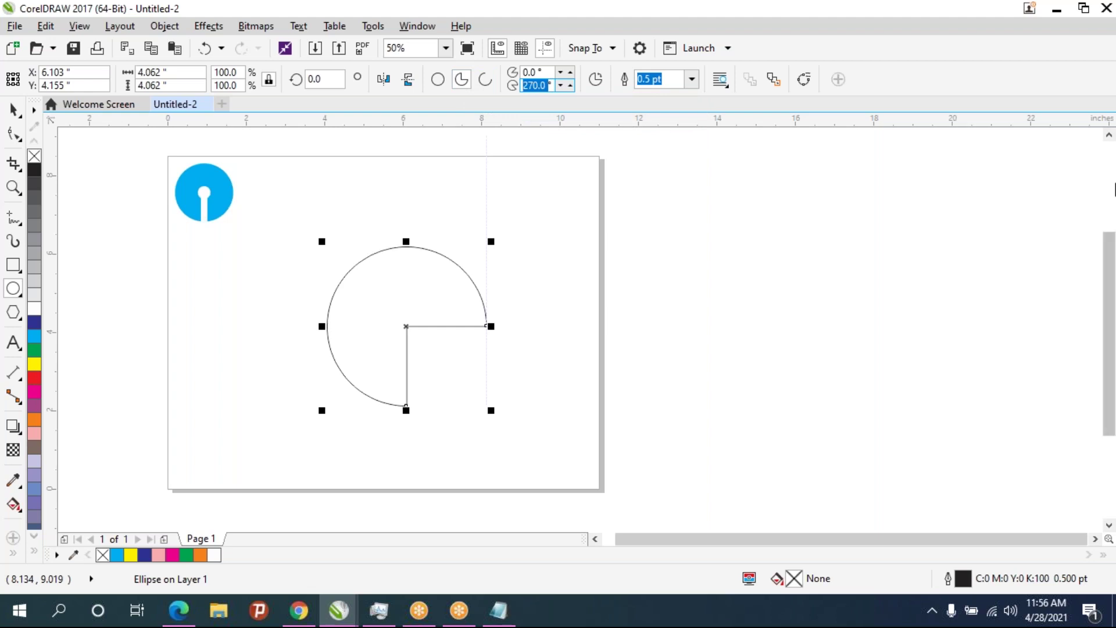
text(9)
key(Return)
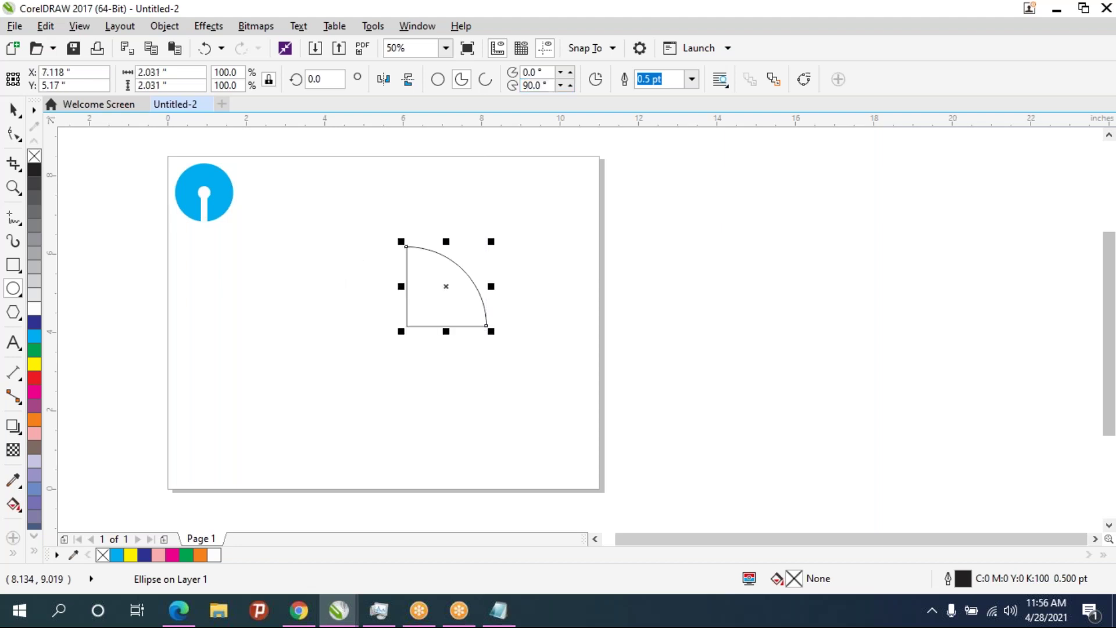
scroll(455, 259, up, 2)
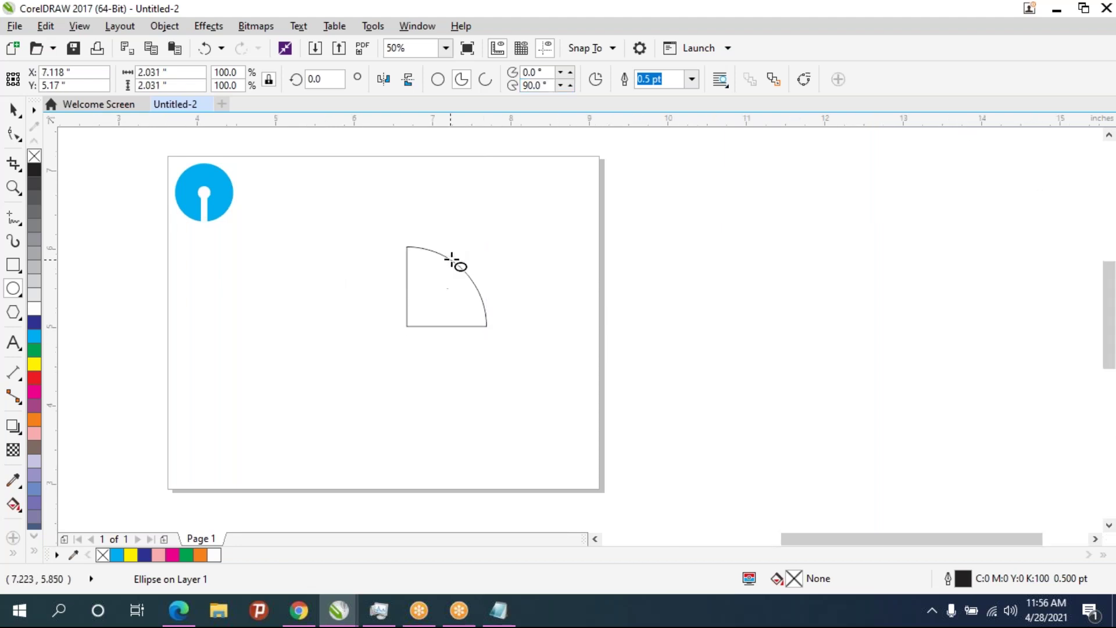
Try ending angles of 180° and 45° on the pie wedge
drag(552, 85, 504, 76)
text(180)
key(Return)
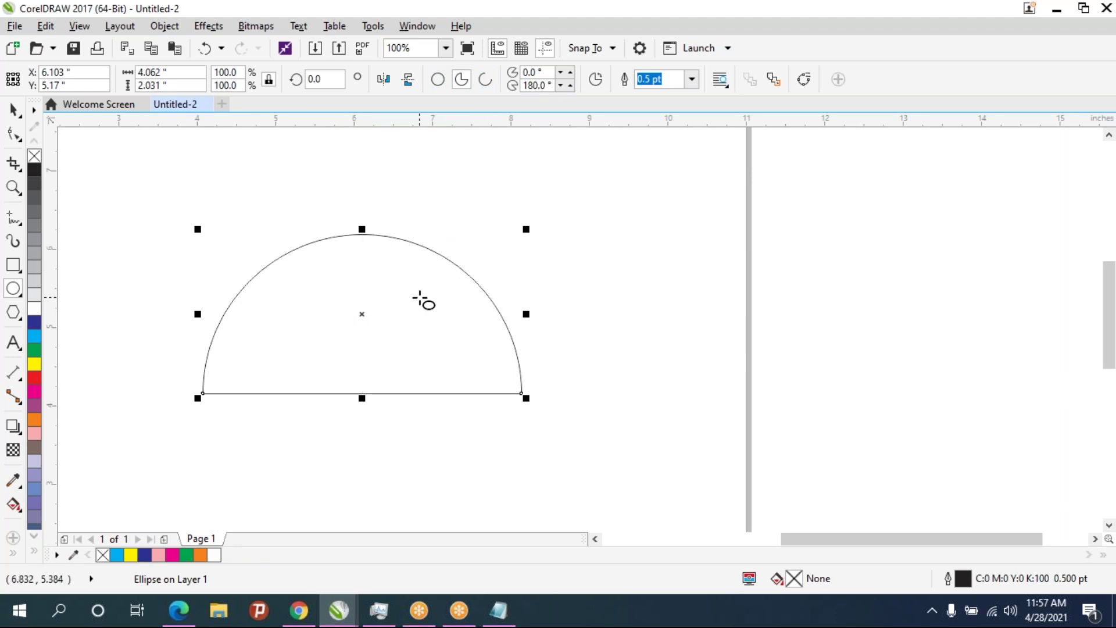
click(546, 86)
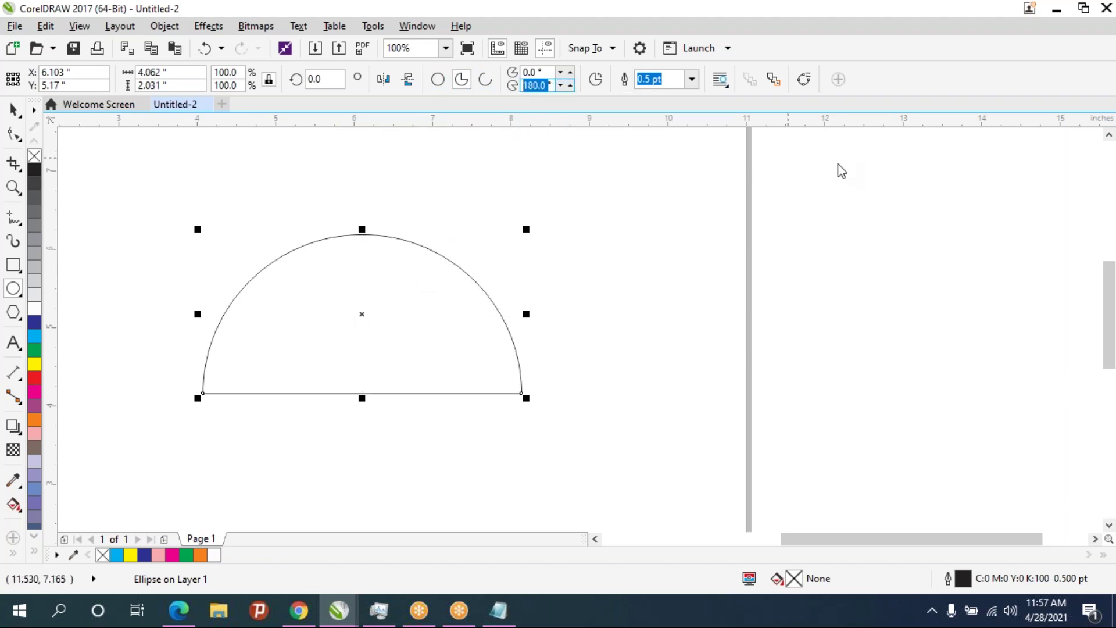
text(45)
key(Return)
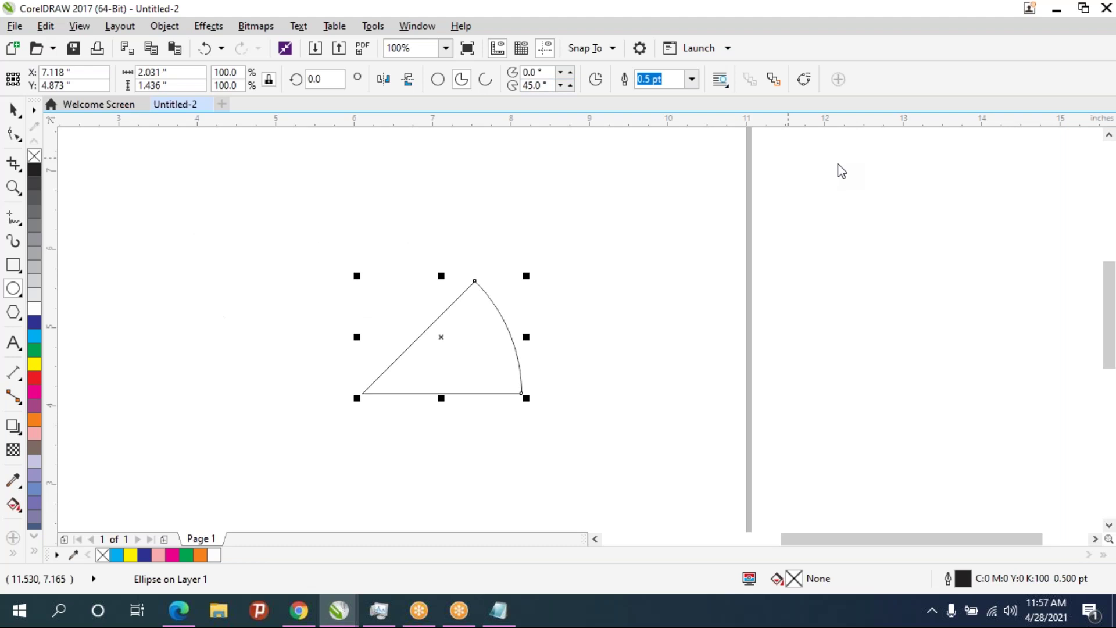
Convert the wedge to an open arc with a 90° ending angle
click(531, 72)
click(559, 86)
click(485, 79)
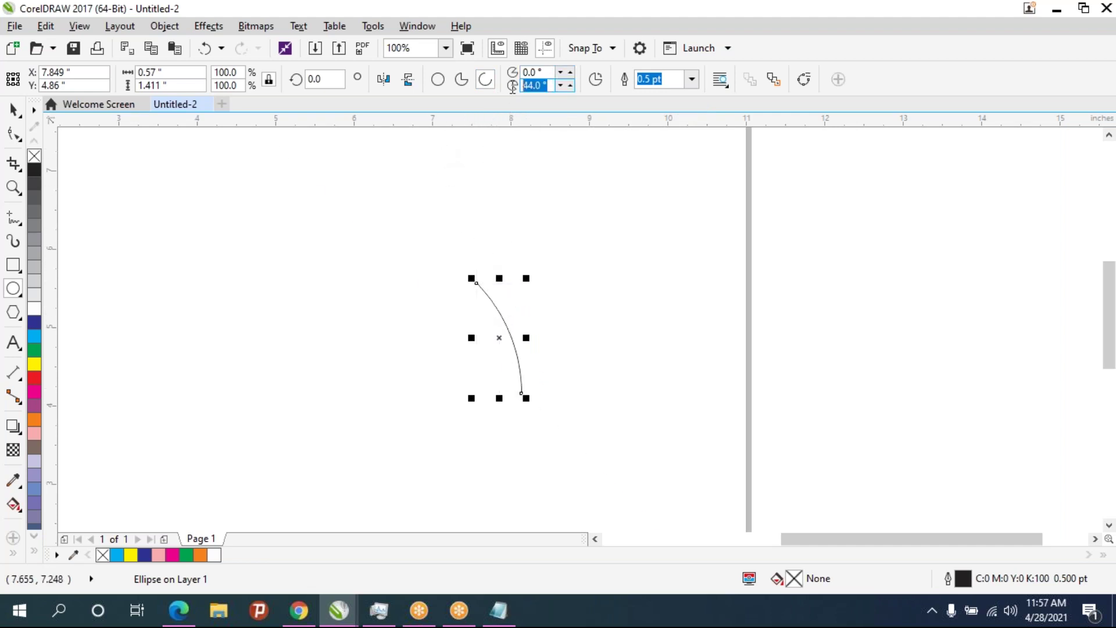
text(90)
key(Return)
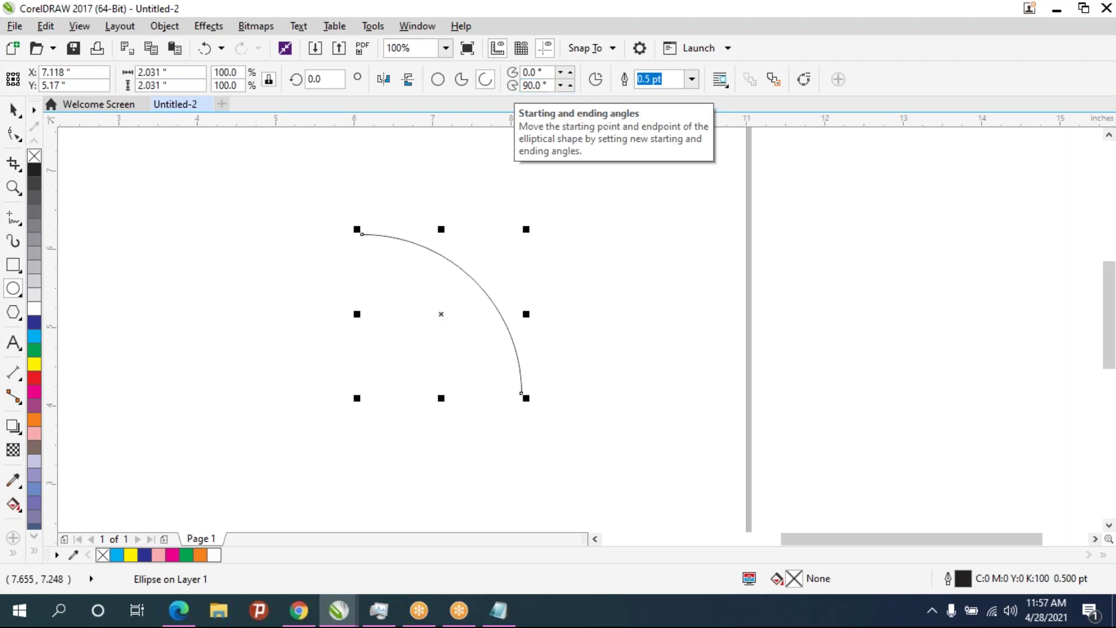
Set a 180° ending angle, close the arc into a pie, and fill it yellow
double_click(550, 85)
text(180)
key(Return)
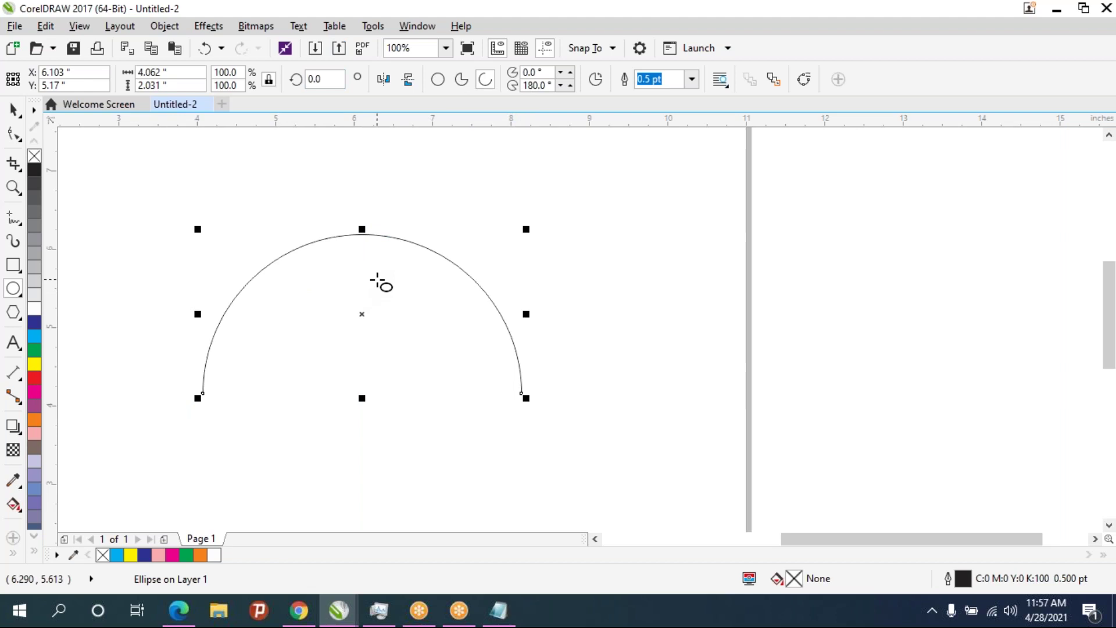
click(468, 83)
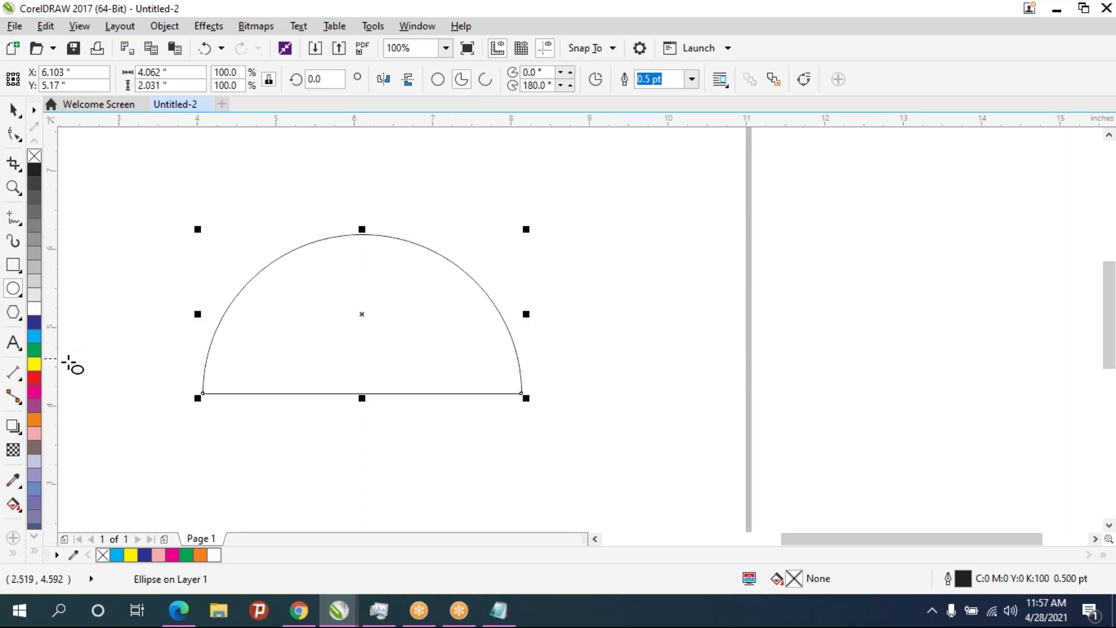
click(130, 555)
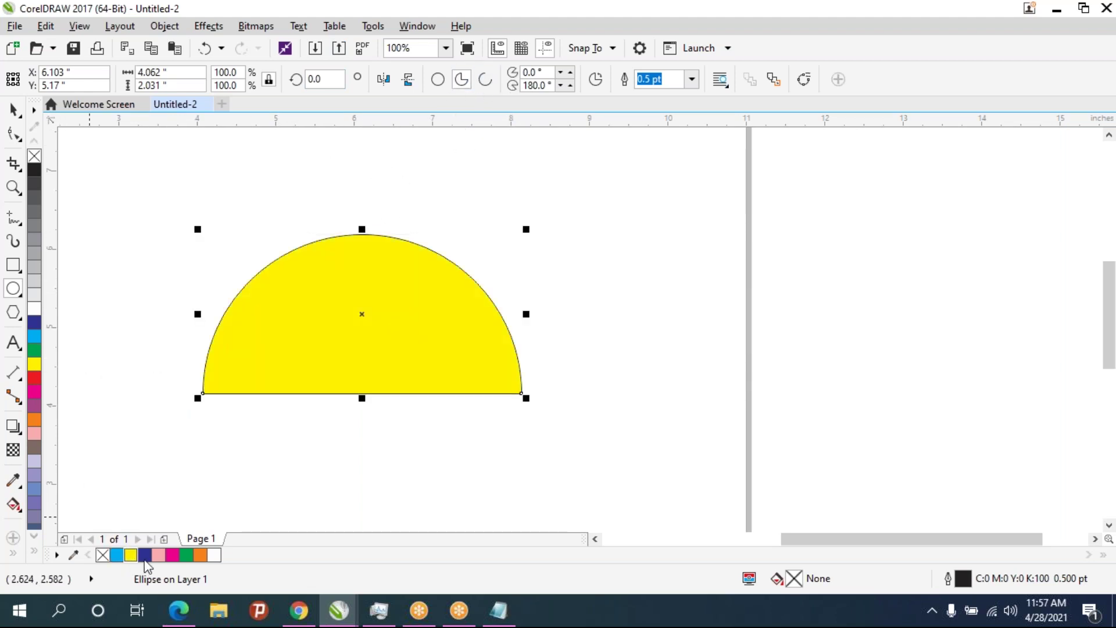
Toggle the yellow shape between arc, pie and full-circle modes while adjusting the view
click(485, 80)
click(462, 81)
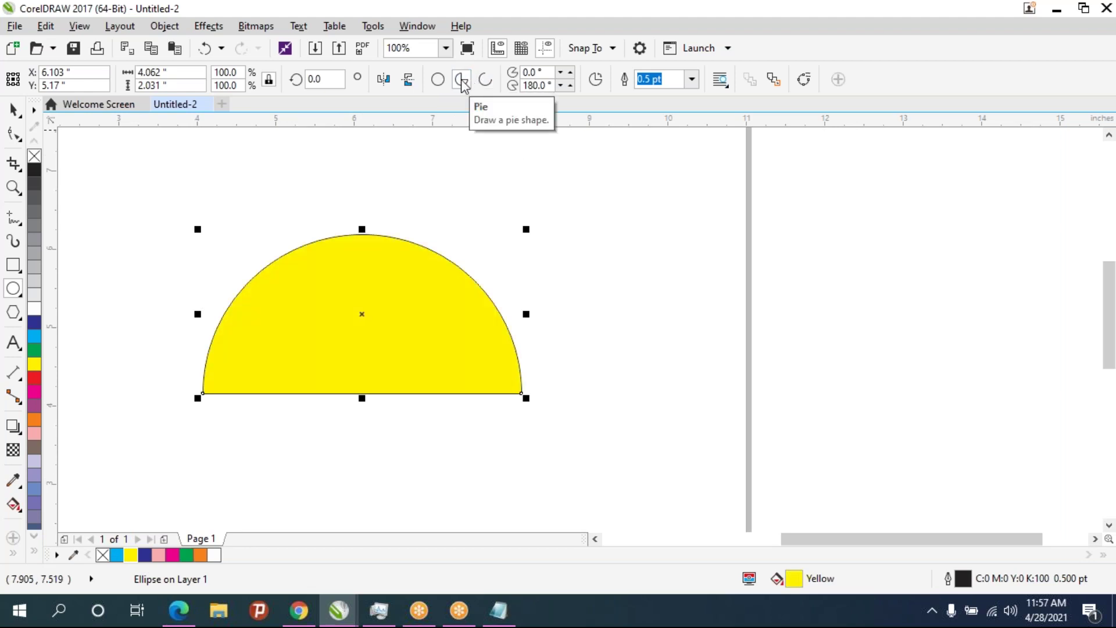
click(437, 79)
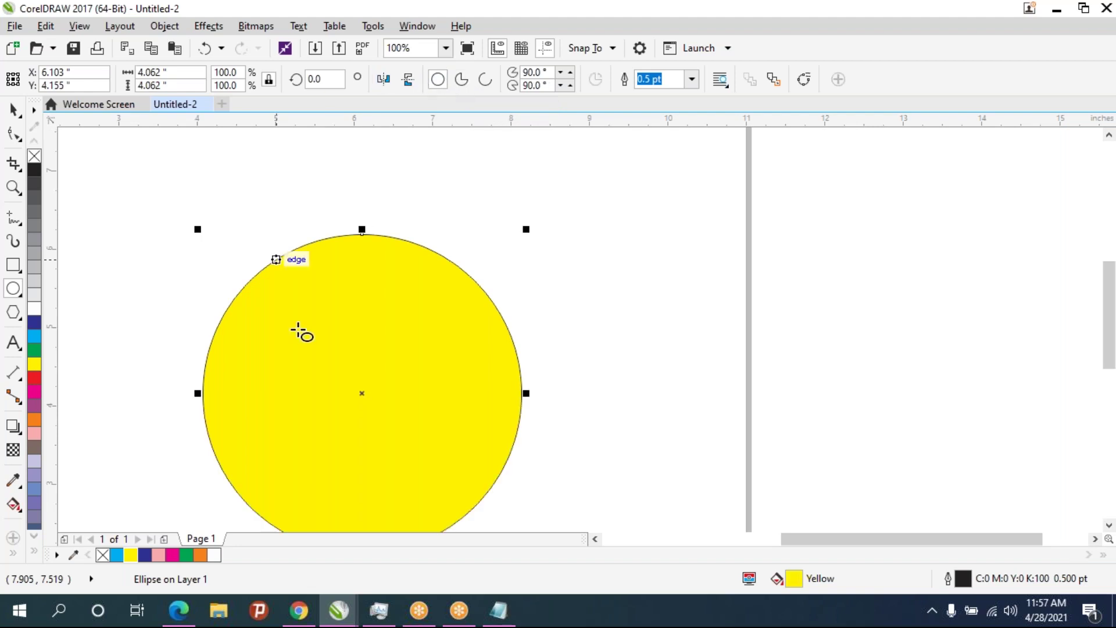
drag(369, 317, 427, 228)
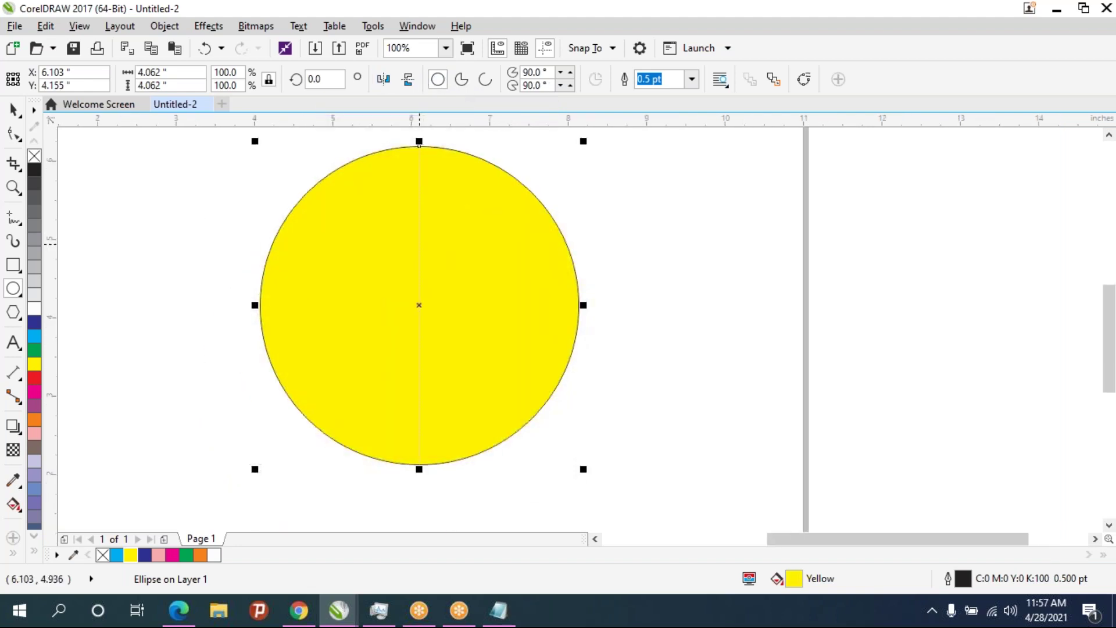
scroll(418, 243, down, 1)
scroll(418, 243, up, 1)
scroll(419, 244, down, 1)
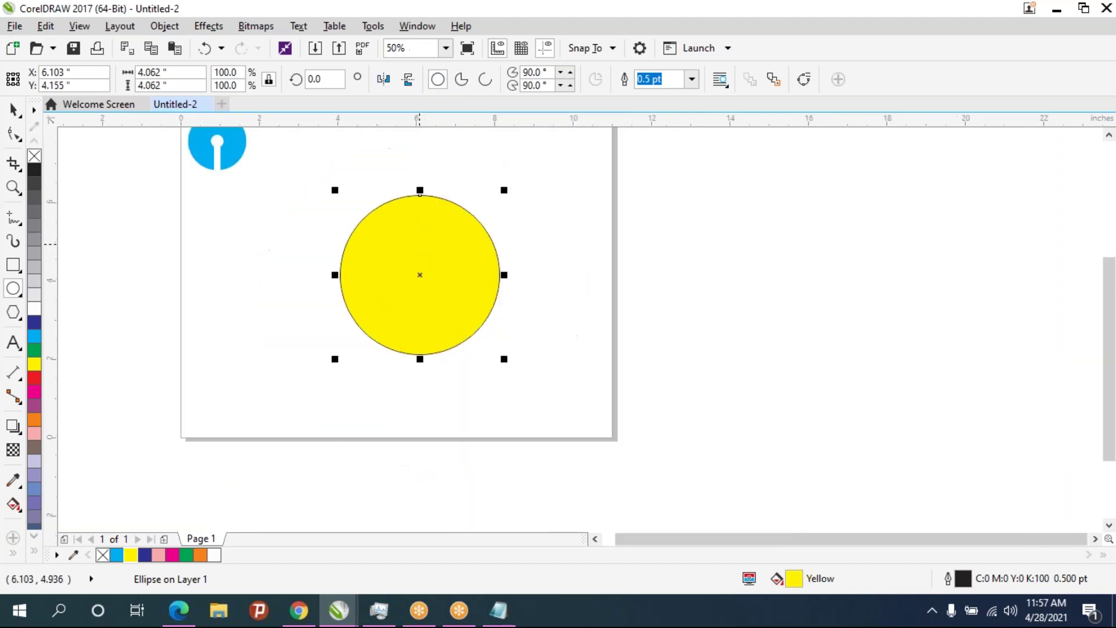
scroll(418, 243, up, 1)
scroll(418, 243, down, 1)
mouse_move(418, 243)
mouse_down()
mouse_move(341, 324)
mouse_move(337, 311)
mouse_move(458, 298)
mouse_up()
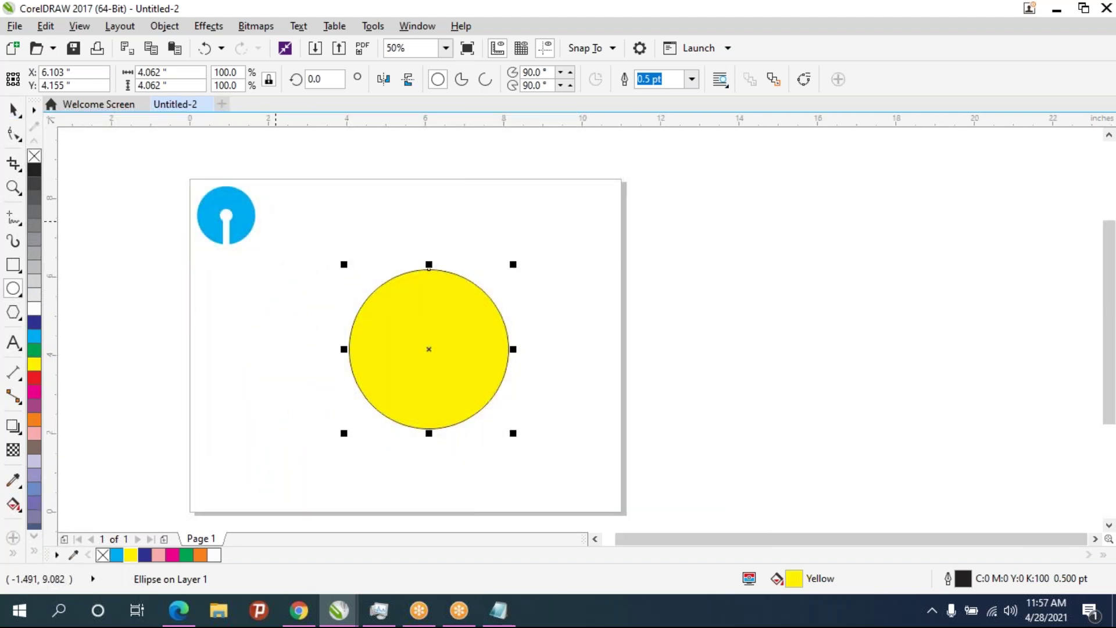
click(462, 79)
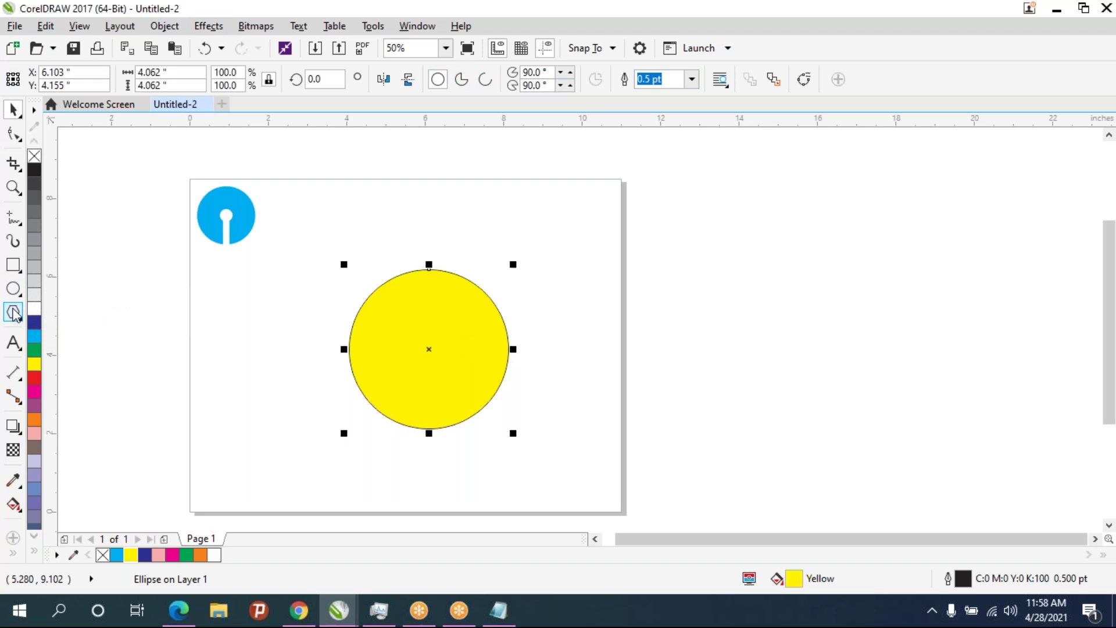
Select the yellow circle with the Pick tool and delete it
drag(15, 313, 64, 314)
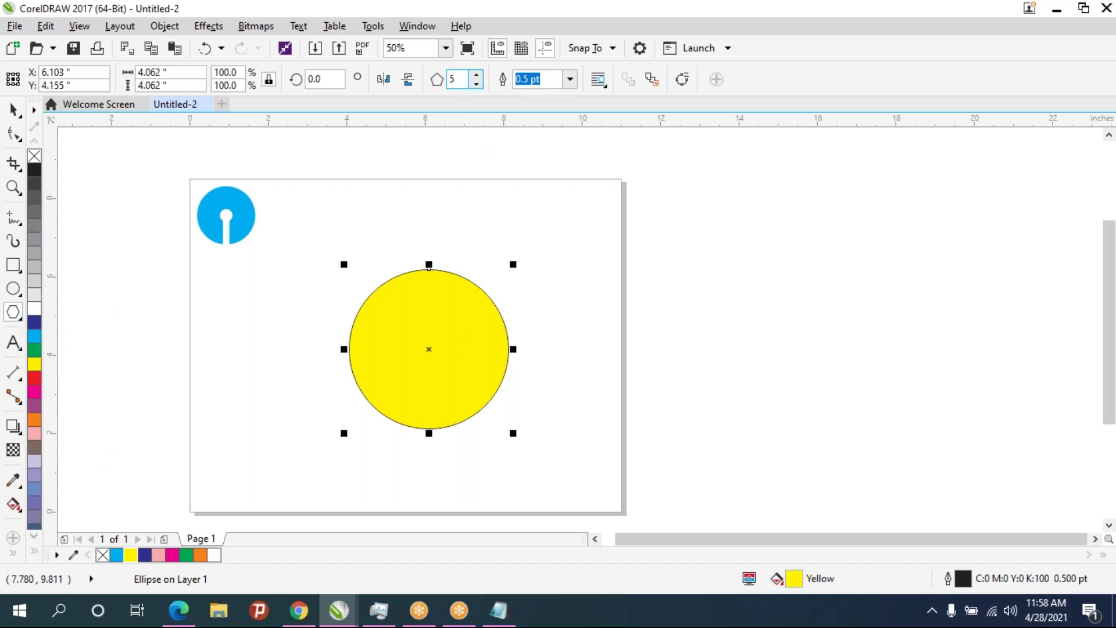
click(21, 288)
click(22, 266)
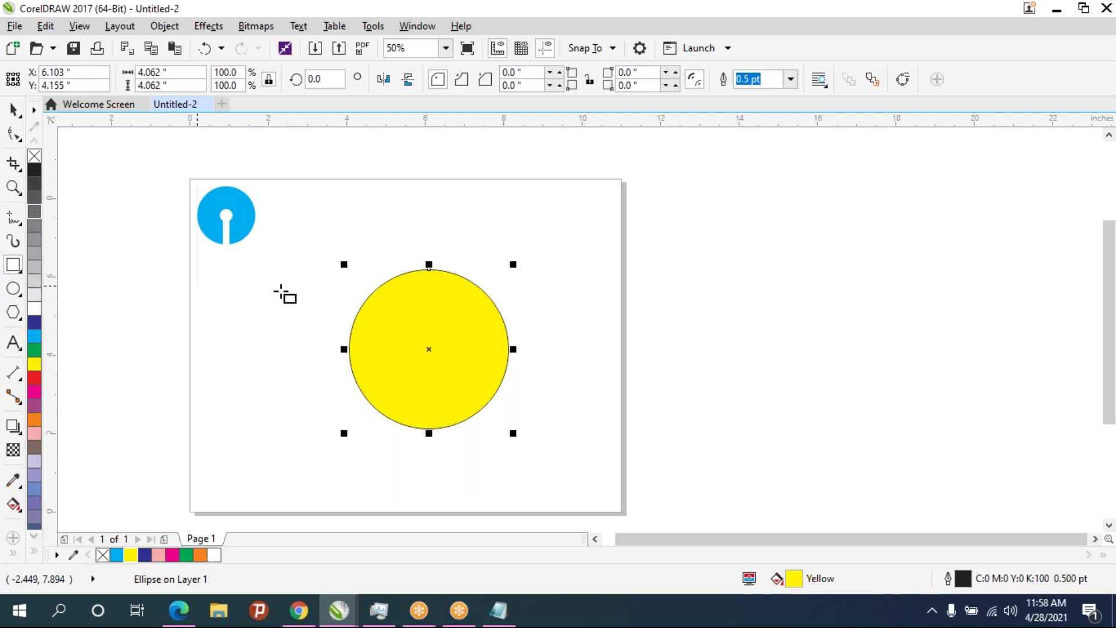
click(13, 111)
click(429, 319)
key(Delete)
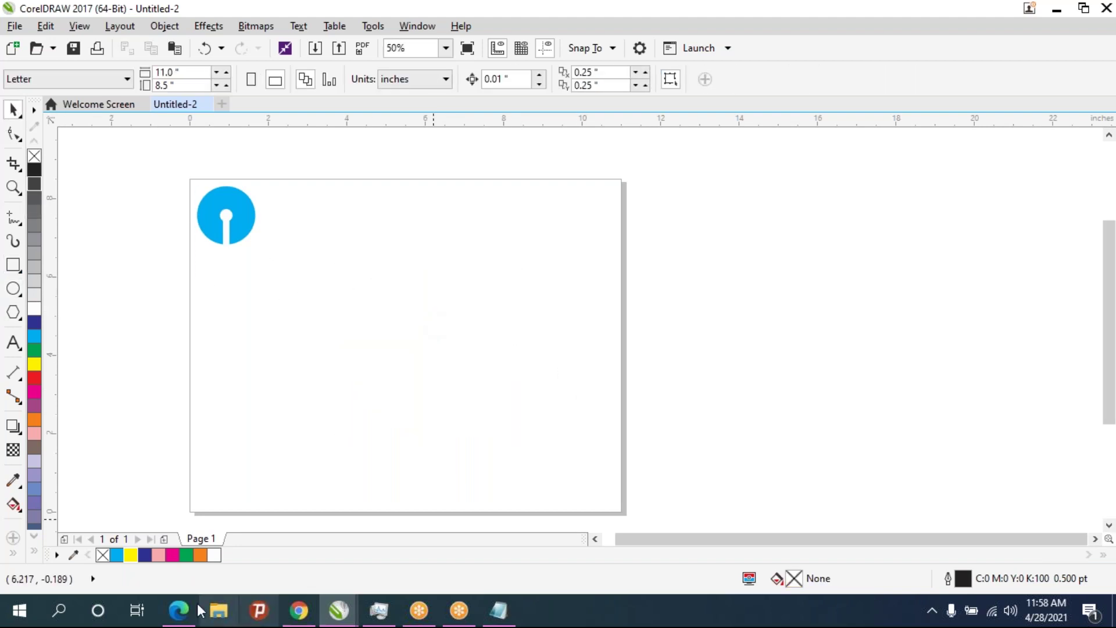
Search Google Images in Chrome for 'instagram logo'
click(298, 611)
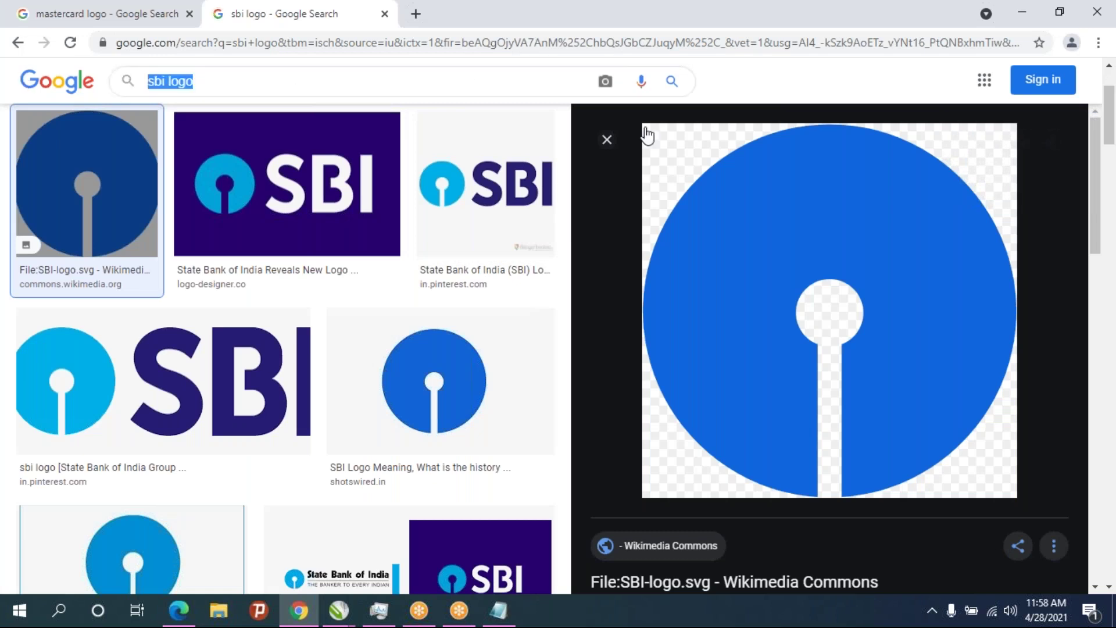
text(ins)
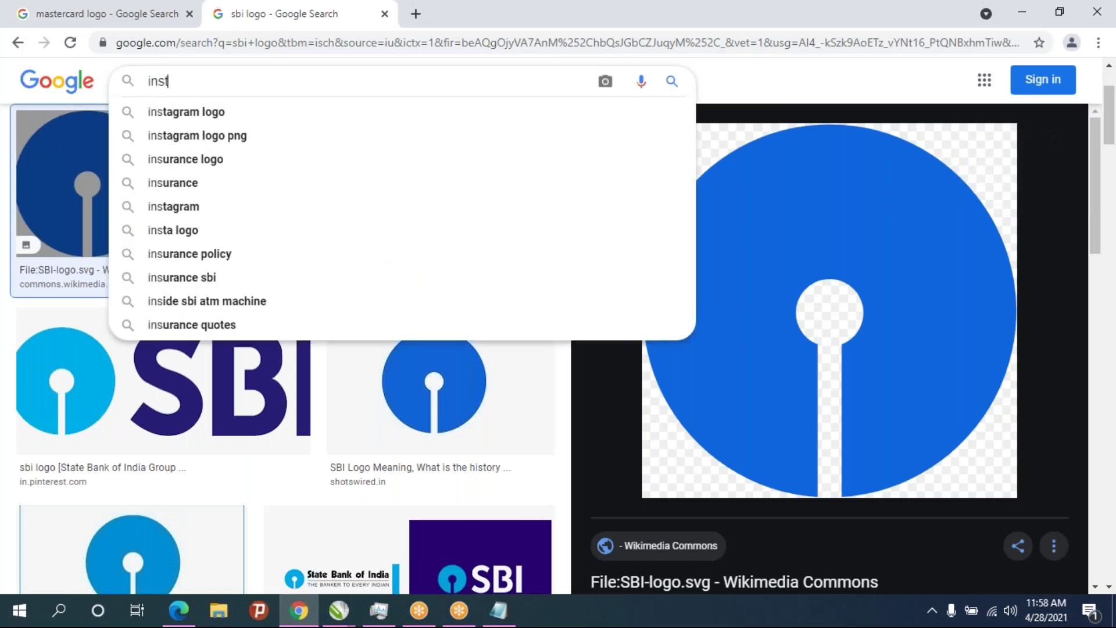
text(t)
key(Down)
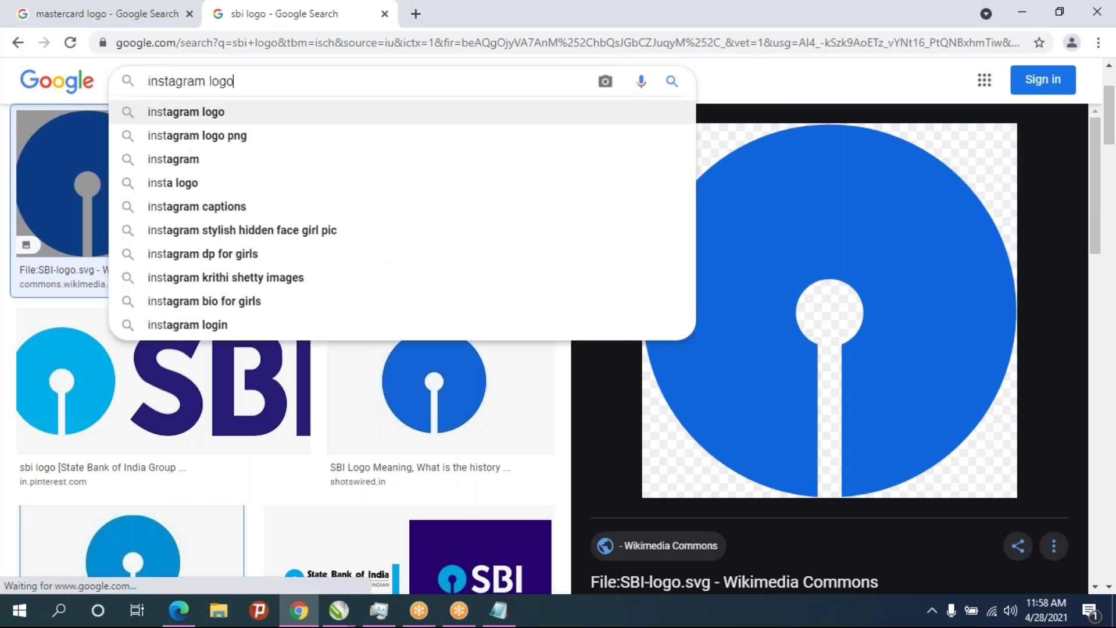
key(Return)
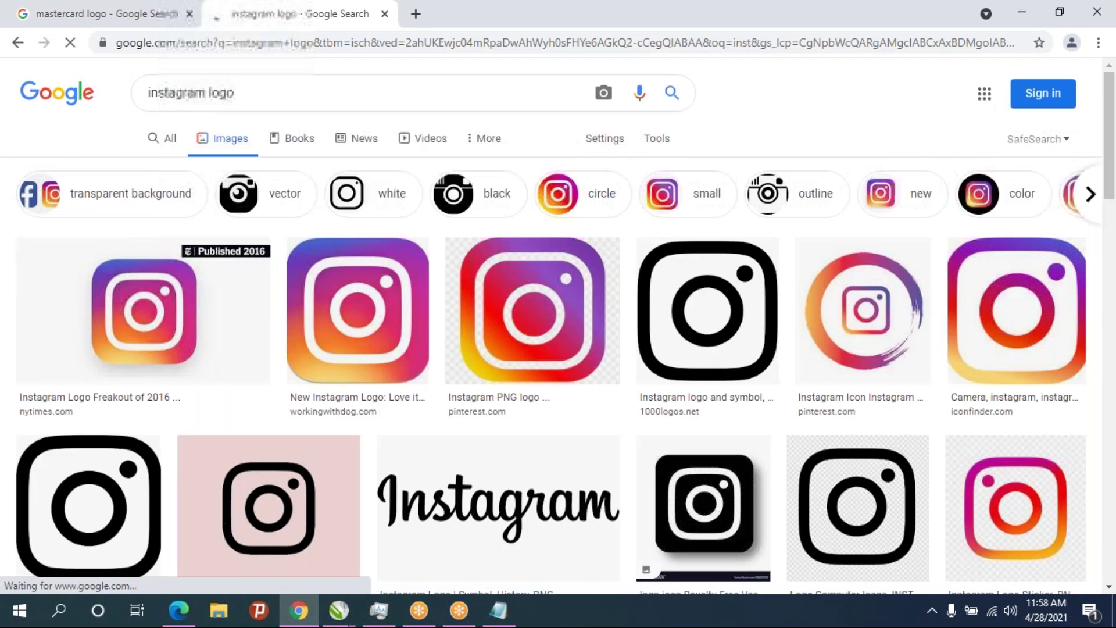
Preview the colourful result, then the black square VectorStock Instagram logo
click(418, 316)
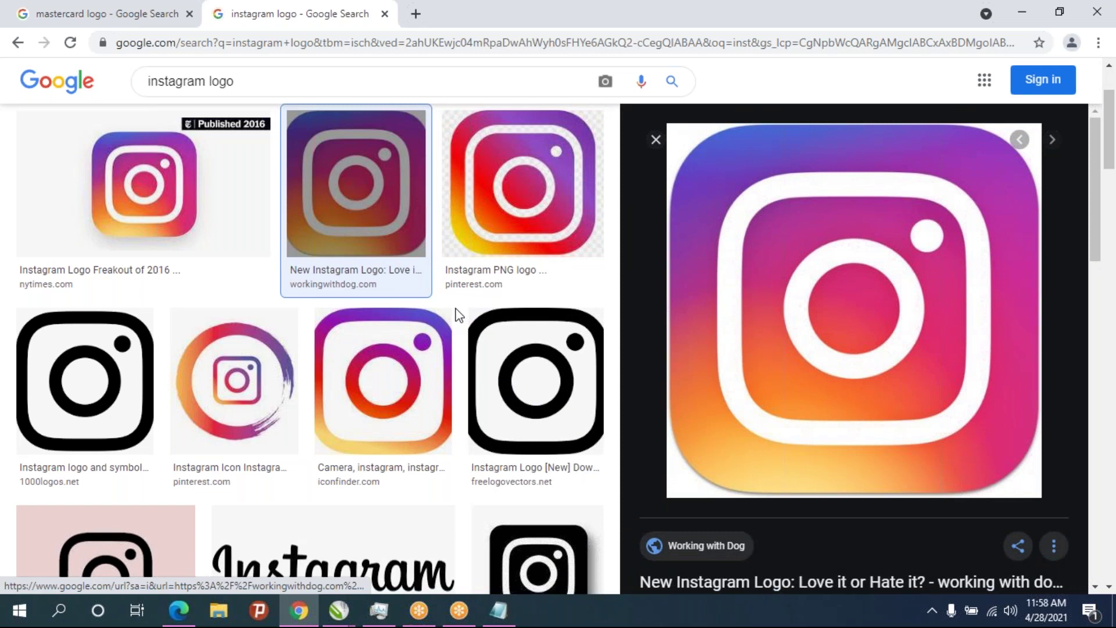
scroll(114, 301, down, 3)
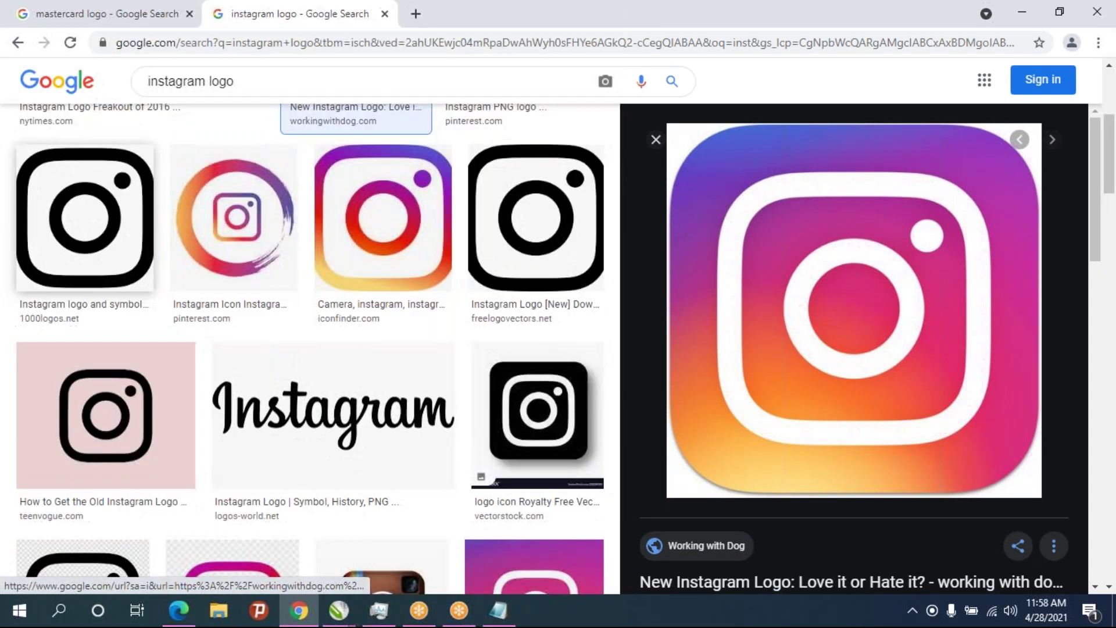
scroll(321, 422, down, 2)
click(562, 329)
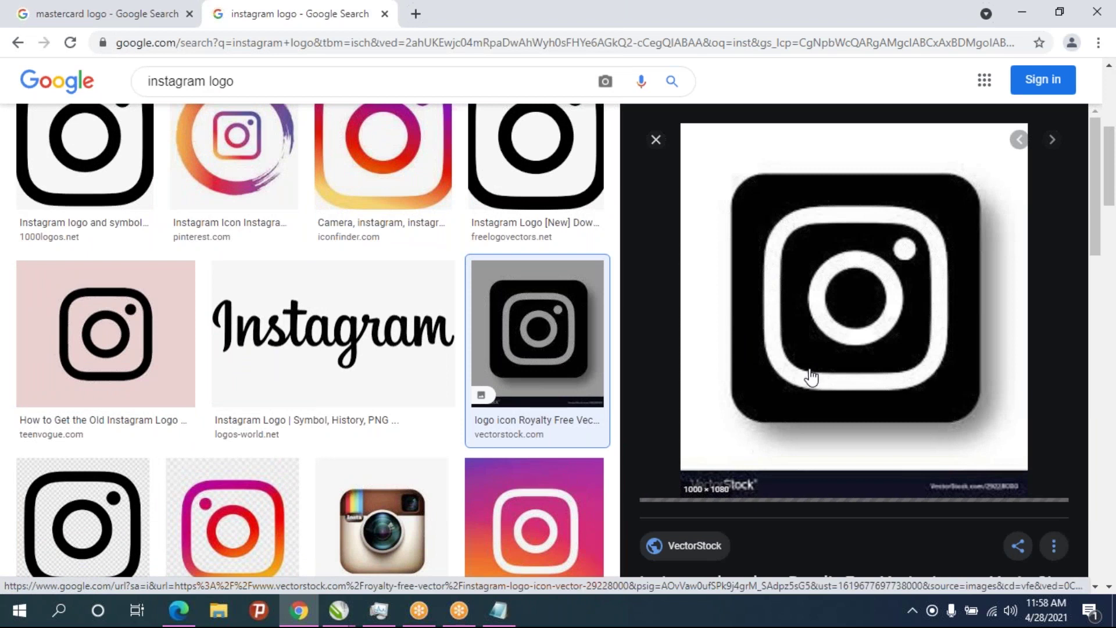
right_click(750, 375)
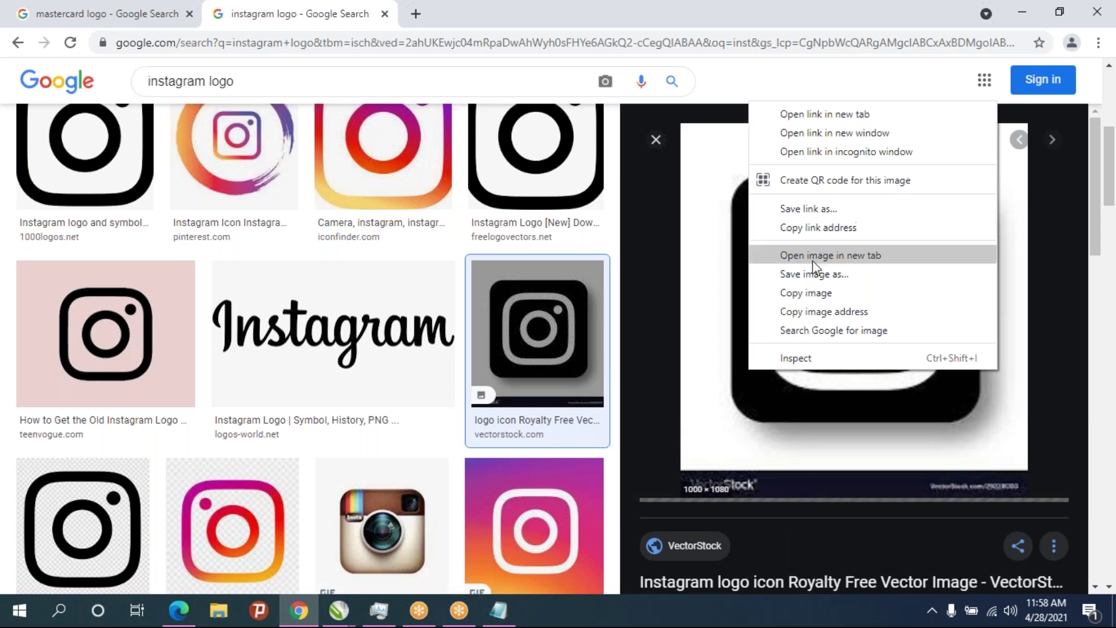
click(614, 477)
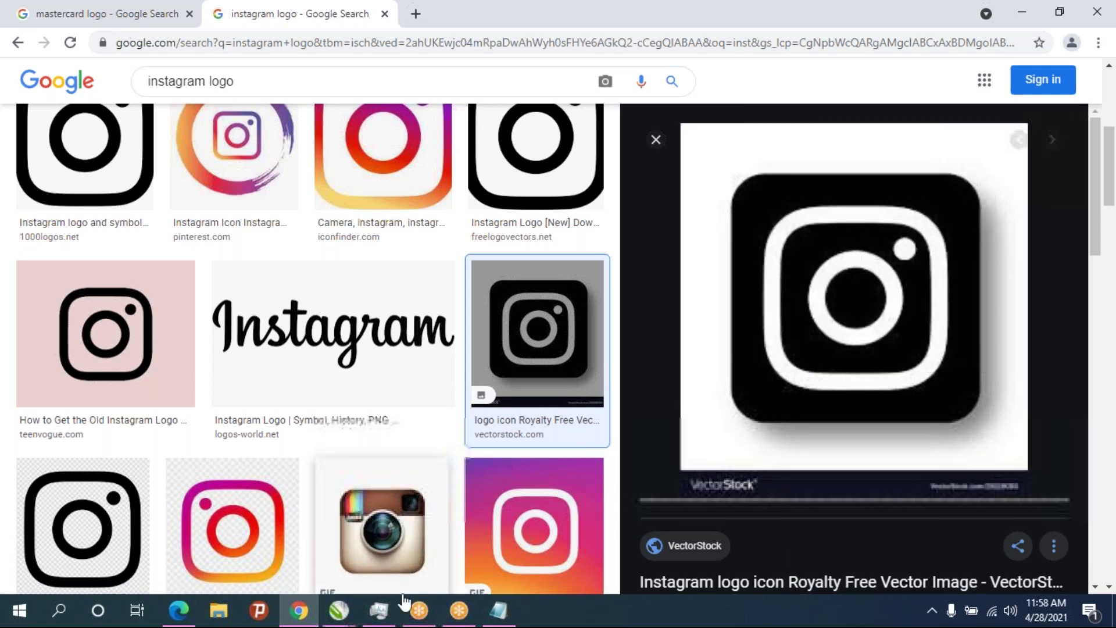
click(343, 607)
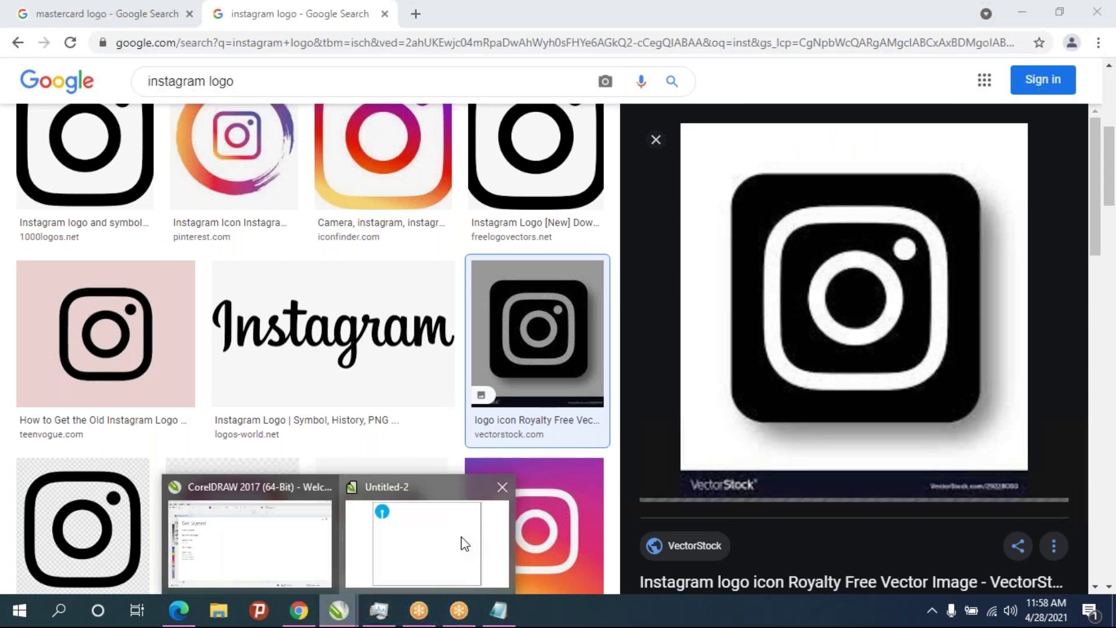
Return to the Untitled-2 drawing and draw a square about 5.063 inches per side
click(461, 540)
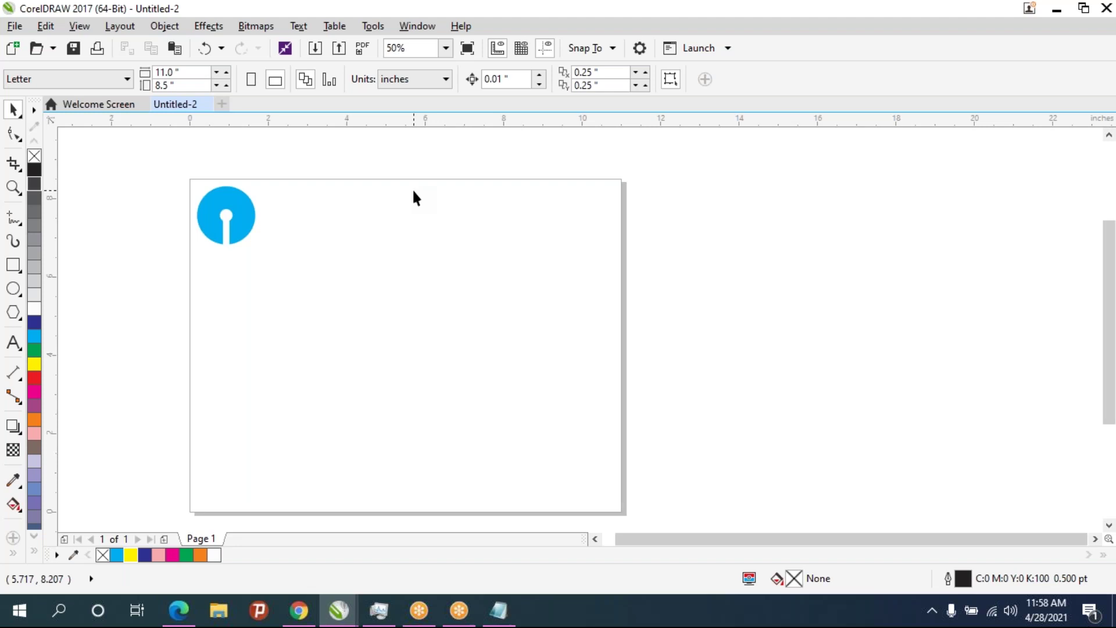
click(13, 265)
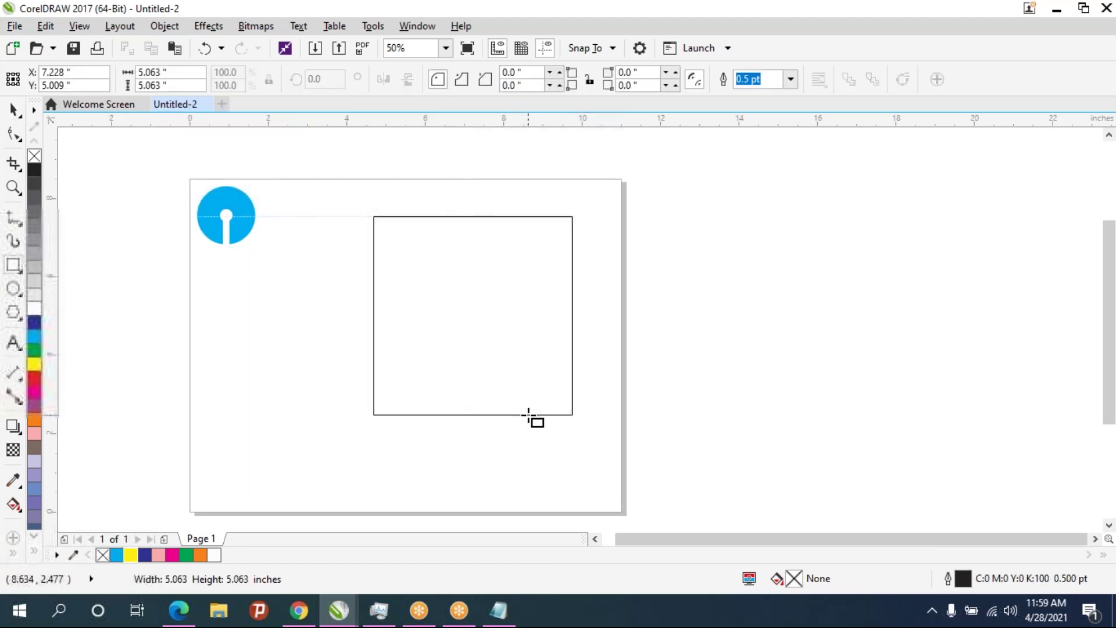
drag(373, 216, 572, 415)
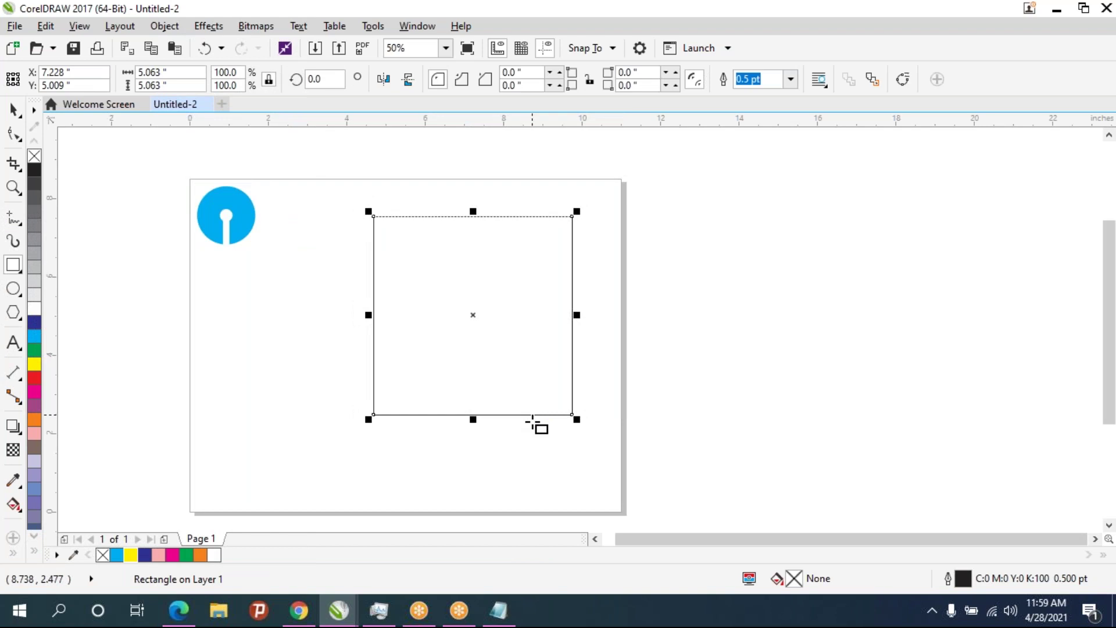
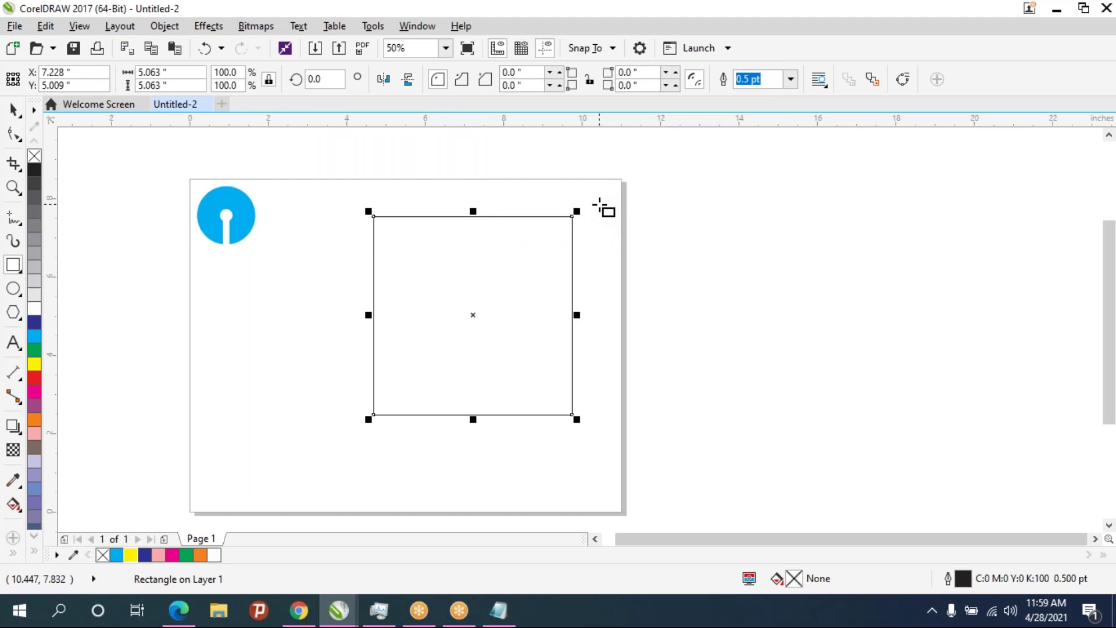
Try a 1-inch radius on the top-left corner alone, then undo it
click(588, 83)
drag(526, 72, 485, 73)
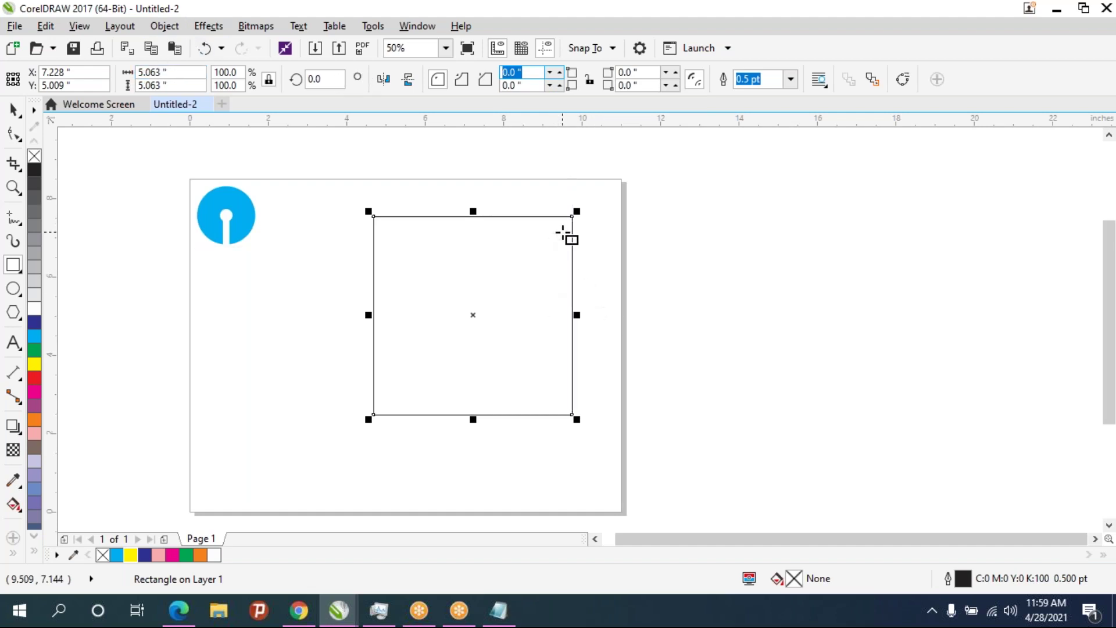
text(1)
key(Return)
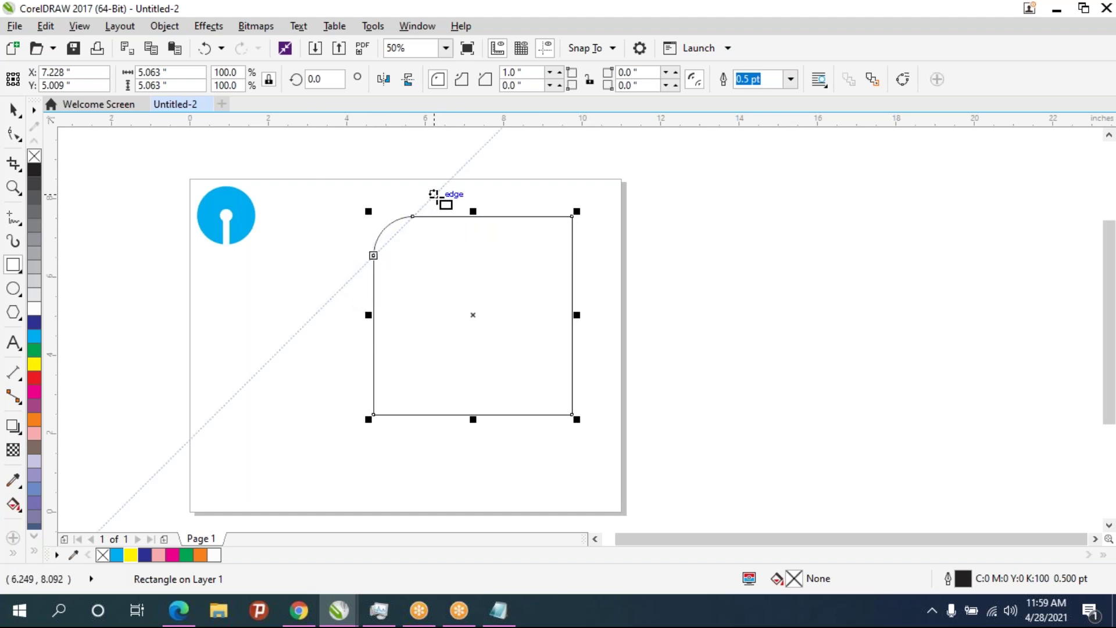
key(ctrl+z)
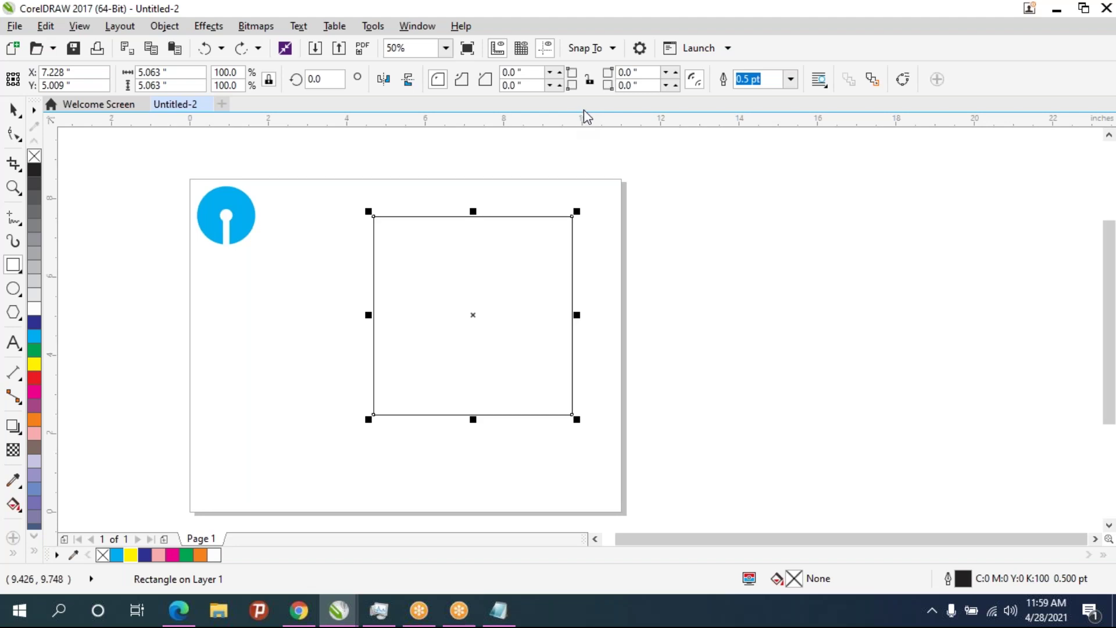
Round all four locked corners to a 1-inch radius and fill the square black
click(590, 84)
click(460, 81)
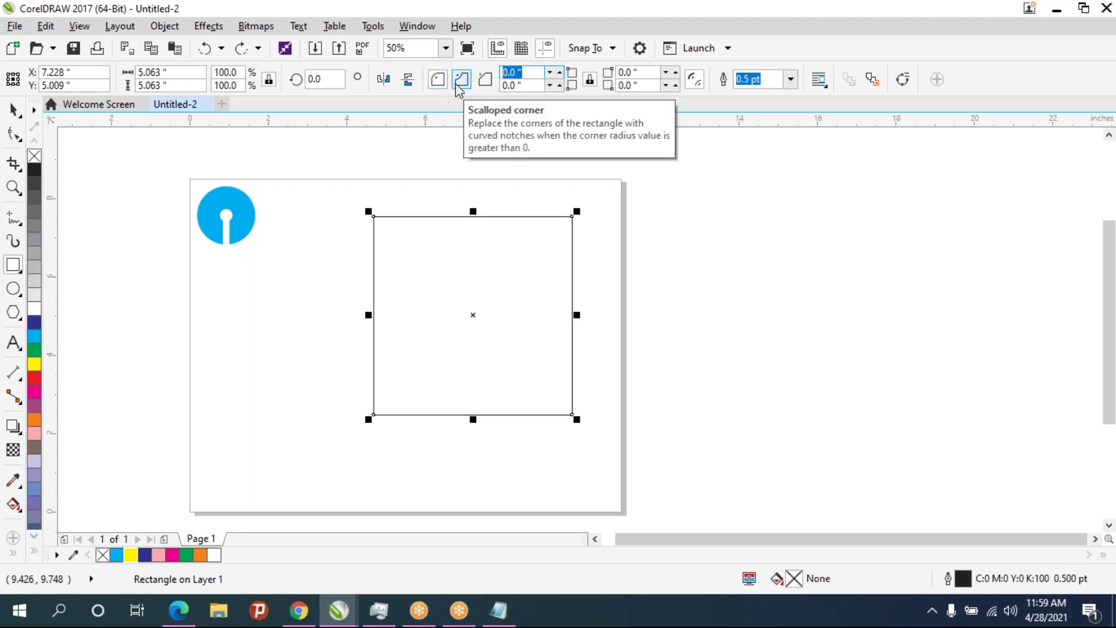
text(1.5)
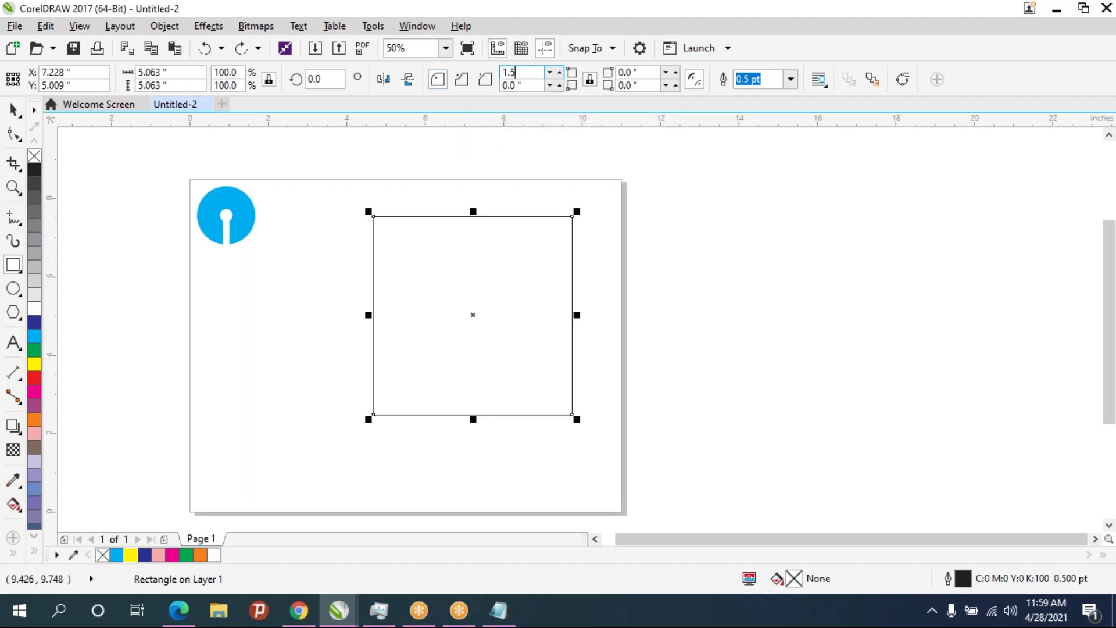
key(Return)
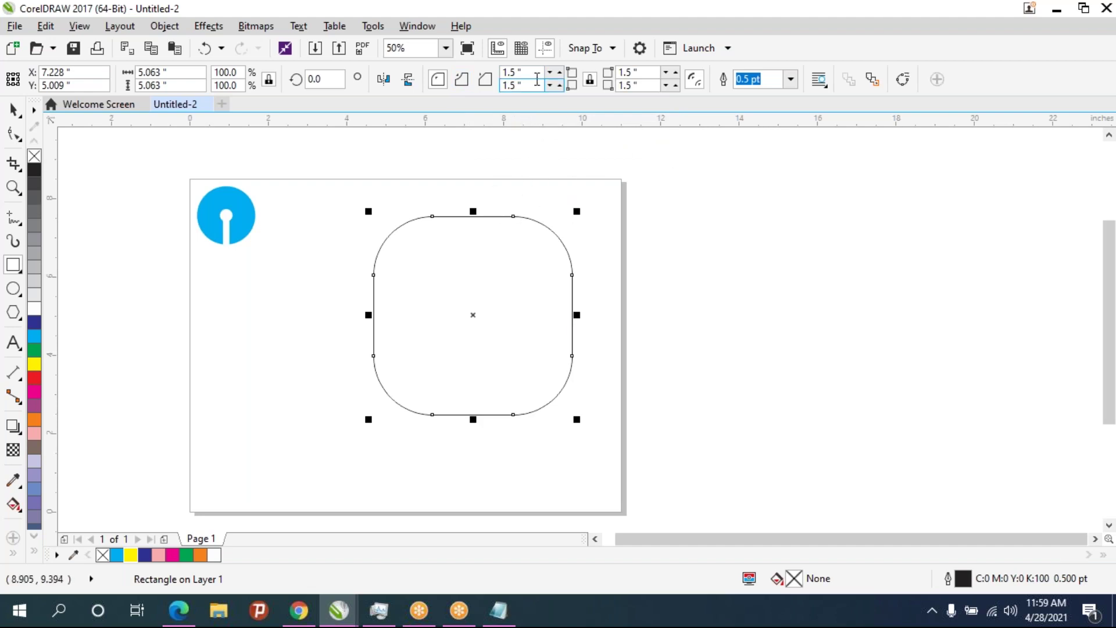
double_click(525, 72)
text(1)
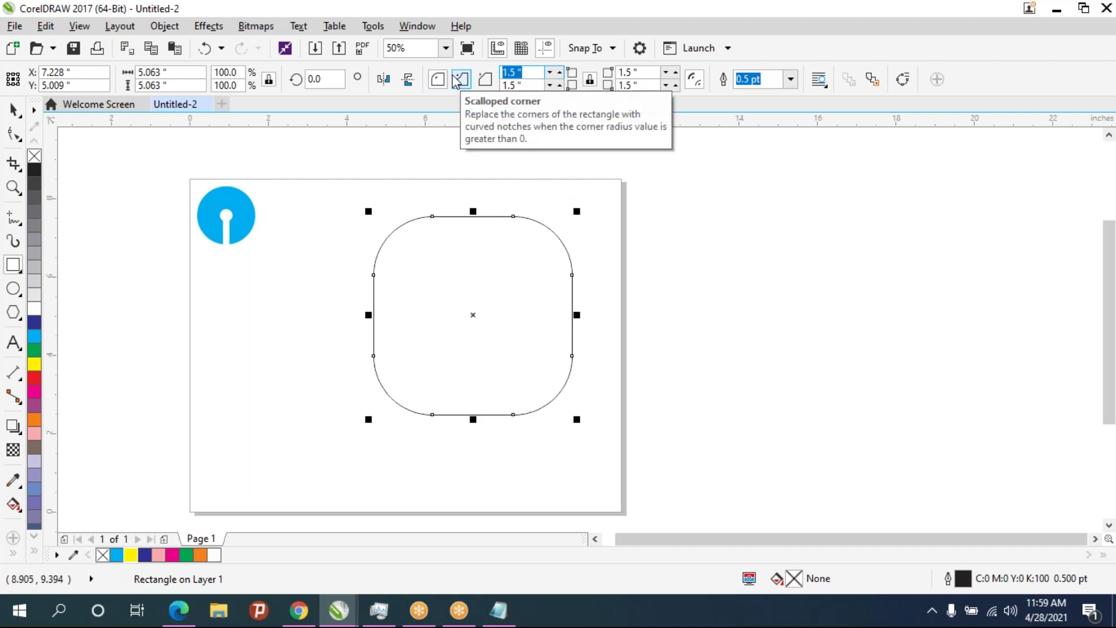
key(Return)
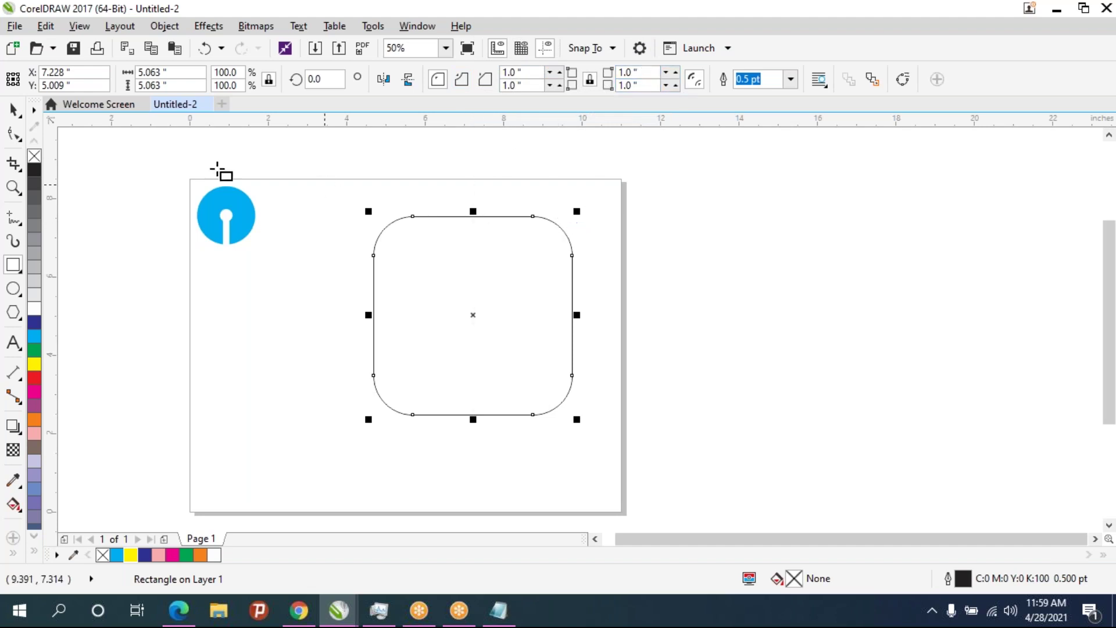
click(34, 170)
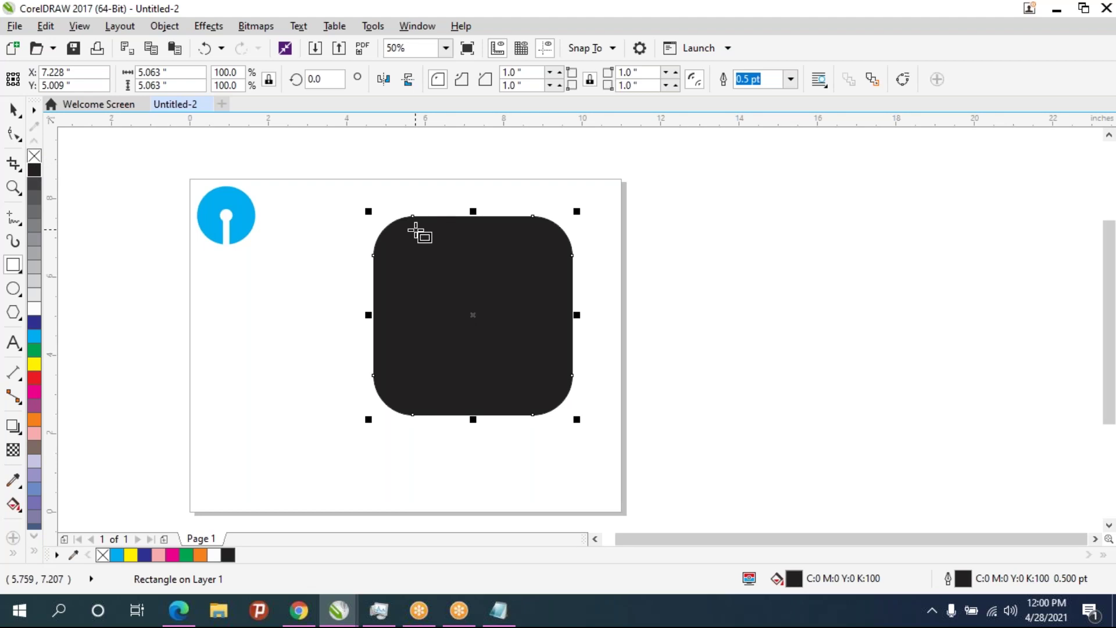
Draw a white-filled circle centred inside the black rounded square
click(13, 288)
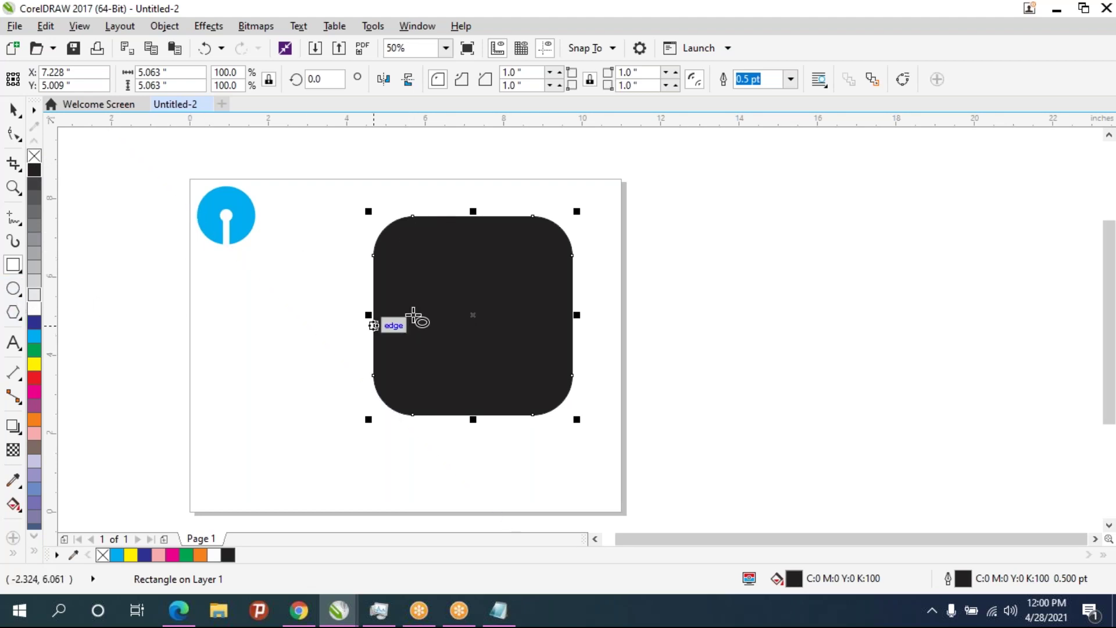
drag(419, 246, 543, 374)
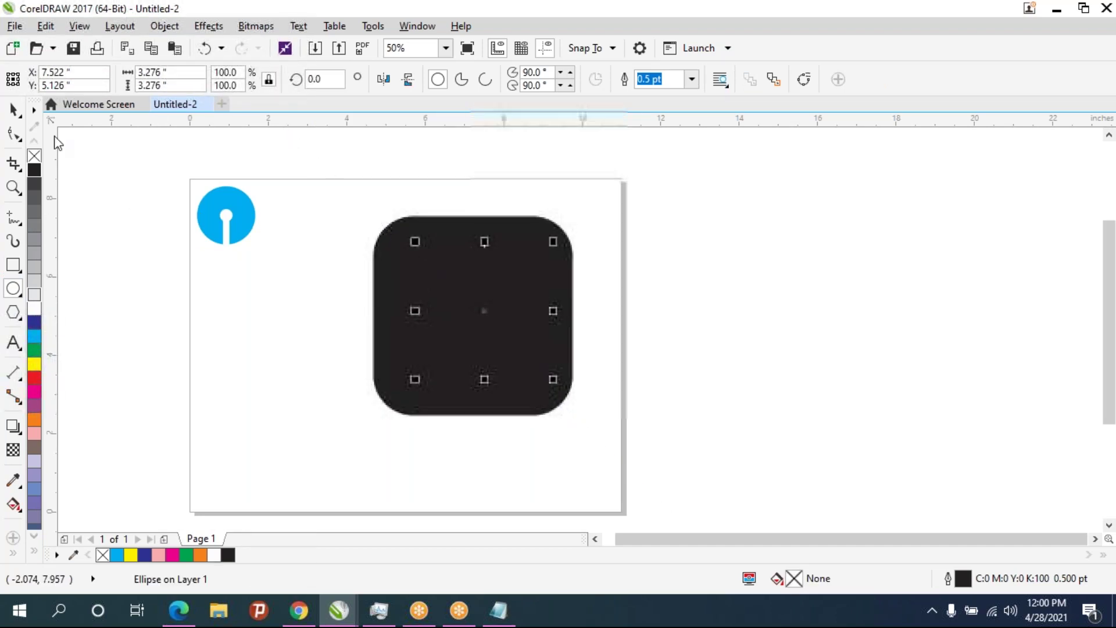
click(33, 308)
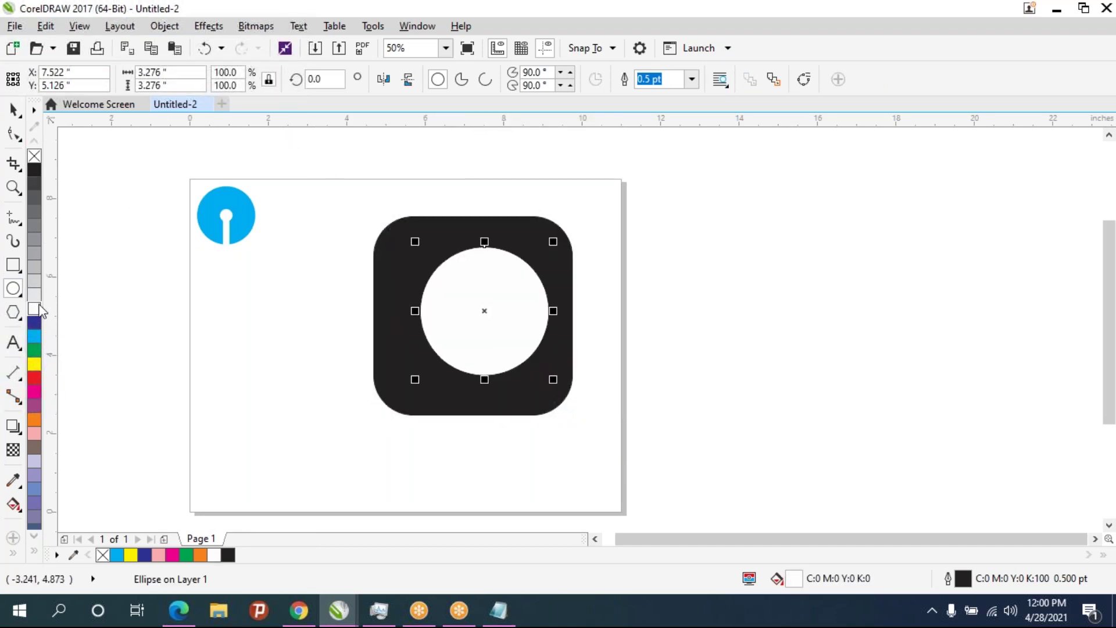
drag(480, 312, 469, 316)
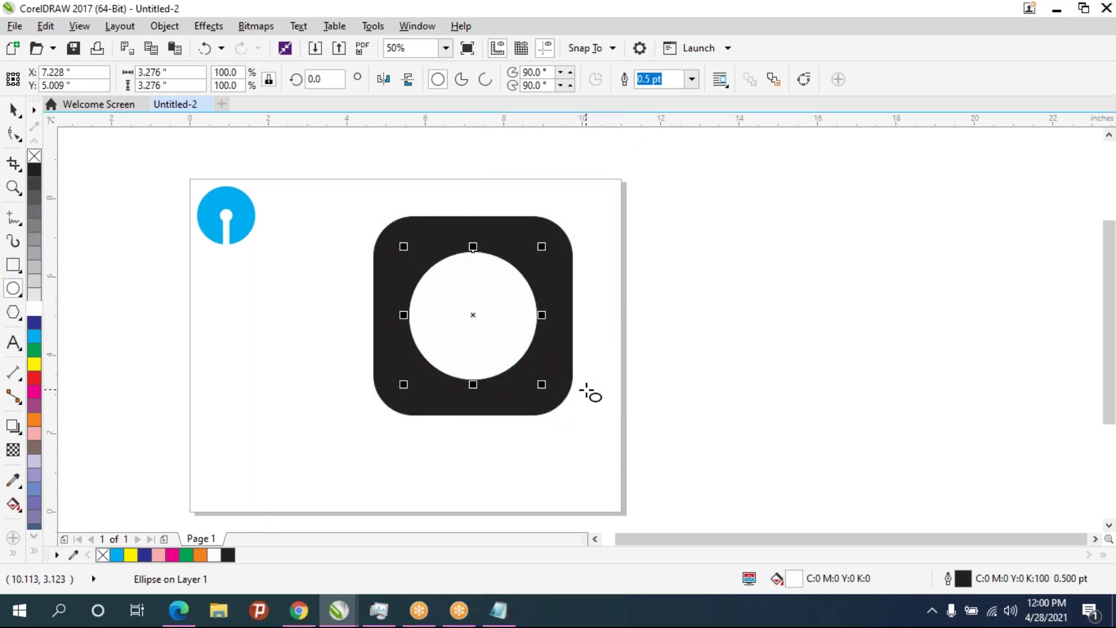
click(12, 109)
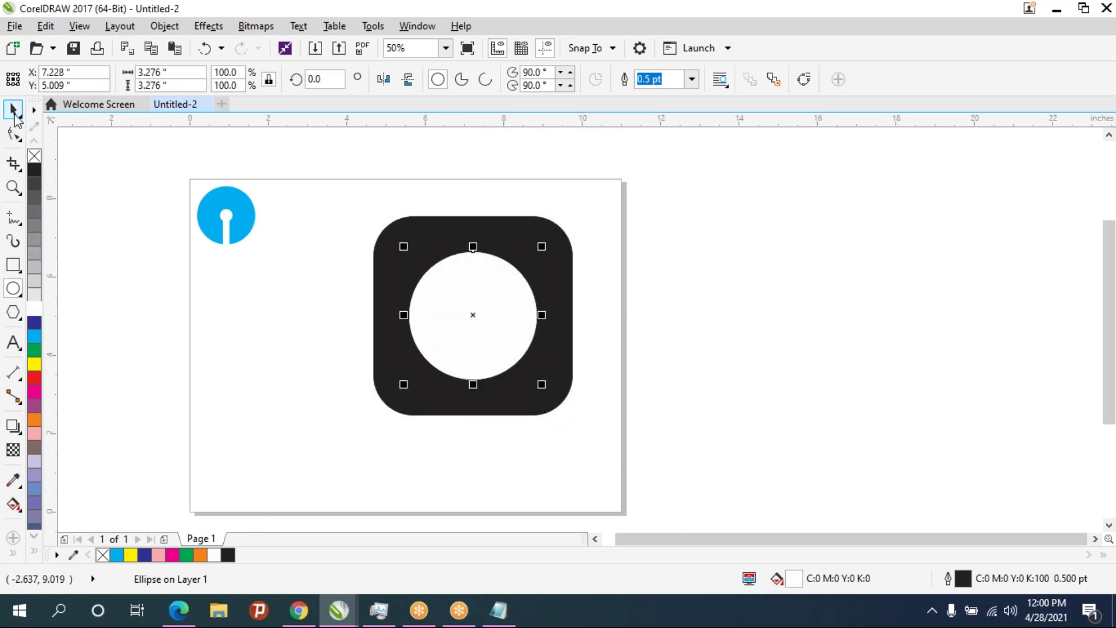
click(752, 446)
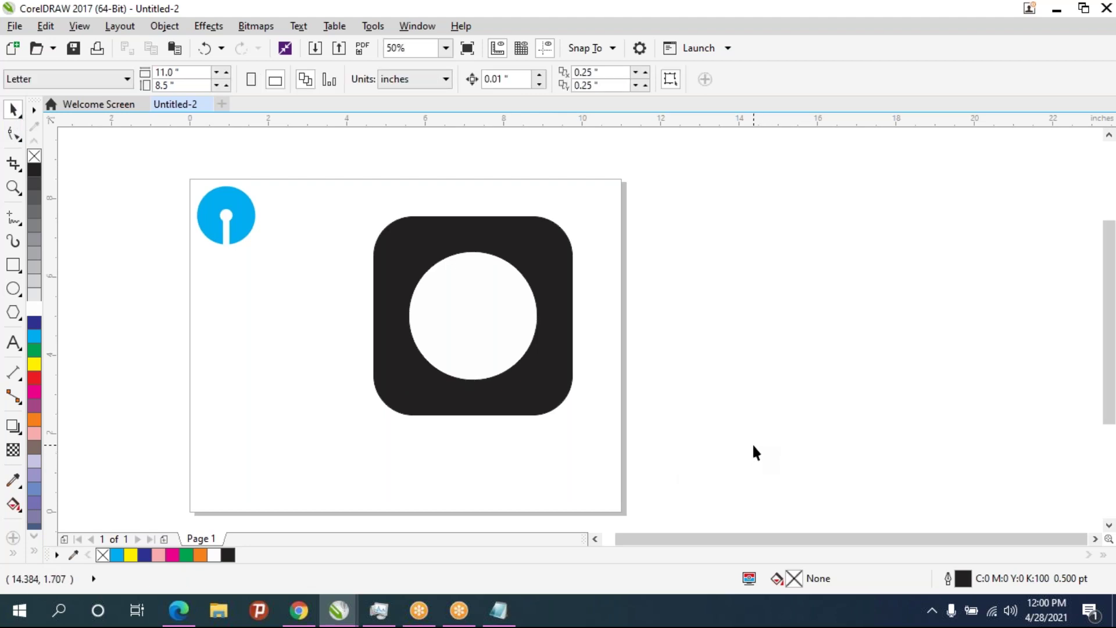
click(406, 331)
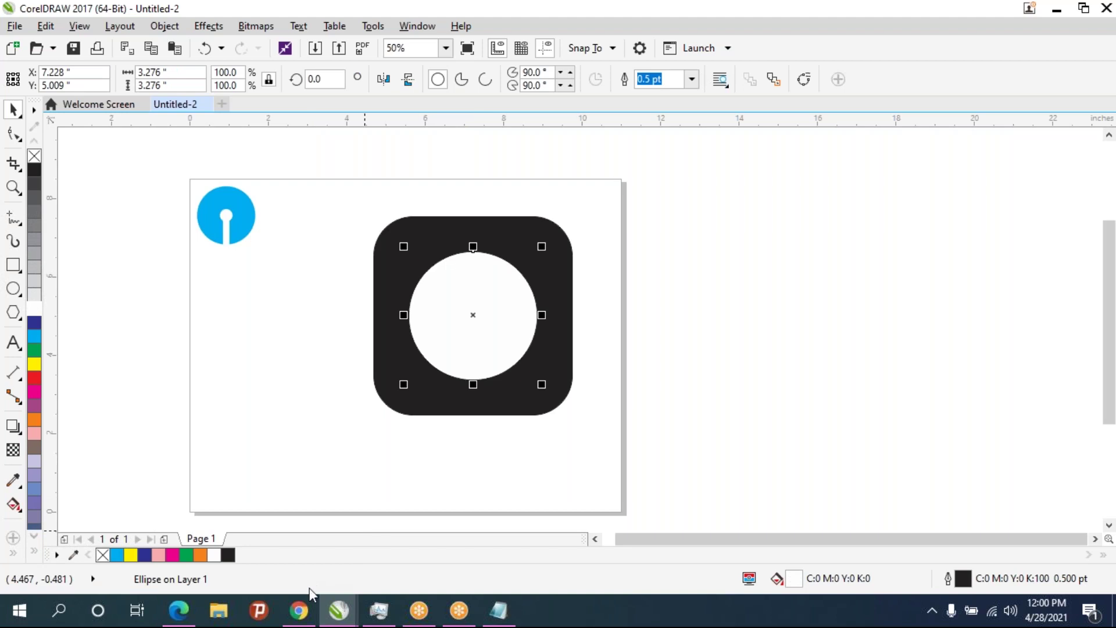
click(311, 611)
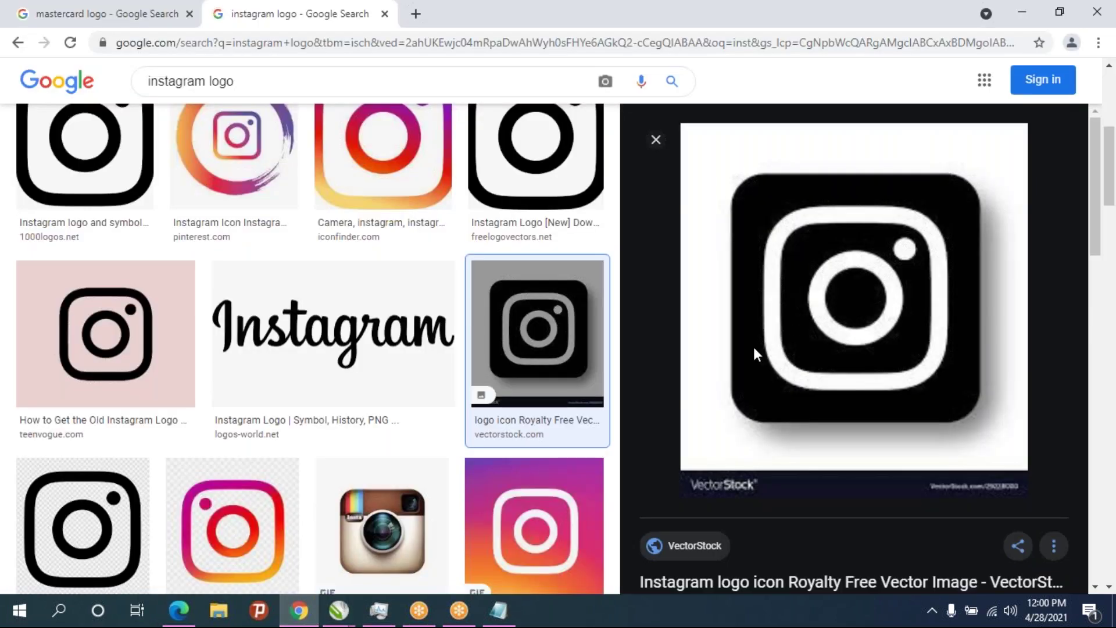
mouse_move(537, 331)
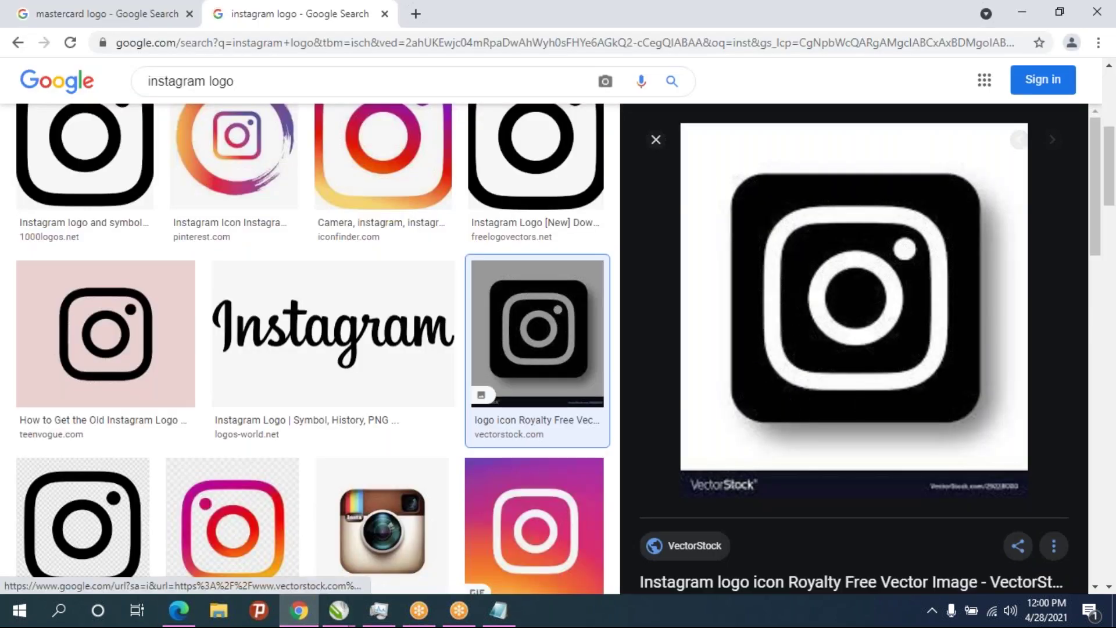
Open the Instagram logo image in its own Chrome tab and zoom in
right_click(766, 351)
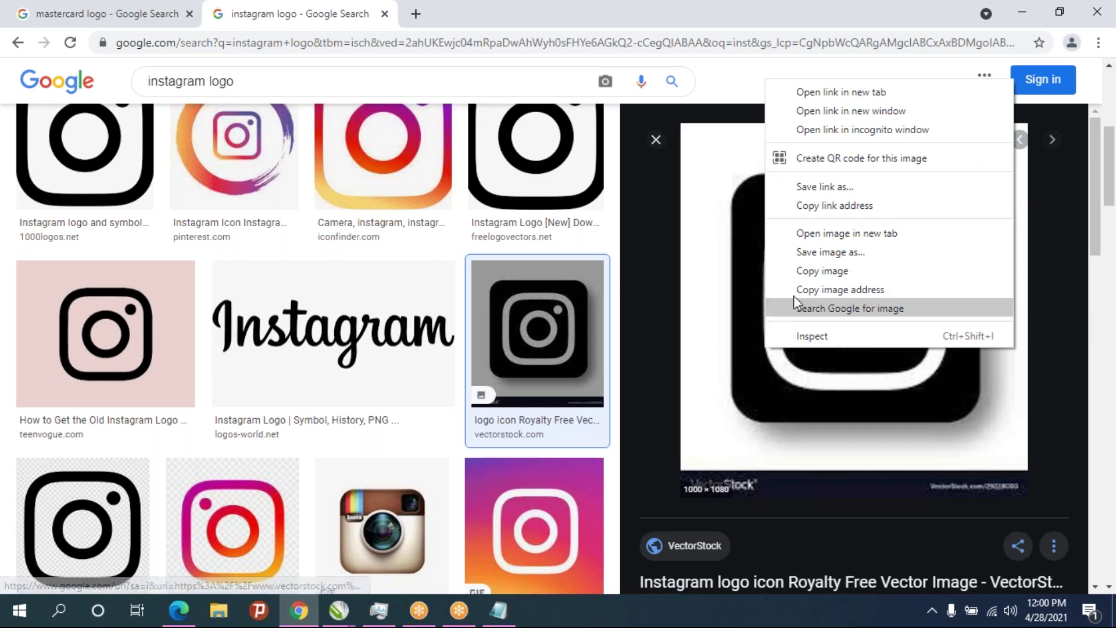
click(813, 234)
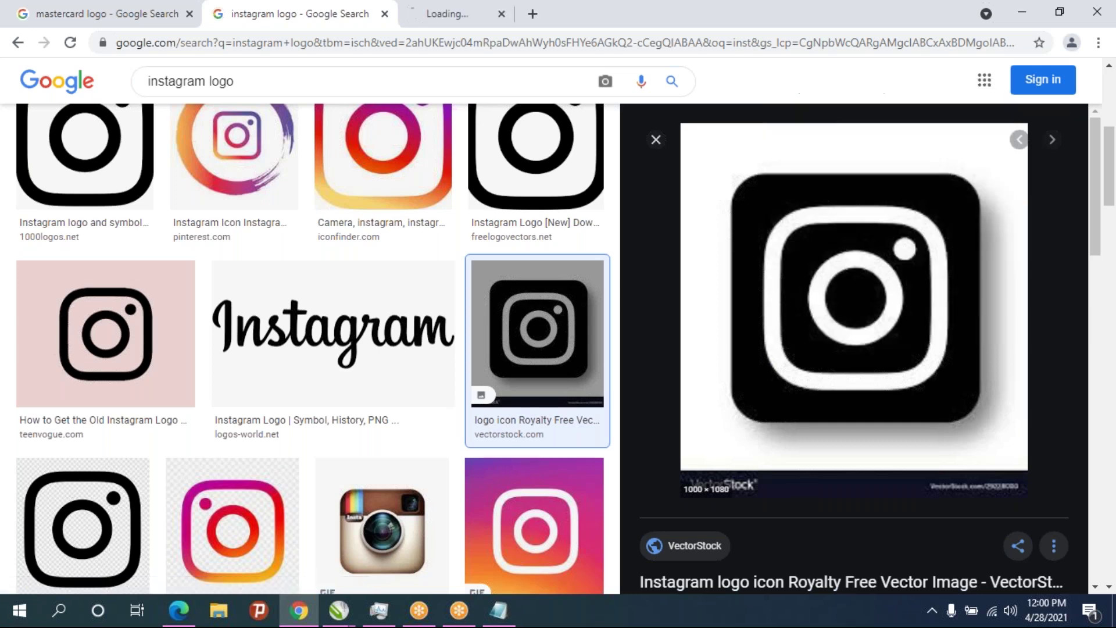
click(446, 26)
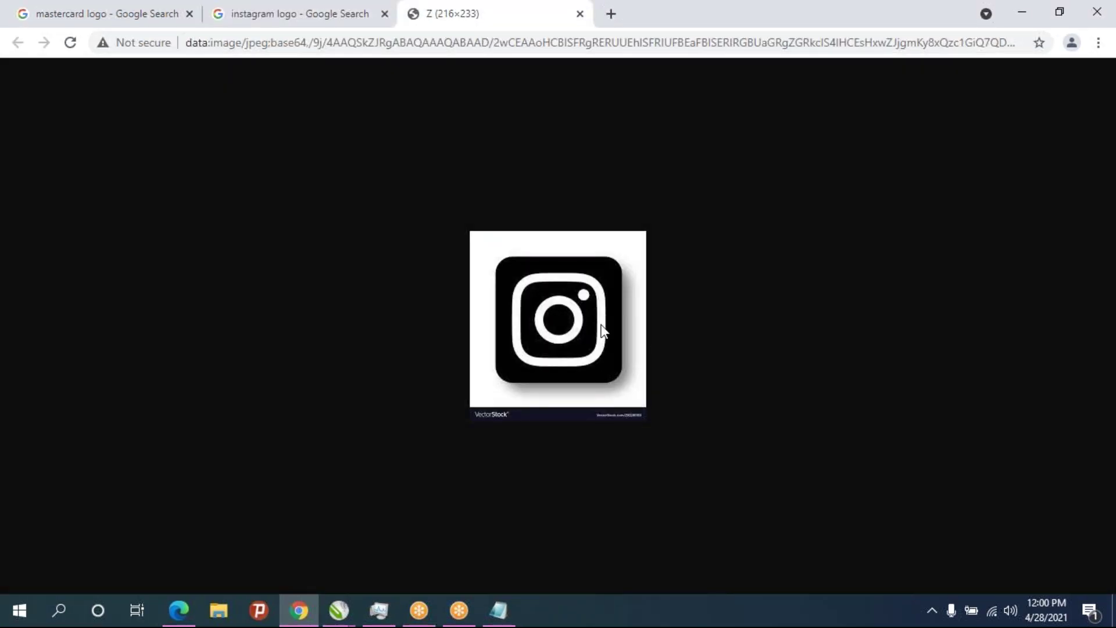
ctrl+scroll(601, 330, up, 1)
ctrl+scroll(602, 330, up, 5)
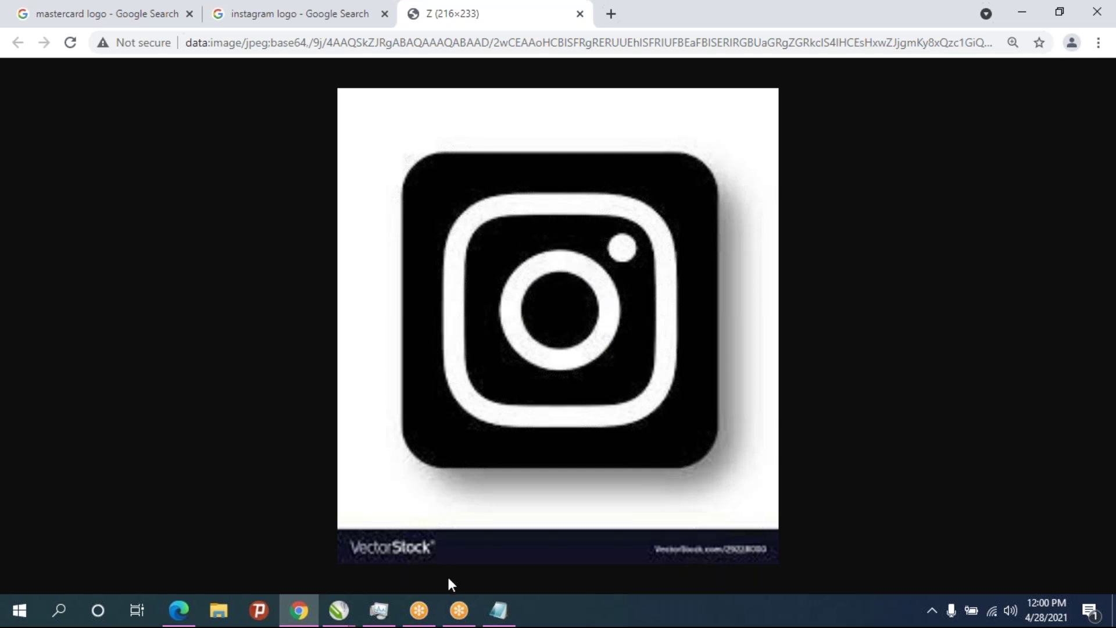
mouse_move(338, 610)
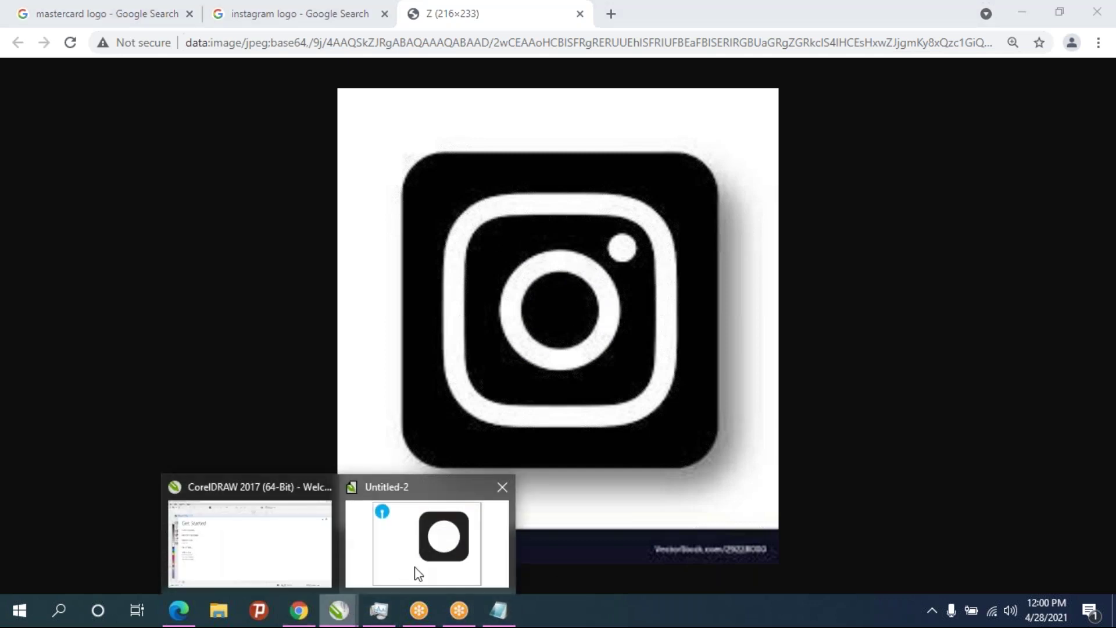
click(419, 572)
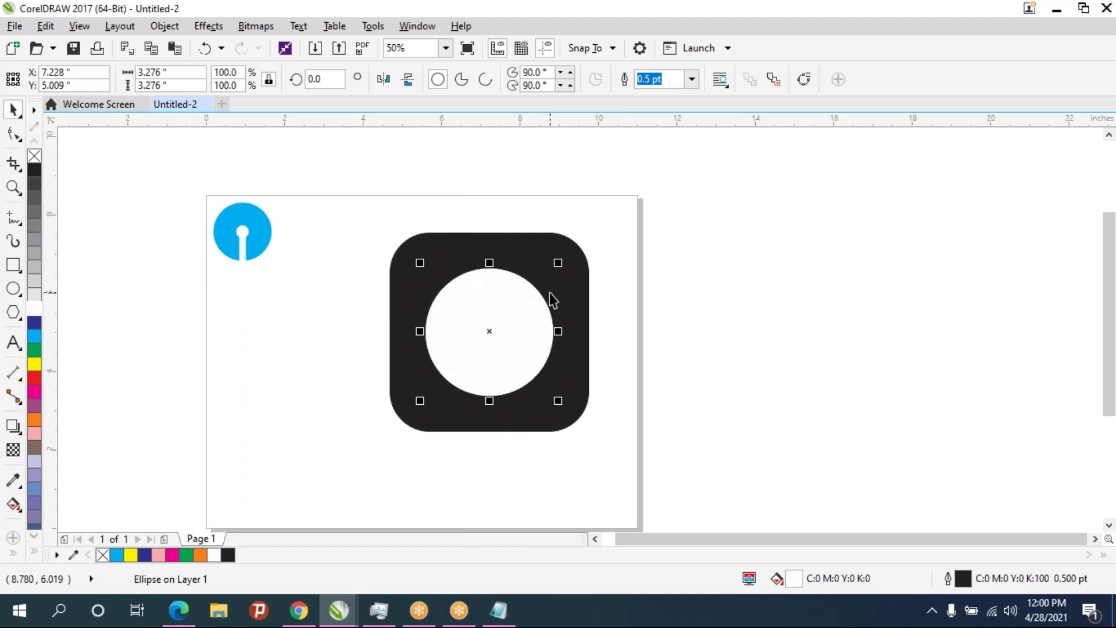
Add a smaller black copy of the white circle, centred to leave a white ring
drag(558, 266, 519, 301)
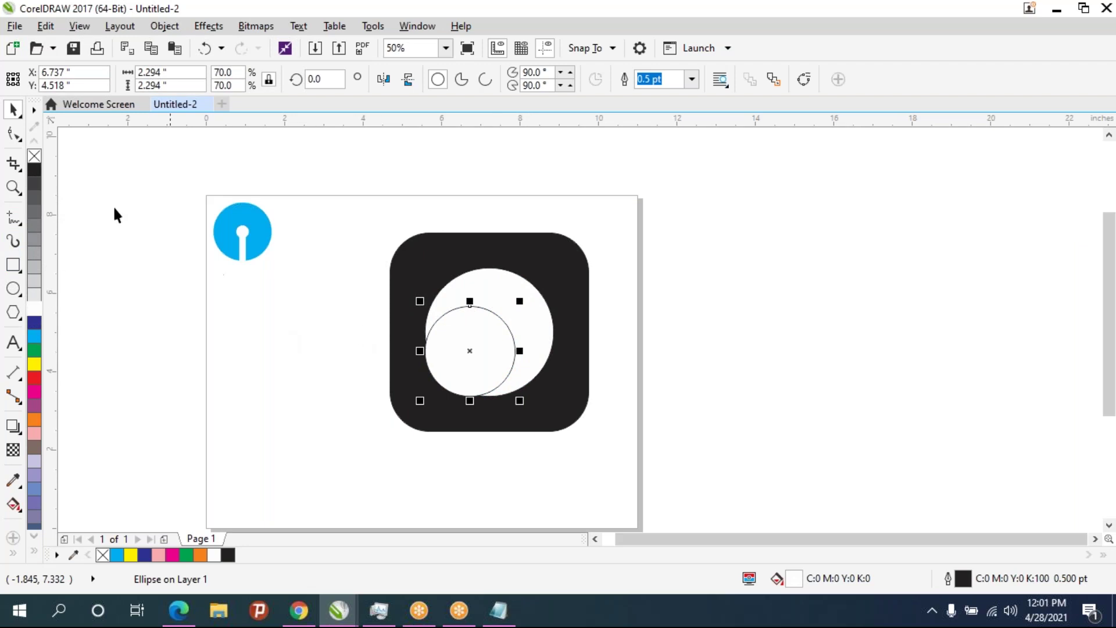
click(35, 169)
drag(471, 351, 489, 331)
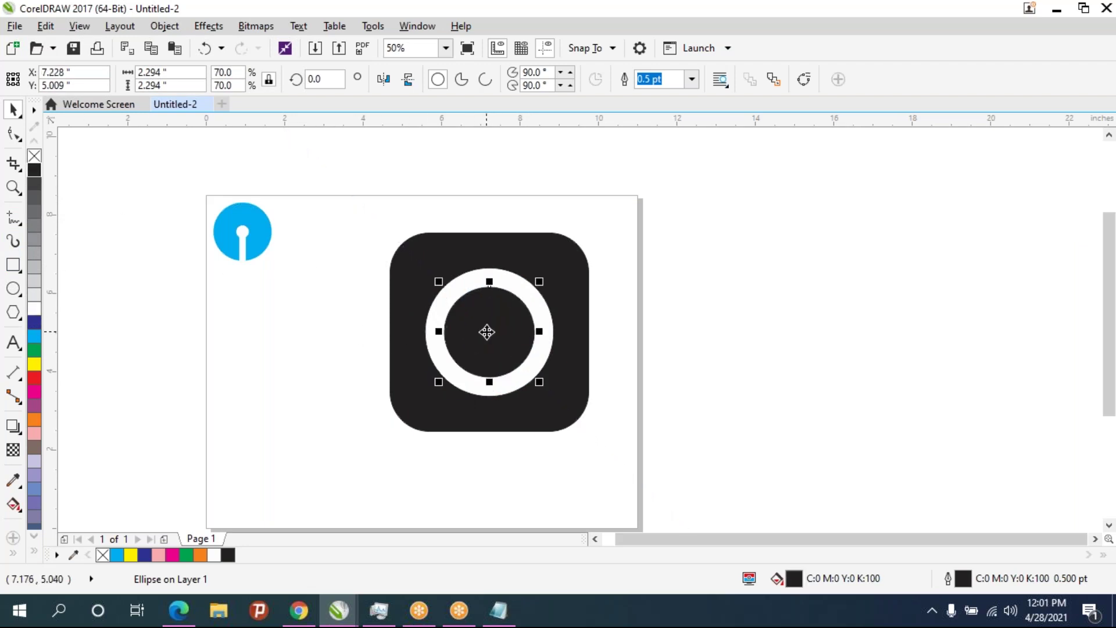
click(666, 399)
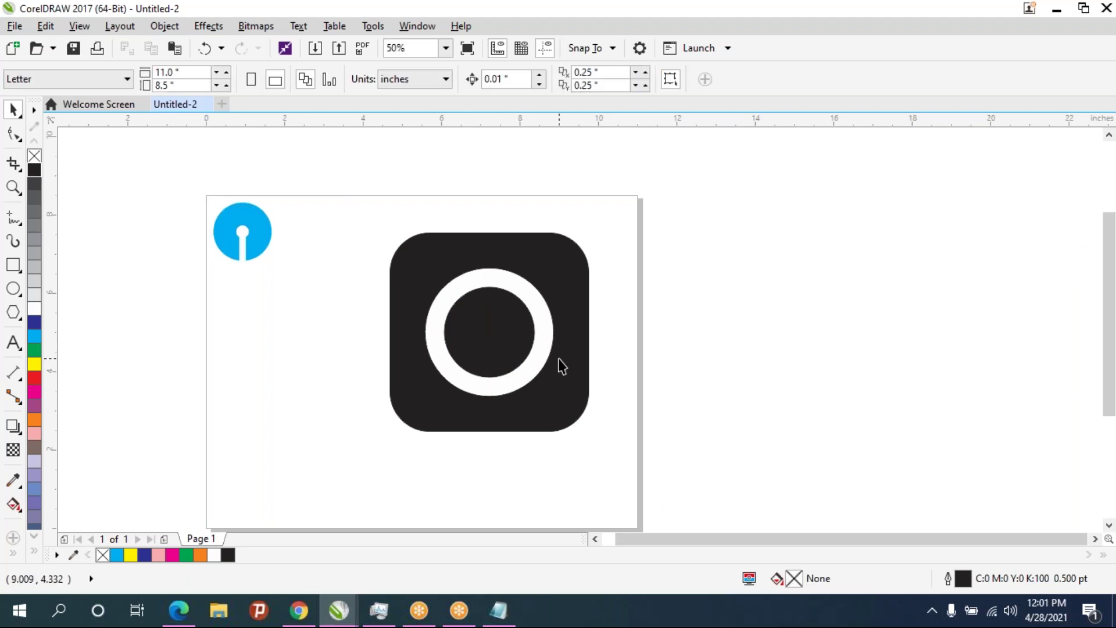
scroll(559, 365, up, 2)
scroll(561, 365, down, 2)
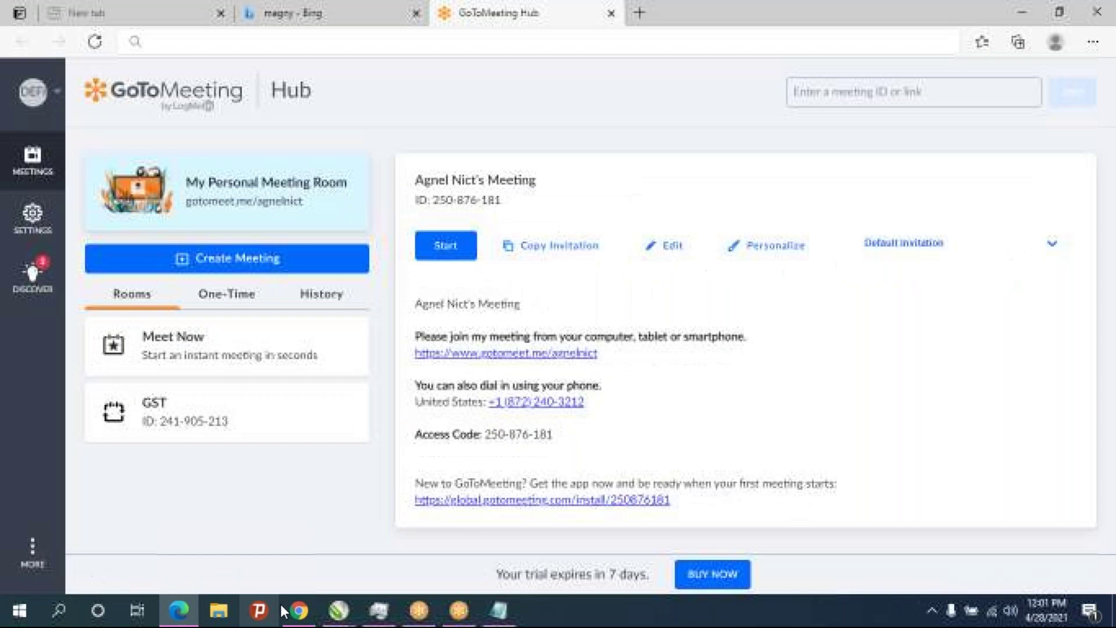
click(297, 611)
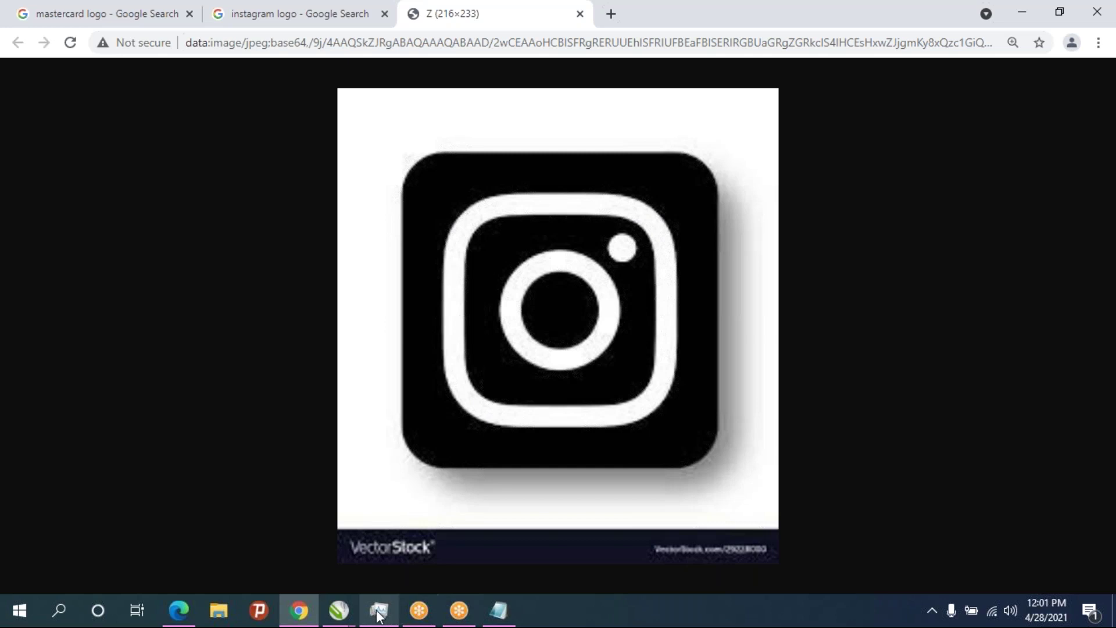
click(339, 610)
click(429, 558)
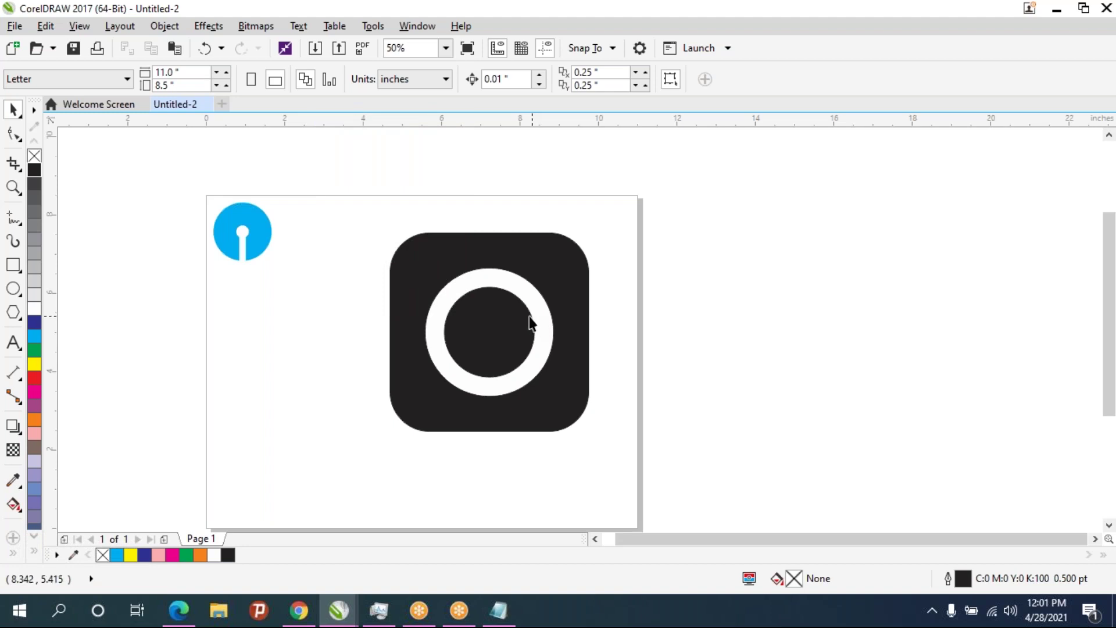
click(553, 257)
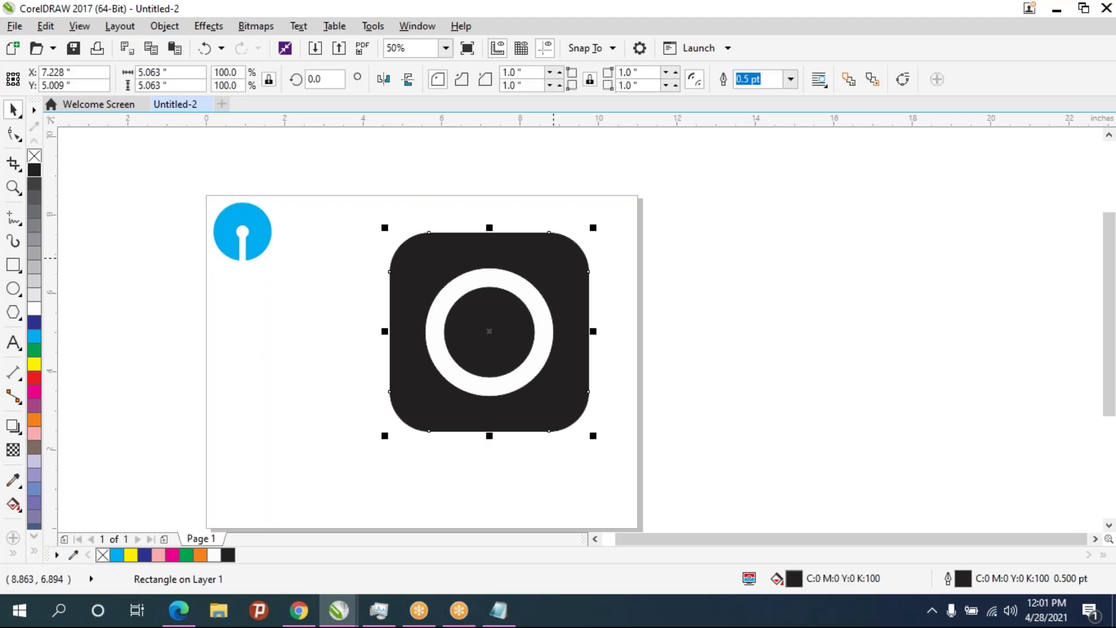
click(737, 314)
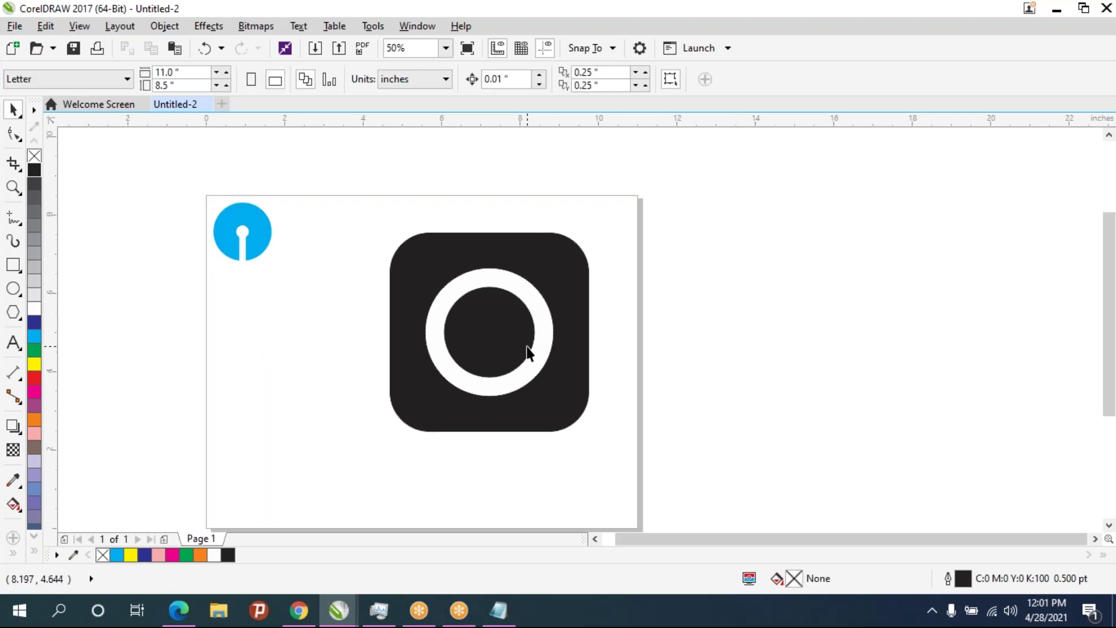
click(561, 254)
click(661, 278)
click(577, 275)
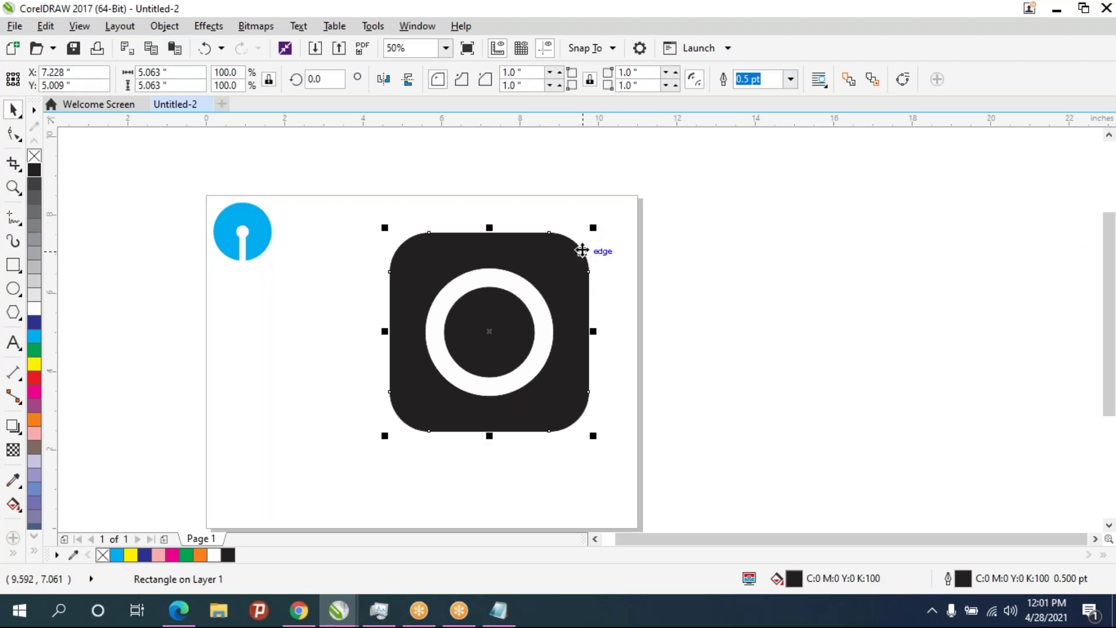
click(562, 265)
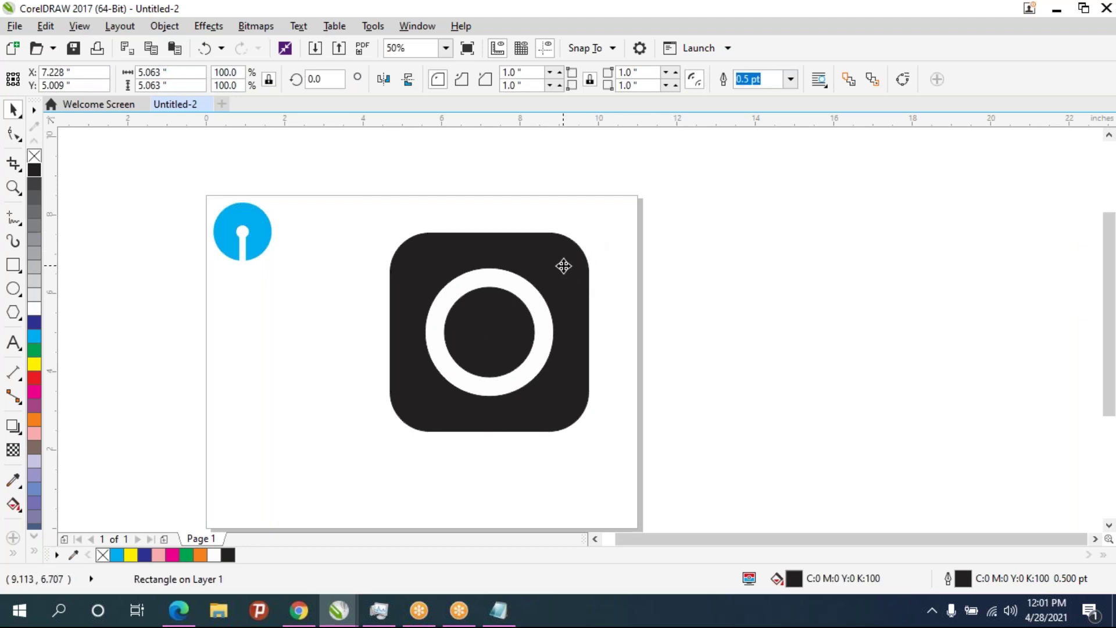
click(652, 280)
click(575, 291)
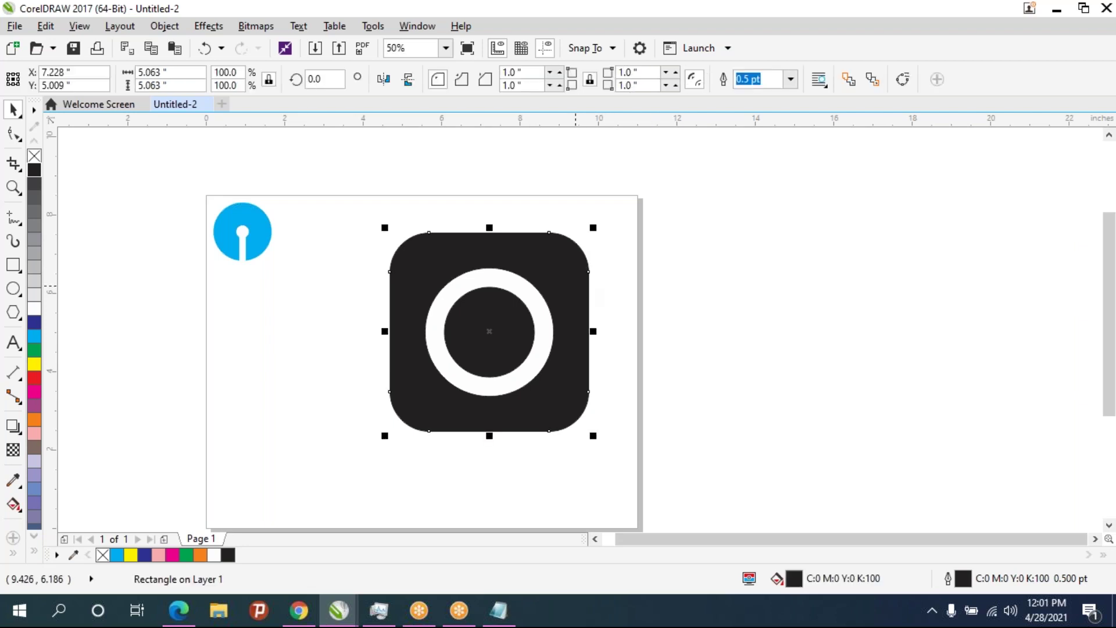
click(298, 610)
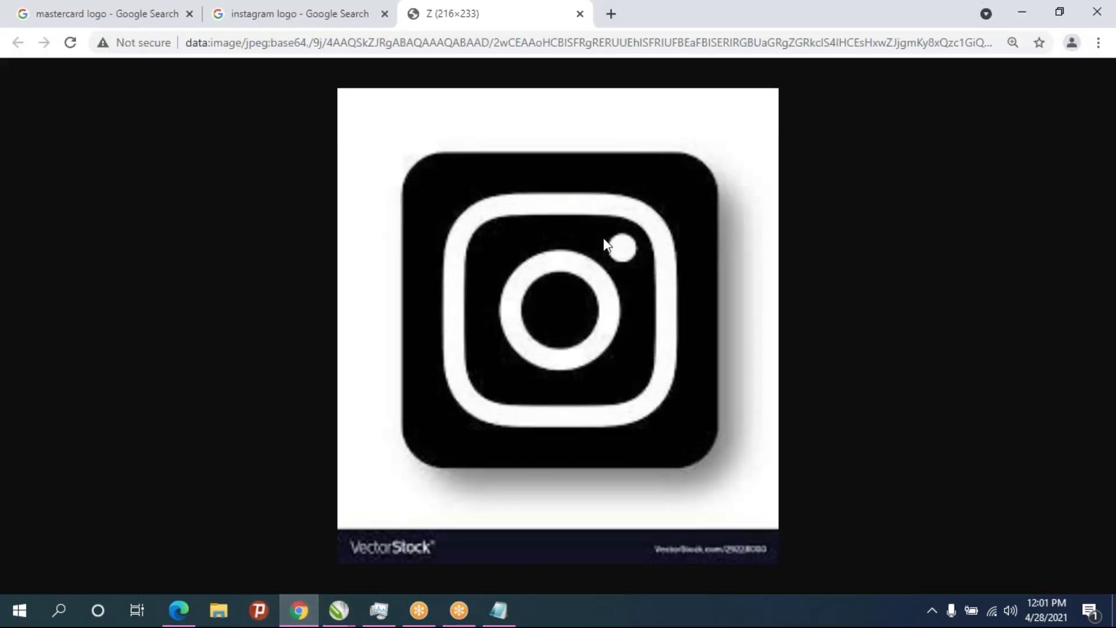
click(298, 611)
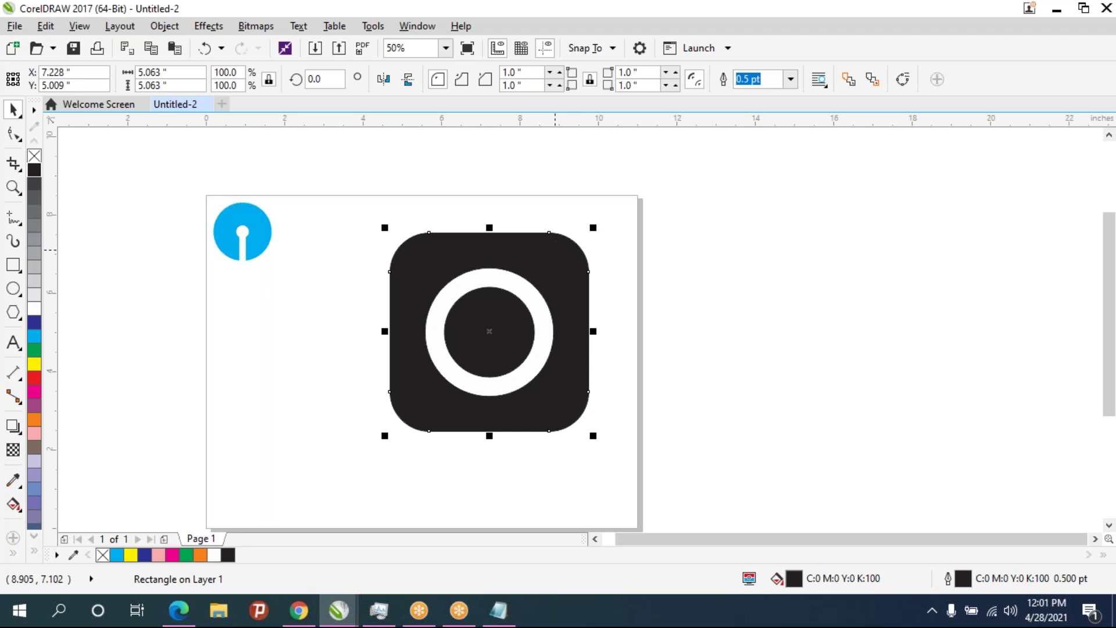
Paste an enlarged copy of the rounded square and move it to the page's left
key(shift+Page_Up)
drag(593, 227, 669, 171)
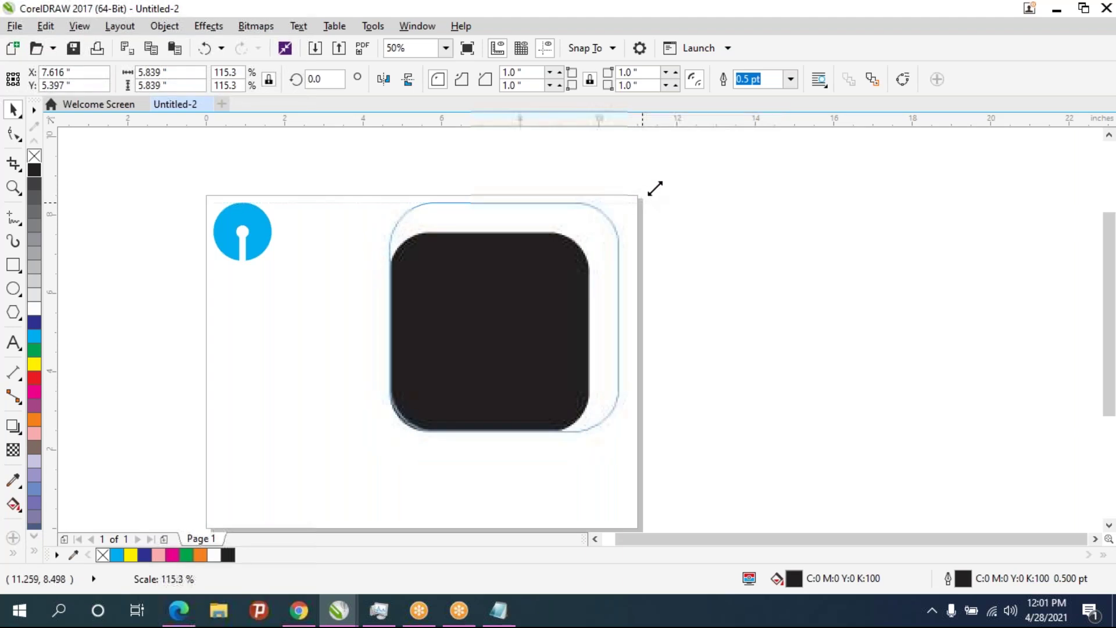
drag(516, 307, 274, 381)
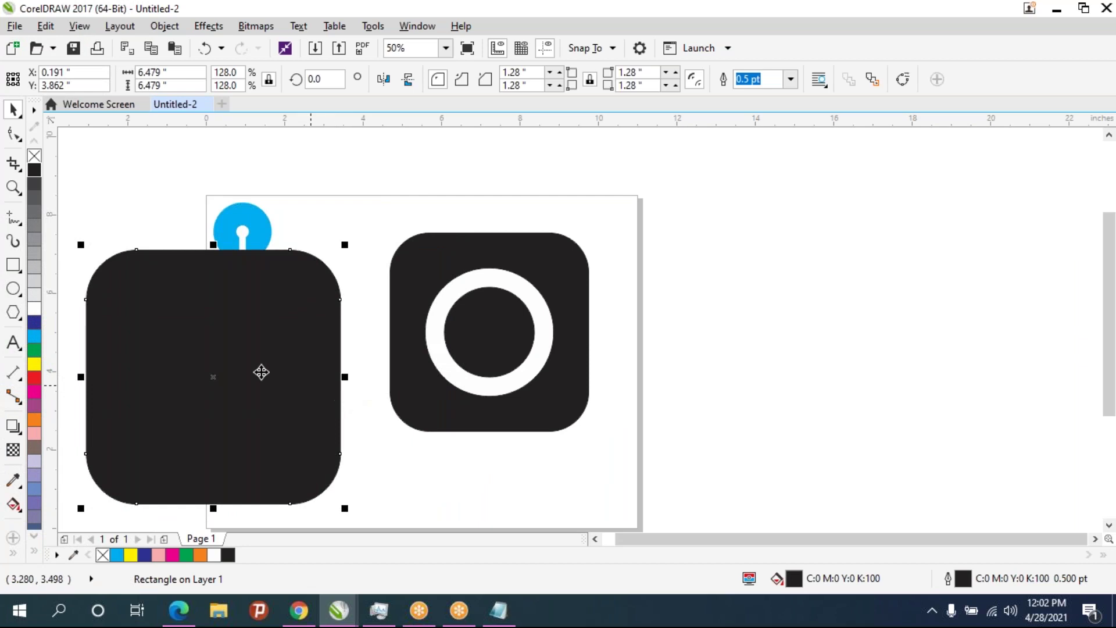
Move the whole camera icon onto the large square at the left edge
mouse_move(235, 364)
mouse_down()
mouse_move(270, 349)
mouse_move(490, 321)
mouse_up()
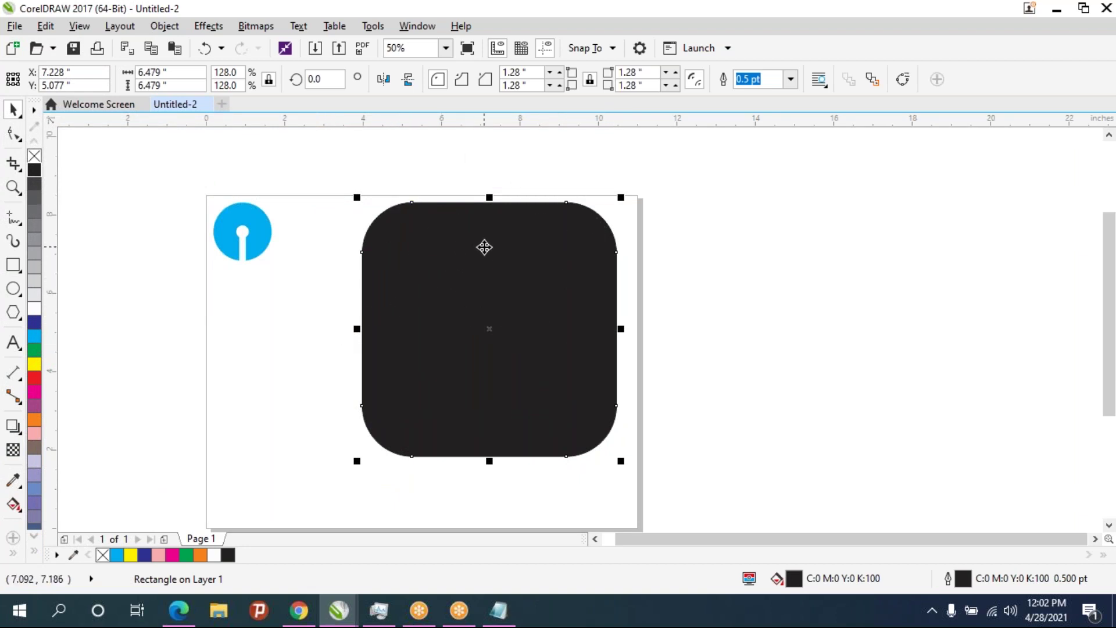
drag(494, 256, 210, 274)
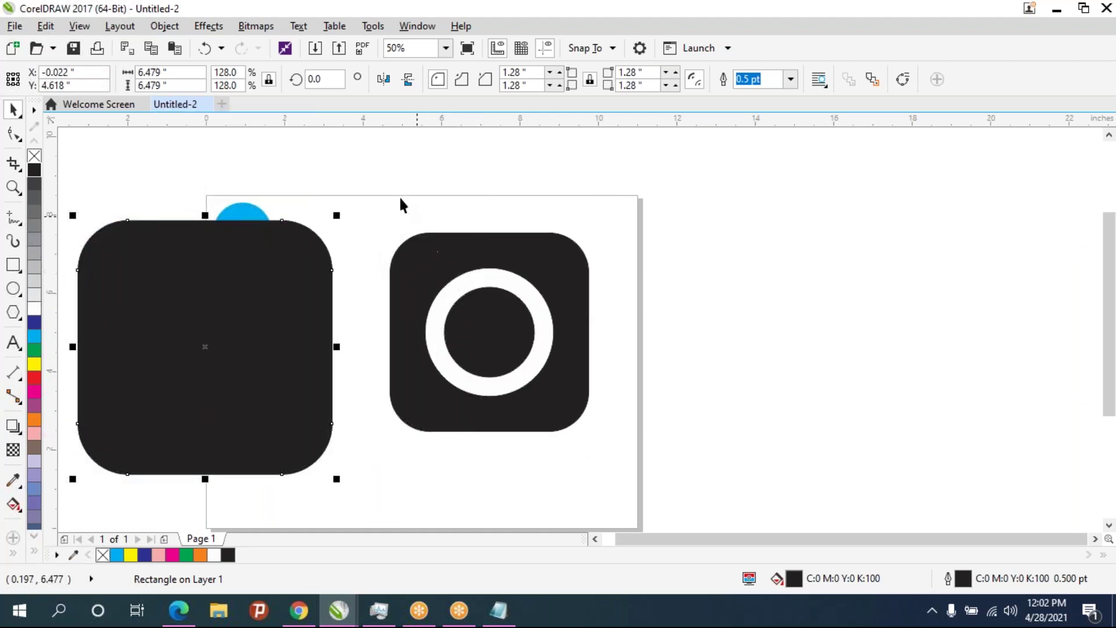
drag(368, 184, 636, 477)
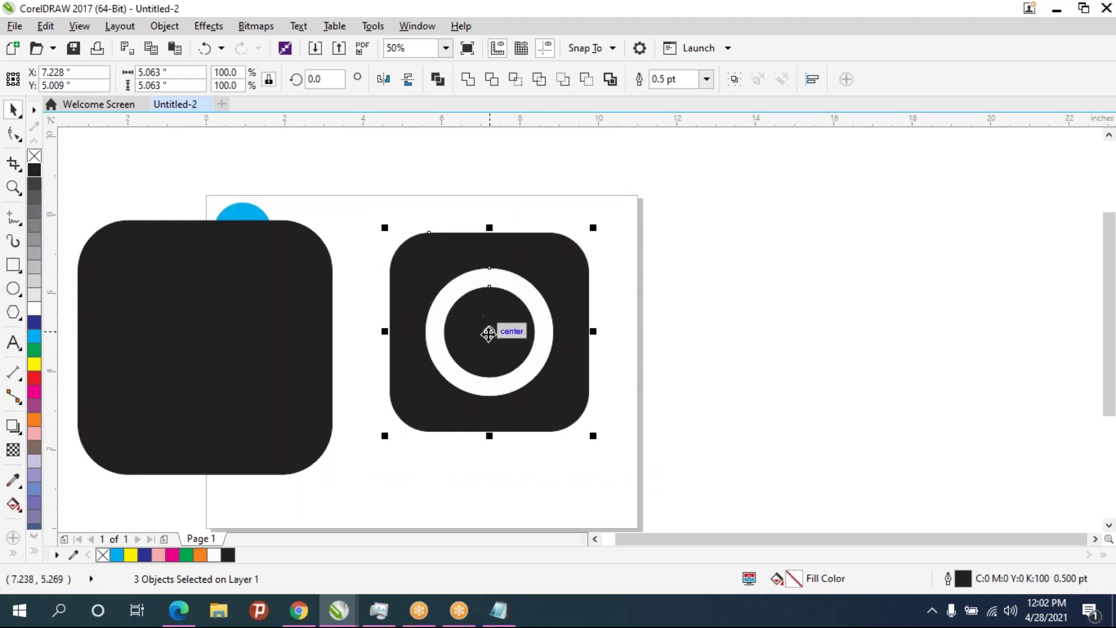
drag(489, 330, 201, 347)
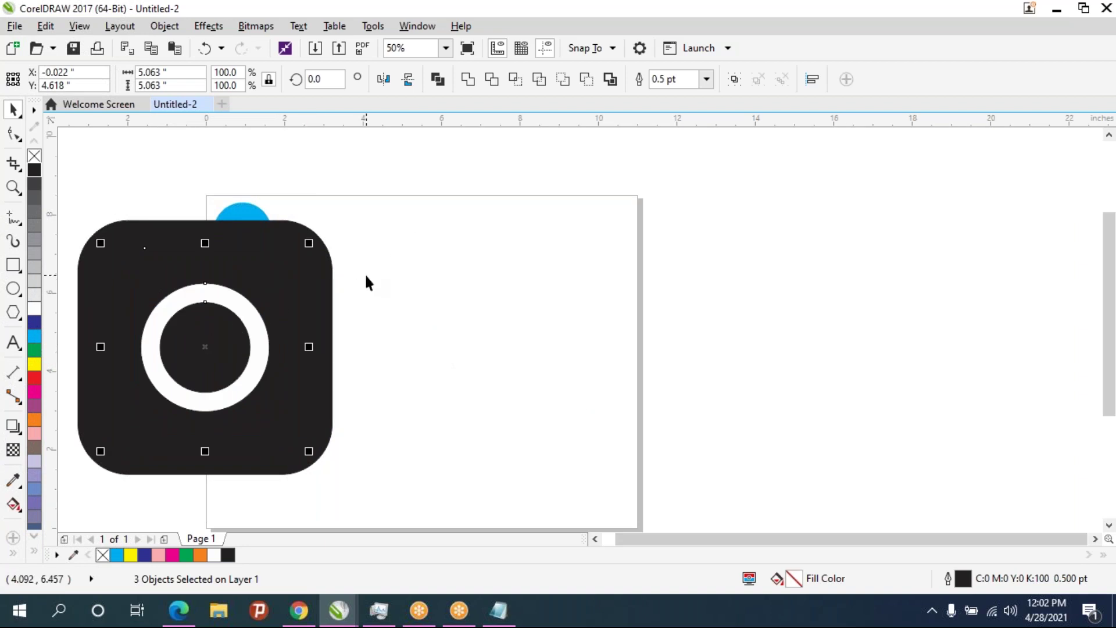
Fill the large rounded square white and shrink it into a thin border
click(328, 290)
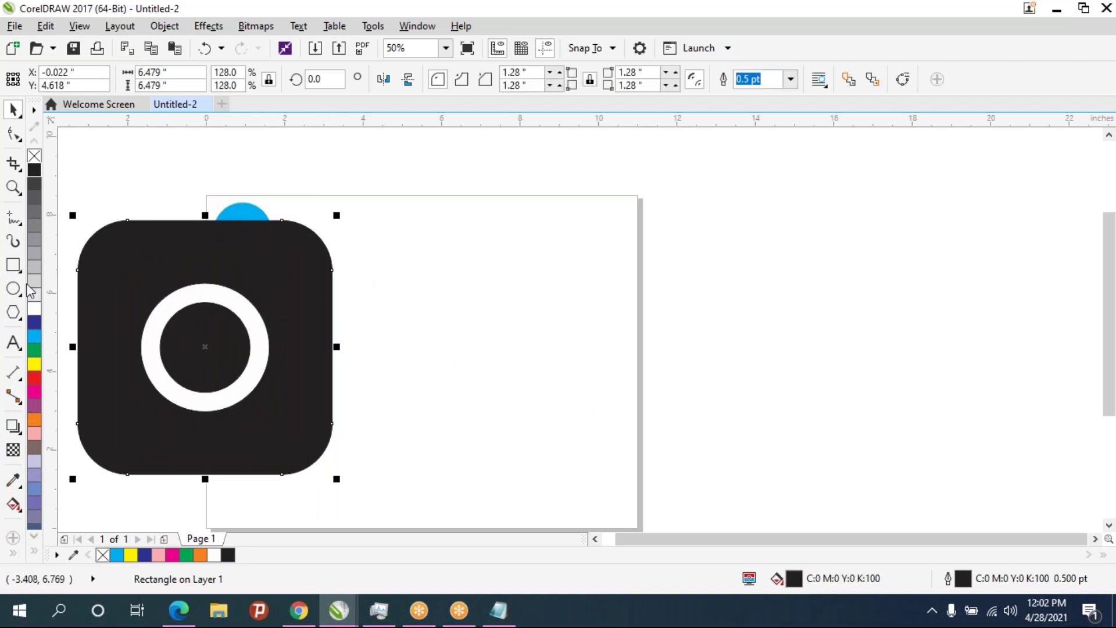
click(33, 308)
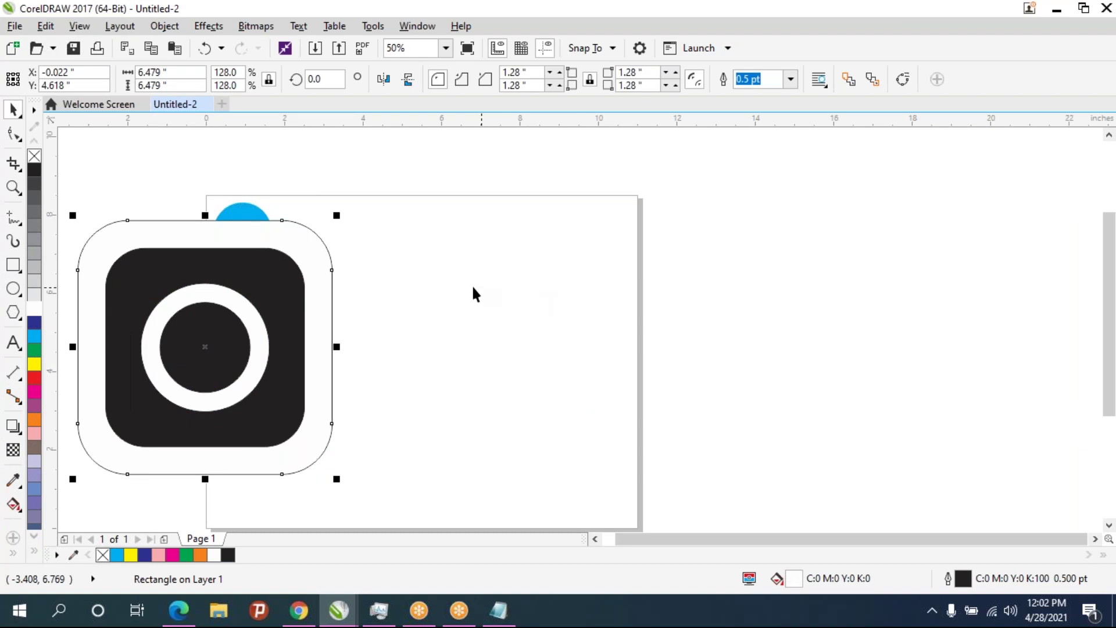
click(372, 299)
click(324, 249)
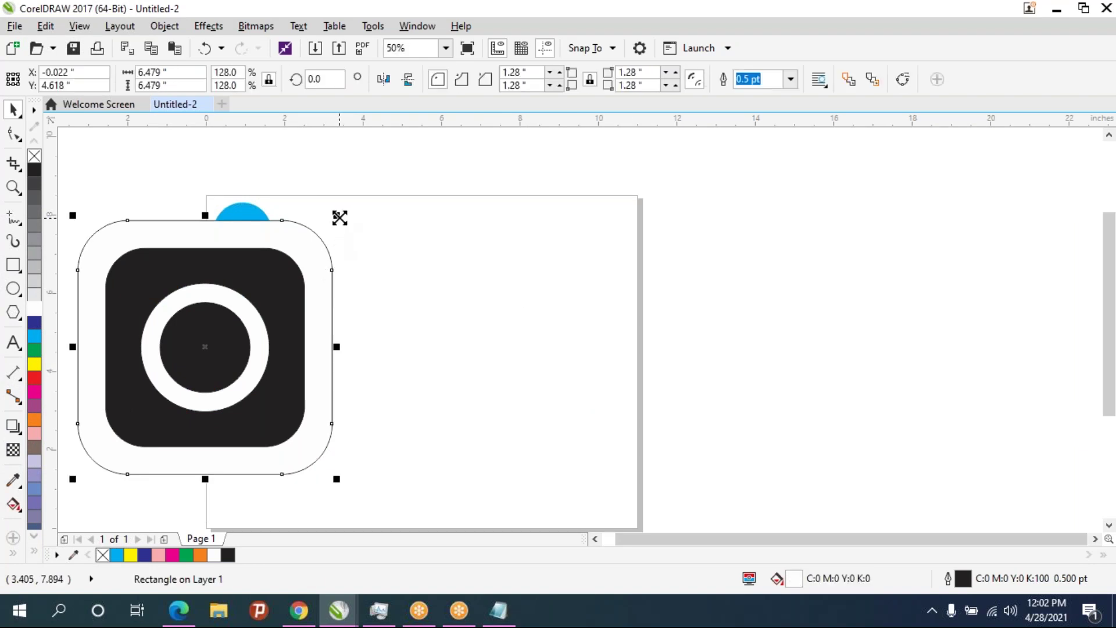
drag(339, 217, 333, 224)
click(372, 232)
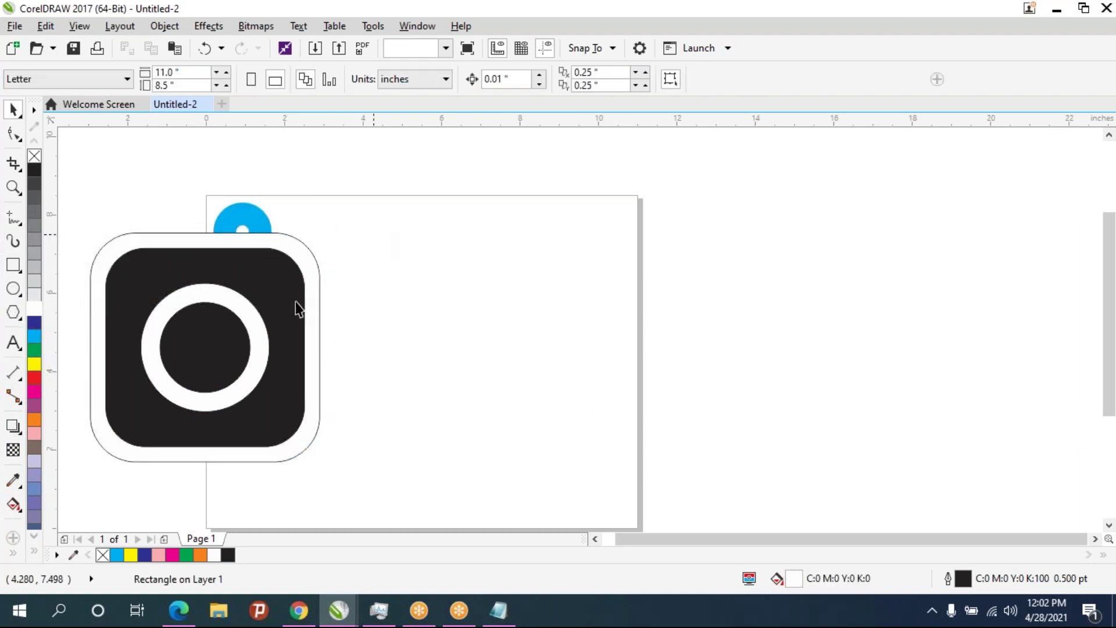
Move the bordered icon onto the page and add an enlarged copy of its outer square
mouse_move(406, 465)
mouse_down()
mouse_move(158, 220)
mouse_move(203, 210)
mouse_up()
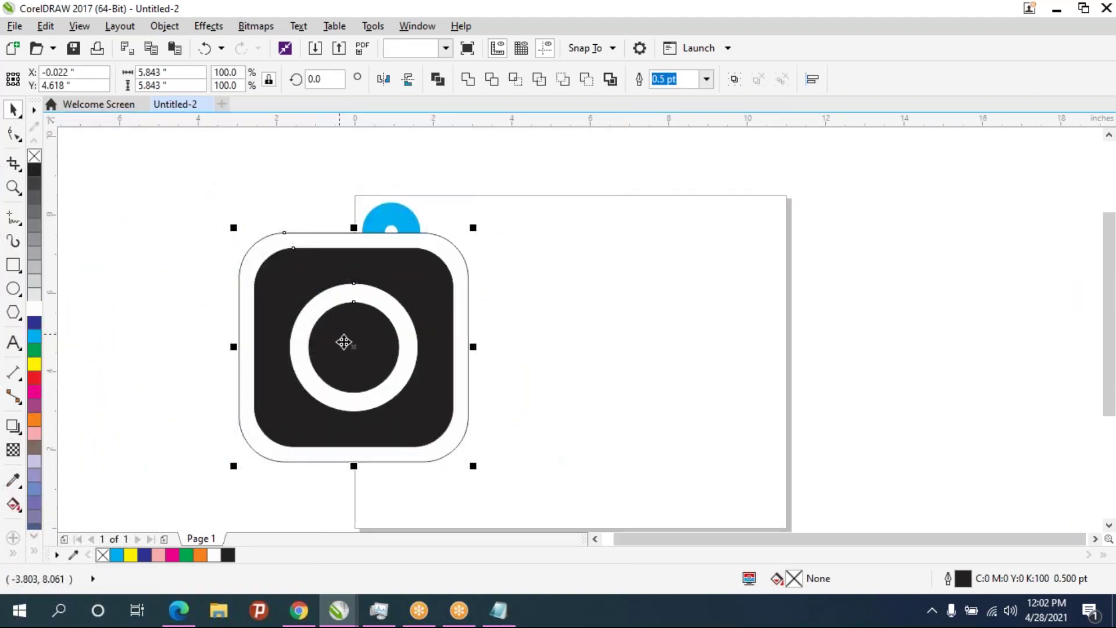
drag(358, 350, 621, 351)
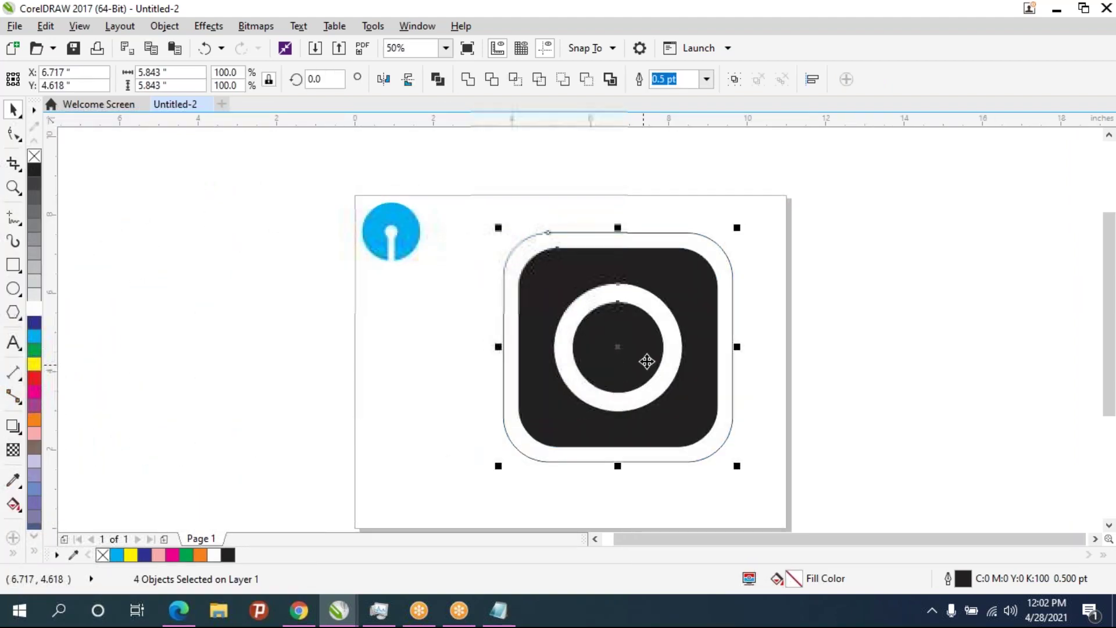
click(745, 364)
click(516, 233)
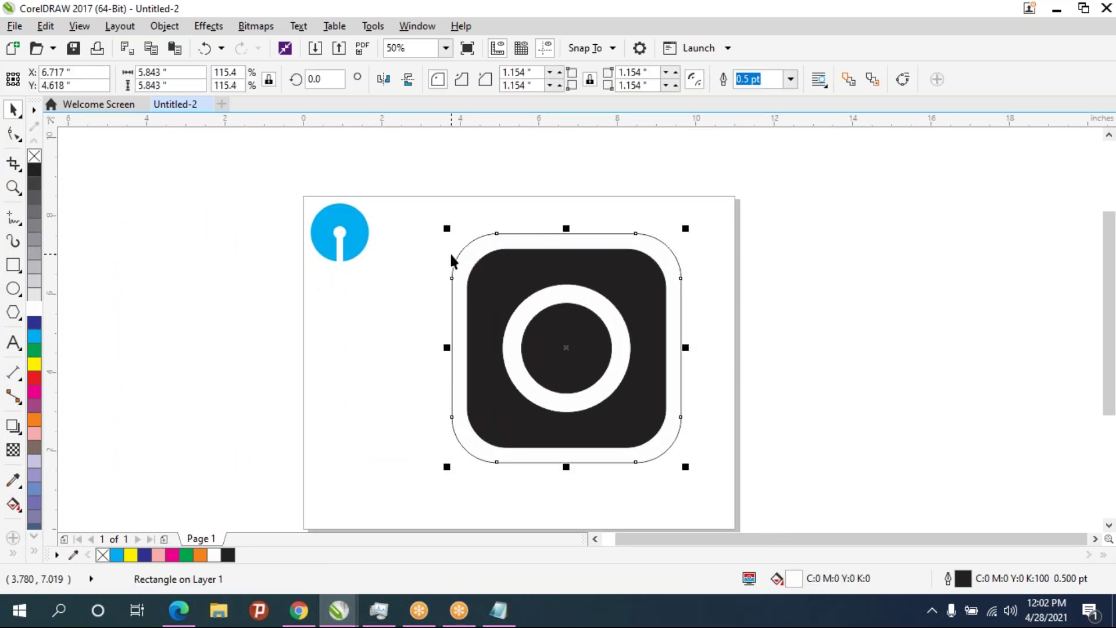
key(shift+Page_Up)
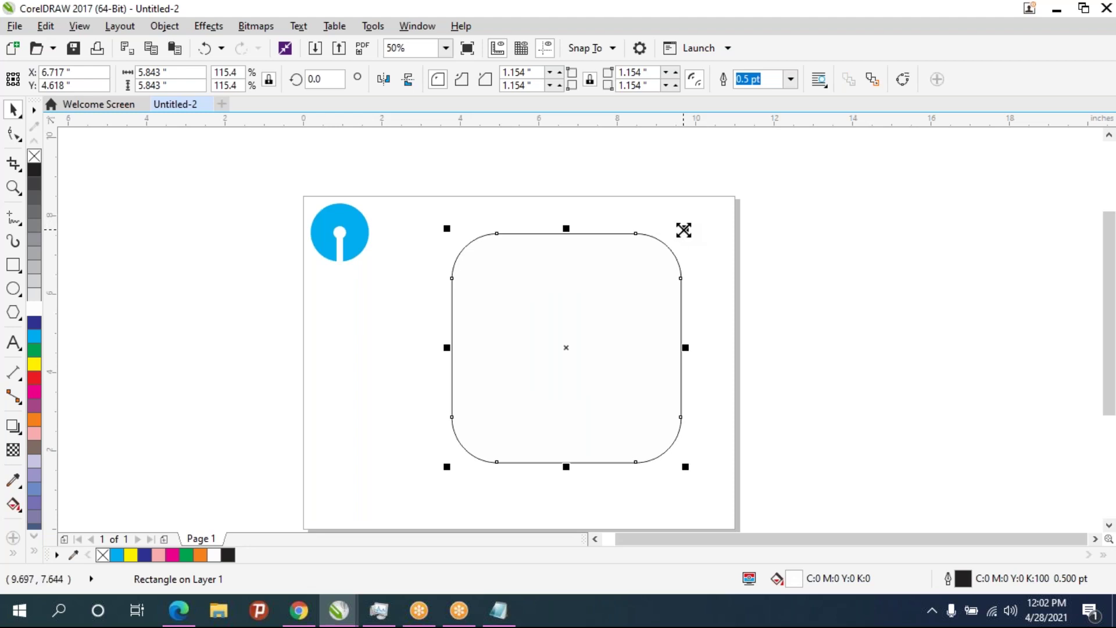
drag(687, 231, 711, 205)
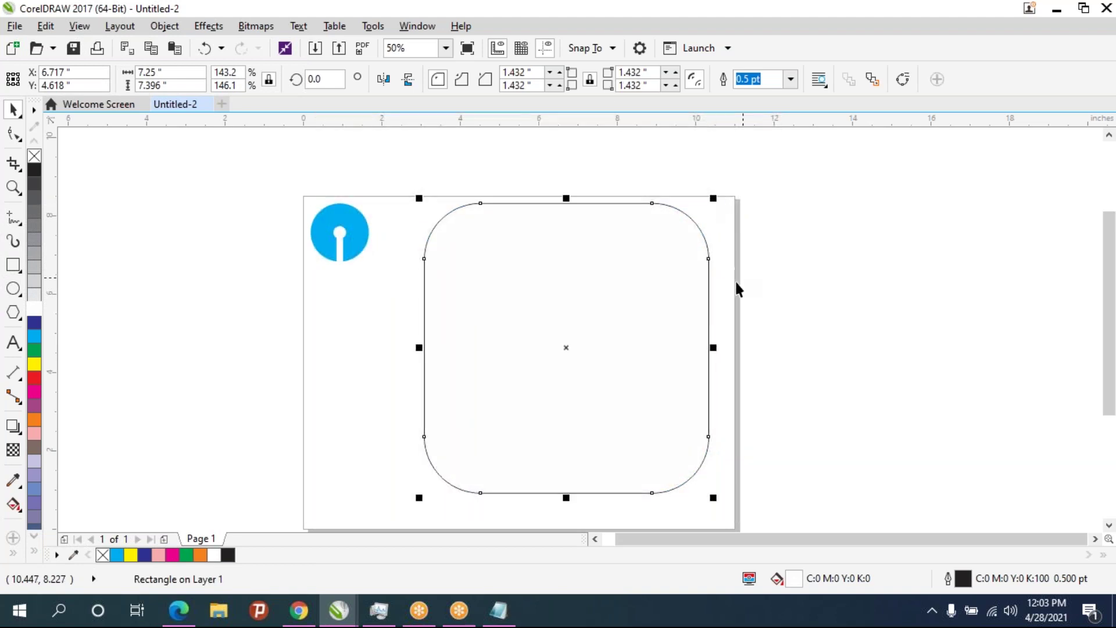
Fill the enlarged copy black, move it left, and place the bordered icon on it
click(33, 174)
drag(567, 347, 247, 361)
drag(425, 212, 709, 490)
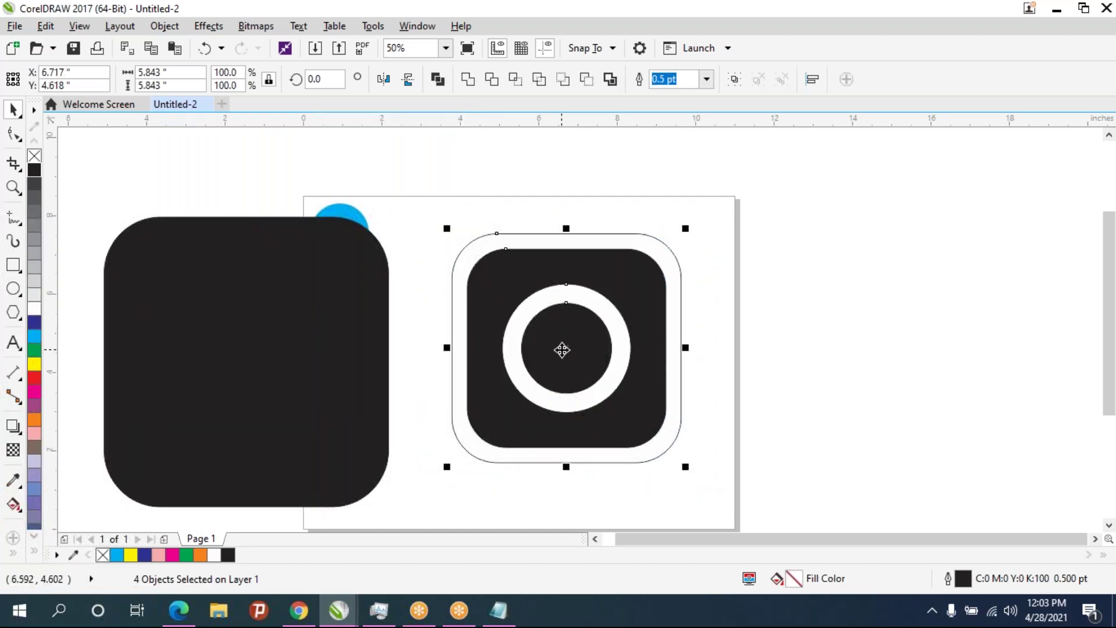
key(Delete)
key(ctrl+z)
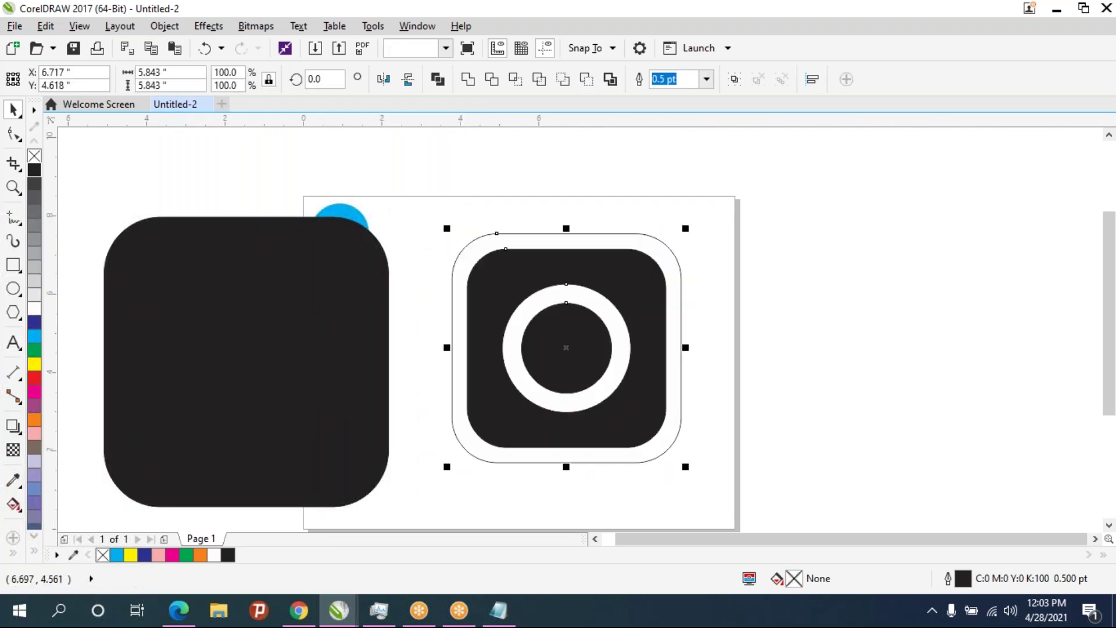
mouse_move(519, 360)
mouse_down()
mouse_move(242, 372)
mouse_move(245, 361)
mouse_up()
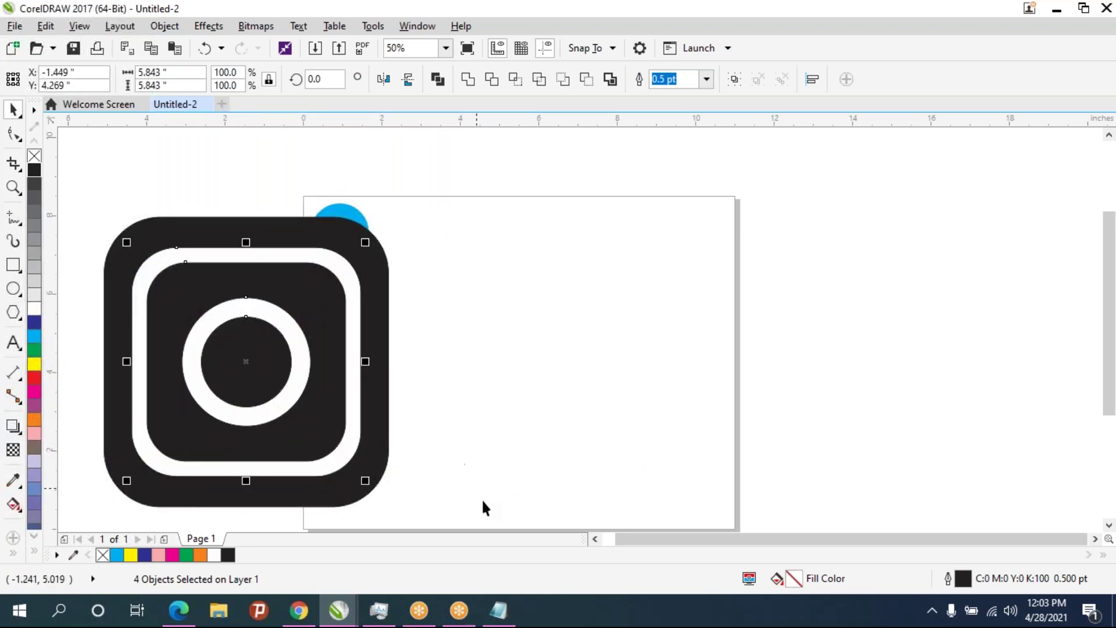
Remove outlines from all five icon parts, move them onto the page, and group them
click(490, 515)
drag(271, 455, 156, 210)
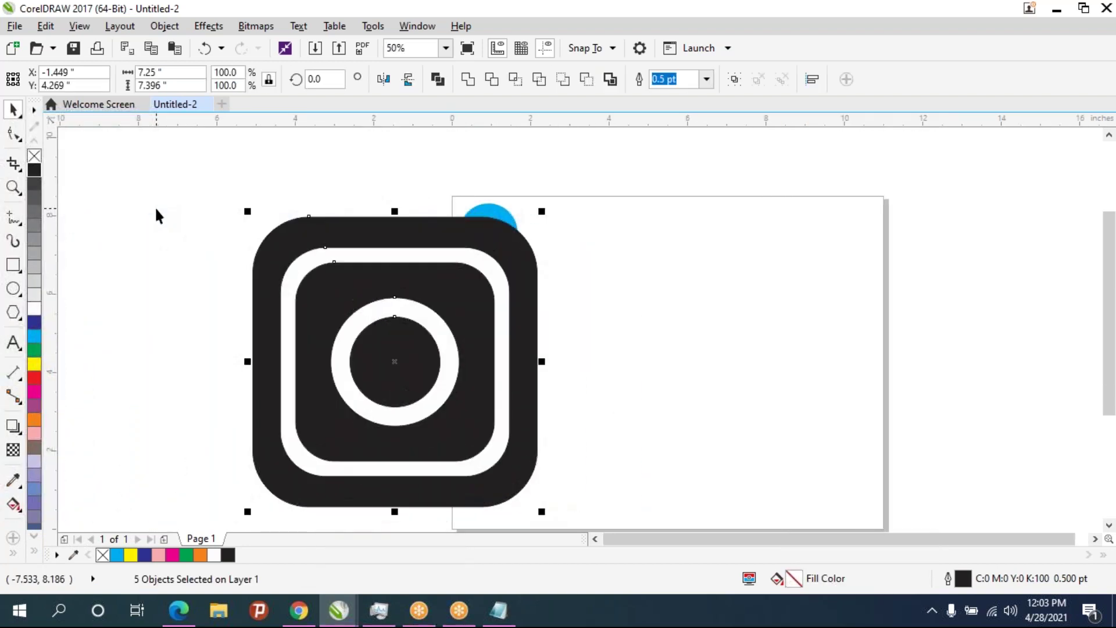
right_click(34, 158)
drag(401, 359, 675, 347)
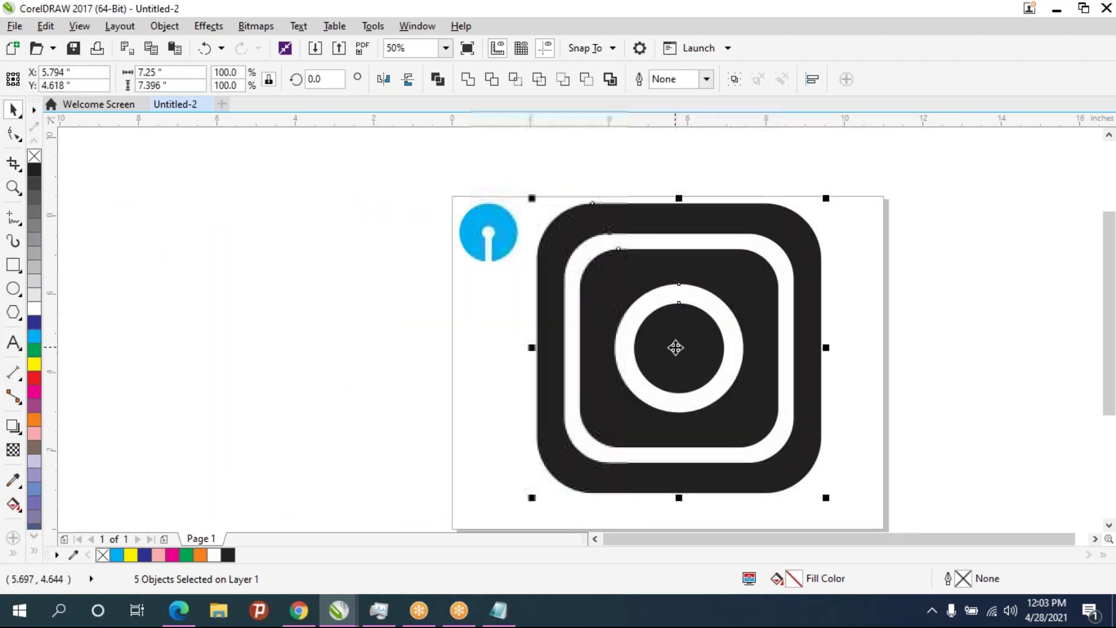
key(ctrl+g)
Shrink the icon group to about three quarters and move it right and down
scroll(623, 418, right, 3)
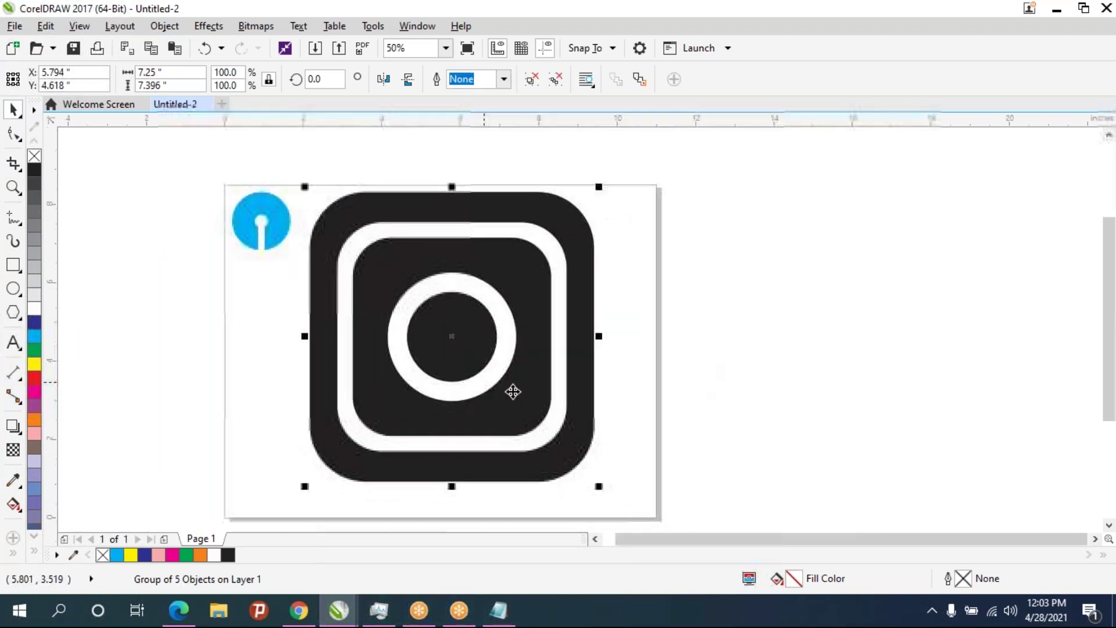
drag(598, 486, 521, 407)
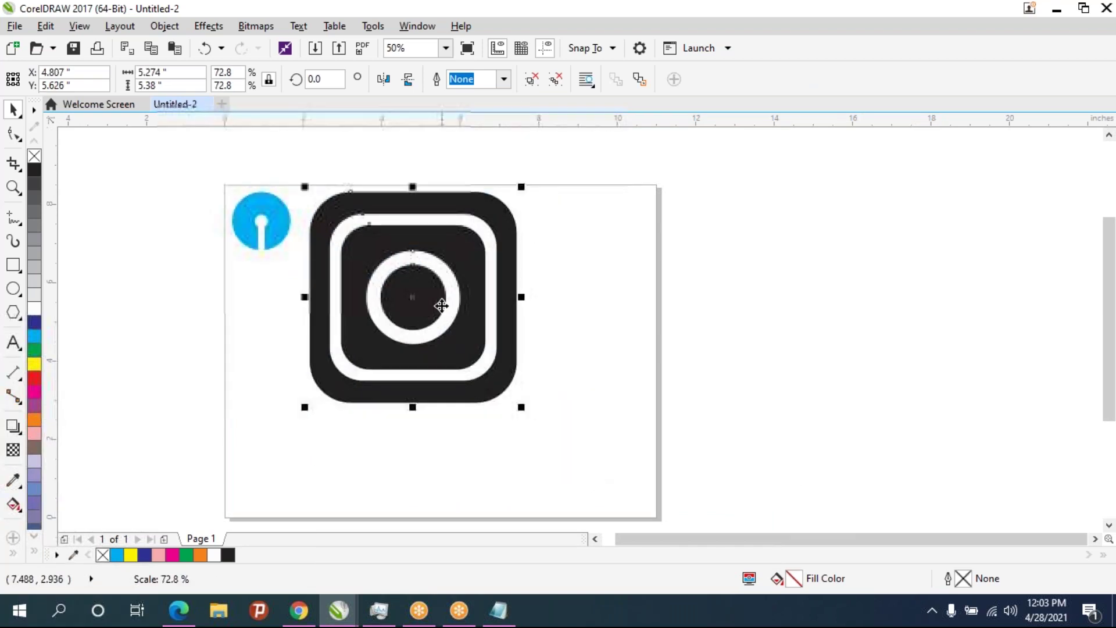
drag(441, 305, 490, 362)
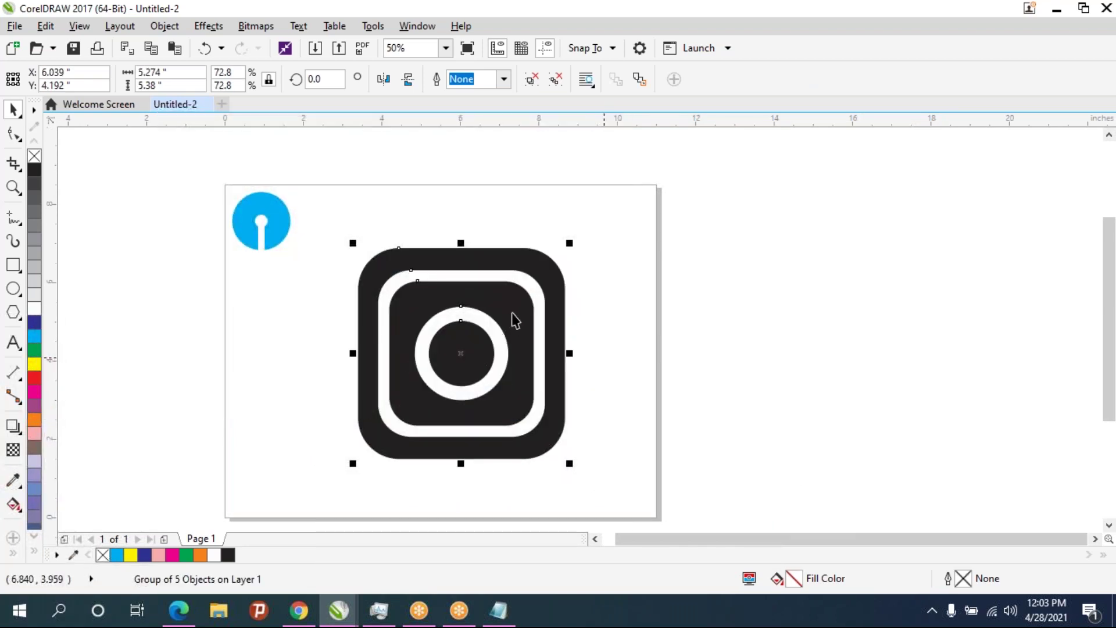
key(Escape)
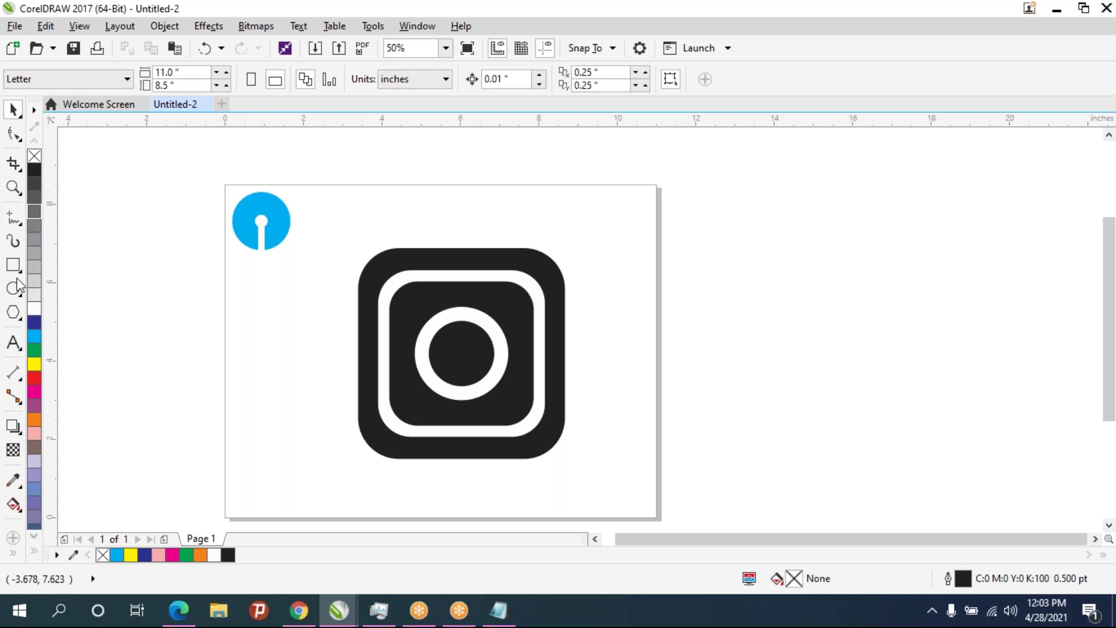
Add a small half-inch white dot near the inner square's top-right corner
click(16, 288)
drag(501, 289, 523, 313)
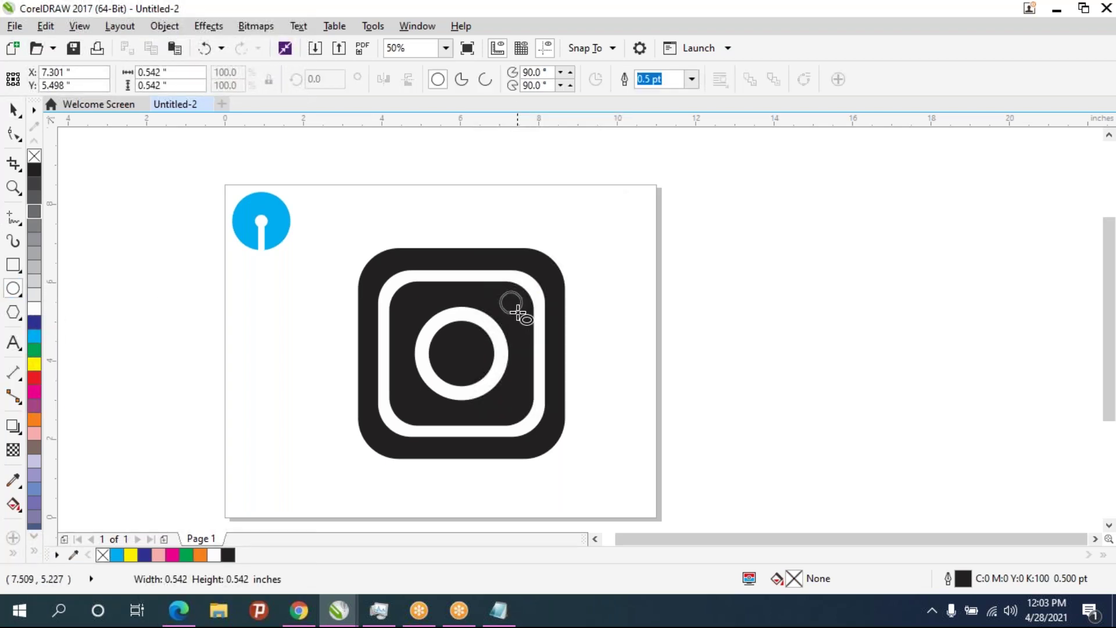
drag(522, 316, 525, 316)
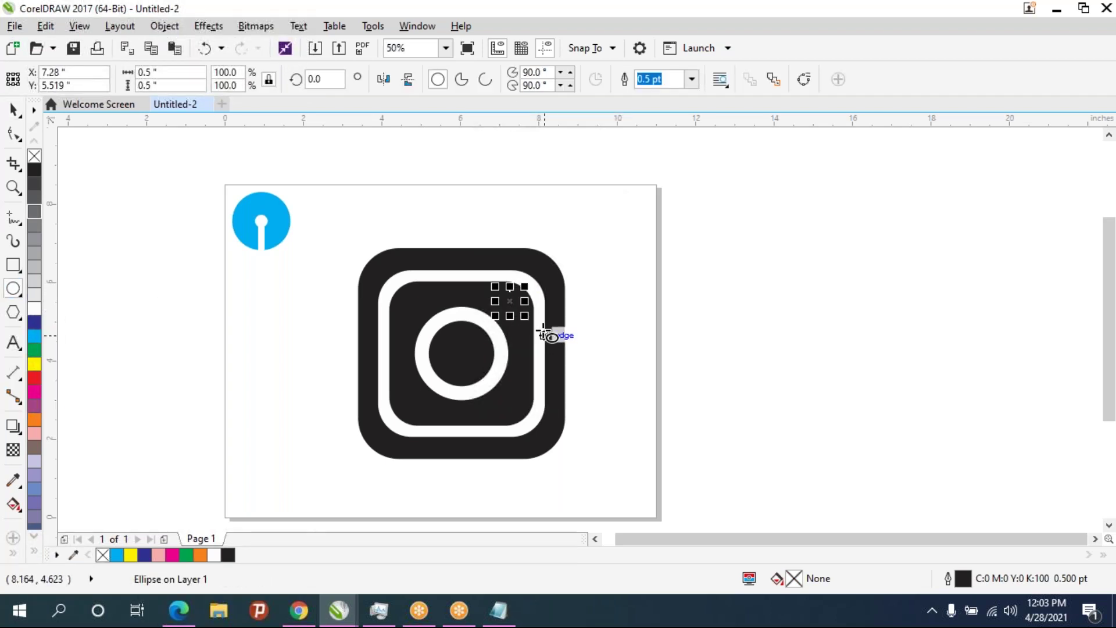
click(34, 308)
click(622, 366)
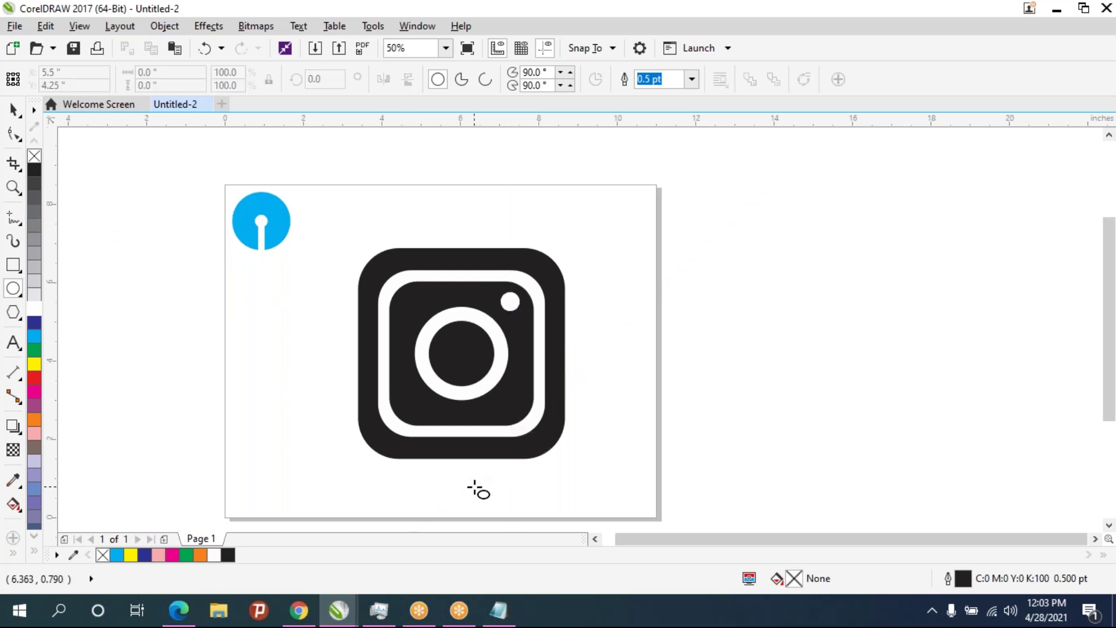
mouse_move(98, 104)
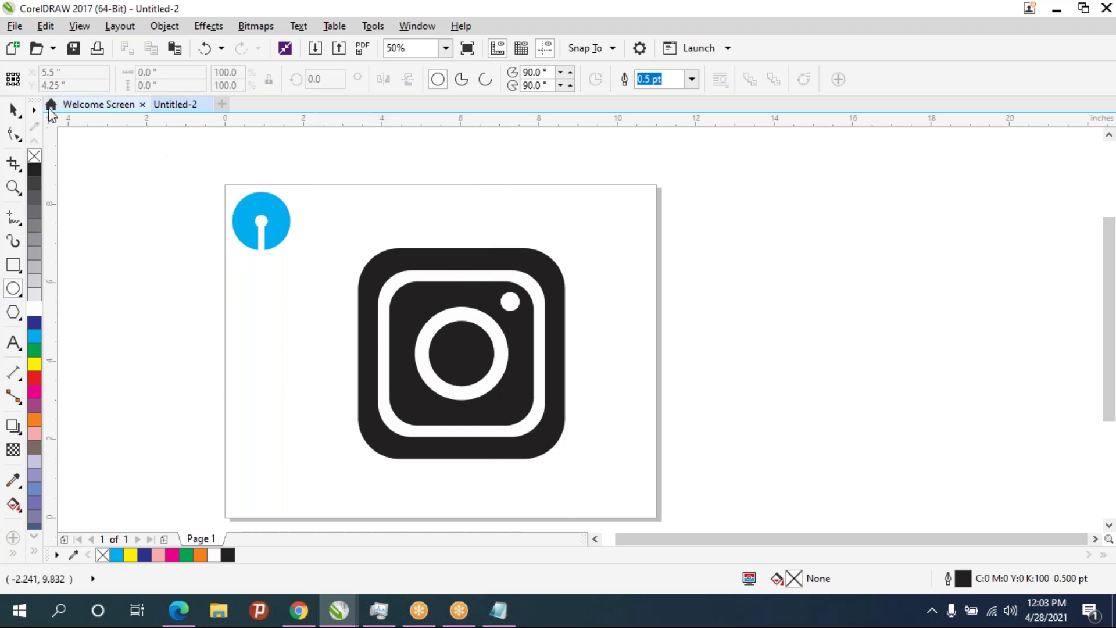
click(13, 110)
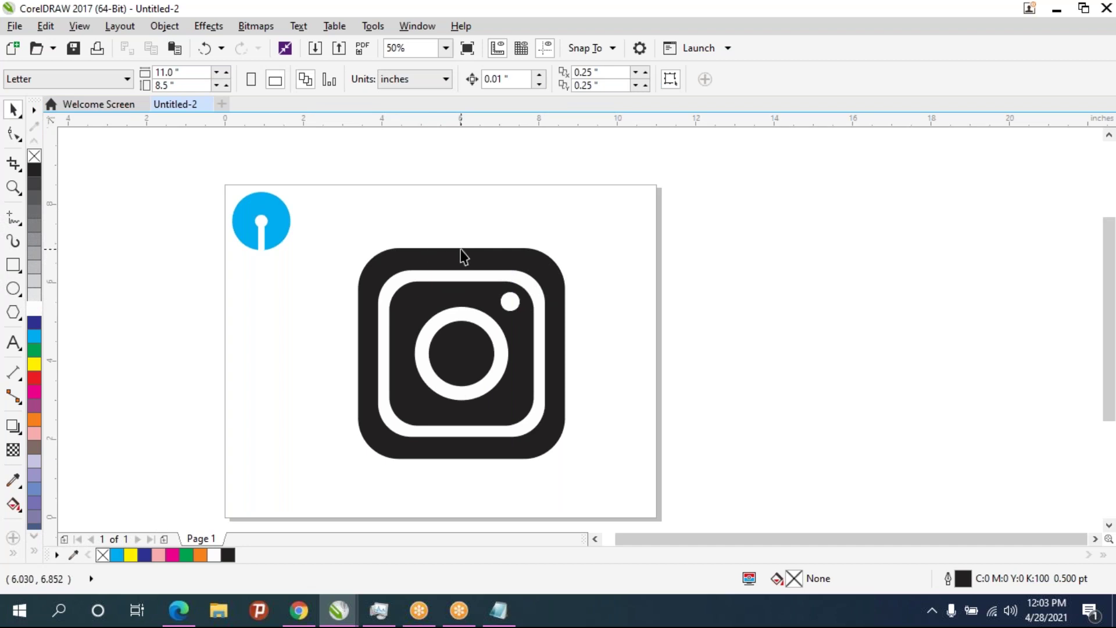
drag(609, 477, 314, 203)
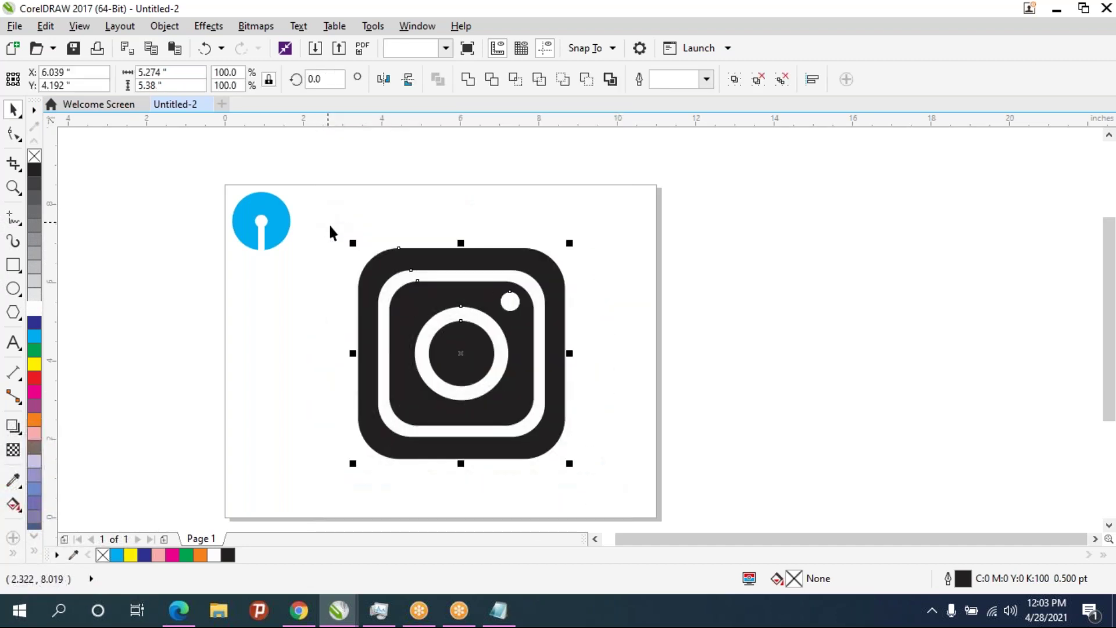
Group the Instagram icon, shrink it to about 42%, and place it beside the blue logo
key(ctrl+g)
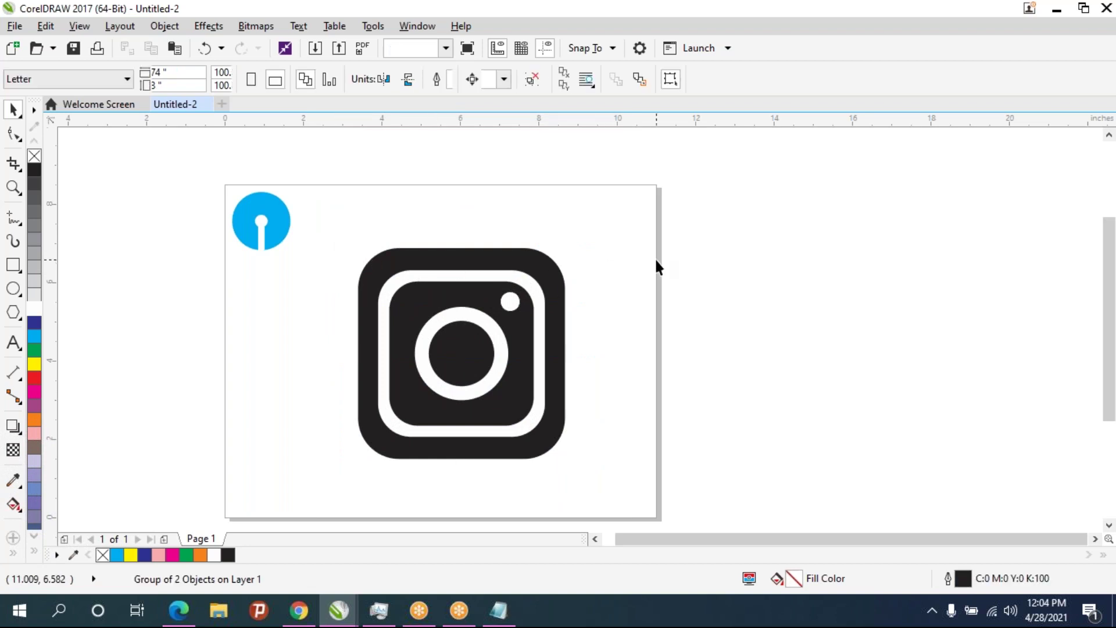
click(557, 430)
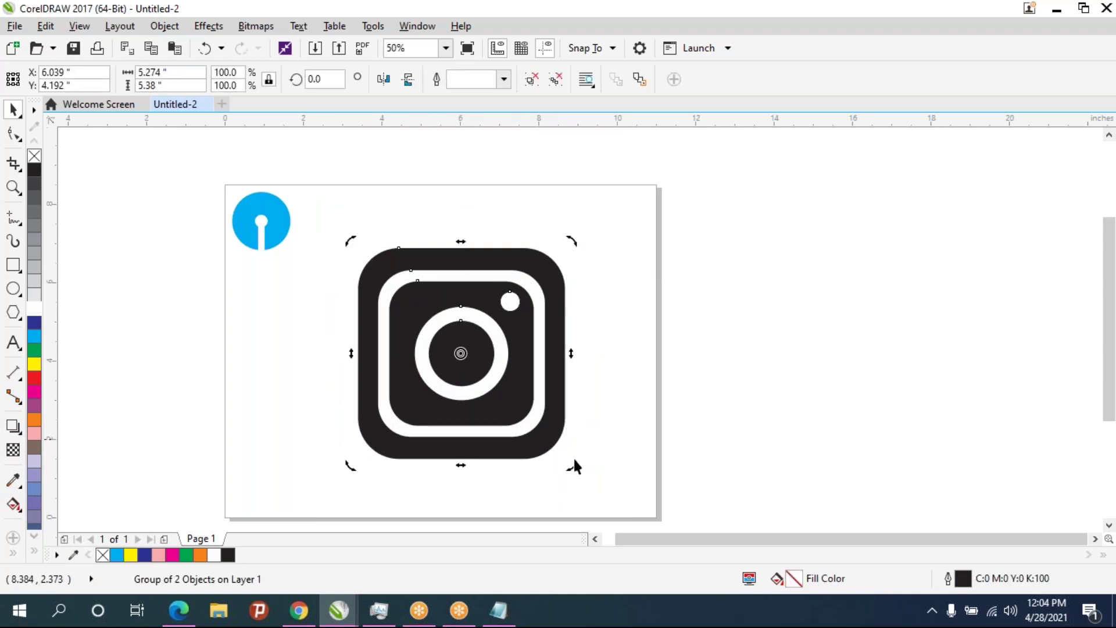
click(567, 465)
drag(567, 461, 461, 340)
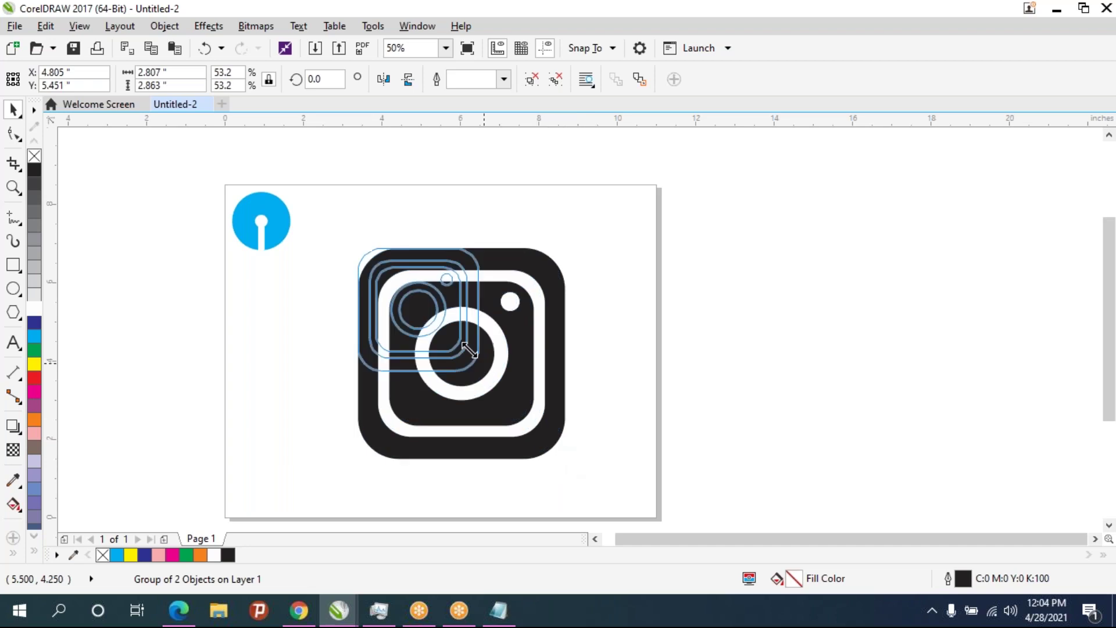
drag(438, 292, 391, 234)
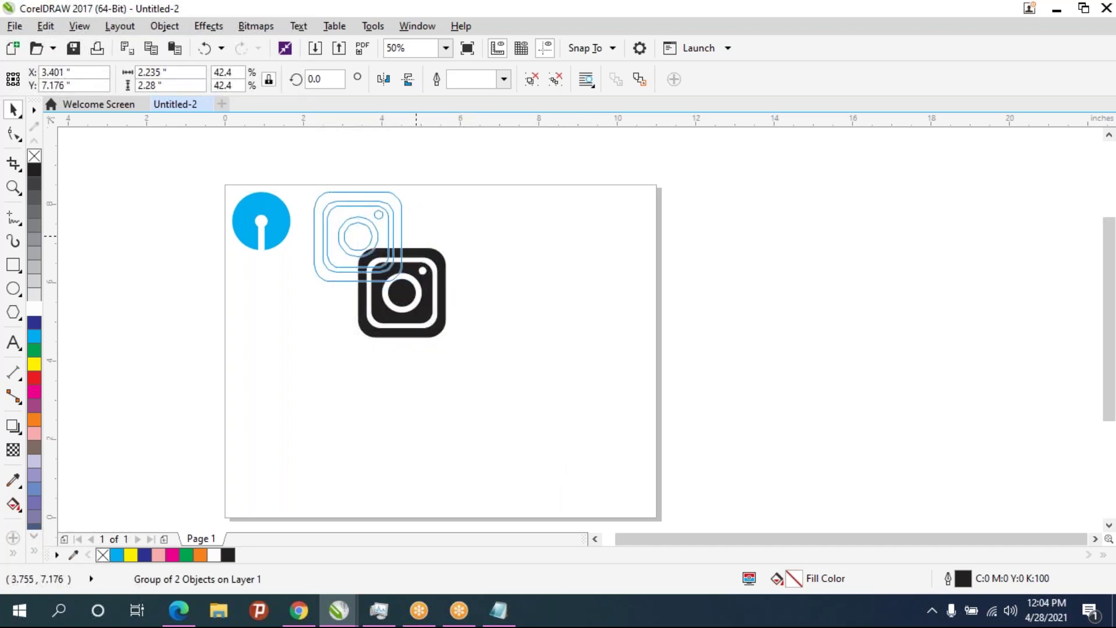
Enlarge the blue logo to match the Instagram icon's size
click(282, 231)
drag(292, 252, 318, 274)
click(551, 278)
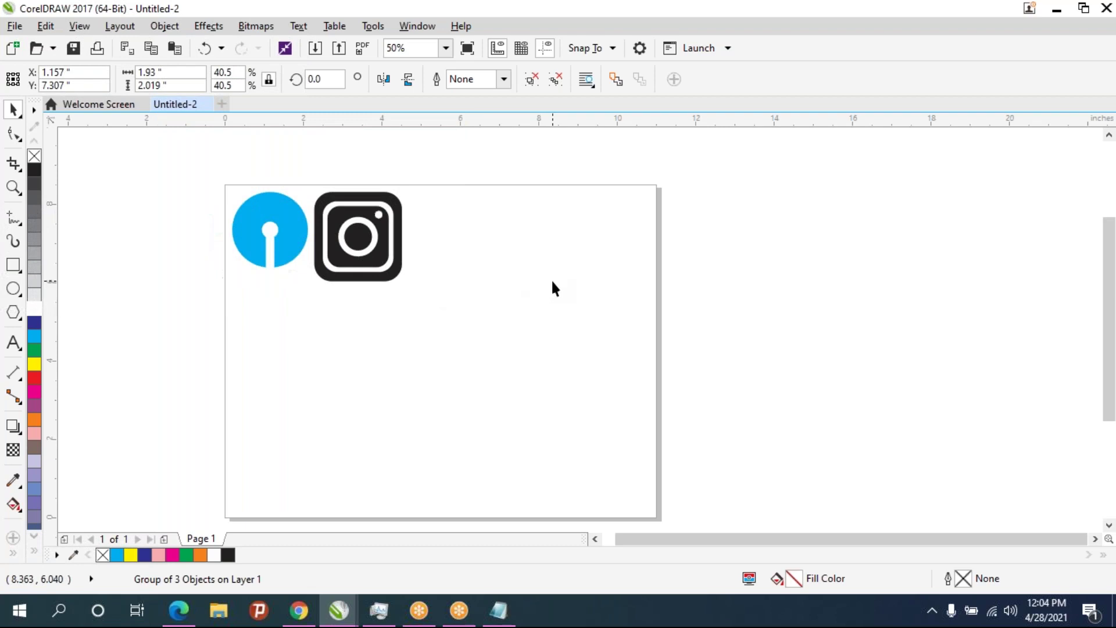
click(349, 244)
scroll(355, 244, up, 2)
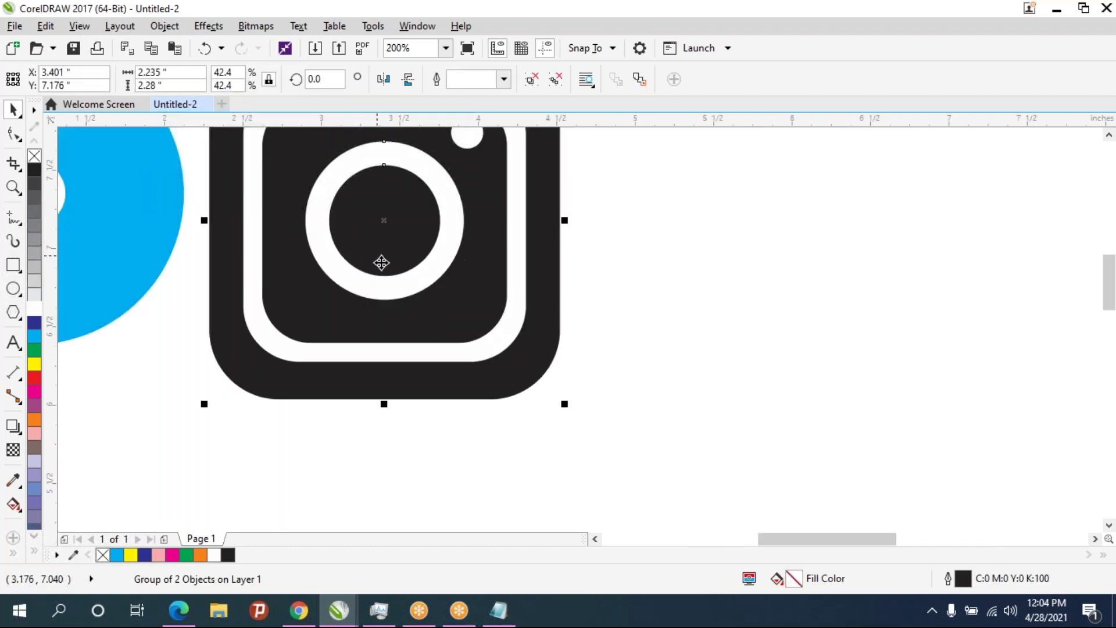
scroll(428, 332, down, 1)
scroll(430, 336, up, 1)
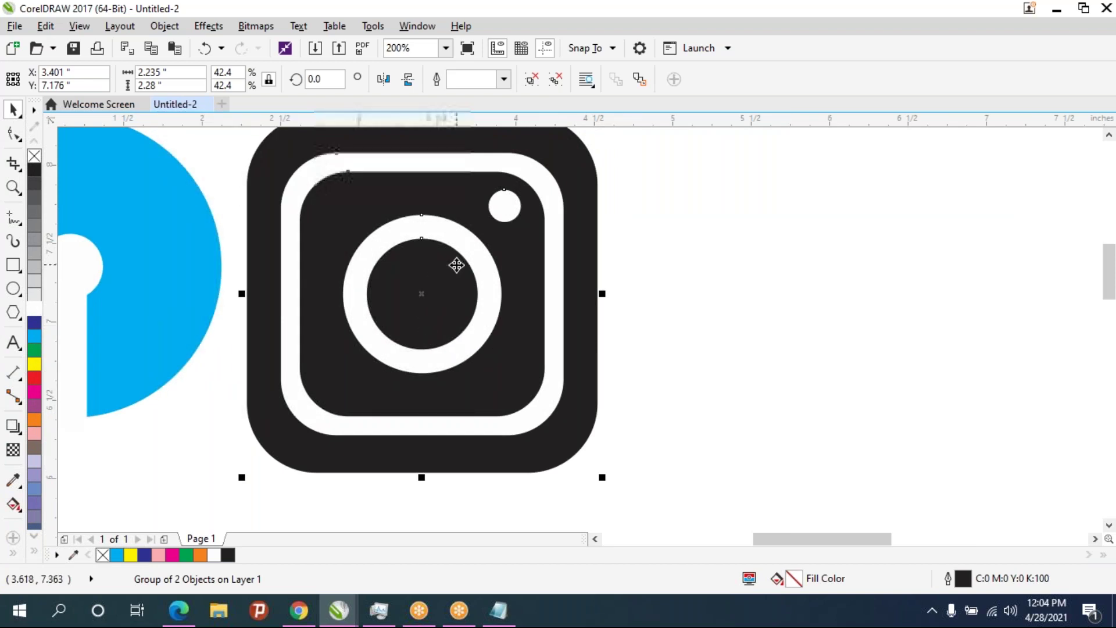
scroll(453, 261, down, 1)
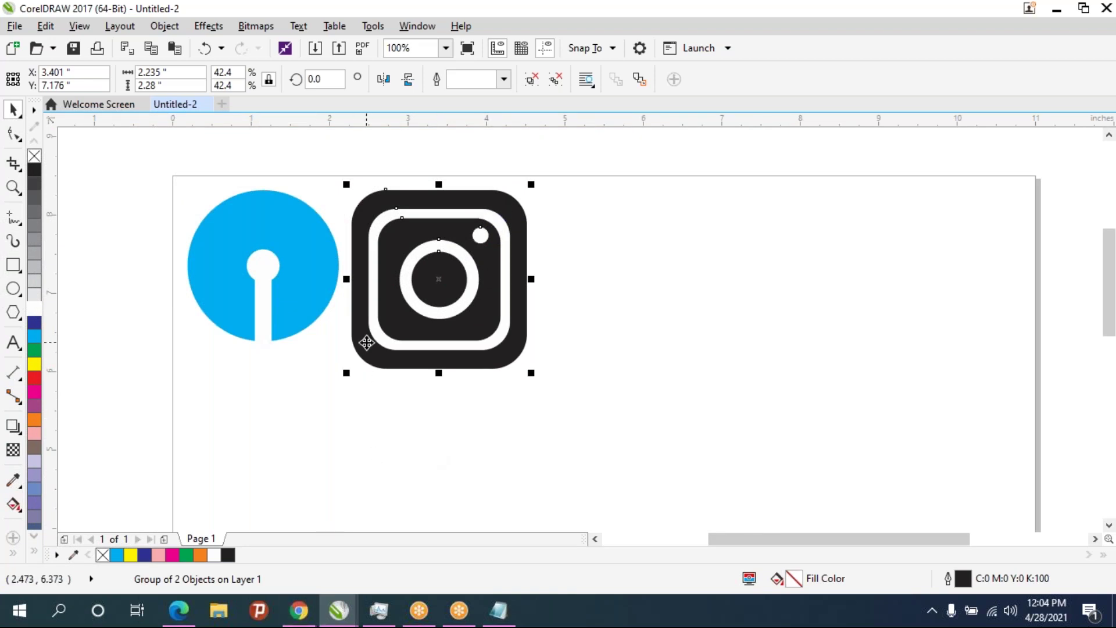
scroll(367, 343, down, 2)
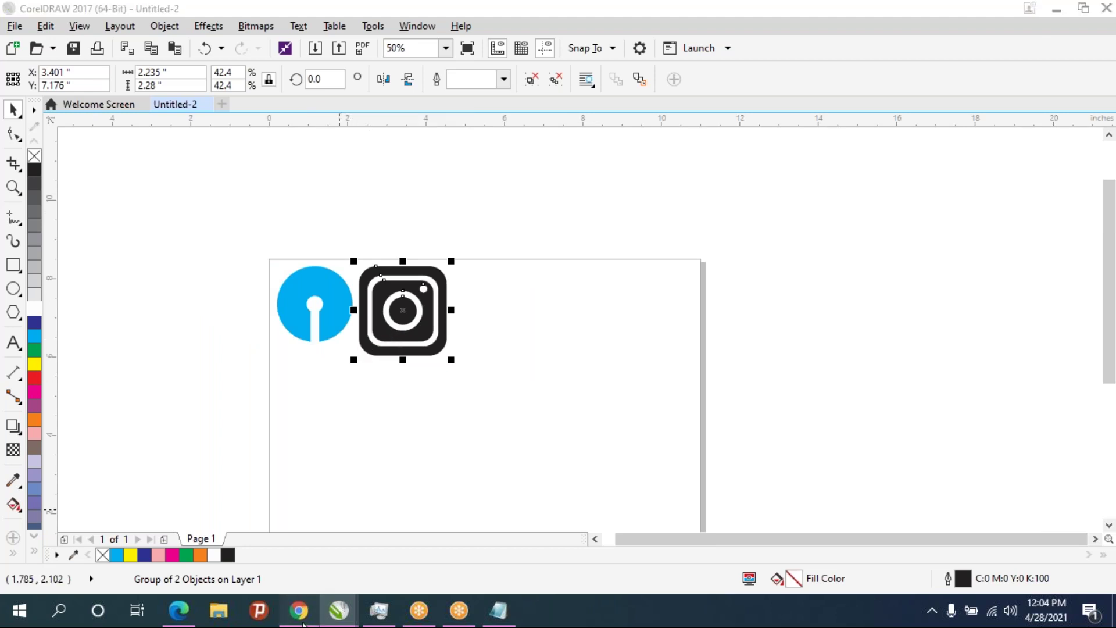
Change the Google Images search from instagram logo to adidas logo
click(300, 610)
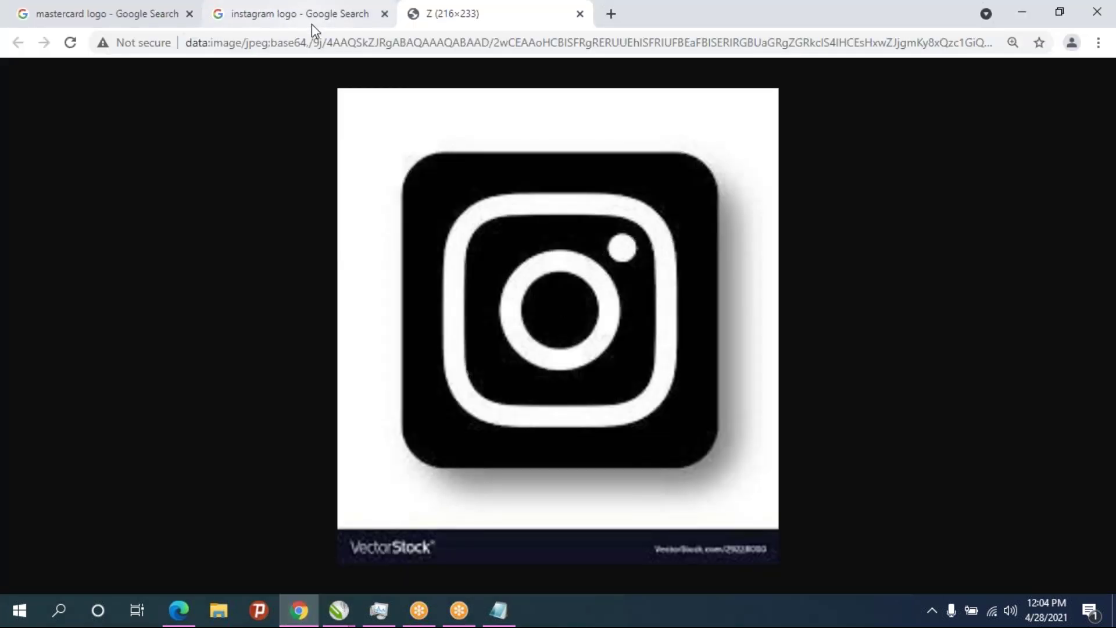
click(309, 26)
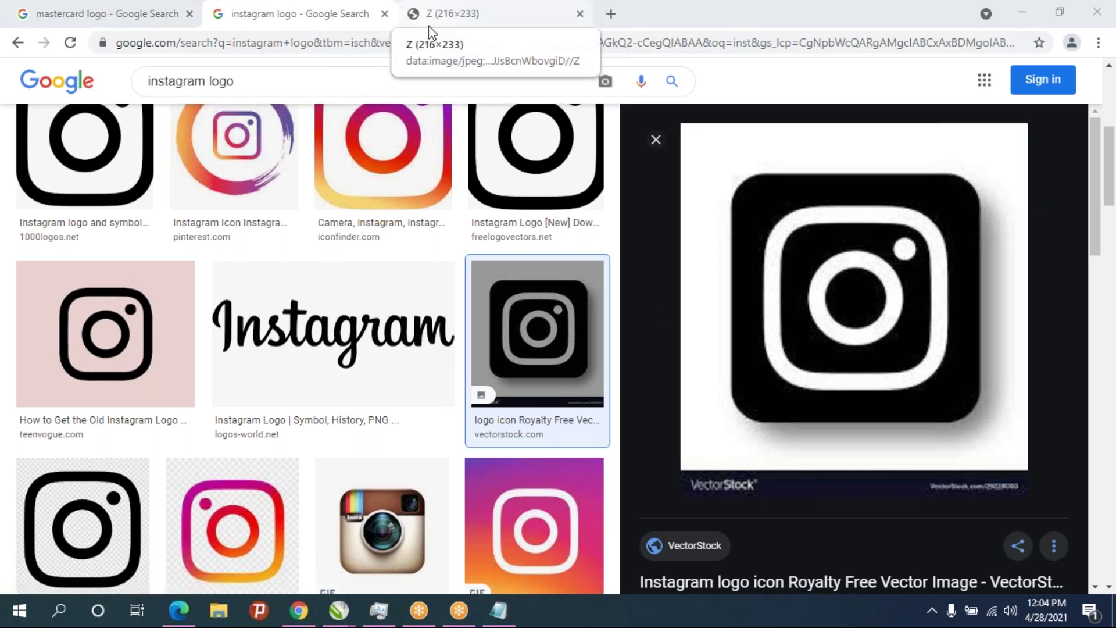
double_click(209, 83)
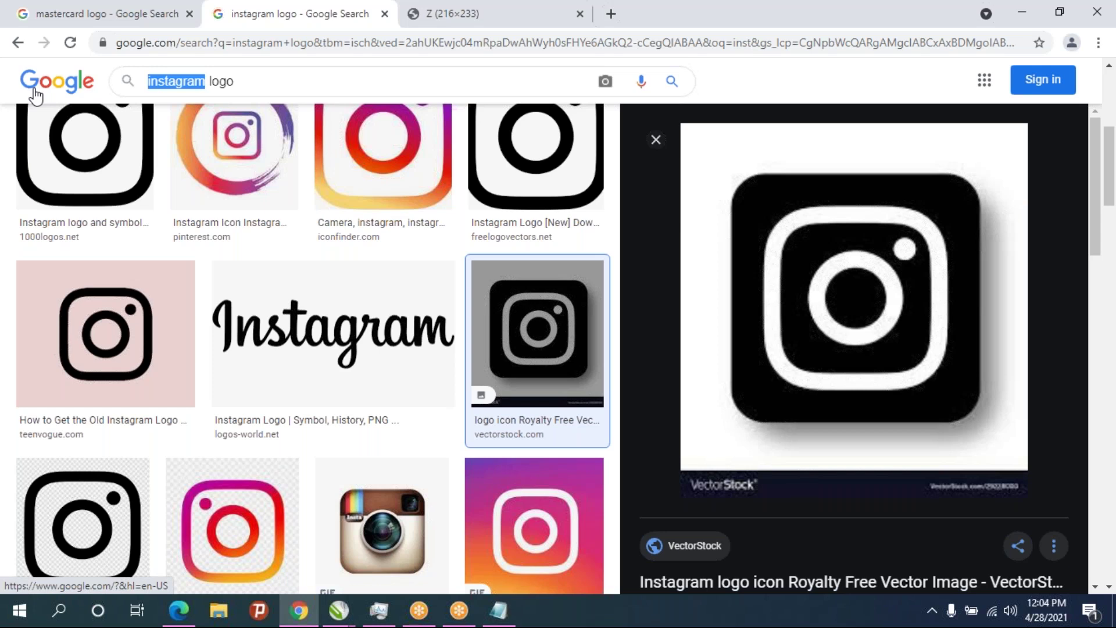
text(adid)
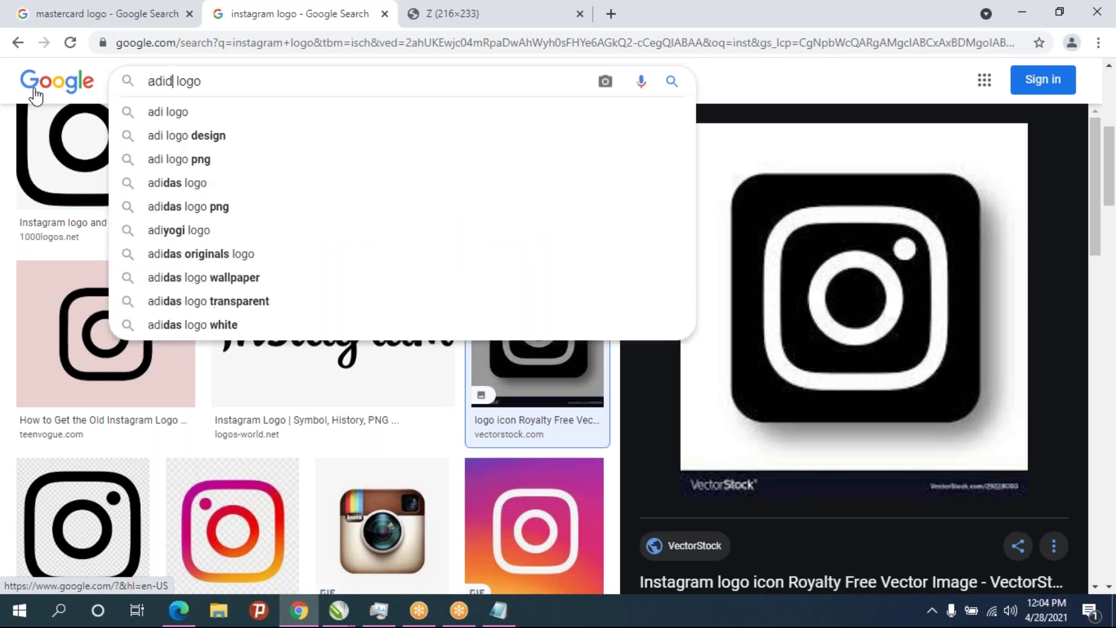
text(as)
key(Return)
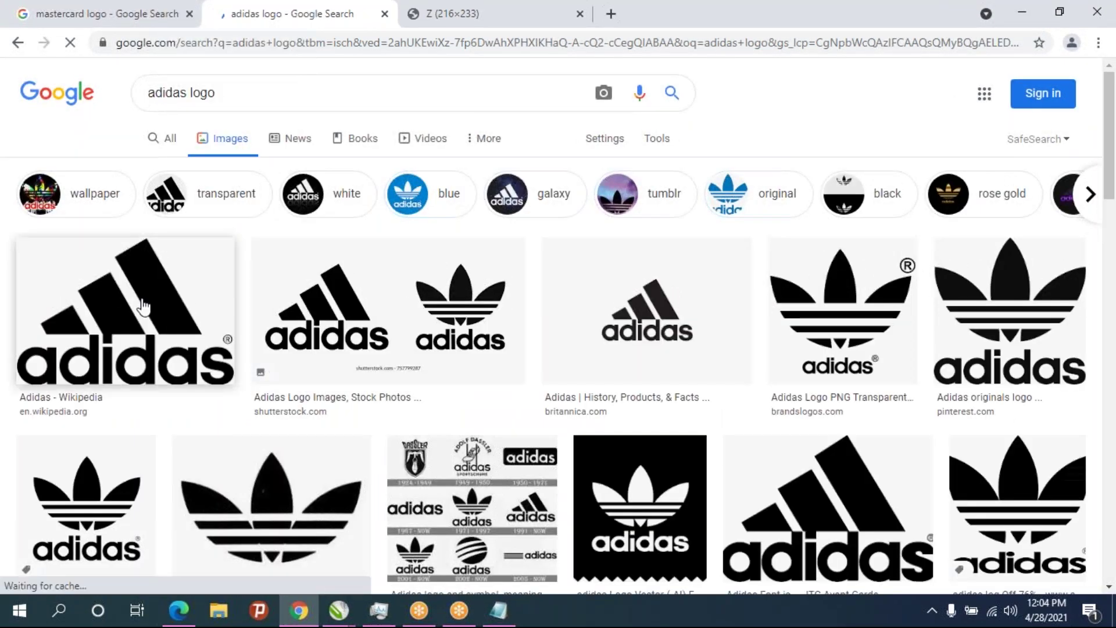
Open the trefoil adidas logo enlarged in its own tab, then return to CorelDRAW
click(120, 497)
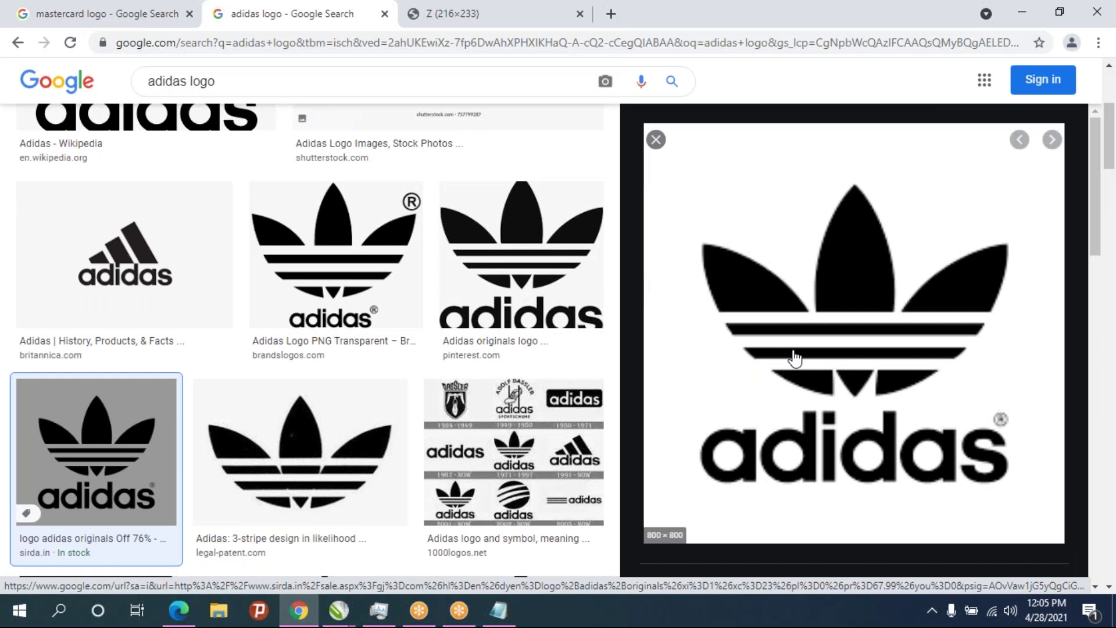
right_click(703, 349)
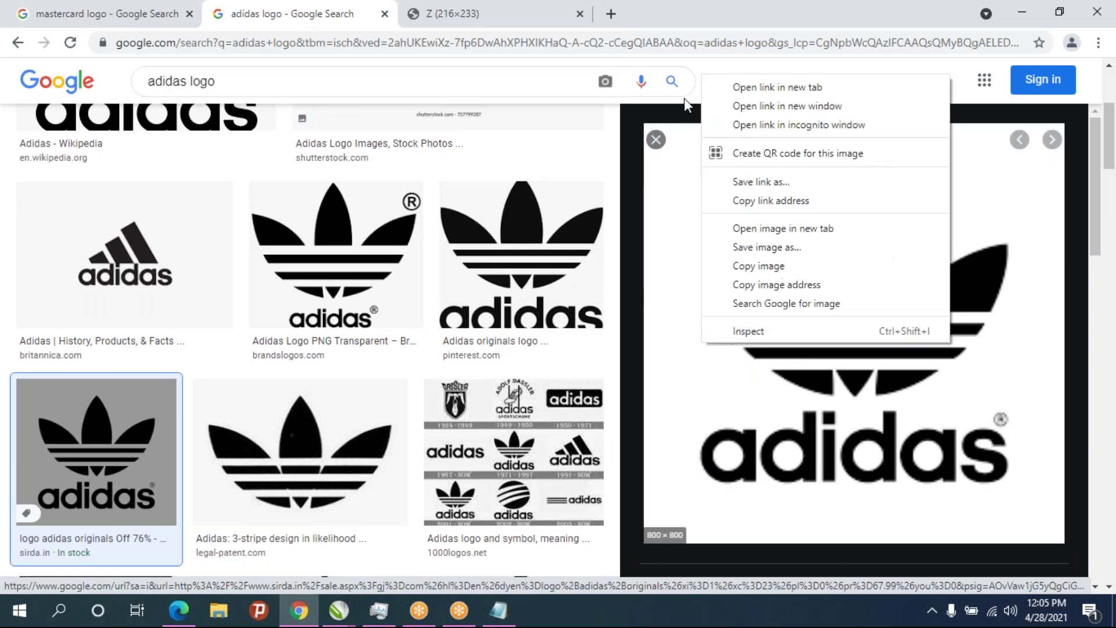
click(706, 226)
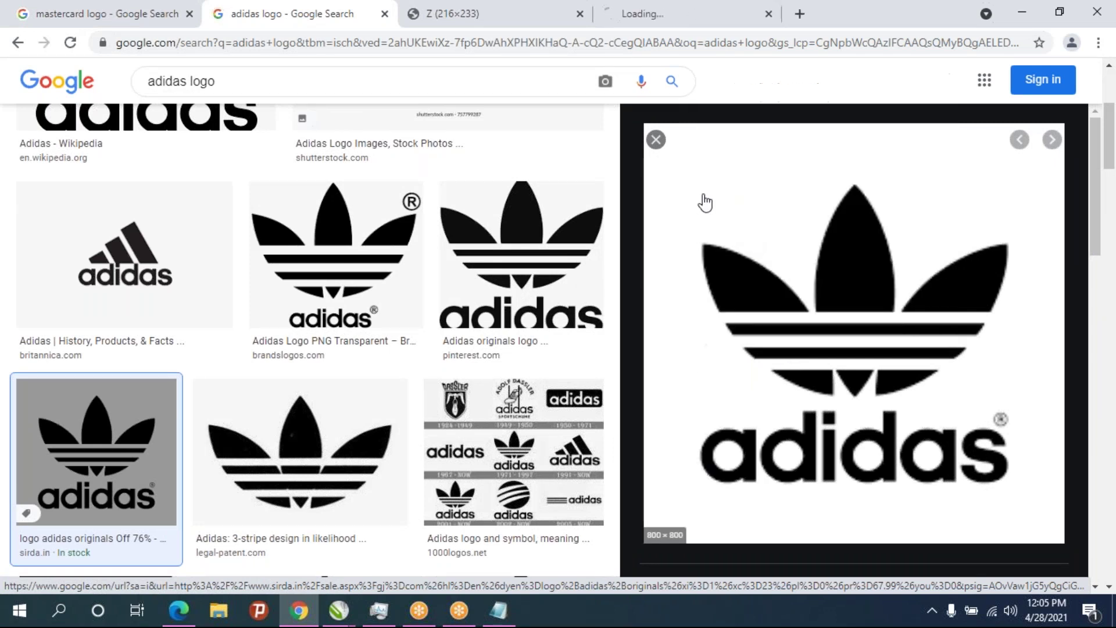
click(630, 26)
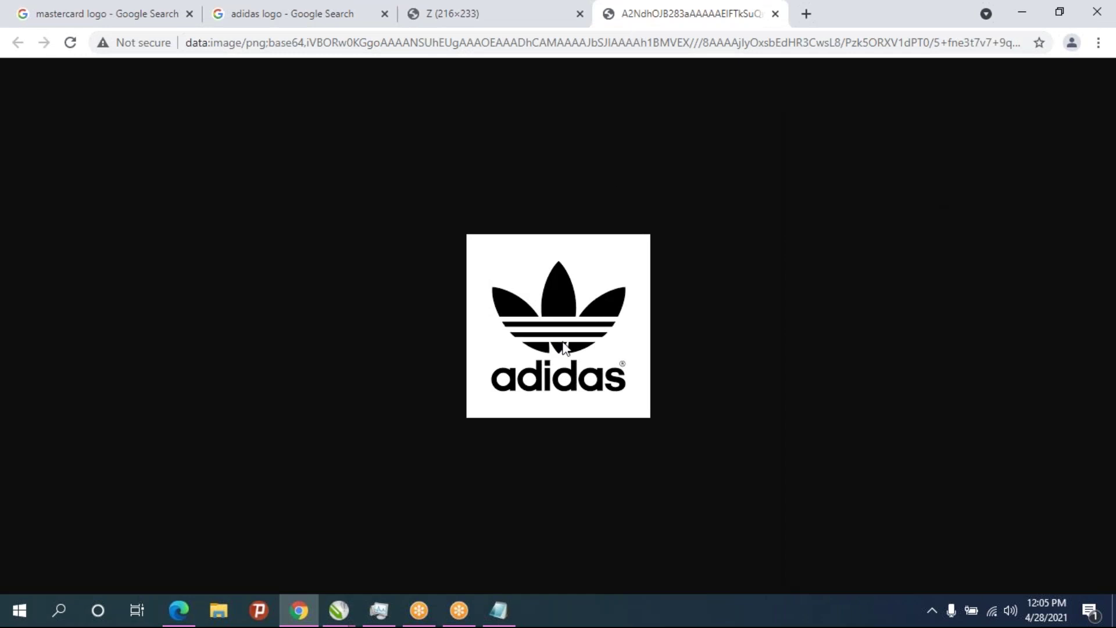
ctrl+scroll(618, 349, up, 1)
ctrl+scroll(617, 347, up, 4)
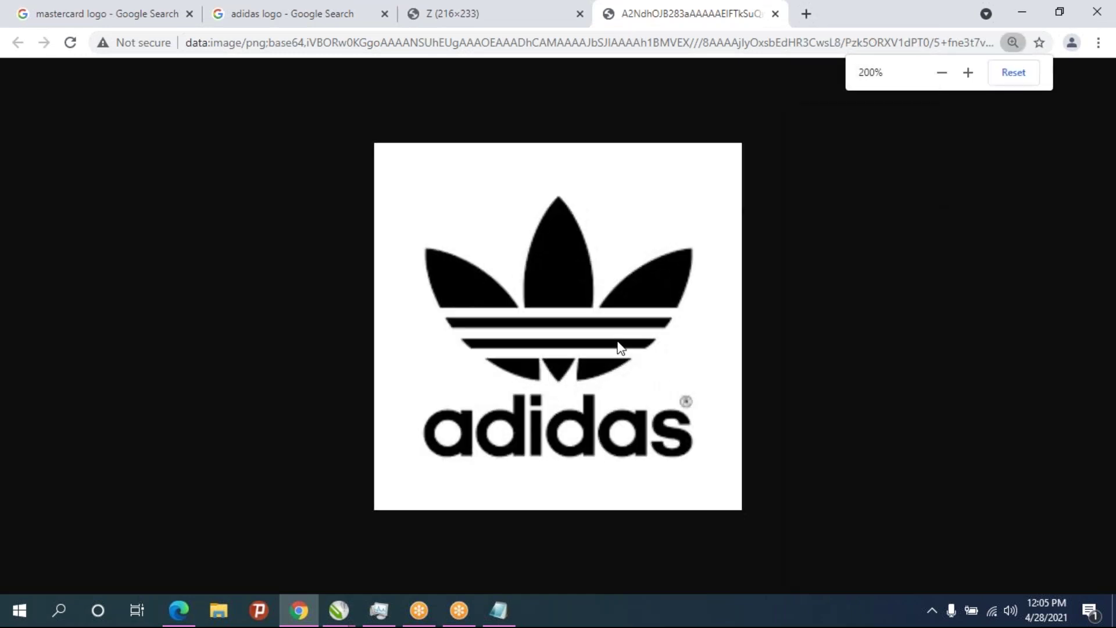
ctrl+scroll(619, 347, up, 2)
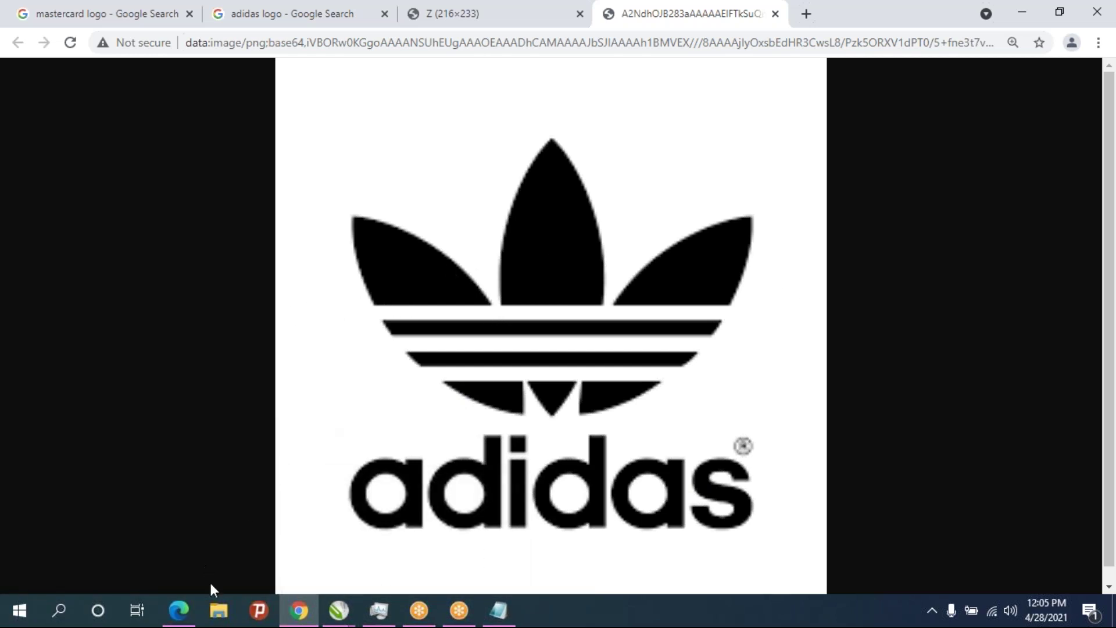
mouse_move(338, 610)
click(421, 541)
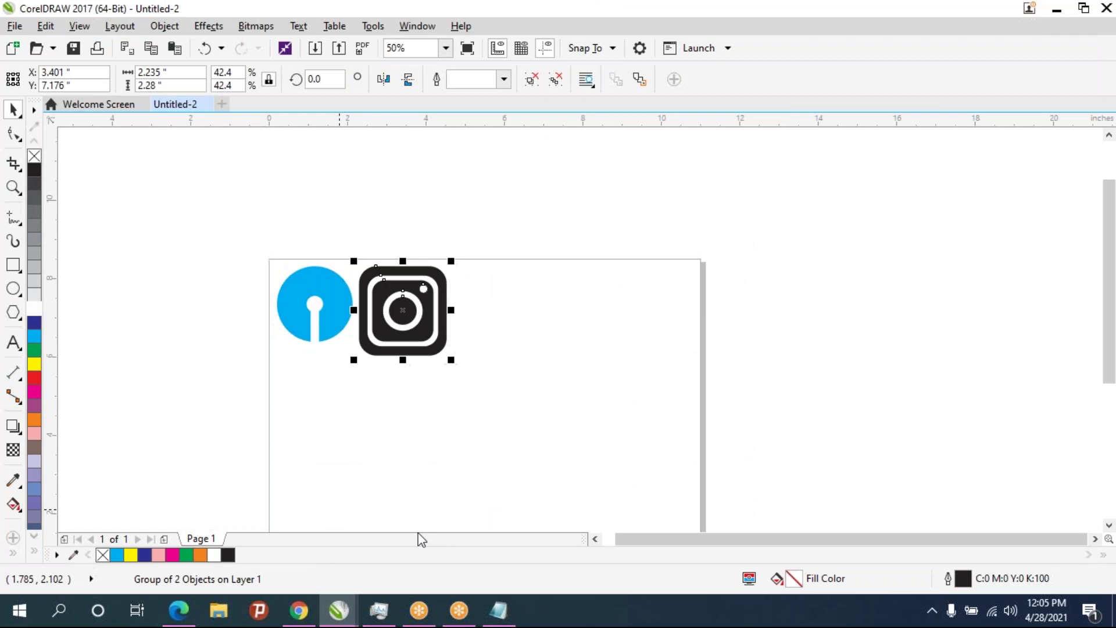
drag(498, 458, 404, 393)
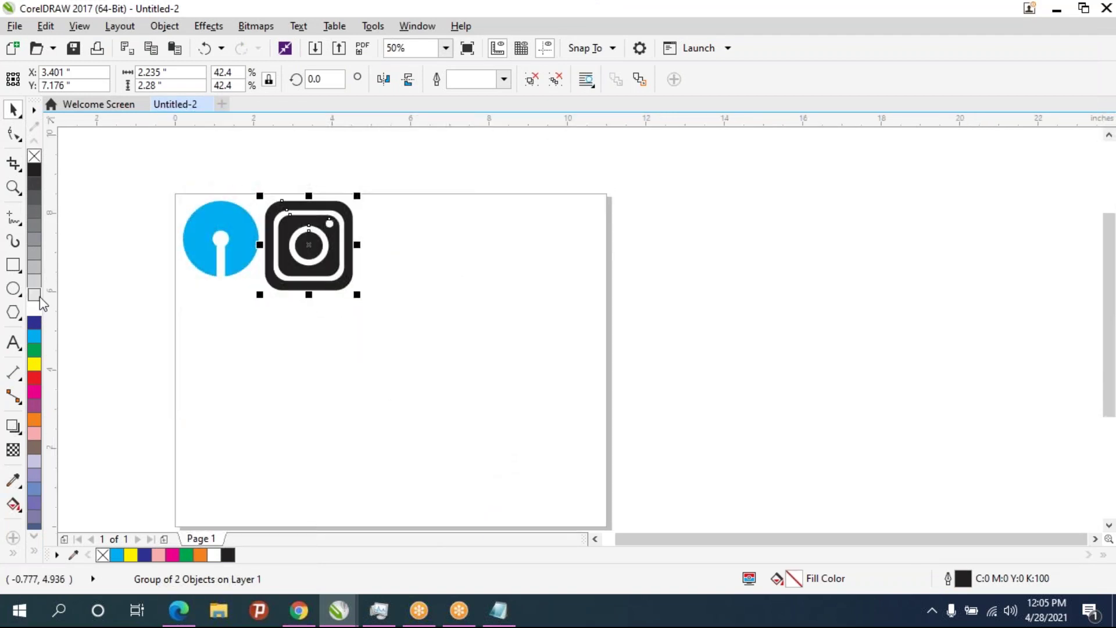
click(408, 341)
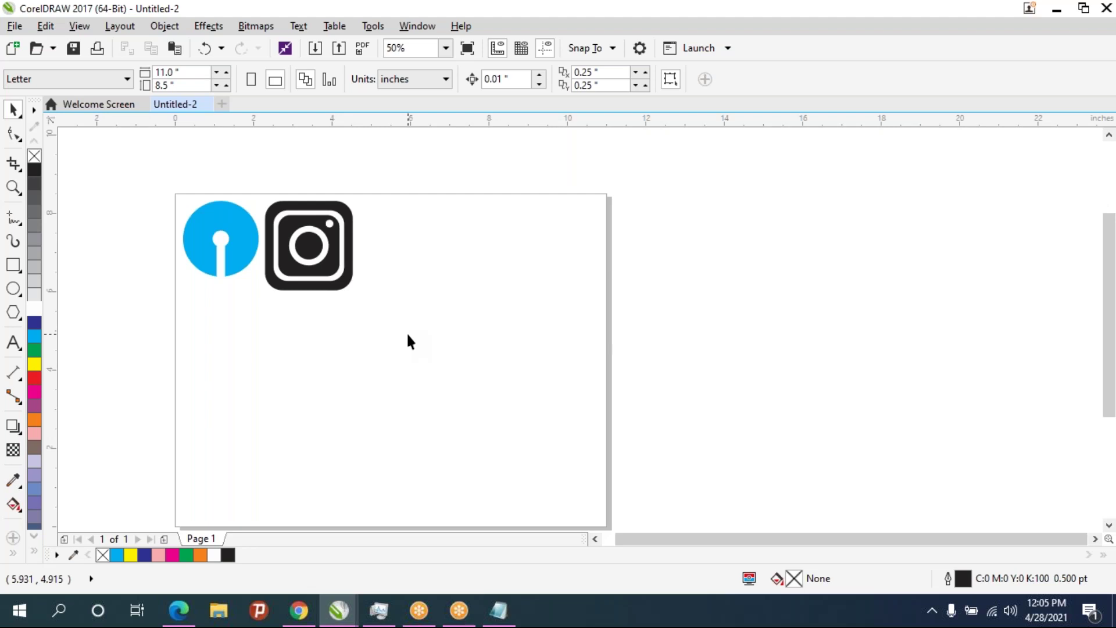
click(13, 264)
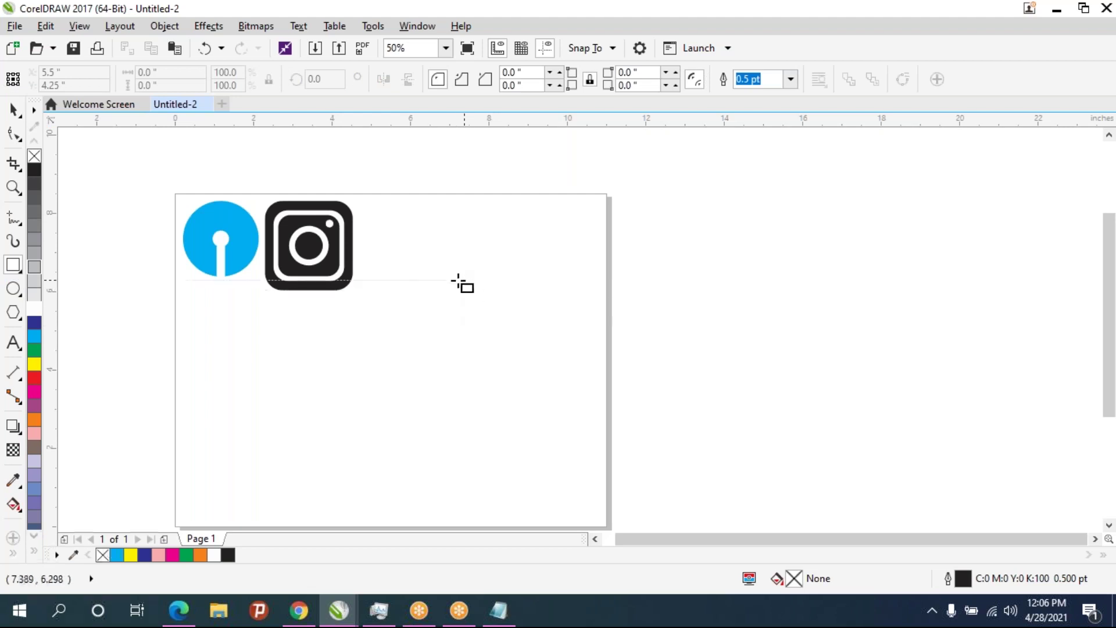
Draw a square right of the Instagram icon and give its top corner a 4-inch radius
drag(439, 285, 574, 416)
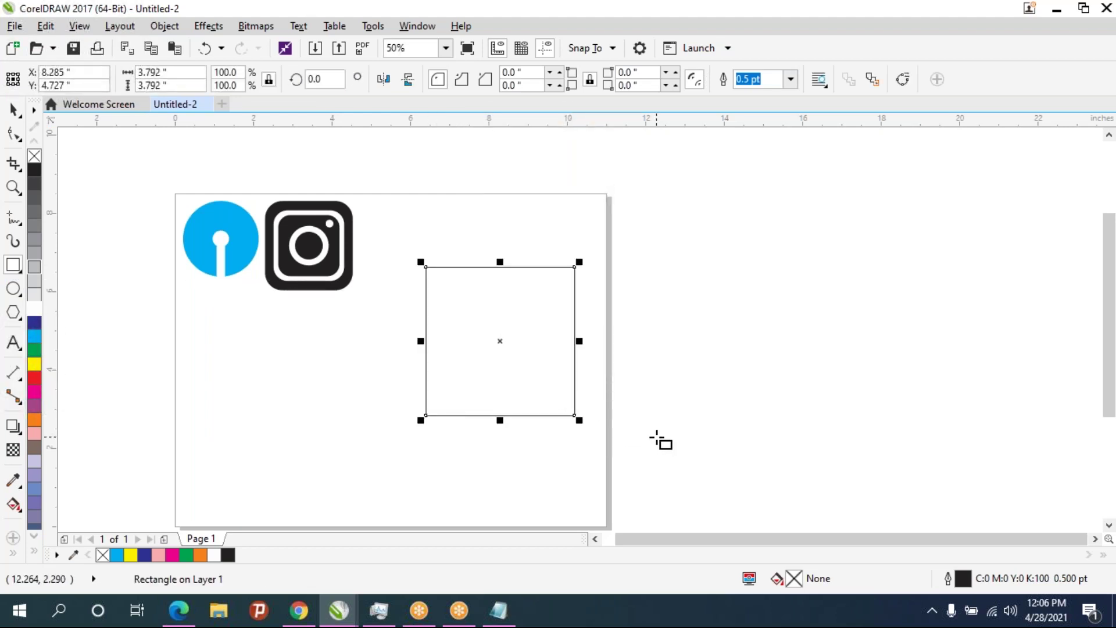
scroll(511, 322, up, 1)
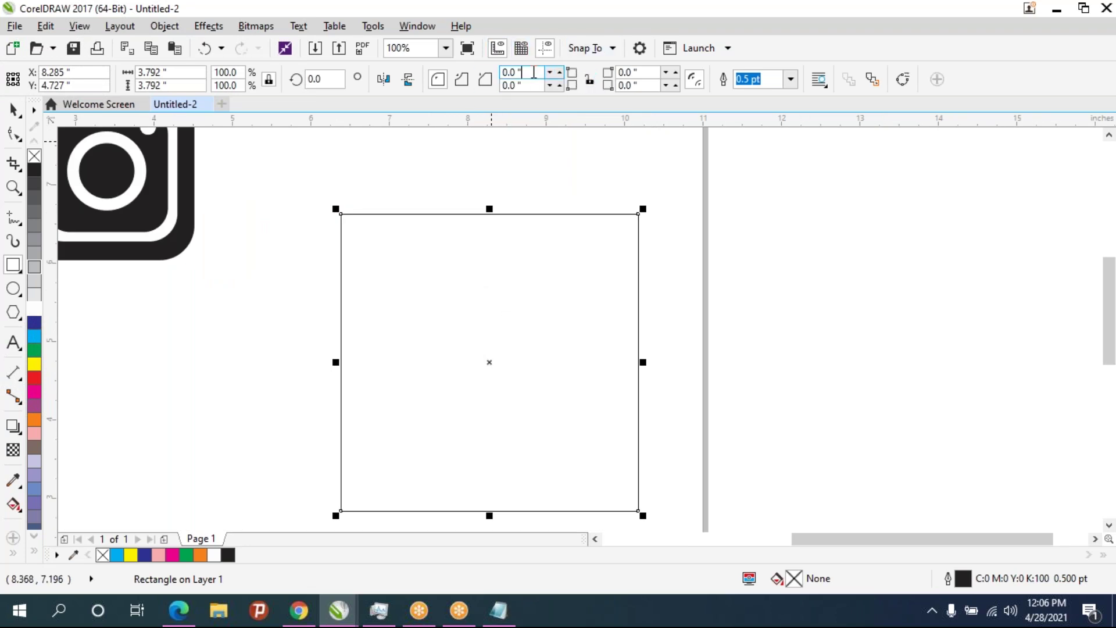
click(485, 79)
click(520, 72)
text(4)
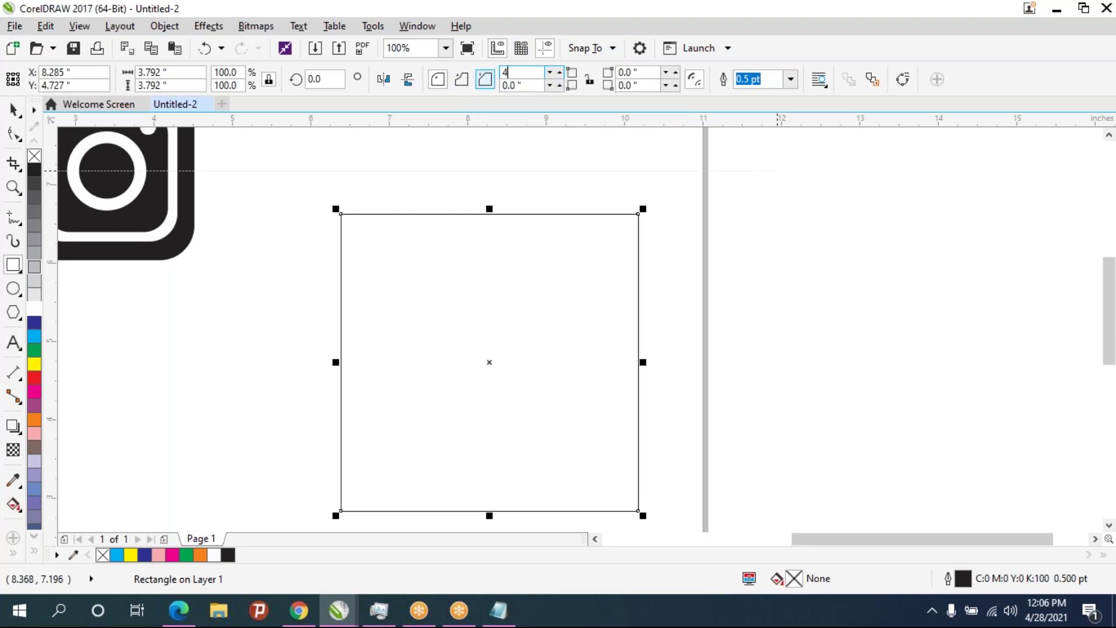
key(Return)
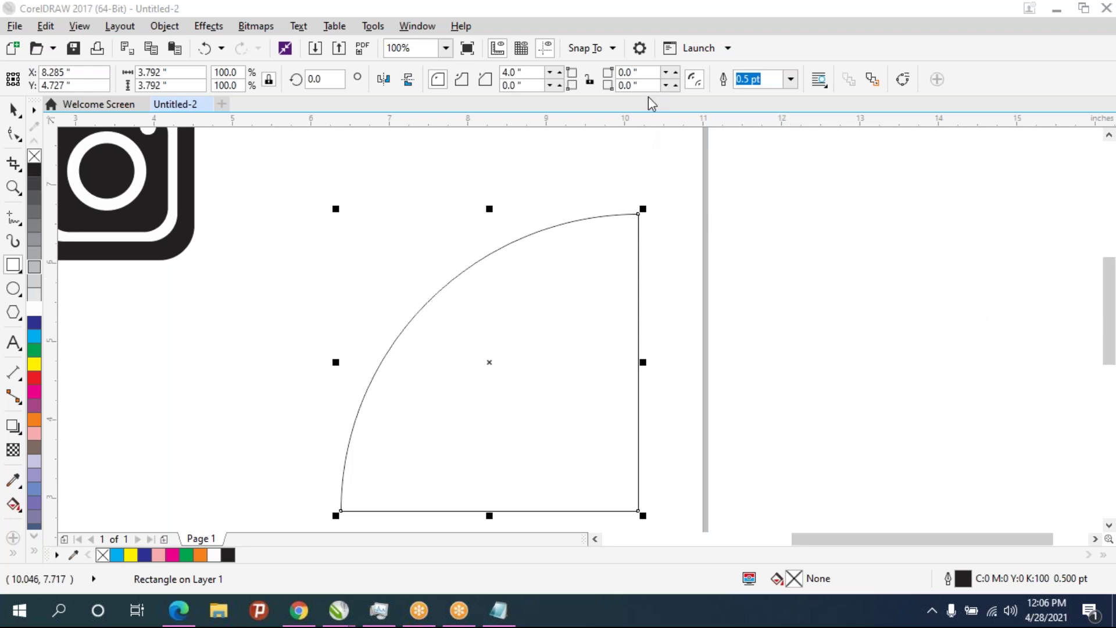
Set the opposite corner radius to 4.0 as well, turning the square into a leaf
drag(642, 85, 557, 90)
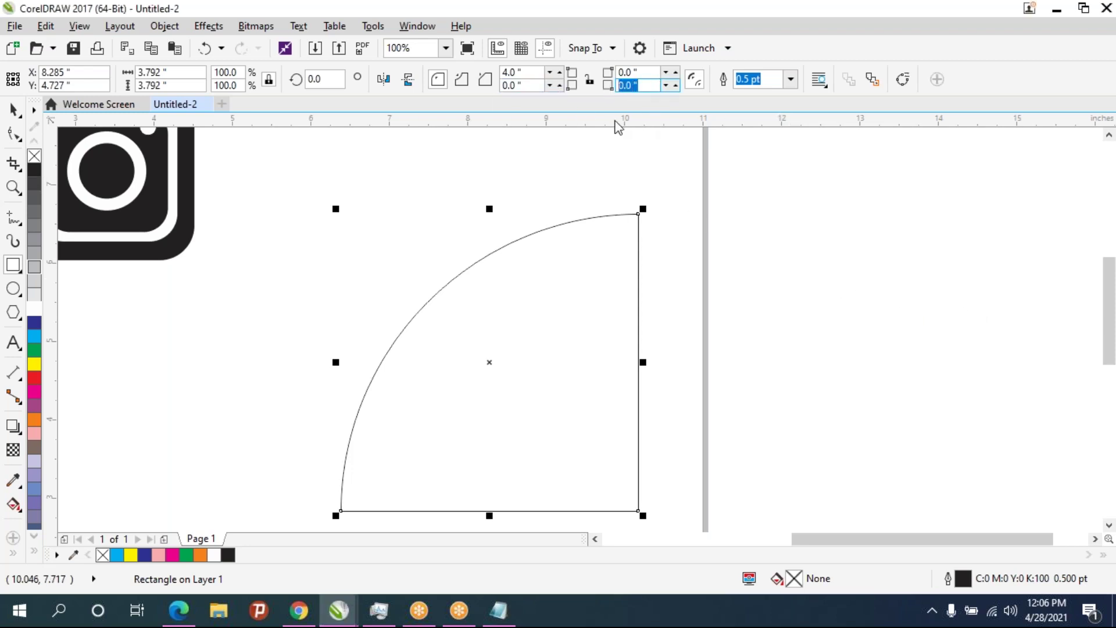
text(4)
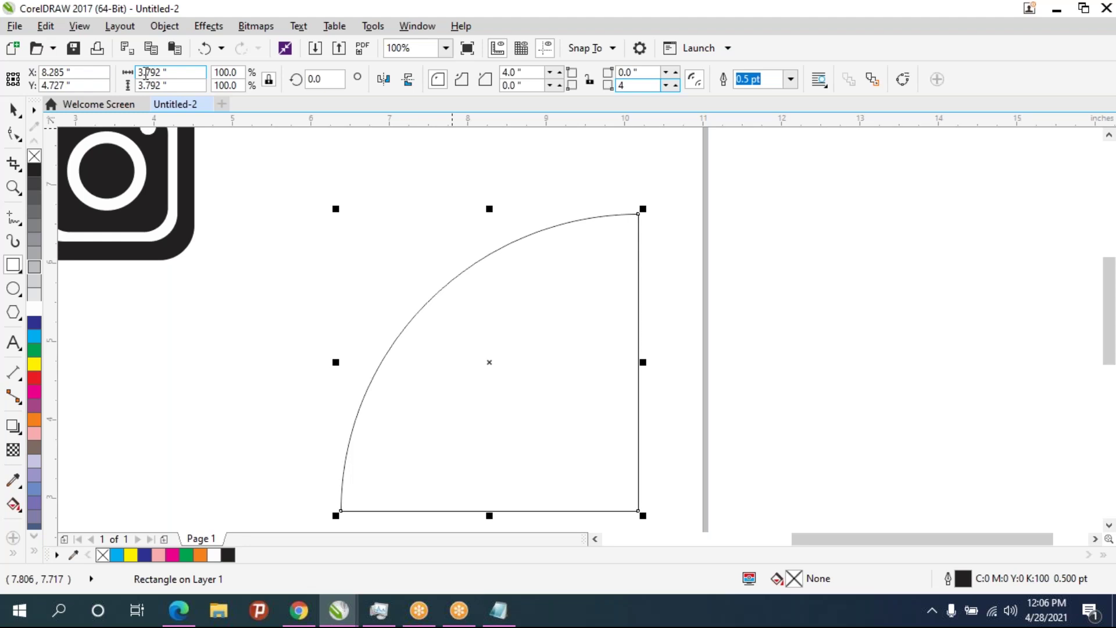
click(154, 86)
click(625, 85)
key(Return)
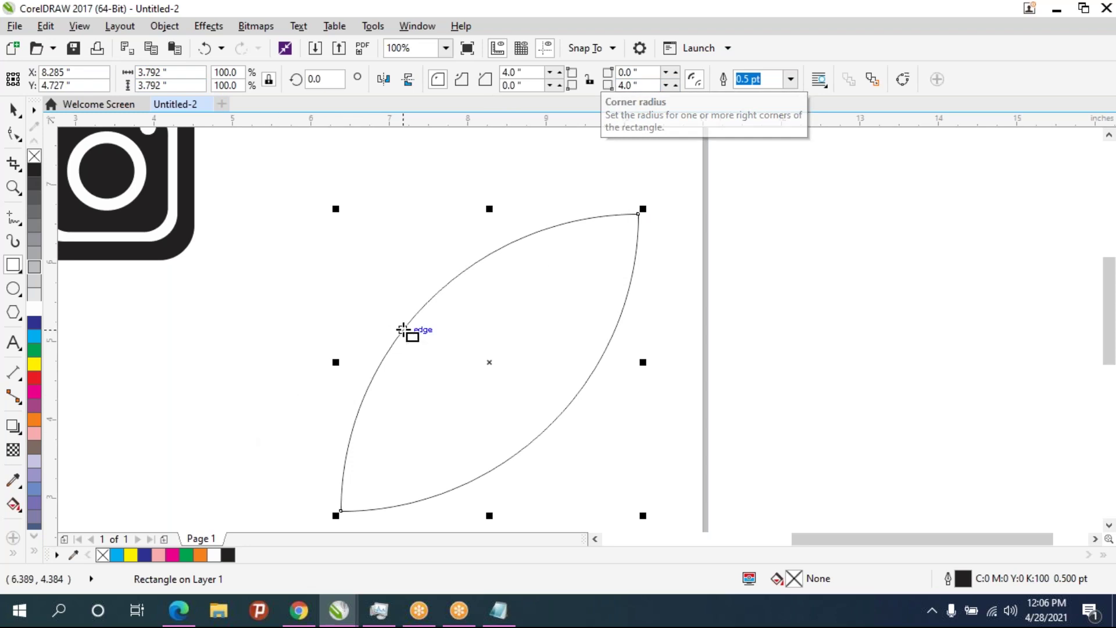
Move the leaf right and down toward the page's right edge
scroll(403, 329, down, 2)
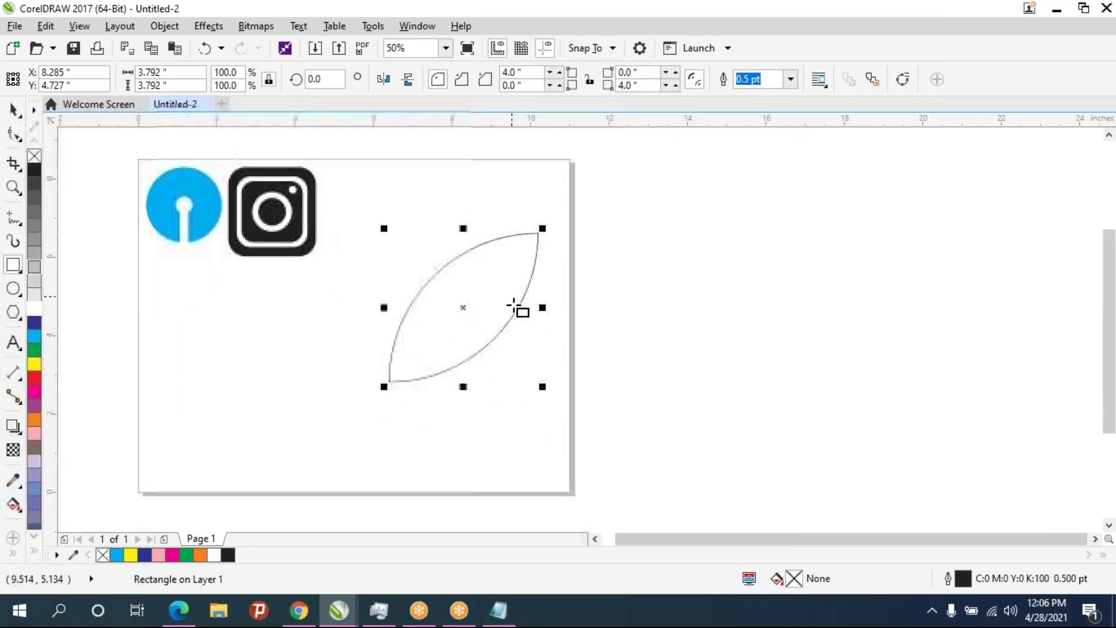
drag(511, 296, 517, 261)
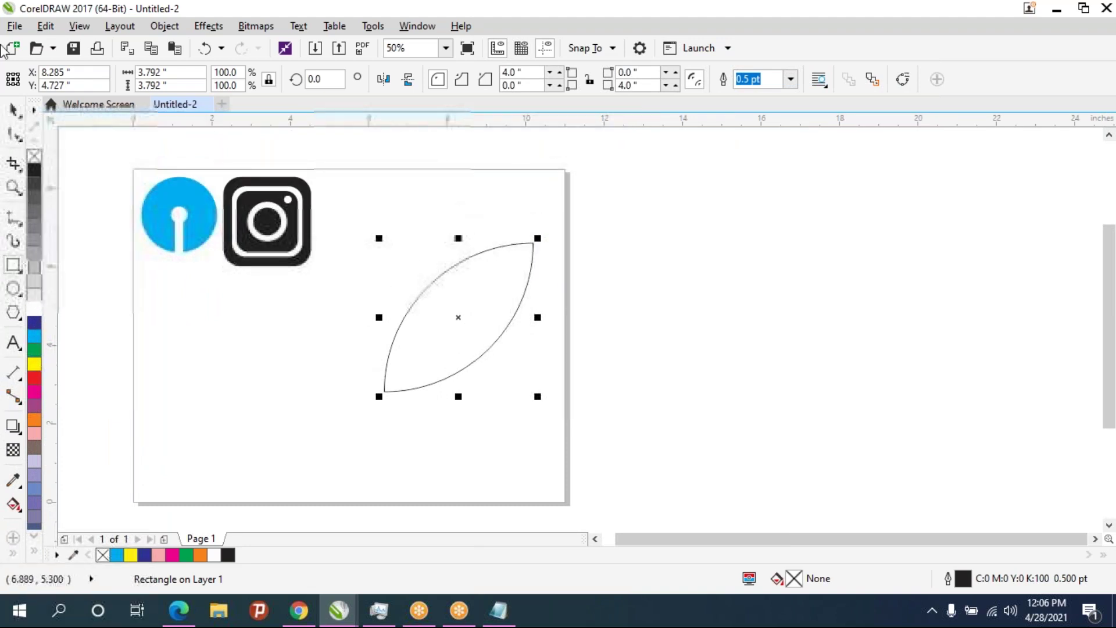
click(13, 109)
drag(402, 266, 393, 226)
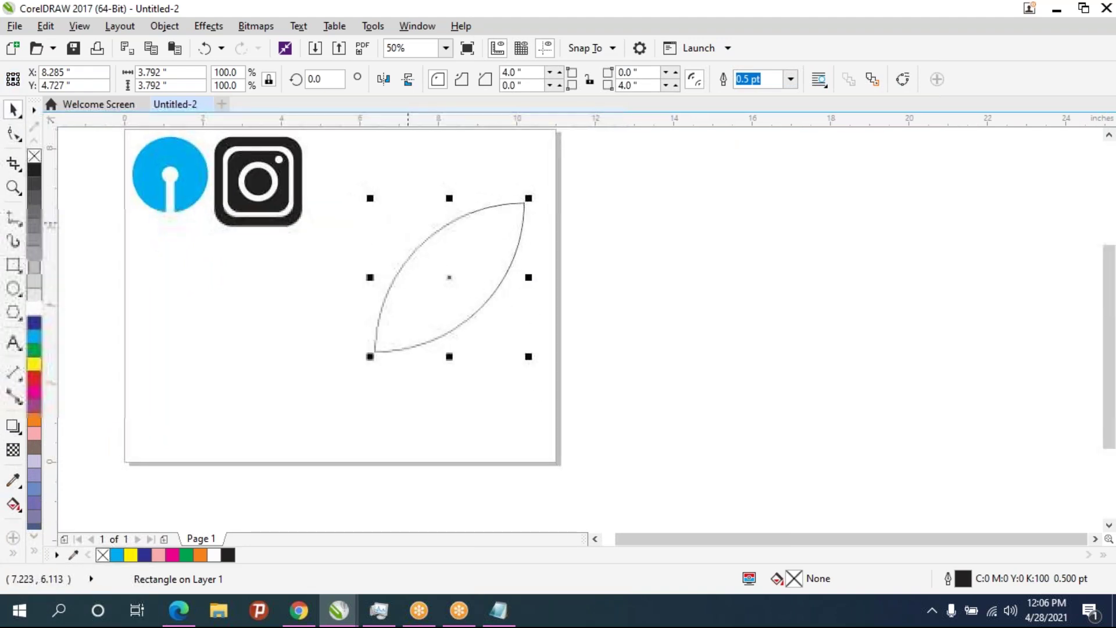
scroll(407, 222, down, 1)
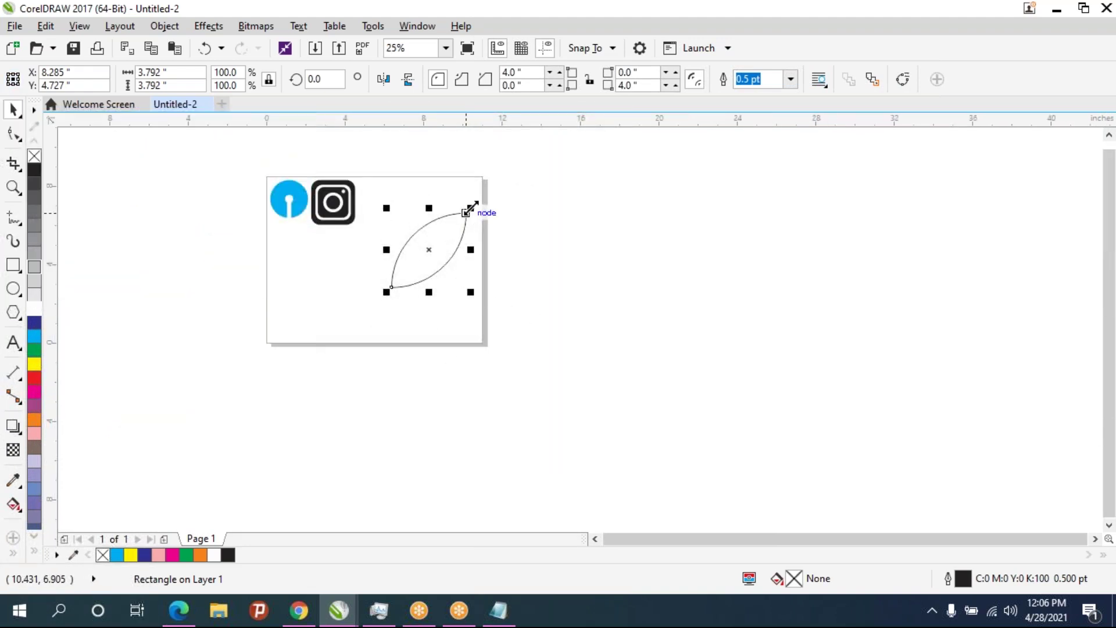
drag(430, 249, 496, 261)
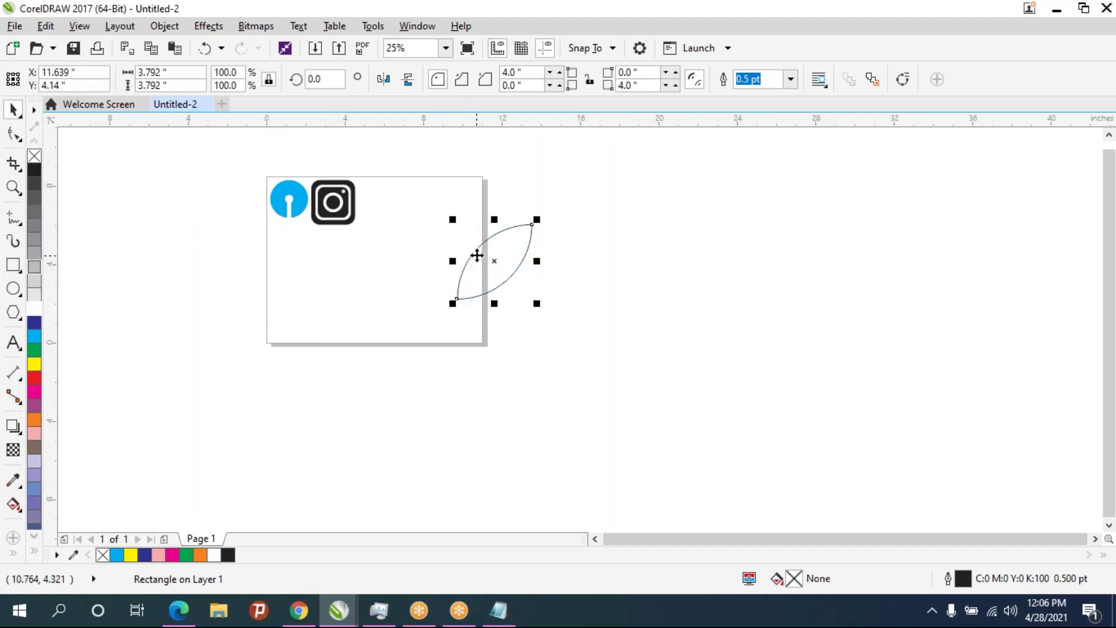
scroll(495, 327, up, 1)
mouse_move(495, 327)
mouse_down()
mouse_move(494, 363)
mouse_move(520, 406)
mouse_up()
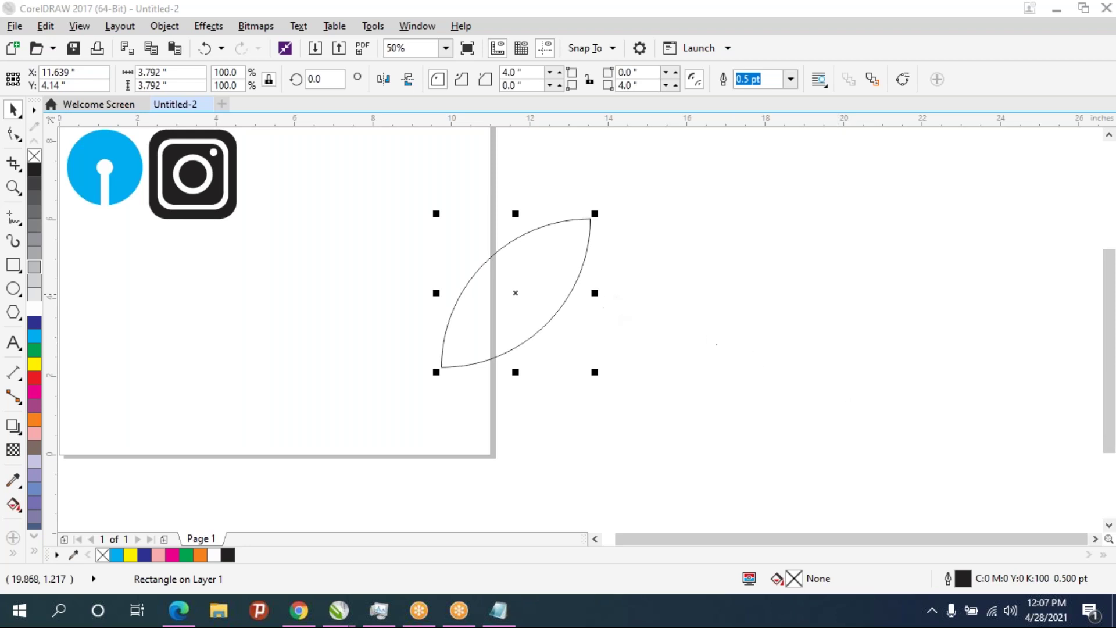
Fill the leaf shape with the black palette swatch
click(34, 169)
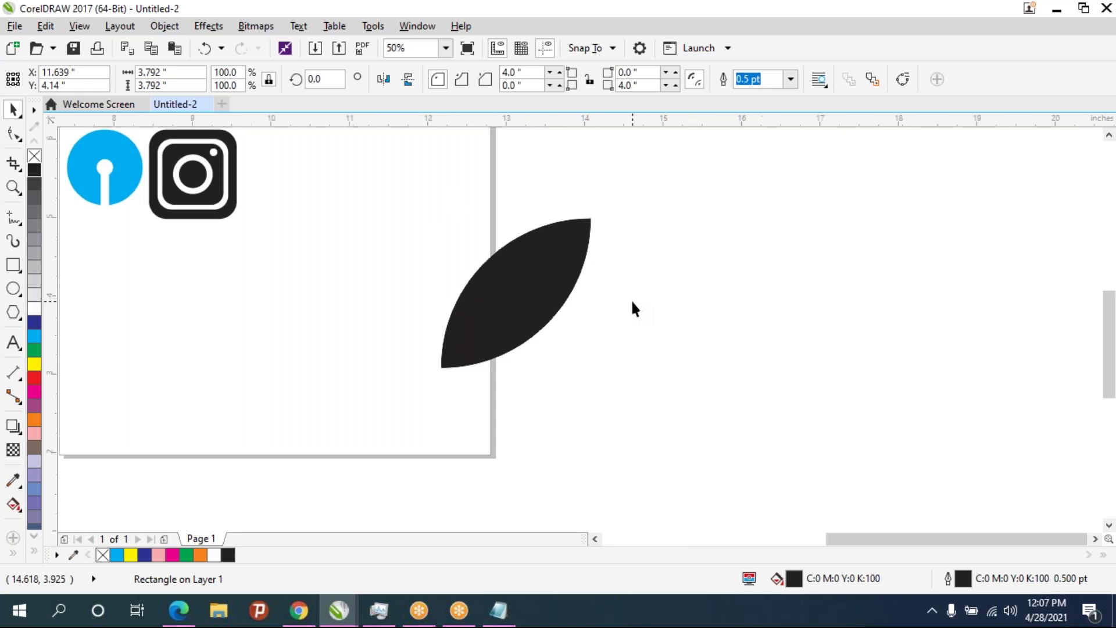
scroll(630, 299, up, 2)
scroll(567, 297, down, 2)
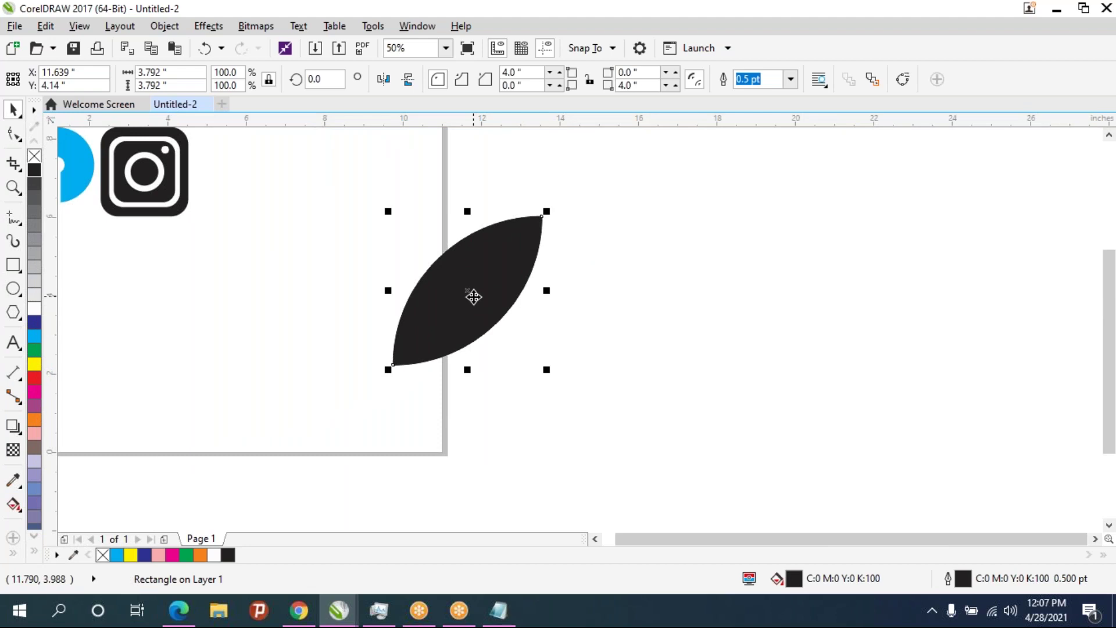
Copy the leaf to its left and right, and mirror the left copy horizontally
drag(498, 292, 320, 291)
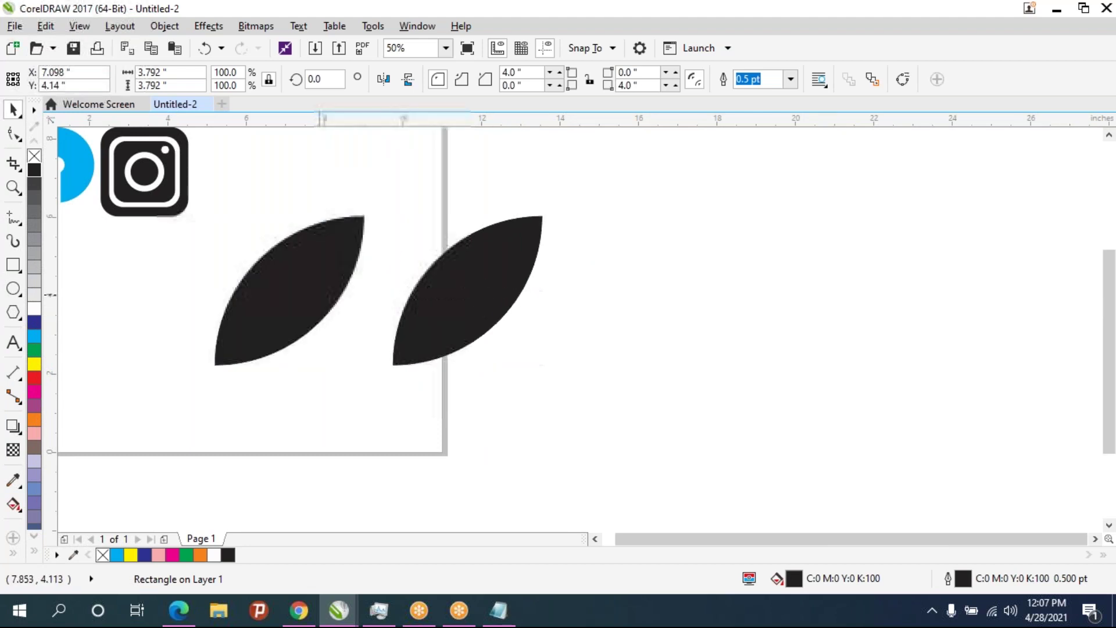
click(437, 288)
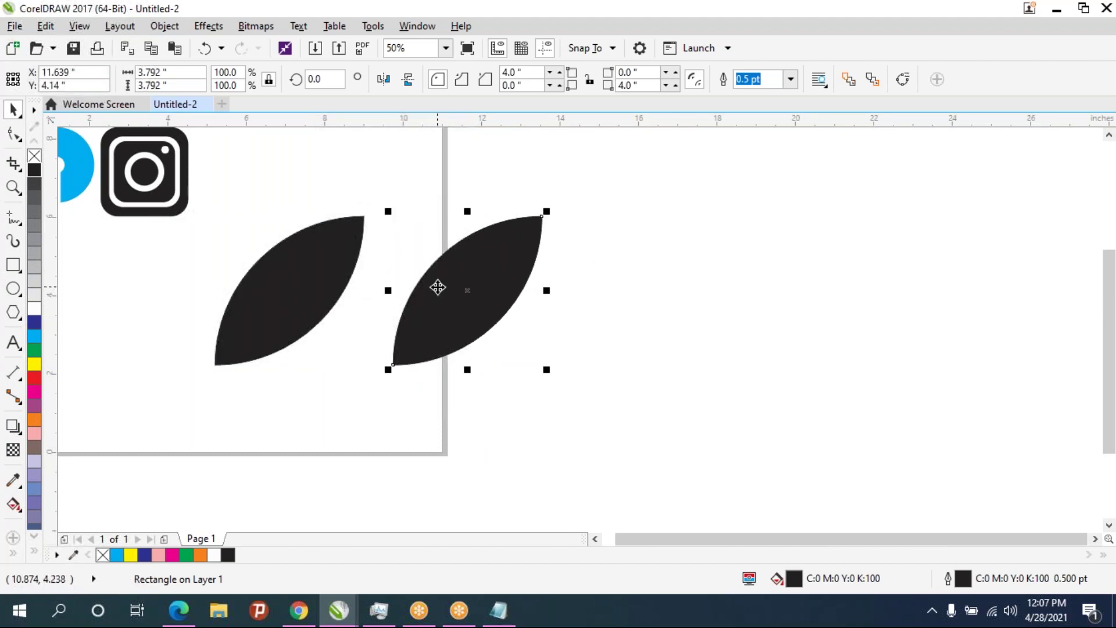
drag(438, 287, 649, 285)
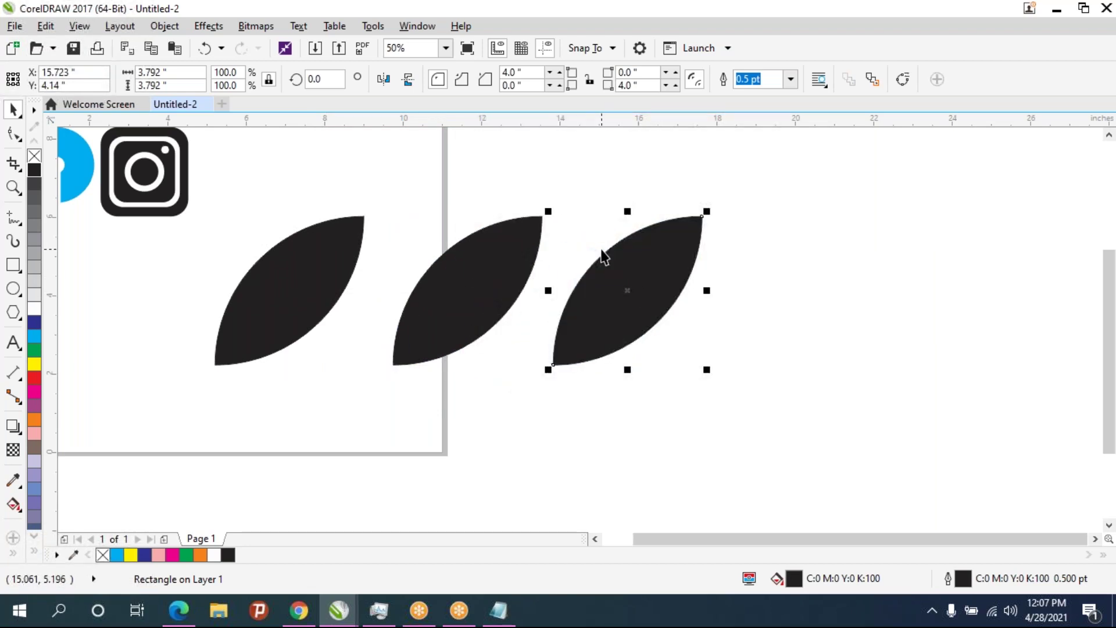
click(311, 292)
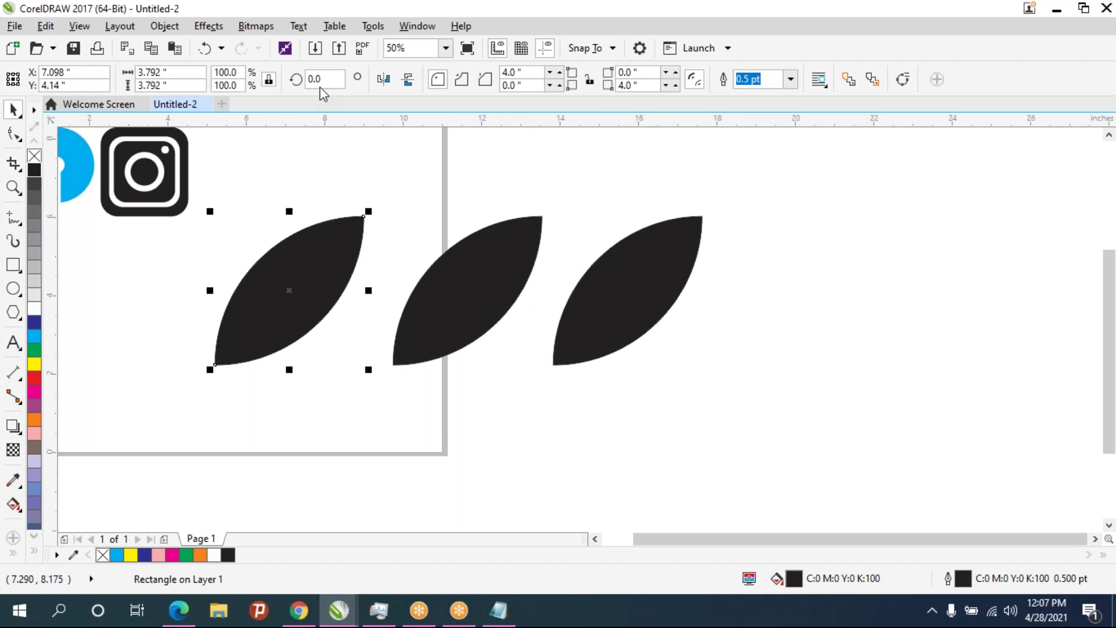
click(383, 79)
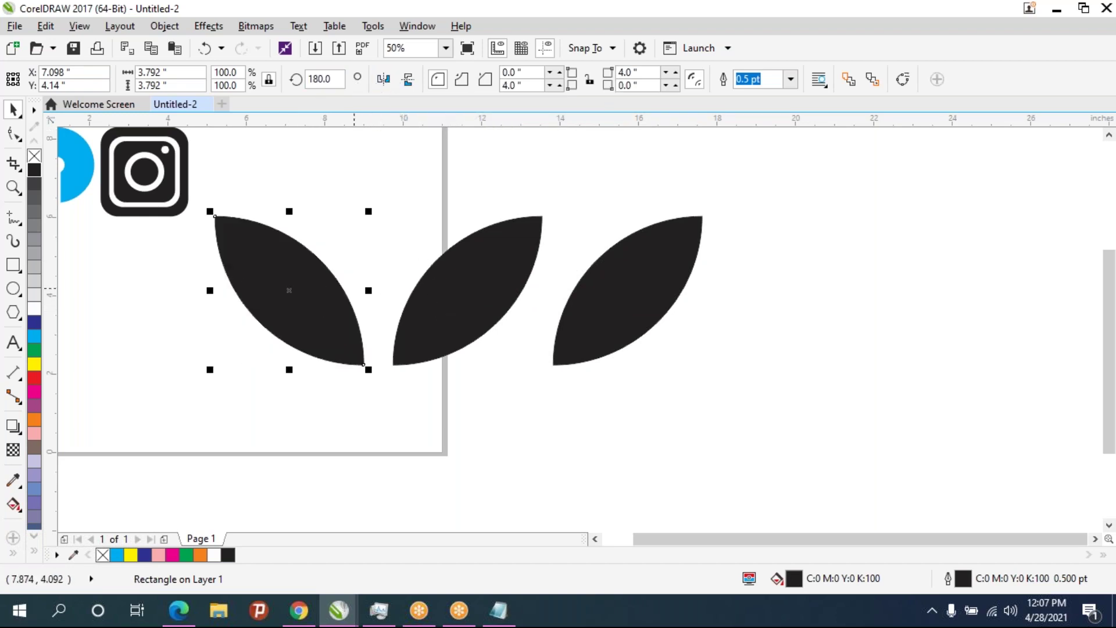
Rotate the middle leaf 45° so it stands upright
click(486, 301)
click(326, 79)
key(ctrl+a)
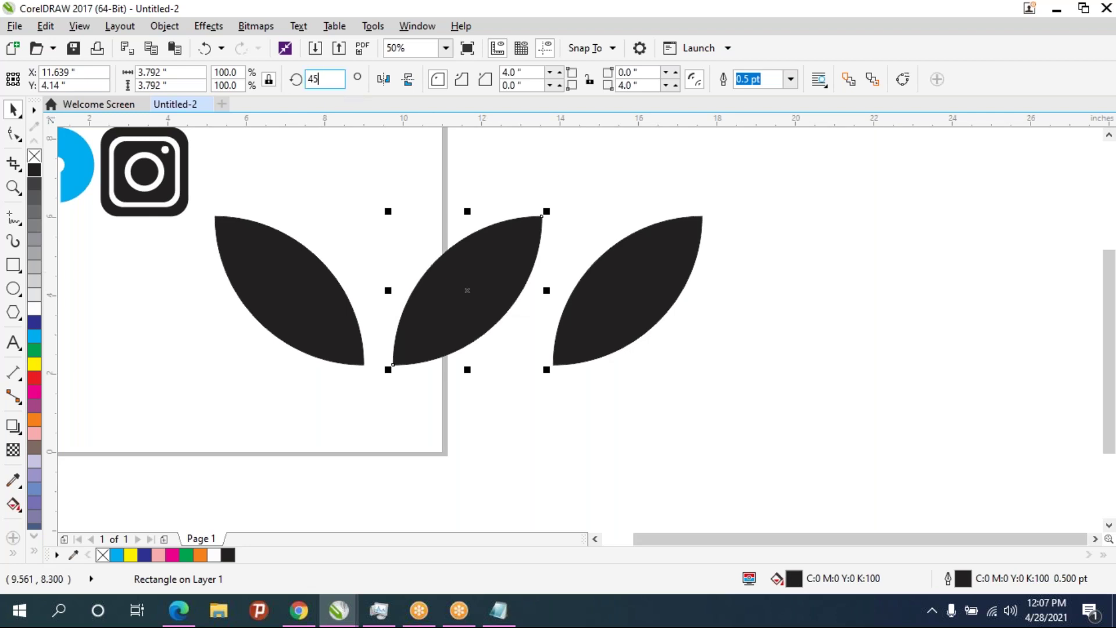
key(Return)
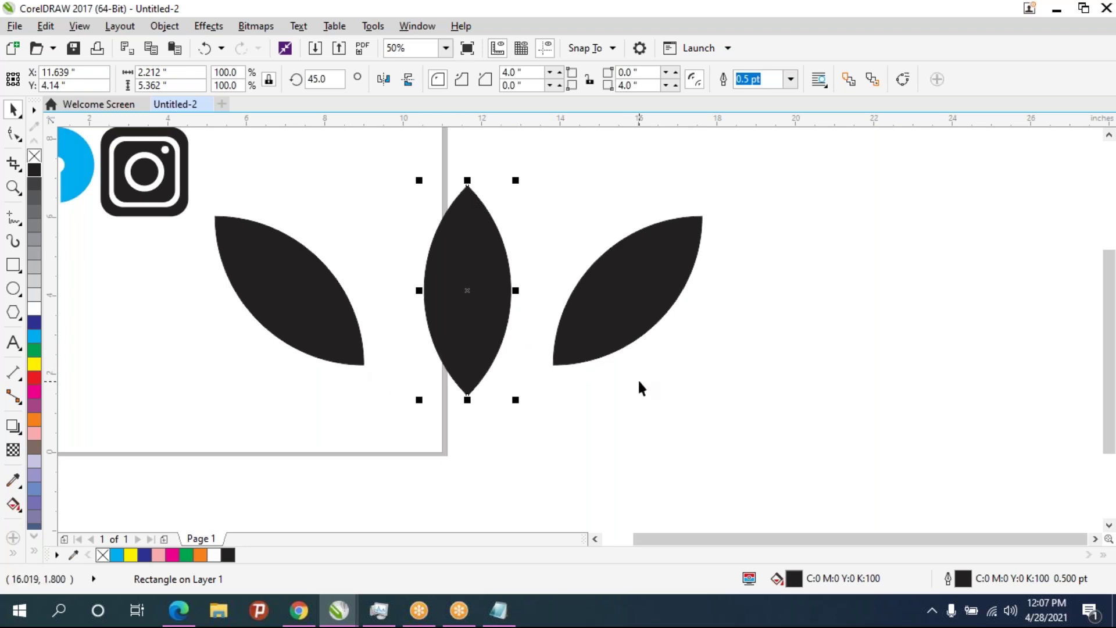
click(14, 264)
Draw a wide helper rectangle below the three leaves
mouse_move(269, 386)
mouse_down()
mouse_move(638, 414)
mouse_move(675, 464)
mouse_up()
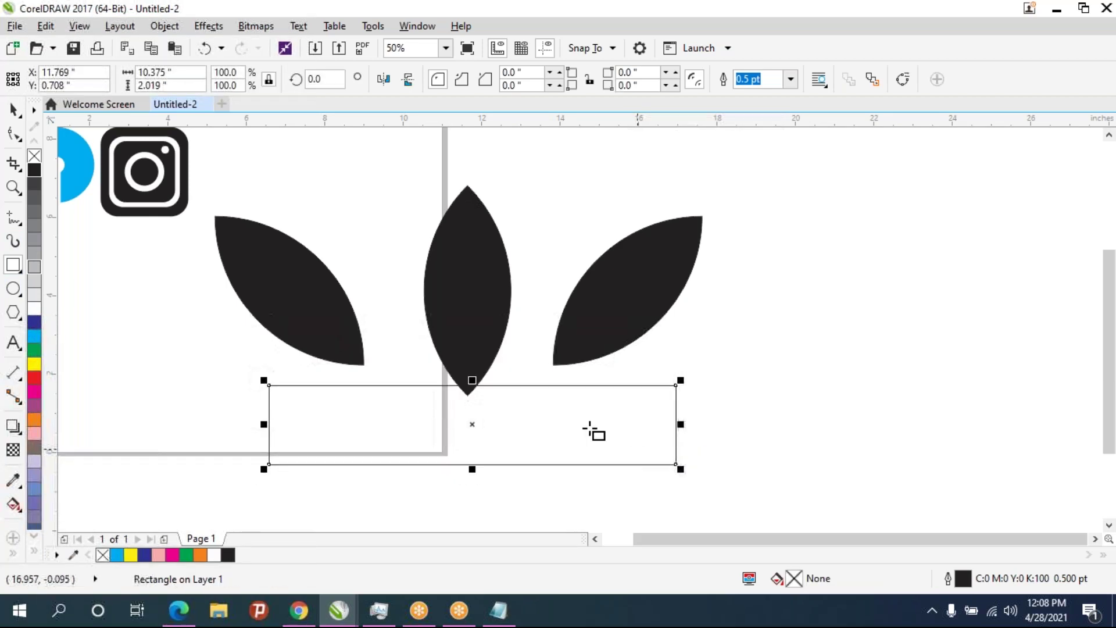
click(14, 109)
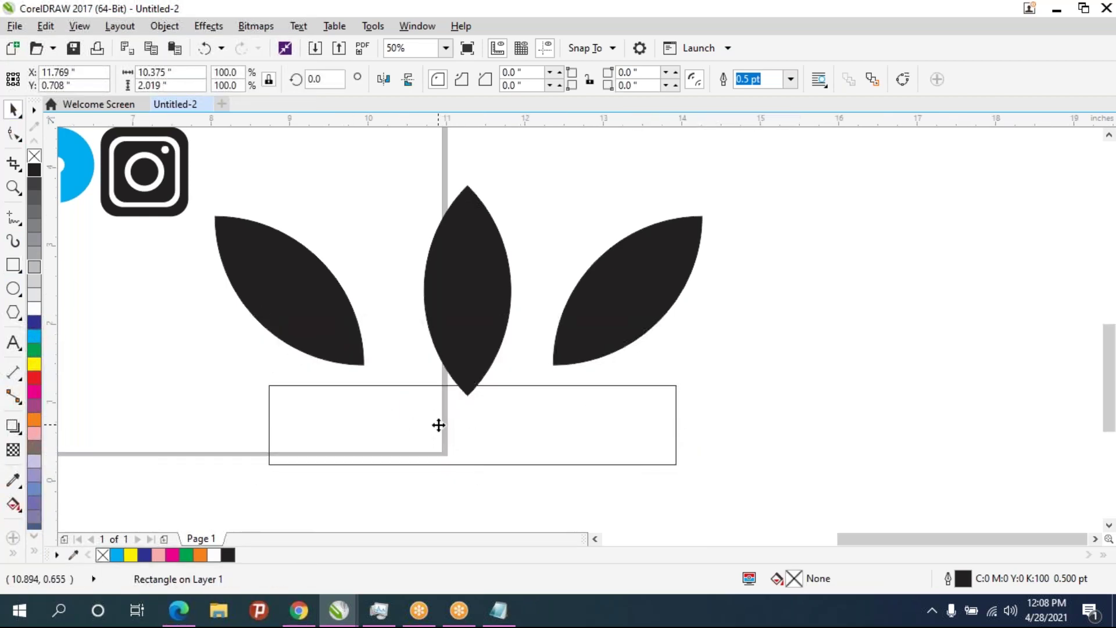
scroll(439, 424, up, 2)
scroll(438, 410, down, 2)
Set the bottoms of the middle, right and left leaves on the rectangle's top edge
click(425, 334)
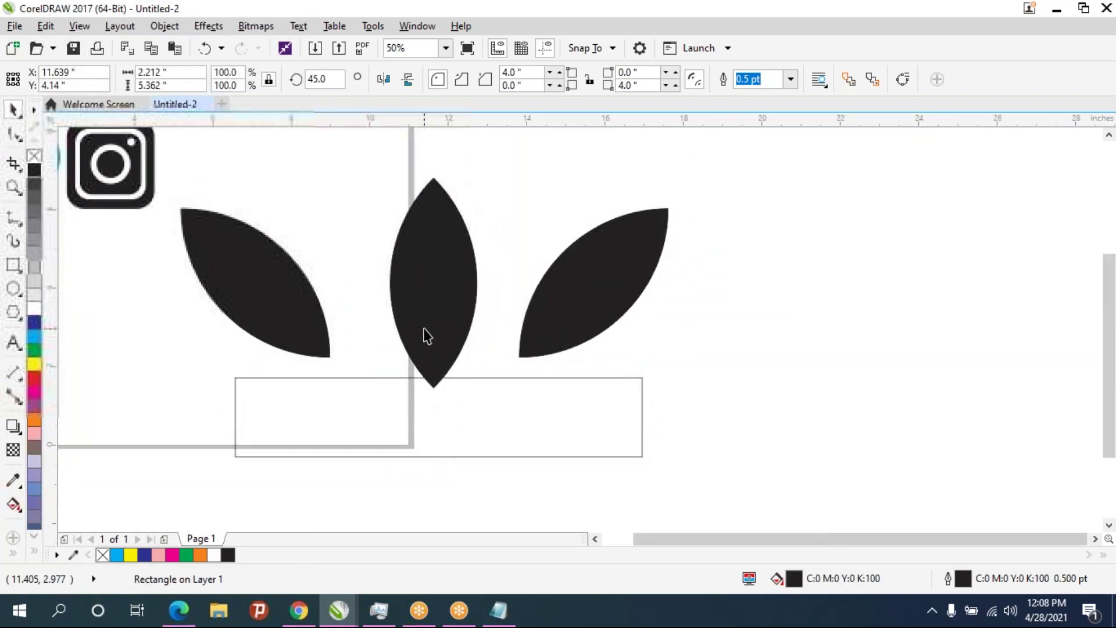
scroll(428, 352, up, 2)
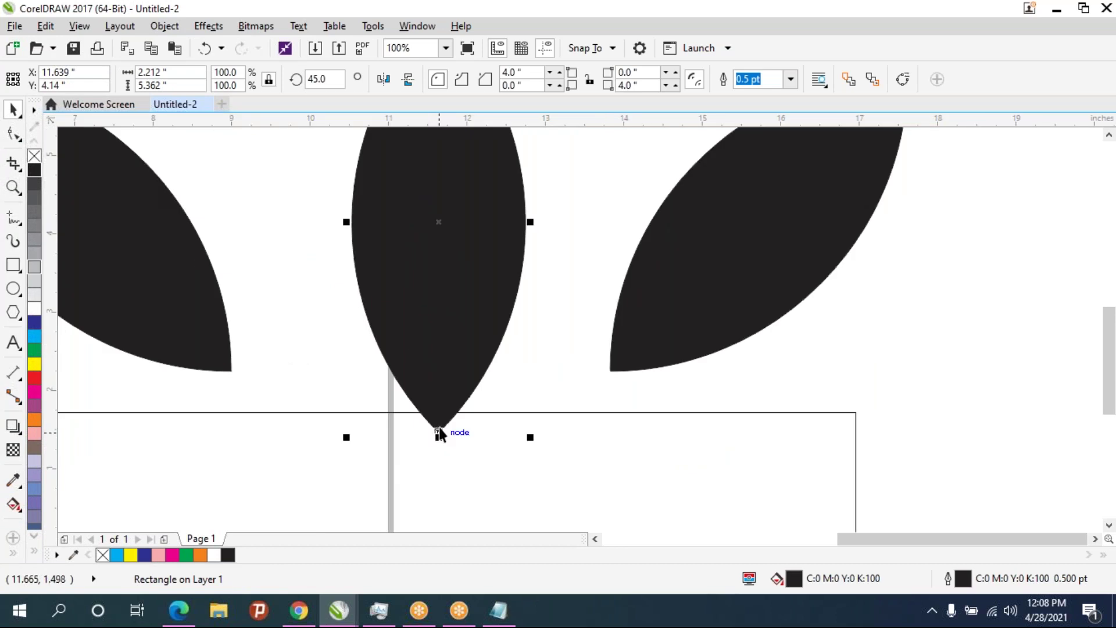
drag(438, 430, 440, 411)
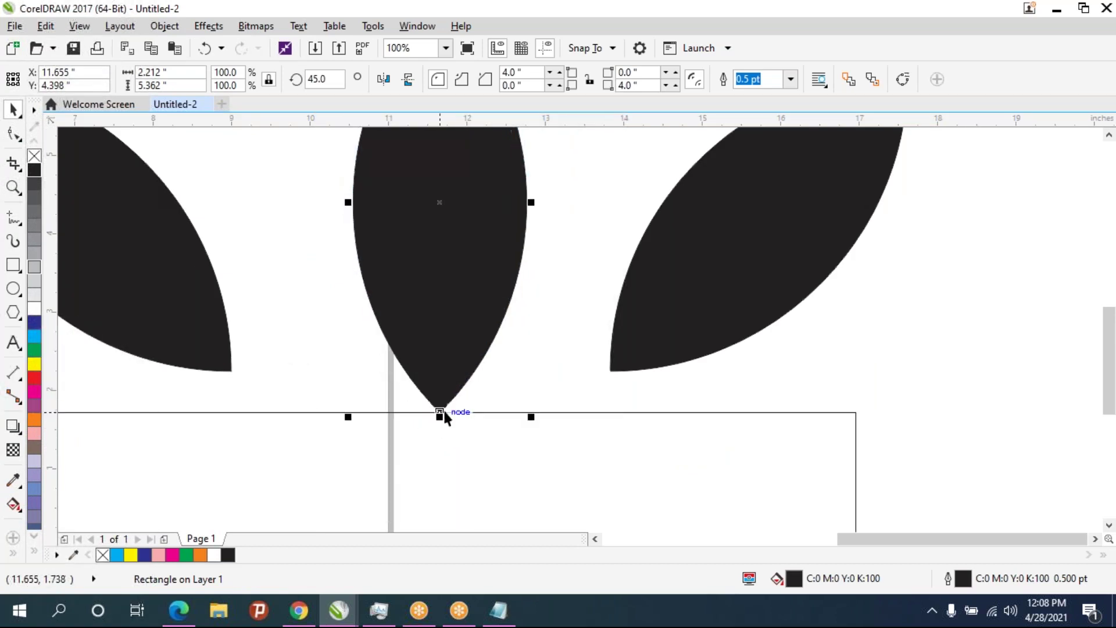
click(684, 309)
drag(609, 372, 497, 411)
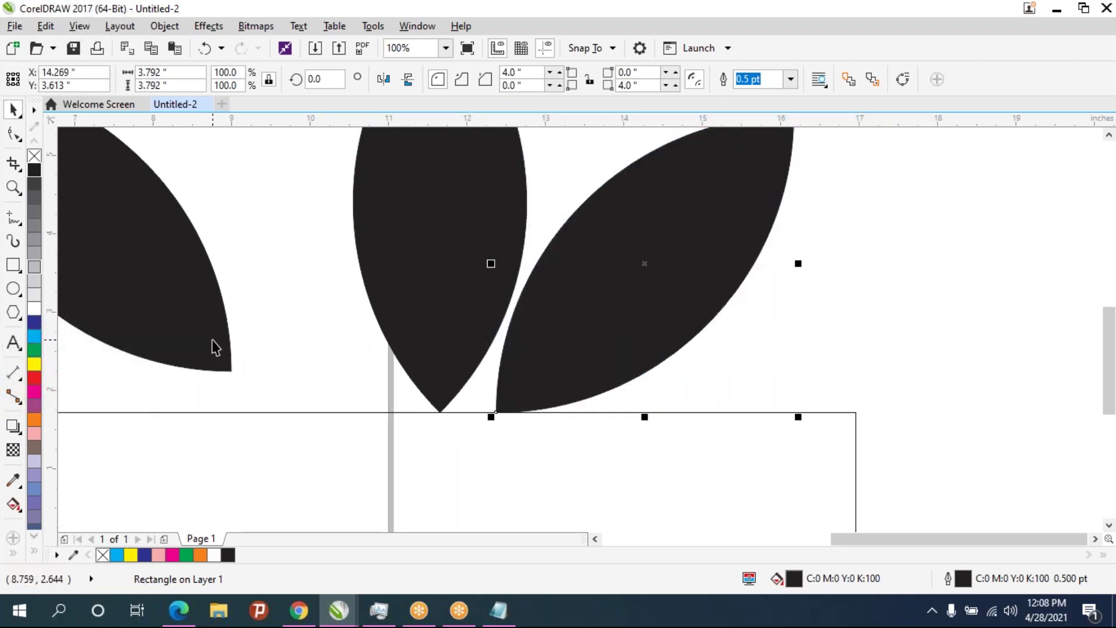
click(231, 369)
drag(231, 370, 383, 412)
Narrow the helper rectangle from both its right and left sides
scroll(398, 410, down, 2)
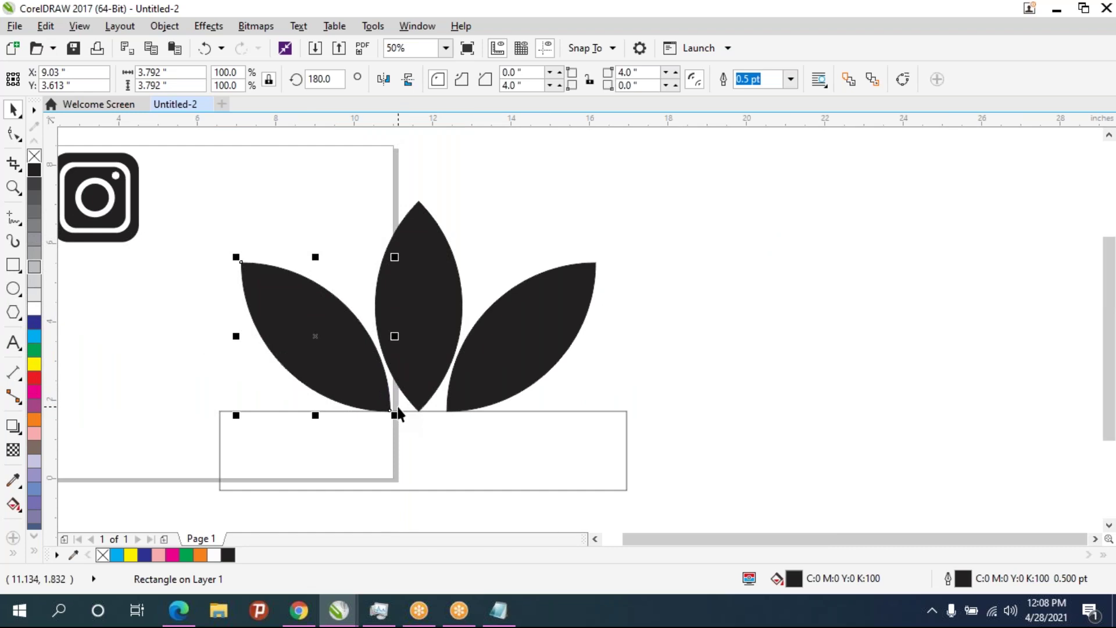
scroll(395, 413, down, 1)
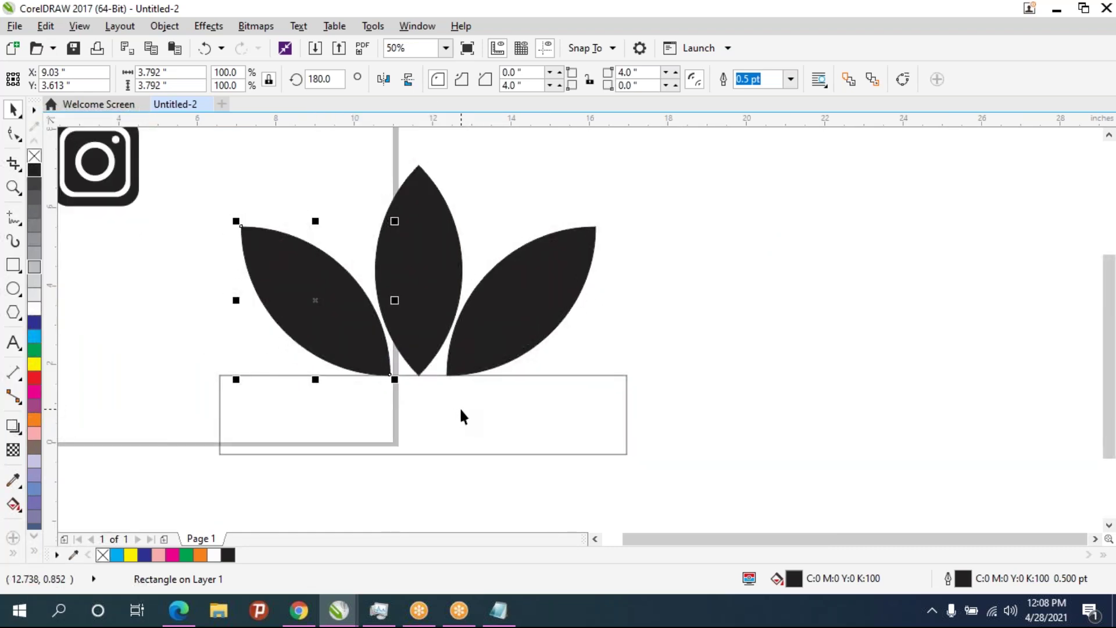
click(625, 413)
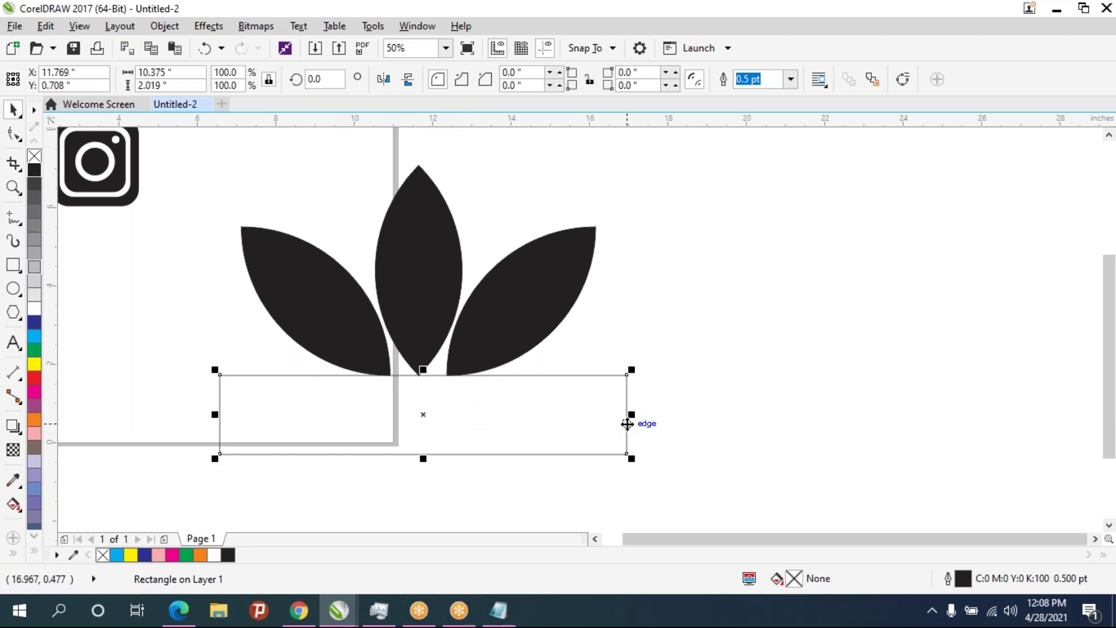
scroll(626, 414, up, 1)
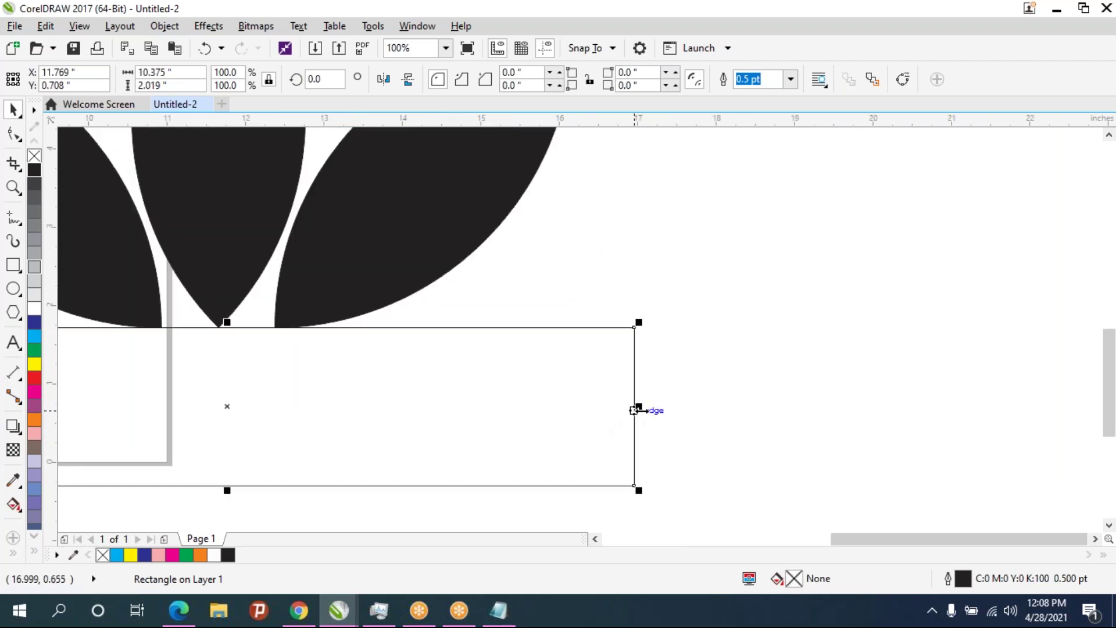
mouse_move(632, 411)
mouse_down()
mouse_move(278, 410)
mouse_move(727, 394)
mouse_up()
mouse_move(254, 404)
mouse_down()
mouse_move(603, 420)
mouse_move(564, 421)
mouse_up()
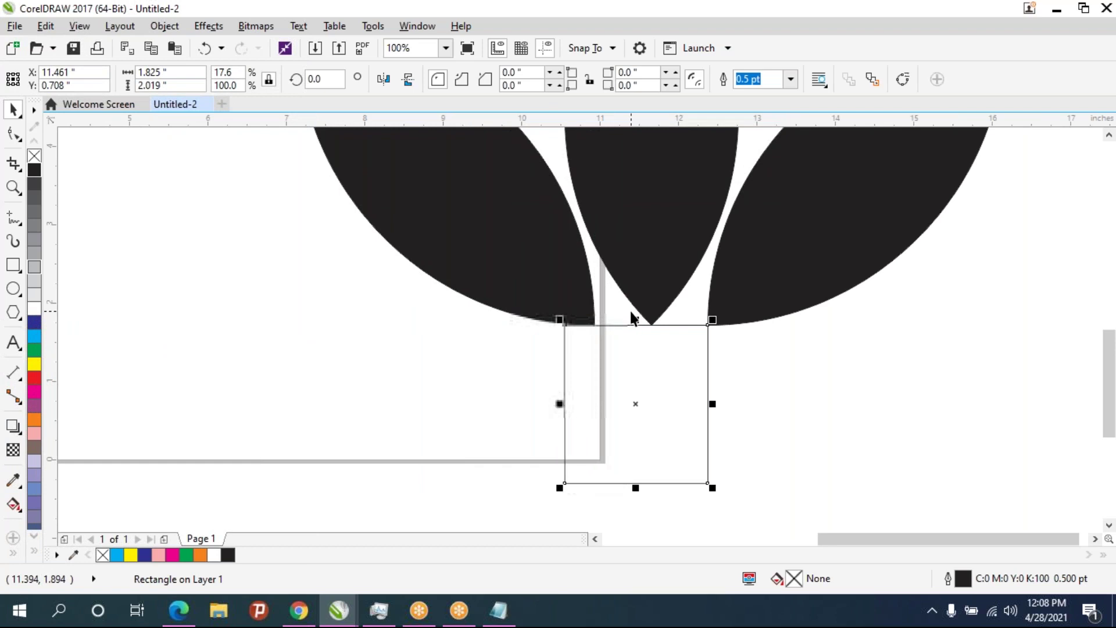
scroll(588, 331, down, 1)
drag(589, 332, 464, 331)
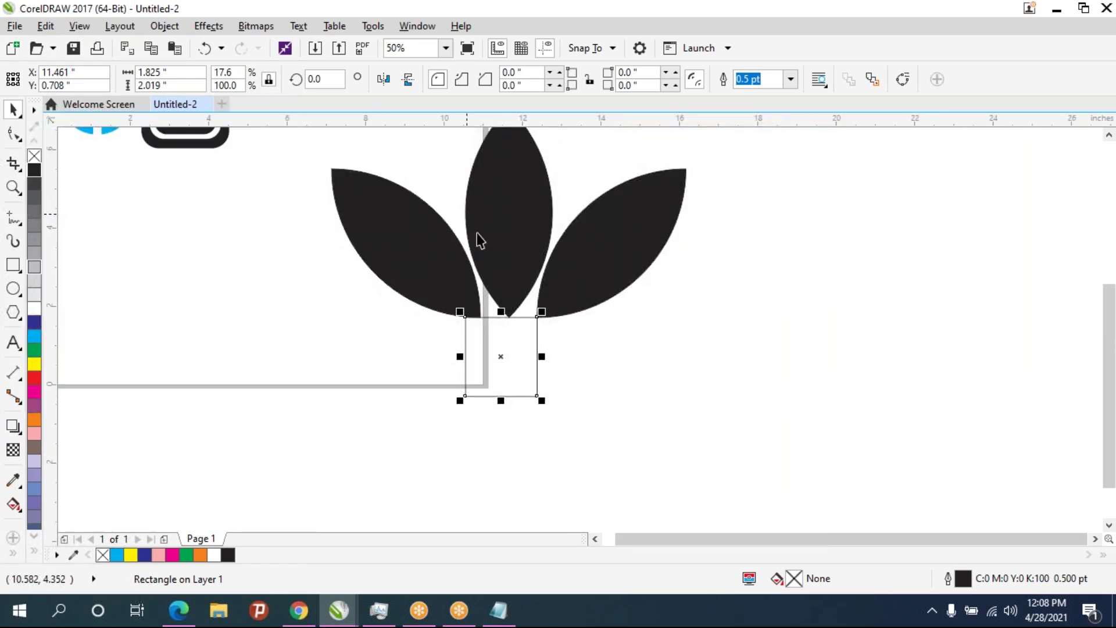
scroll(504, 260, up, 1)
scroll(483, 253, up, 2)
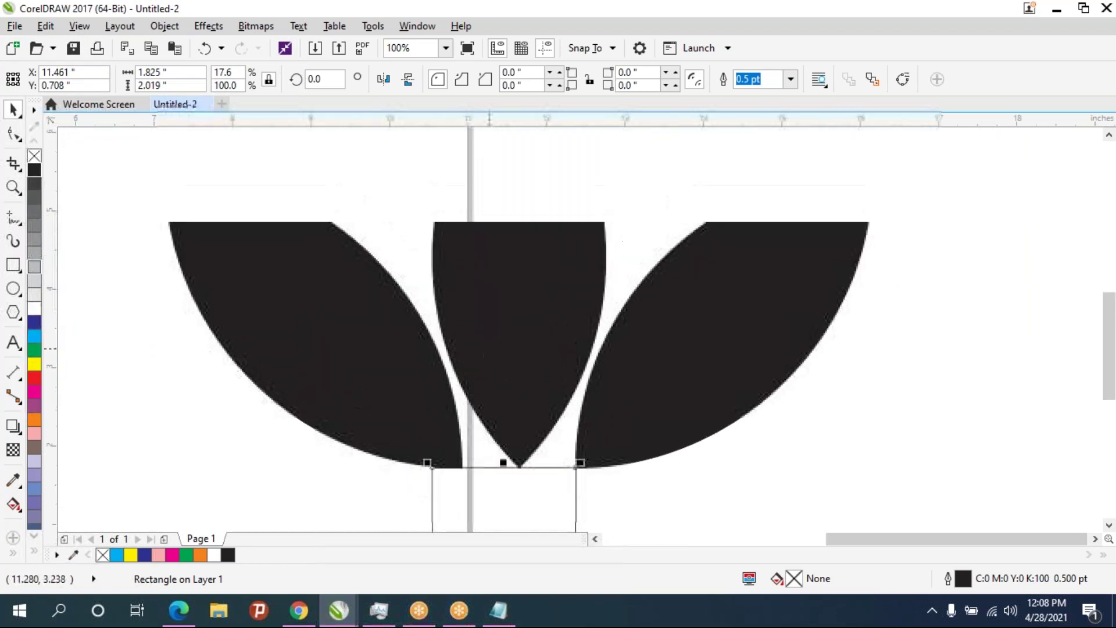
drag(543, 373, 497, 340)
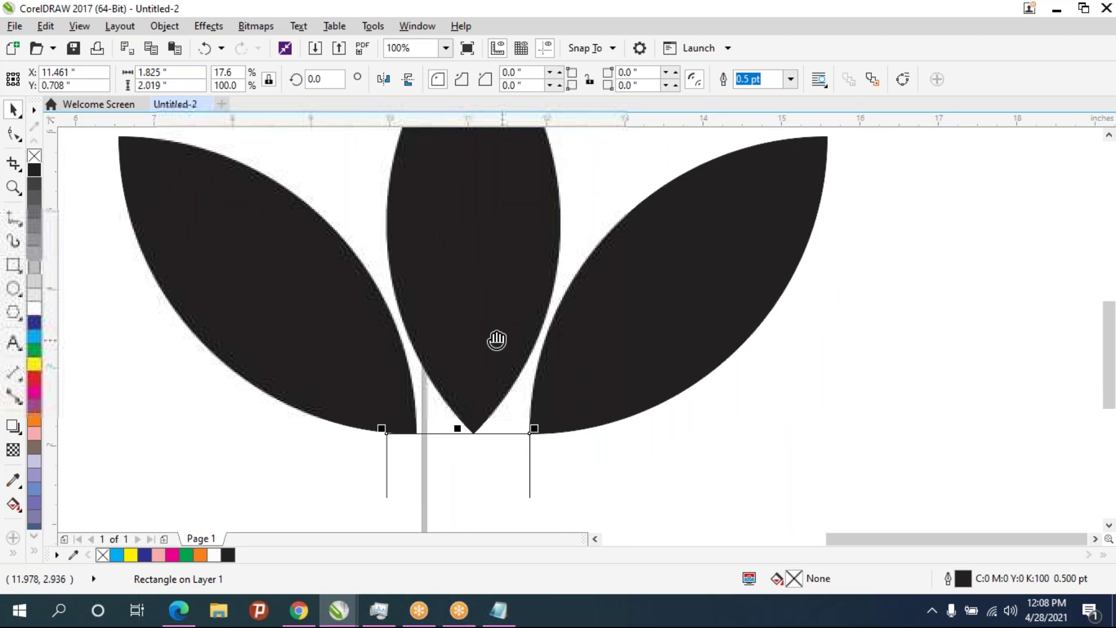
Stretch the rectangle to the right leaf's edge to check alignment, then delete it
drag(528, 510, 538, 510)
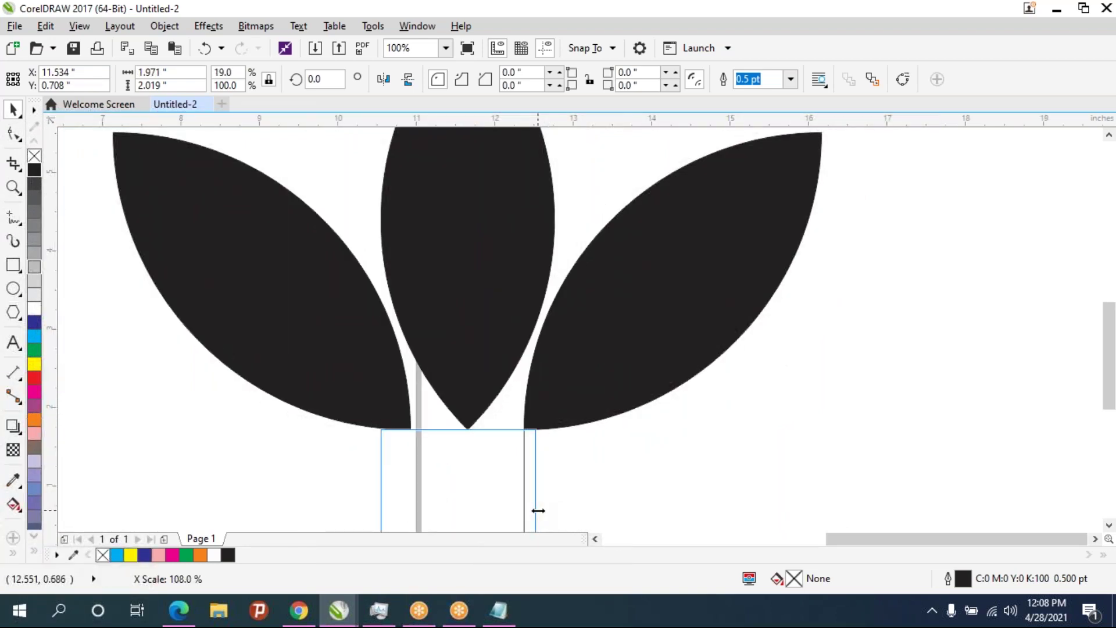
drag(538, 511, 555, 508)
scroll(548, 463, down, 2)
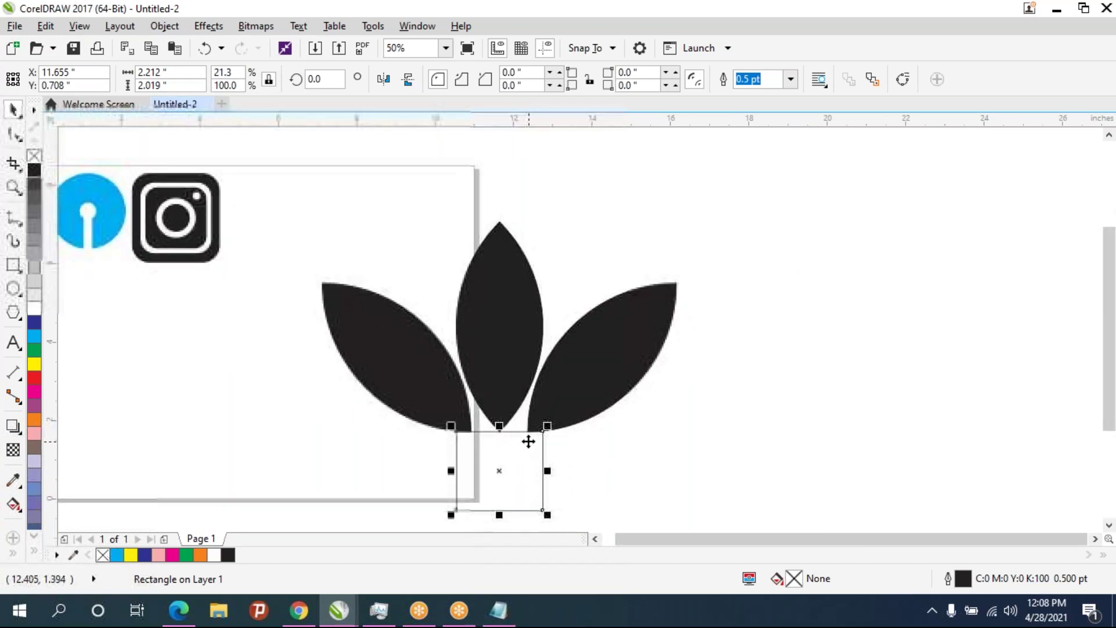
scroll(528, 444, up, 2)
scroll(528, 442, up, 1)
scroll(527, 440, up, 1)
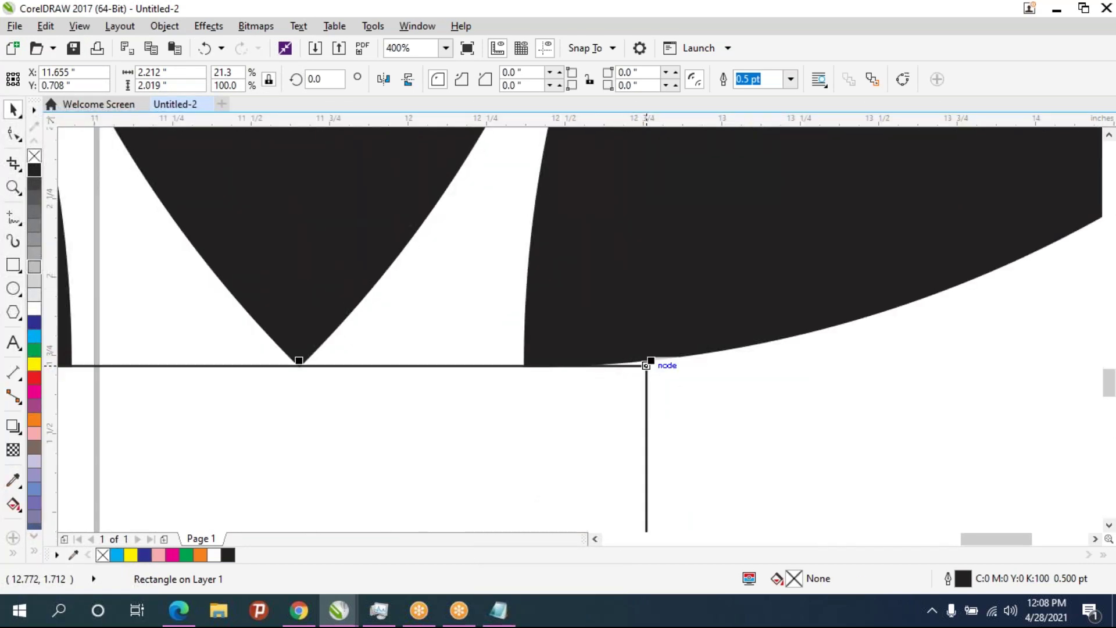
scroll(548, 376, down, 1)
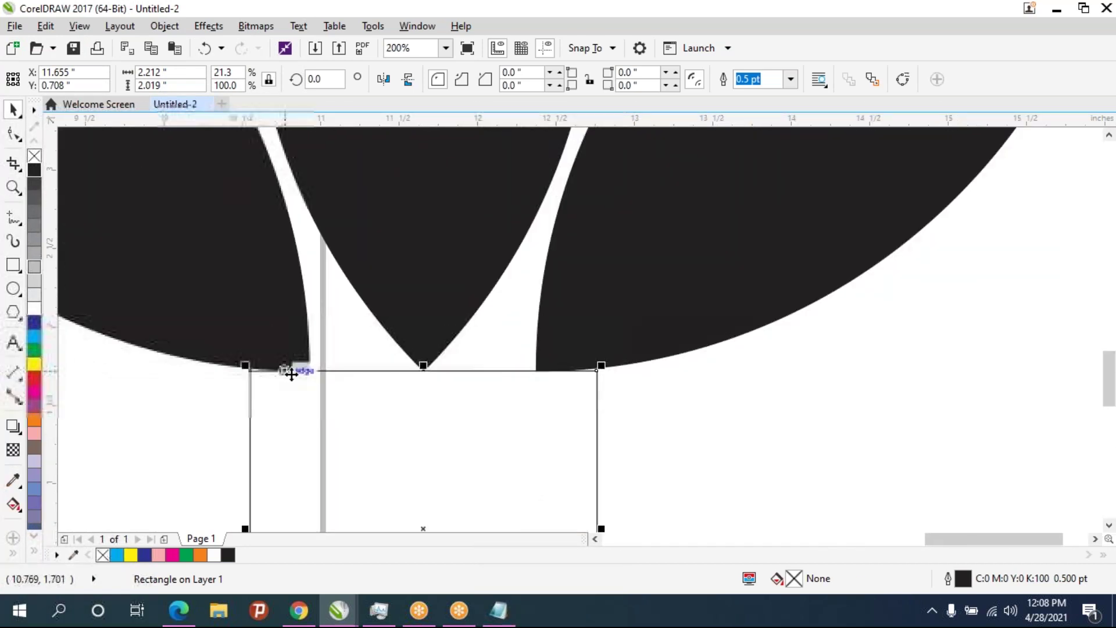
scroll(381, 374, down, 1)
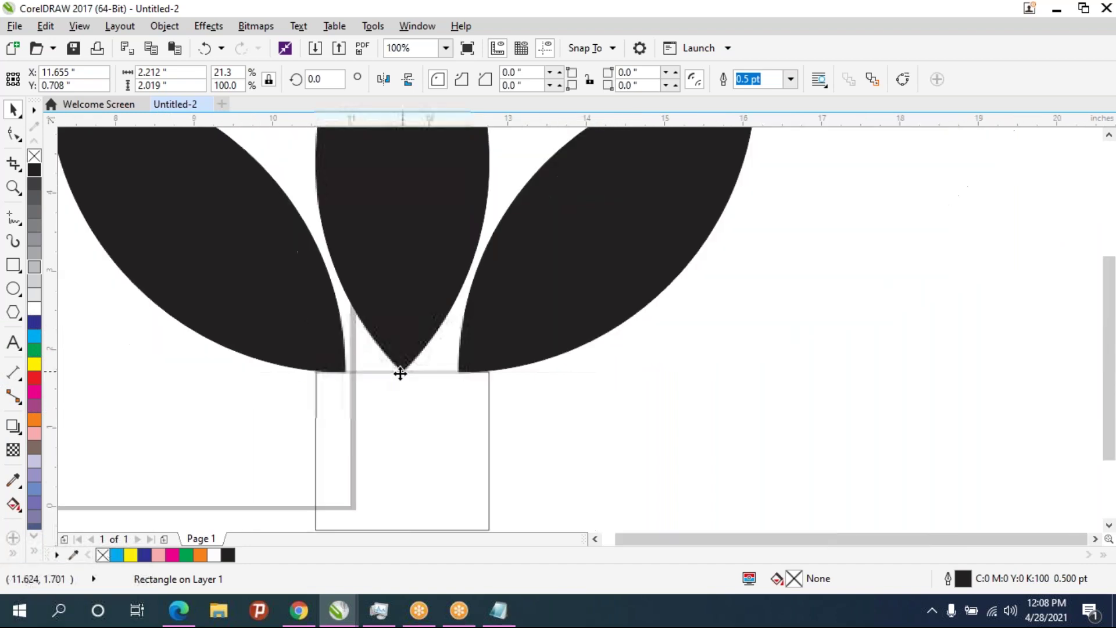
scroll(399, 371, down, 2)
key(Delete)
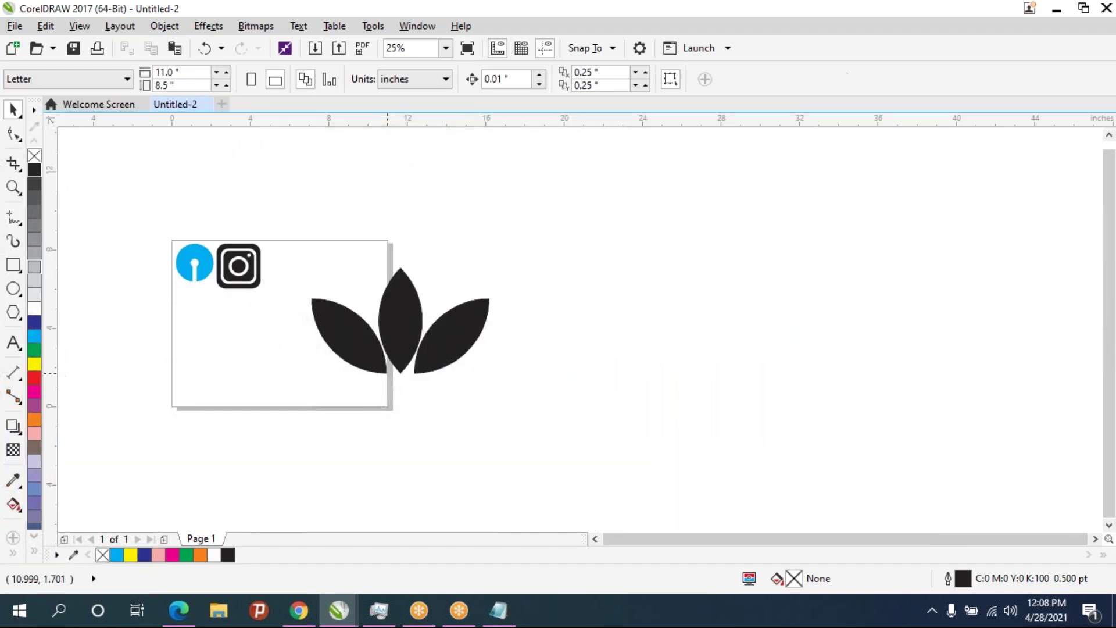
scroll(424, 371, up, 1)
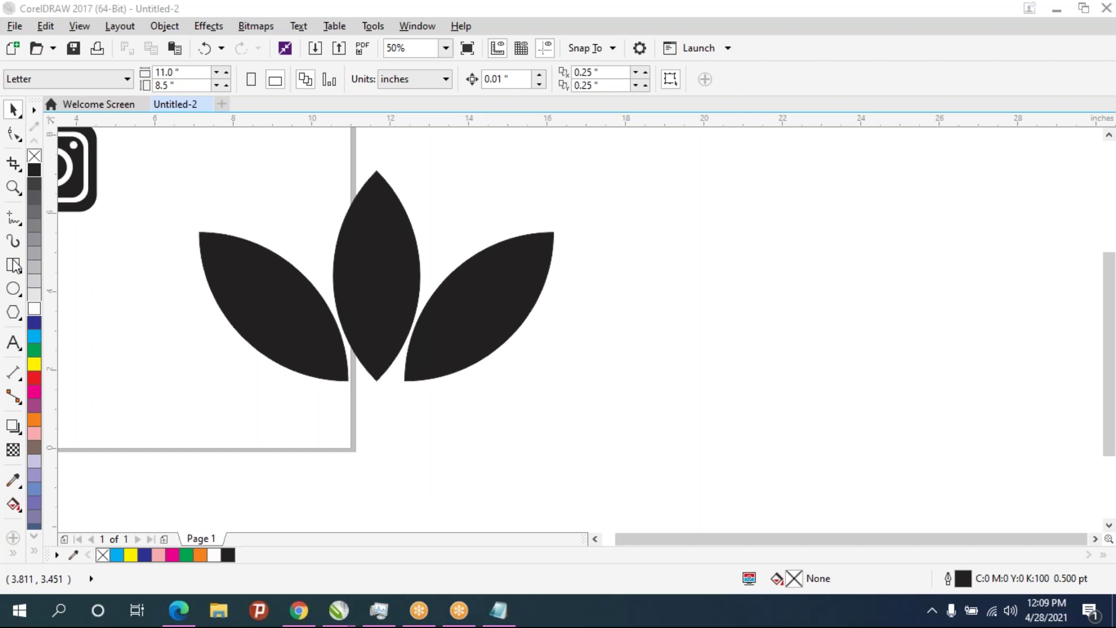
Draw a long thin white bar across the leaves
click(14, 265)
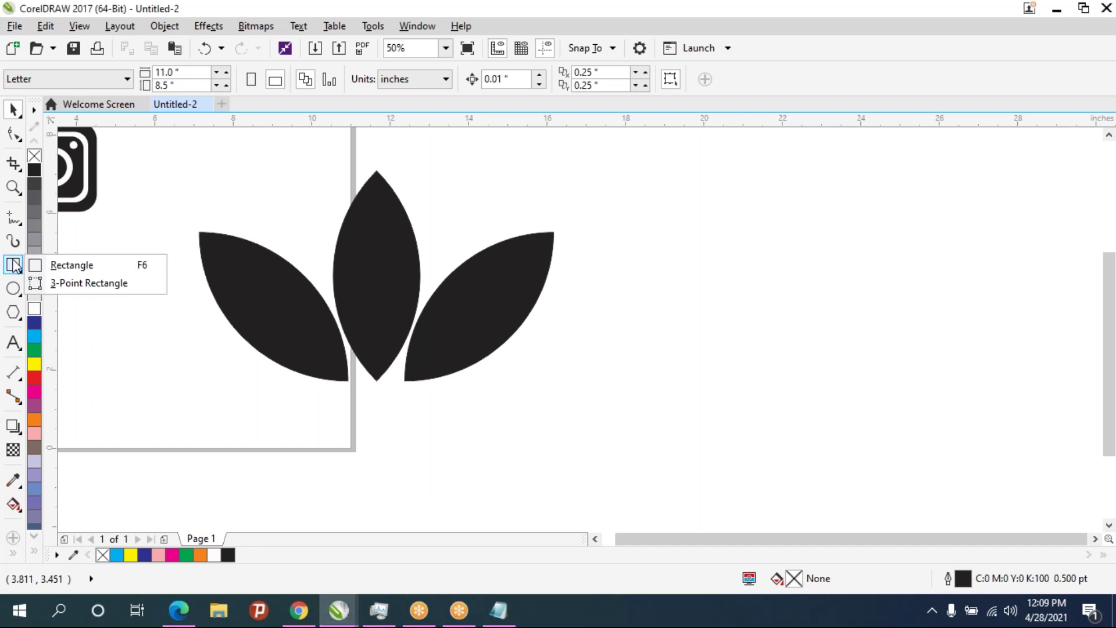
click(50, 260)
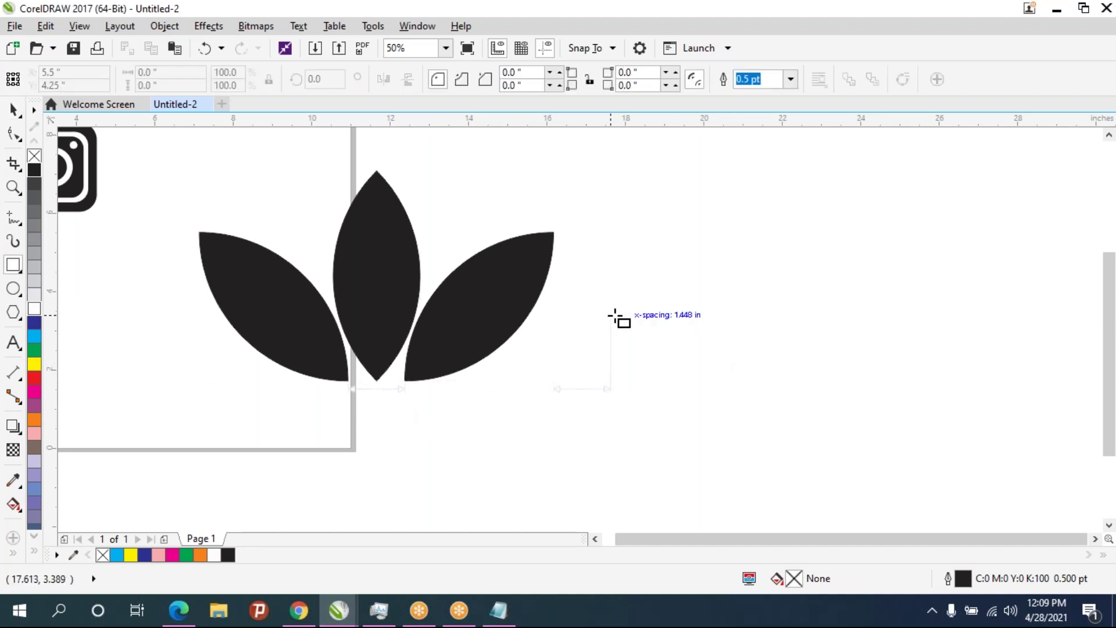
drag(592, 324, 171, 317)
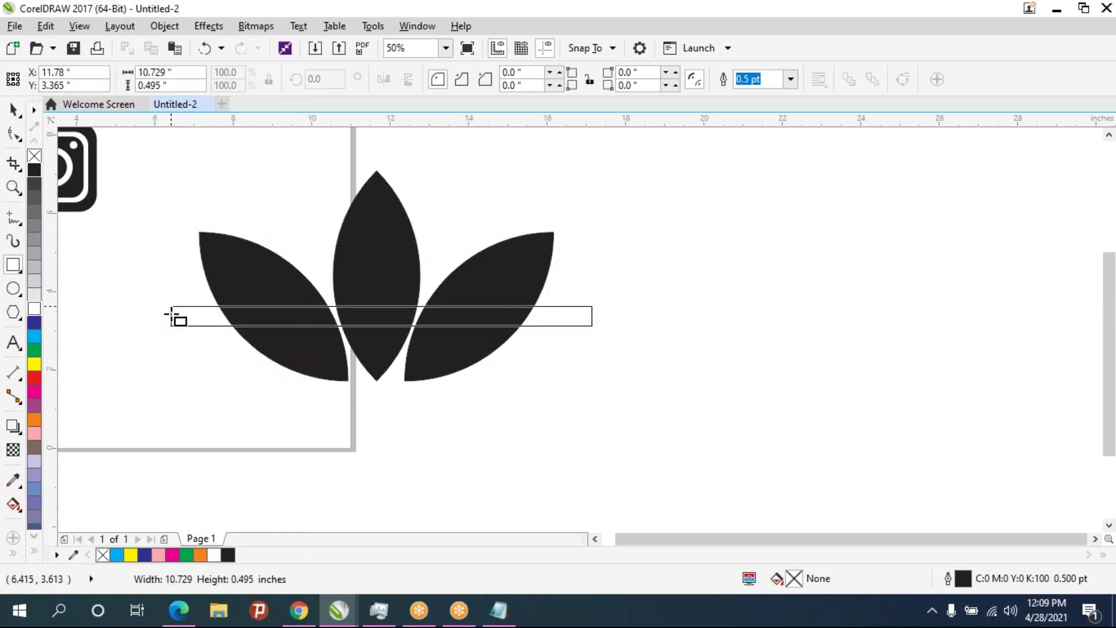
drag(170, 317, 171, 319)
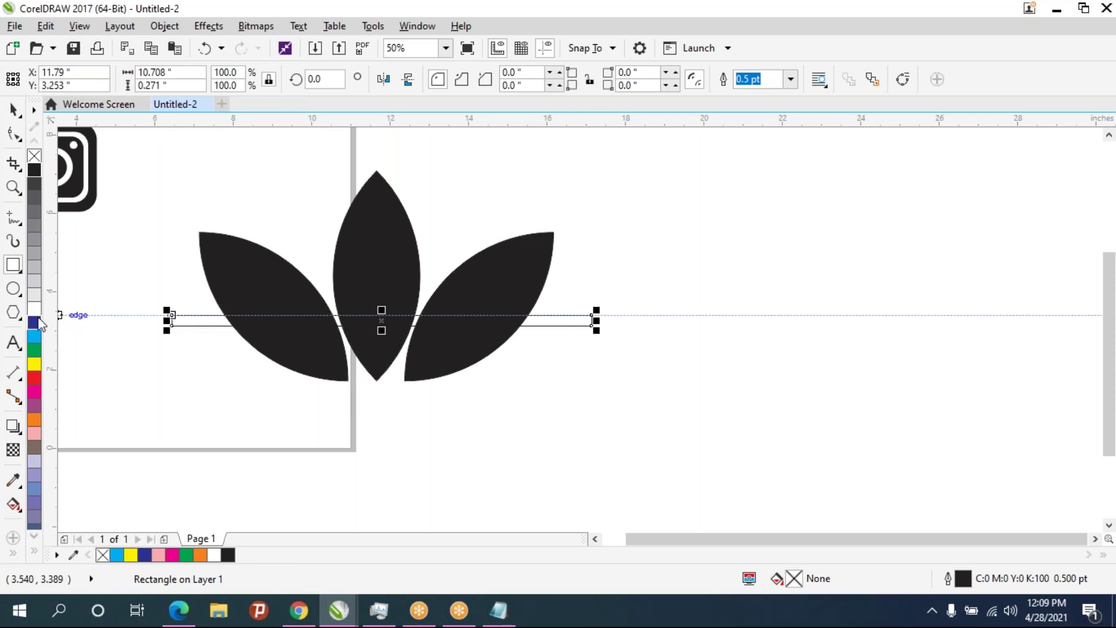
click(34, 308)
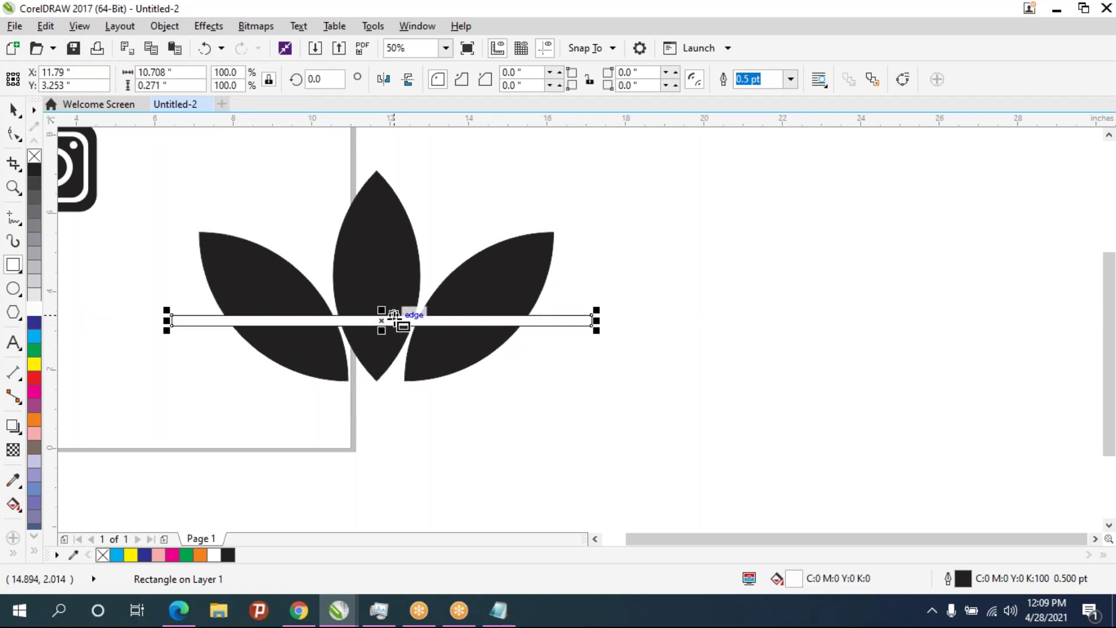
drag(381, 320, 376, 299)
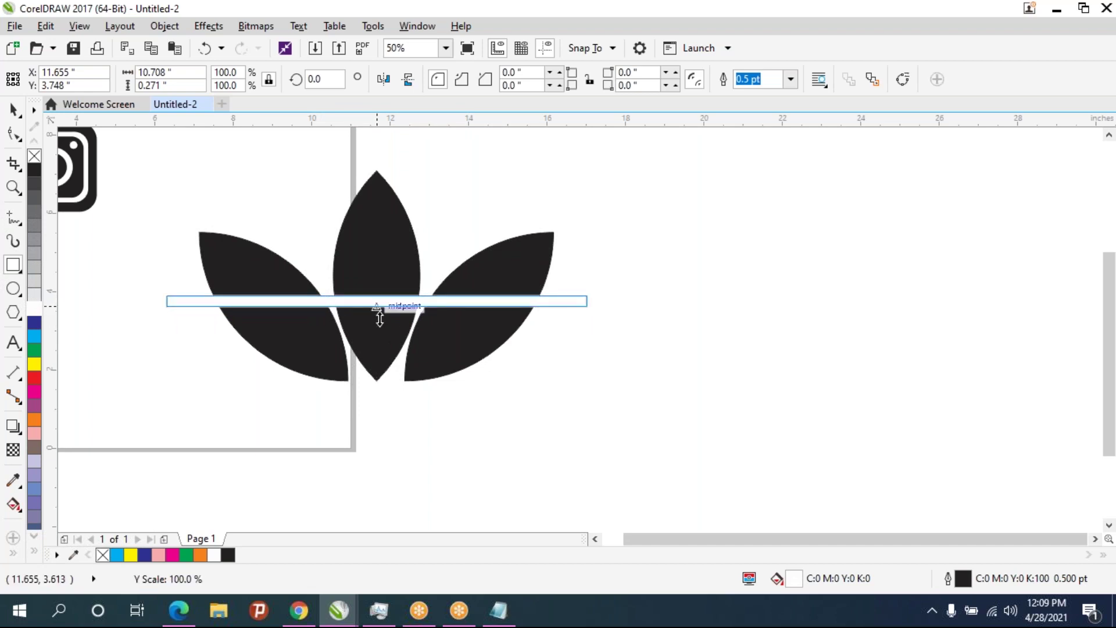
Thicken the bar slightly and place two evenly spaced copies below it
scroll(378, 314, up, 2)
scroll(399, 242, up, 1)
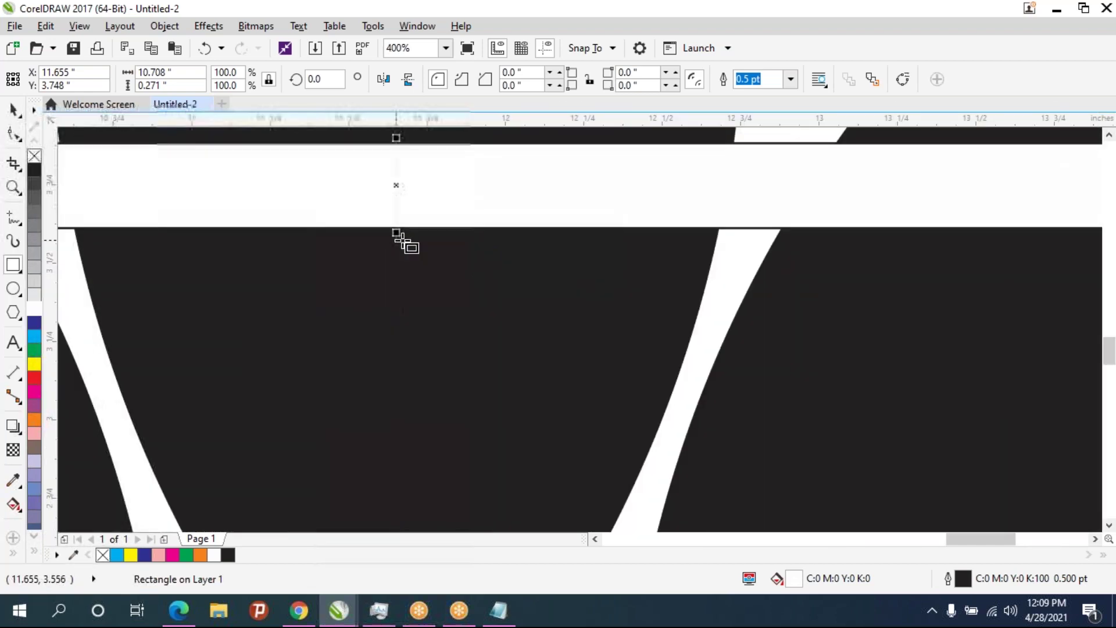
drag(399, 232, 398, 256)
scroll(418, 311, down, 2)
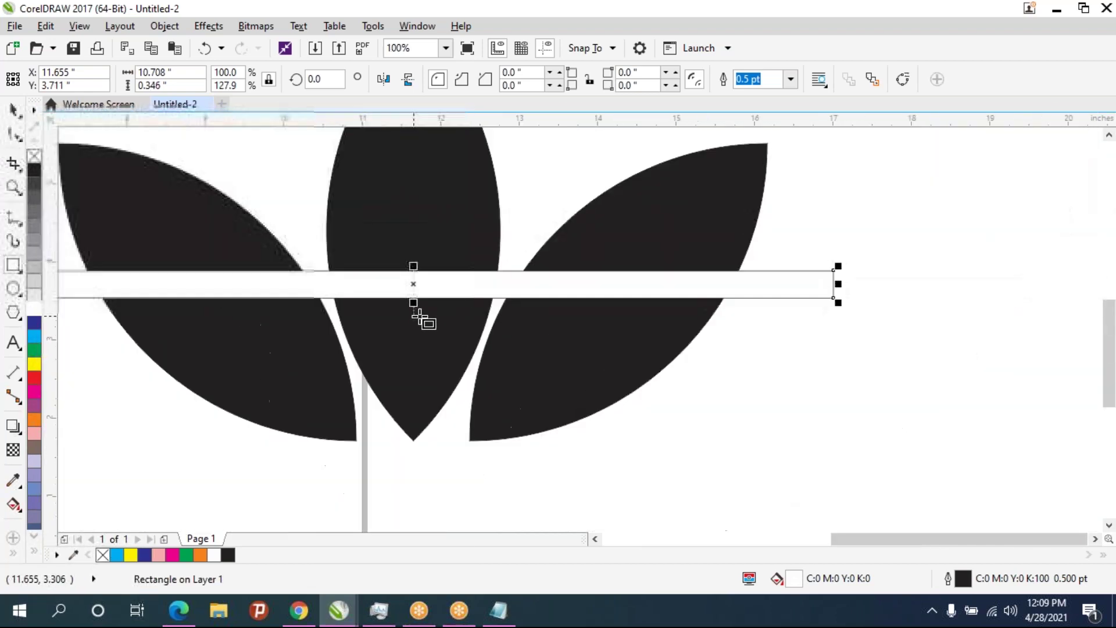
scroll(422, 319, down, 1)
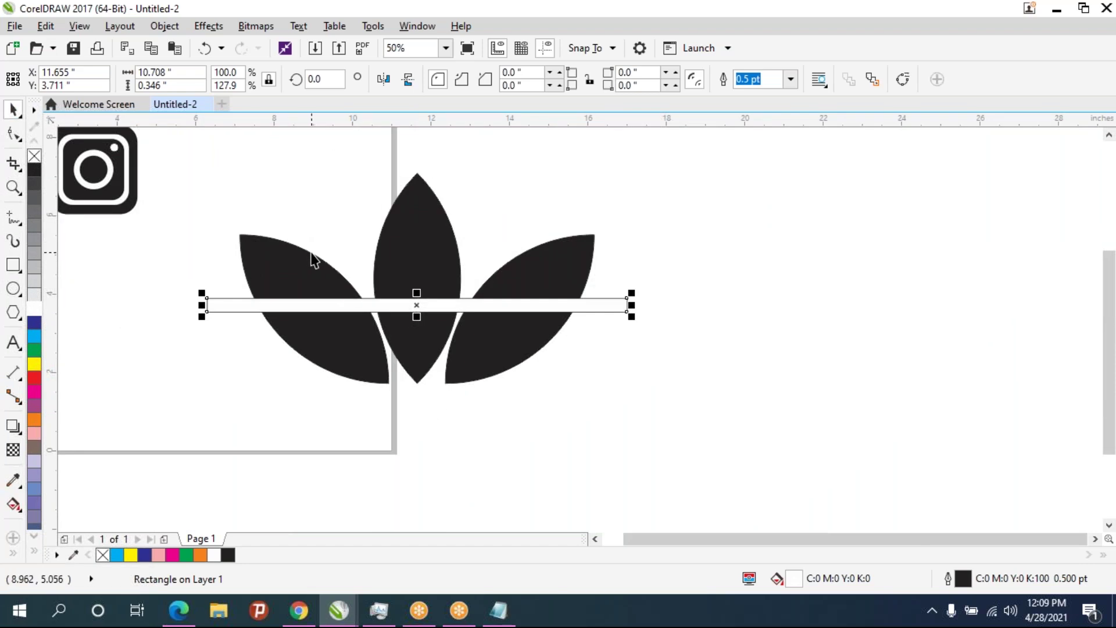
drag(415, 314, 414, 339)
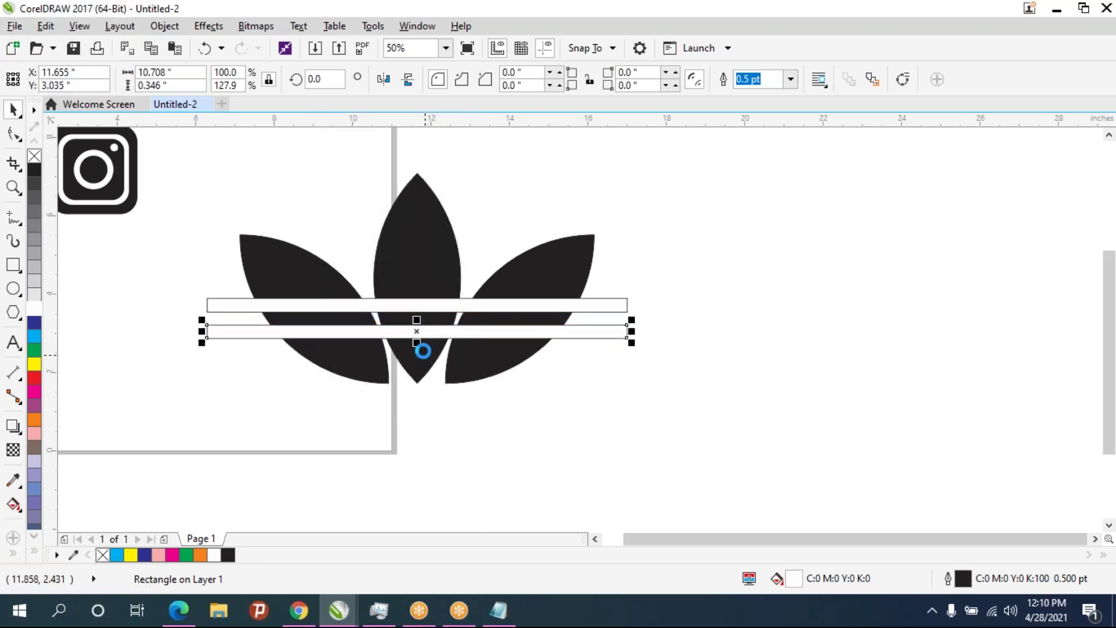
drag(416, 332, 416, 359)
click(578, 411)
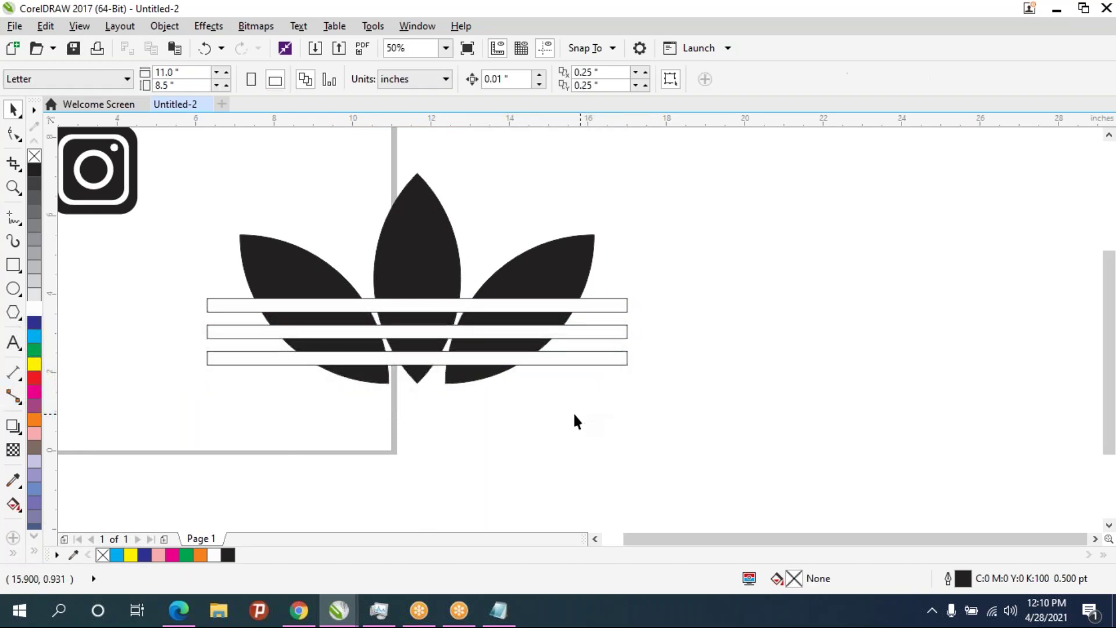
Remove the outlines from all three white bars, then view the adidas reference in Chrome
mouse_move(699, 466)
mouse_down()
mouse_move(255, 277)
mouse_move(140, 286)
mouse_up()
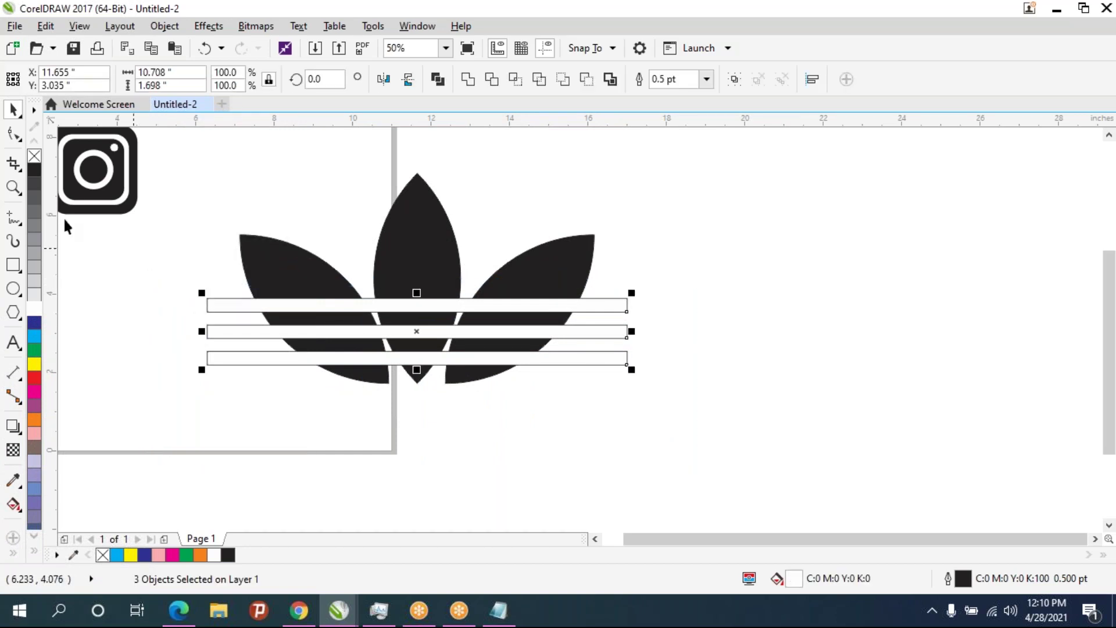
right_click(35, 156)
click(506, 400)
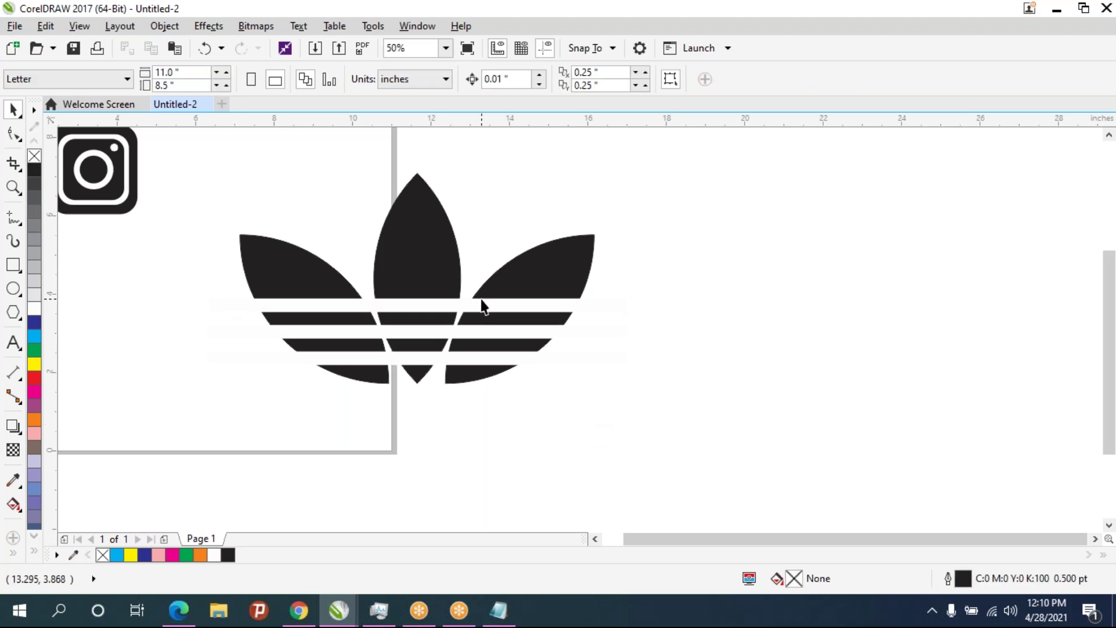
click(299, 609)
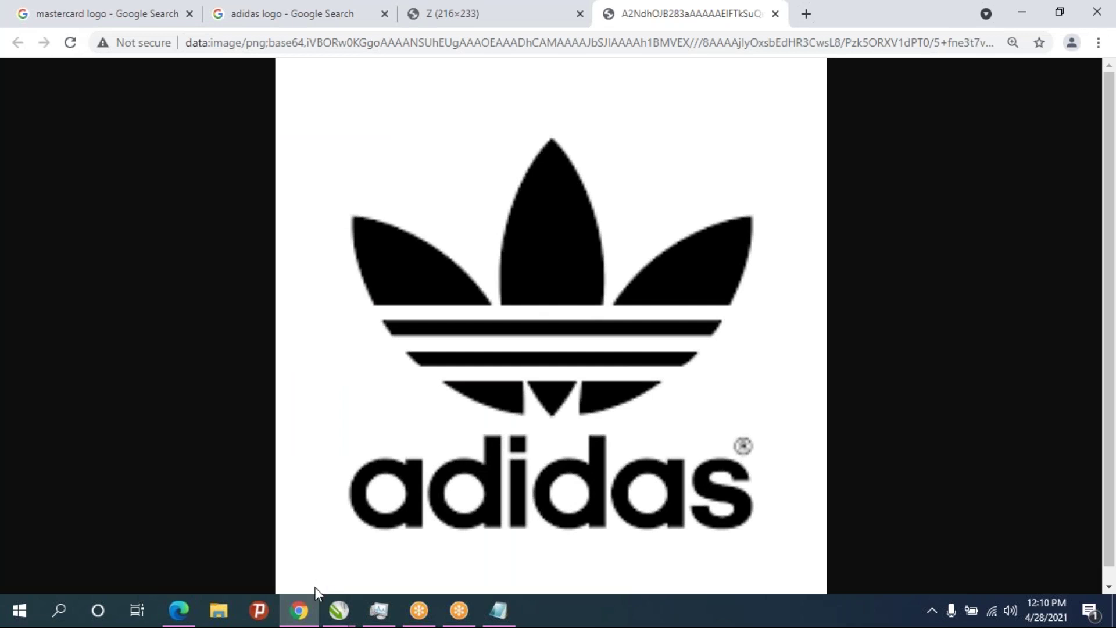
Group all trefoil parts with Ctrl+G, shrink the group, and place it beside the Instagram logo
click(339, 610)
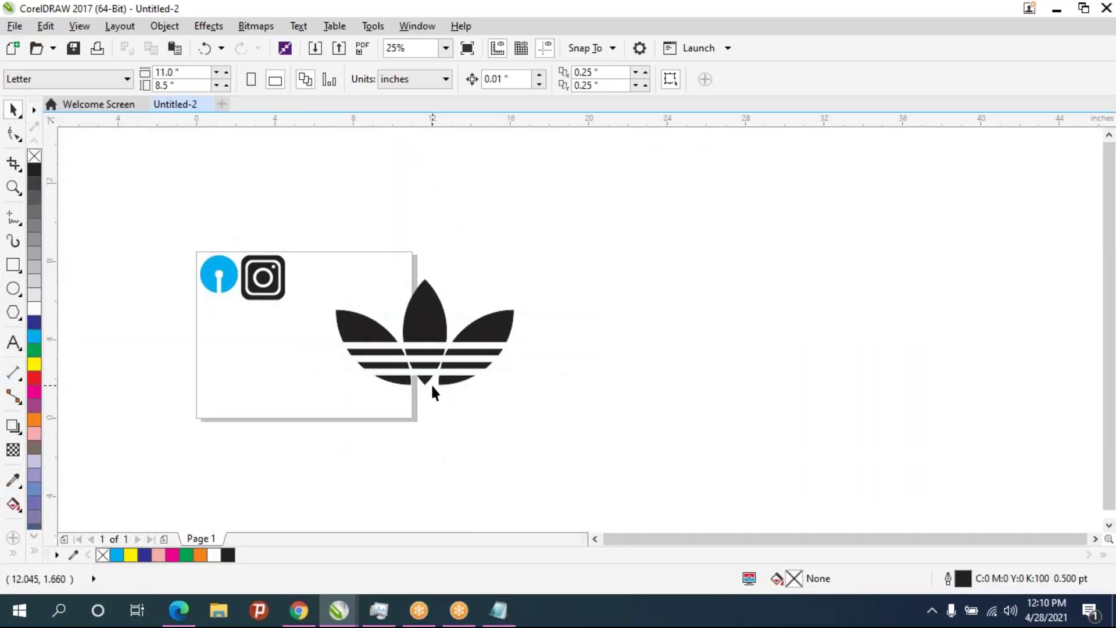
drag(675, 444, 272, 274)
key(ctrl+g)
drag(534, 273, 443, 317)
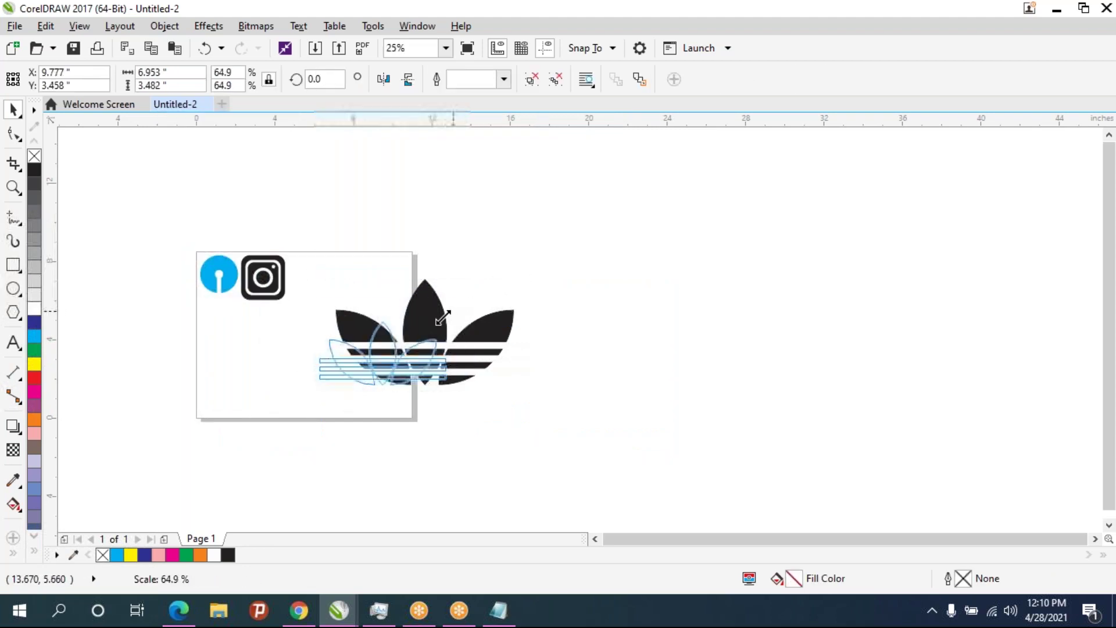
drag(384, 366, 348, 286)
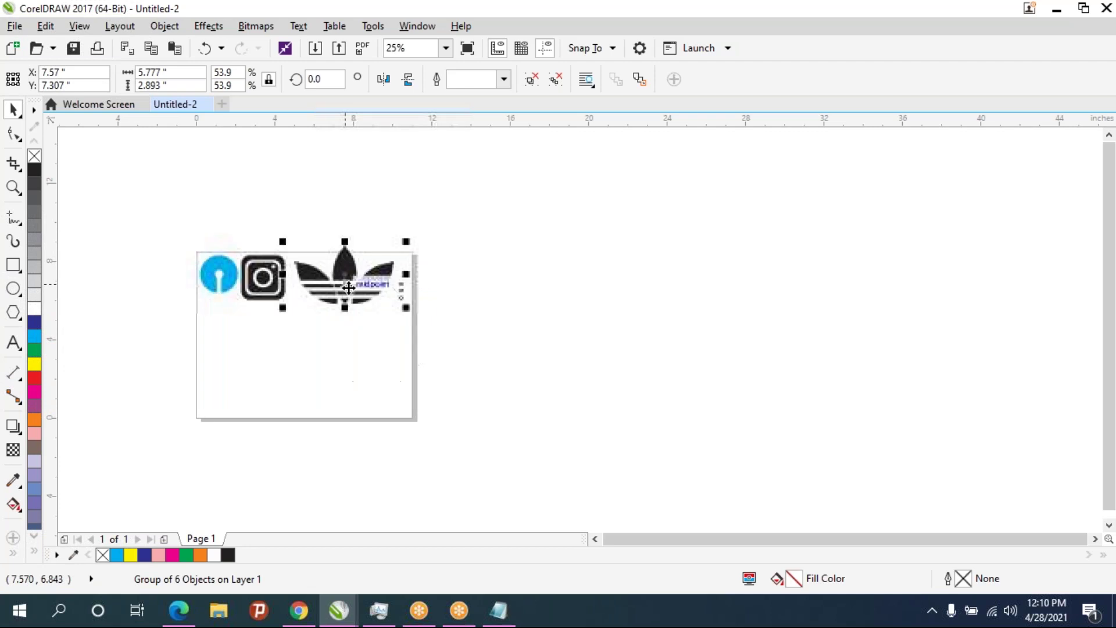
scroll(313, 311, up, 2)
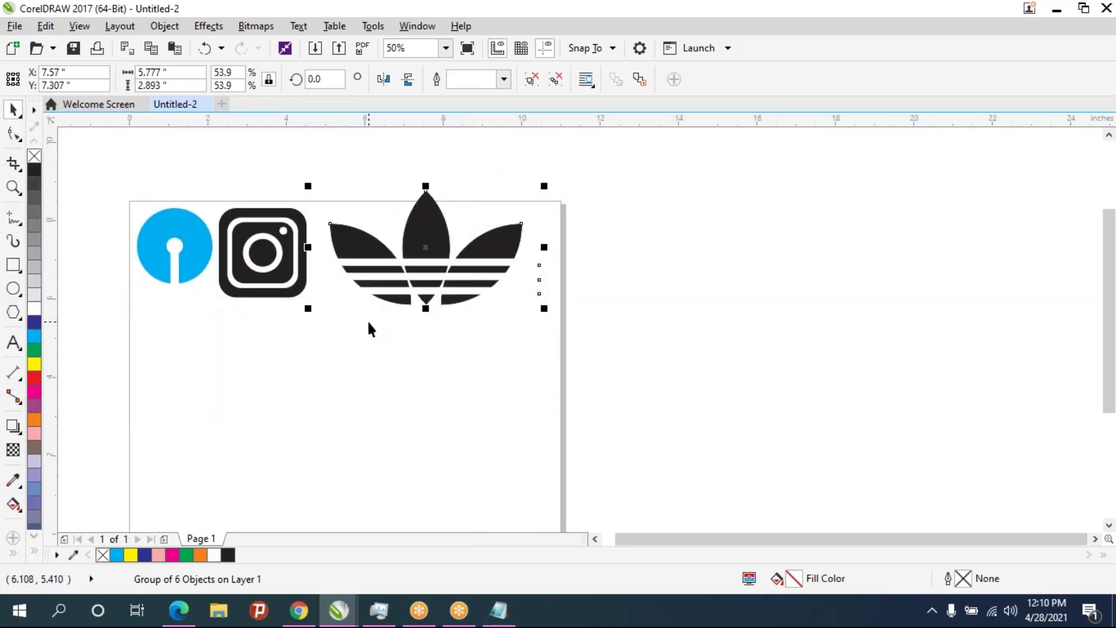
Change the Chrome image search from adidas to 'bmw' logo
click(296, 607)
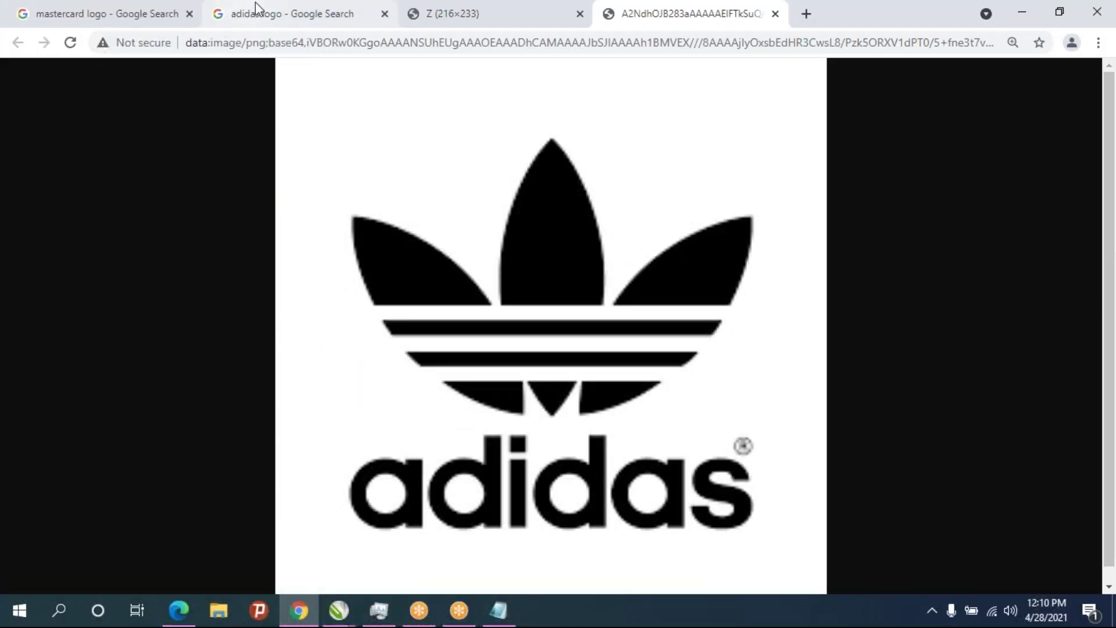
click(256, 4)
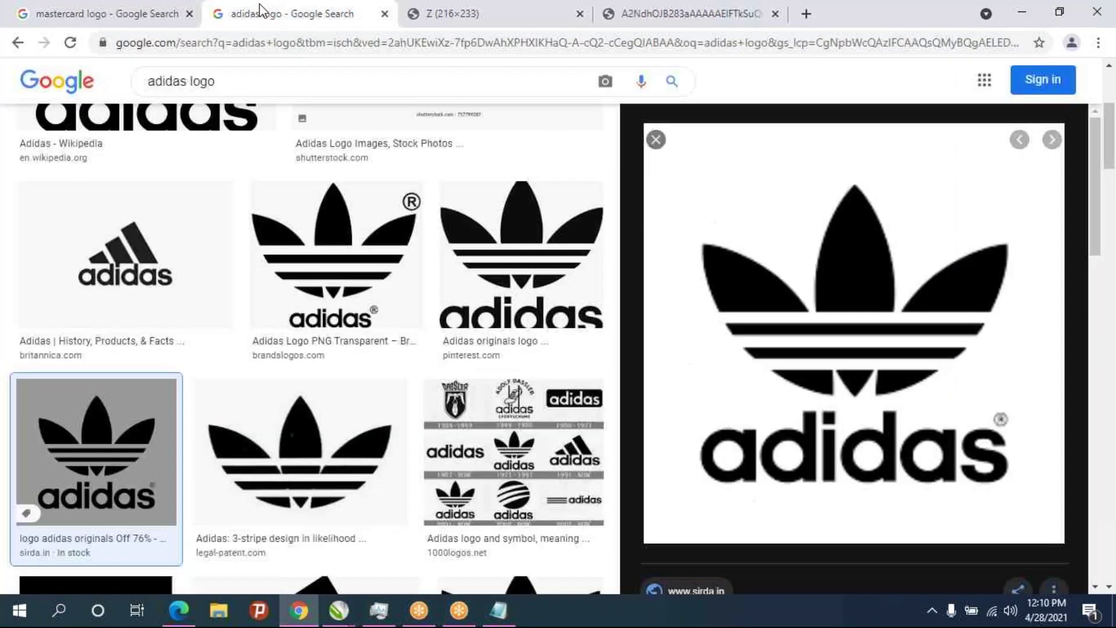
double_click(186, 80)
text(bm)
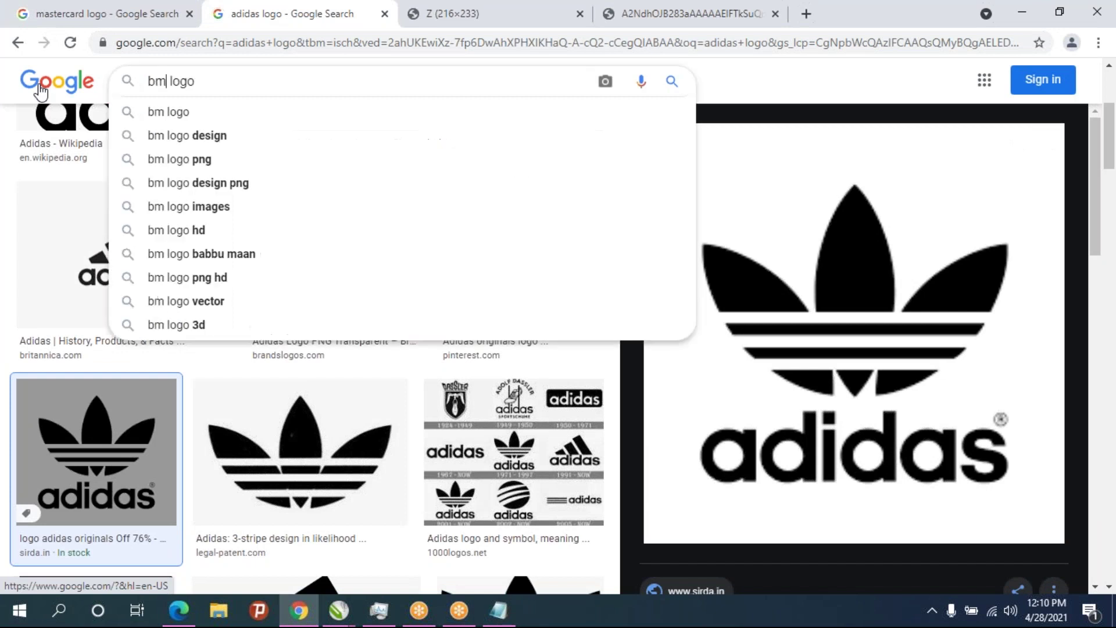
text(w)
key(Return)
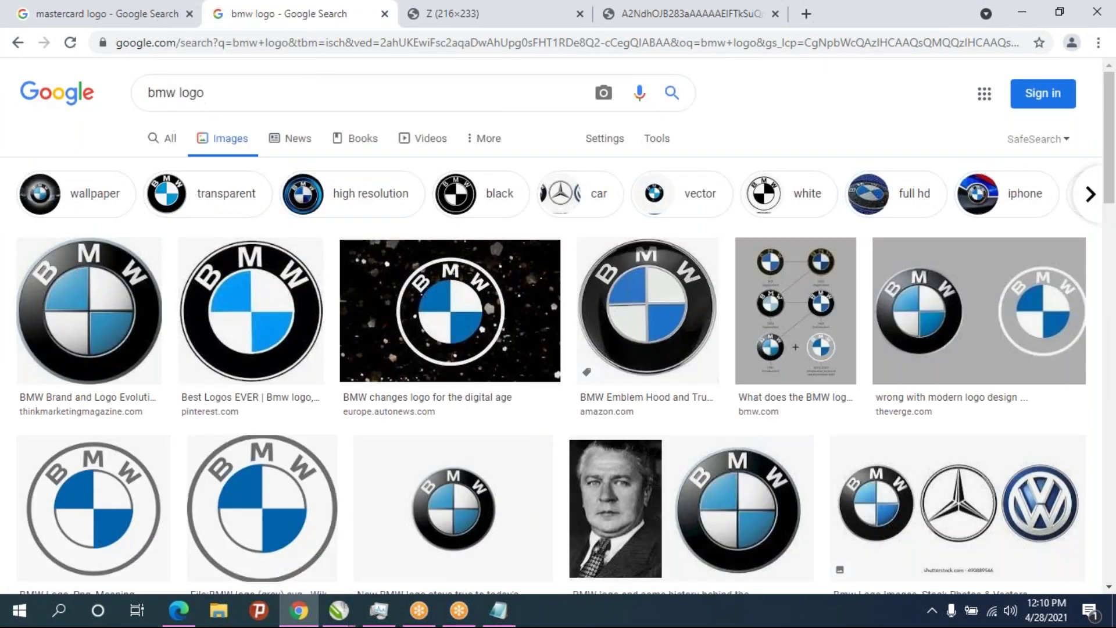
Open a BMW logo image in a new tab and close the Adidas image tab
click(289, 343)
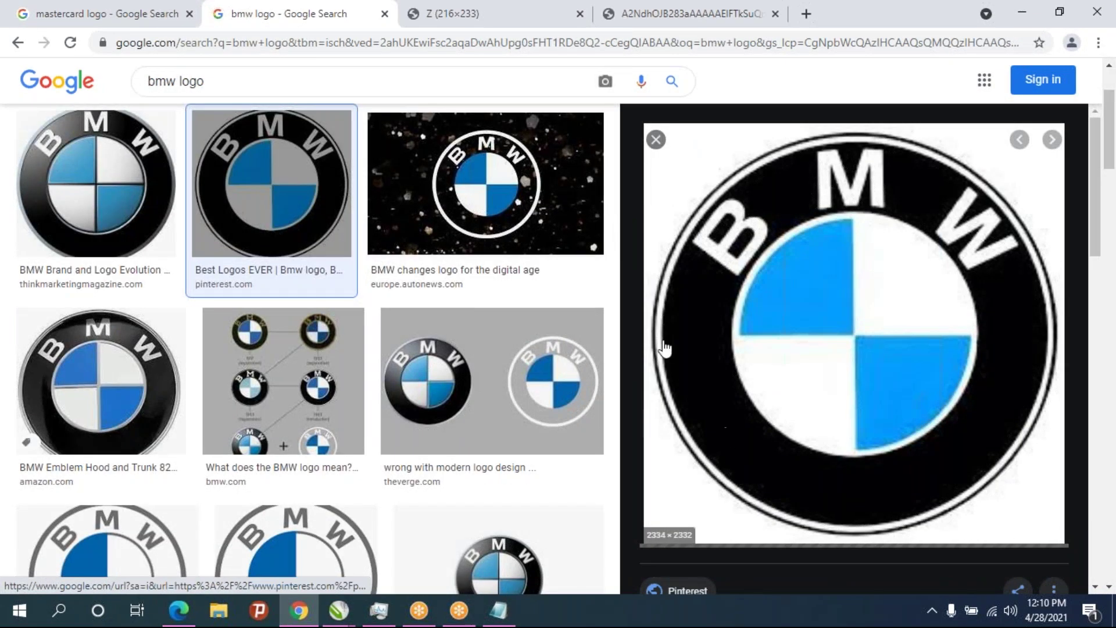
right_click(718, 345)
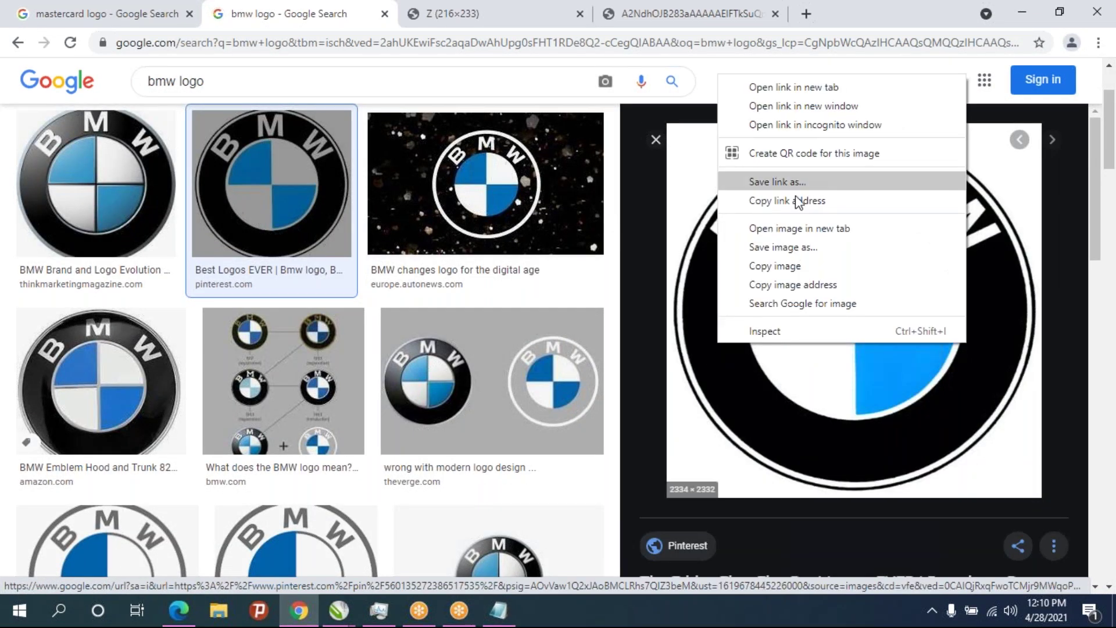
click(789, 228)
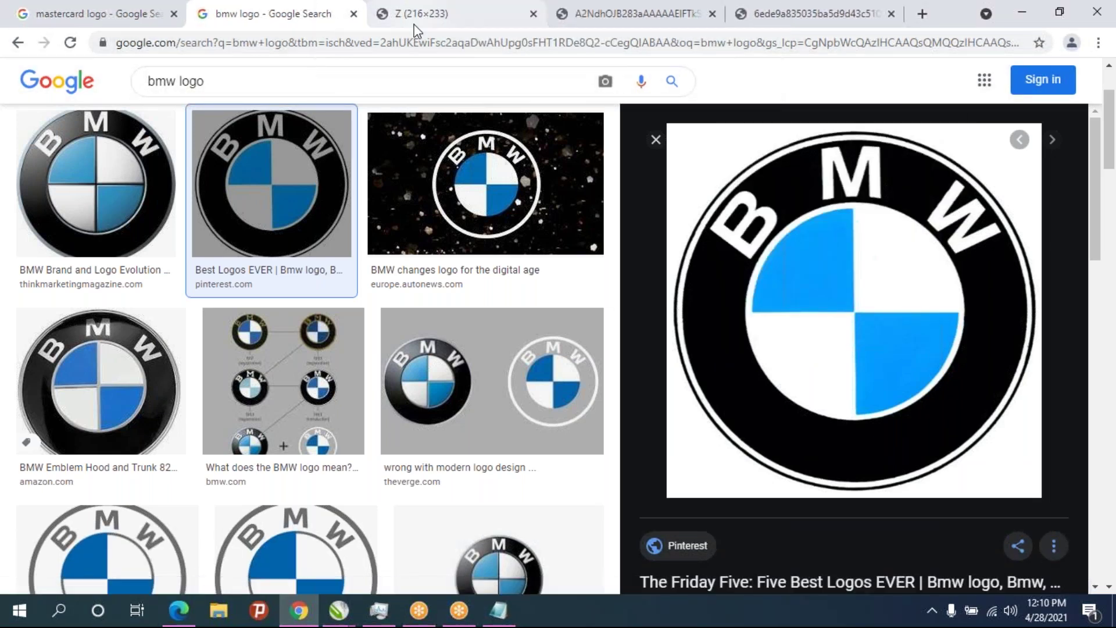
click(416, 26)
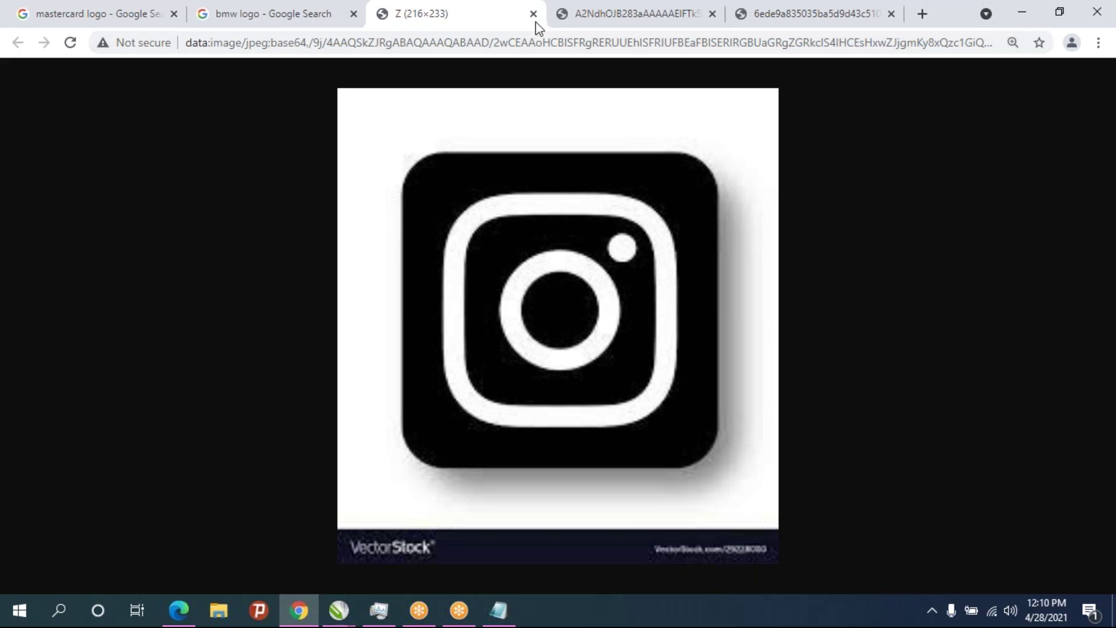
click(570, 22)
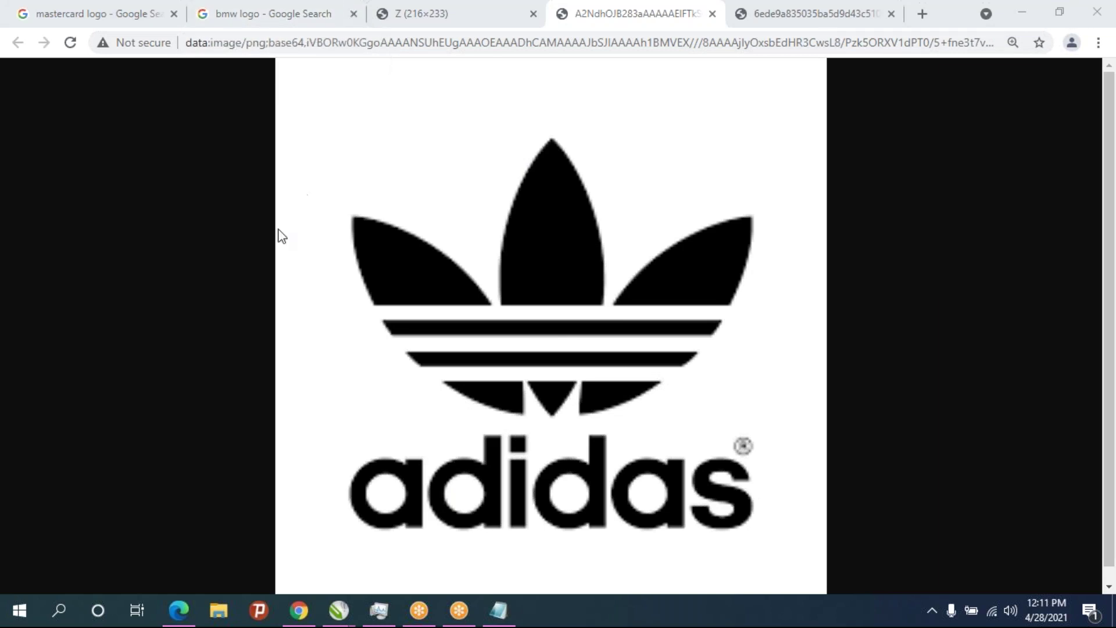
click(712, 14)
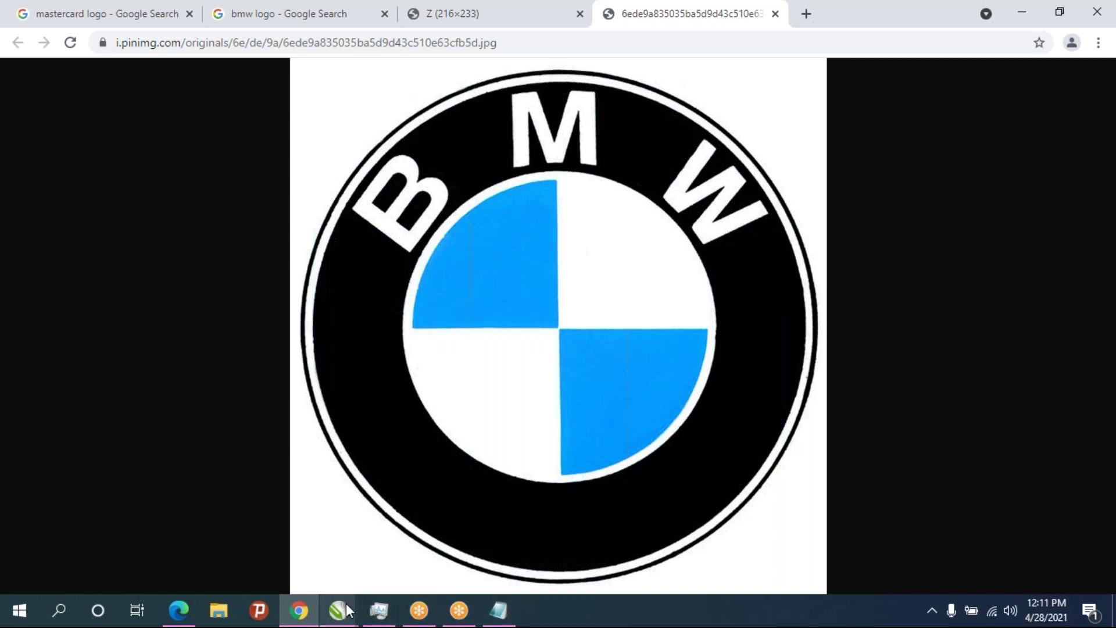
mouse_move(338, 609)
click(424, 575)
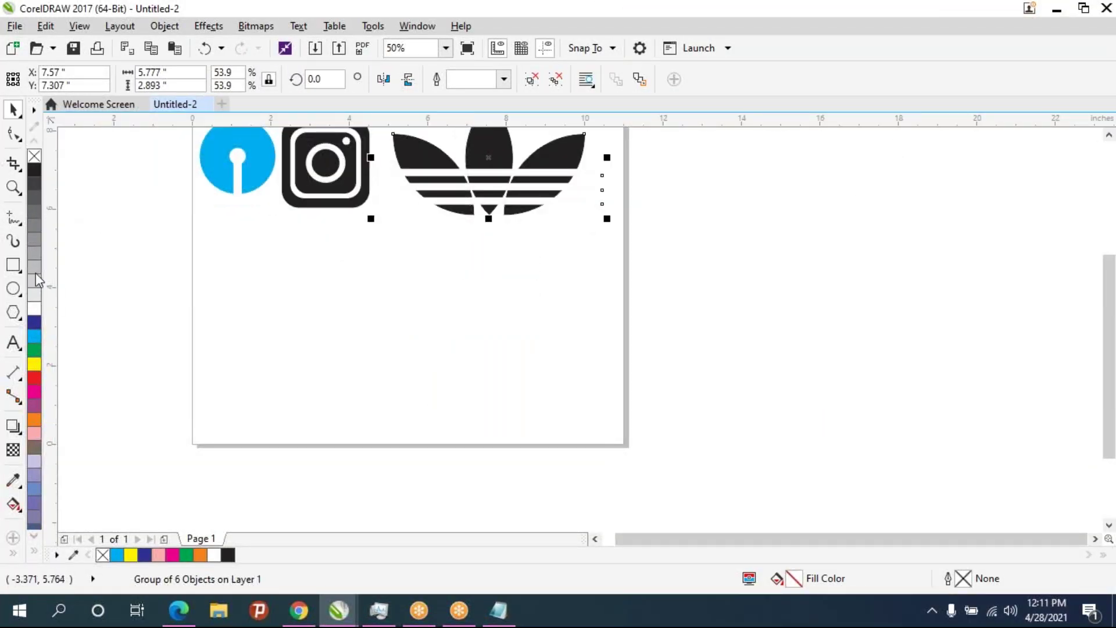
Draw a large circle below the logo row with the Ellipse tool, checking the BMW reference
click(13, 288)
drag(319, 263, 493, 429)
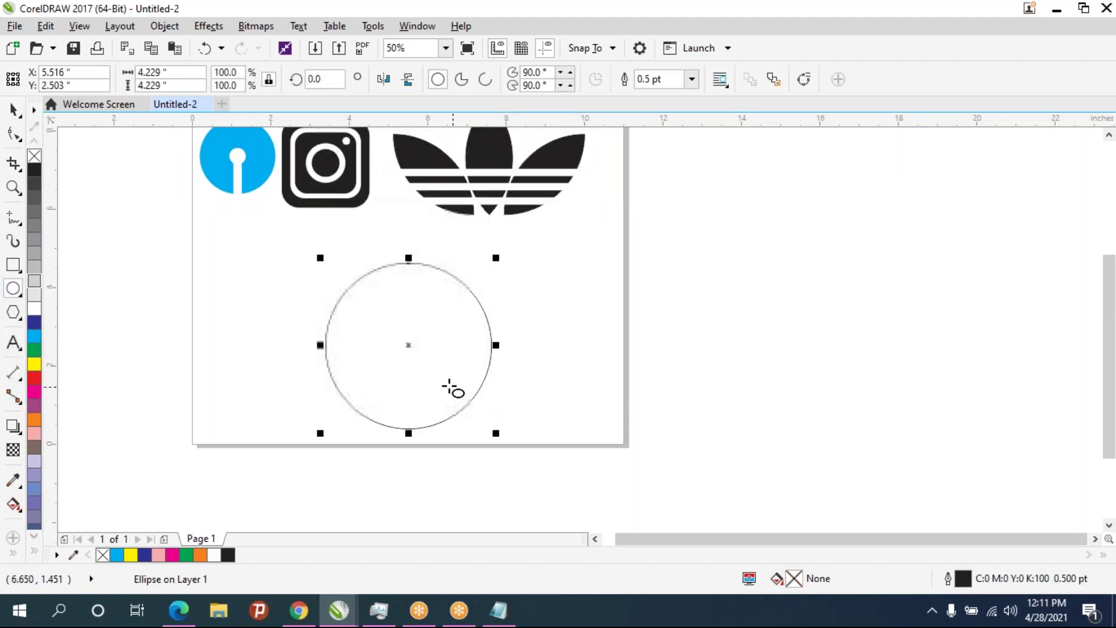
scroll(449, 388, up, 2)
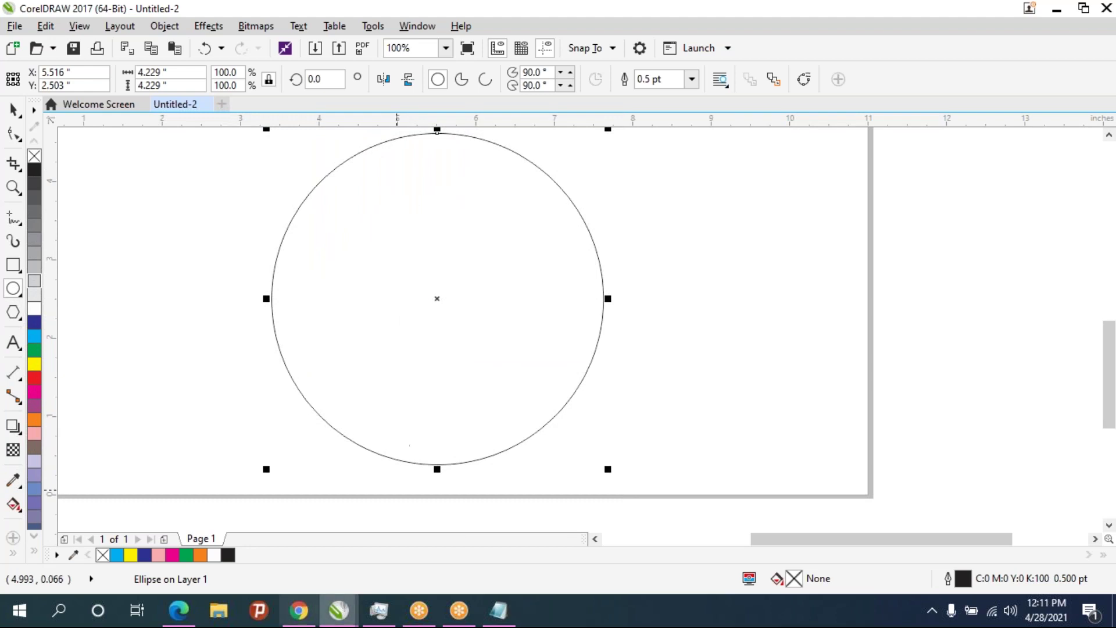
click(298, 610)
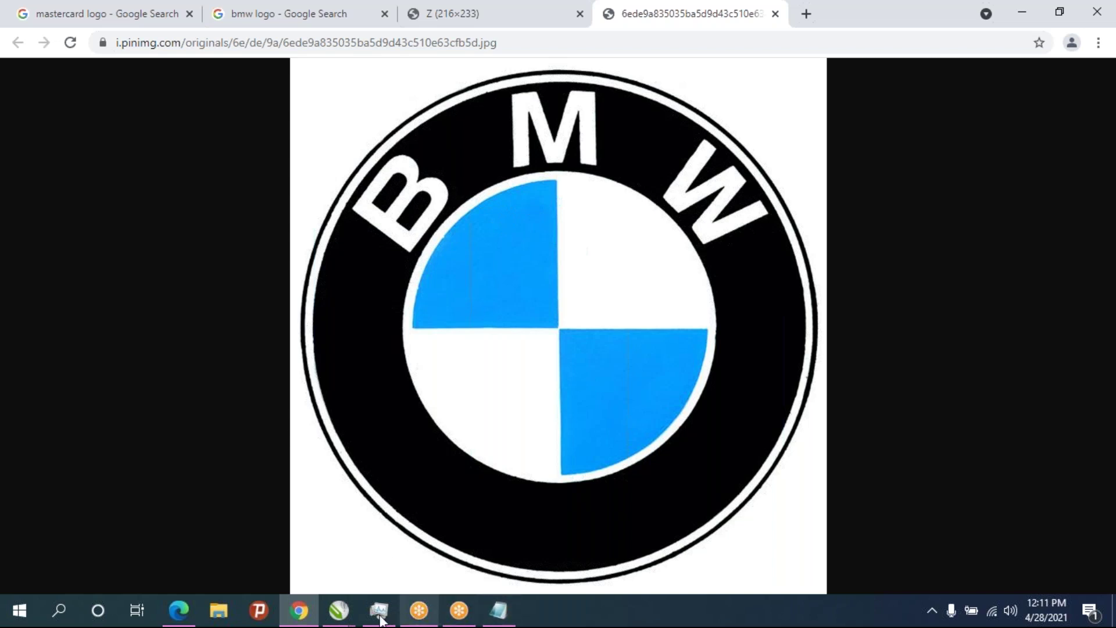
click(339, 611)
click(407, 570)
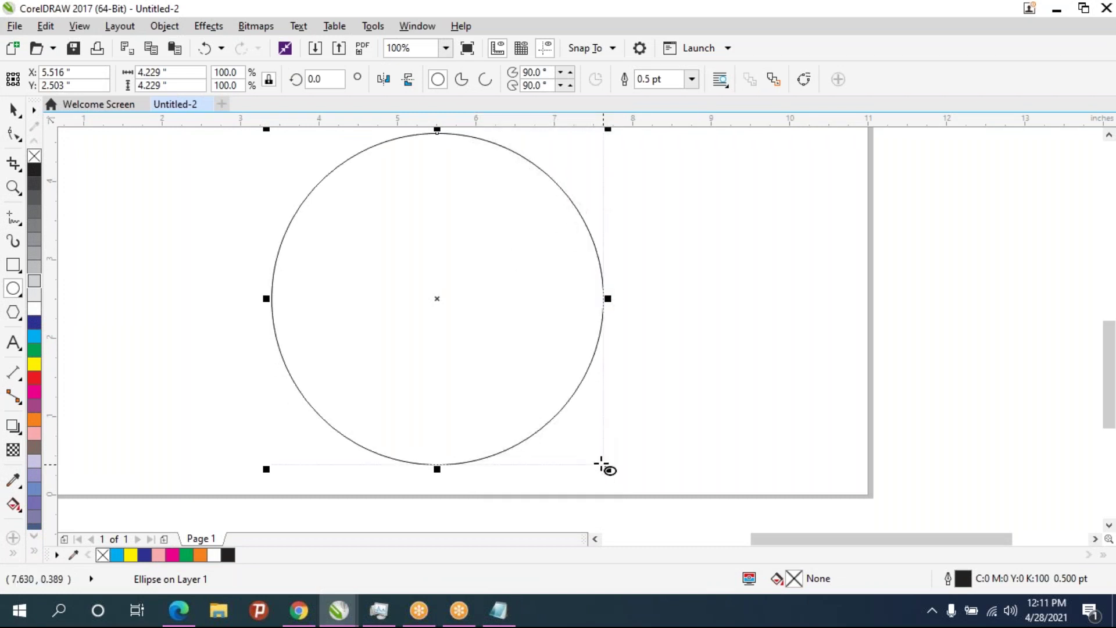
Make a slightly smaller concentric copy of the circle and fill it black
drag(608, 469, 601, 453)
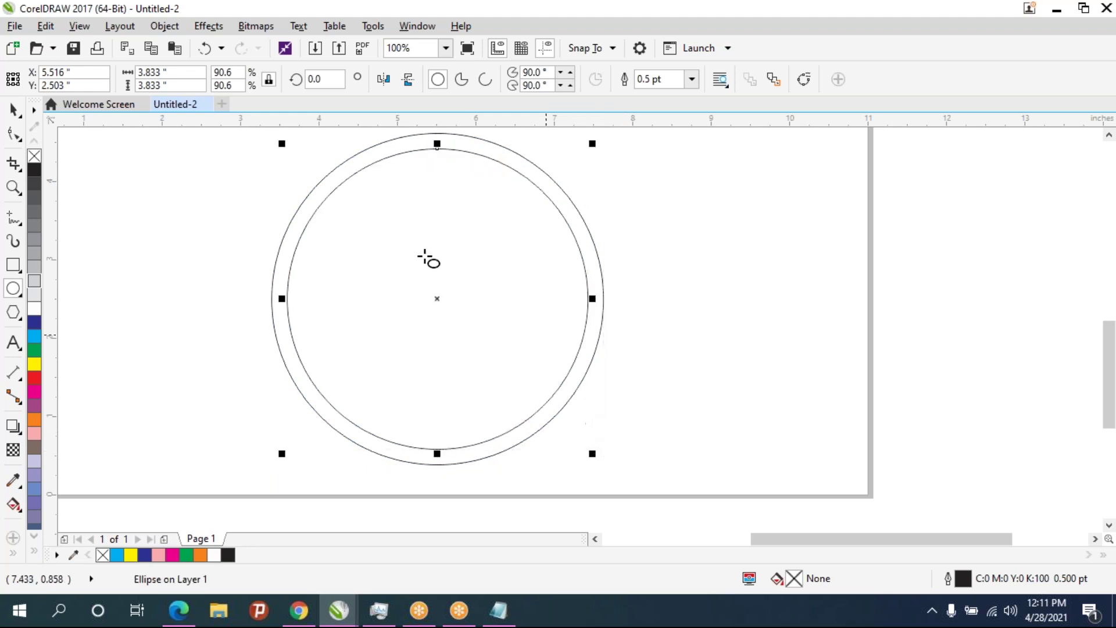
click(33, 169)
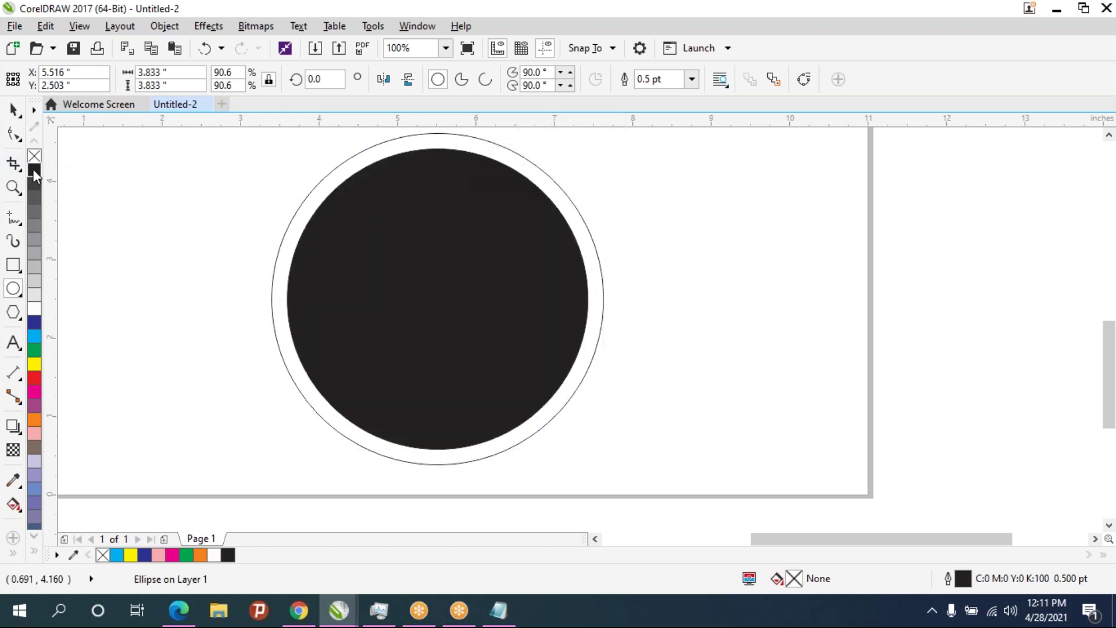
click(13, 108)
click(298, 212)
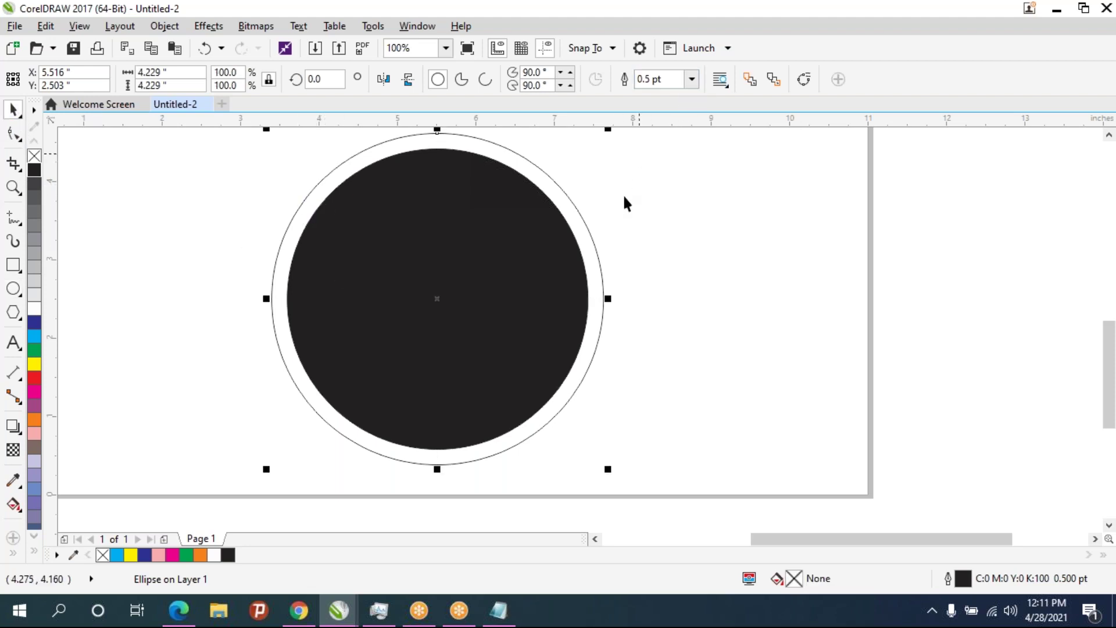
Thicken the outer circle's outline to 8 pt, forming a heavy black ring
click(600, 348)
click(601, 339)
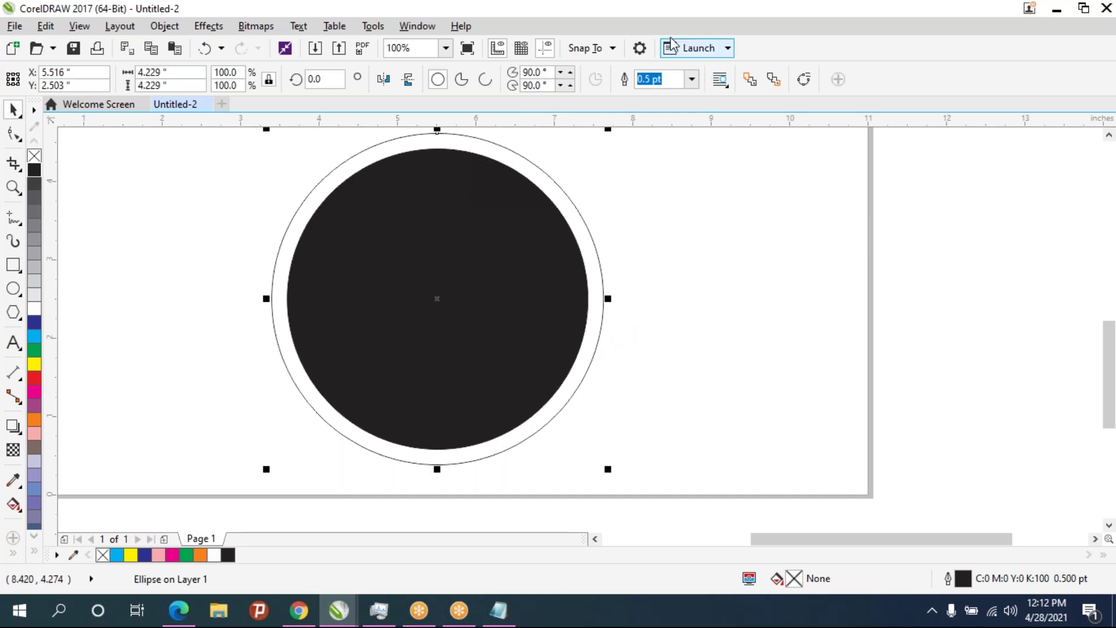
click(691, 79)
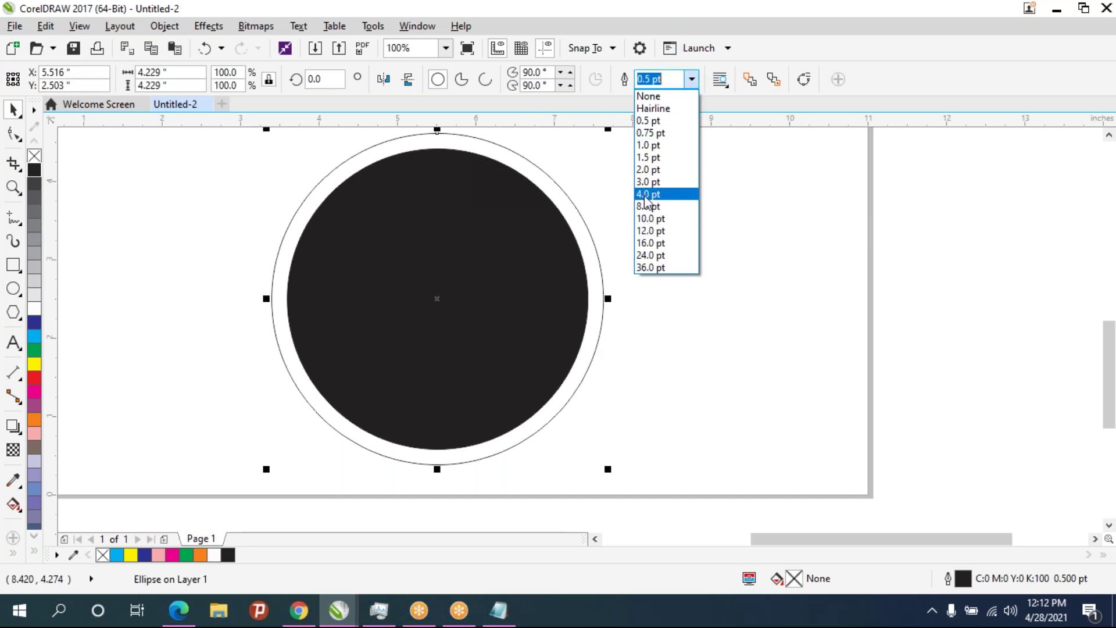
click(647, 197)
click(691, 79)
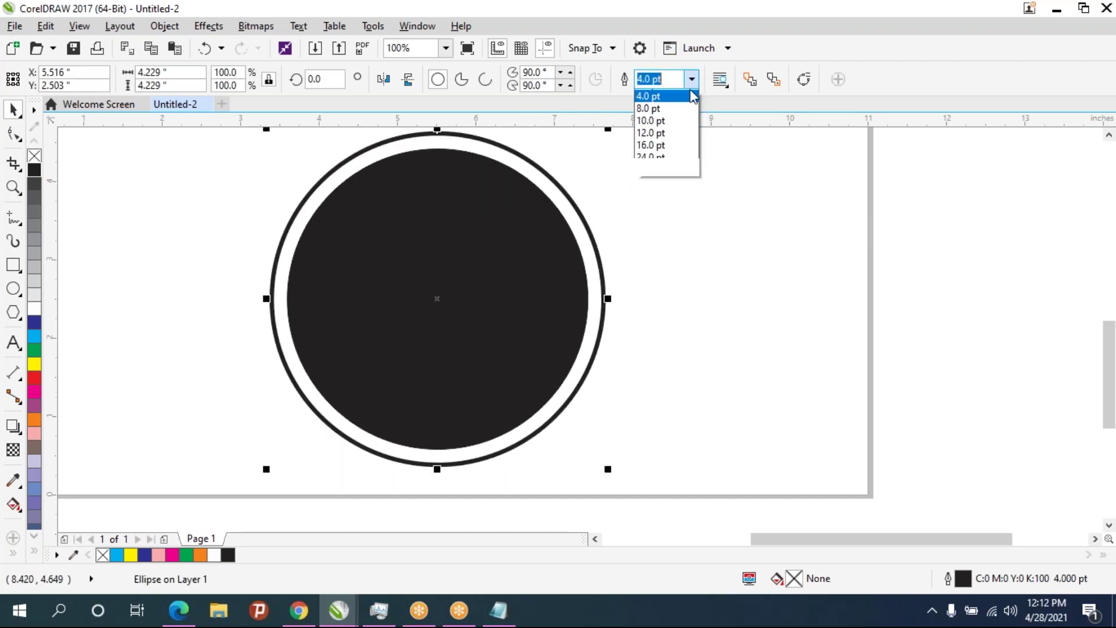
click(664, 219)
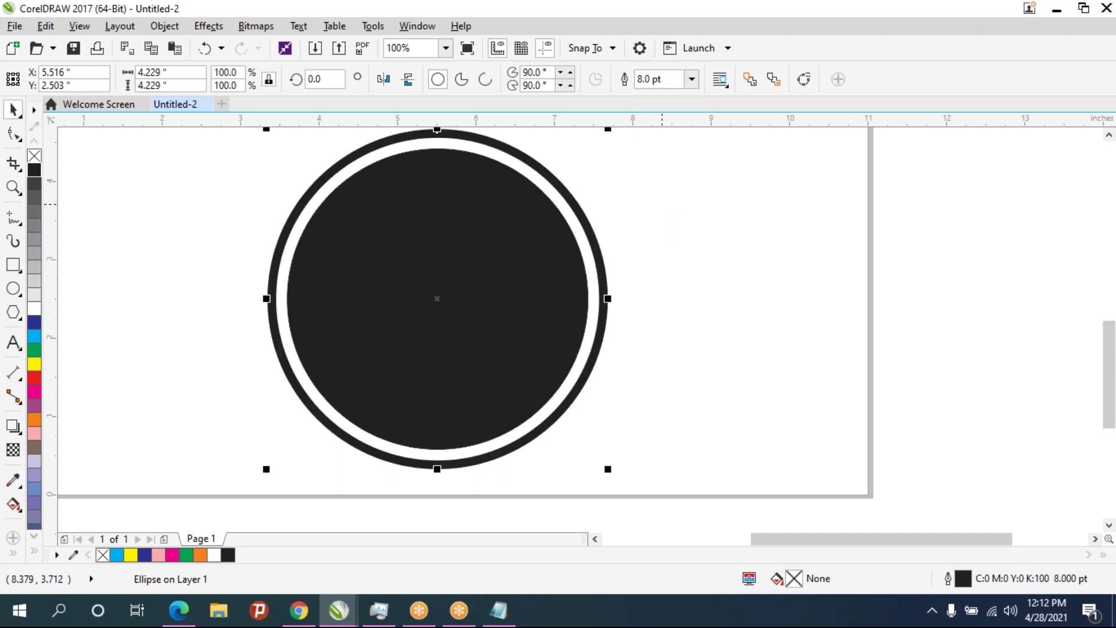
click(536, 284)
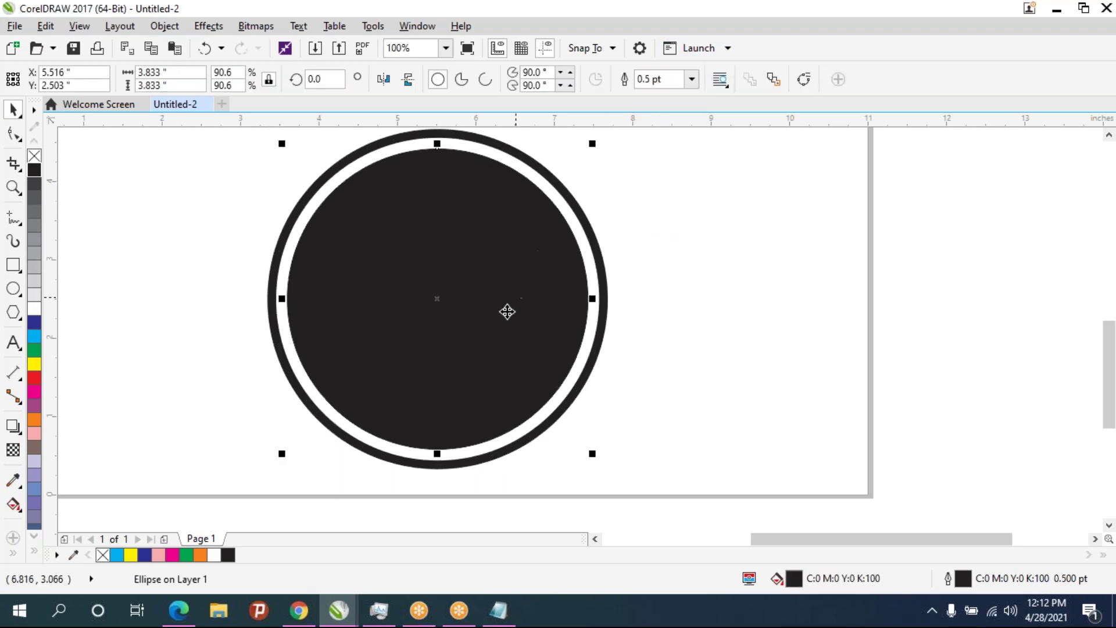
click(631, 329)
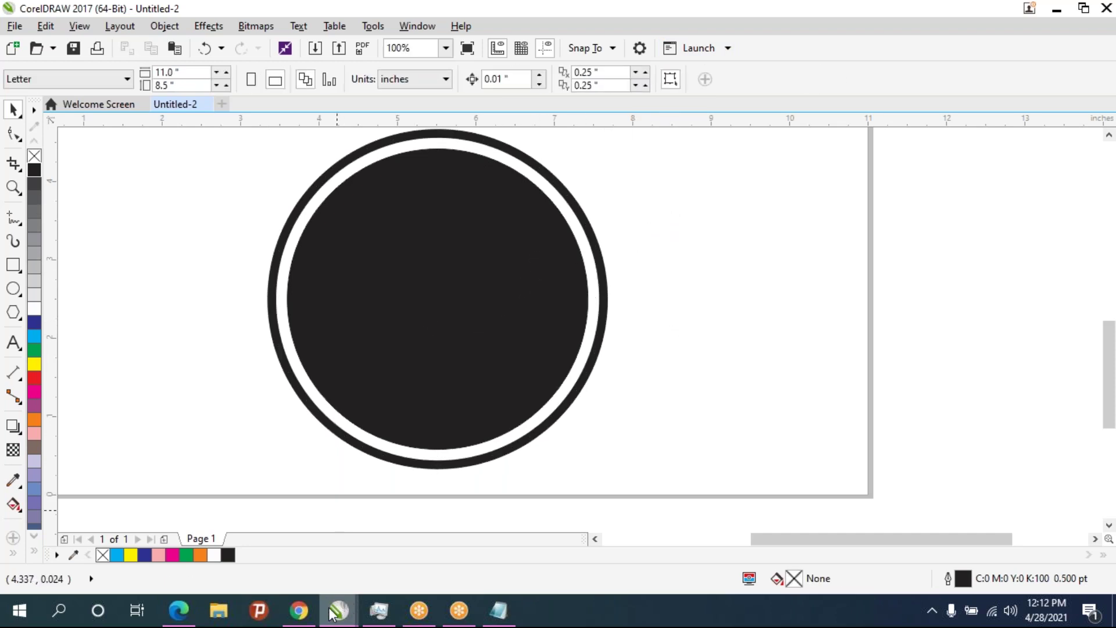
click(298, 598)
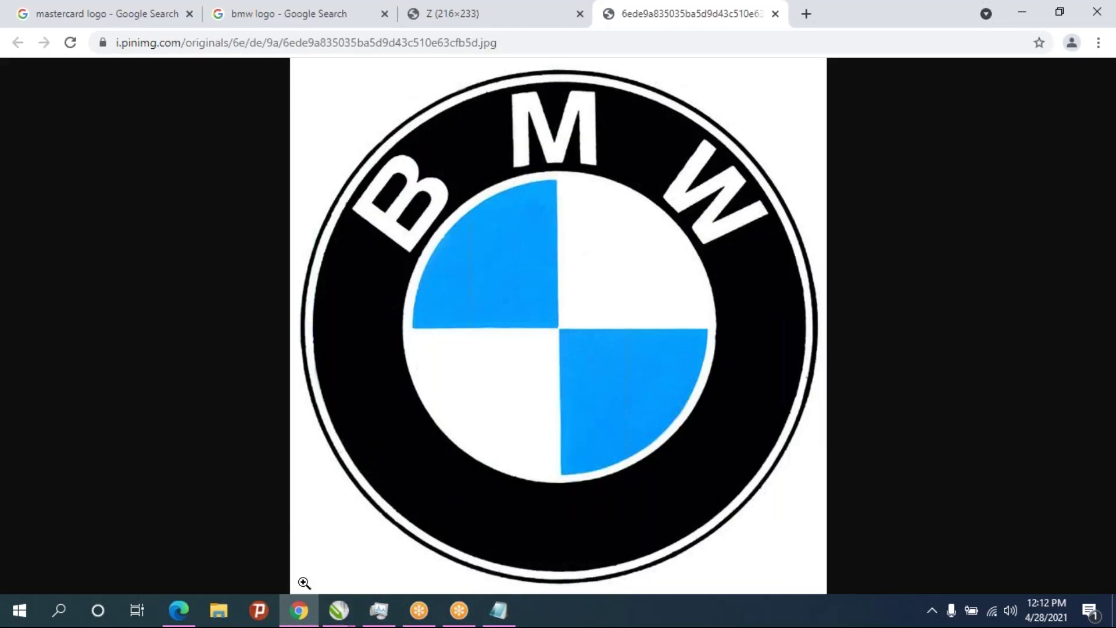
Make a smaller concentric circle centred on the black disc
mouse_move(339, 610)
click(423, 537)
click(414, 351)
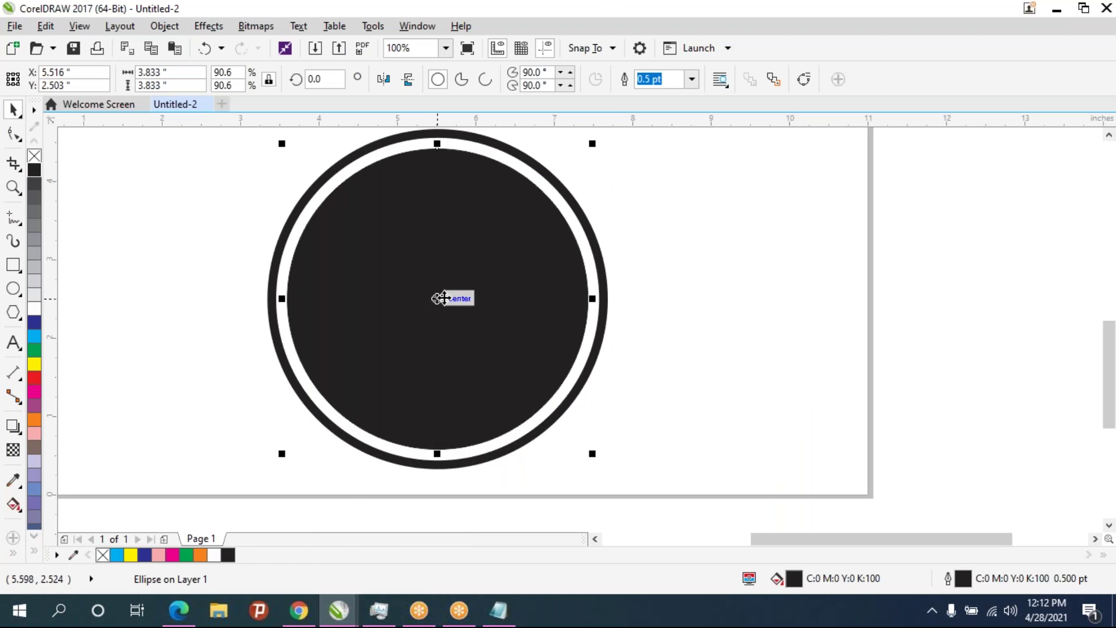
drag(592, 143, 562, 208)
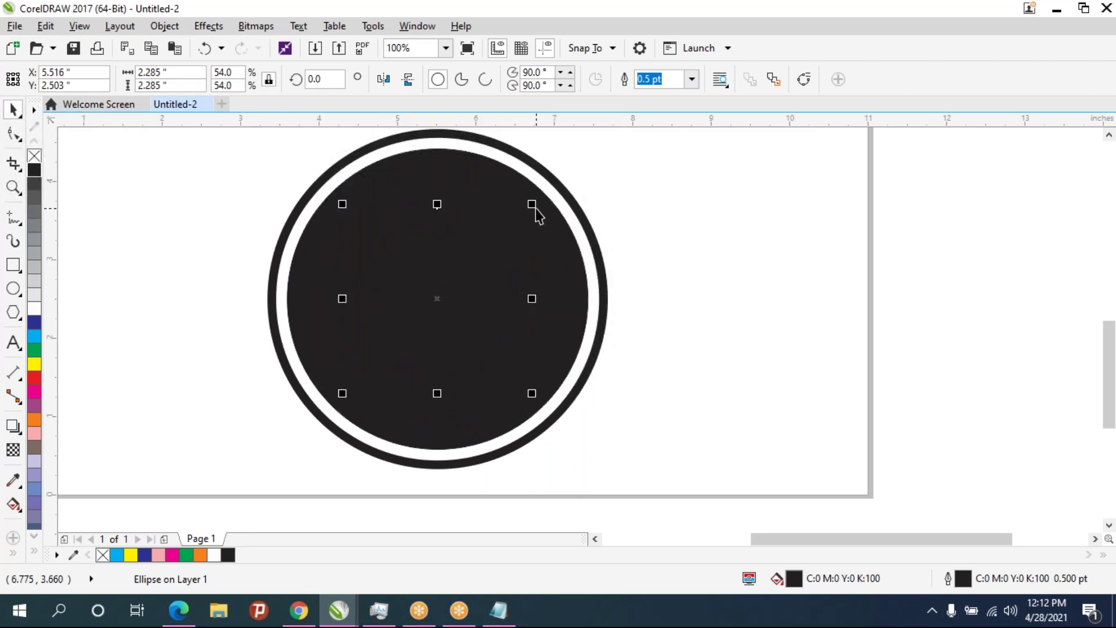
drag(531, 201, 546, 198)
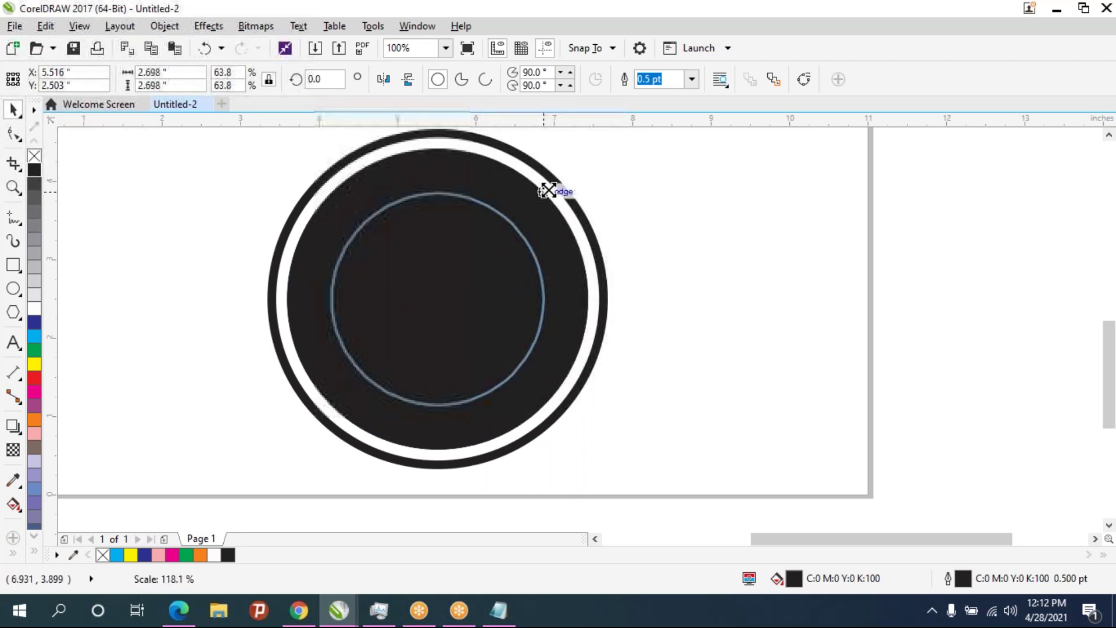
Fill the centre circle white, leaving a wide black band, and bring back the BMW reference
click(35, 316)
click(699, 185)
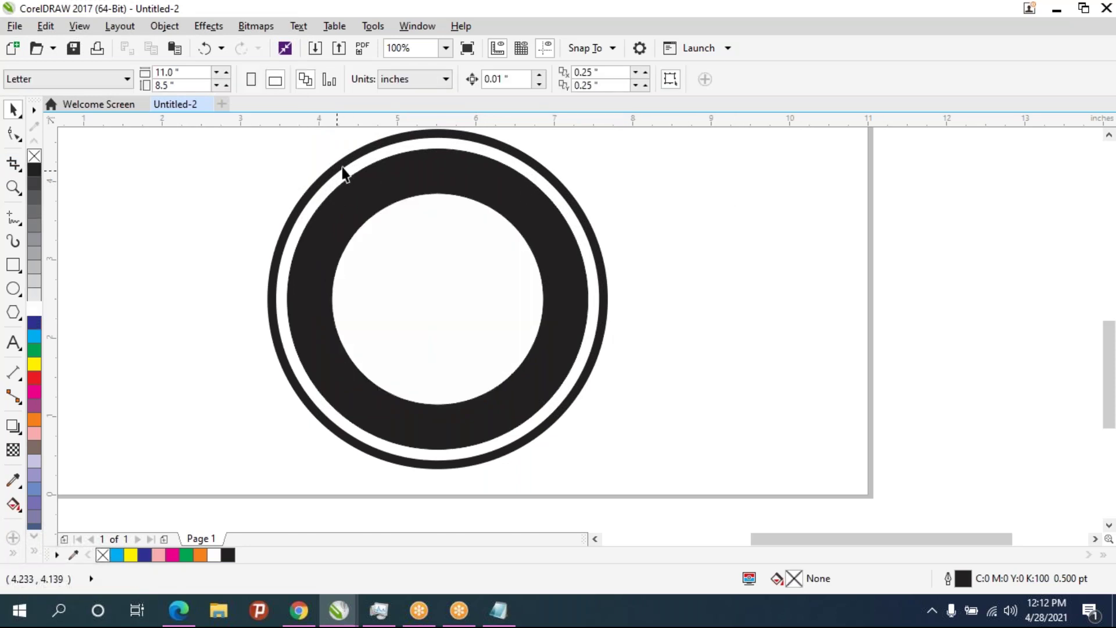
click(348, 163)
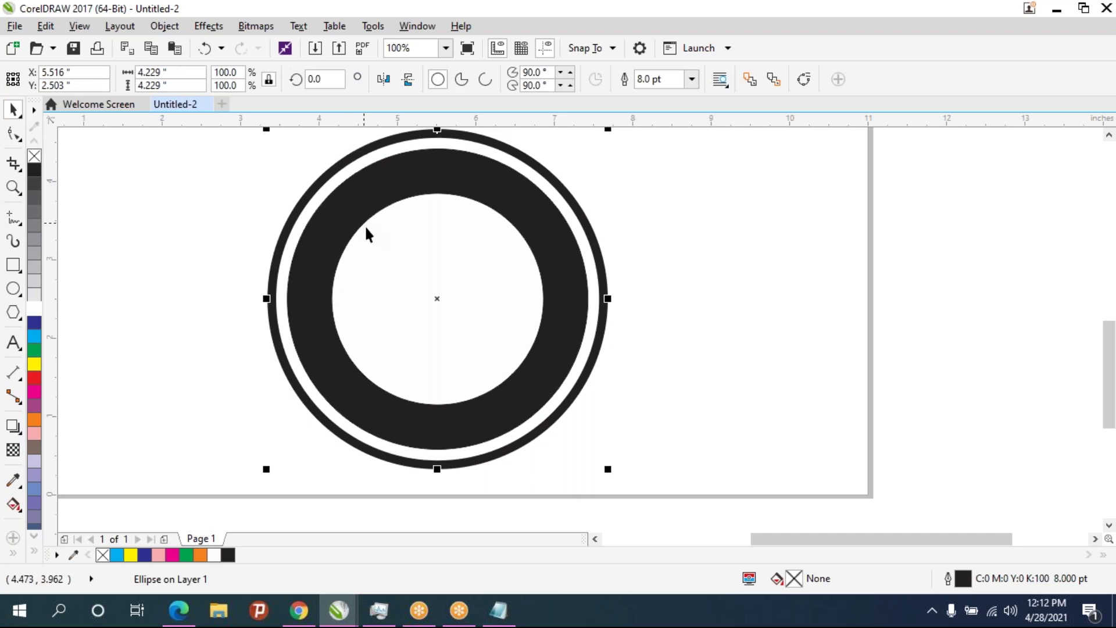
click(615, 309)
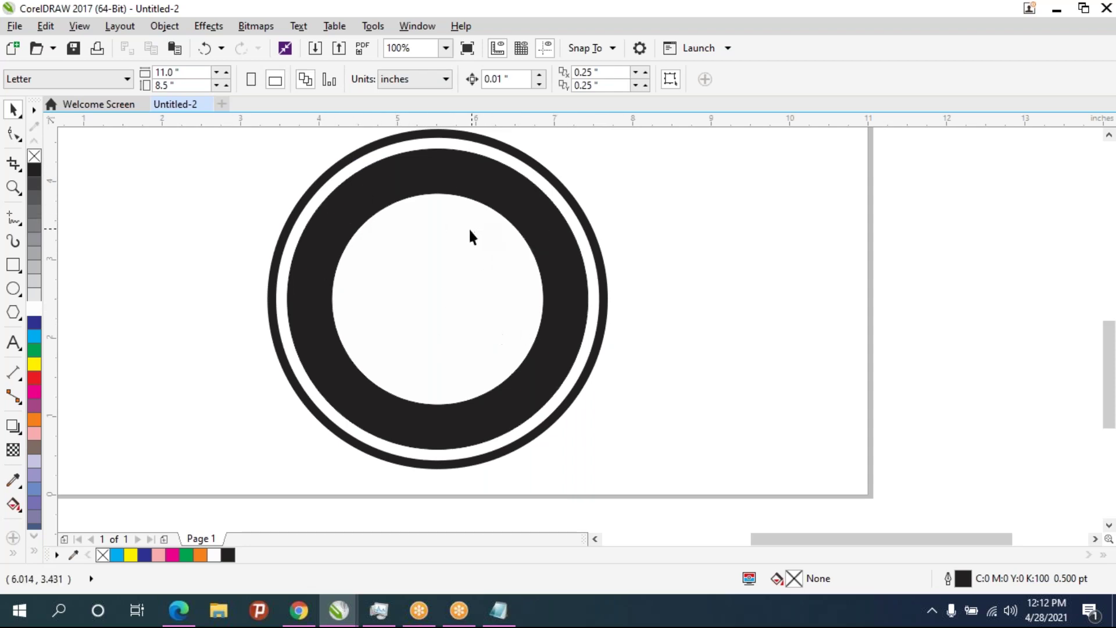
click(444, 281)
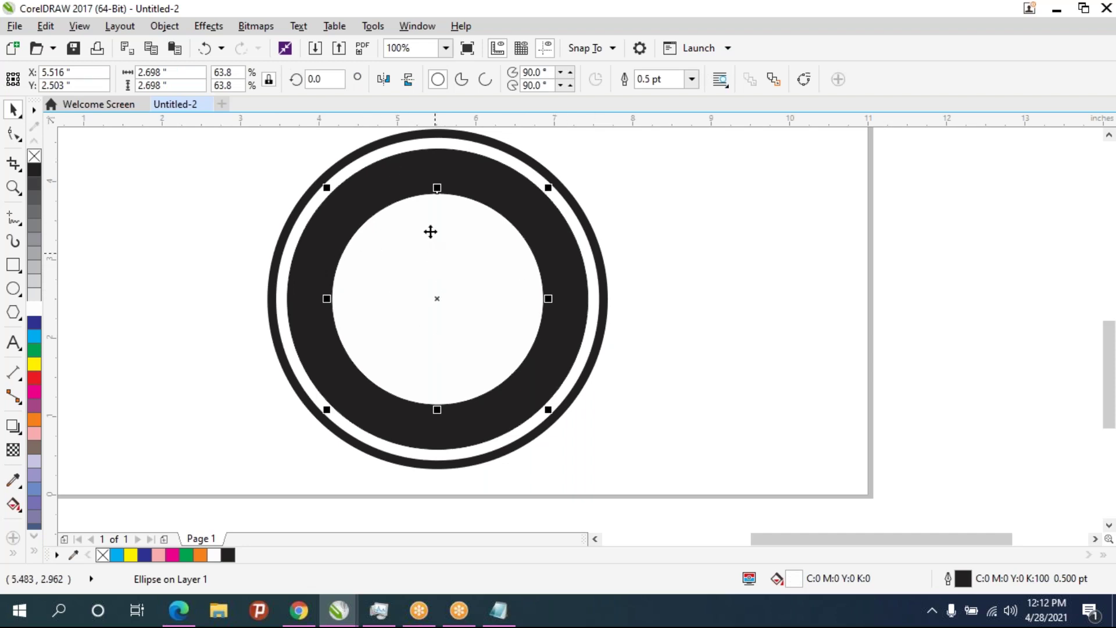
click(298, 611)
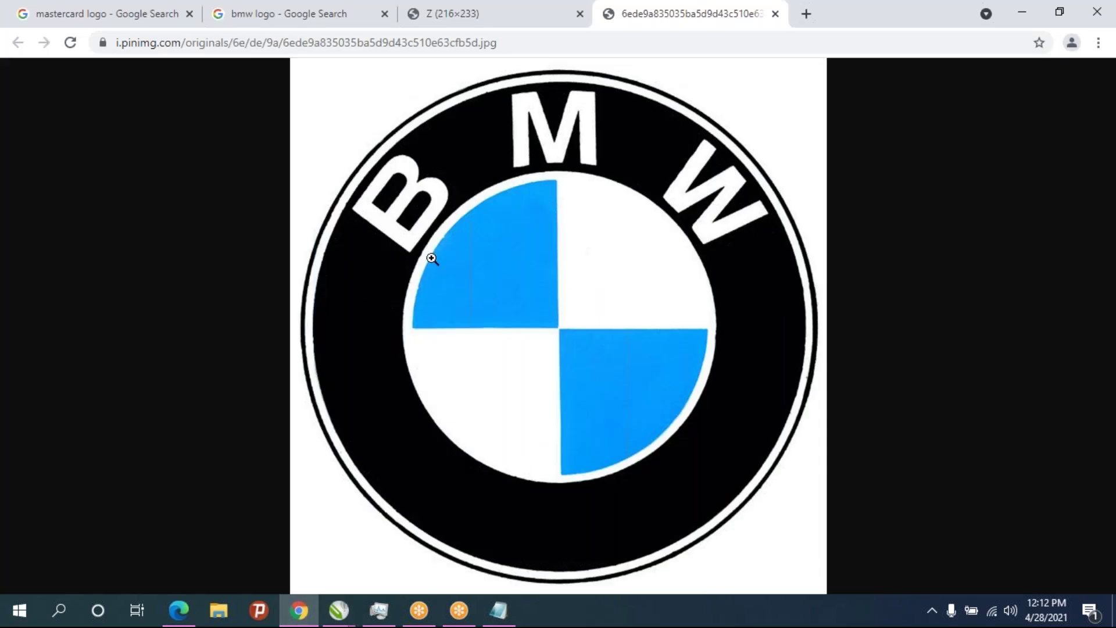
click(339, 610)
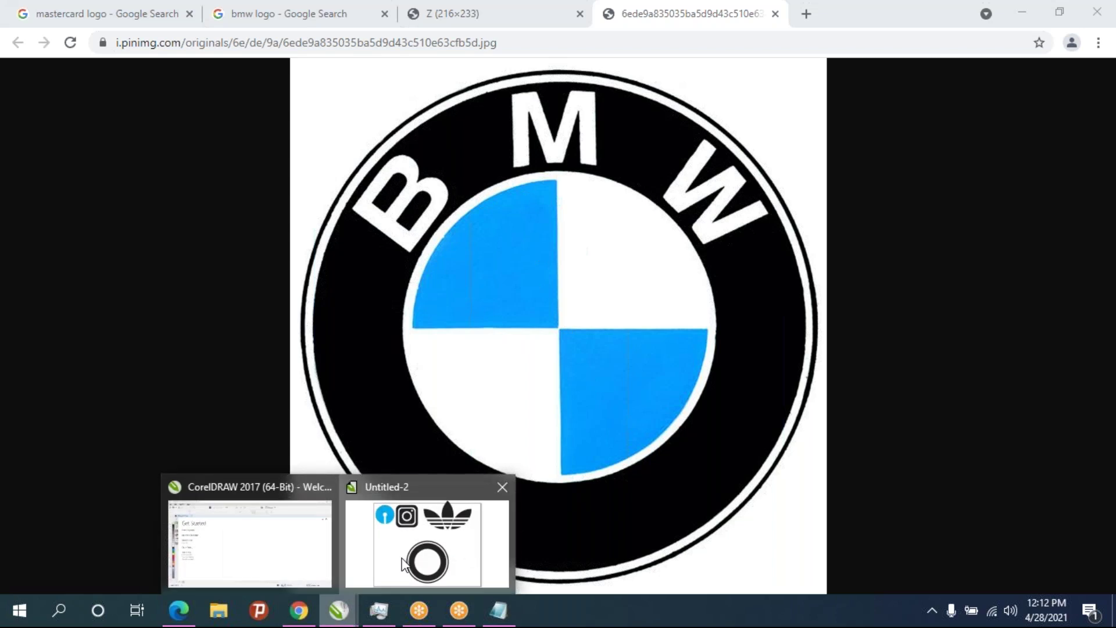
click(250, 529)
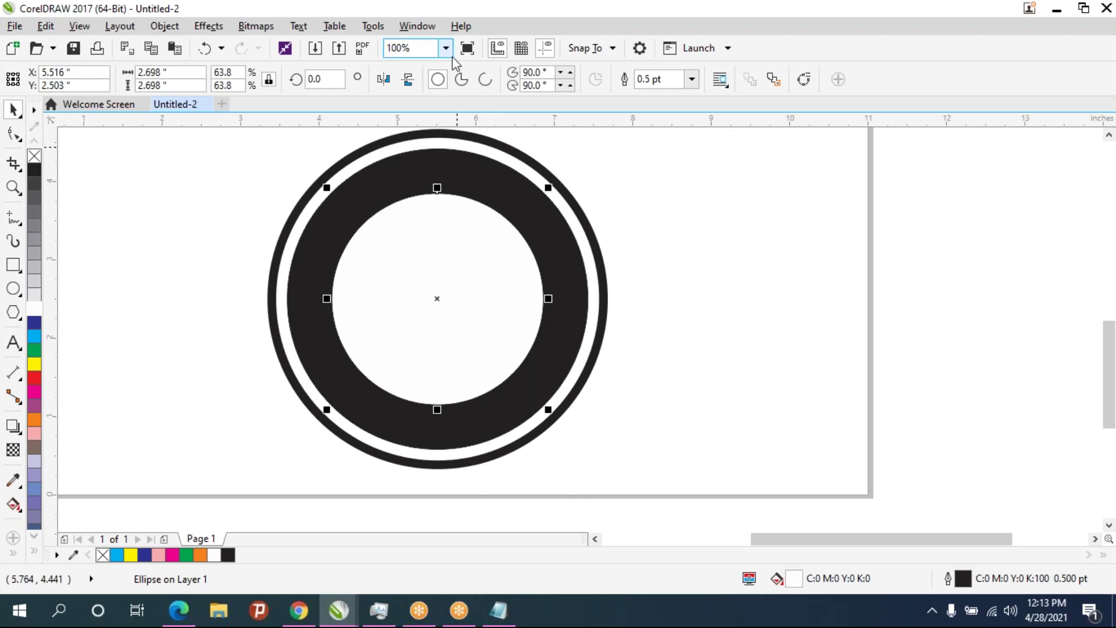
click(13, 265)
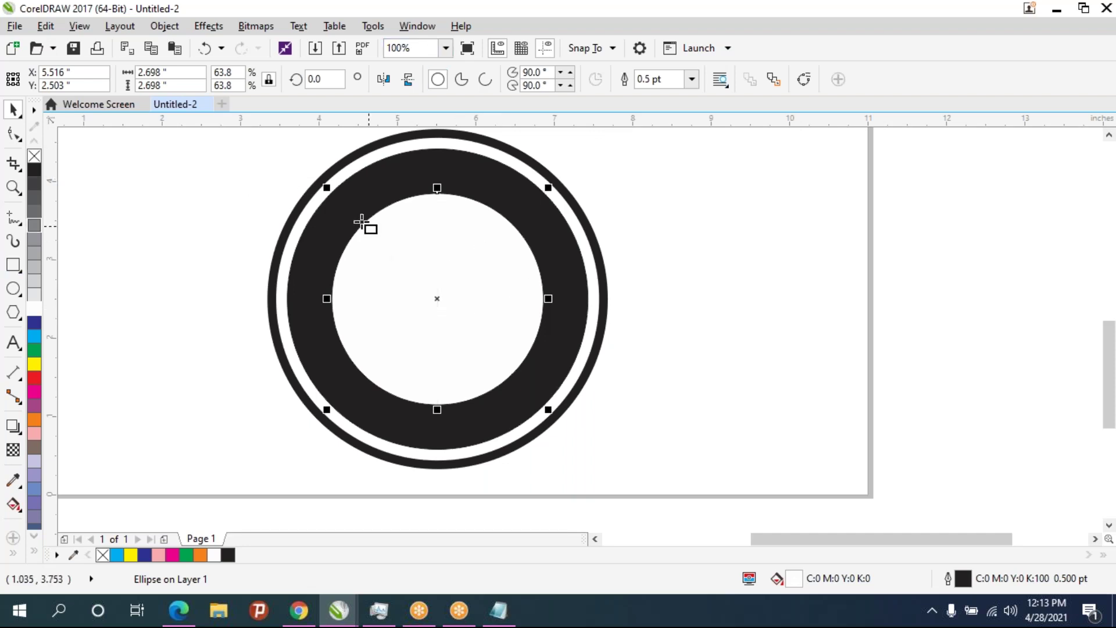
drag(411, 281, 388, 259)
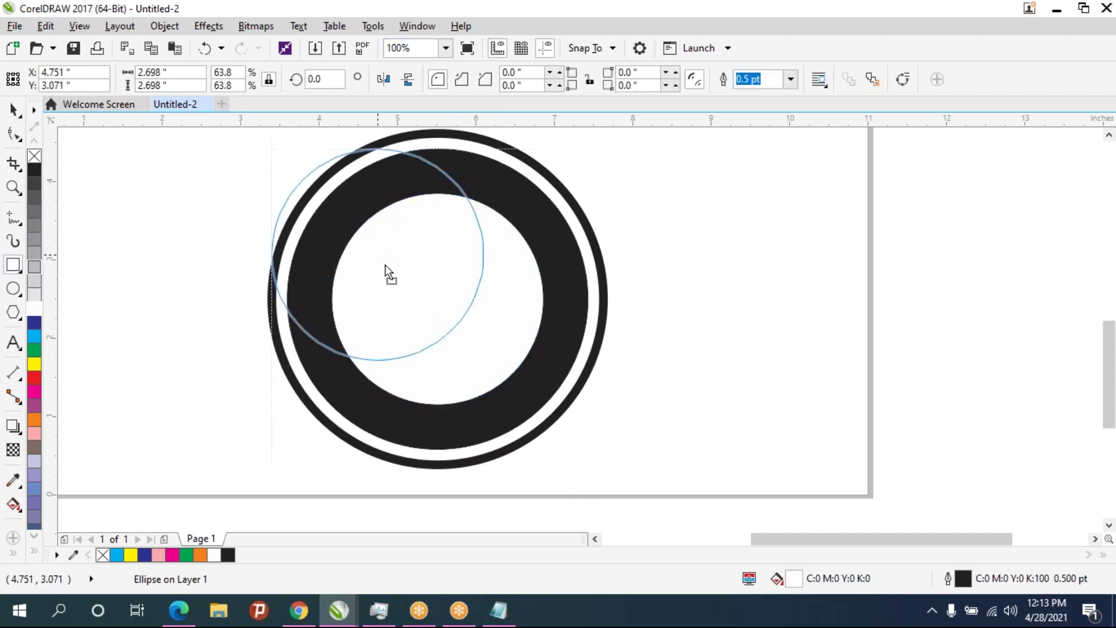
key(ctrl+z)
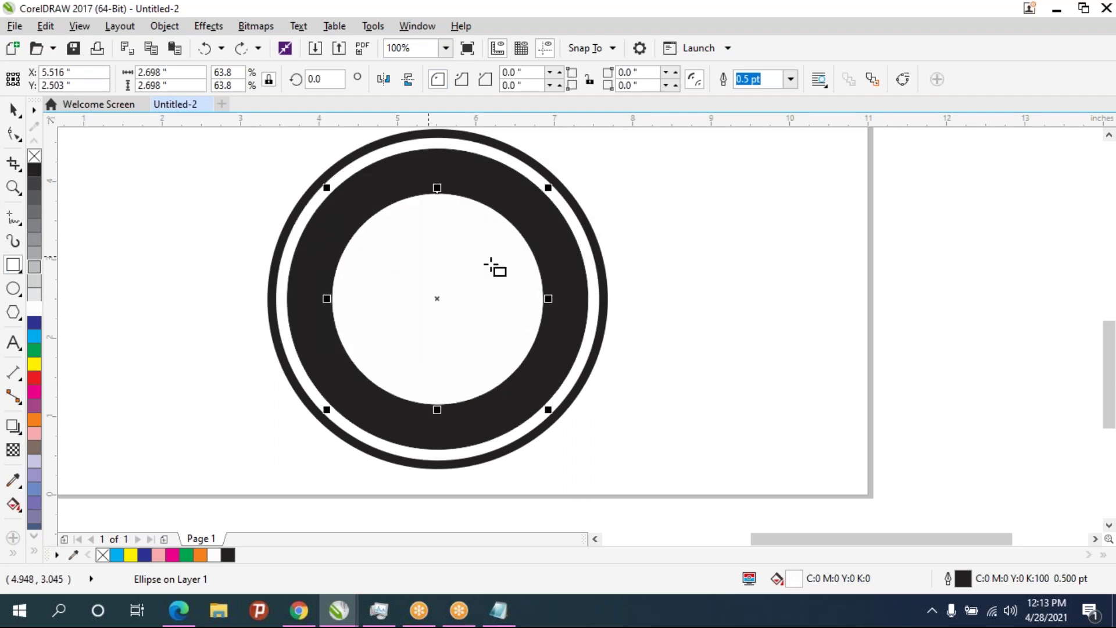
drag(690, 327, 562, 198)
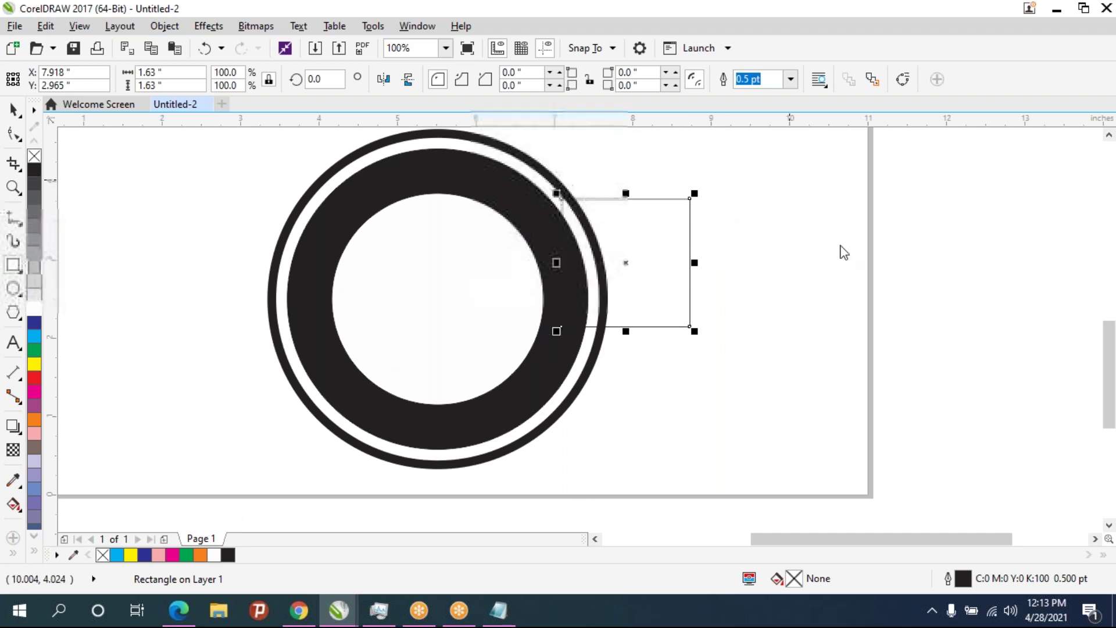
click(528, 71)
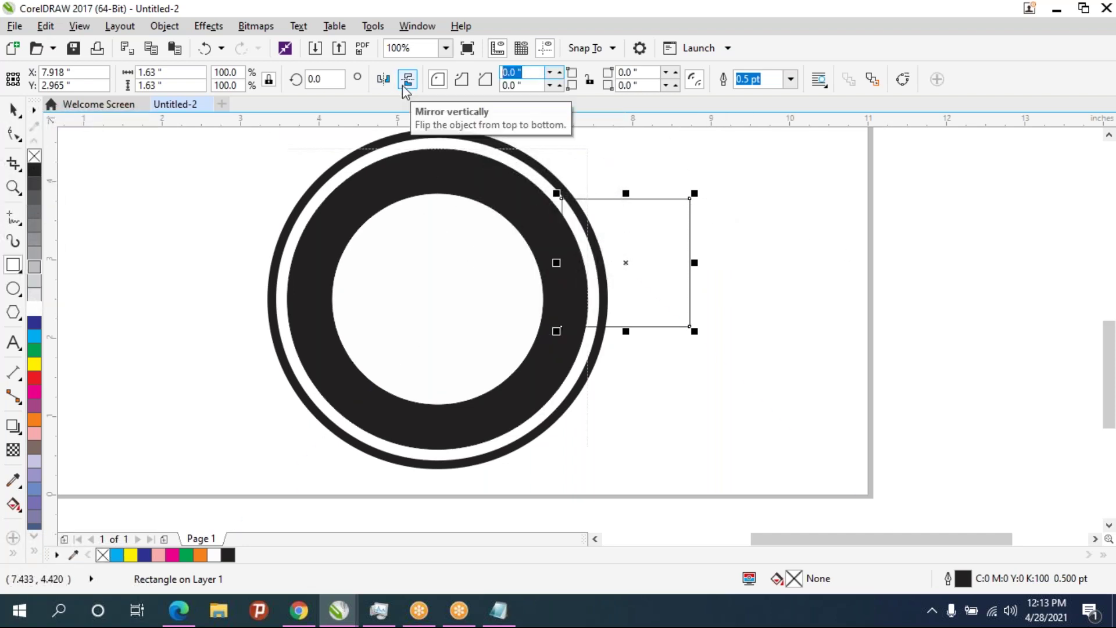
text(4)
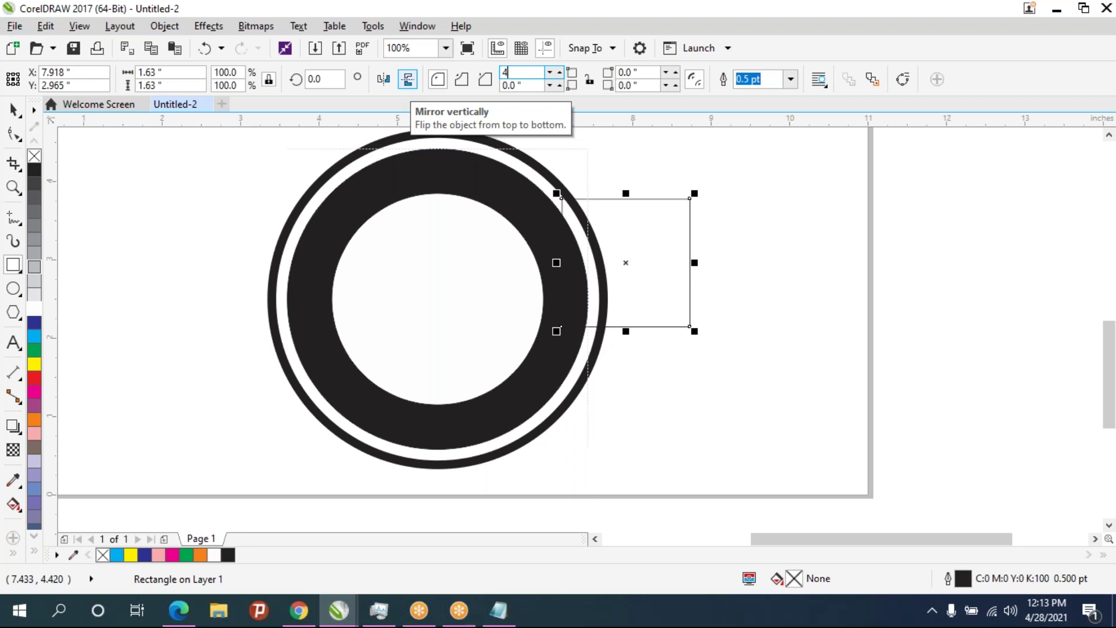
key(Return)
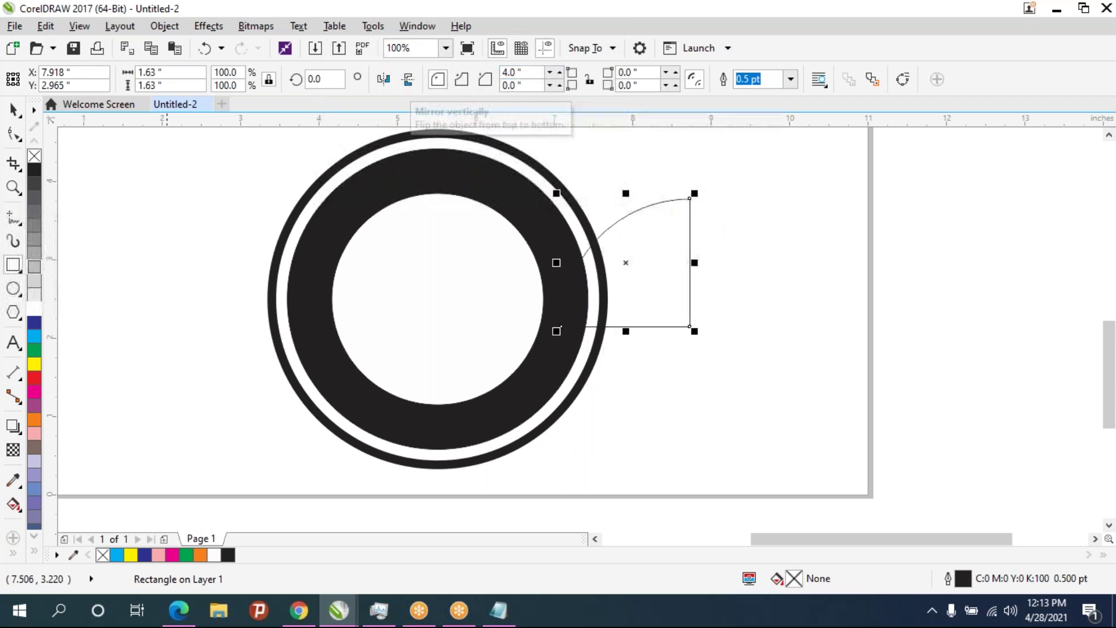
drag(623, 264, 392, 258)
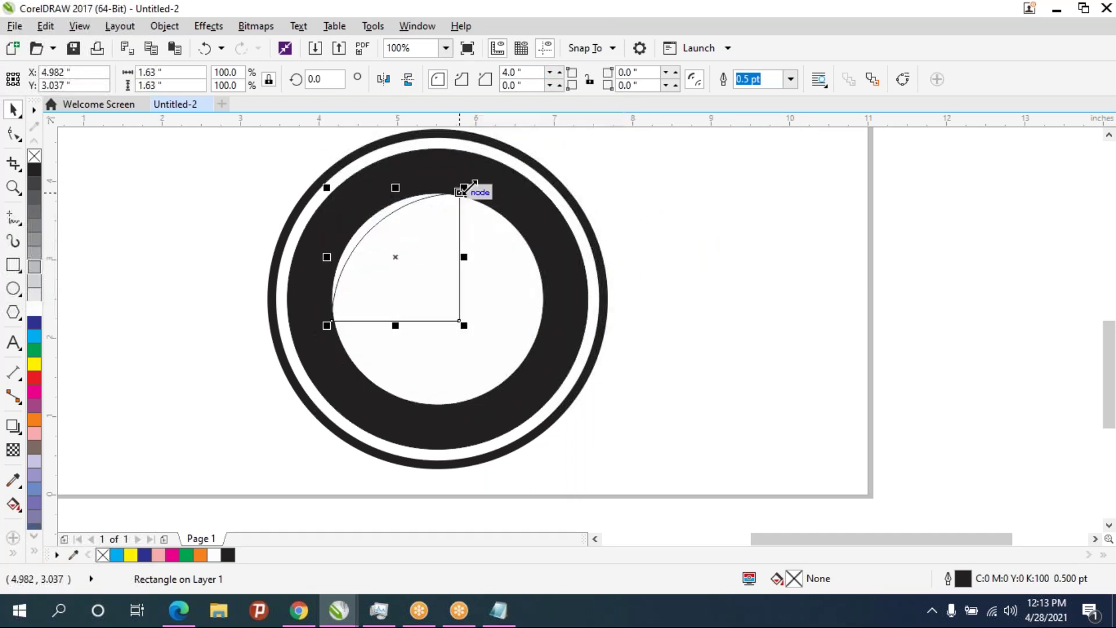
drag(460, 194, 448, 205)
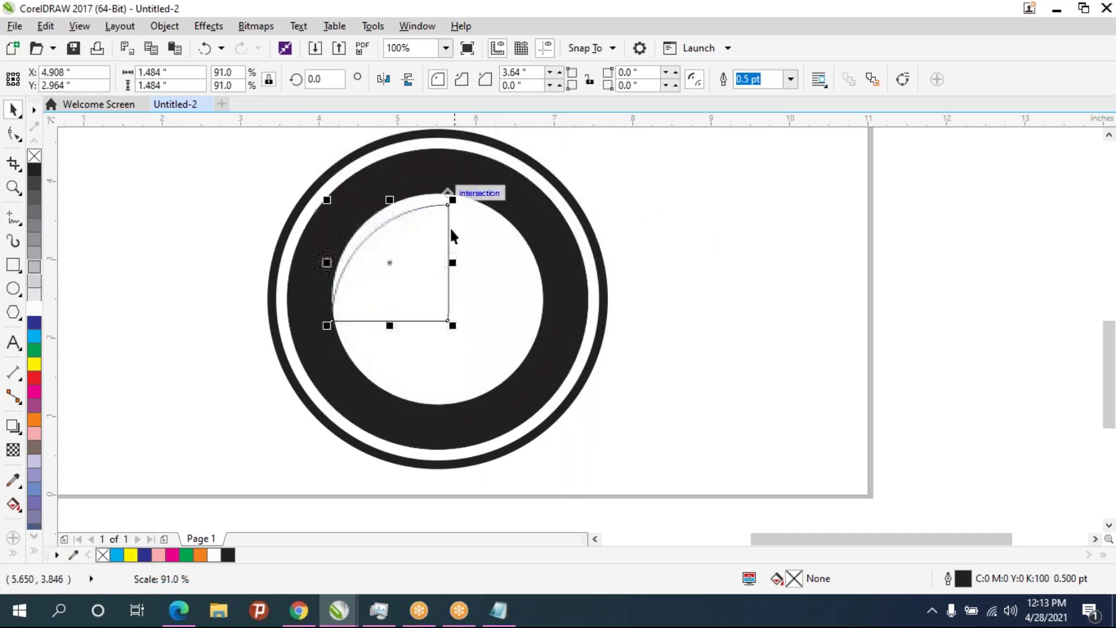
drag(424, 251, 425, 239)
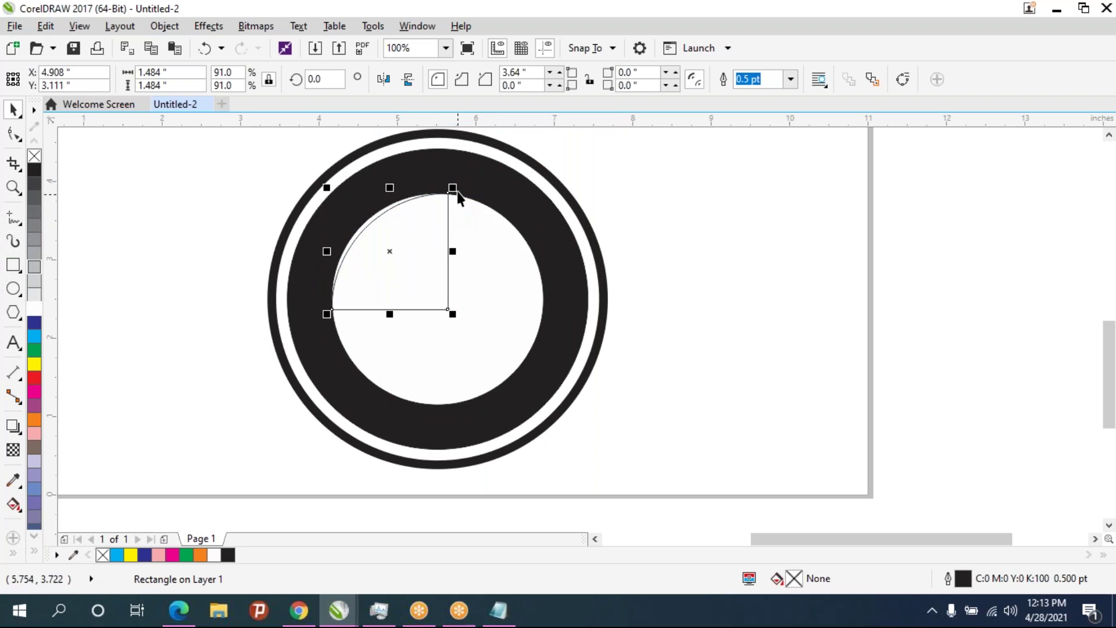
drag(452, 187, 427, 225)
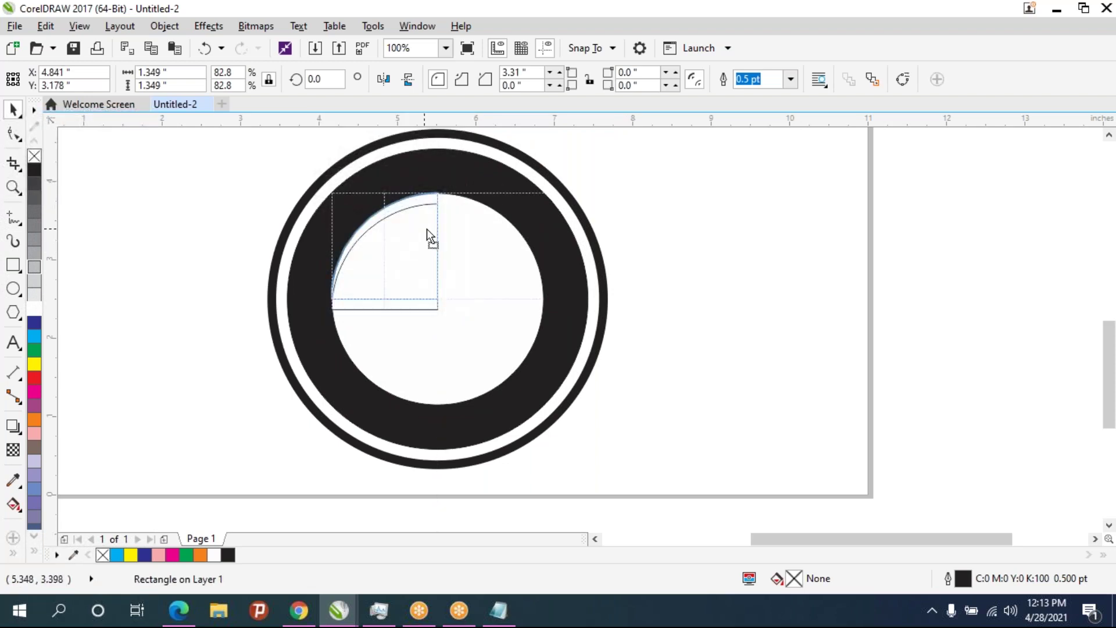
click(709, 280)
click(416, 284)
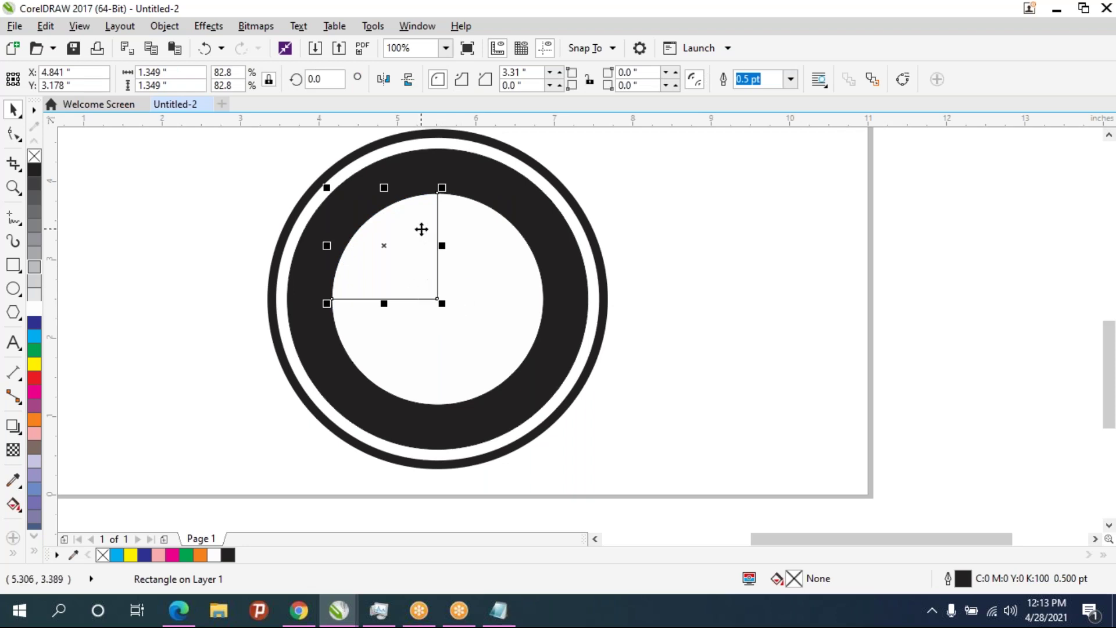
click(34, 337)
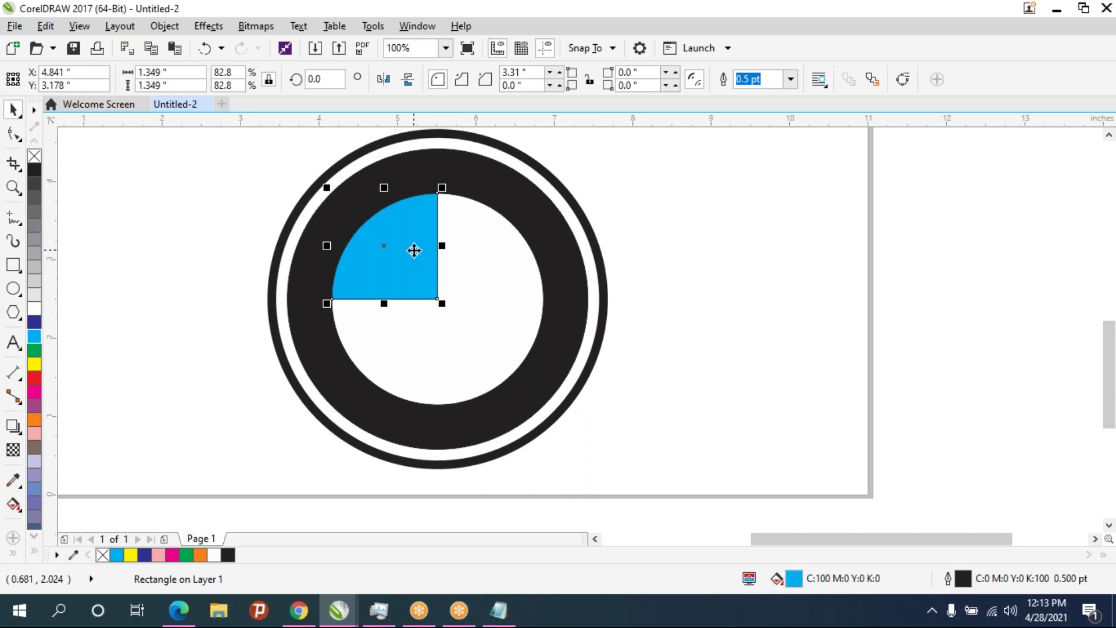
key(Delete)
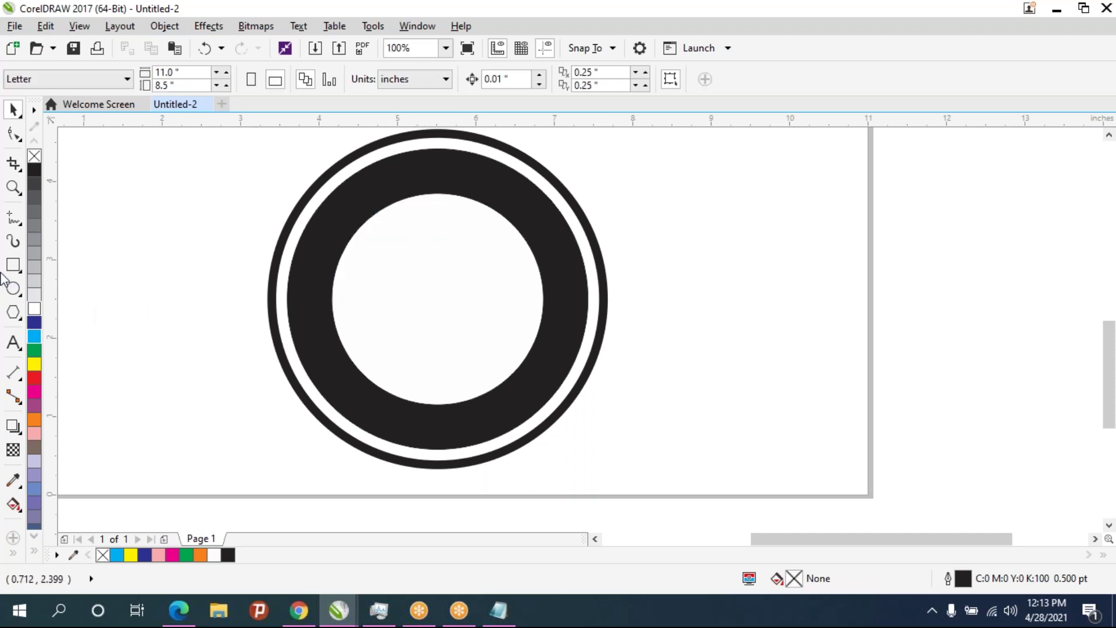
click(437, 258)
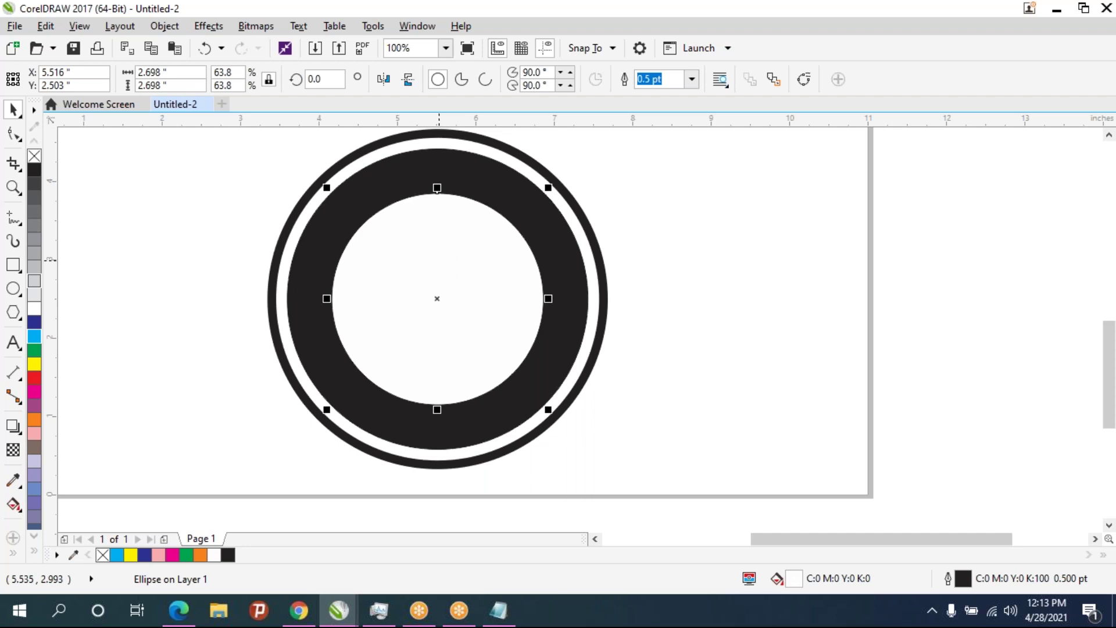
Fill the inner circle cyan and make it a pie with a 90° end angle
click(35, 337)
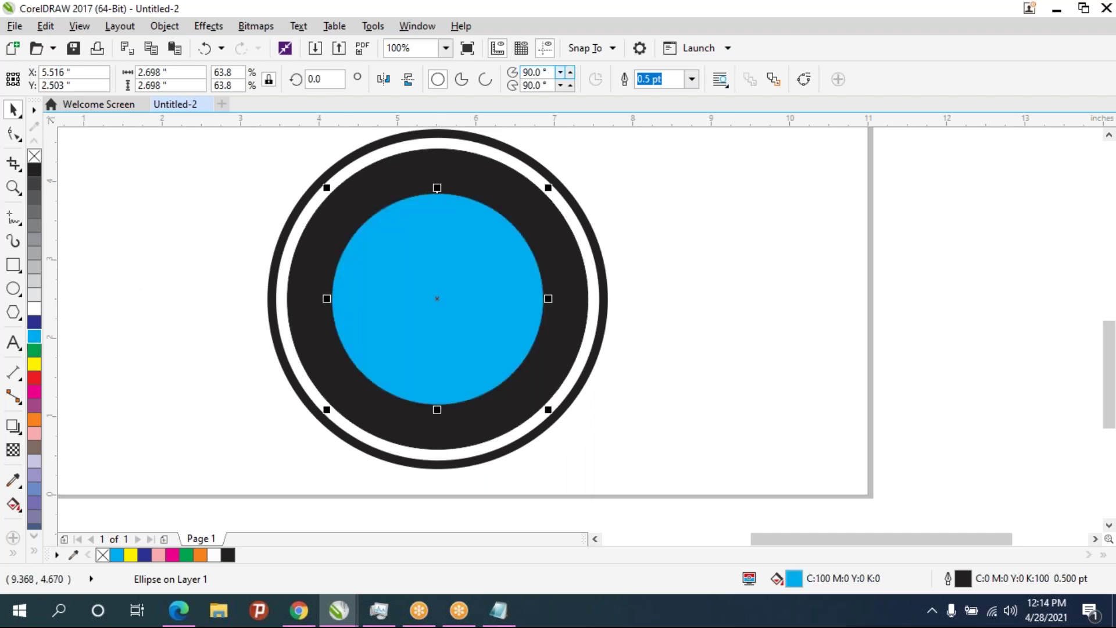
click(462, 79)
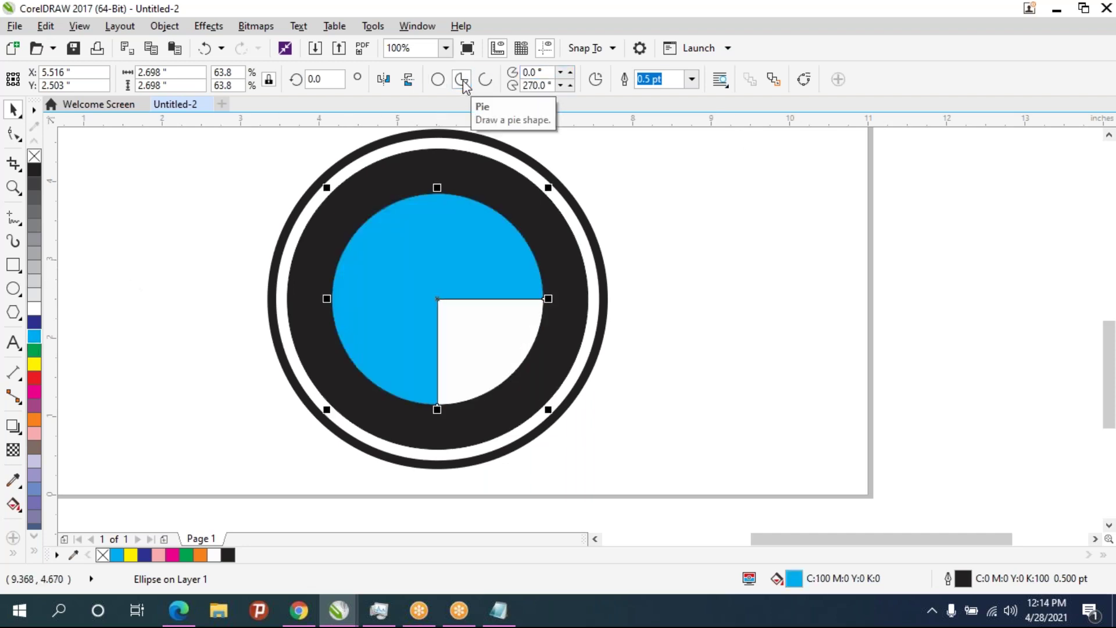
click(520, 86)
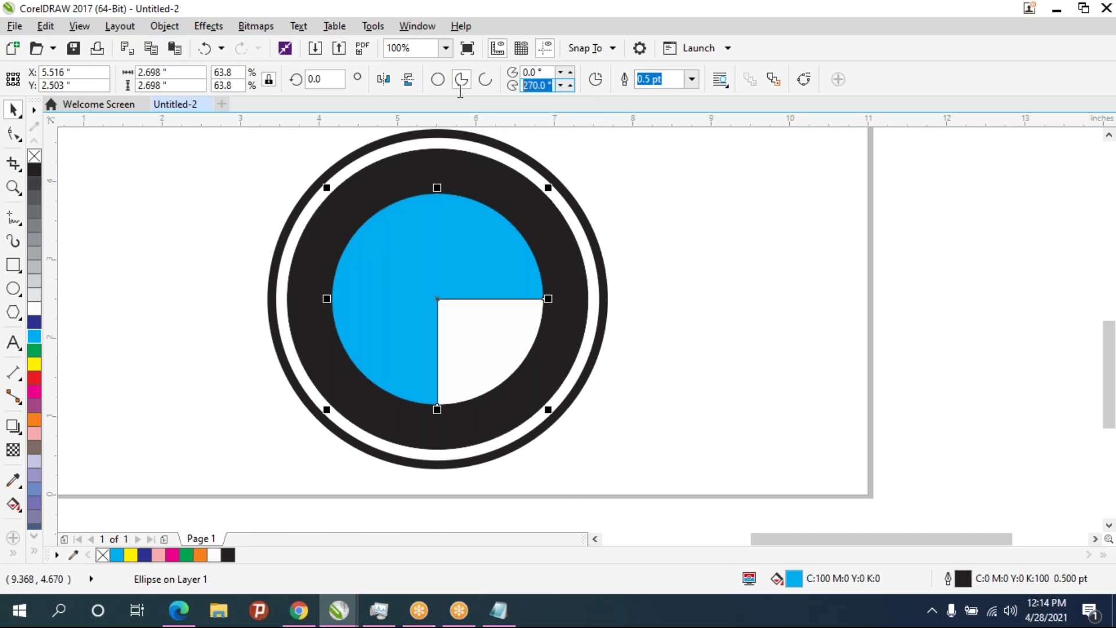
text(90)
key(Return)
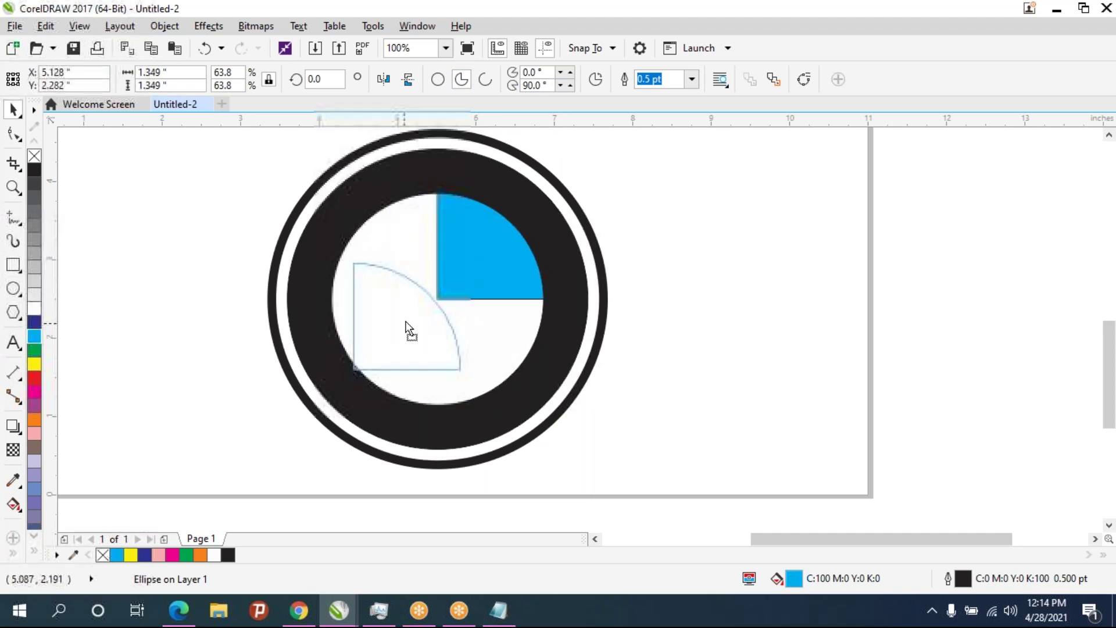
Mirror a copy of the blue quarter both ways into the lower-left quadrant
drag(487, 252, 410, 316)
click(383, 80)
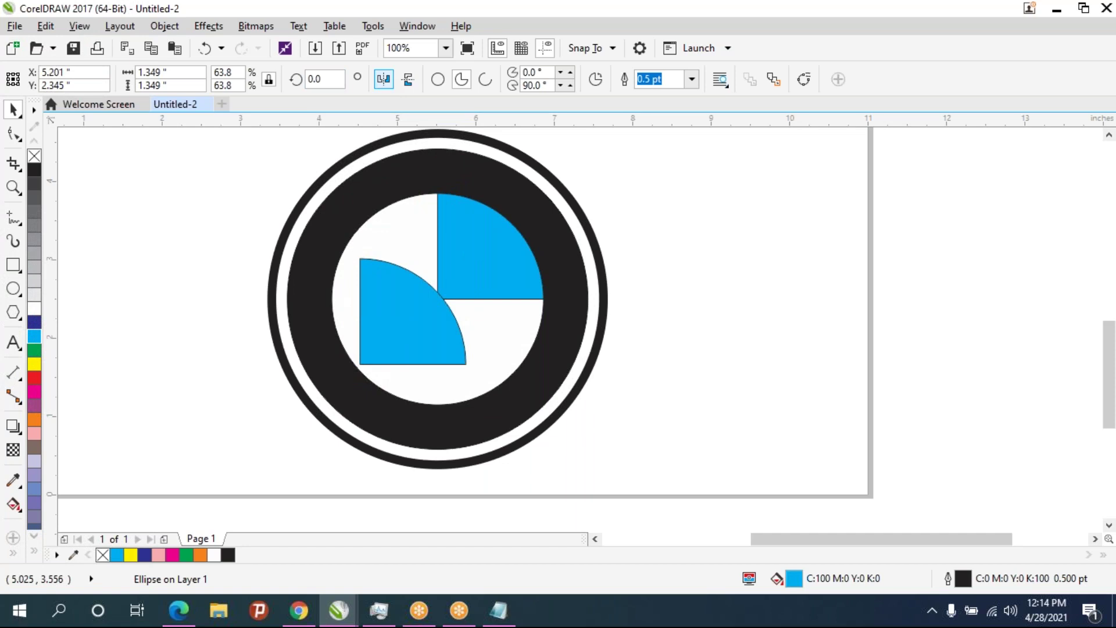
click(408, 81)
drag(466, 260, 438, 299)
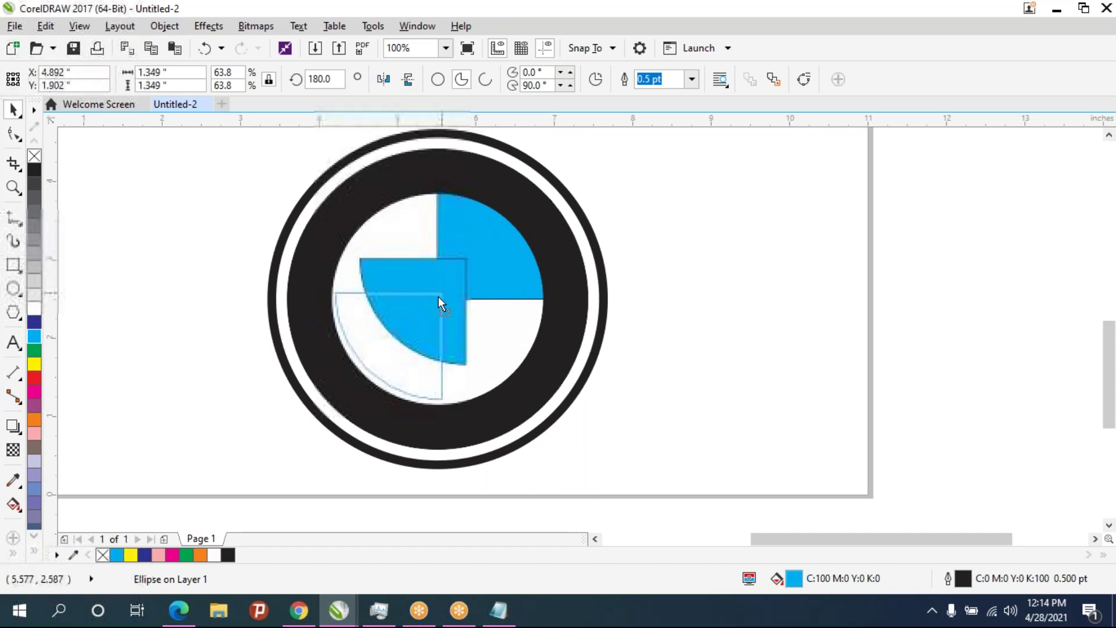
click(702, 331)
Scale both blue quarters together until they fill the white centre
click(501, 266)
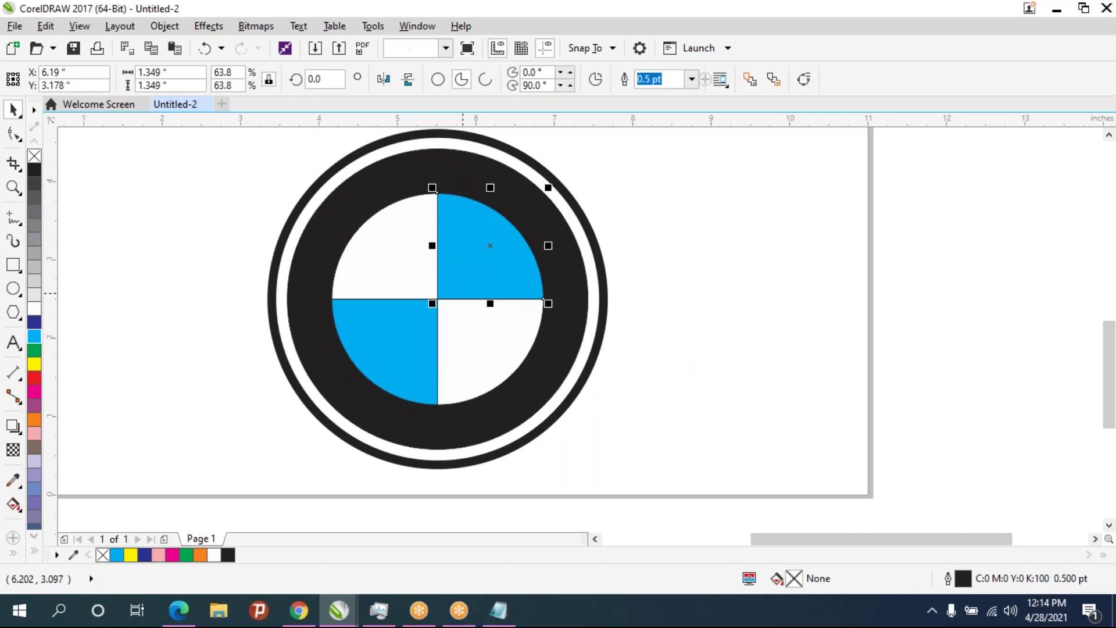
shift+click(397, 349)
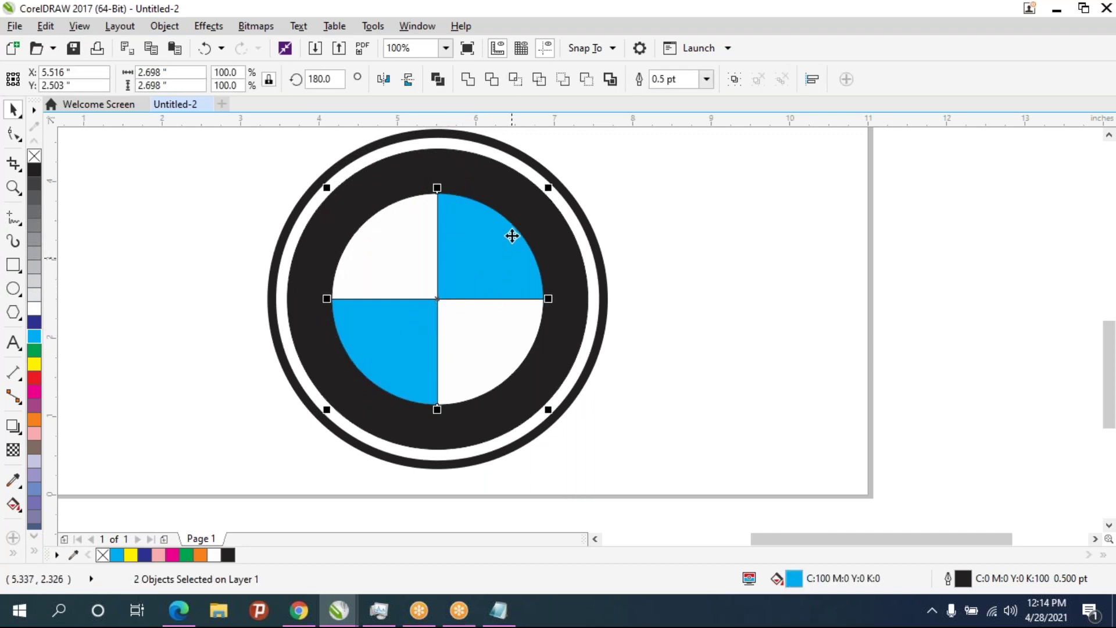
drag(548, 188, 539, 195)
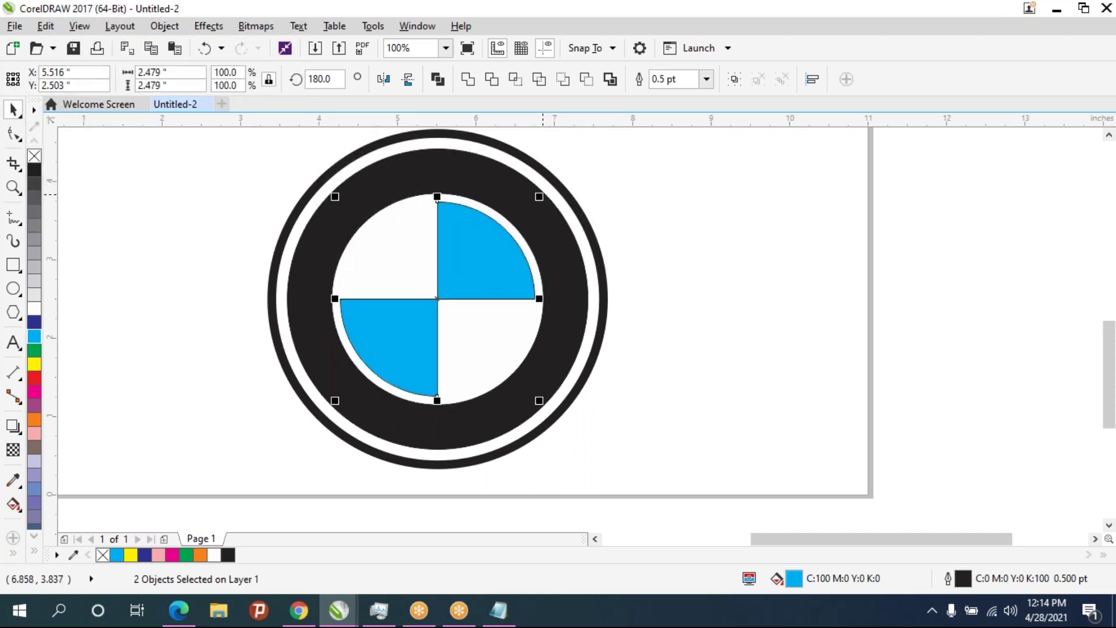
scroll(513, 247, up, 2)
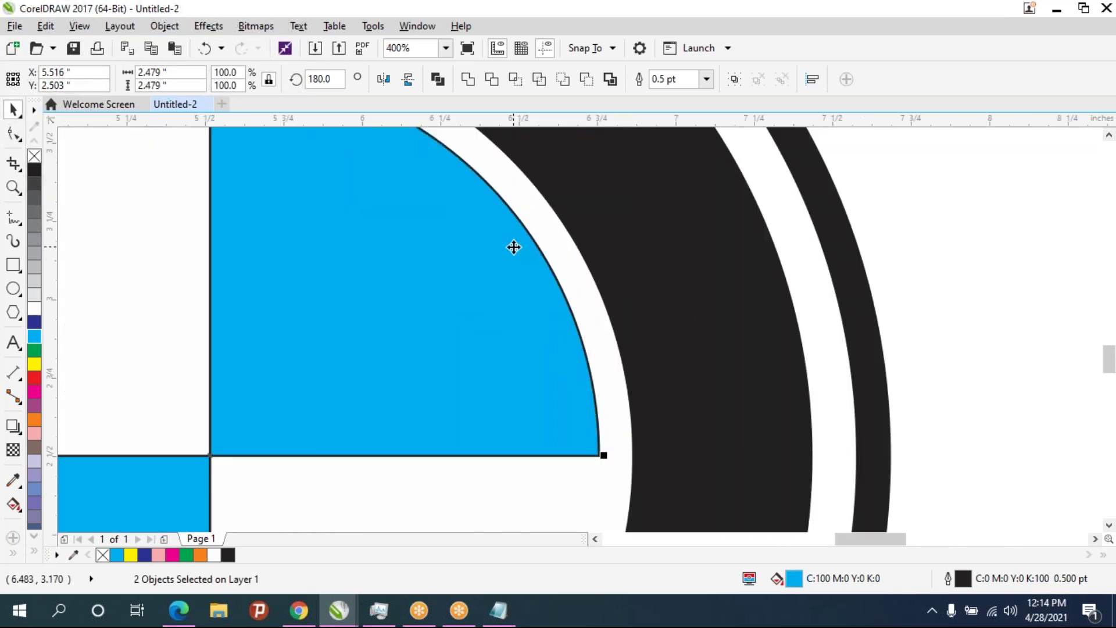
scroll(514, 247, down, 1)
drag(567, 149, 568, 144)
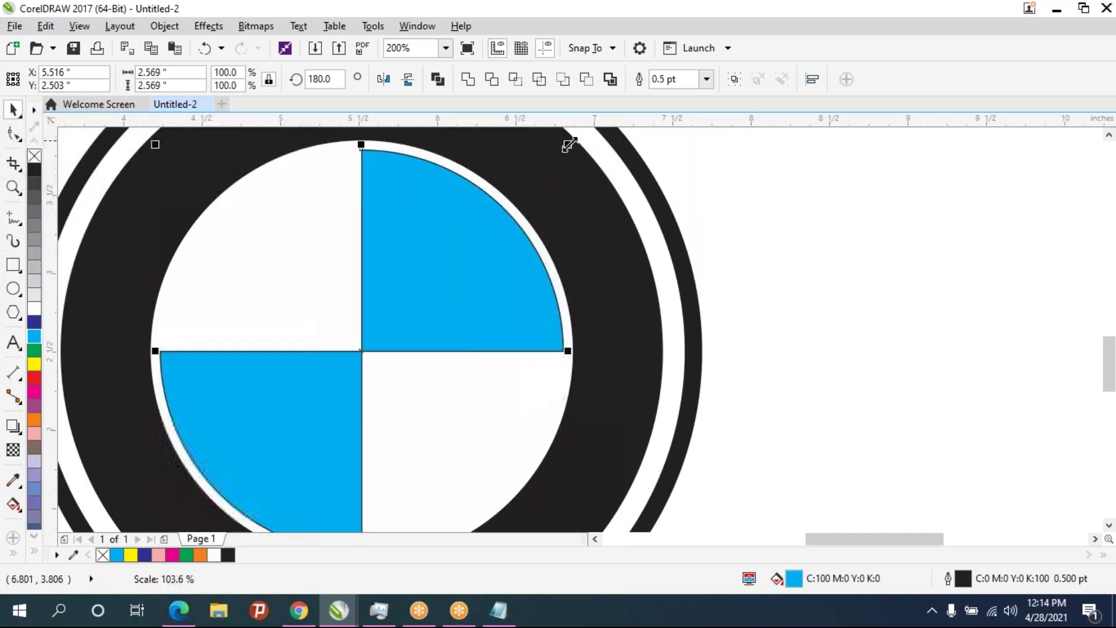
Remove the blue quarters' outlines and bring the BMW reference back up
right_click(34, 156)
click(683, 178)
scroll(668, 197, down, 2)
scroll(645, 230, up, 1)
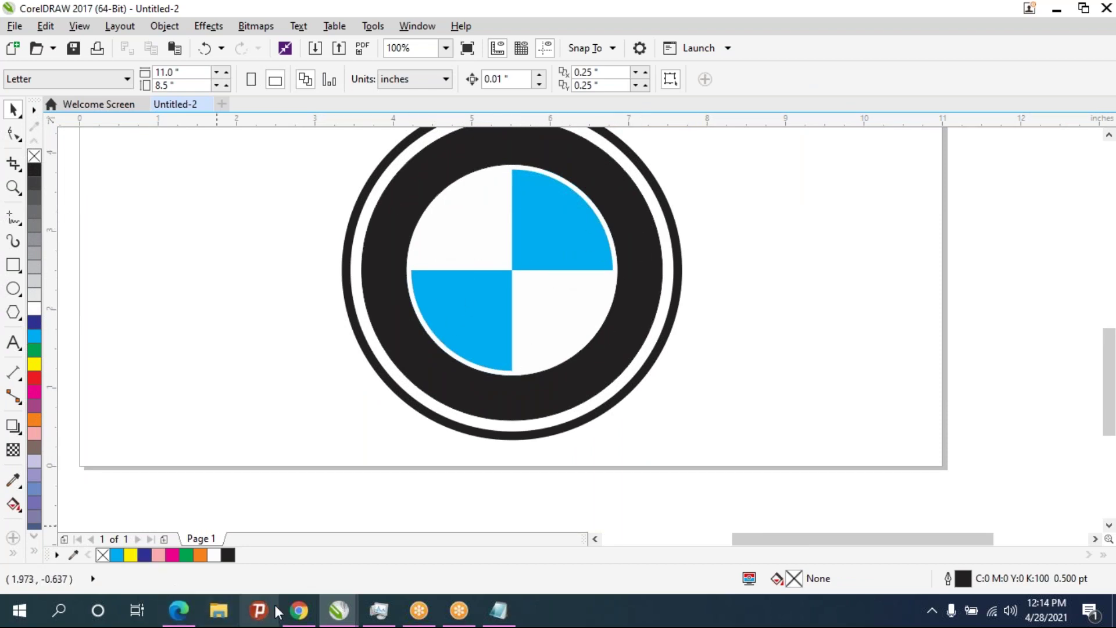
click(299, 610)
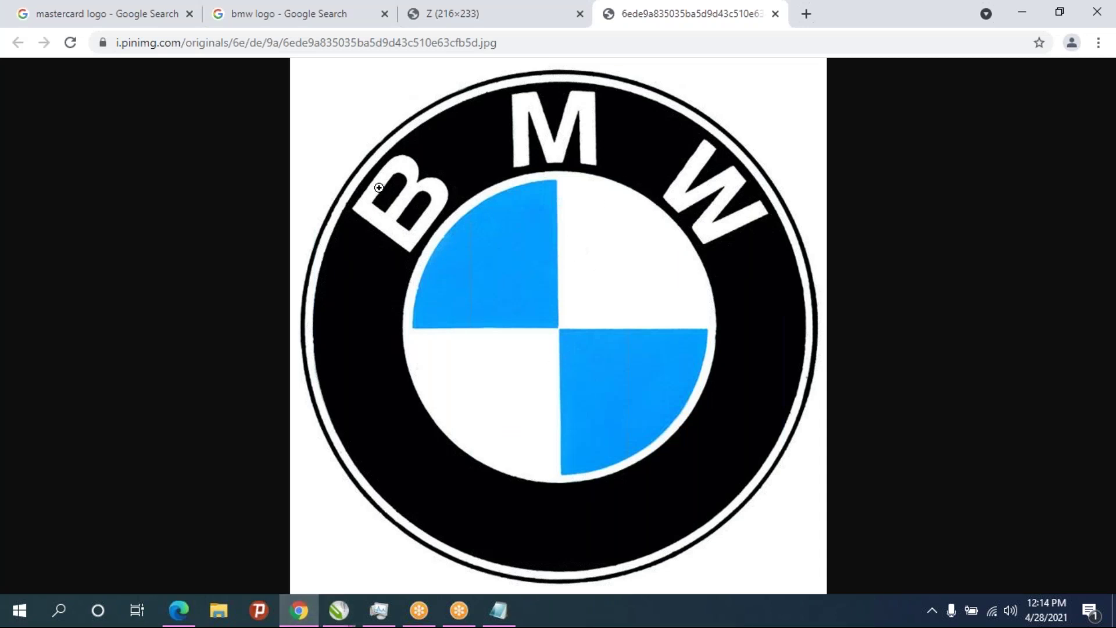
click(339, 610)
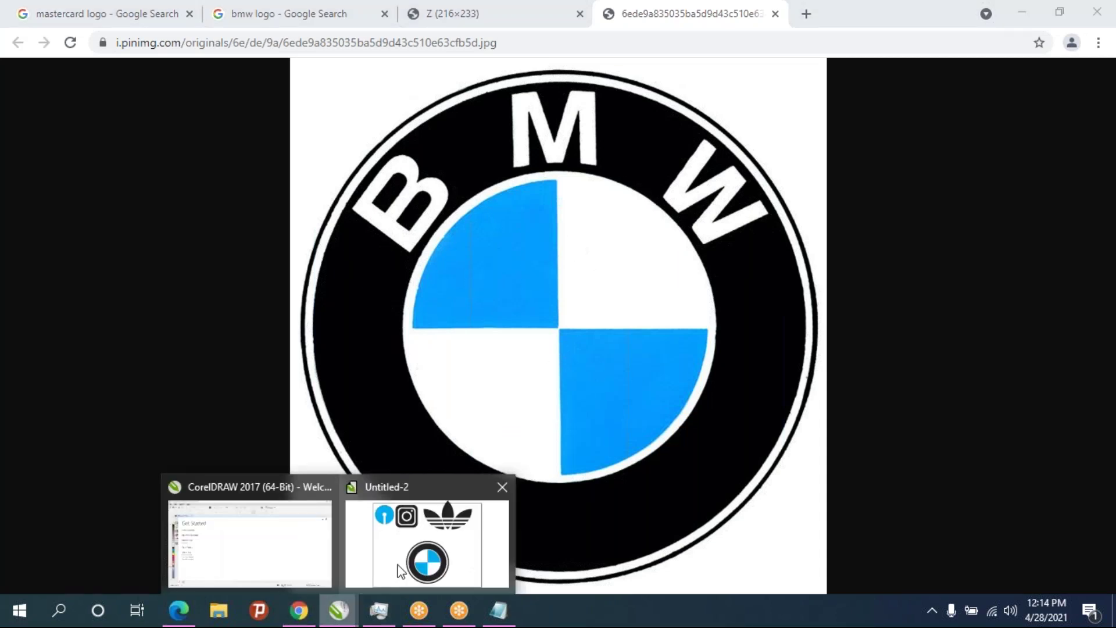
click(394, 571)
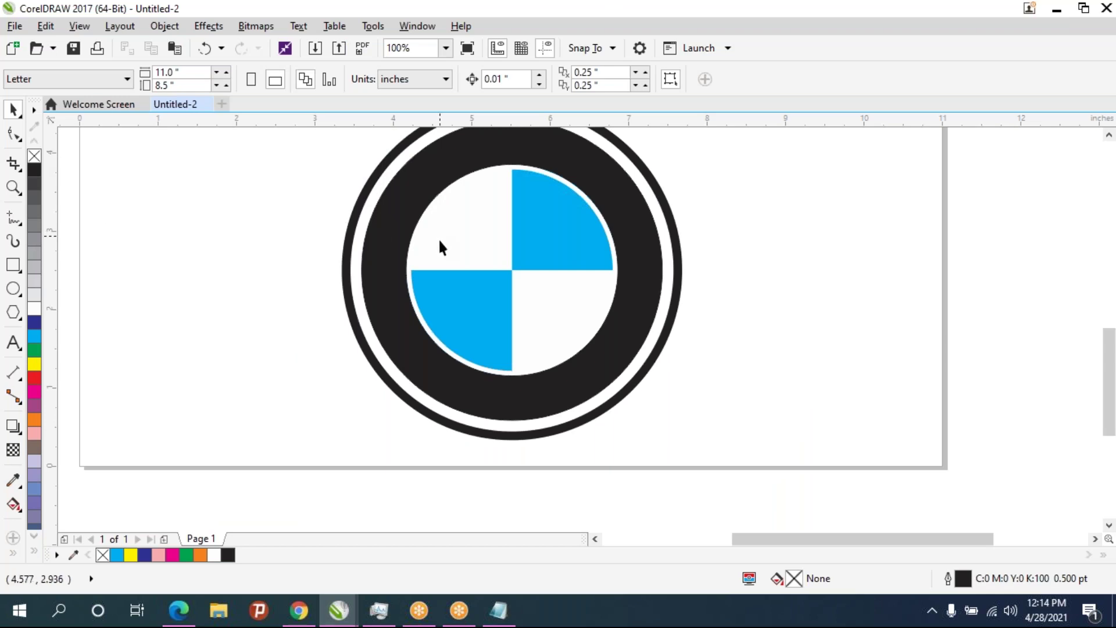
click(549, 239)
shift+click(469, 311)
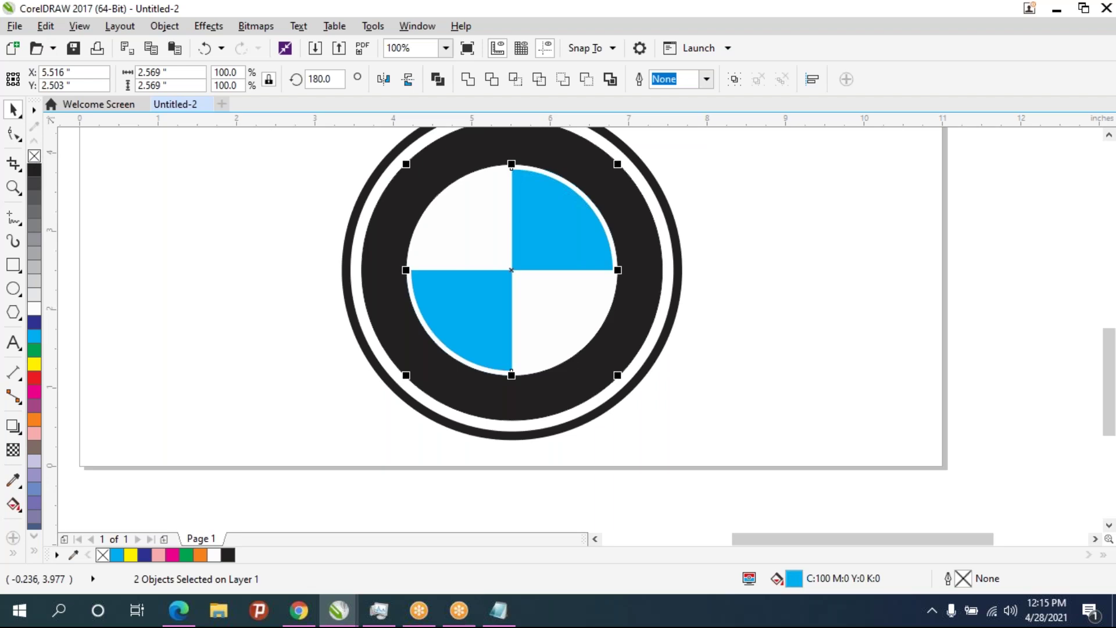
Try removing the quarters' blue fill, undo it, and check the shortcut notes
click(34, 156)
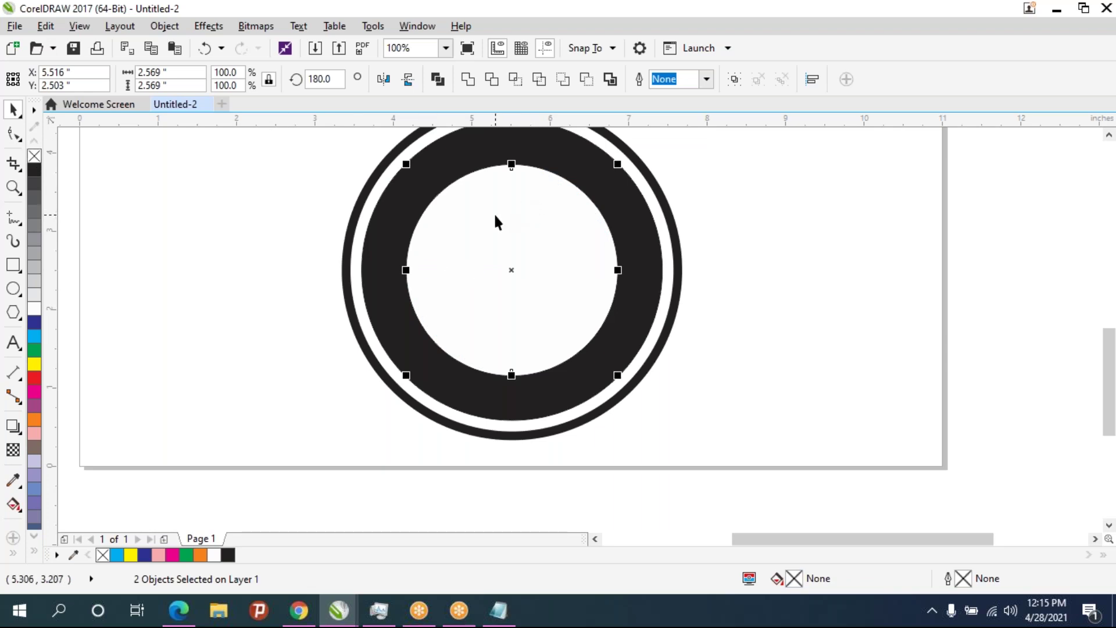
key(ctrl+z)
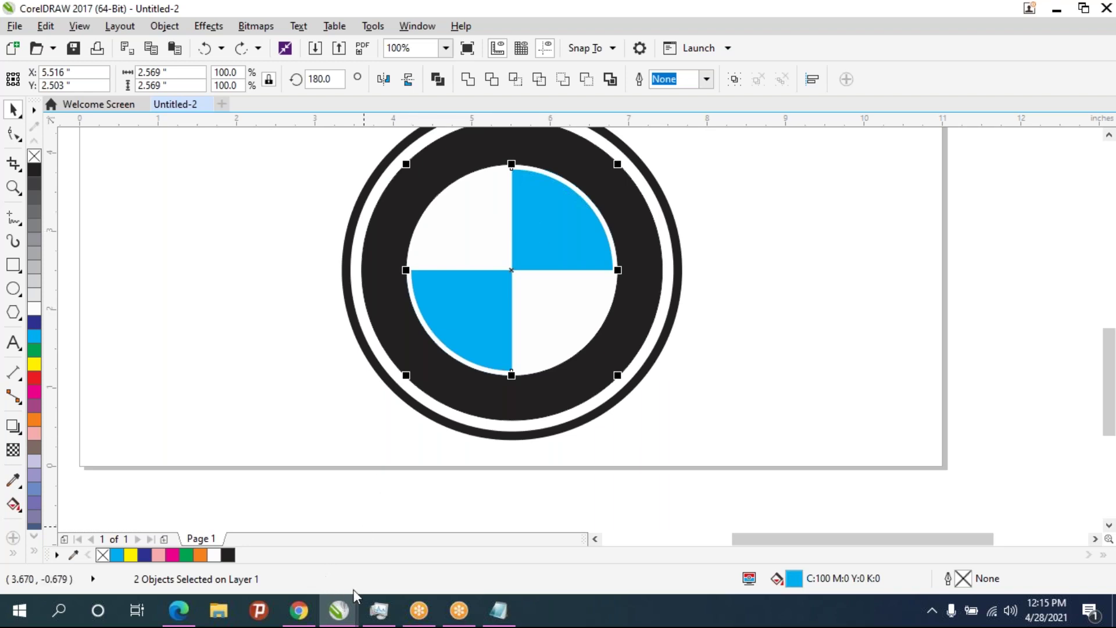
click(515, 614)
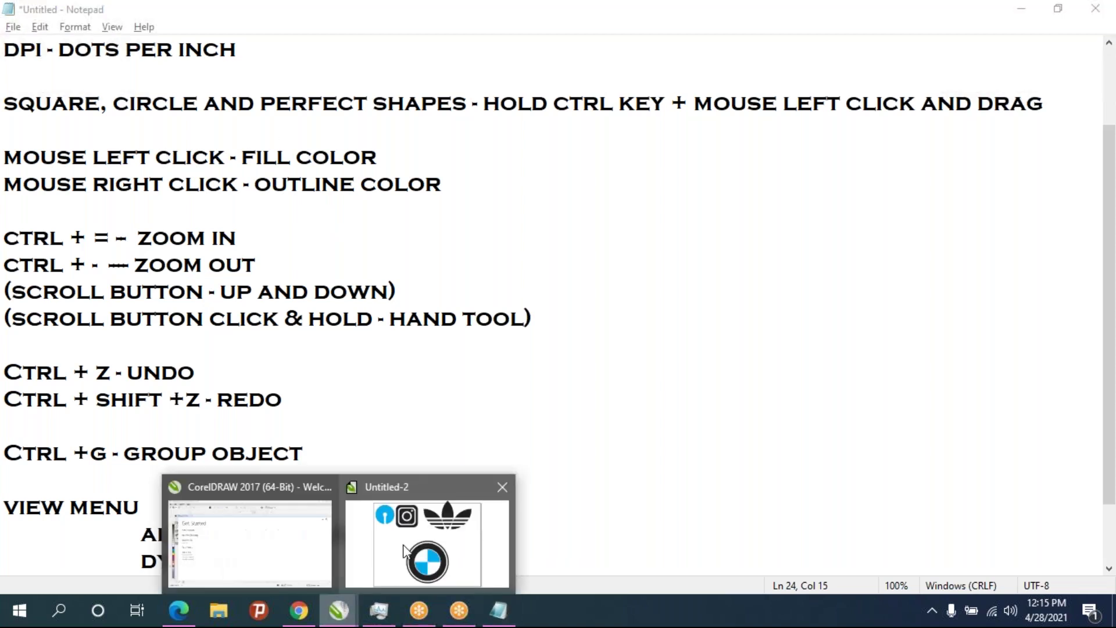
mouse_move(338, 610)
click(404, 552)
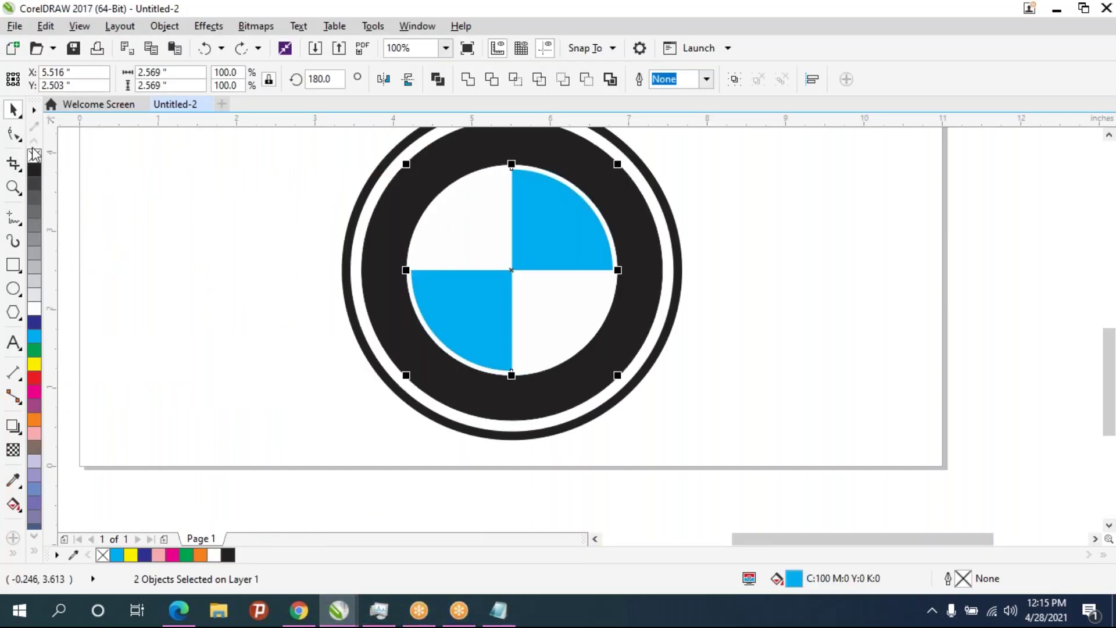
Zoom out to 50% to see the whole page with the finished roundel
scroll(438, 277, down, 1)
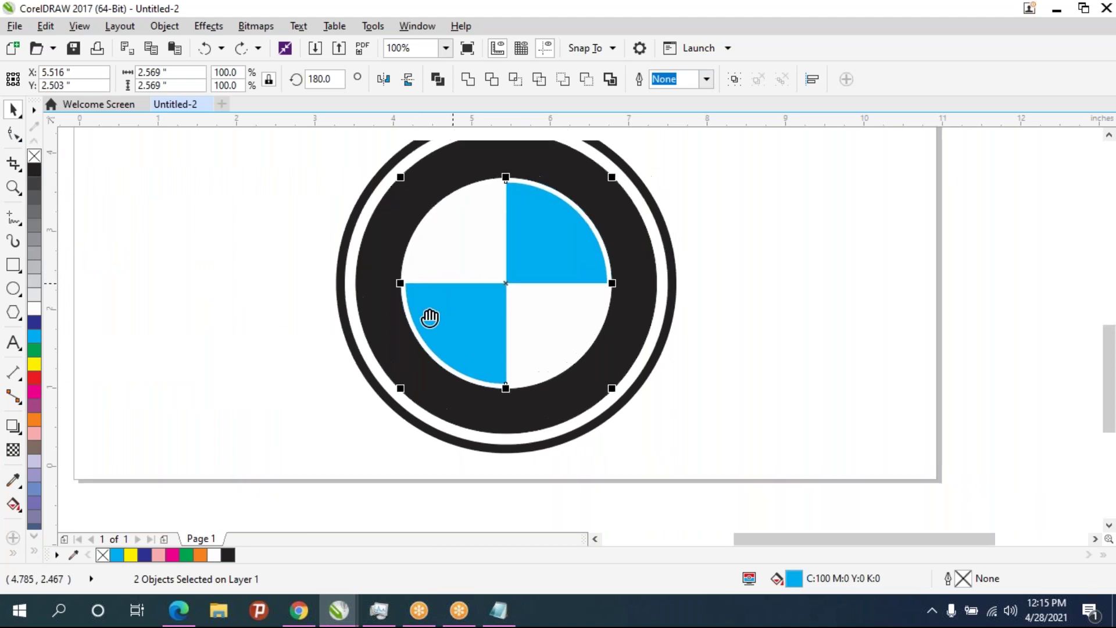
scroll(428, 316, down, 1)
scroll(406, 314, down, 1)
click(416, 398)
Group the five roundel parts, scale them to about 57%, and move them left under the logo row
drag(509, 472, 135, 191)
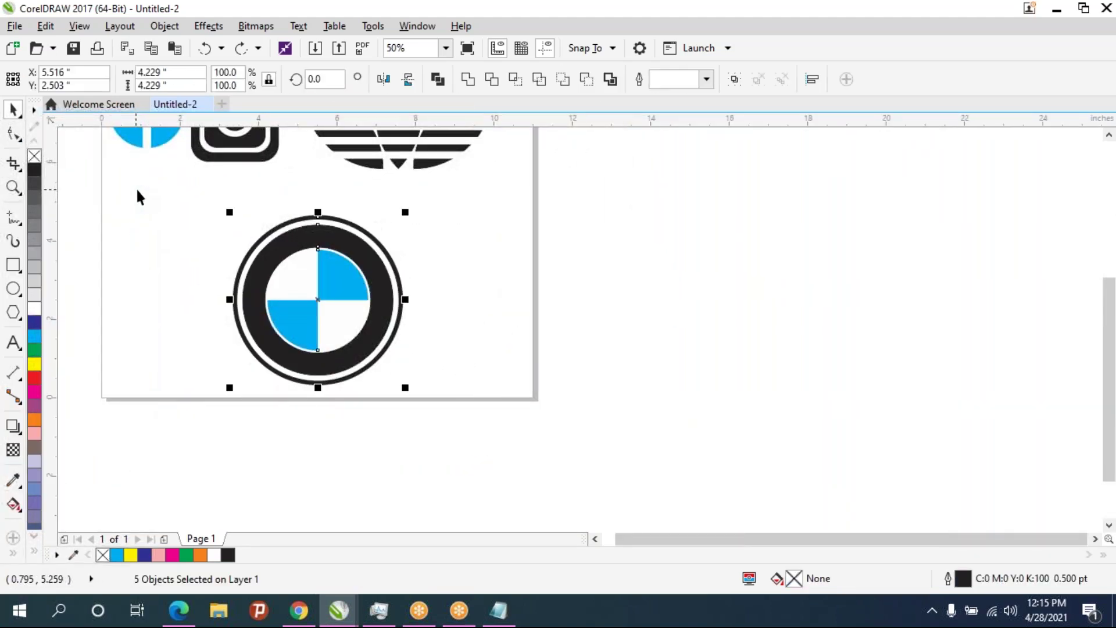
key(ctrl+g)
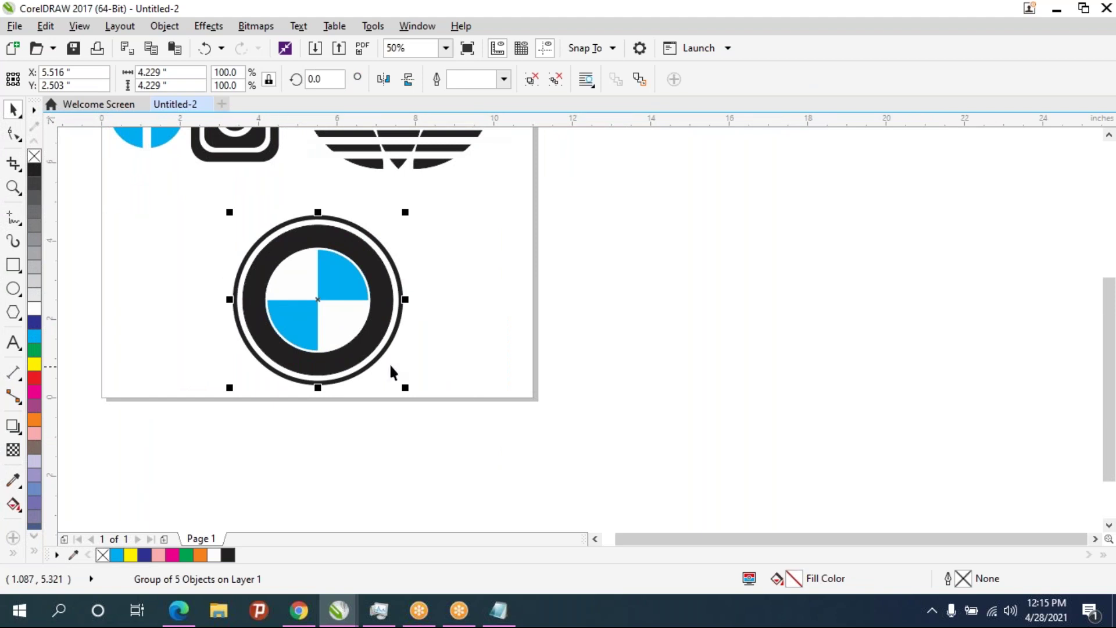
drag(405, 387, 333, 315)
drag(310, 273, 199, 273)
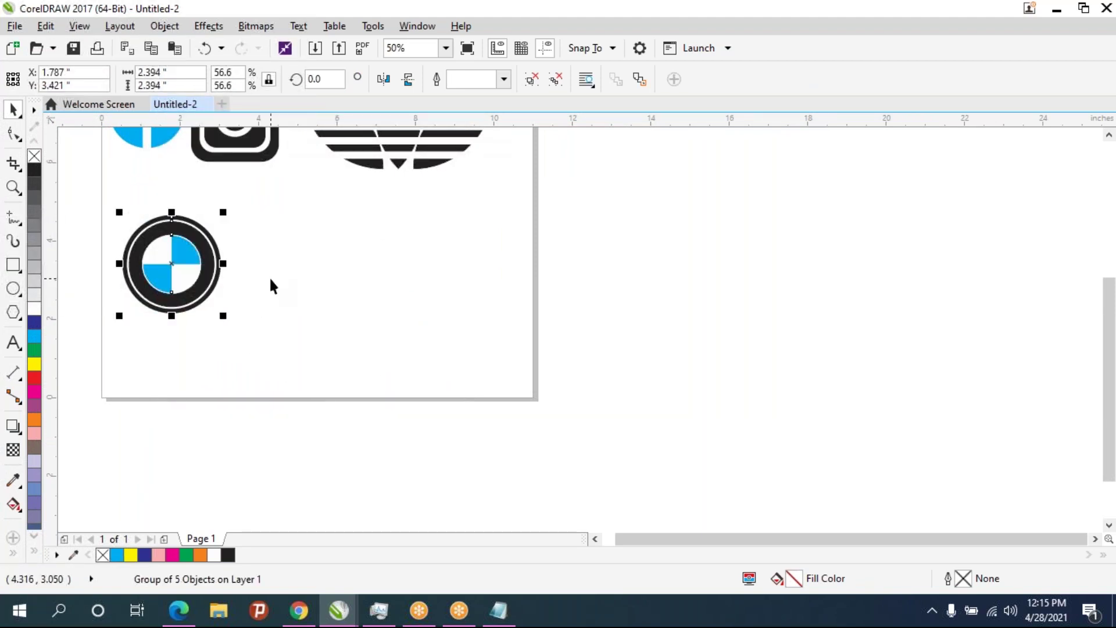
scroll(218, 258, up, 1)
click(187, 279)
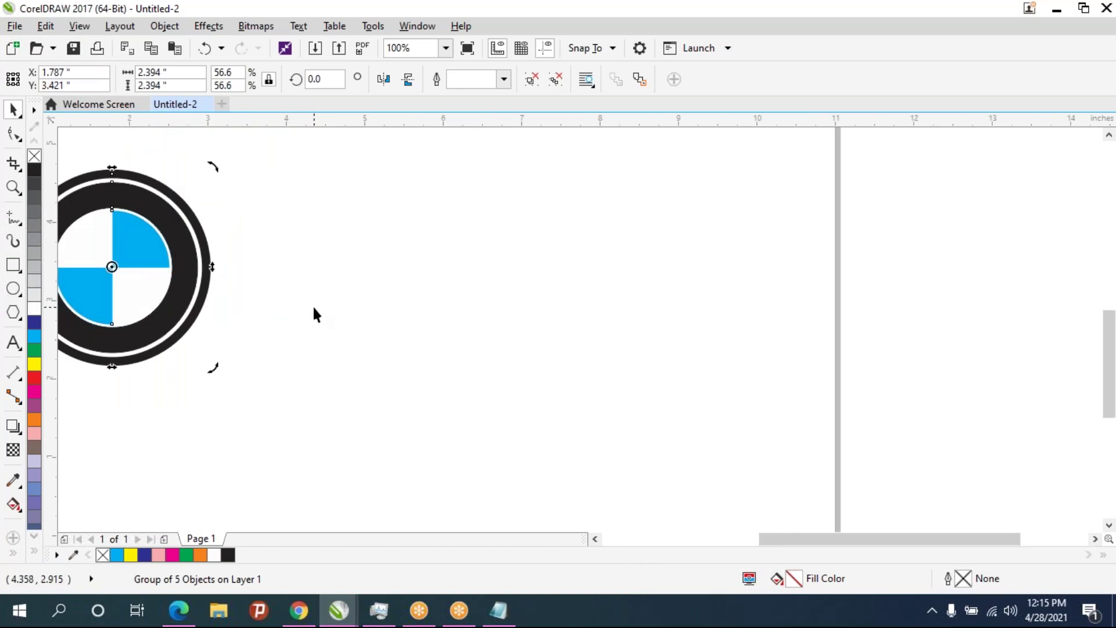
click(314, 314)
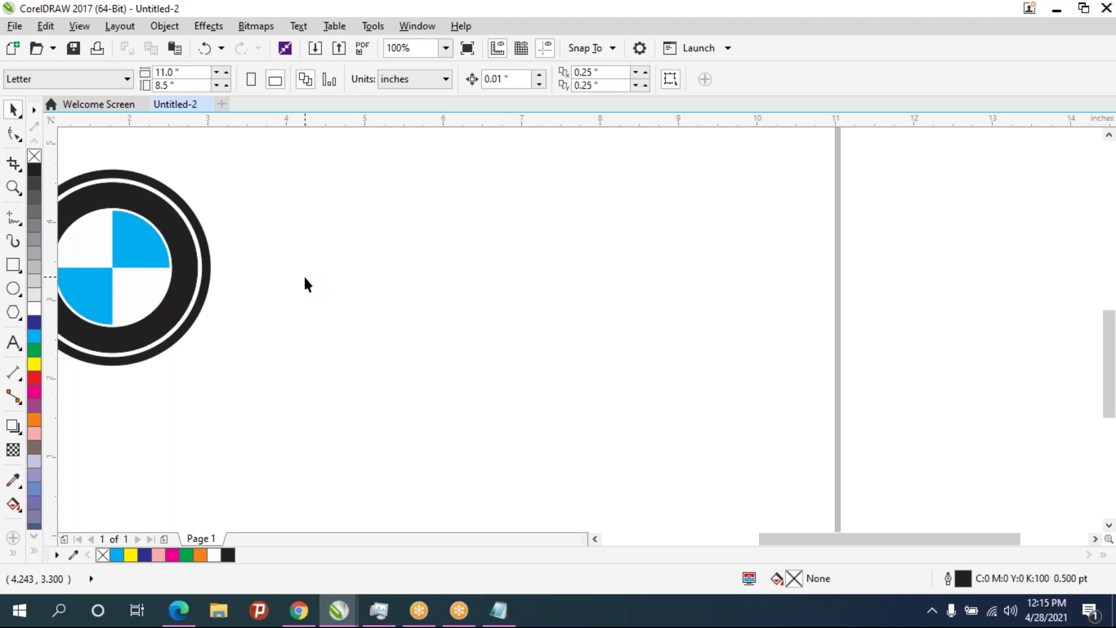
click(300, 599)
Preview a plain red-and-orange Mastercard logo in Chrome's image results as the reference
click(110, 15)
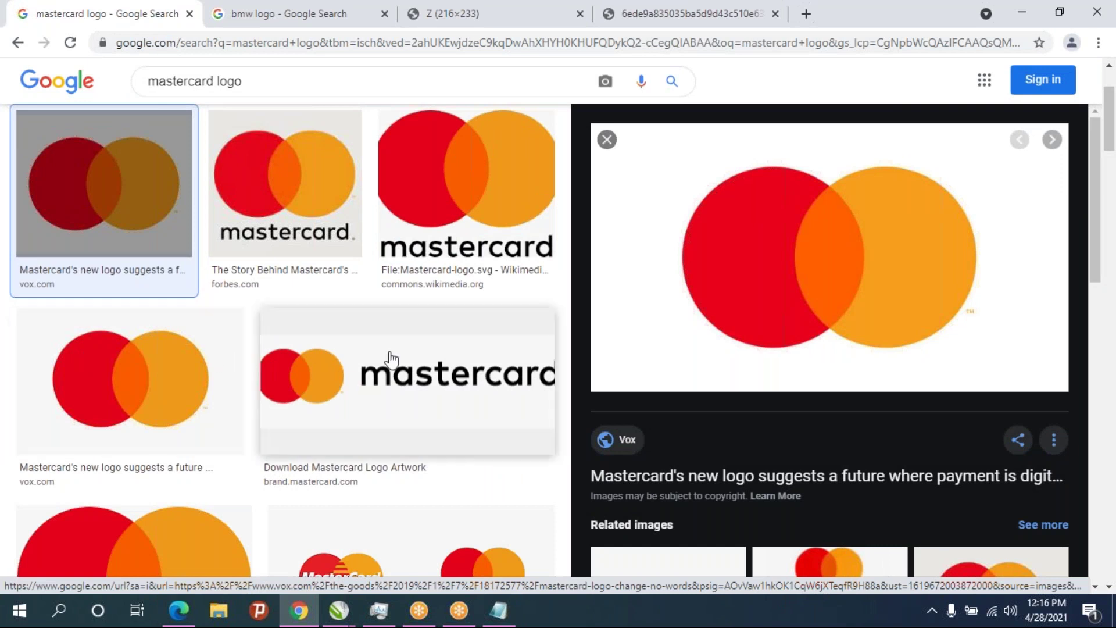
click(204, 370)
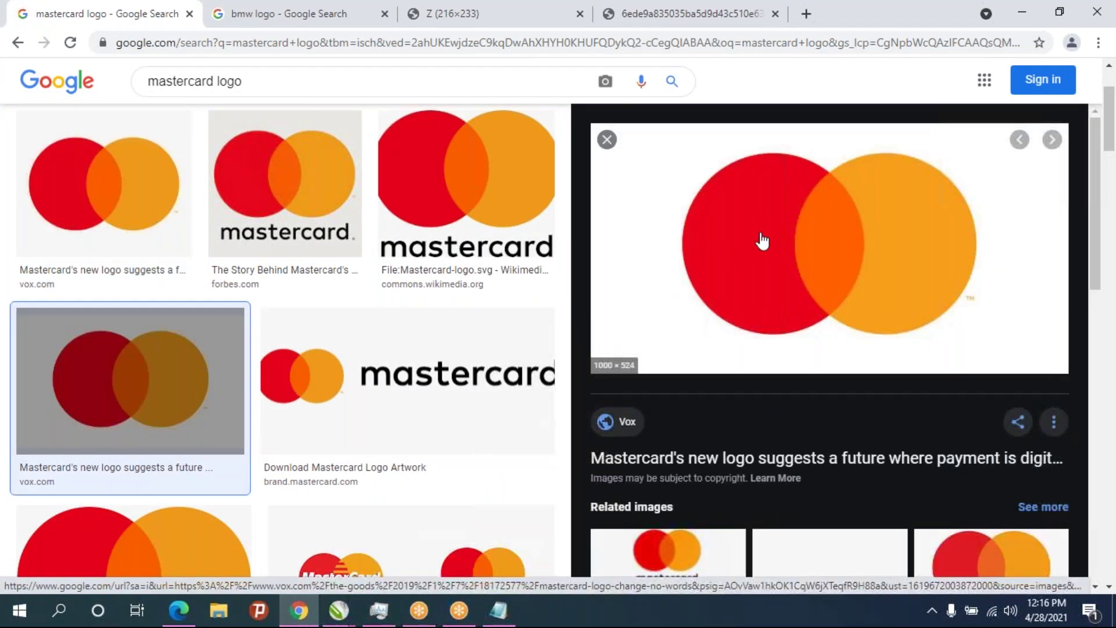
click(346, 604)
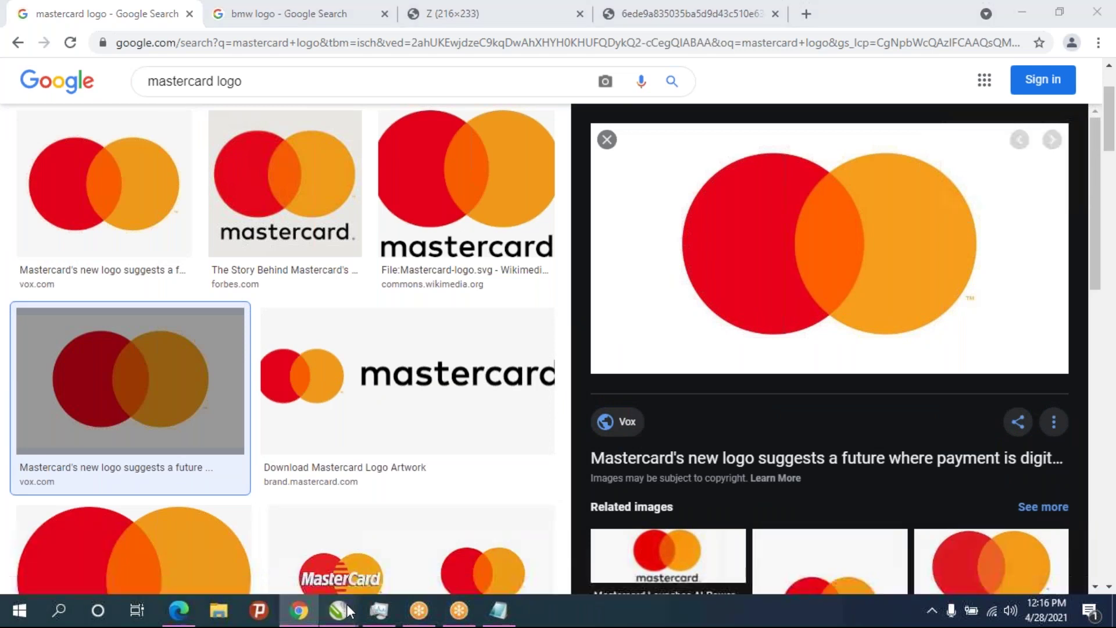
click(435, 545)
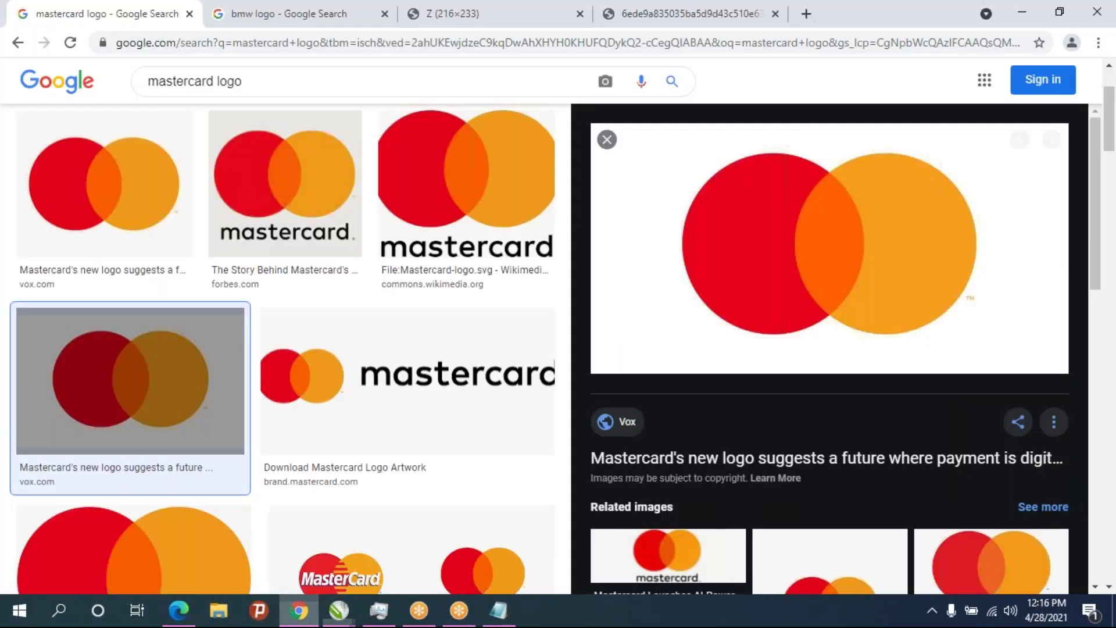
click(299, 610)
click(339, 611)
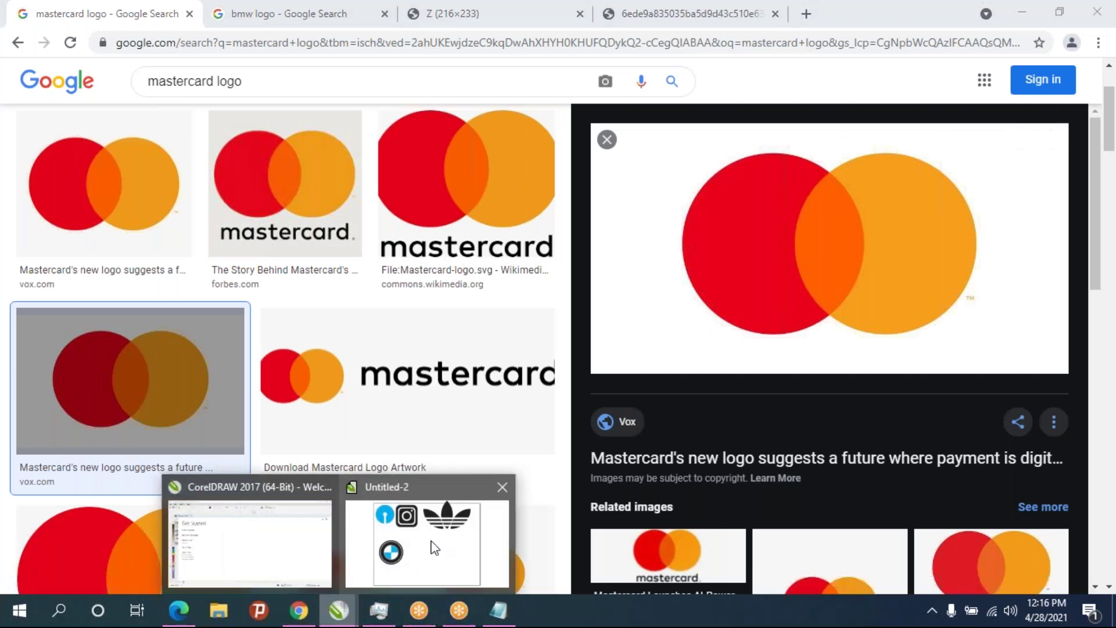
click(433, 544)
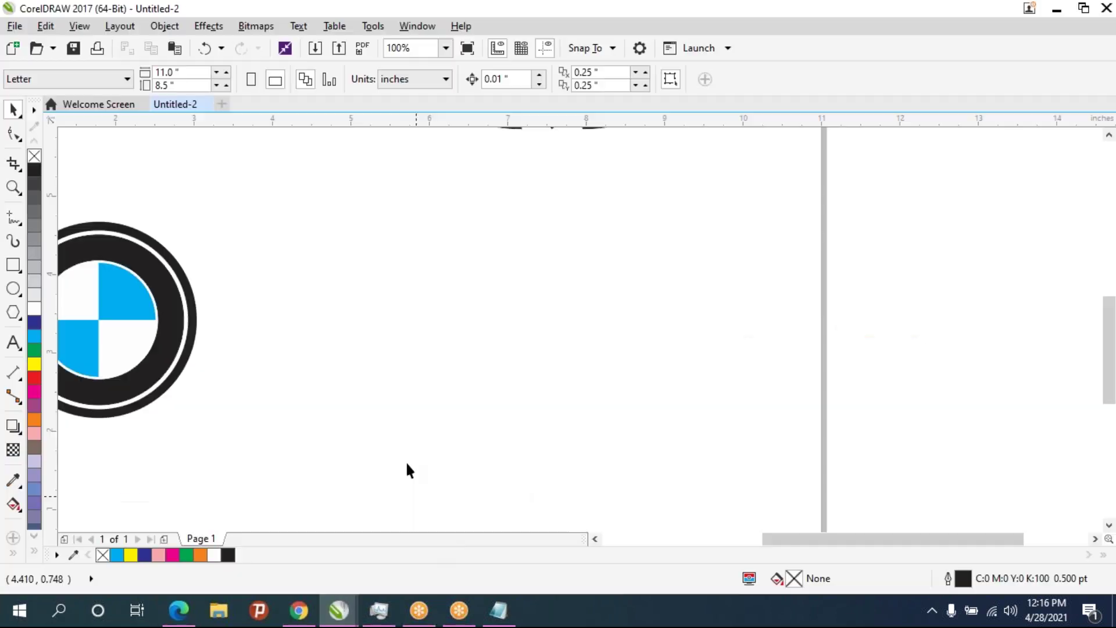
Draw a red-filled circle to the right of the BMW roundel
click(13, 288)
drag(293, 252, 457, 416)
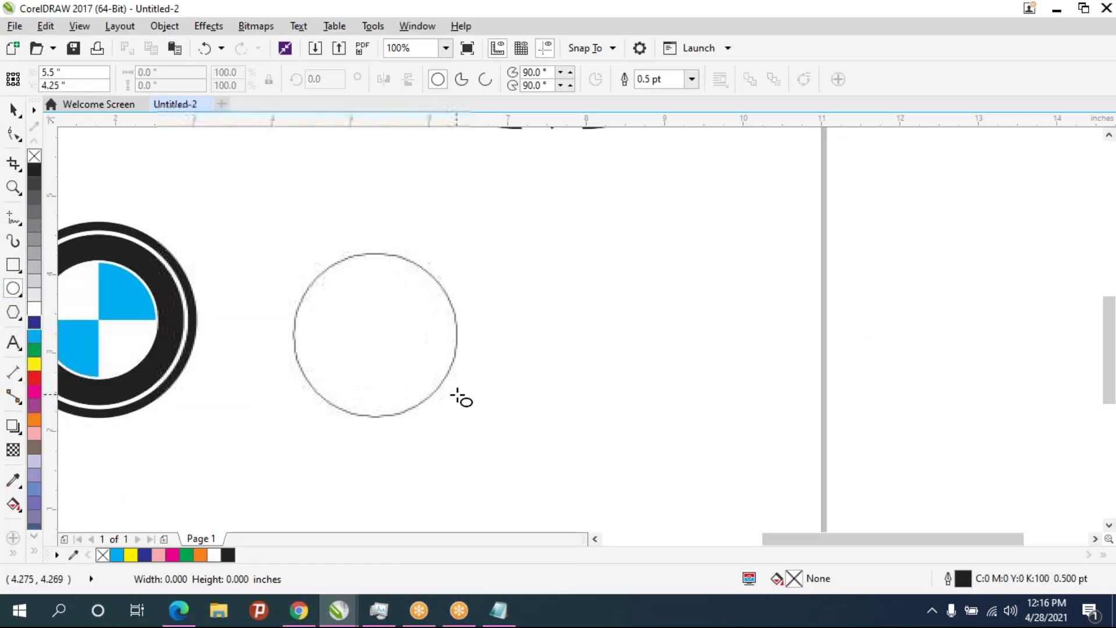
click(35, 419)
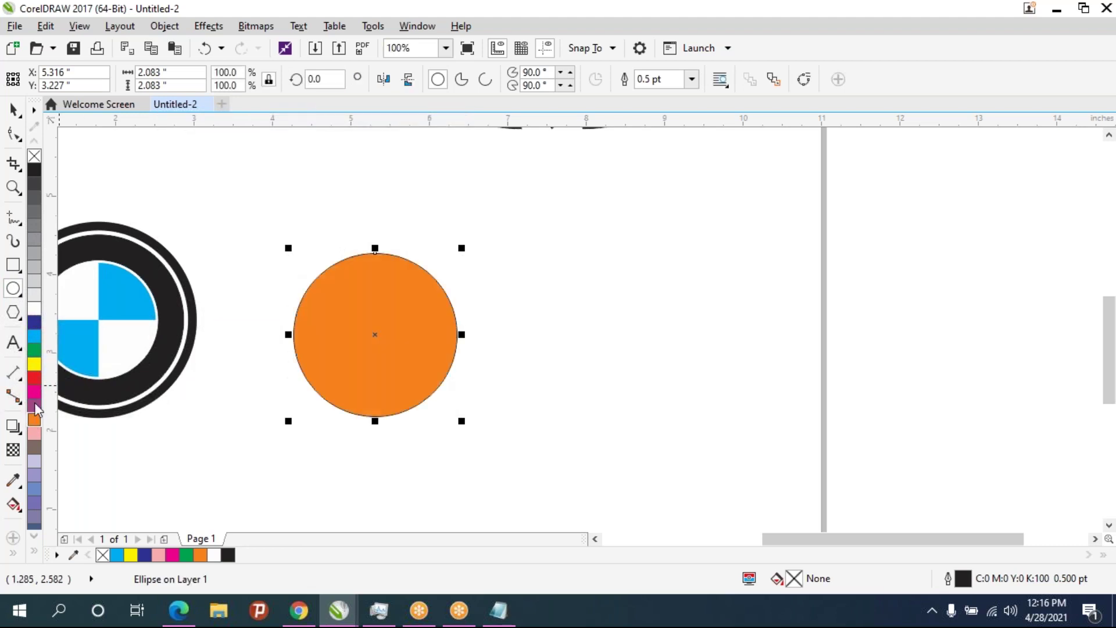
click(35, 379)
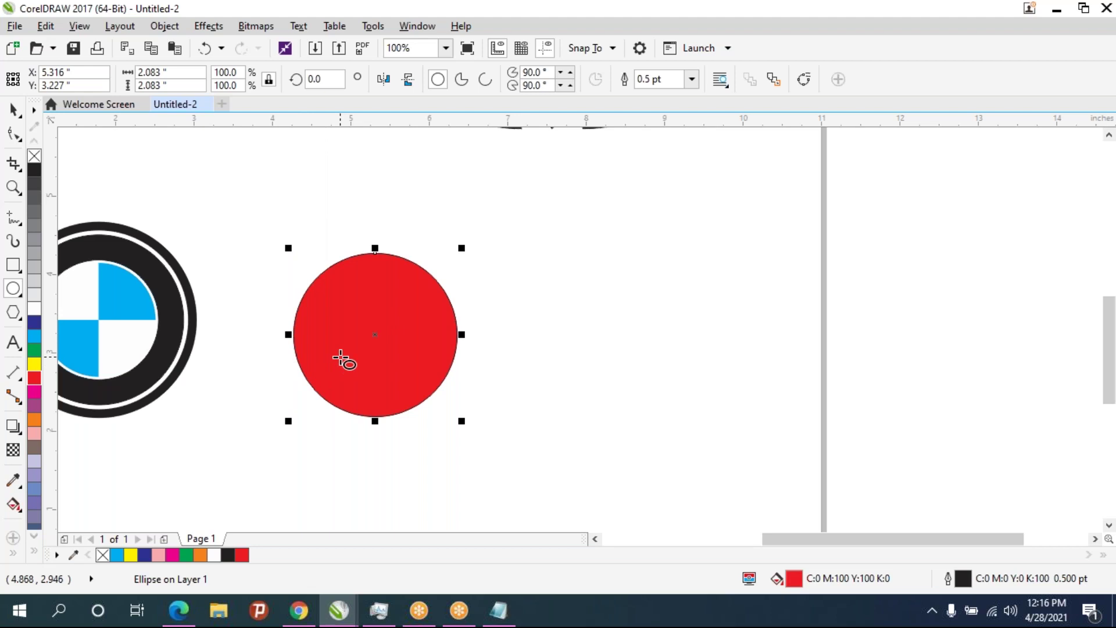
key(a)
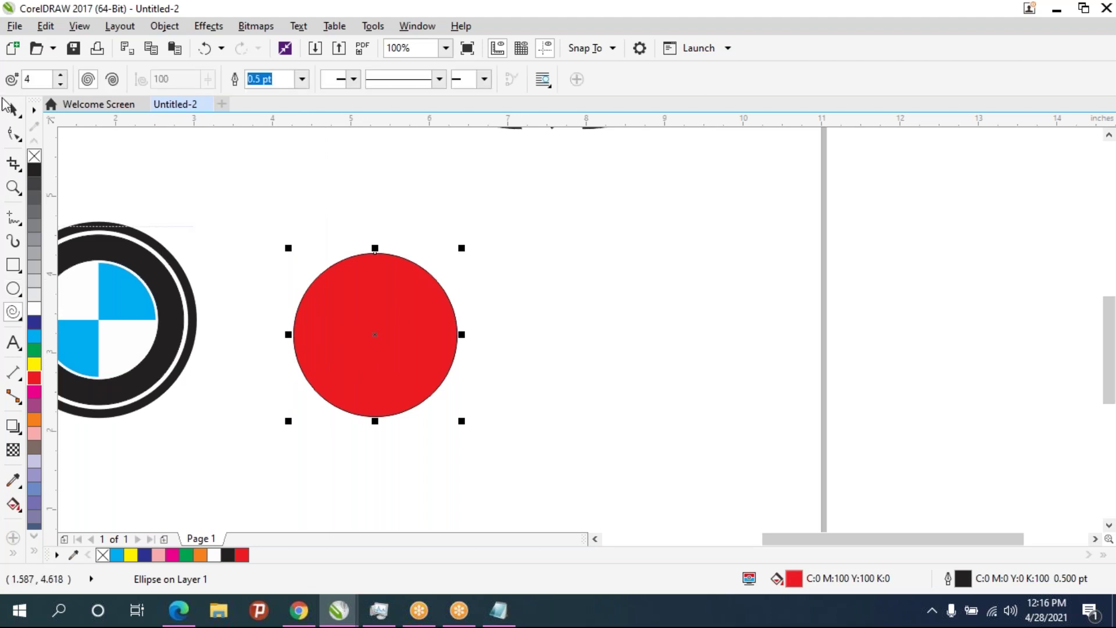
key(space)
Add an overlapping orange copy on the right and remove both circles' outlines
mouse_move(424, 348)
mouse_down()
mouse_move(525, 349)
mouse_move(457, 334)
mouse_up()
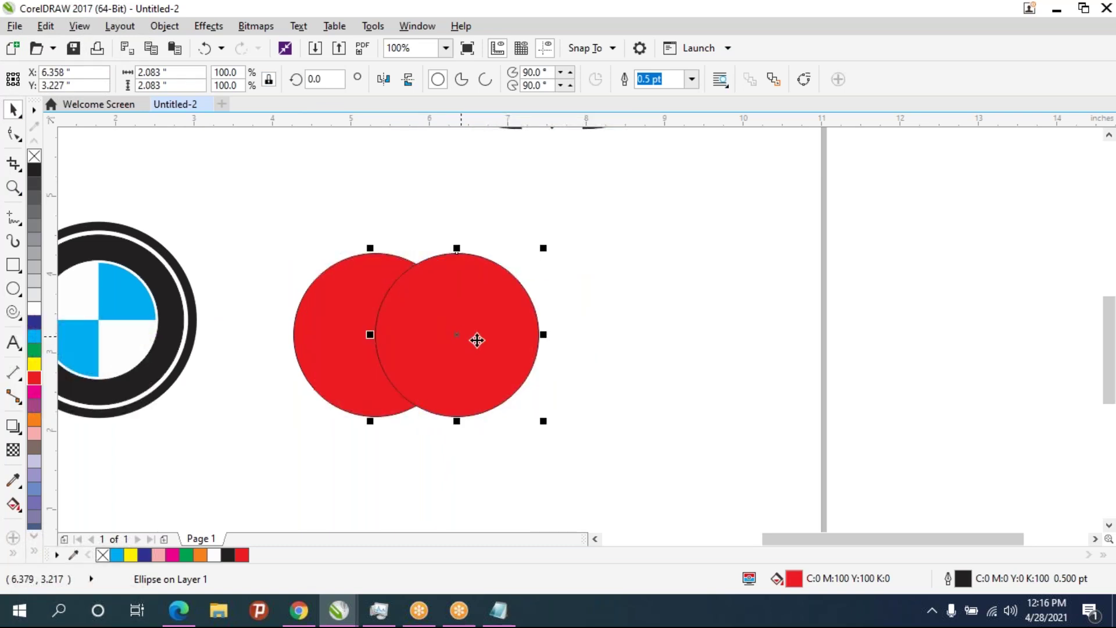
click(35, 421)
drag(273, 210, 599, 477)
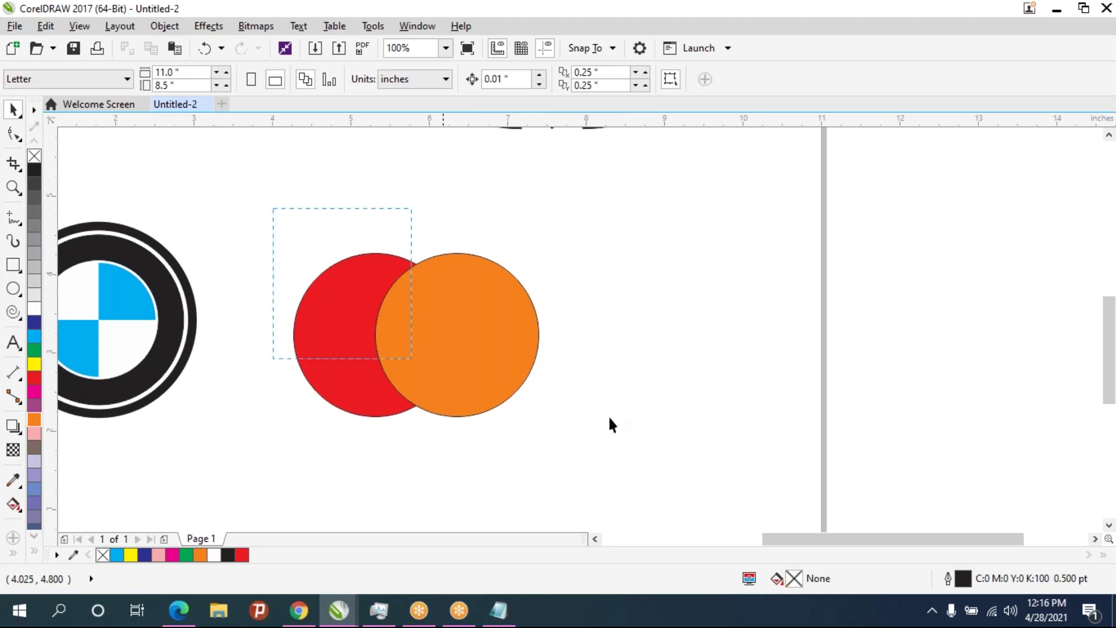
right_click(102, 555)
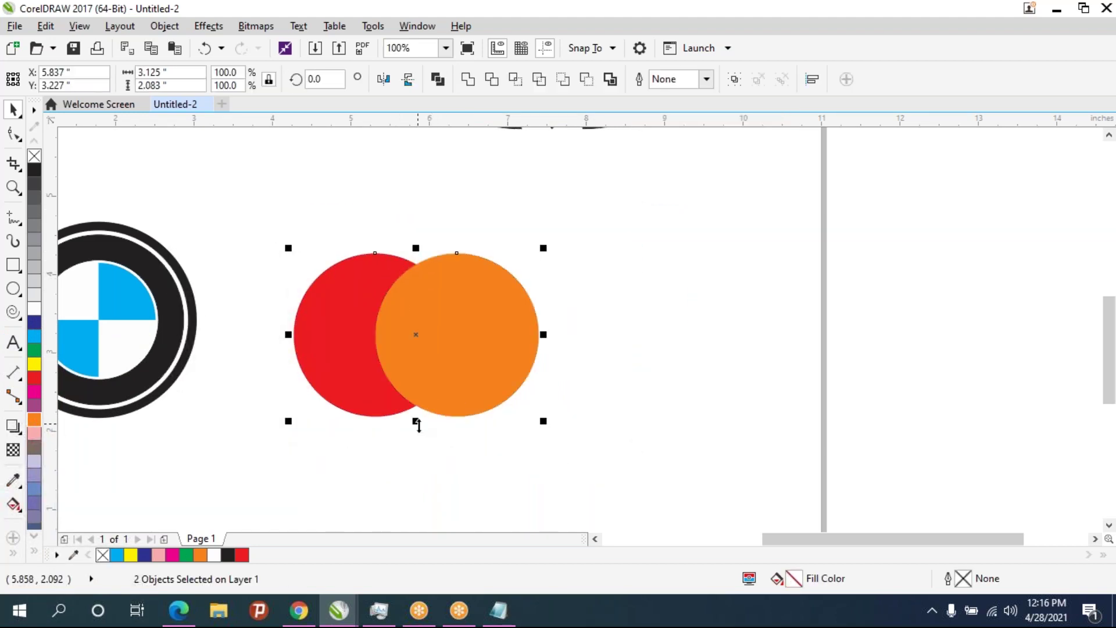
click(176, 618)
click(298, 611)
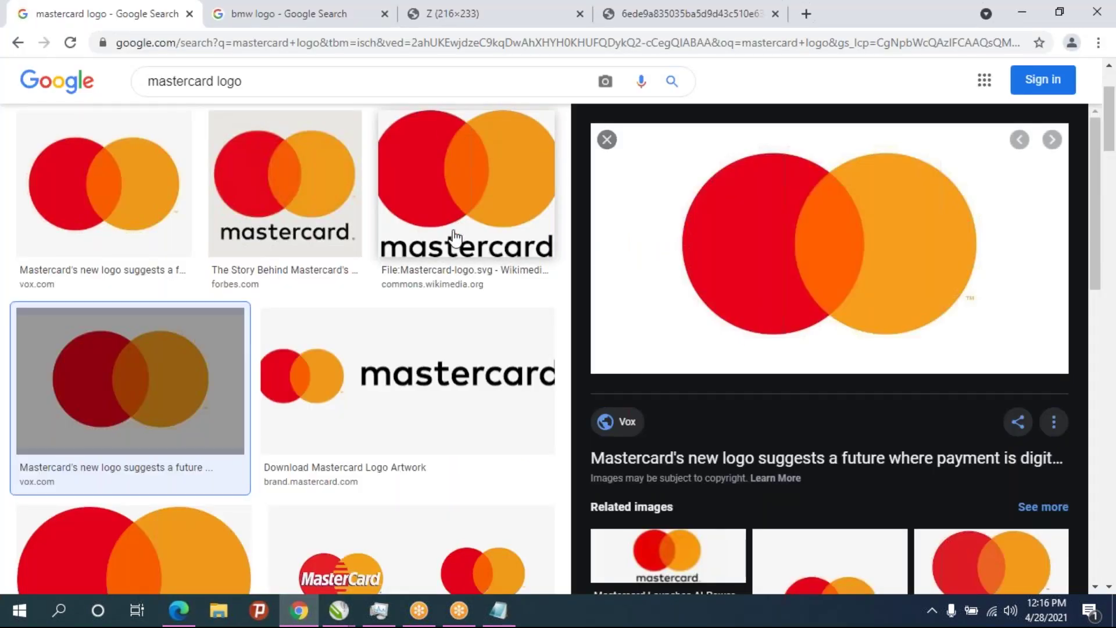
click(299, 611)
mouse_move(338, 610)
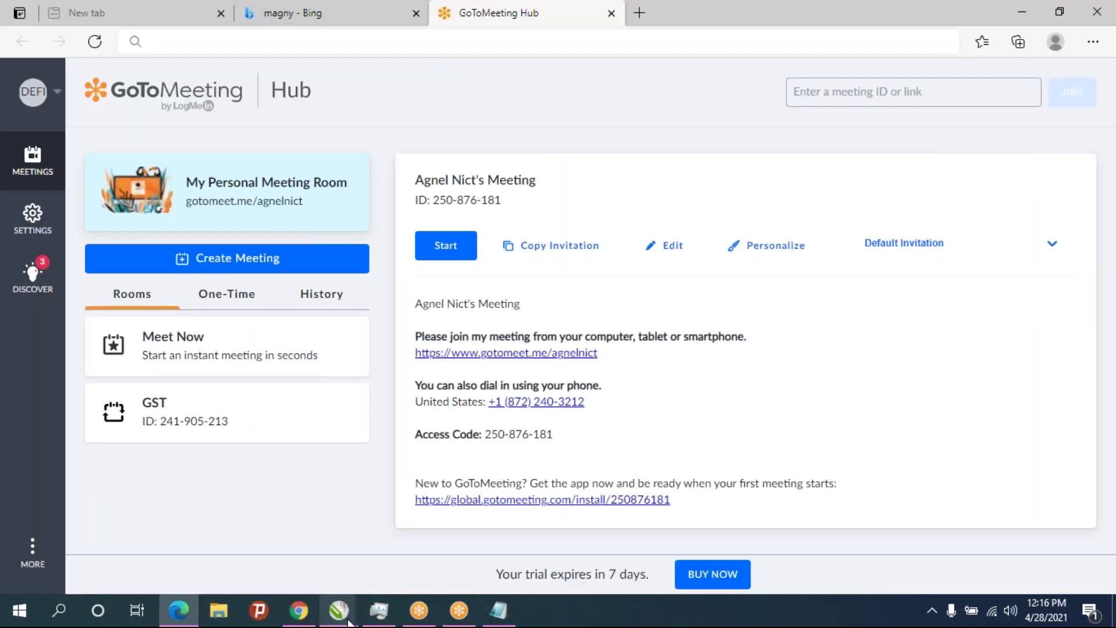
click(411, 575)
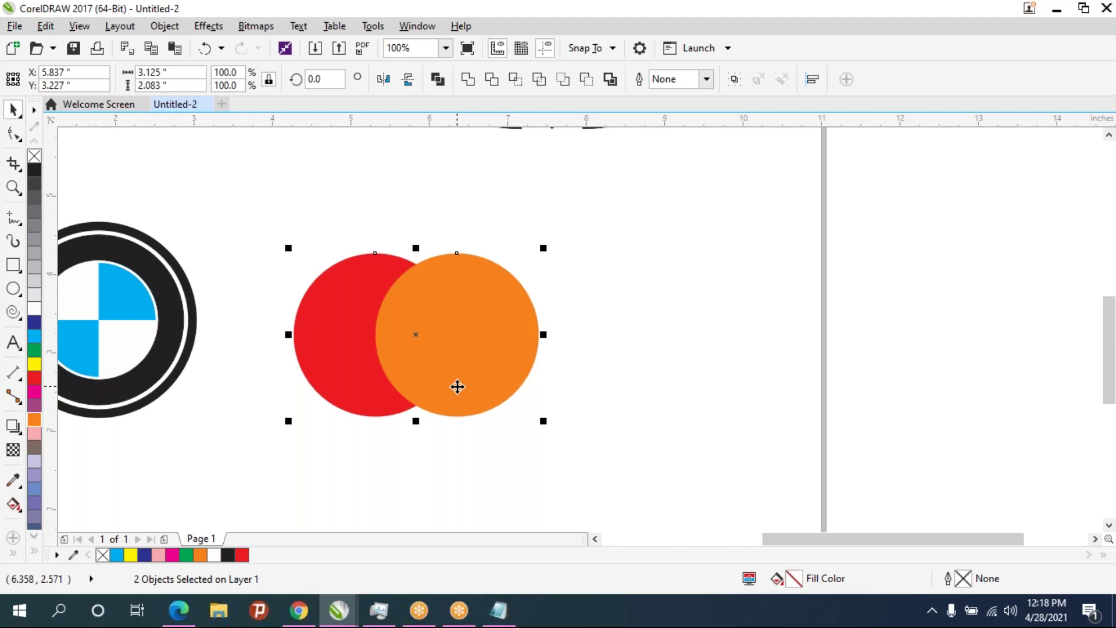
Draw a square and place it just right of the orange circle
click(446, 334)
click(731, 300)
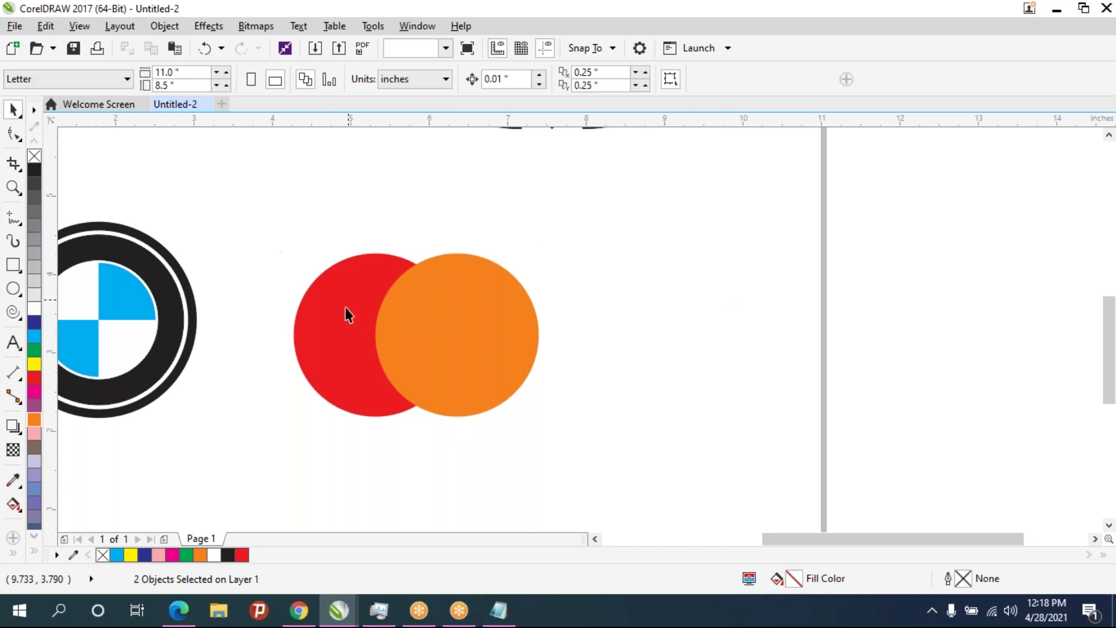
click(429, 312)
click(14, 264)
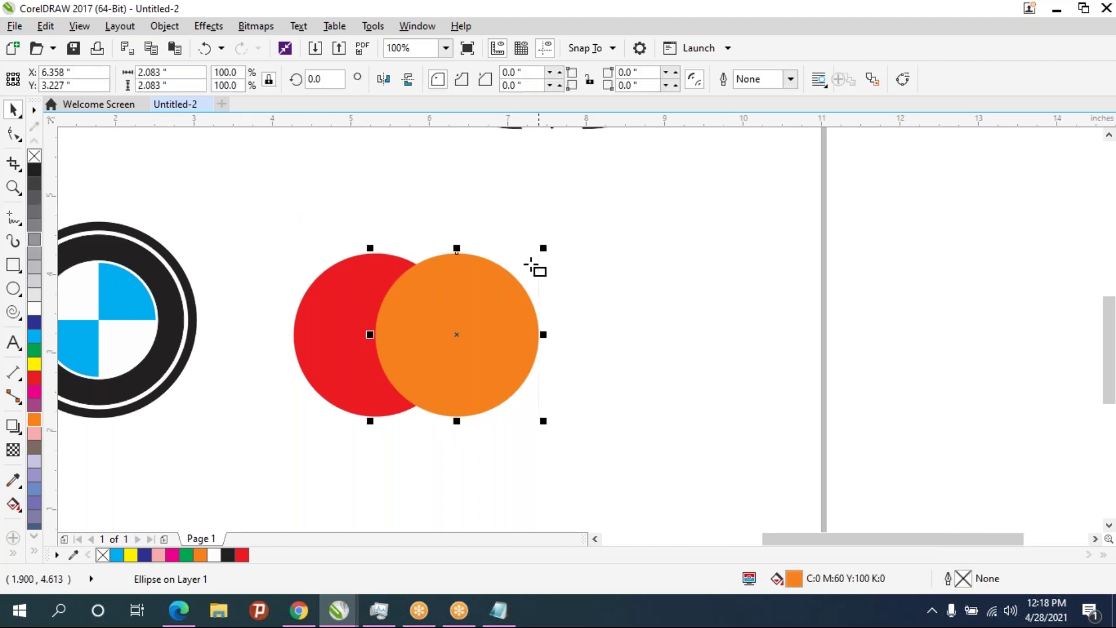
mouse_move(612, 430)
mouse_down()
mouse_move(408, 268)
mouse_move(457, 277)
mouse_up()
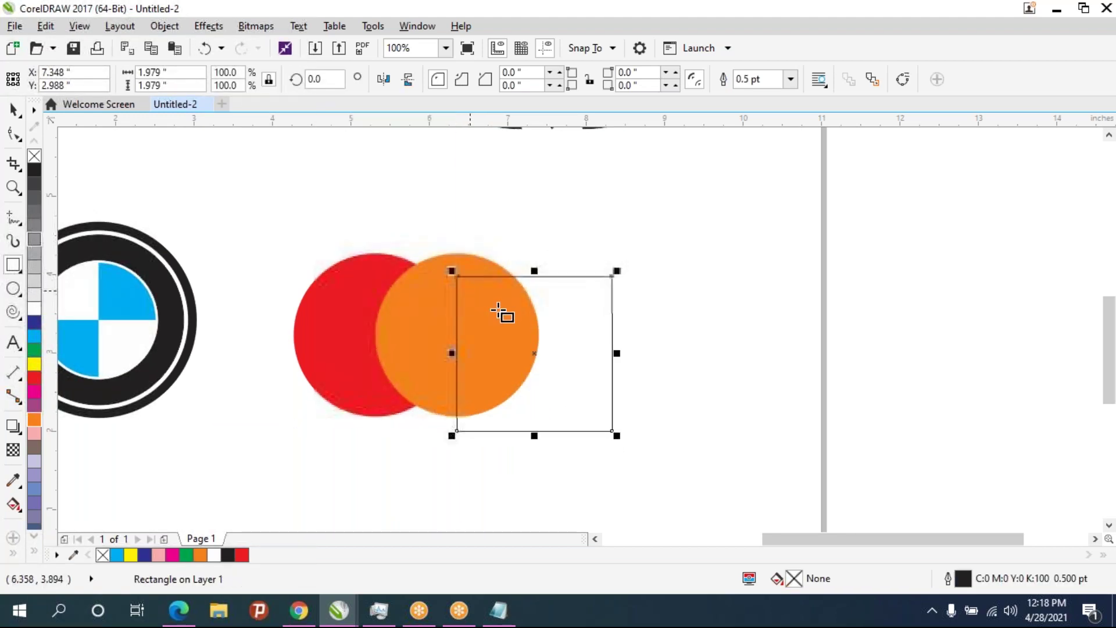
mouse_move(534, 353)
mouse_down()
mouse_move(479, 323)
mouse_move(465, 332)
mouse_move(560, 316)
mouse_move(667, 333)
mouse_up()
Round the square's top-left and bottom-right corners to 4.0" and rotate it 45°
click(511, 72)
text(4)
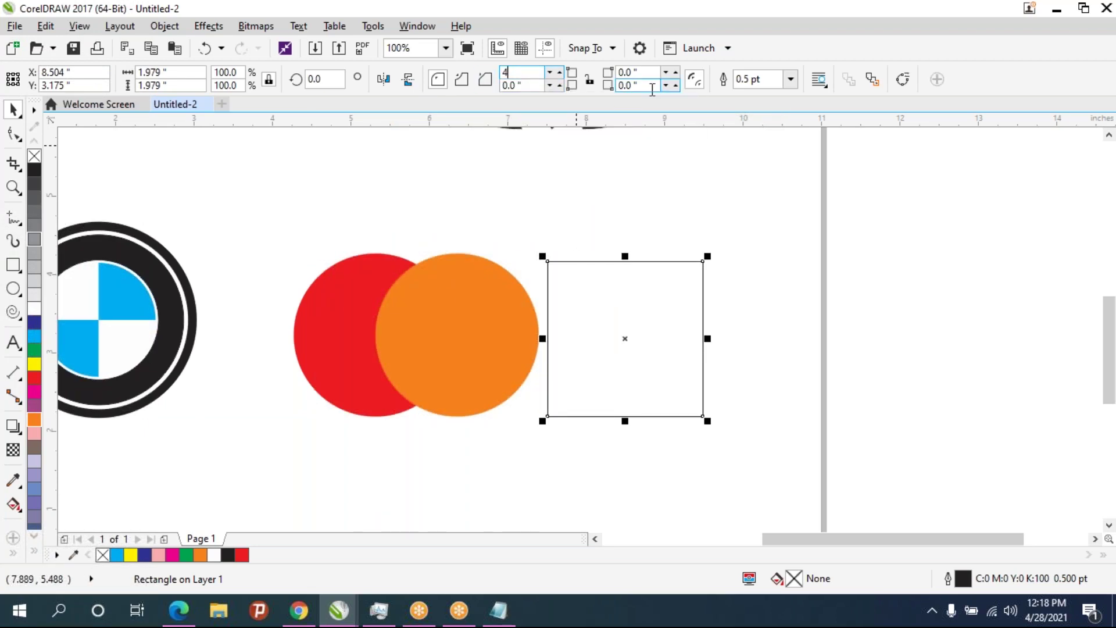
click(628, 85)
key(Return)
click(639, 85)
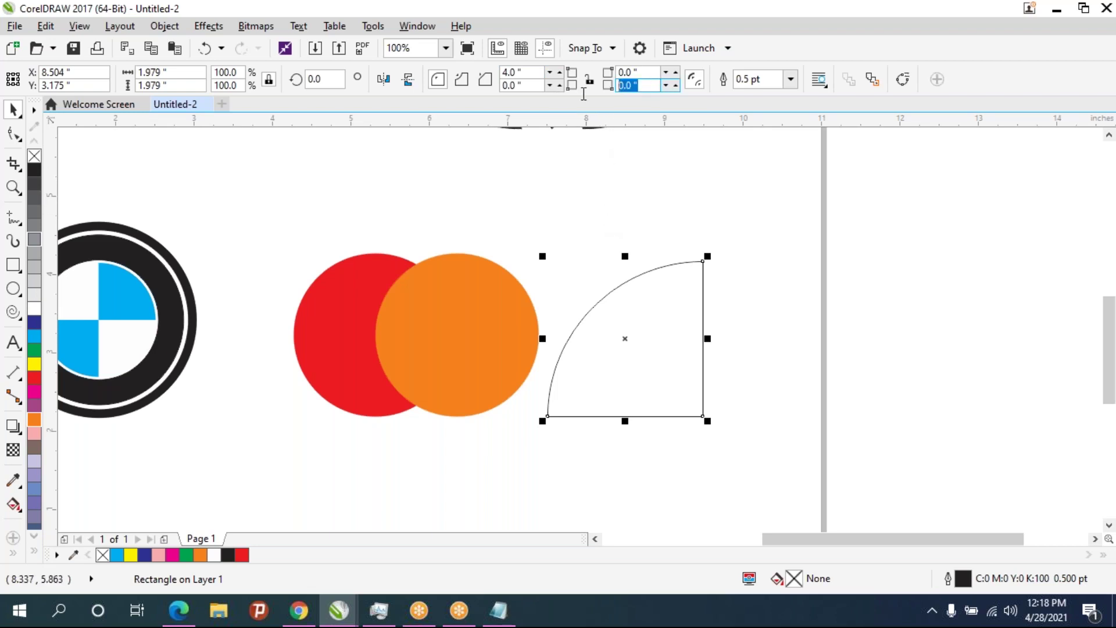
text(4)
key(Return)
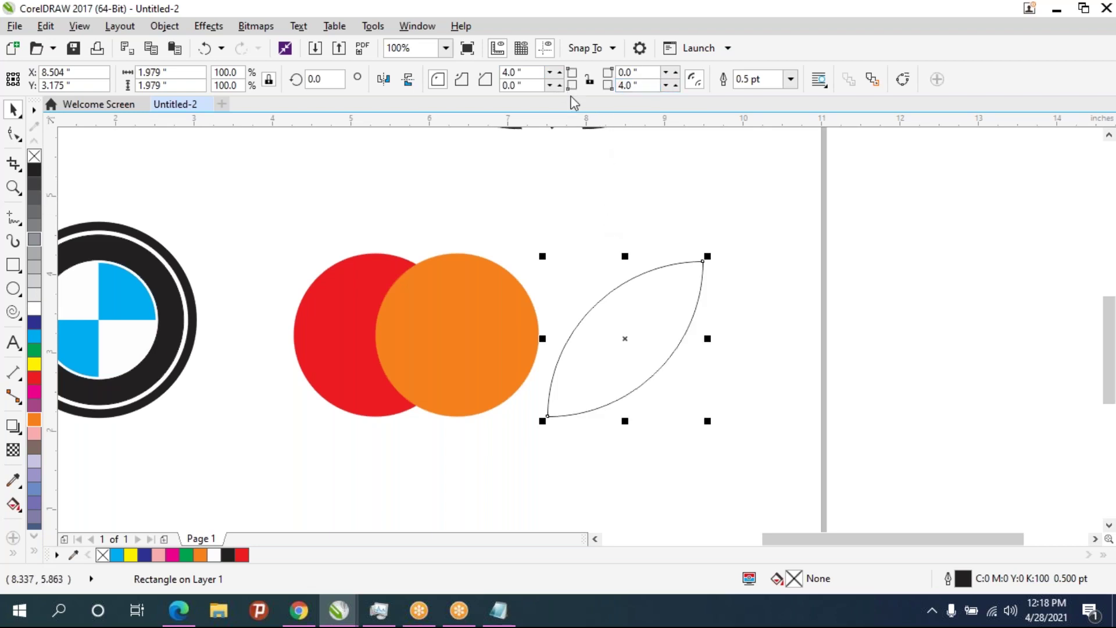
click(325, 79)
text(45)
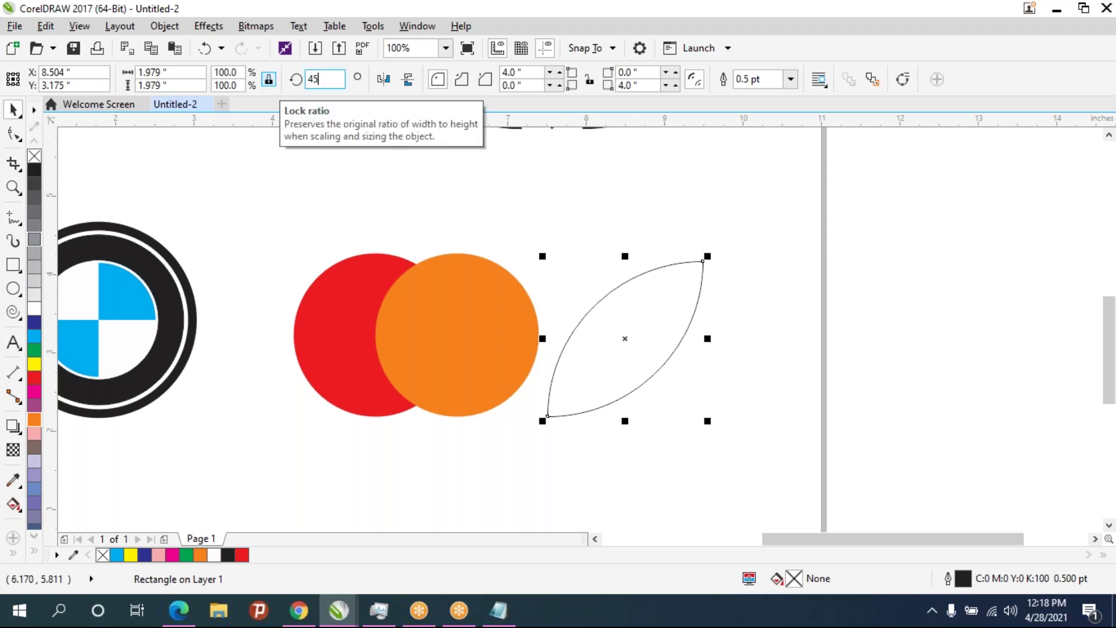
key(Return)
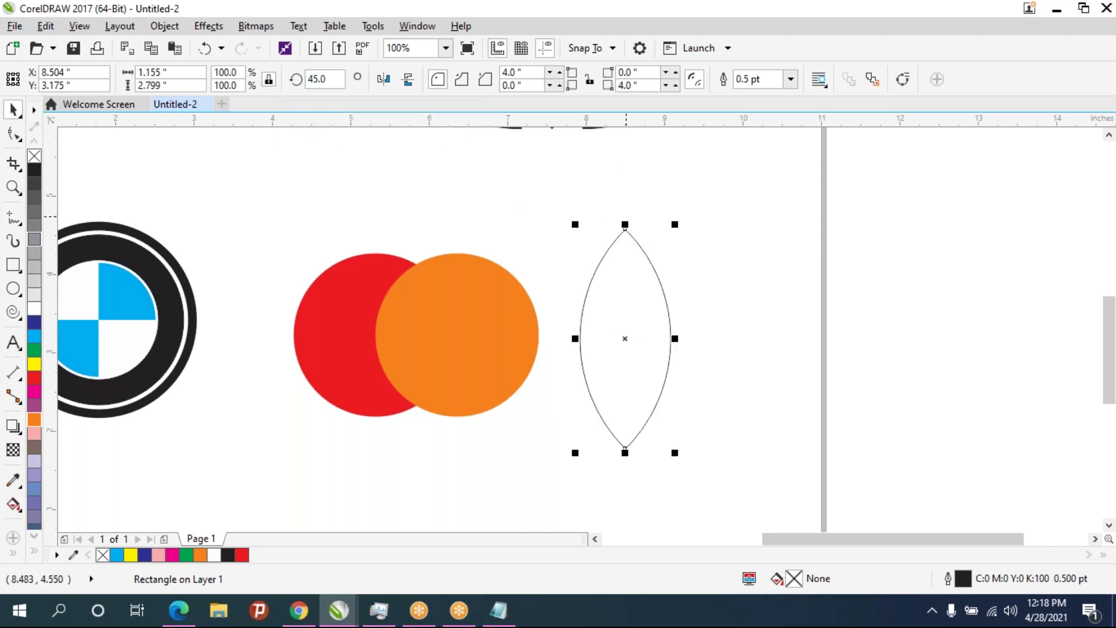
Shrink the lens and move it onto the red-orange circle overlap, bottom tip at the lower intersection
drag(625, 225, 625, 277)
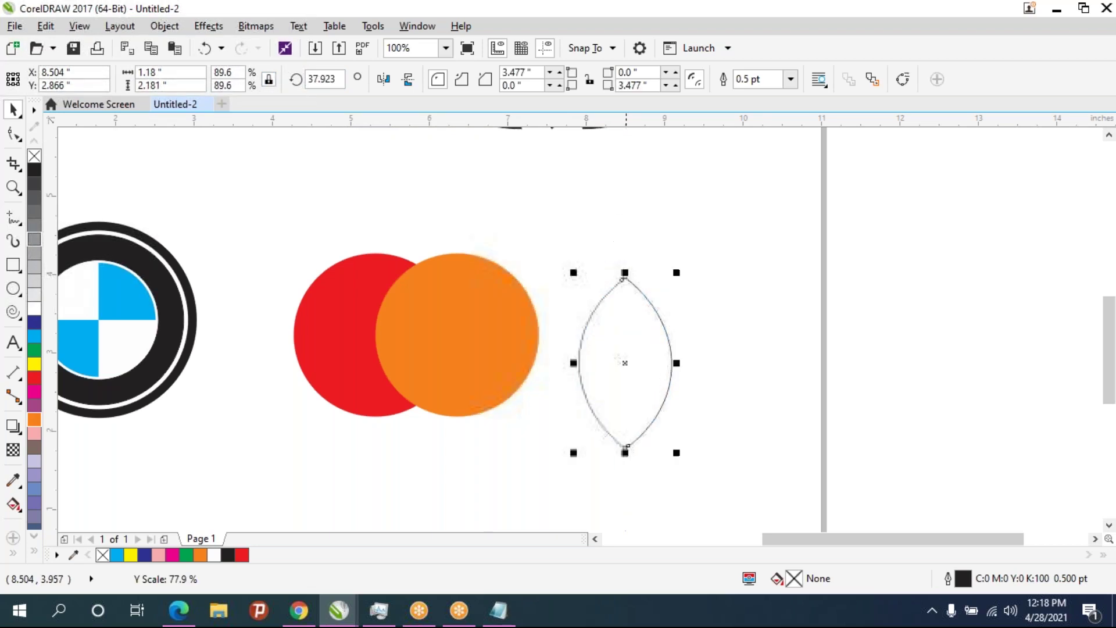
drag(625, 361, 418, 337)
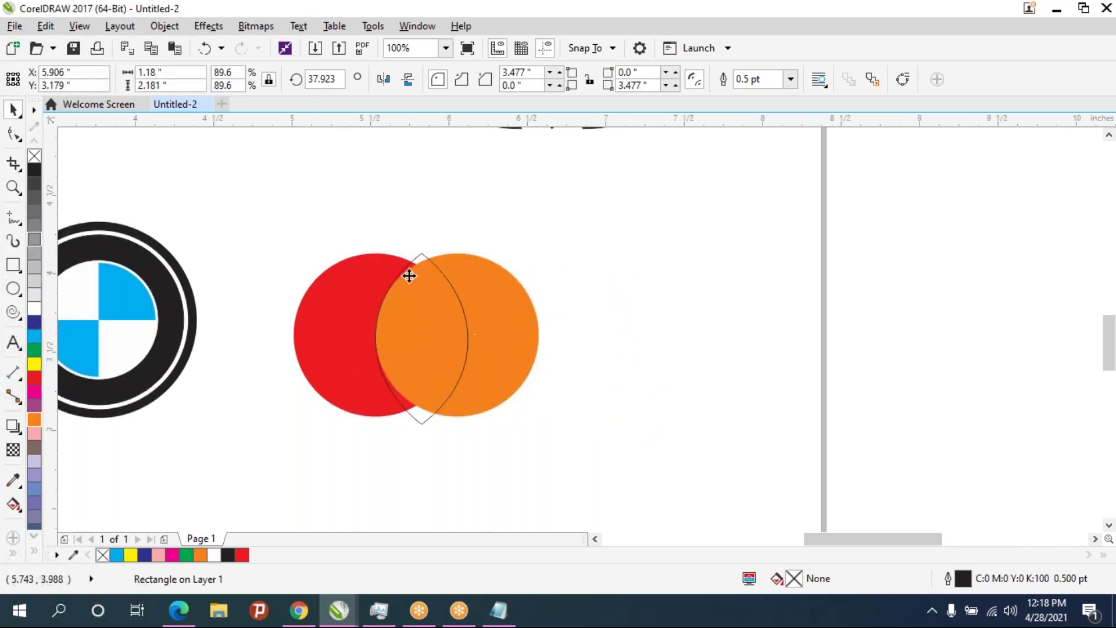
scroll(409, 276, up, 2)
drag(433, 227, 430, 247)
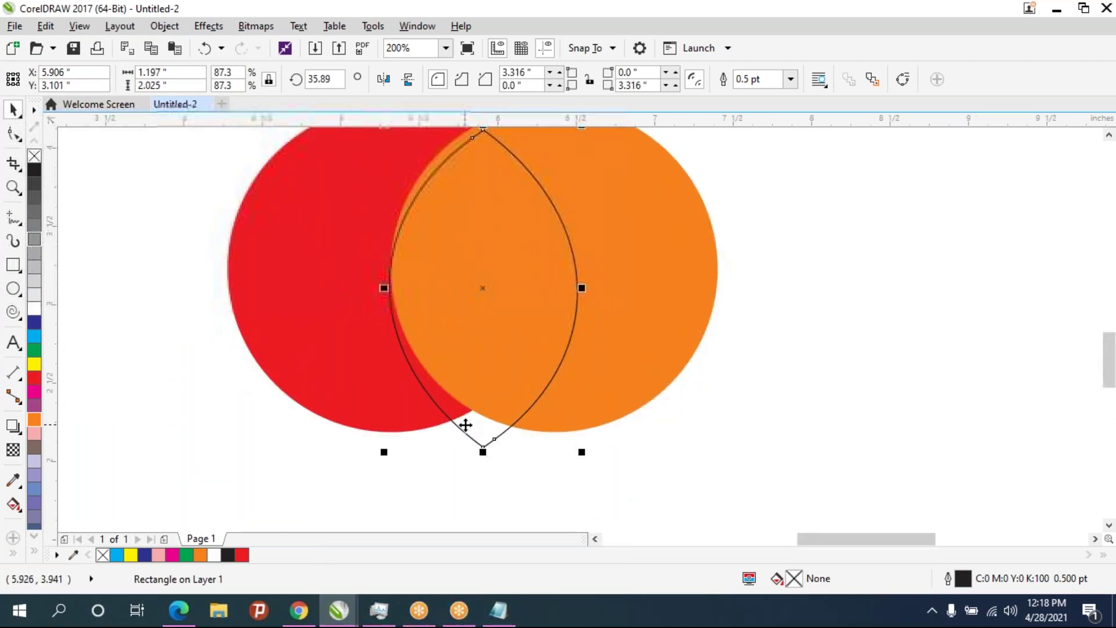
drag(482, 450, 472, 410)
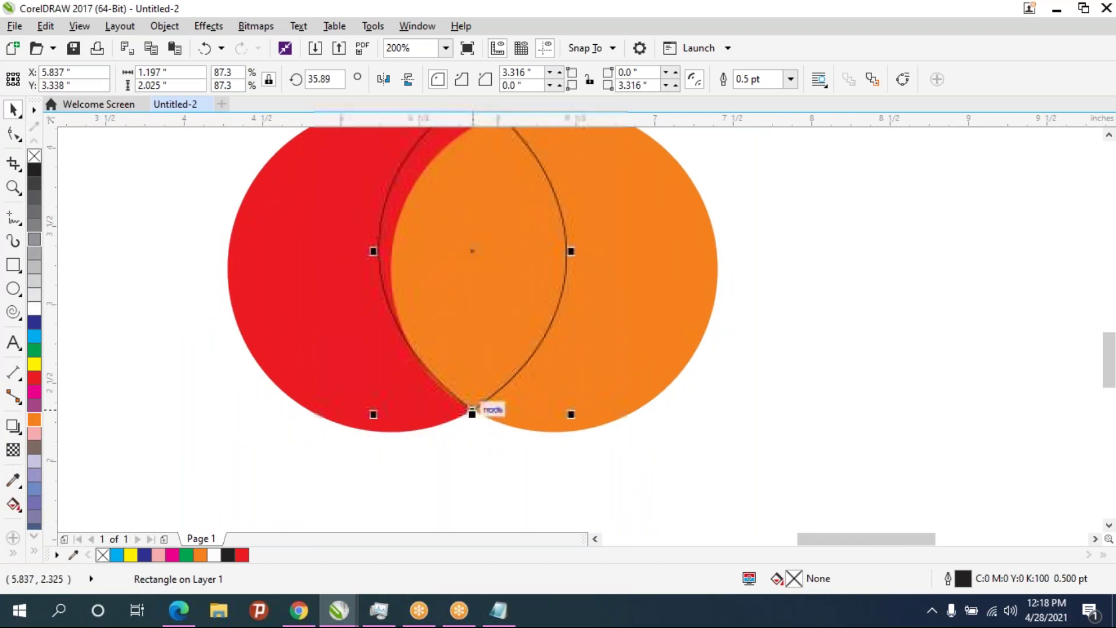
Shorten the lens so its top tip meets the upper intersection
scroll(473, 471, up, 2)
scroll(483, 334, down, 1)
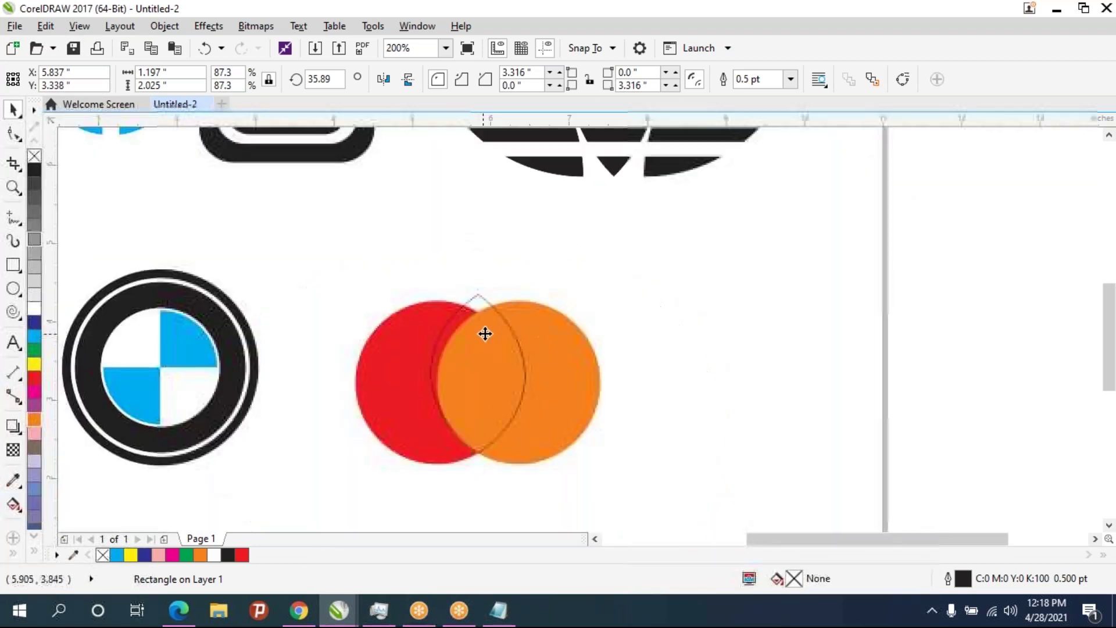
scroll(460, 273, up, 2)
scroll(478, 410, up, 1)
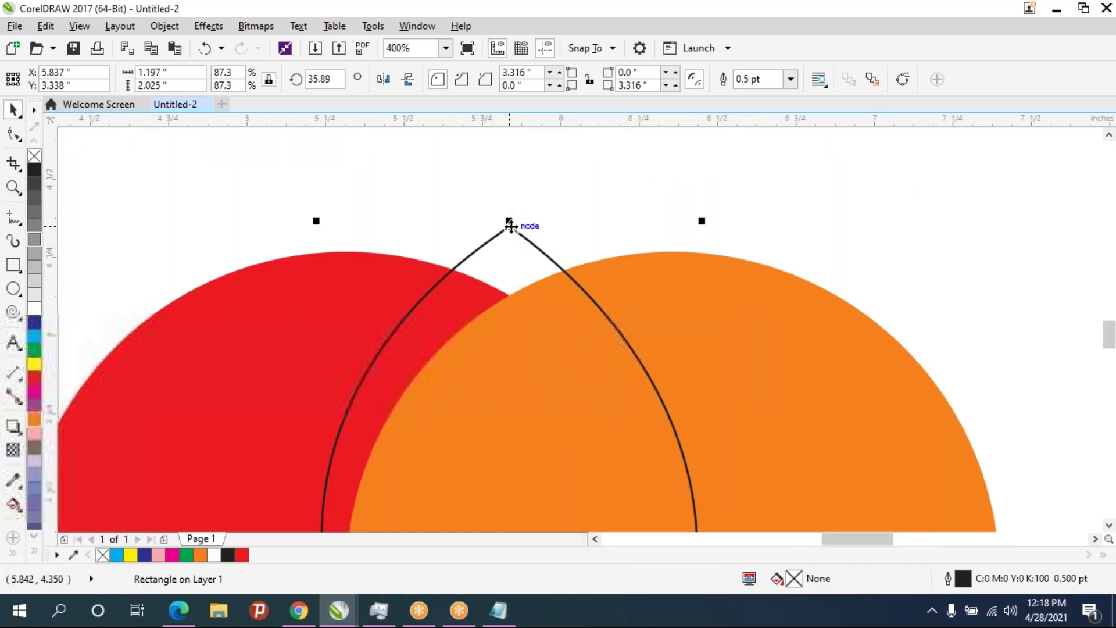
drag(510, 226, 518, 283)
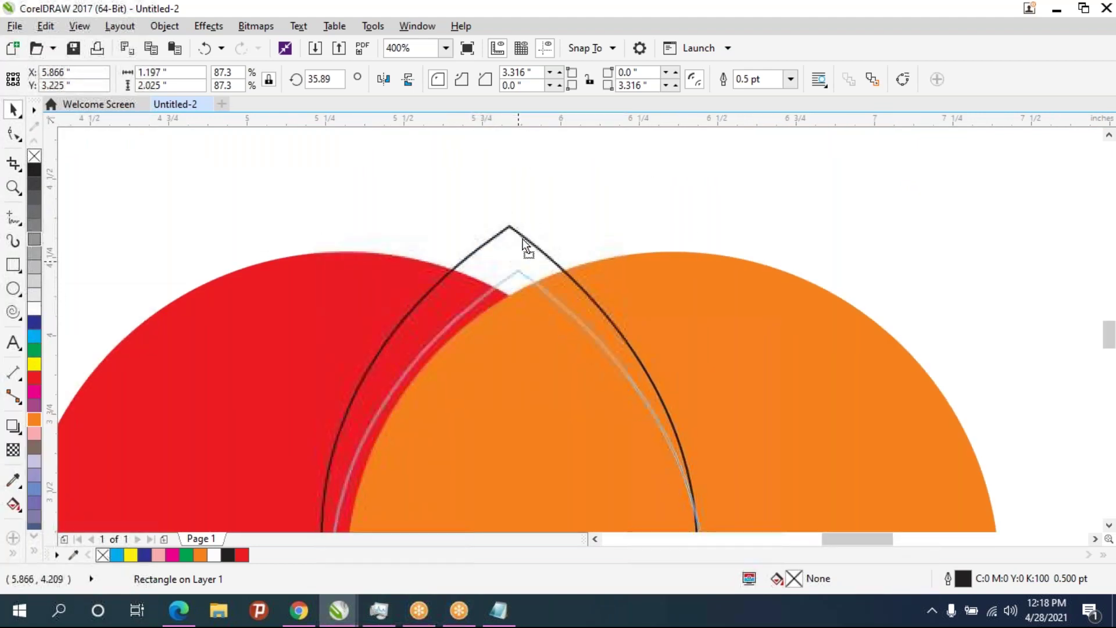
key(ctrl+z)
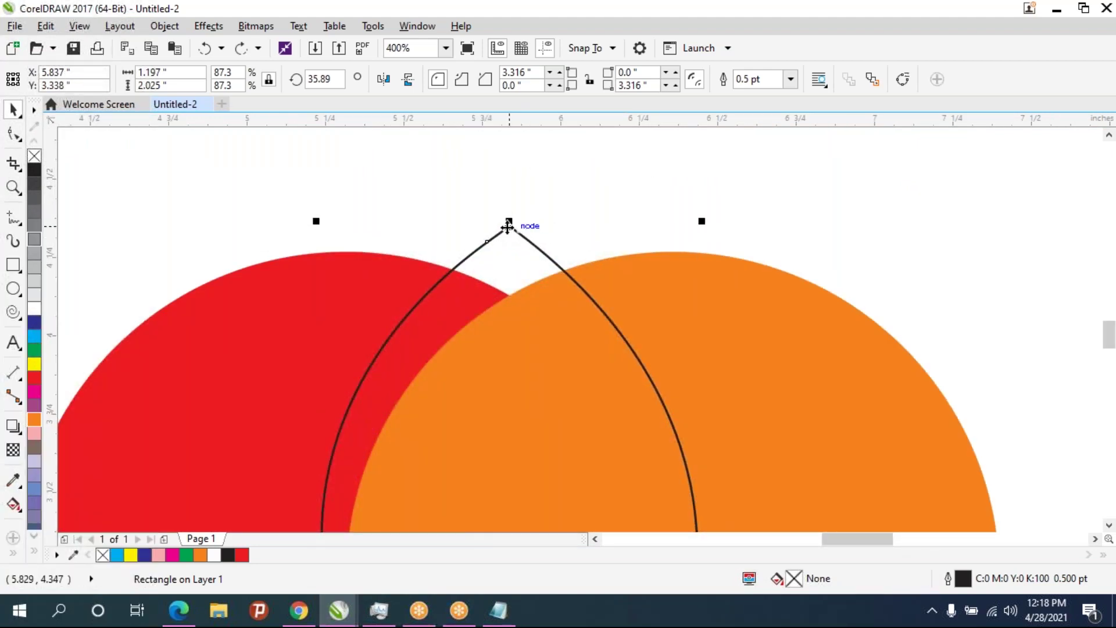
mouse_move(509, 221)
mouse_down()
mouse_move(510, 284)
mouse_move(529, 289)
mouse_up()
scroll(553, 209, down, 1)
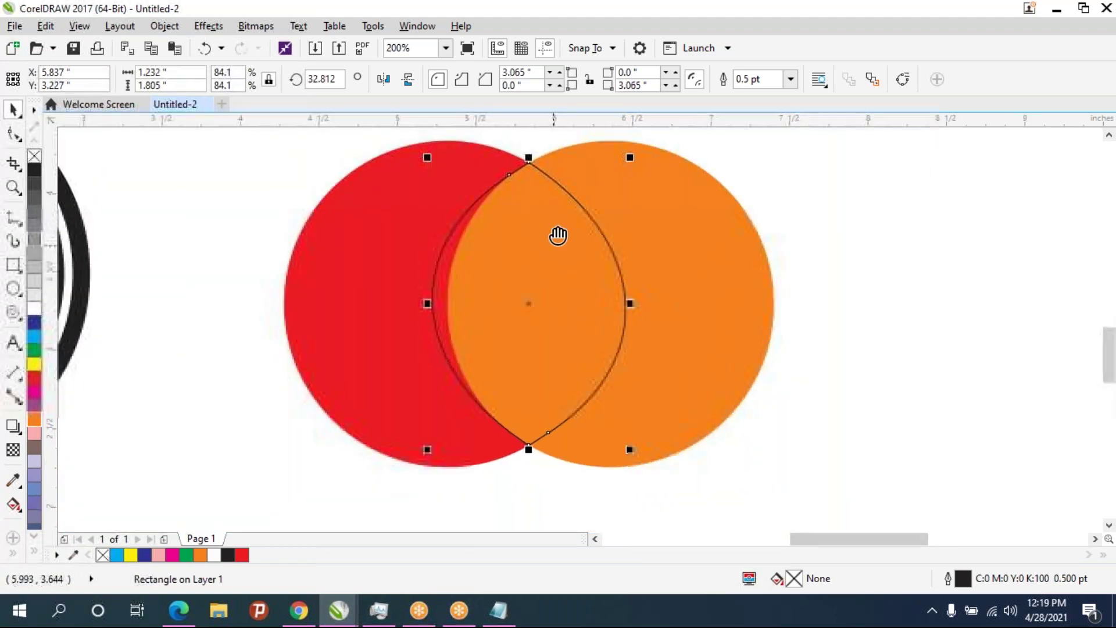
Narrow the lens from both sides and snap its bottom tip to the intersection
drag(429, 296, 447, 295)
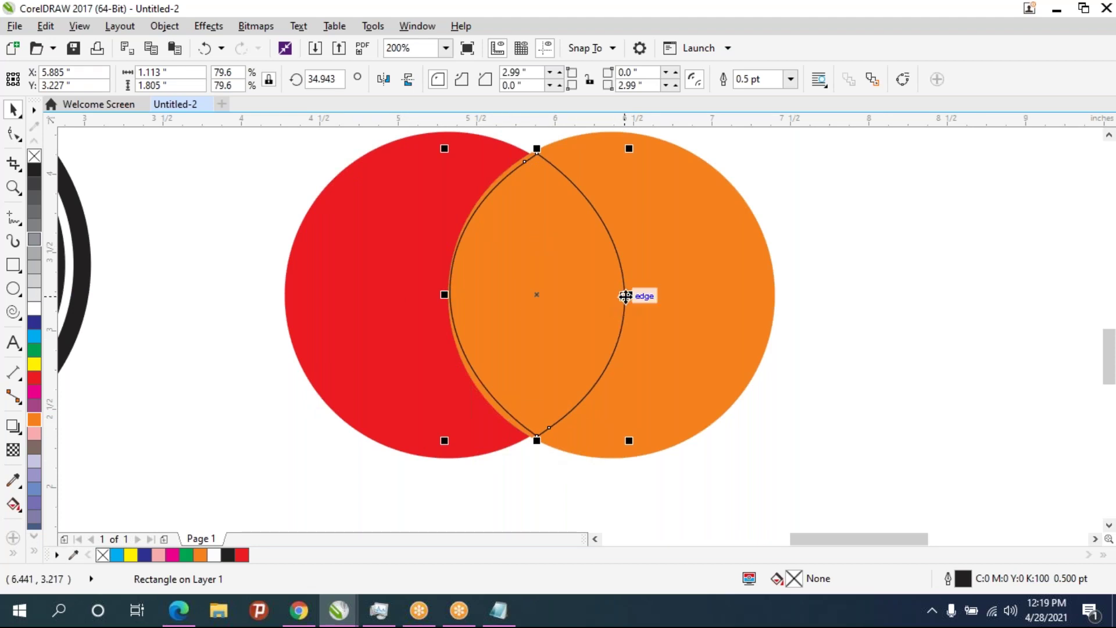
drag(625, 296, 611, 295)
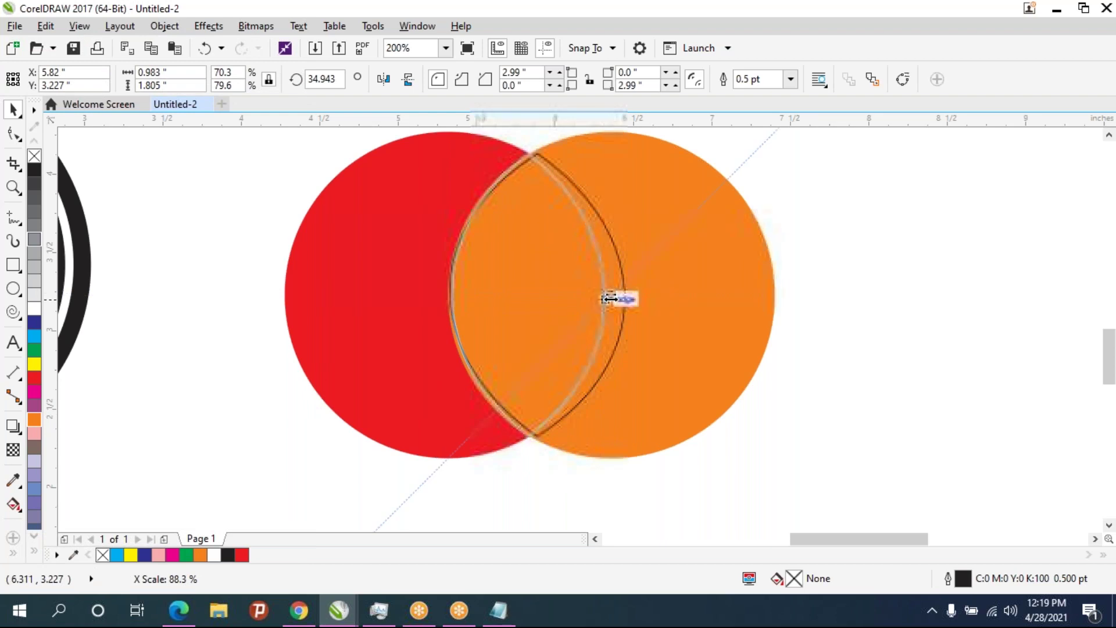
drag(611, 295, 609, 295)
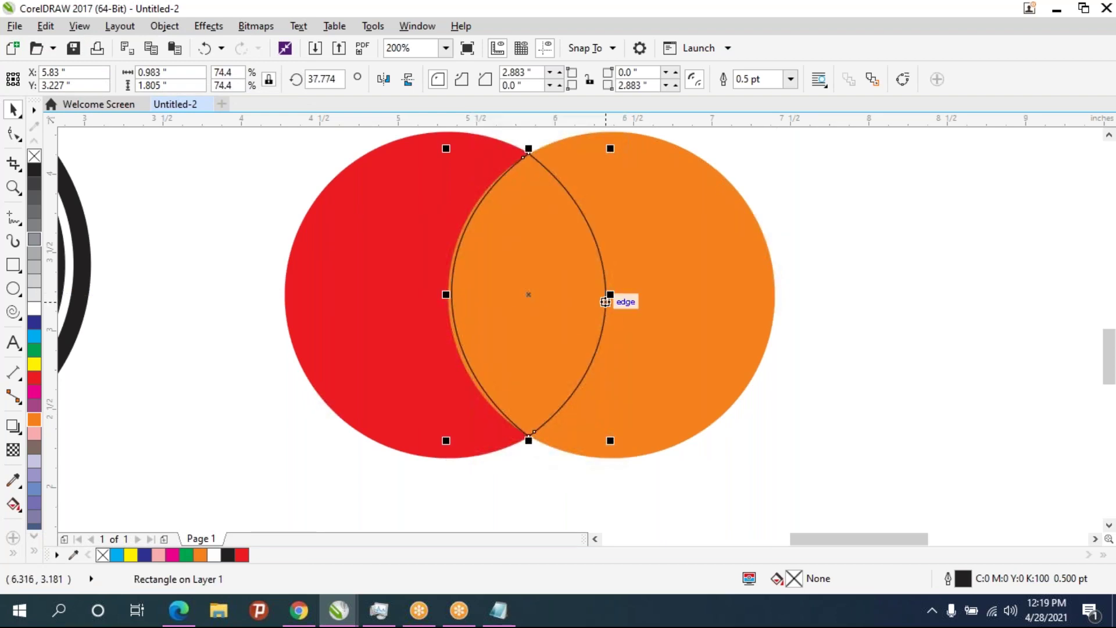
drag(528, 148, 530, 148)
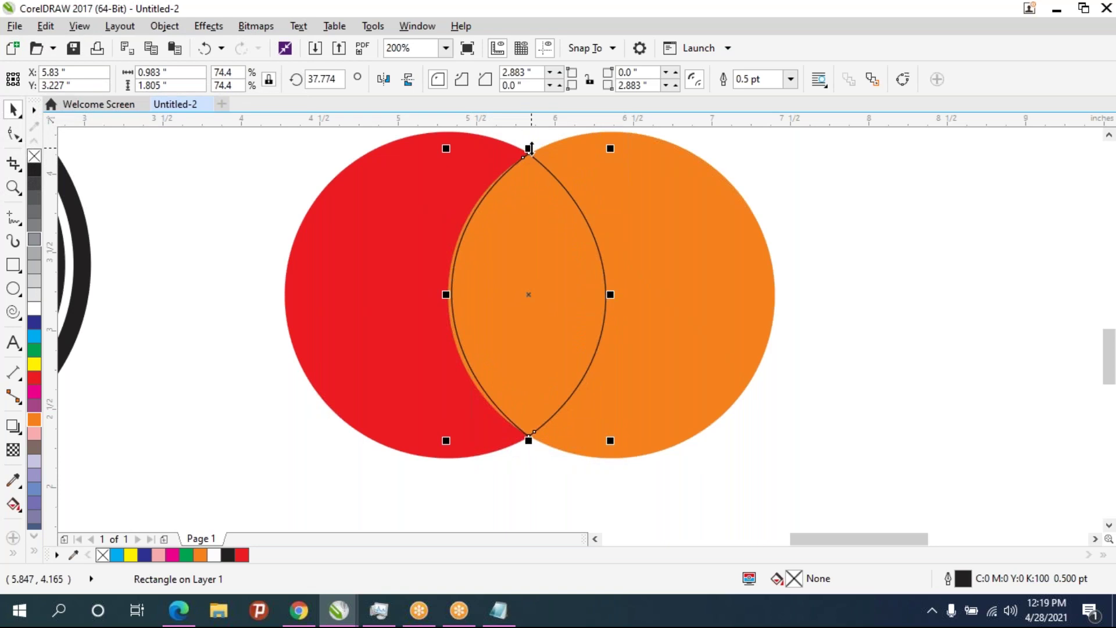
scroll(526, 462, up, 1)
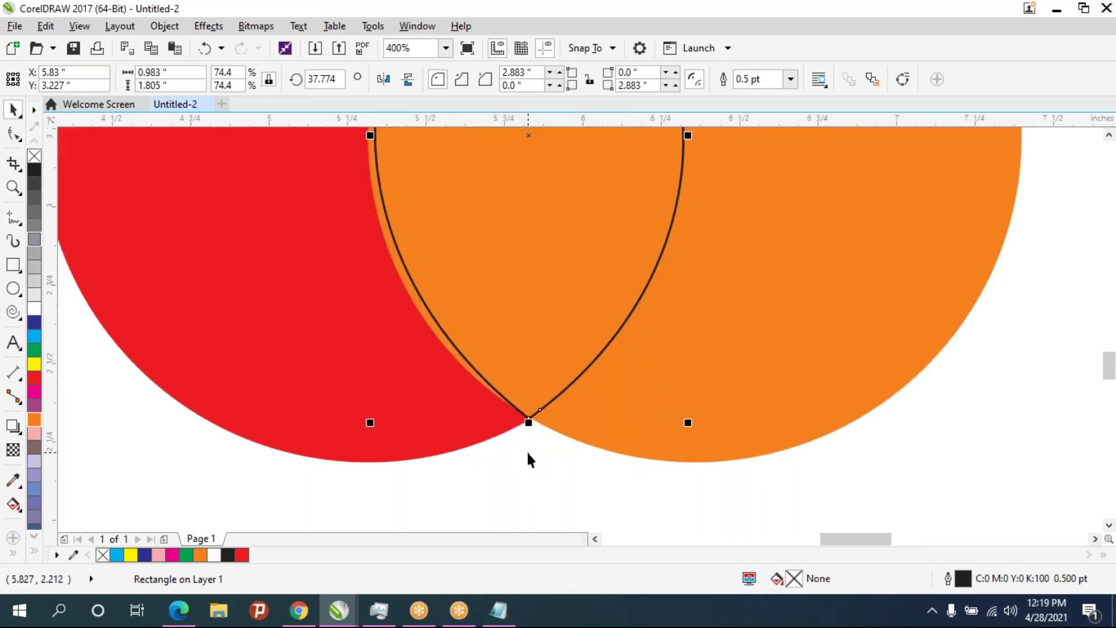
scroll(528, 456, up, 1)
drag(531, 389, 536, 389)
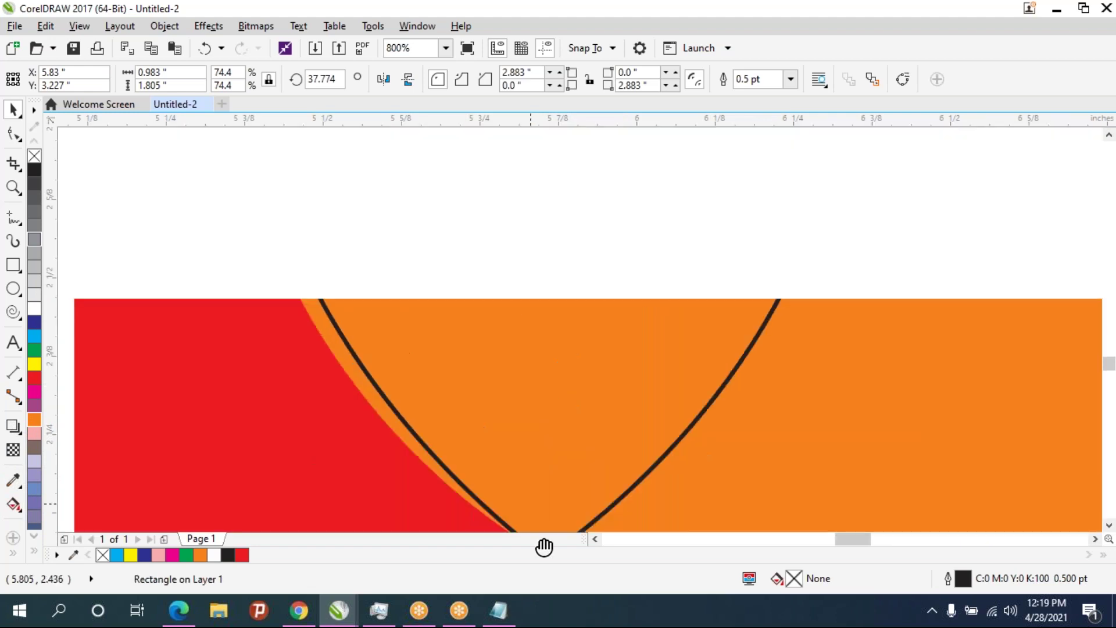
Widen the lens slightly to fit the overlap and nudge it into place
scroll(537, 388, up, 3)
drag(423, 382, 412, 382)
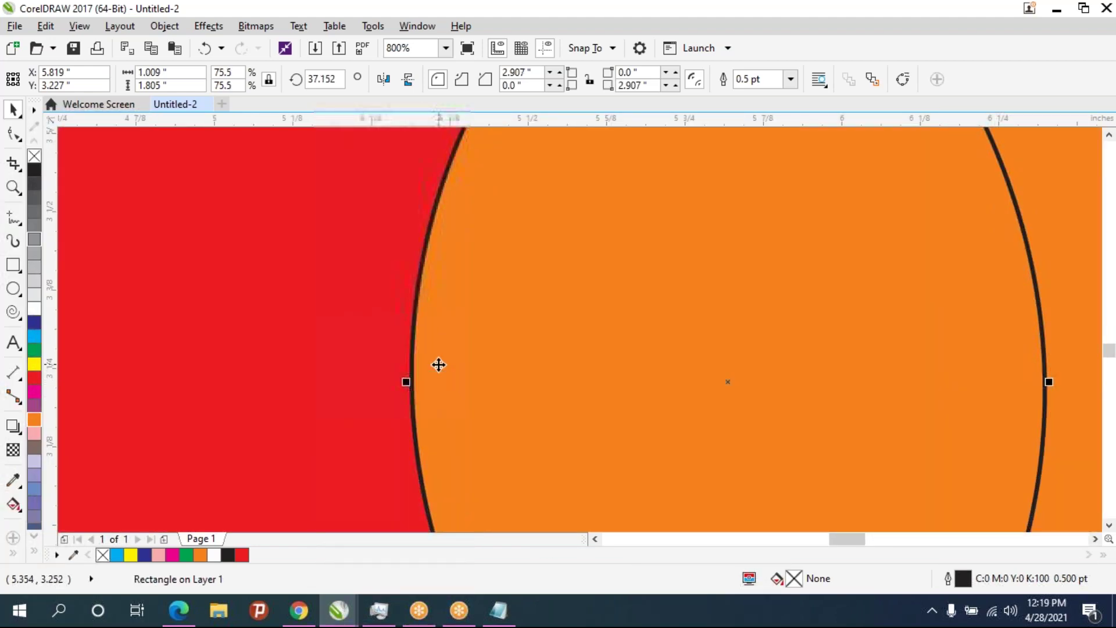
scroll(437, 366, down, 2)
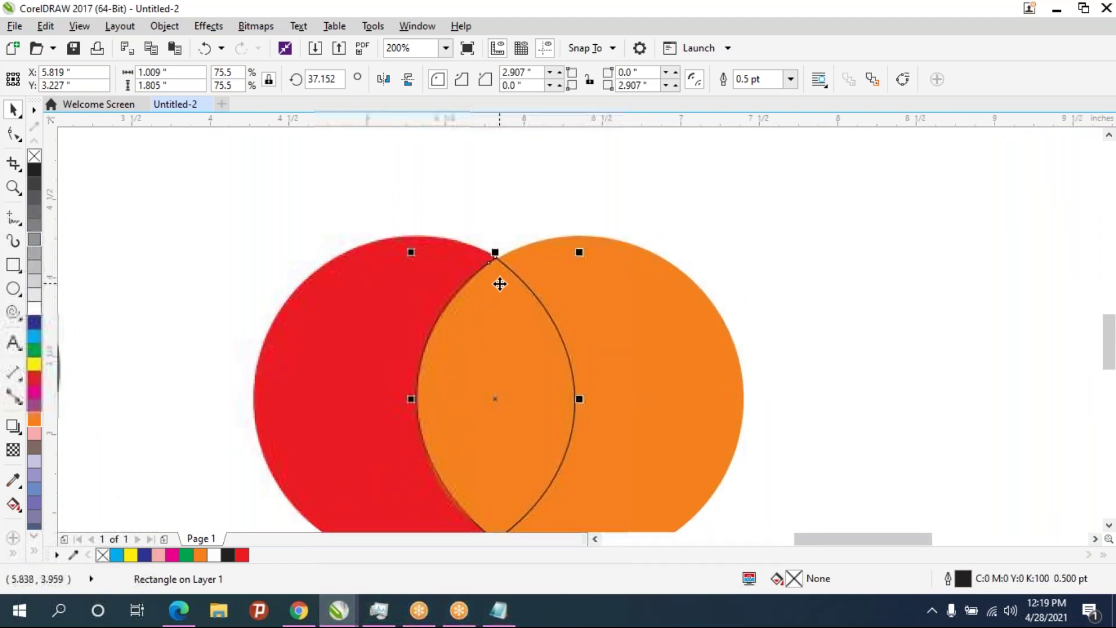
scroll(498, 284, up, 2)
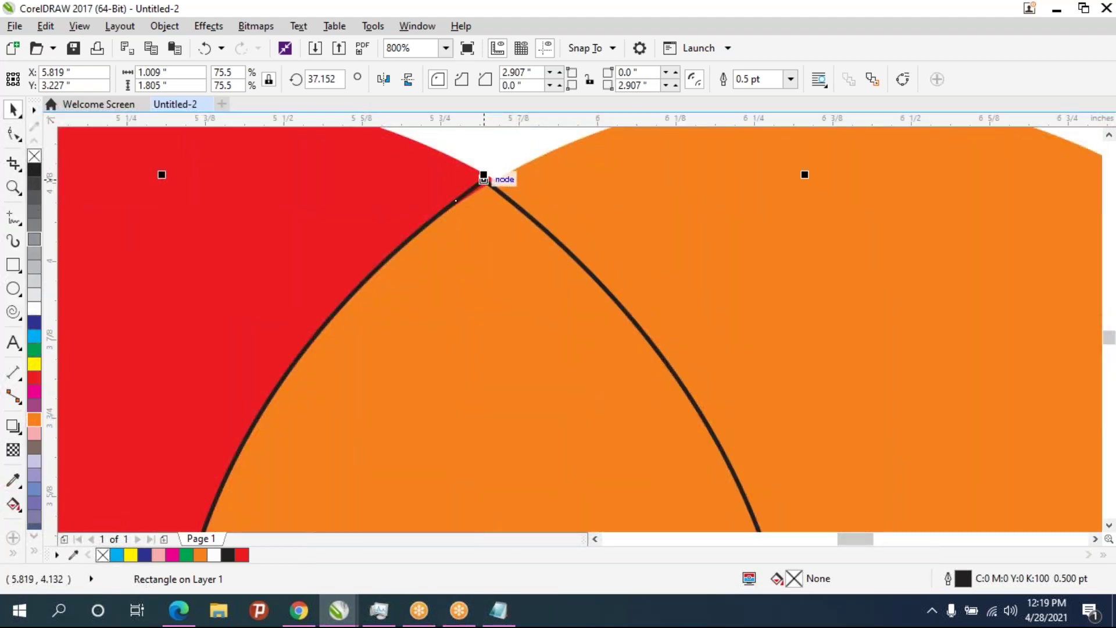
scroll(531, 218, down, 1)
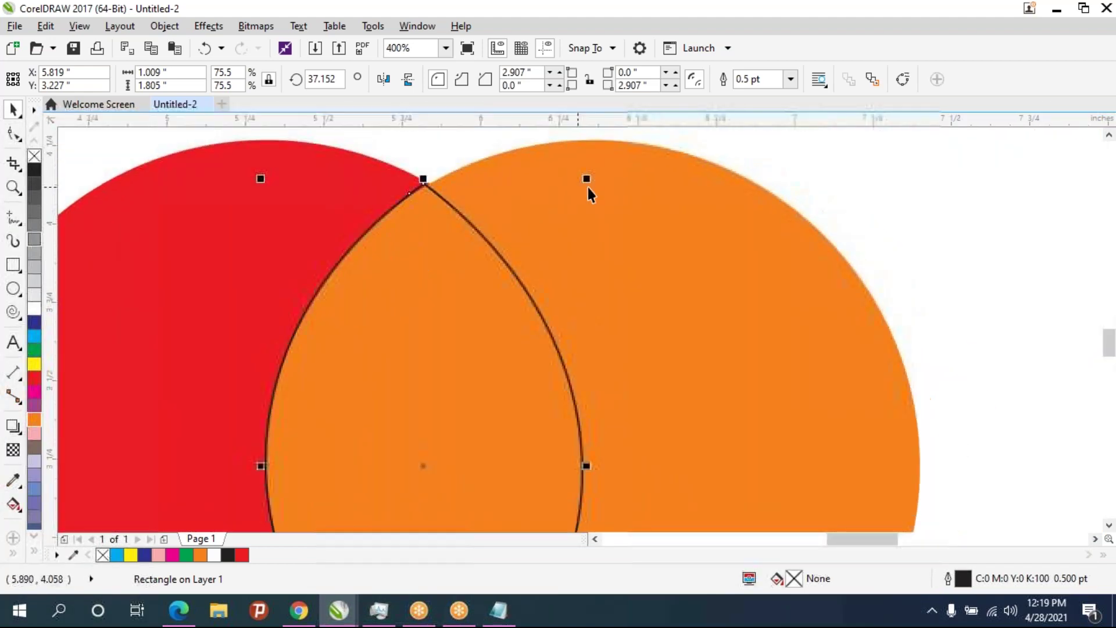
drag(588, 465, 594, 464)
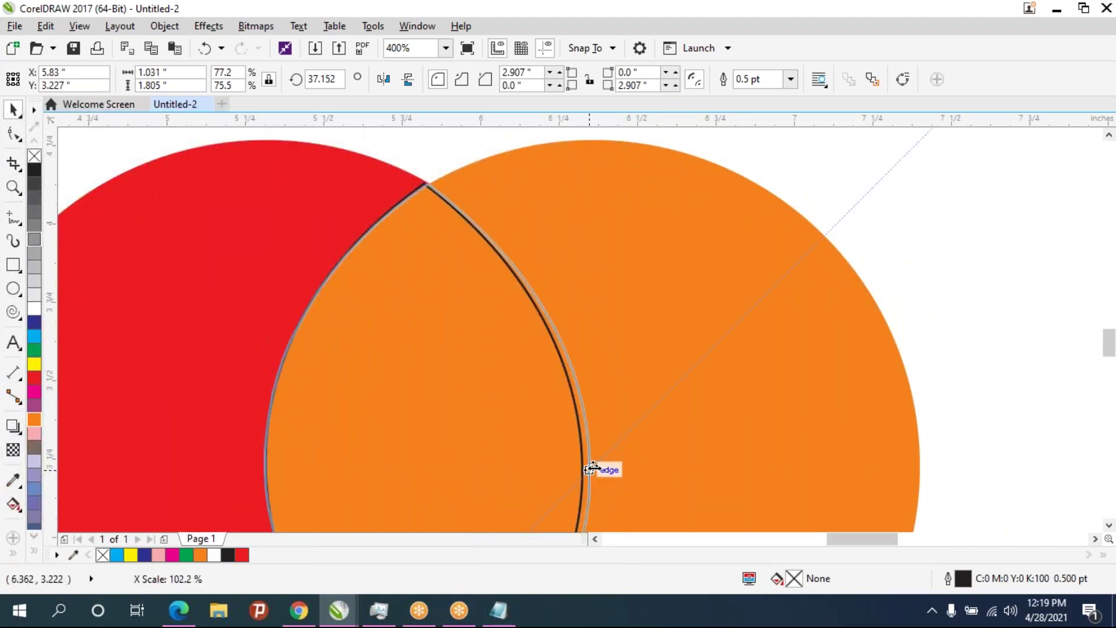
drag(578, 338, 571, 244)
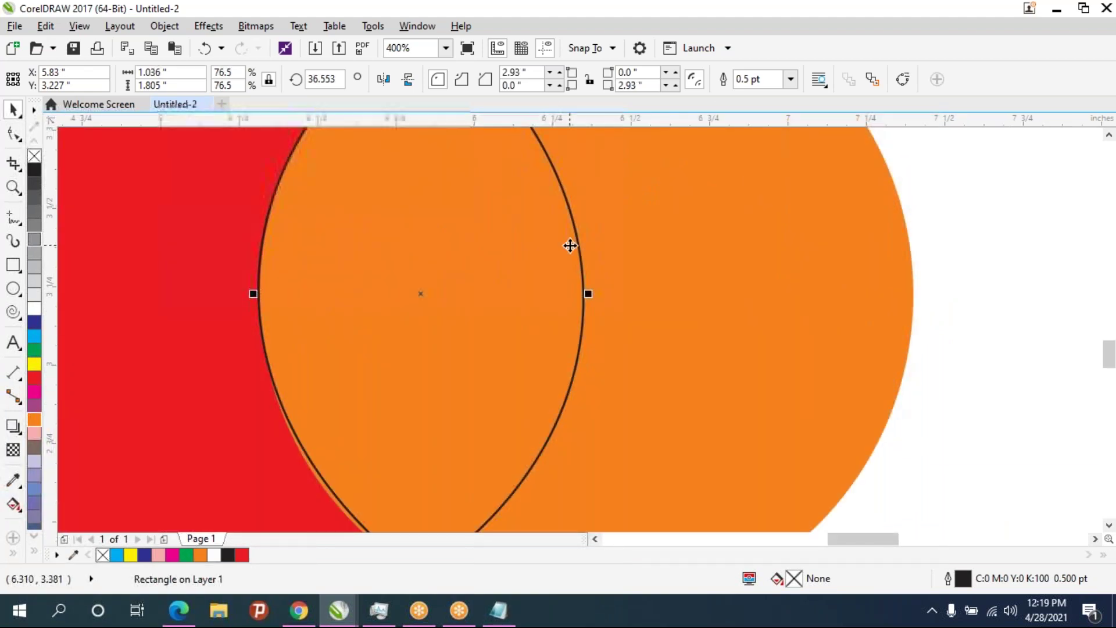
key(Down)
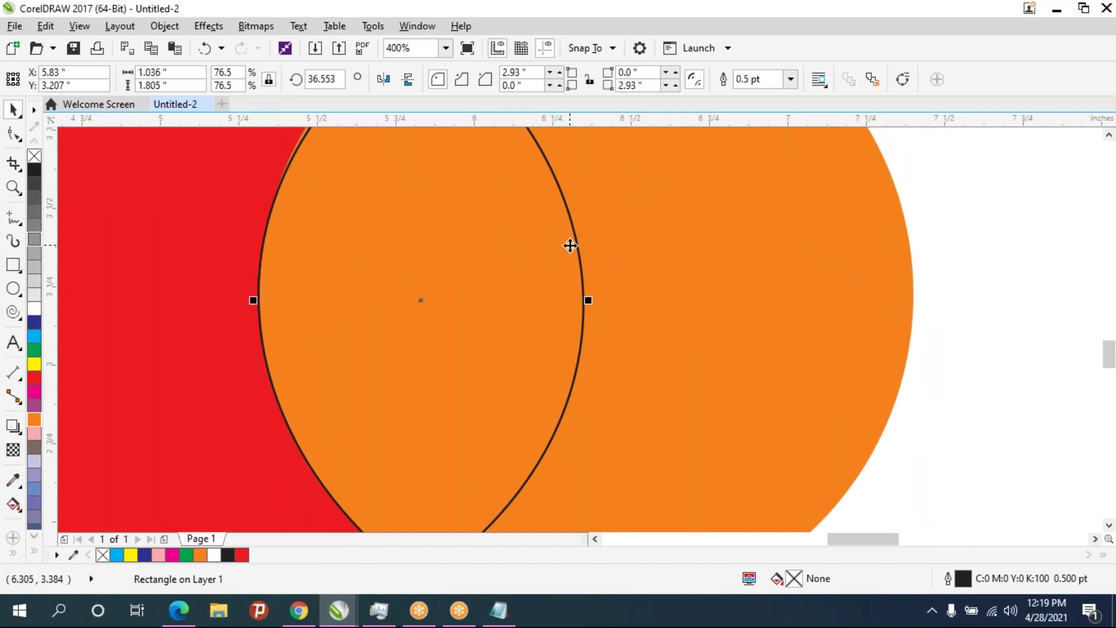
key(Up)
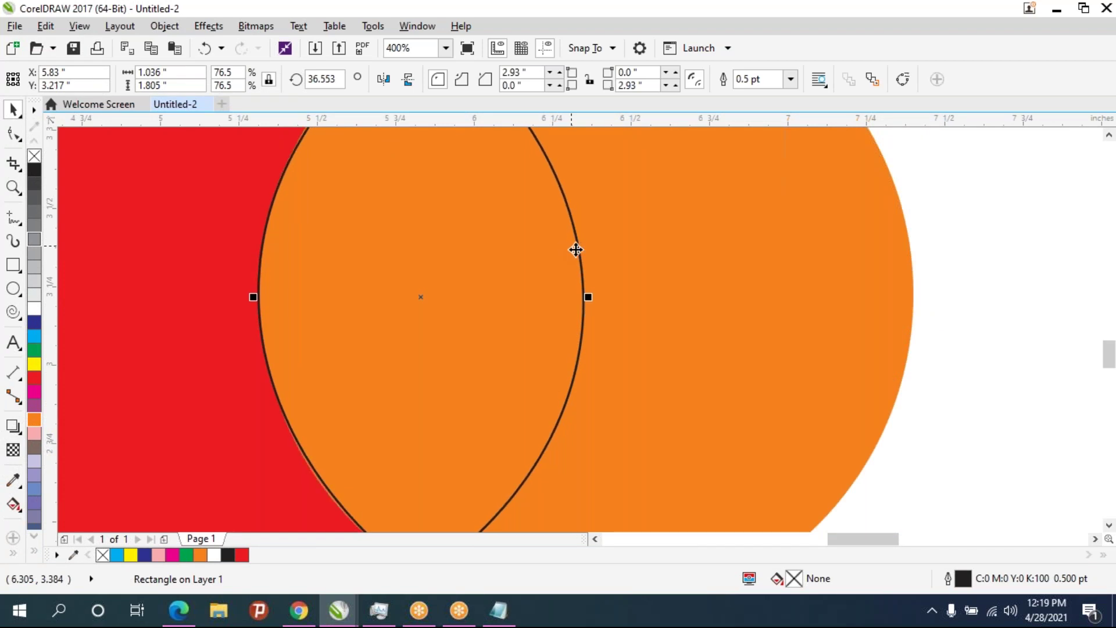
scroll(575, 250, down, 2)
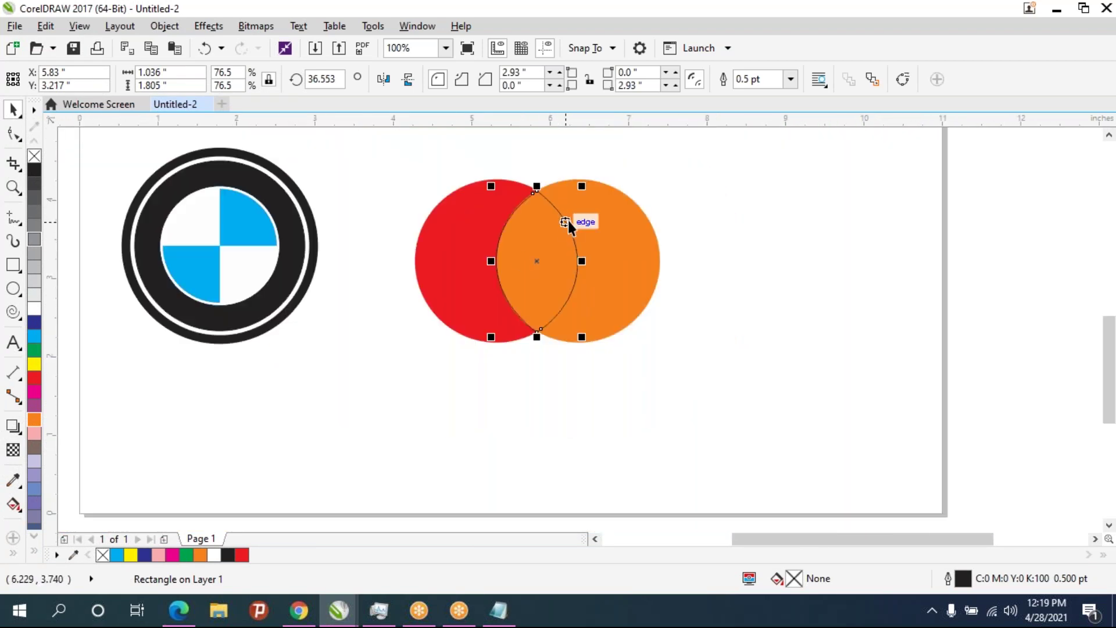
Bring up the Mastercard logo reference images in Chrome
click(299, 610)
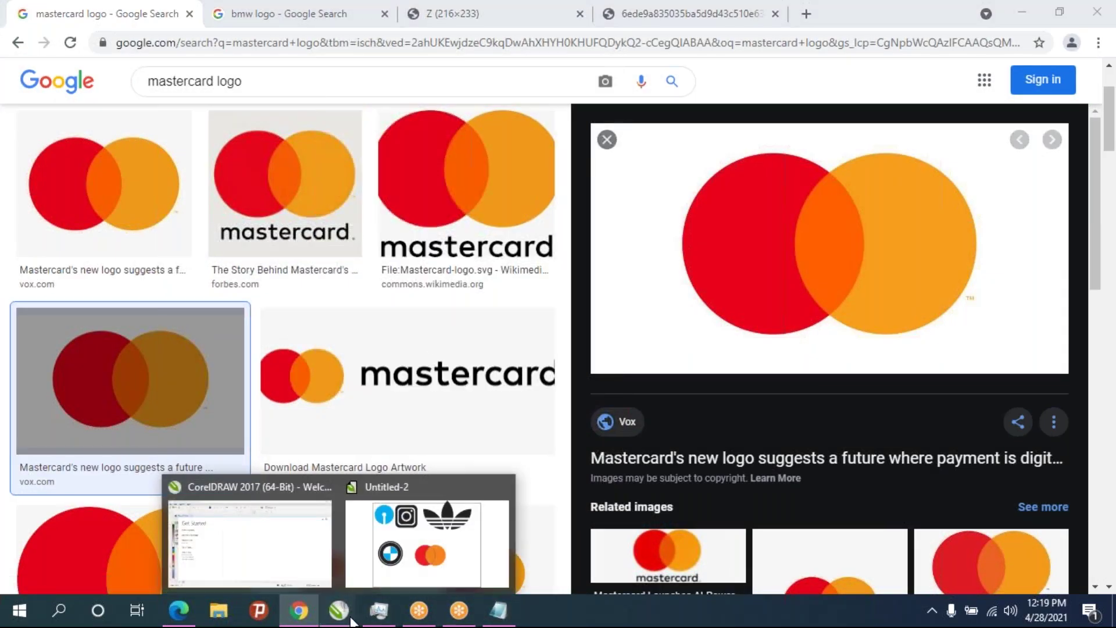
click(250, 540)
click(300, 609)
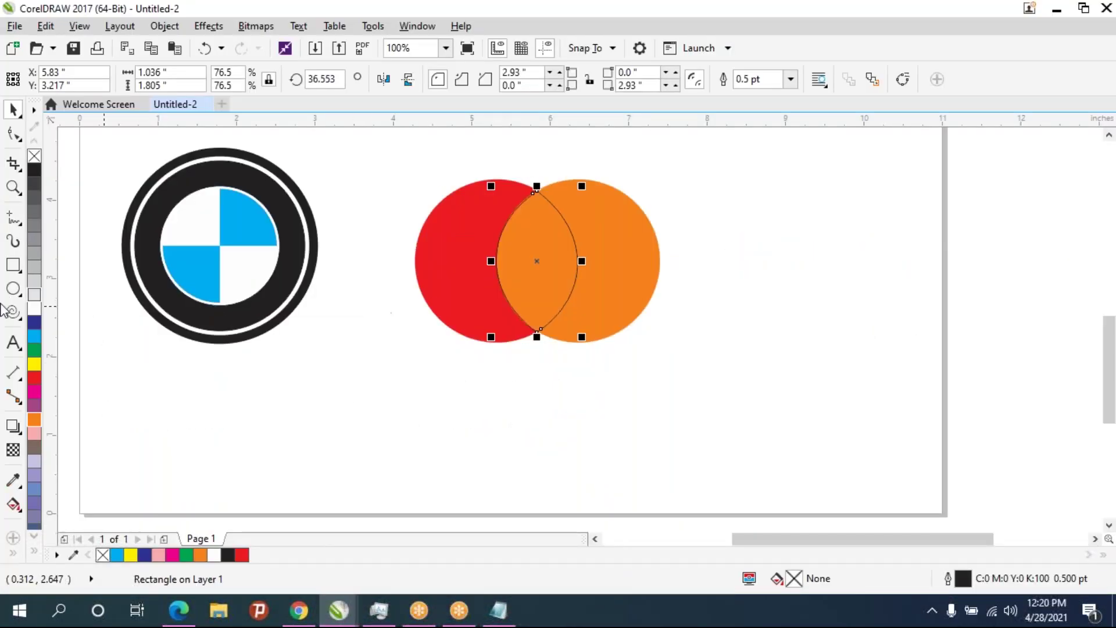
Fill the overlap lens with a red-orange shade from the red swatch pop-up
click(35, 424)
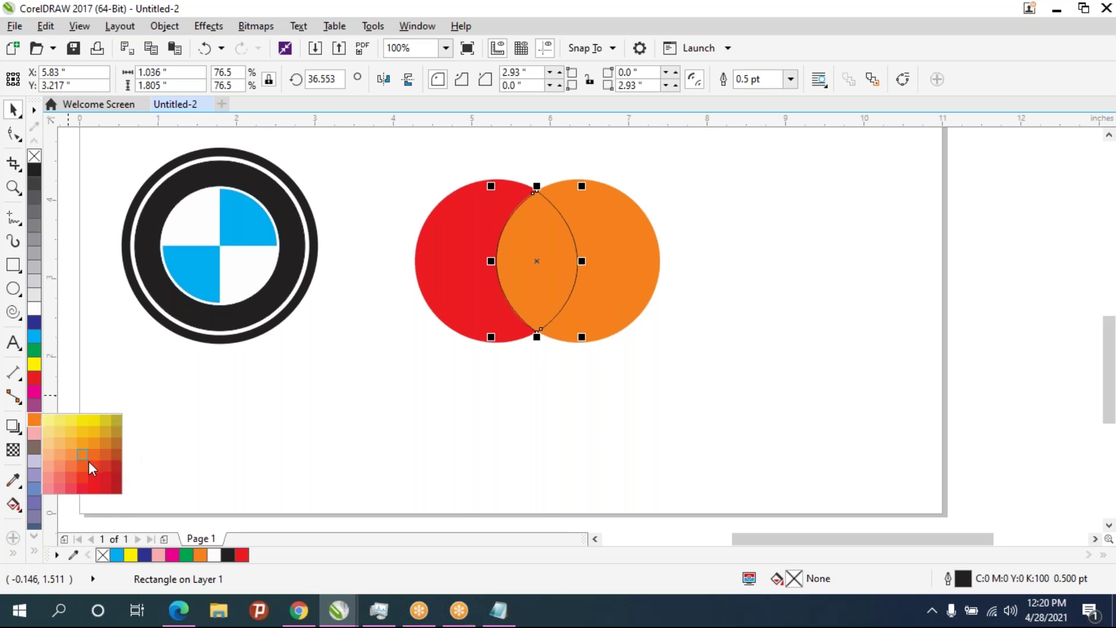
click(36, 365)
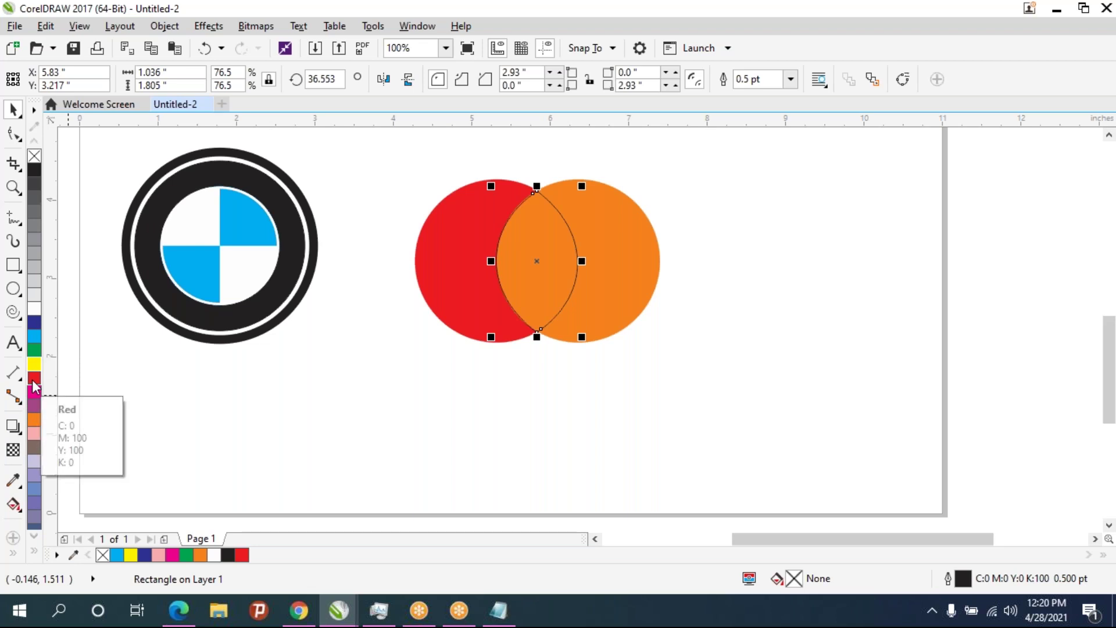
click(33, 379)
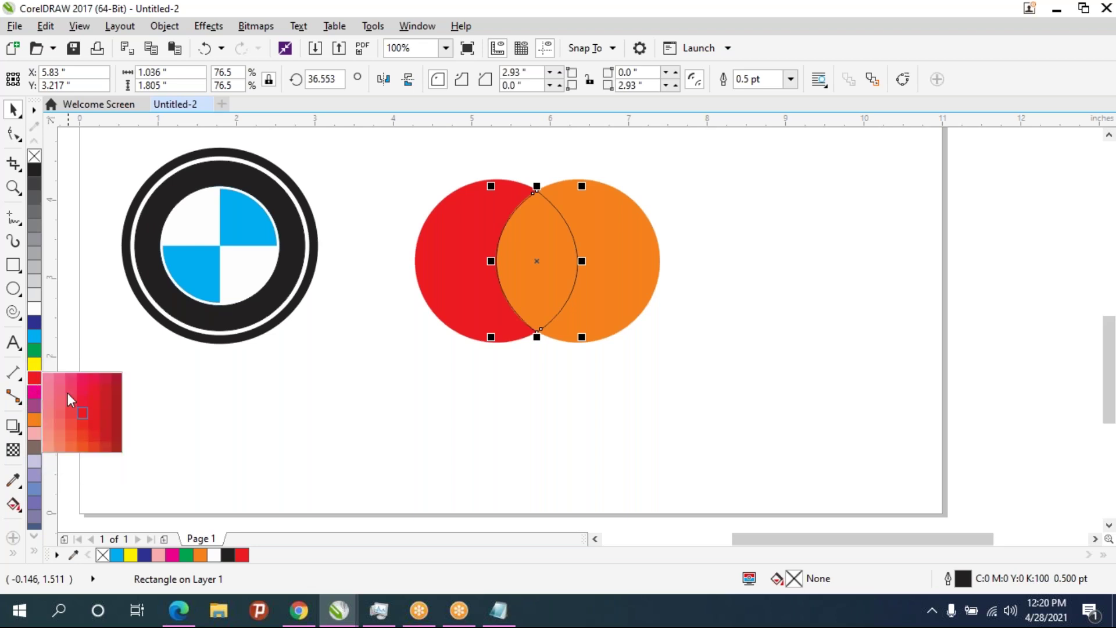
click(83, 450)
click(563, 371)
Remove the overlap lens's outline and nudge it into alignment
click(541, 249)
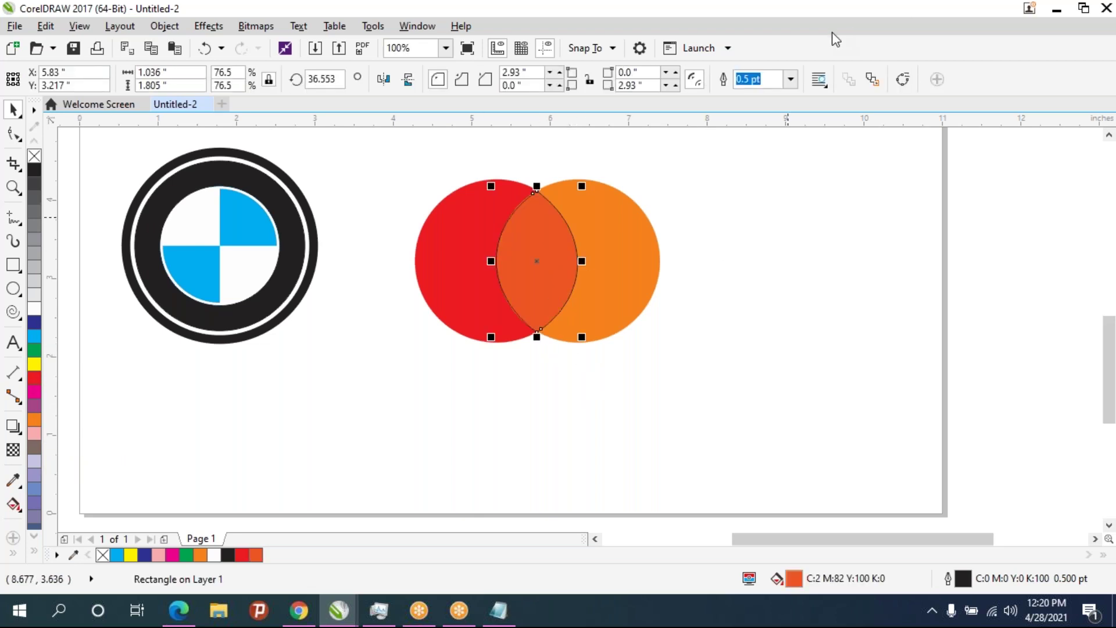
right_click(34, 156)
click(479, 394)
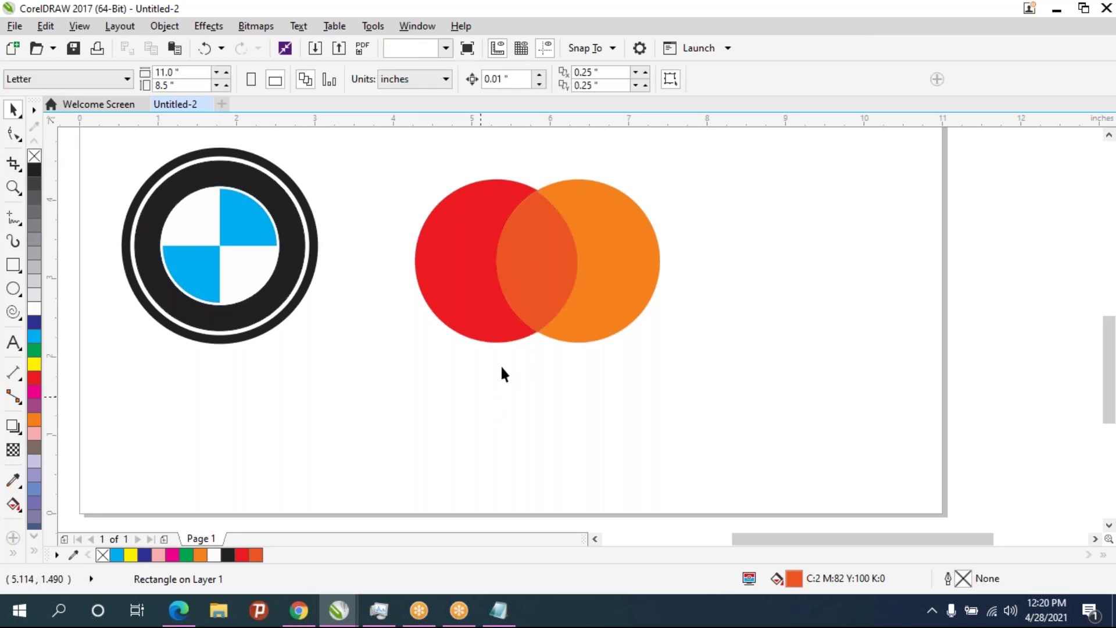
click(535, 276)
drag(535, 277, 534, 276)
Move the BMW logo group down and to the left on the page
click(603, 461)
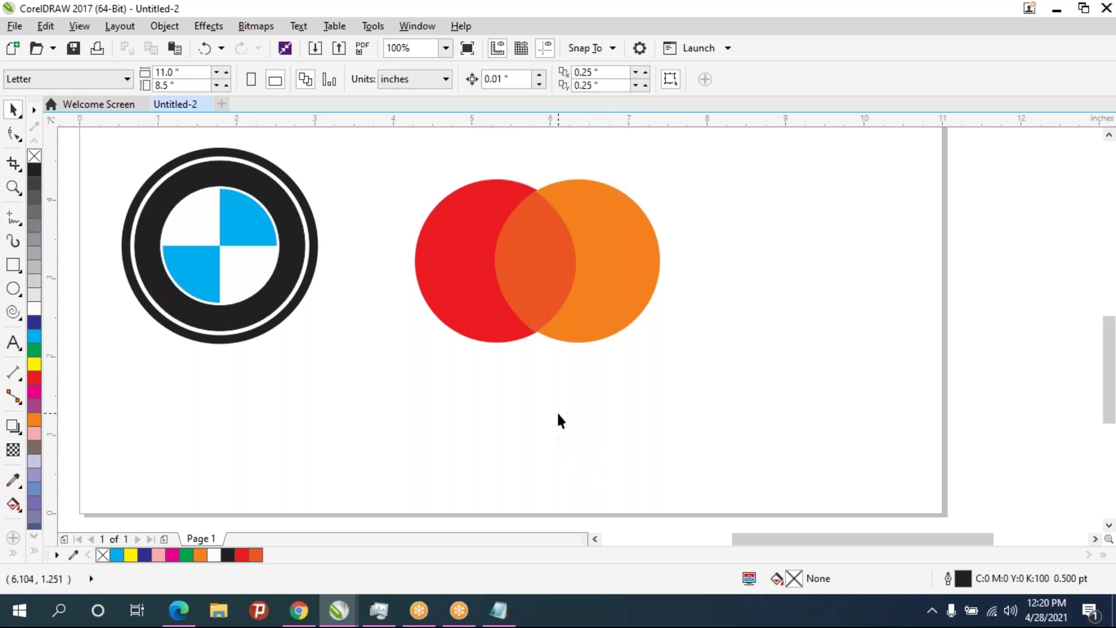
scroll(558, 428, down, 2)
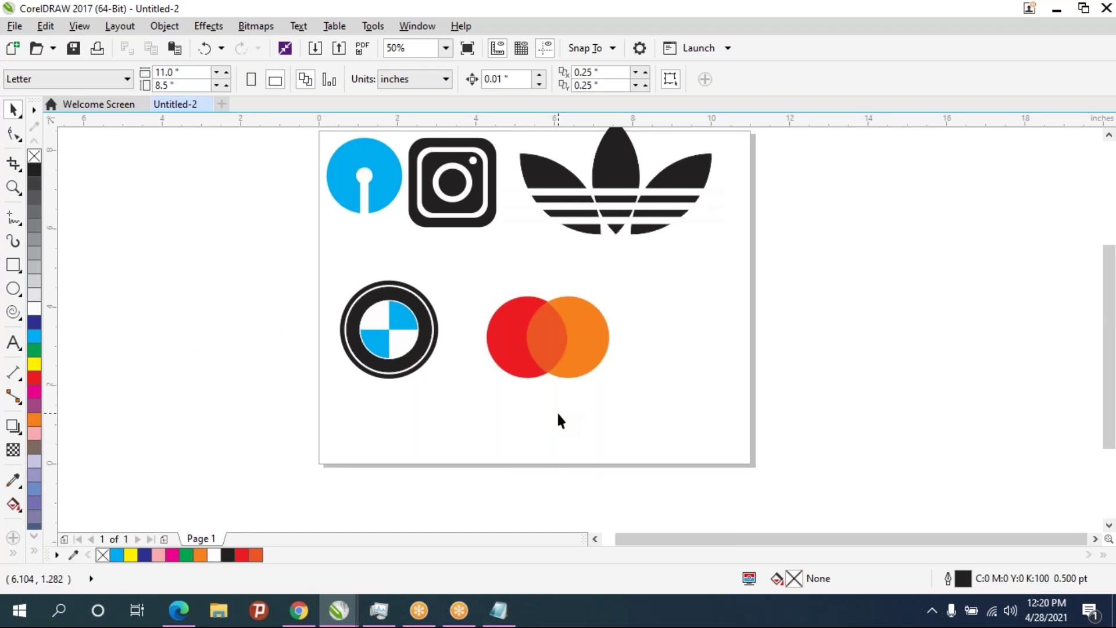
drag(556, 410, 395, 393)
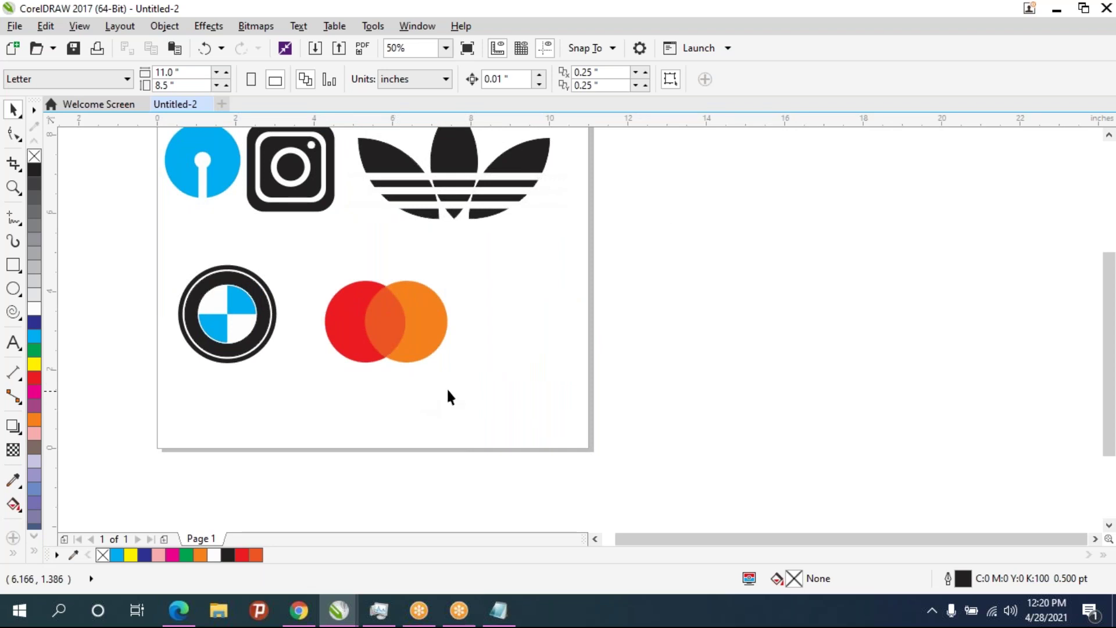
mouse_move(444, 308)
mouse_down()
mouse_move(619, 382)
mouse_move(442, 351)
mouse_up()
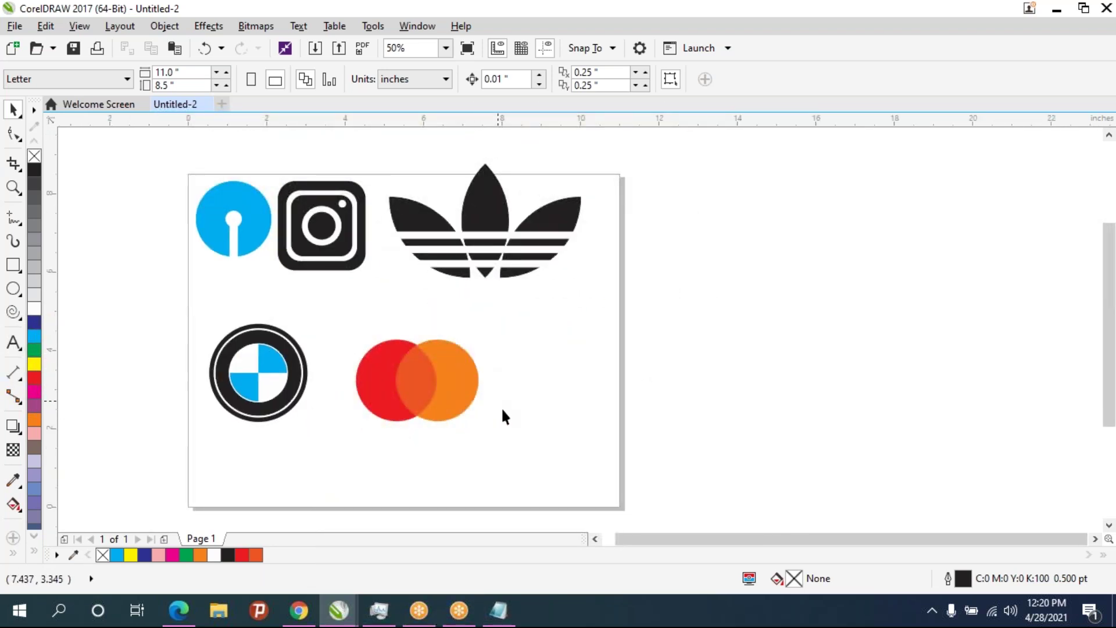
drag(308, 435, 217, 313)
drag(258, 373, 195, 400)
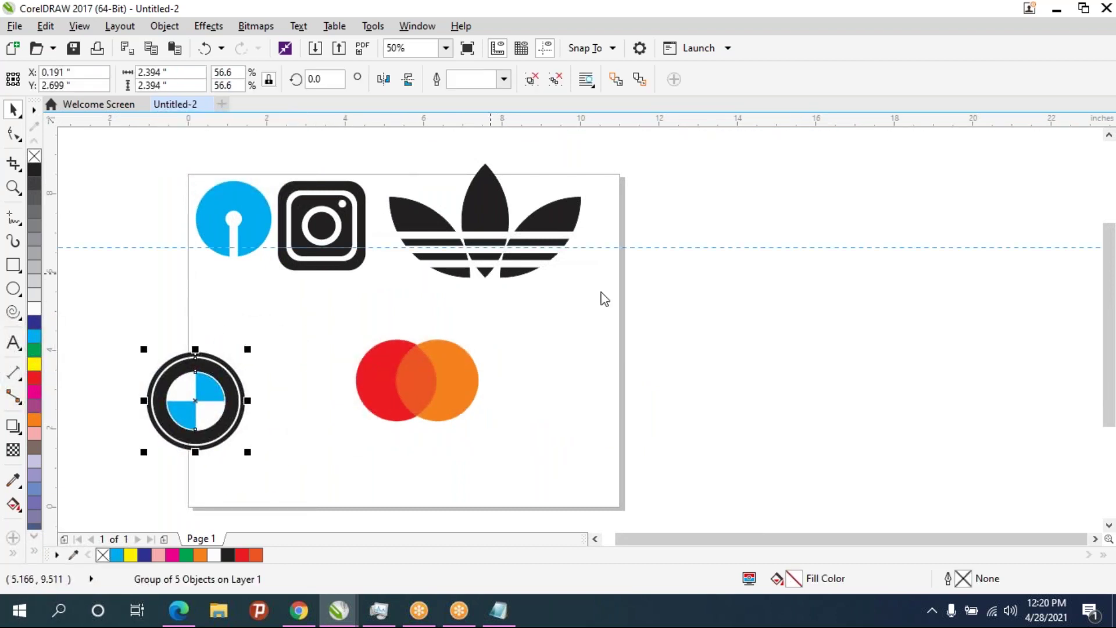
Remove the horizontal guideline and shift the Adidas logo right and down
drag(602, 247, 598, 294)
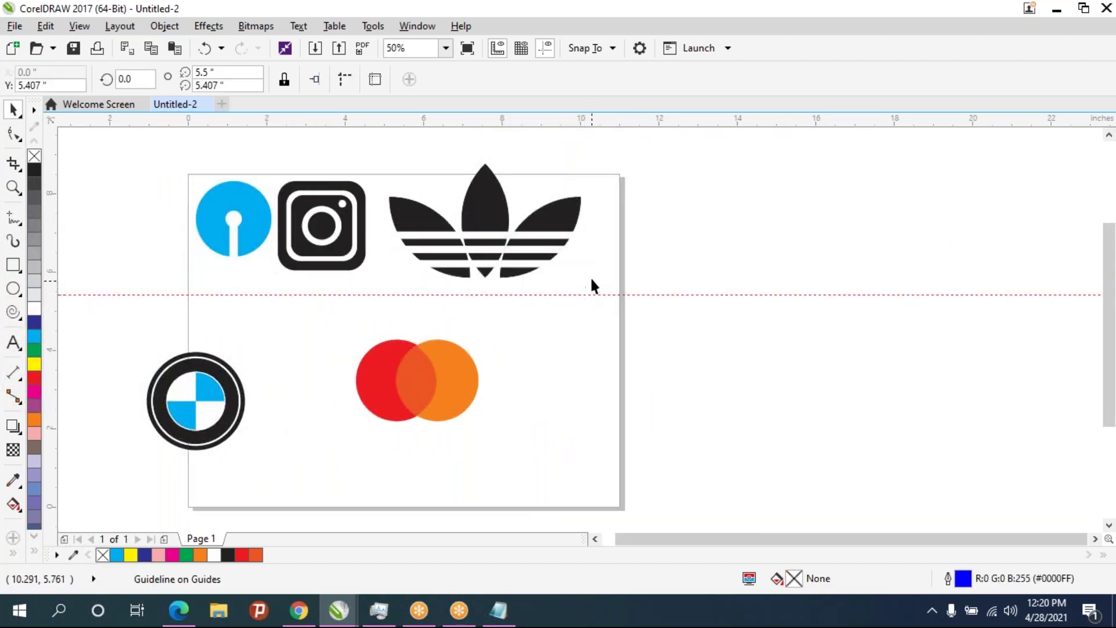
key(ctrl+z)
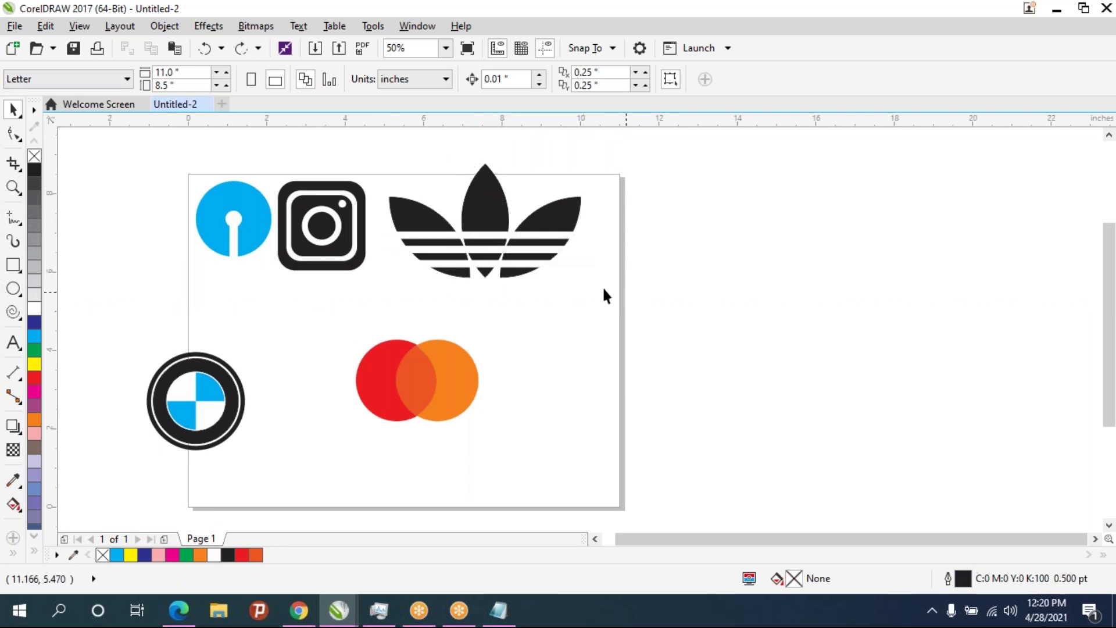
drag(512, 255, 535, 295)
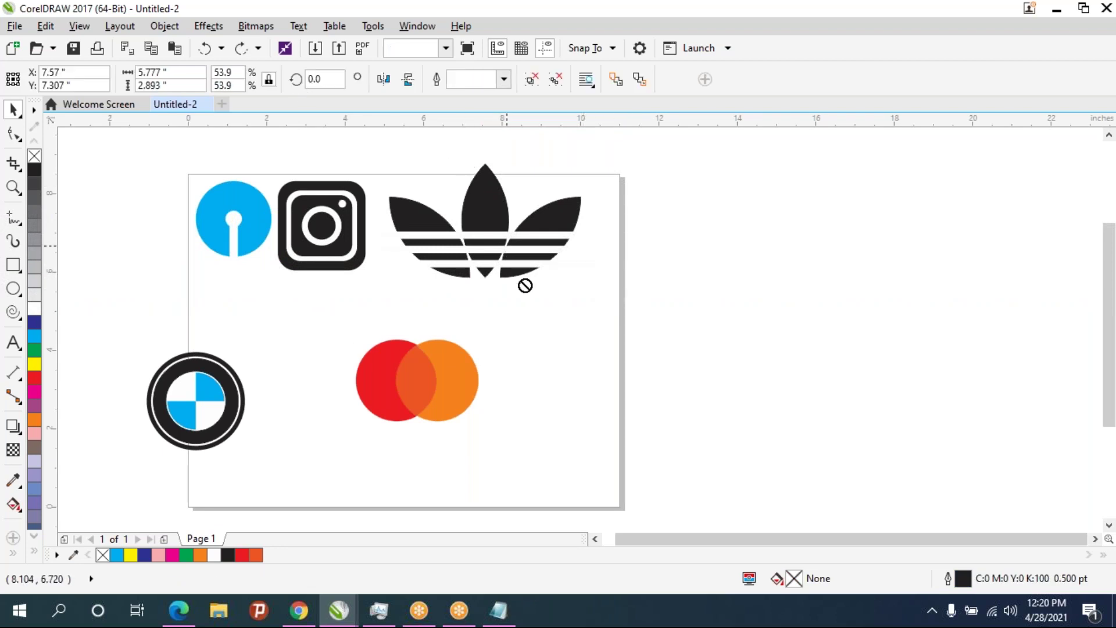
click(731, 235)
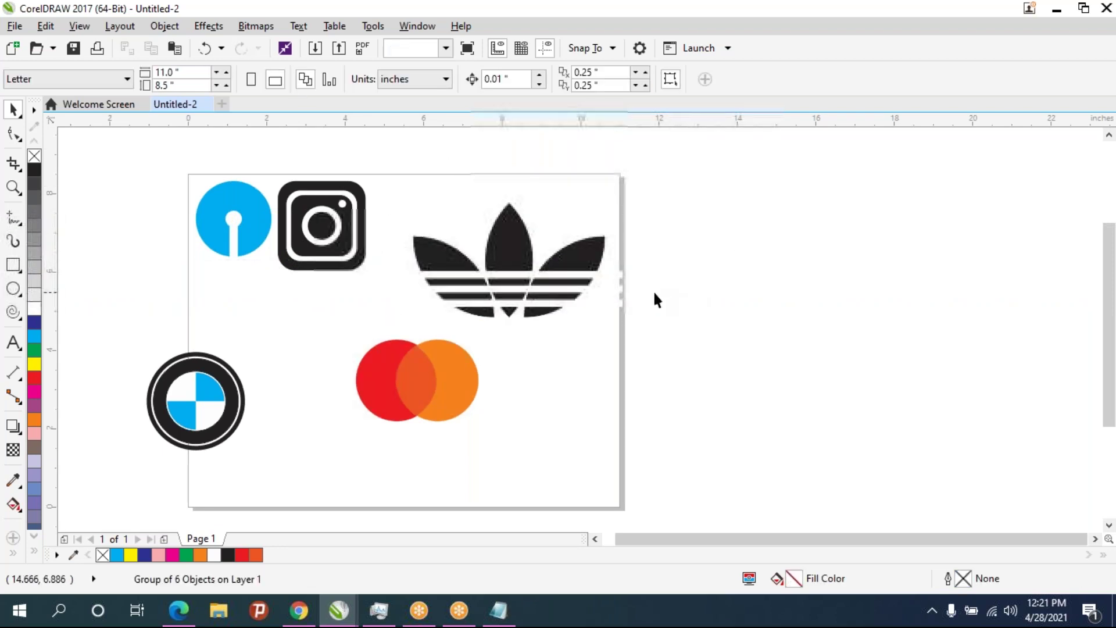
Open the Save Drawing dialog for the untitled logo page as a CorelDRAW file
click(18, 27)
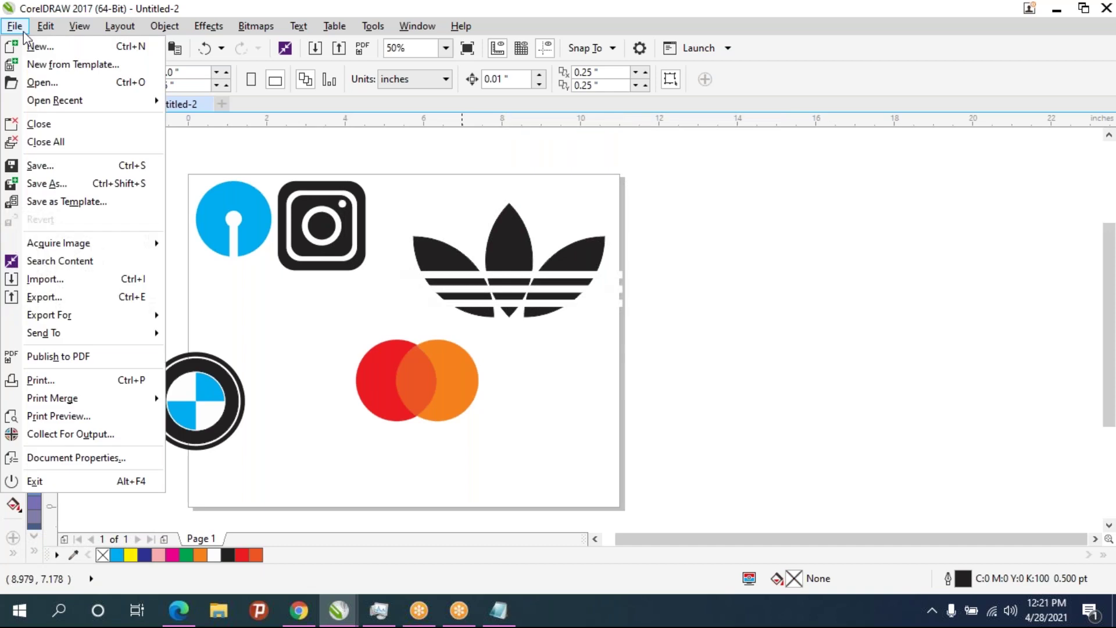
click(39, 167)
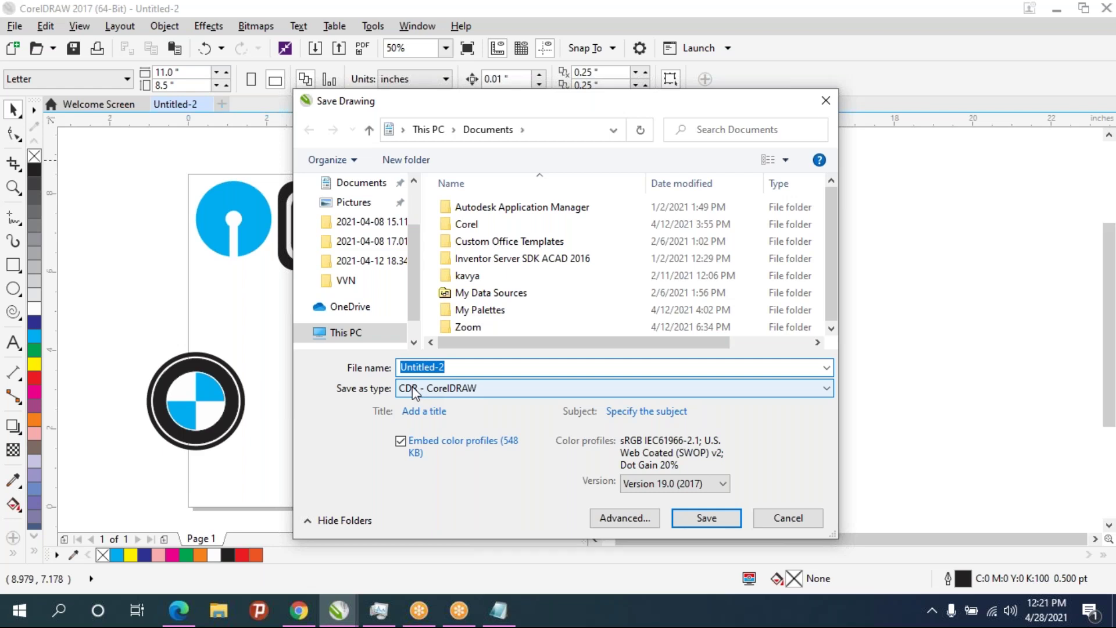
click(339, 611)
Add a .CDR line below VECTOR EDITING S/W in the Notepad notes, then return to CorelDRAW
click(499, 610)
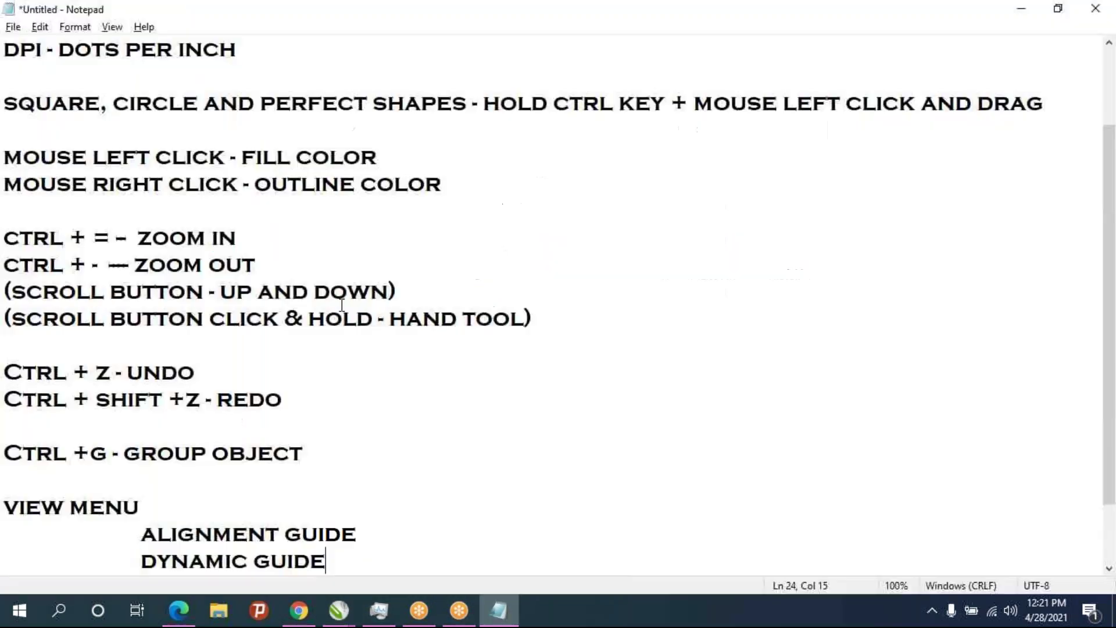
scroll(114, 153, up, 2)
click(313, 79)
key(Return)
key(Return)
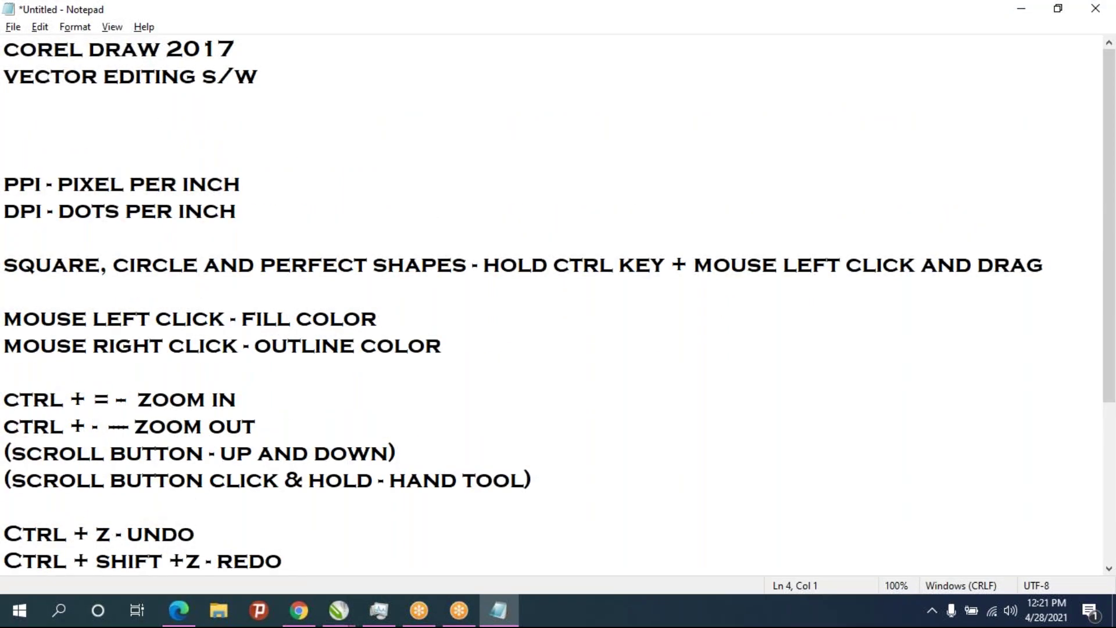
text(.CDR)
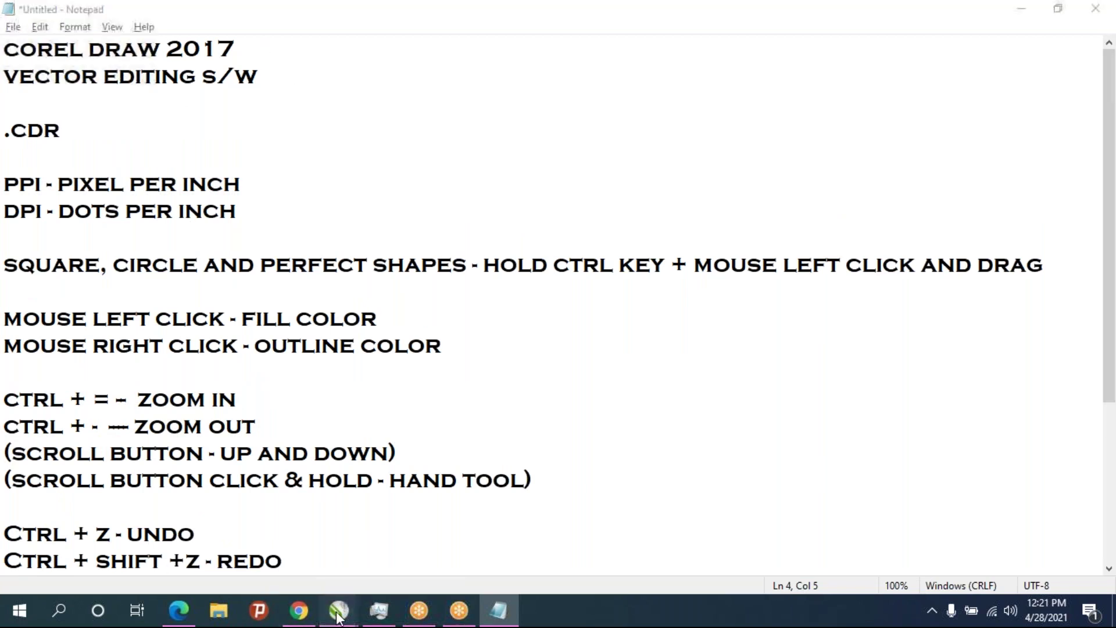
mouse_move(338, 610)
click(413, 529)
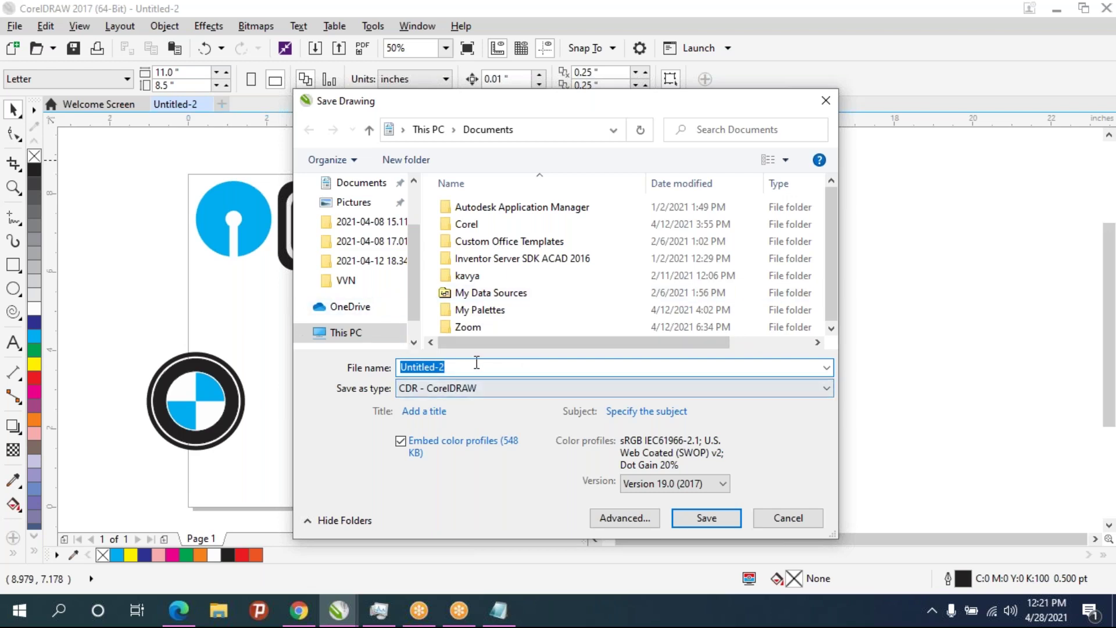
Save the drawing as logos1 on the Desktop in version 19.0 (2017) format
text(logos1)
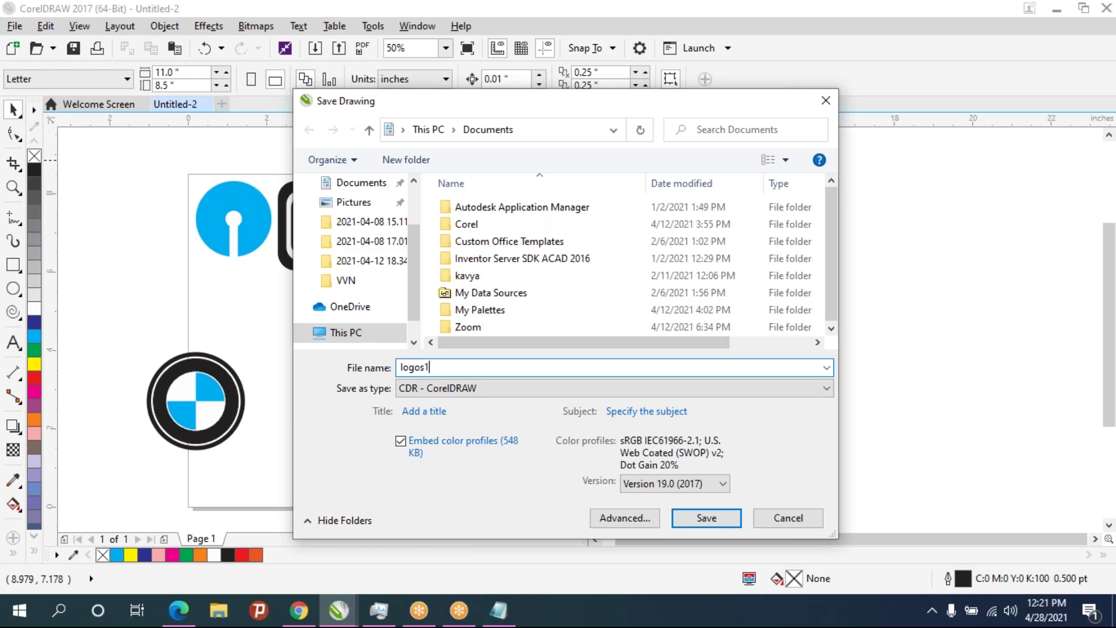
scroll(370, 238, up, 2)
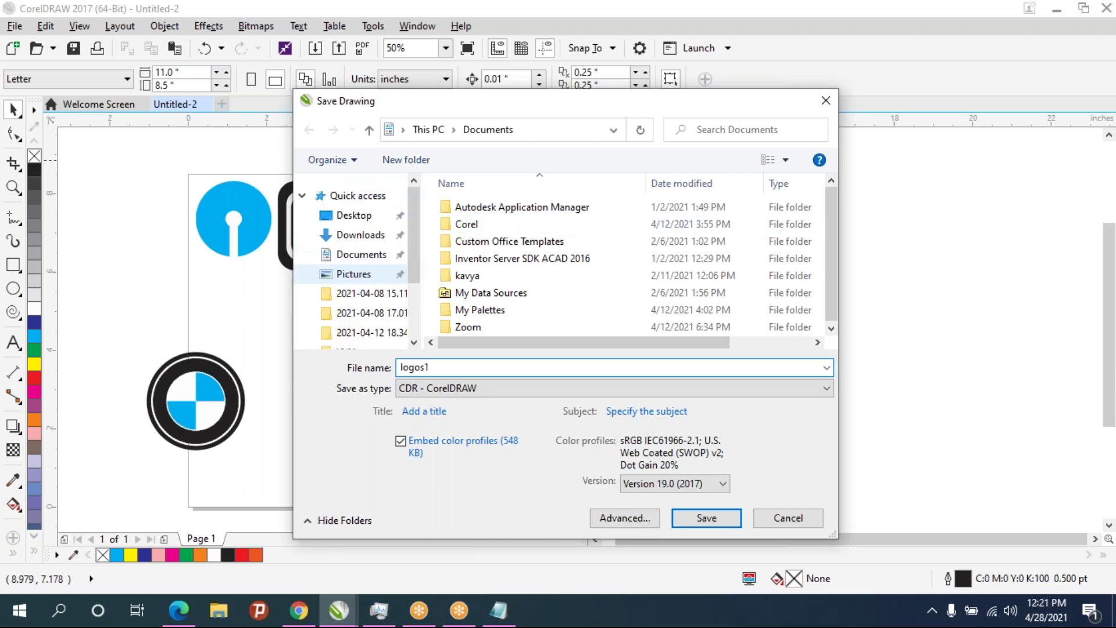
click(353, 215)
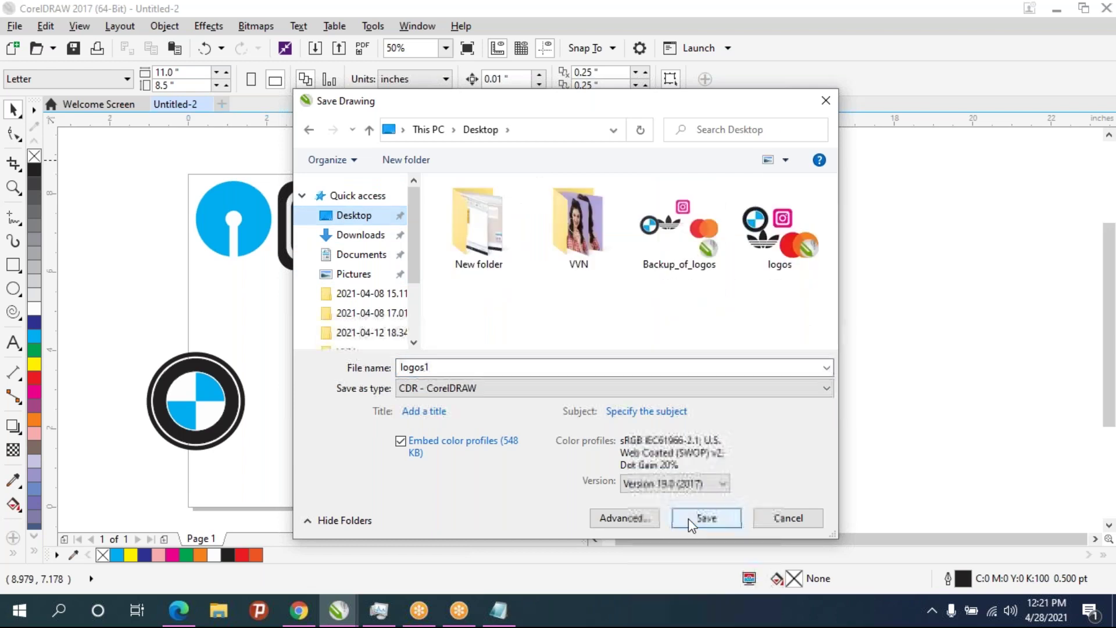
click(681, 484)
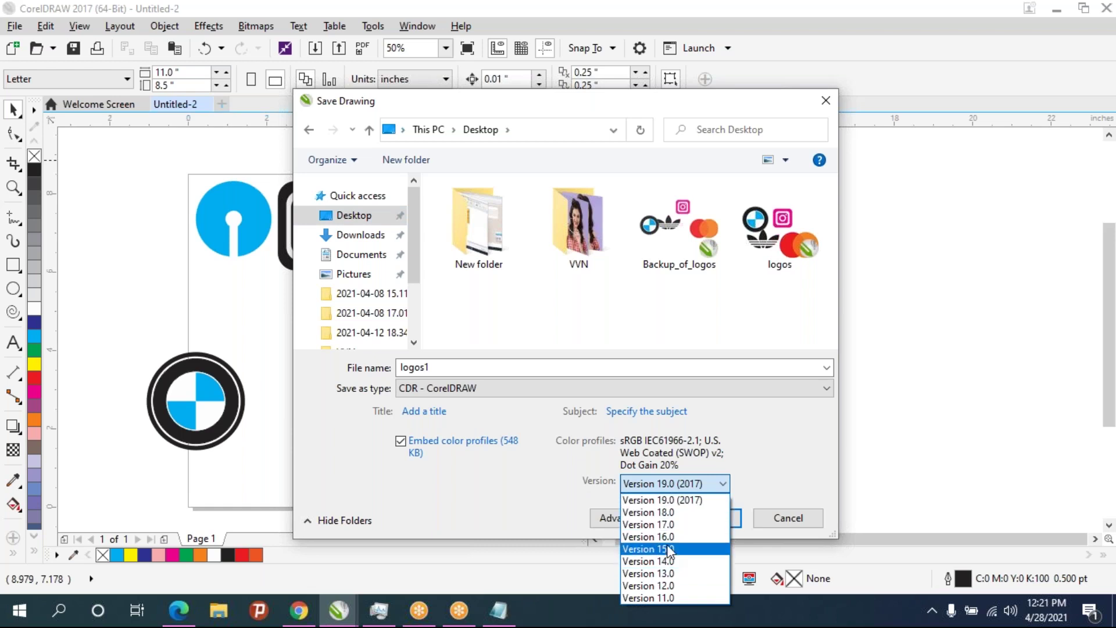
click(782, 440)
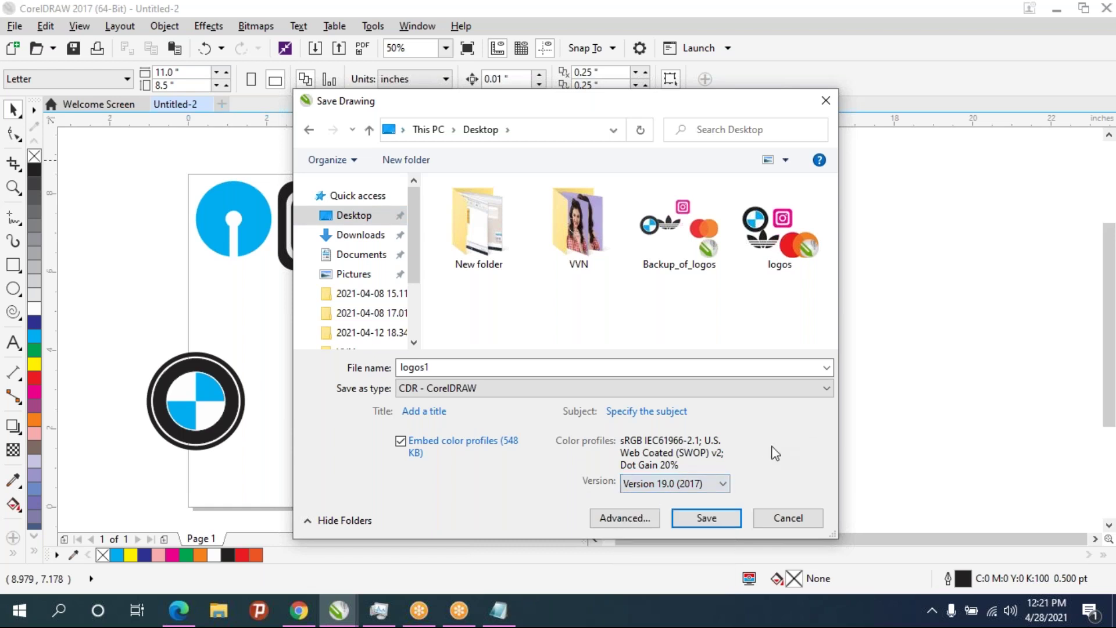
click(710, 521)
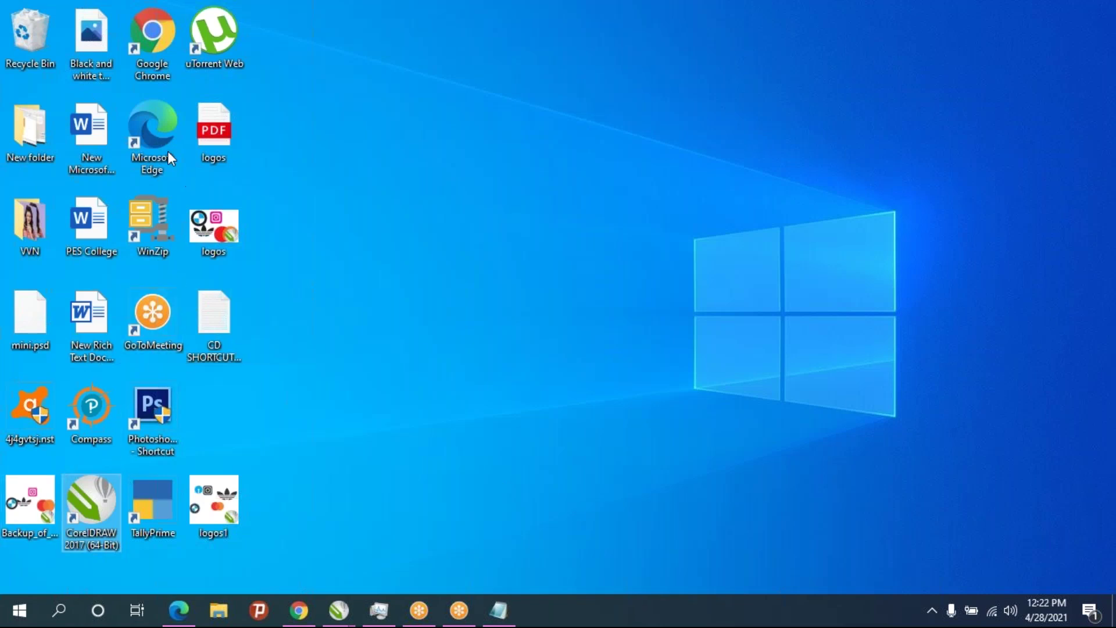
Move the logos1 icon to the middle of the desktop and restore CorelDRAW
drag(214, 485, 521, 204)
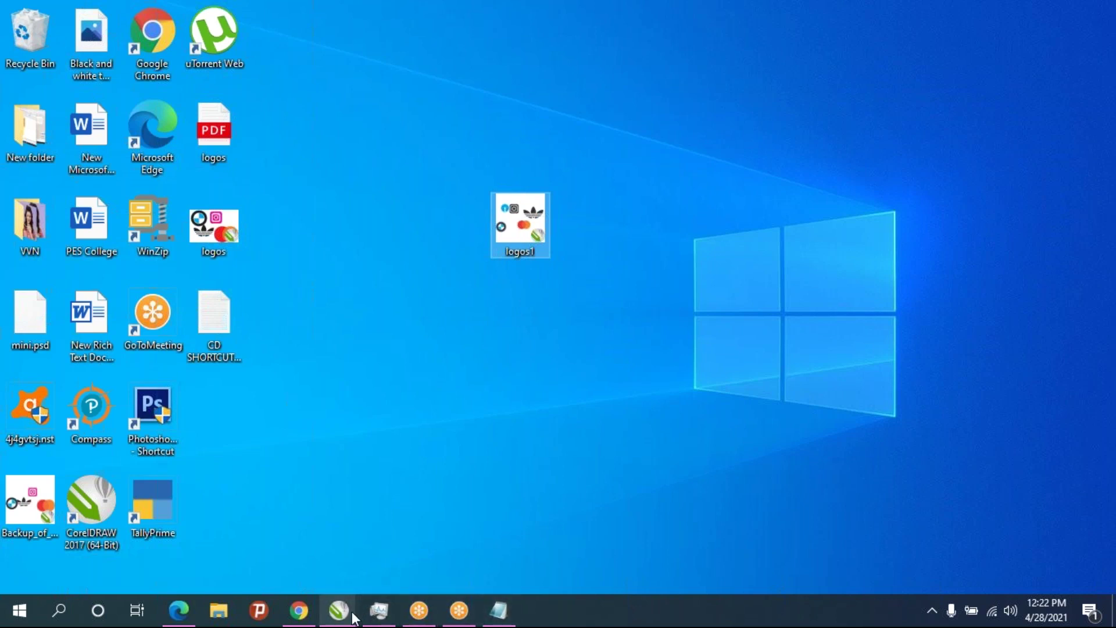
click(417, 565)
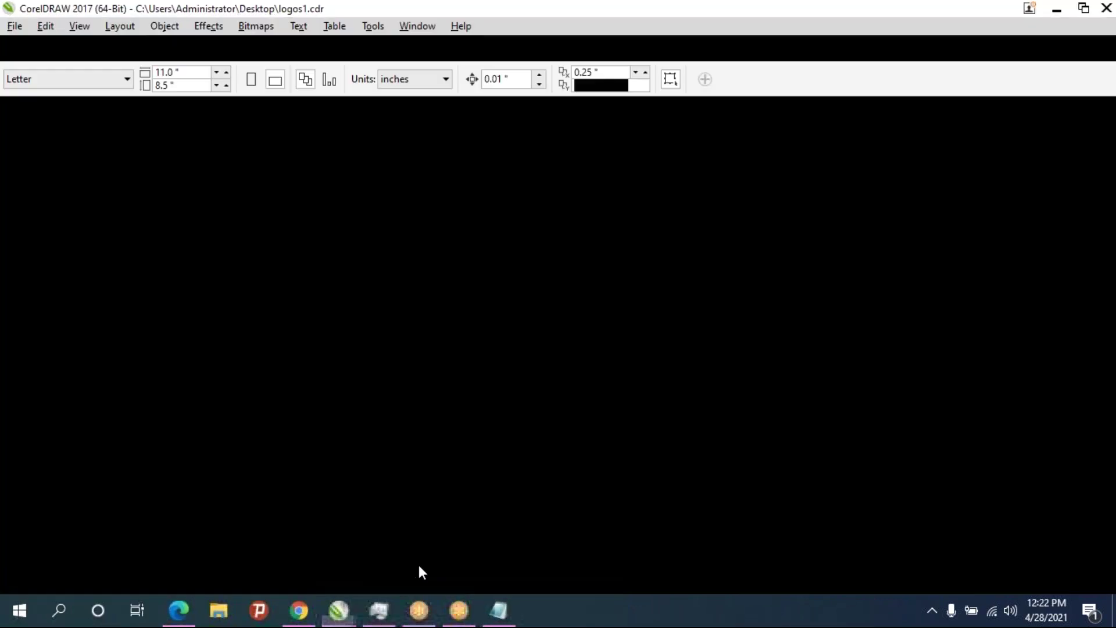
Export the logo page to the Desktop as logos1.pdf with default PDF settings
click(15, 26)
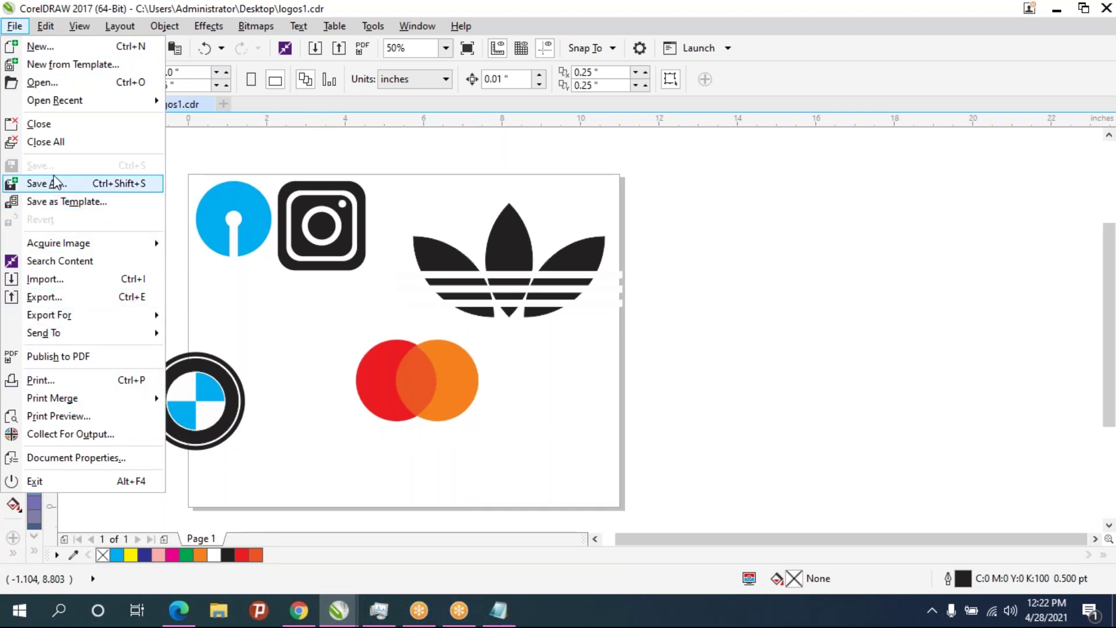
click(44, 297)
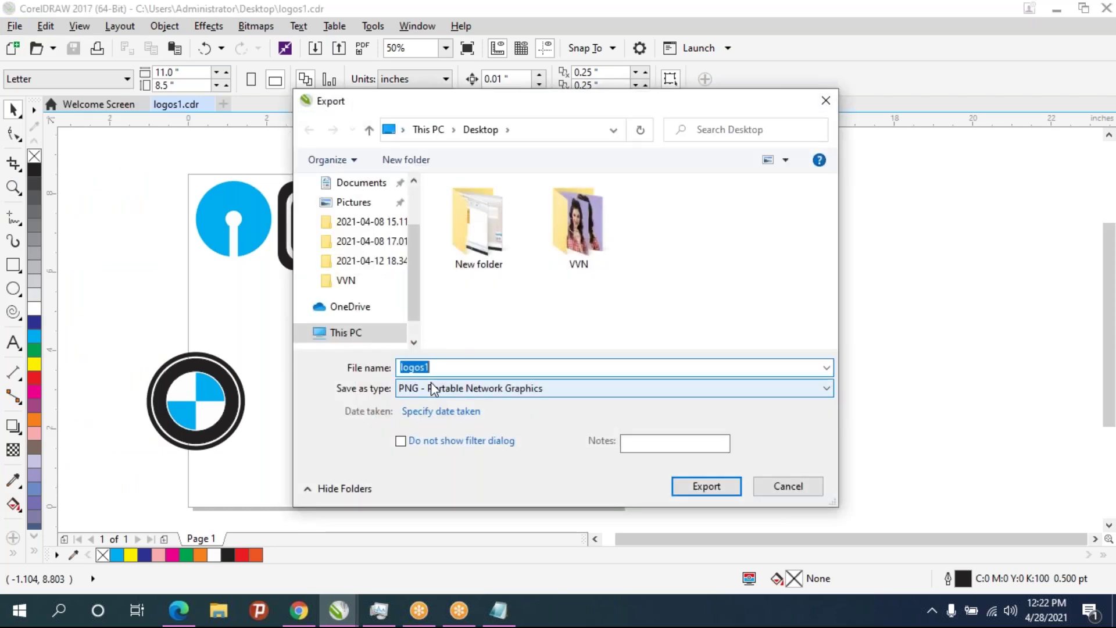
click(429, 388)
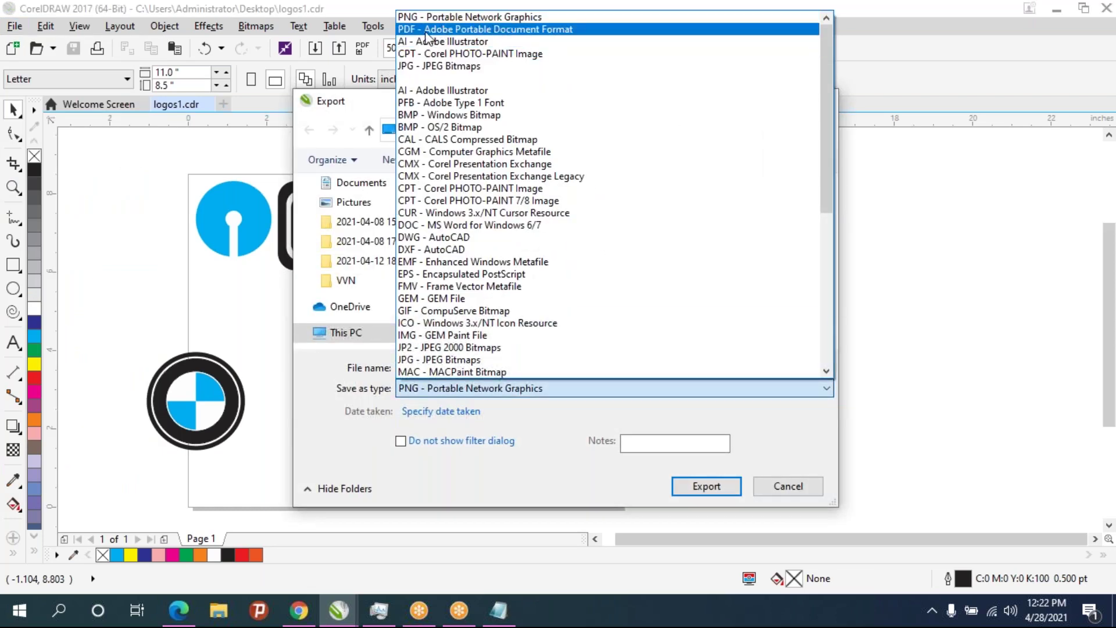
click(504, 31)
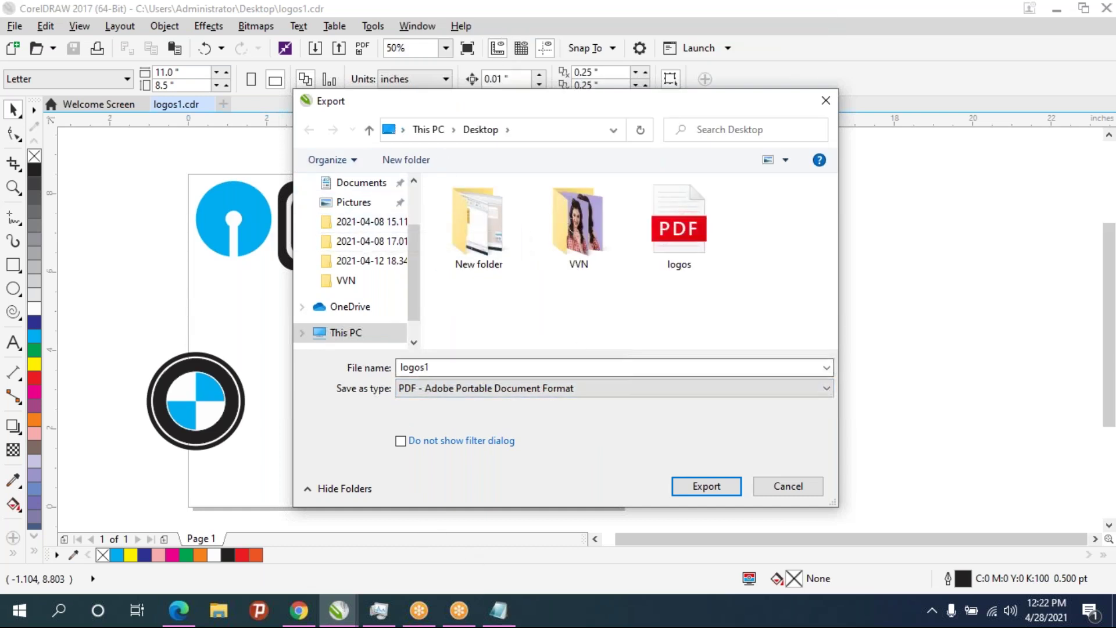
click(707, 487)
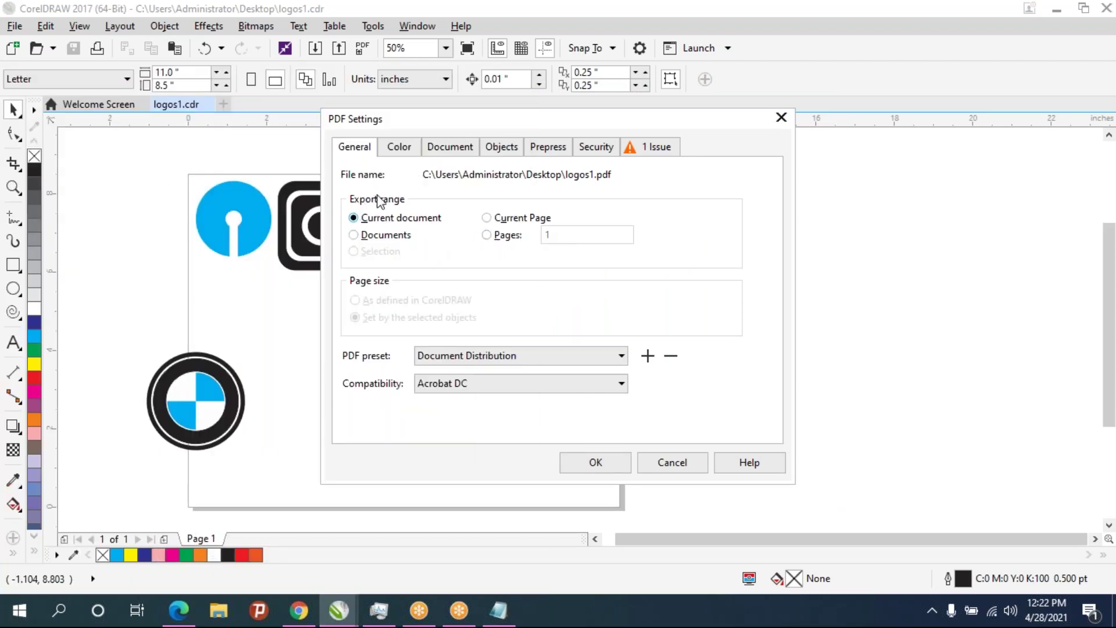
click(603, 464)
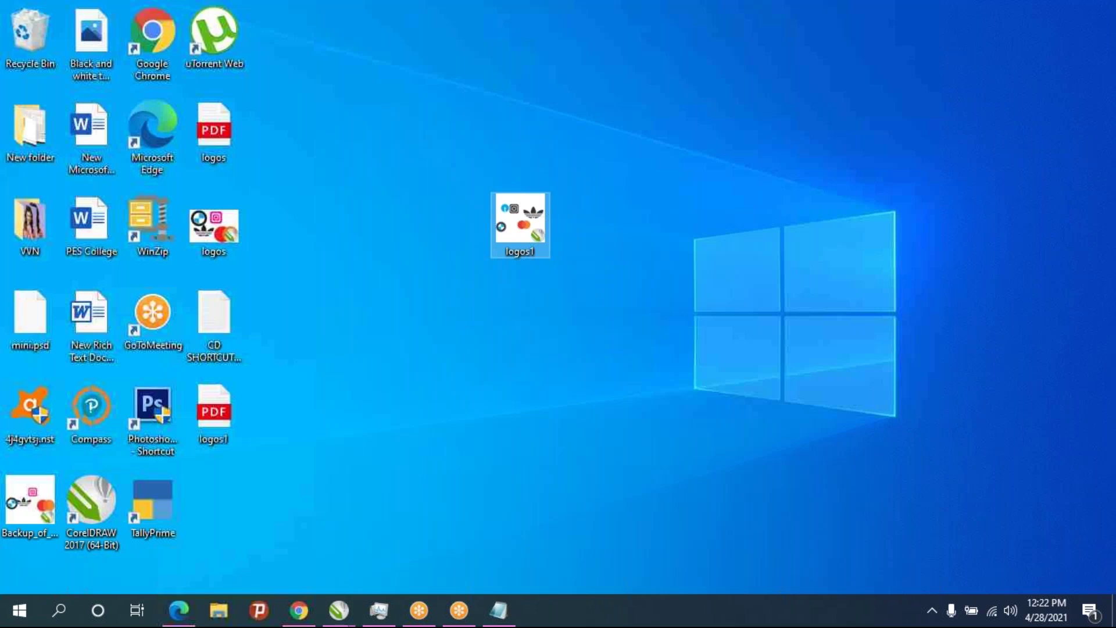
View the exported logos1.pdf in Edge, scrolling through the logos, then return to logos1.cdr
click(219, 408)
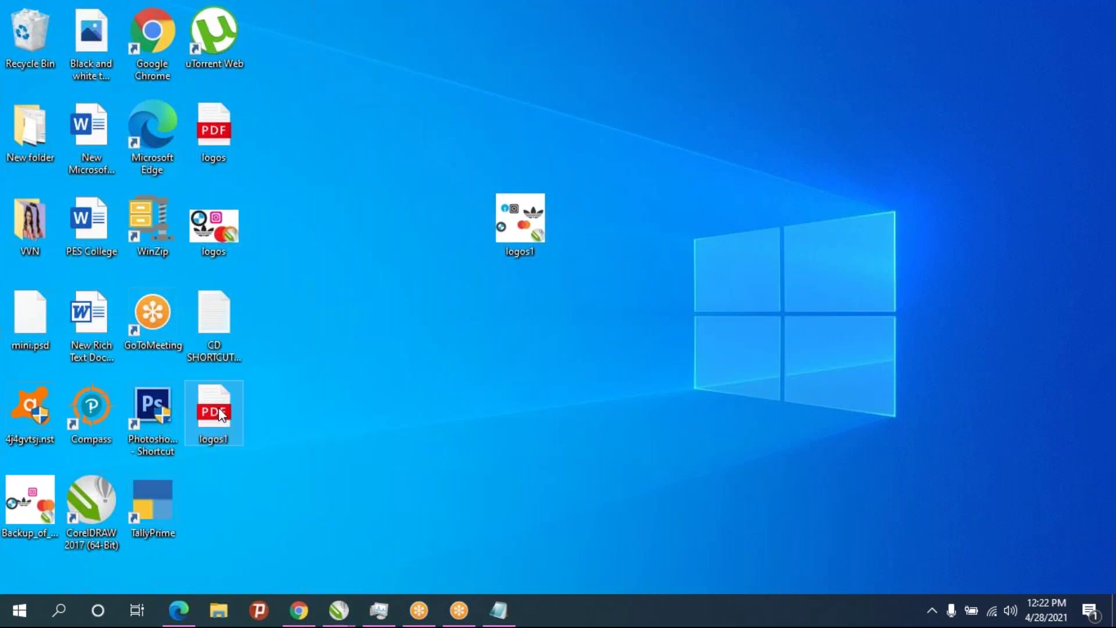
double_click(223, 414)
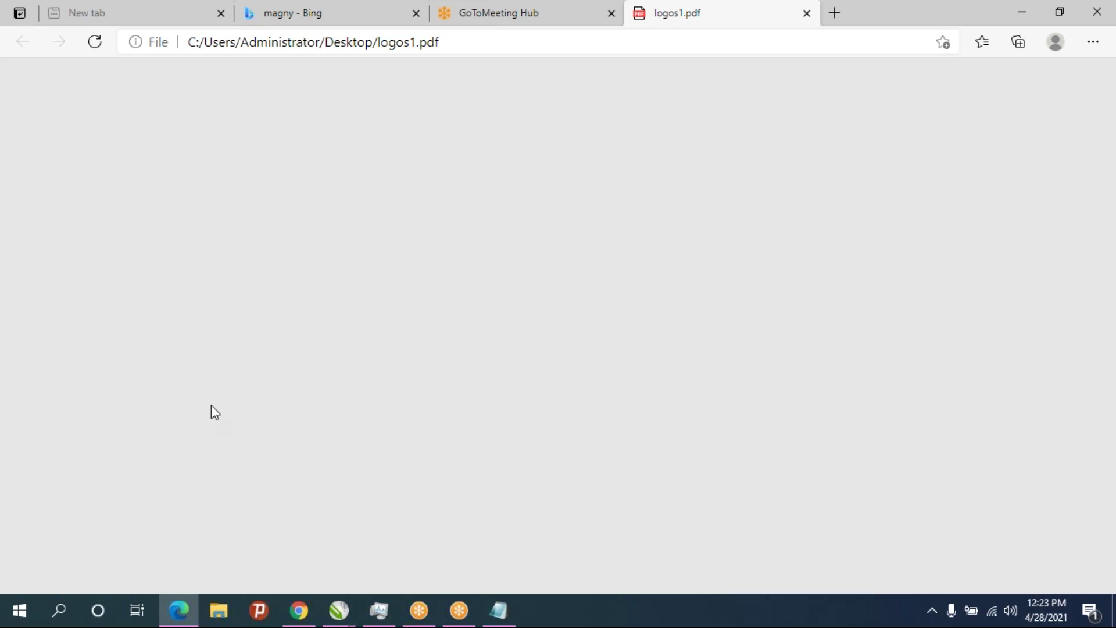
scroll(238, 381, down, 3)
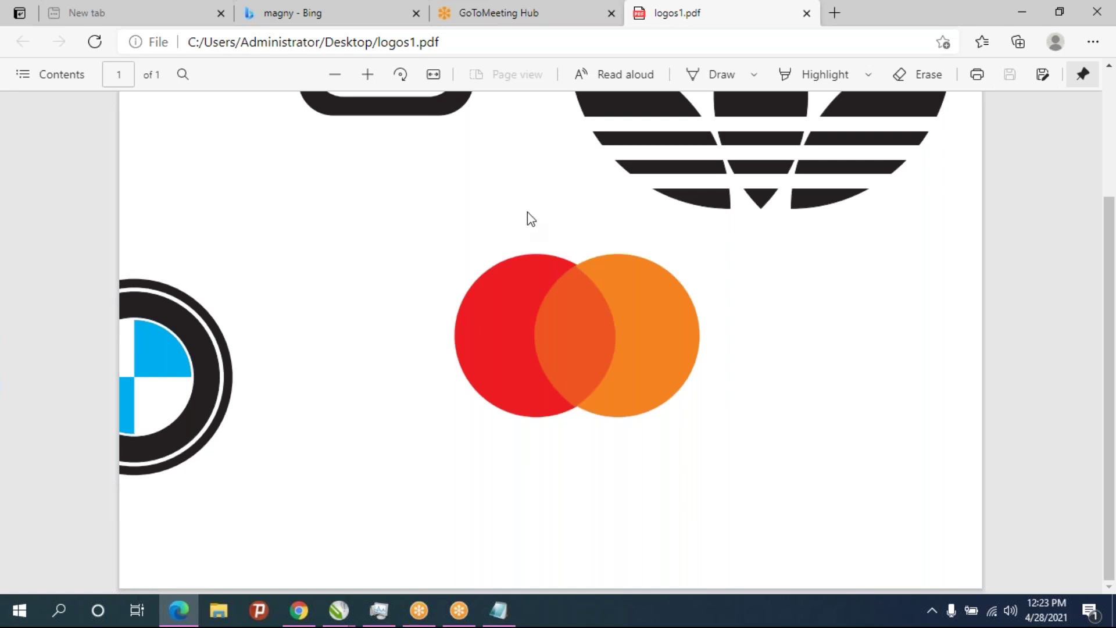
scroll(528, 212, up, 3)
scroll(523, 213, down, 1)
scroll(523, 215, down, 1)
click(343, 602)
mouse_move(340, 609)
click(392, 559)
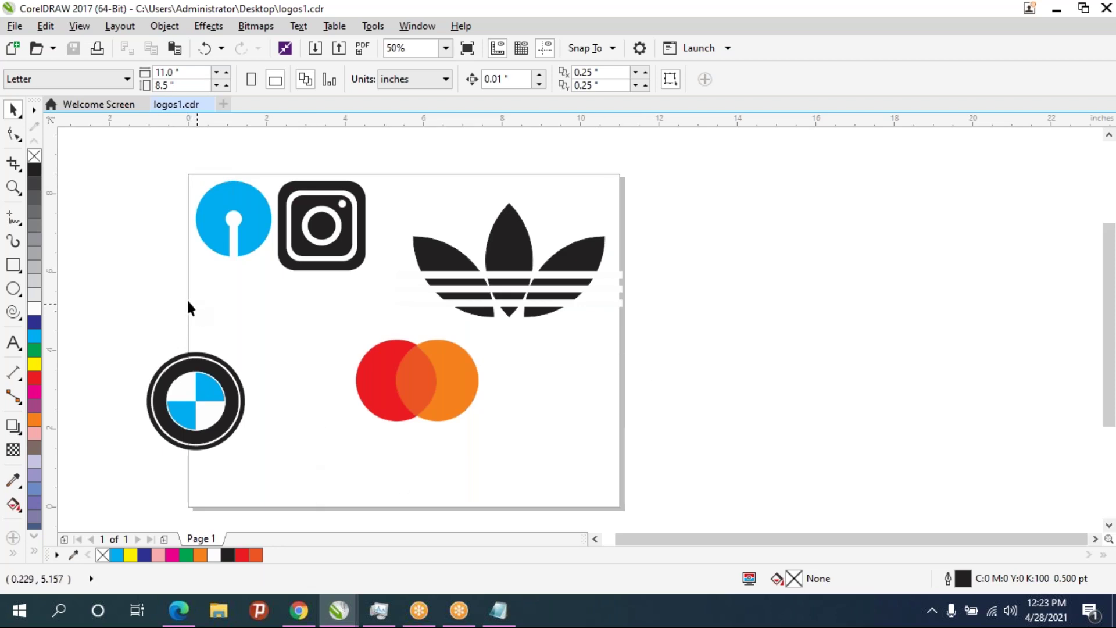
Nudge the BMW logo up and right toward Mastercard, then bring back Chrome's Mastercard image search
scroll(391, 252, down, 4)
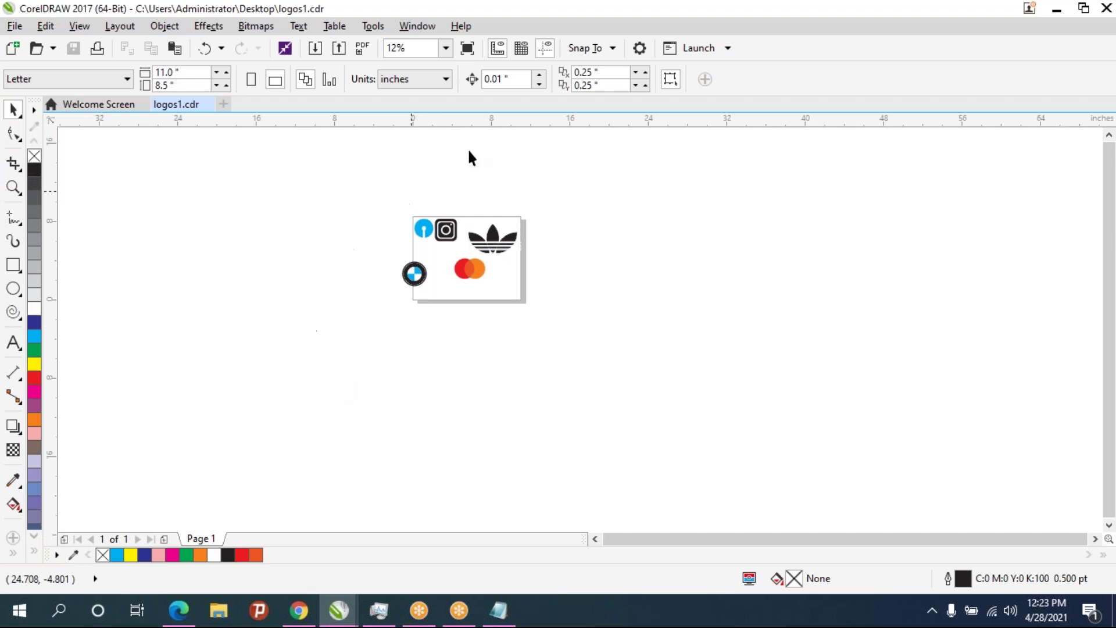
scroll(571, 262, down, 4)
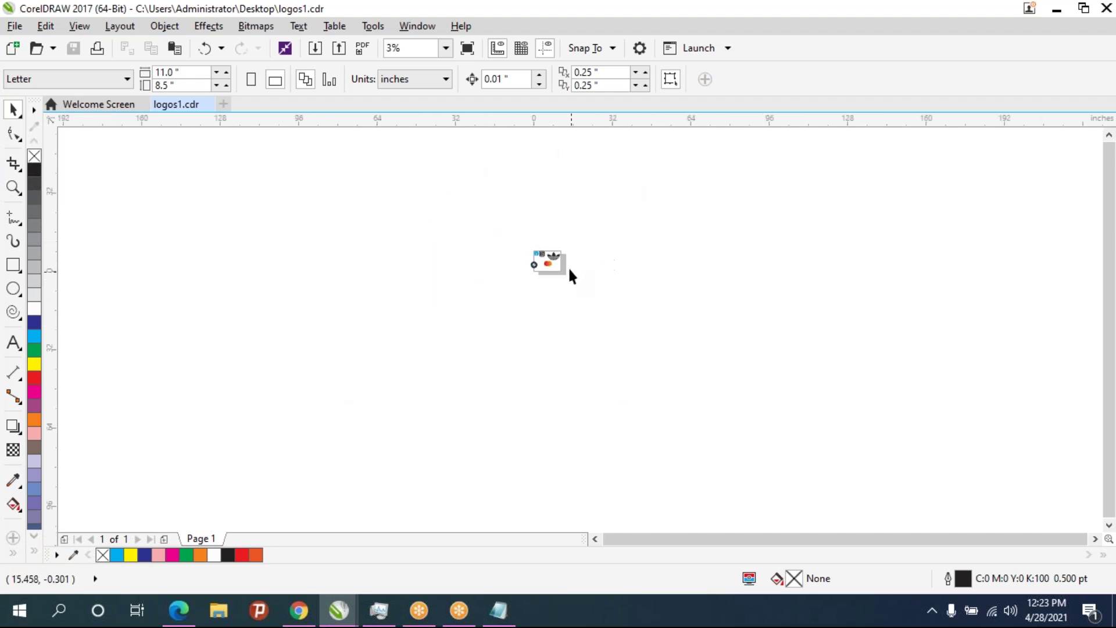
scroll(569, 269, up, 4)
scroll(568, 268, up, 4)
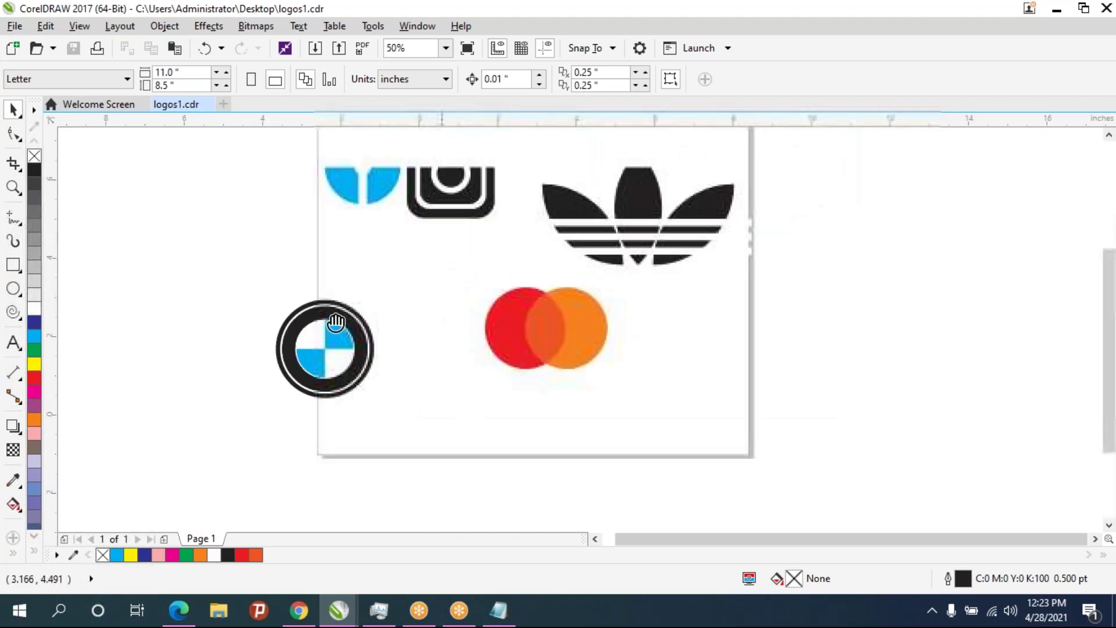
drag(236, 378, 319, 360)
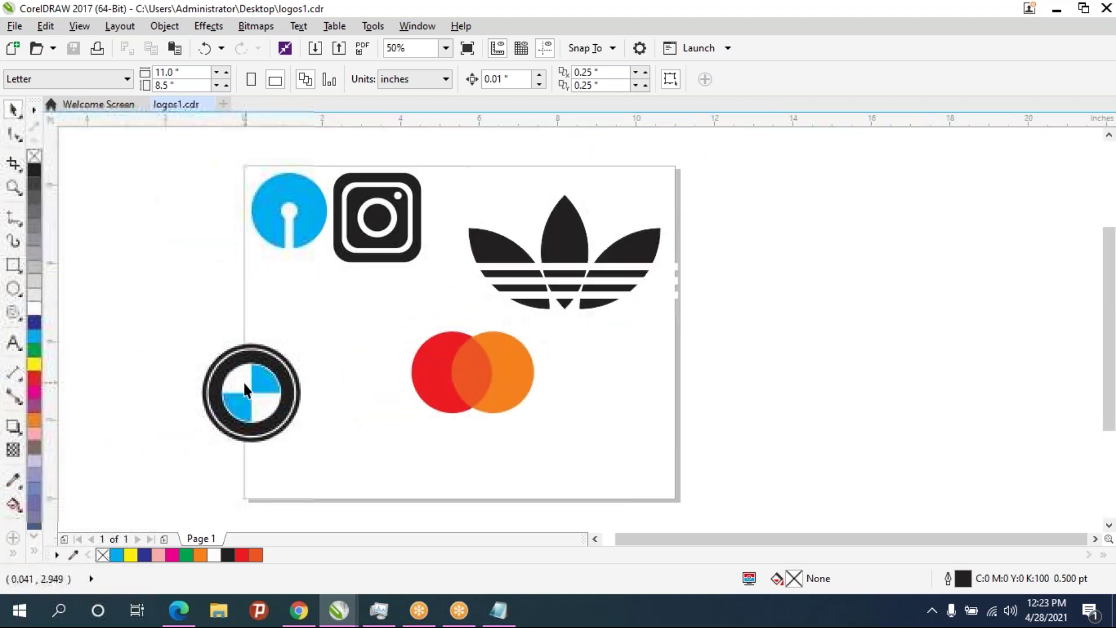
drag(243, 381, 306, 361)
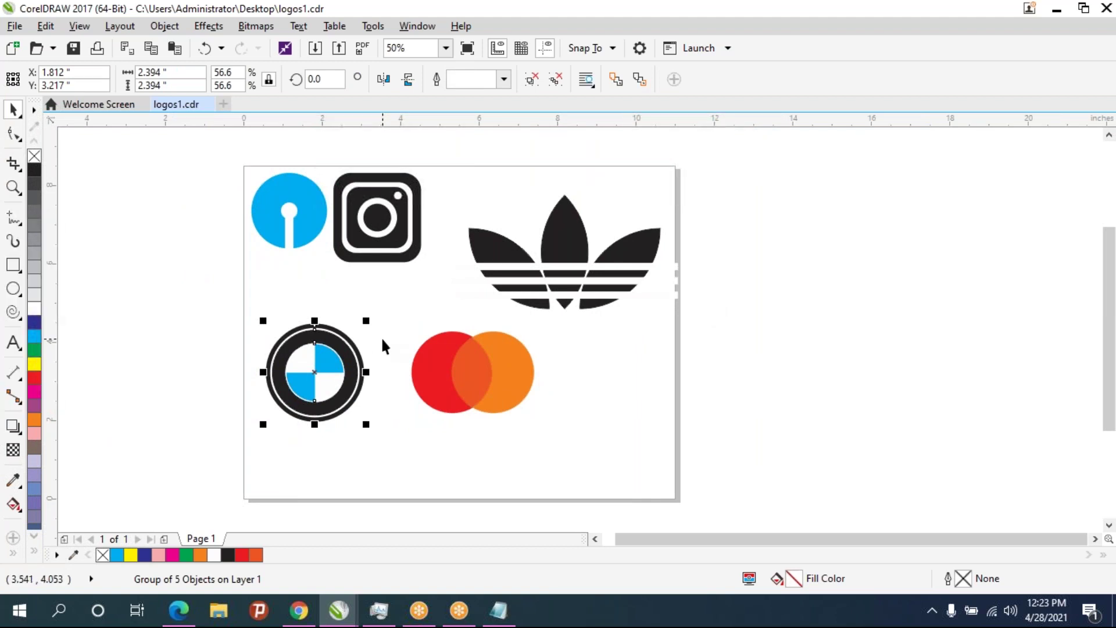
click(294, 619)
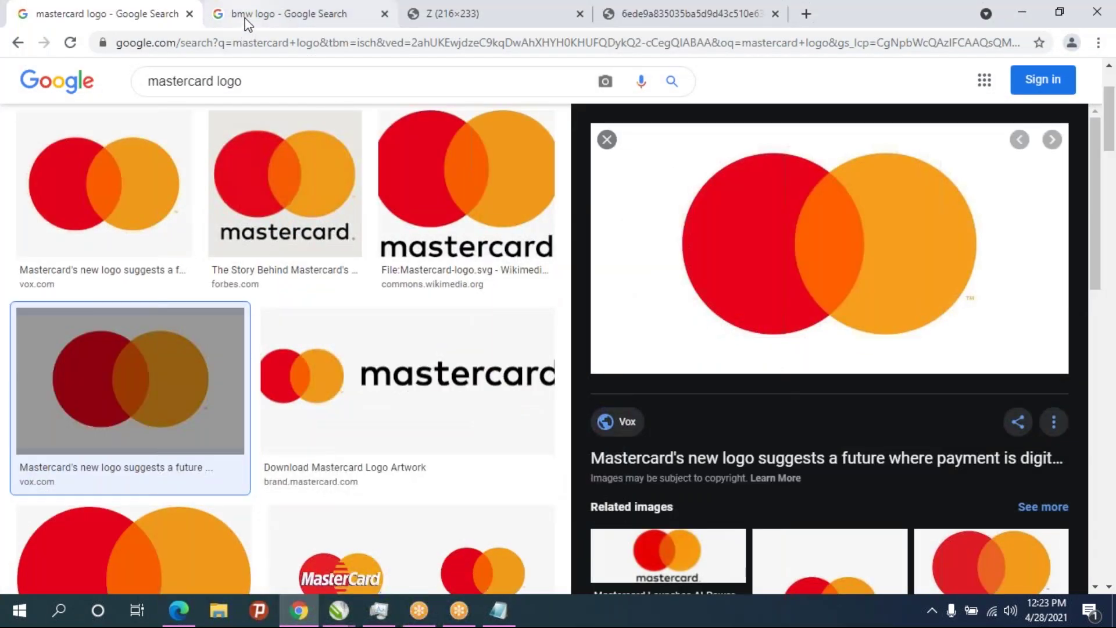
Move the logos1.pdf tab ahead of GoToMeeting Hub in Edge, then return to logos1.cdr
click(313, 616)
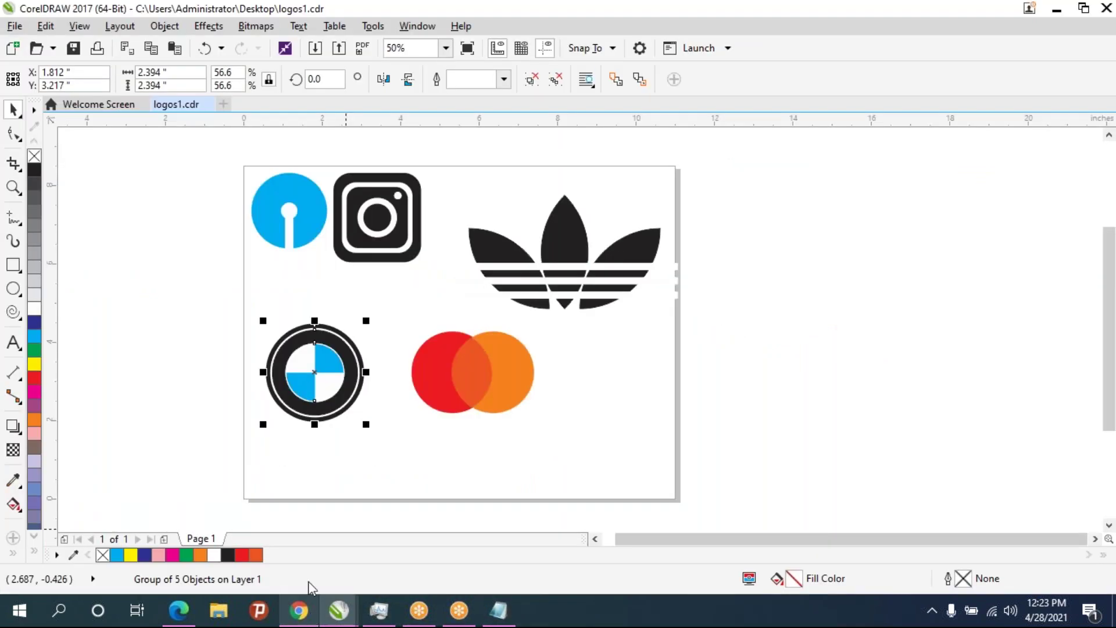
click(299, 608)
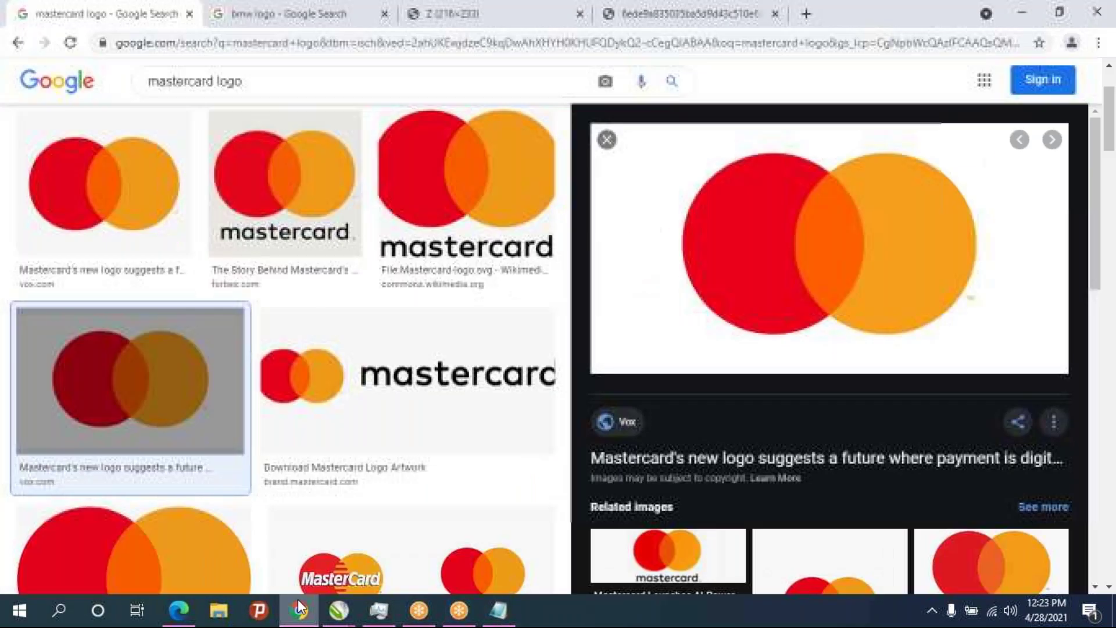
click(177, 610)
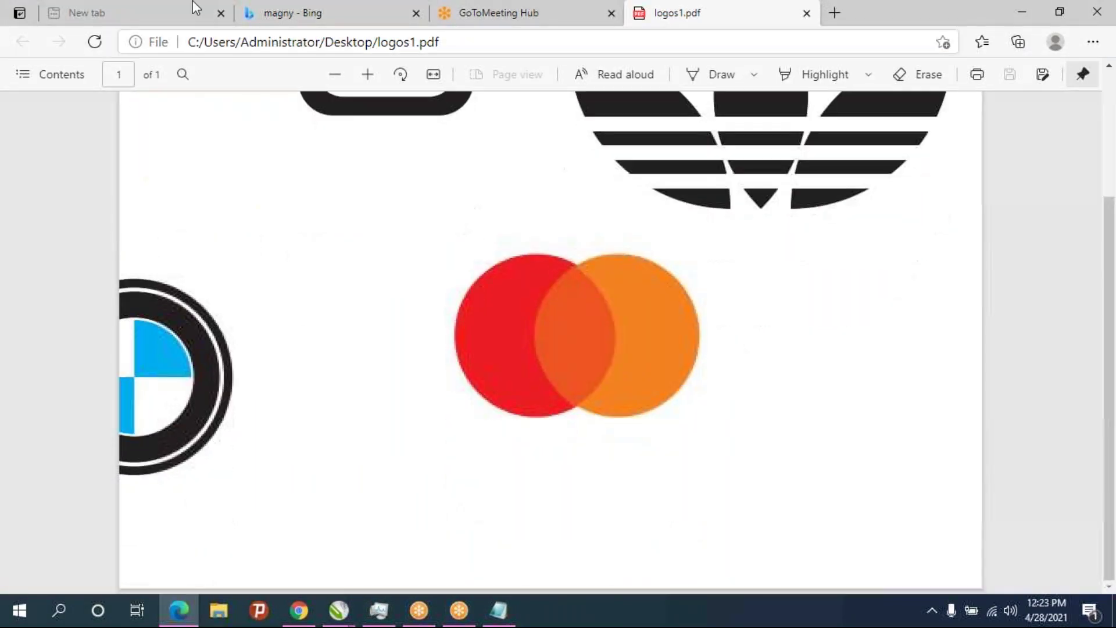
drag(748, 13, 581, 17)
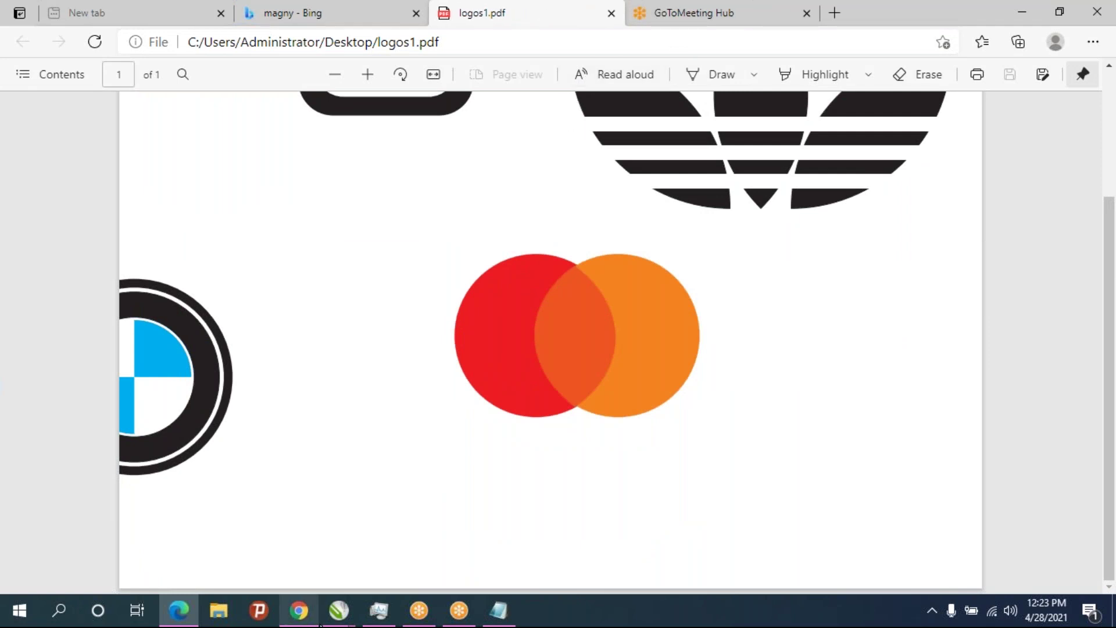
click(339, 610)
click(408, 580)
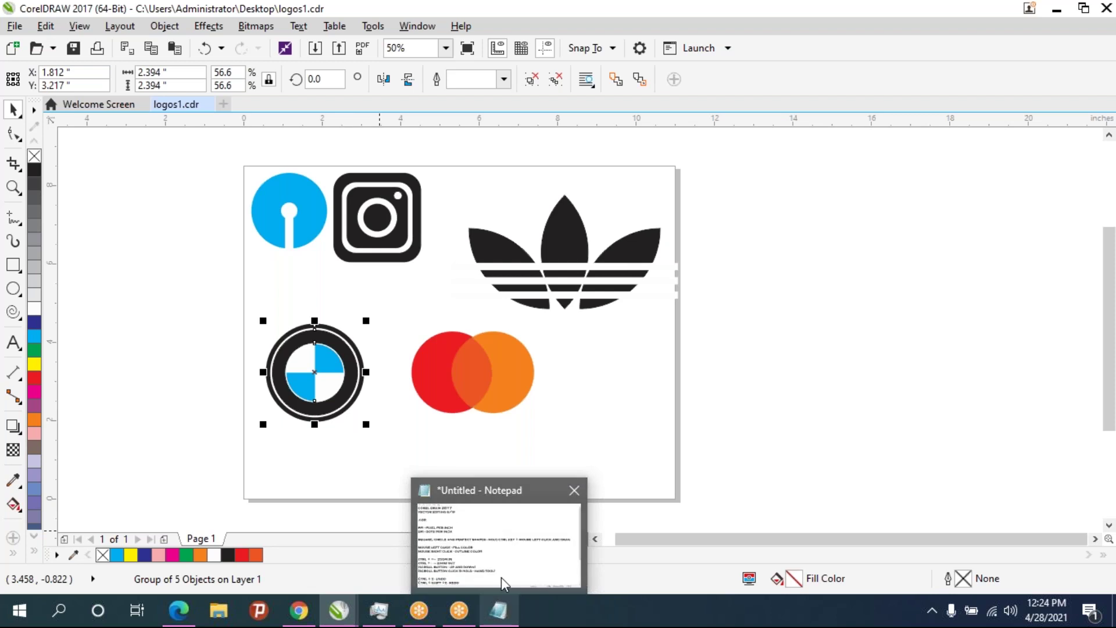
Read through the Notepad CorelDRAW shortcut notes on colours, zoom, undo/redo and grouping
mouse_move(498, 609)
click(501, 577)
scroll(404, 448, down, 3)
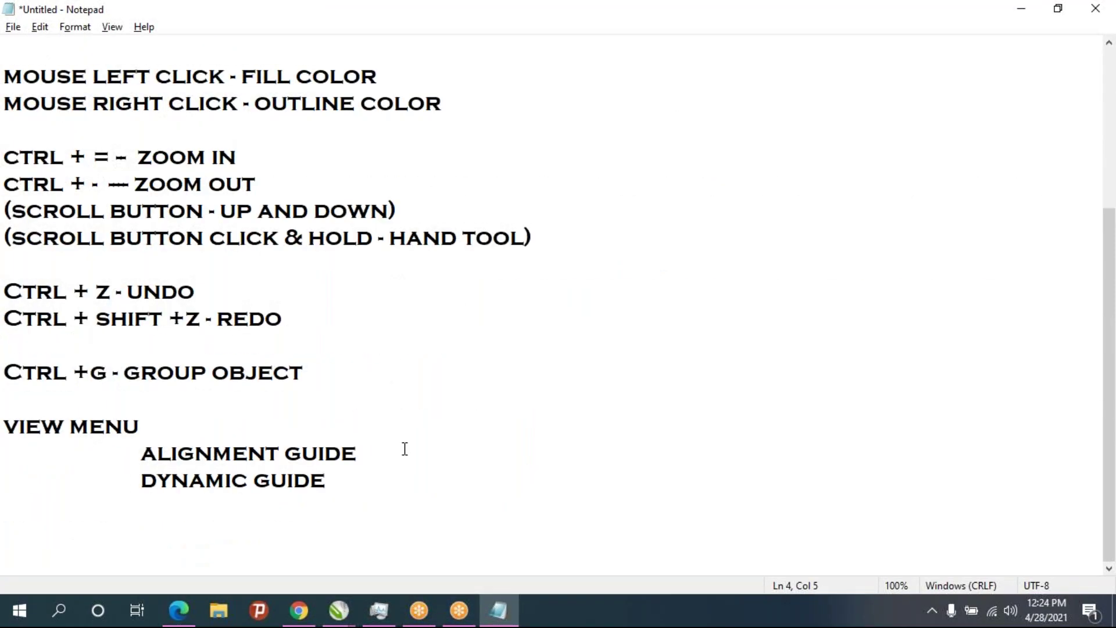
scroll(405, 448, up, 2)
scroll(405, 448, up, 1)
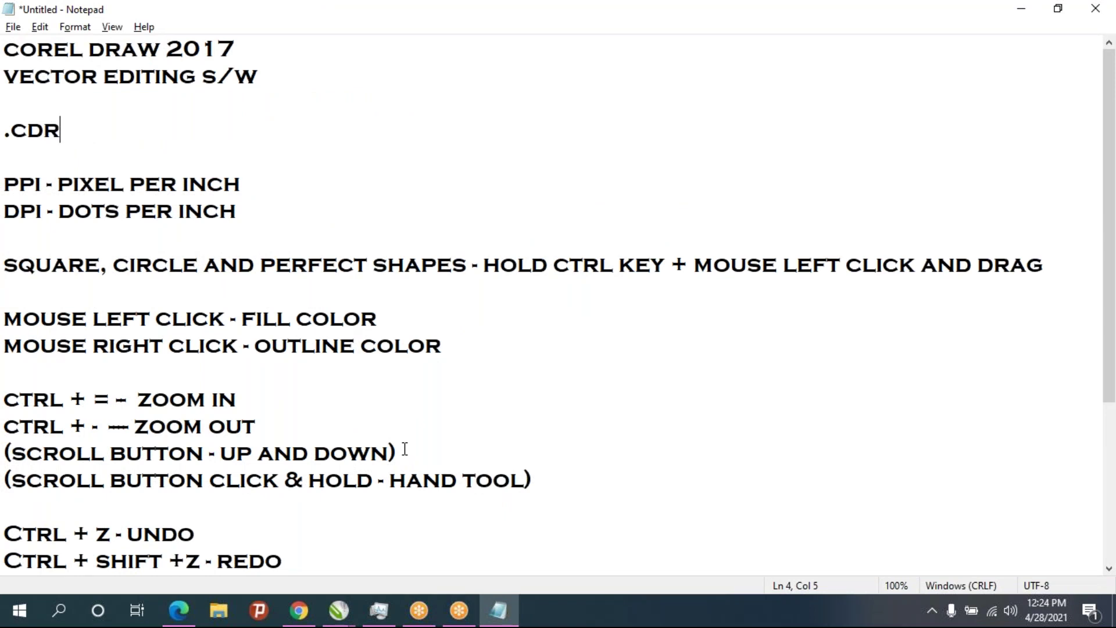
scroll(404, 448, down, 2)
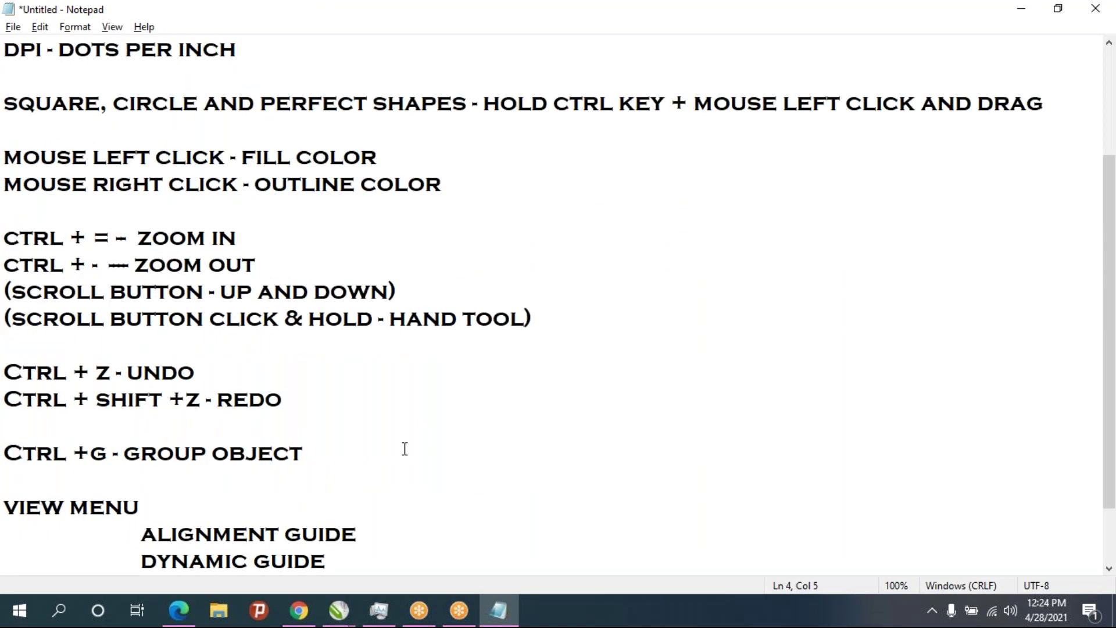
scroll(404, 448, down, 1)
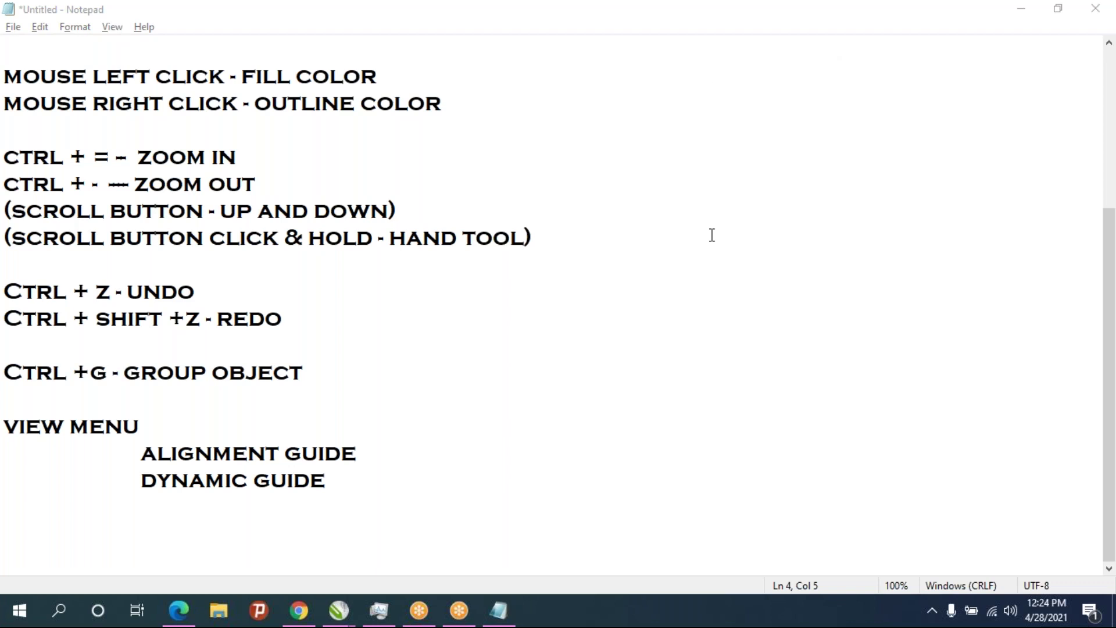
Show the Windows desktop and refresh its icons
click(1111, 615)
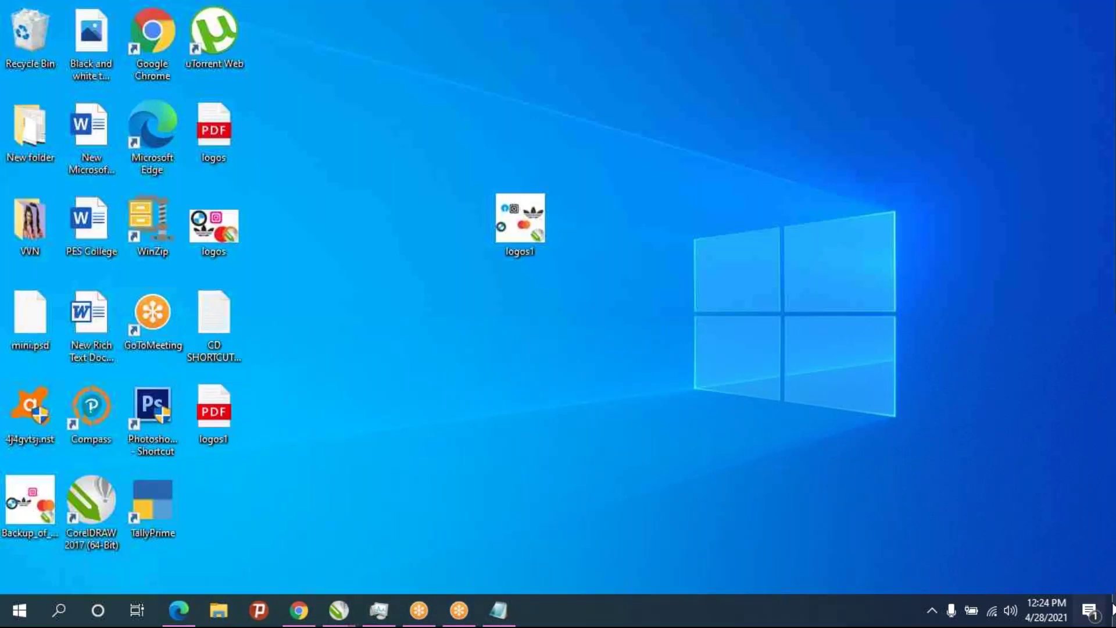
right_click(694, 289)
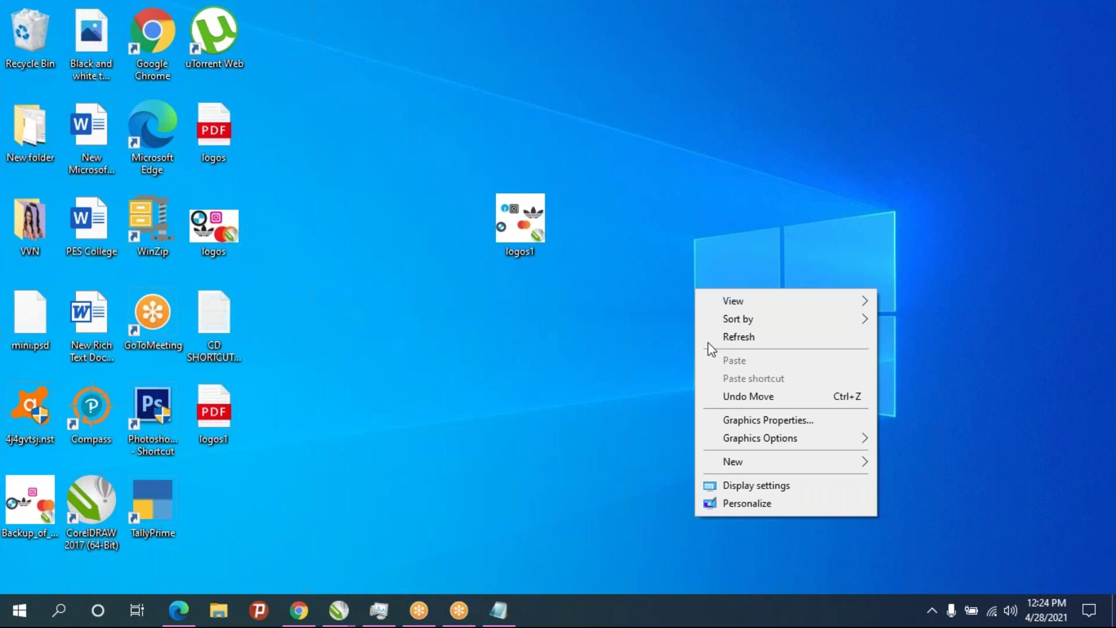
click(738, 342)
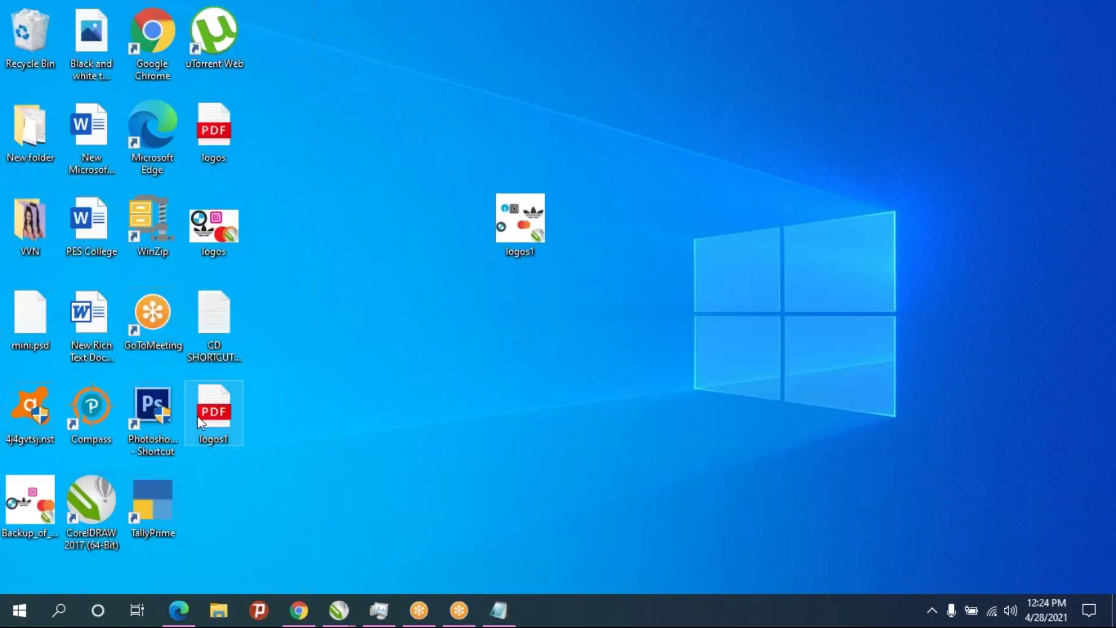
Place the logos1 PDF icon beside the logos1 drawing icon and select the drawing
drag(472, 147, 622, 371)
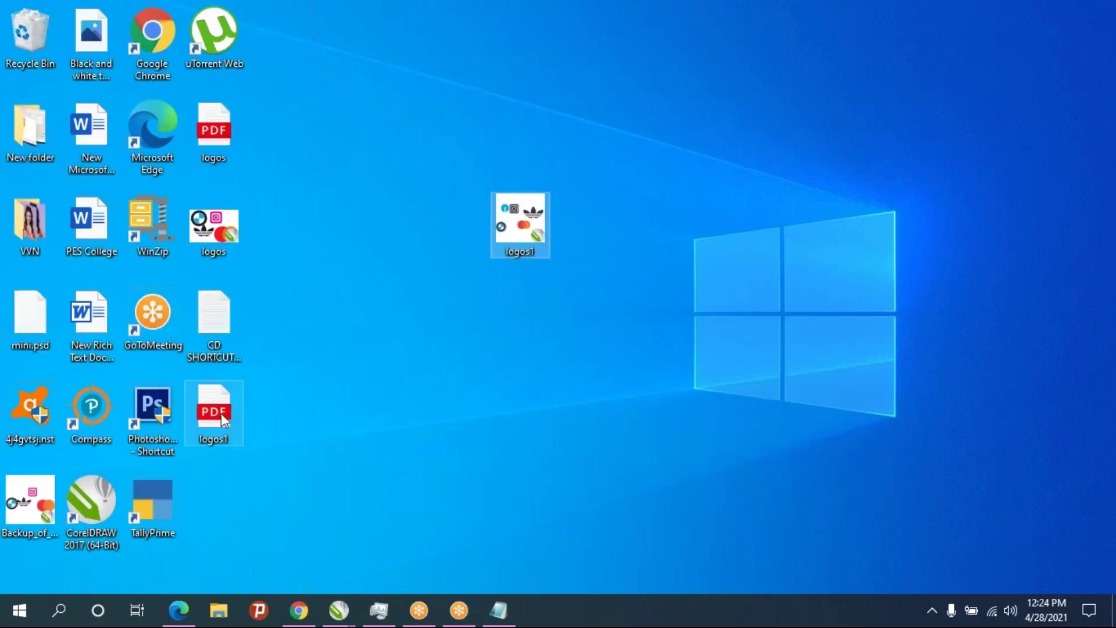
drag(221, 413, 597, 230)
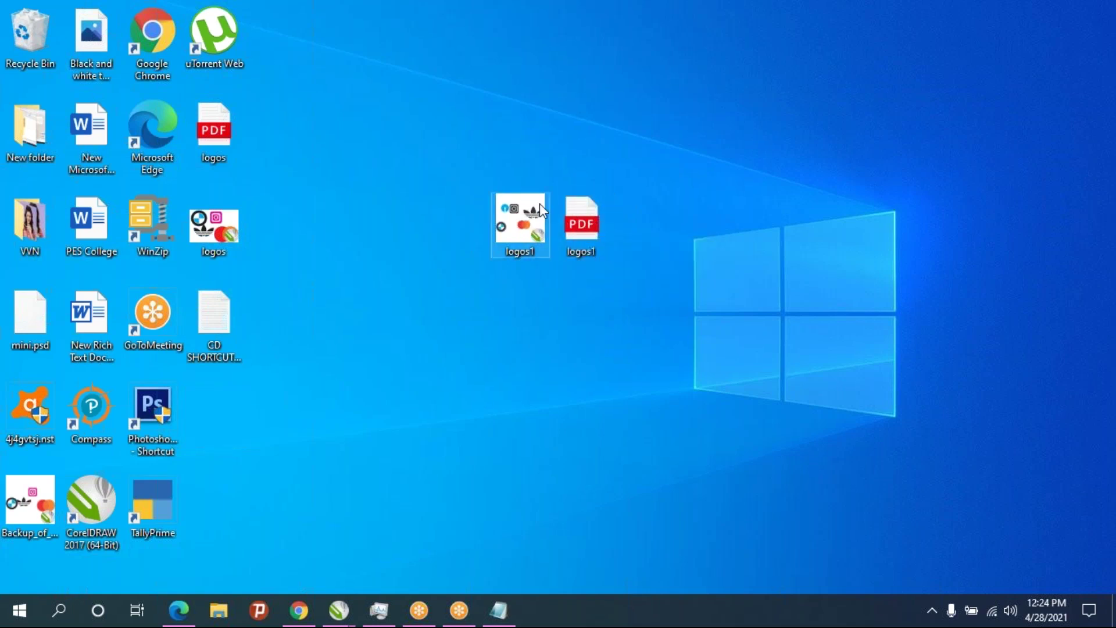
click(526, 226)
click(480, 231)
click(525, 209)
right_click(527, 233)
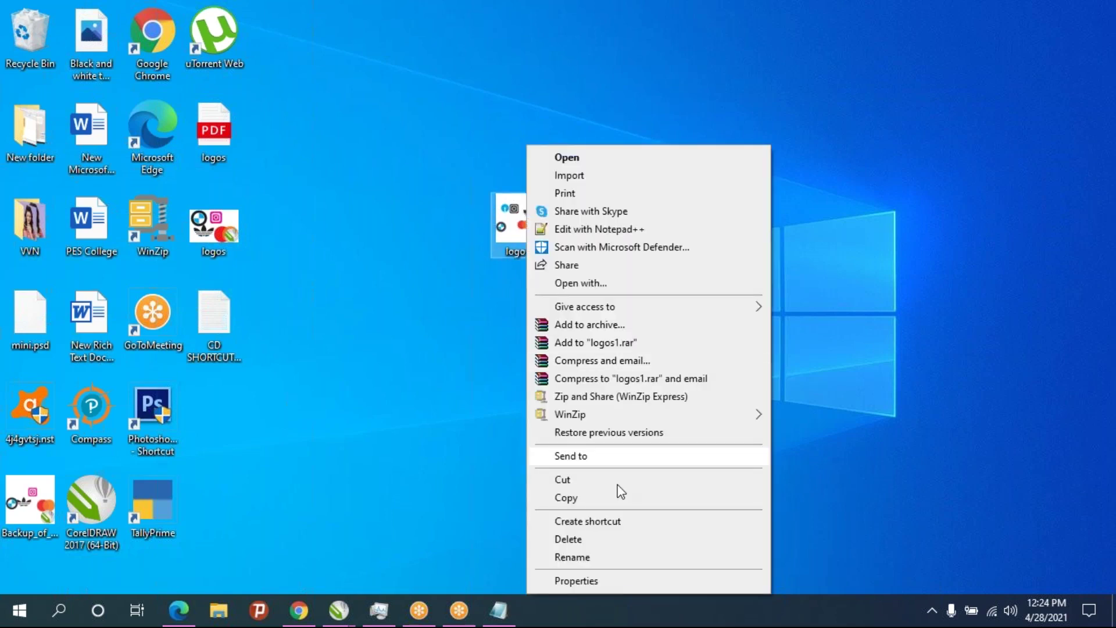
click(602, 582)
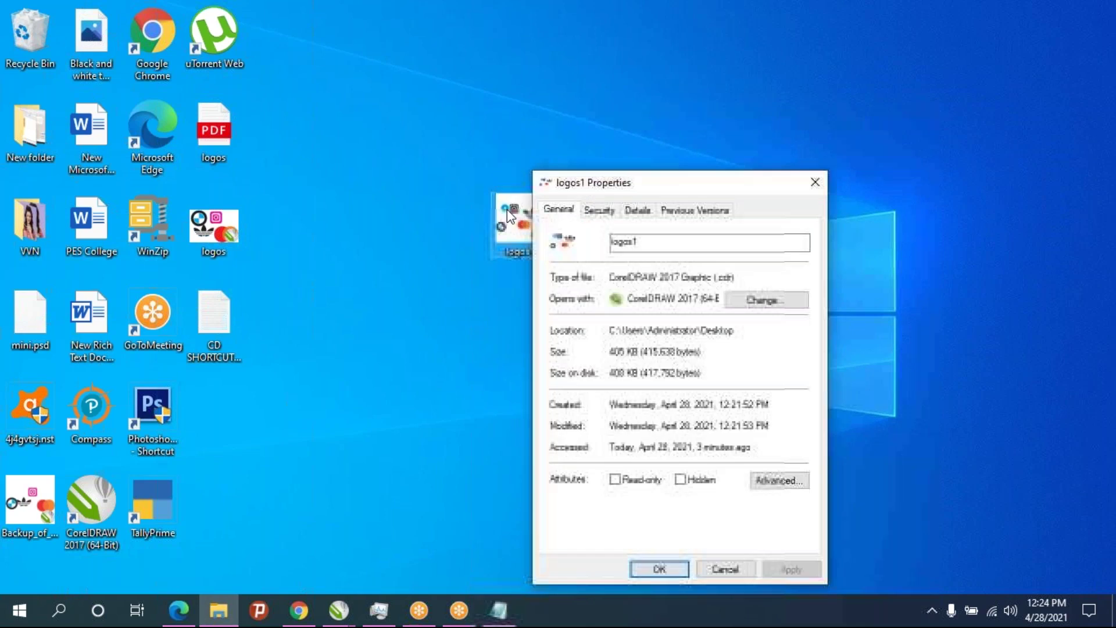
drag(714, 278, 770, 278)
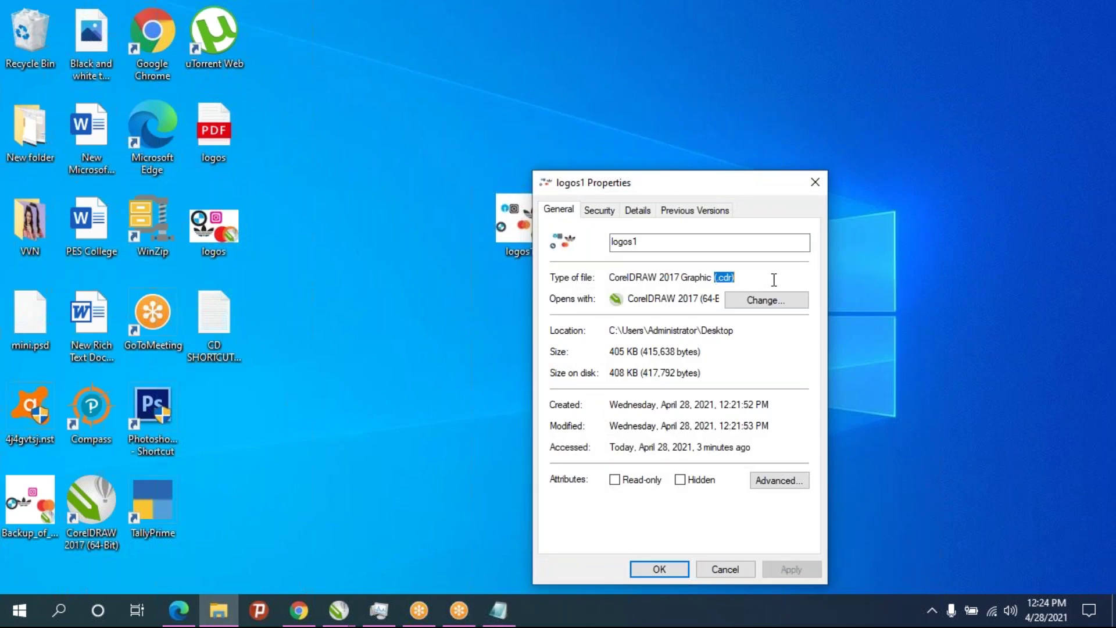
click(909, 281)
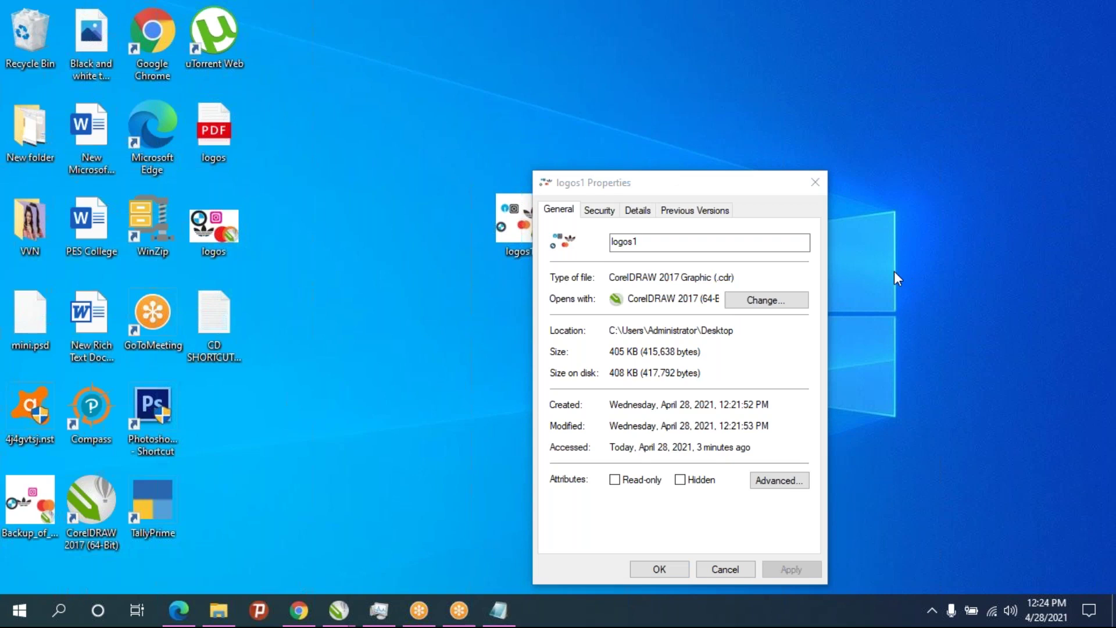
click(814, 182)
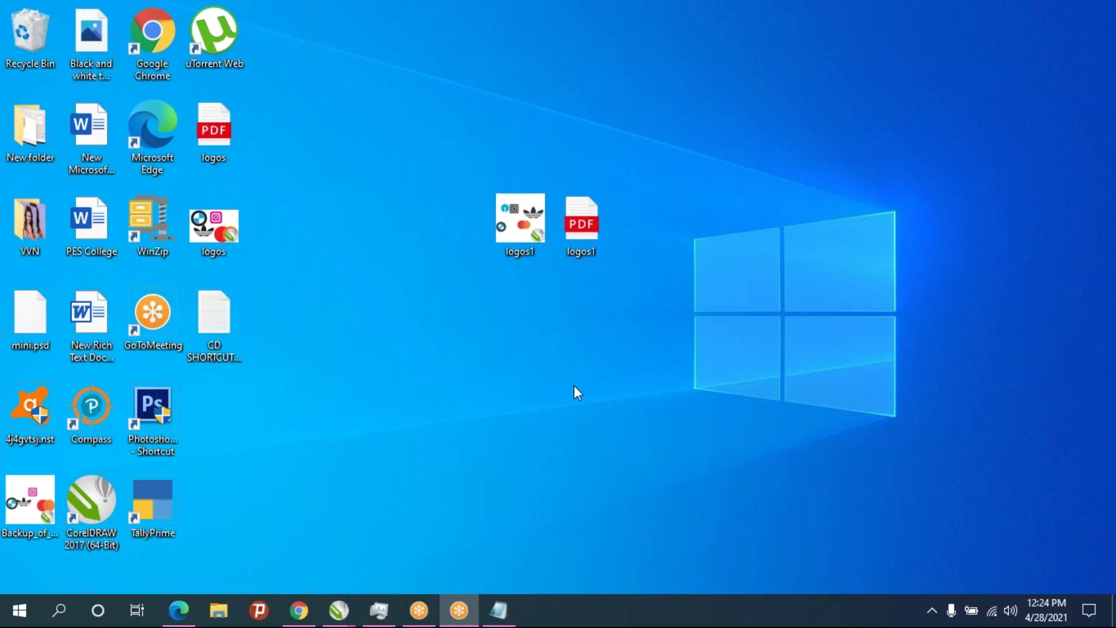